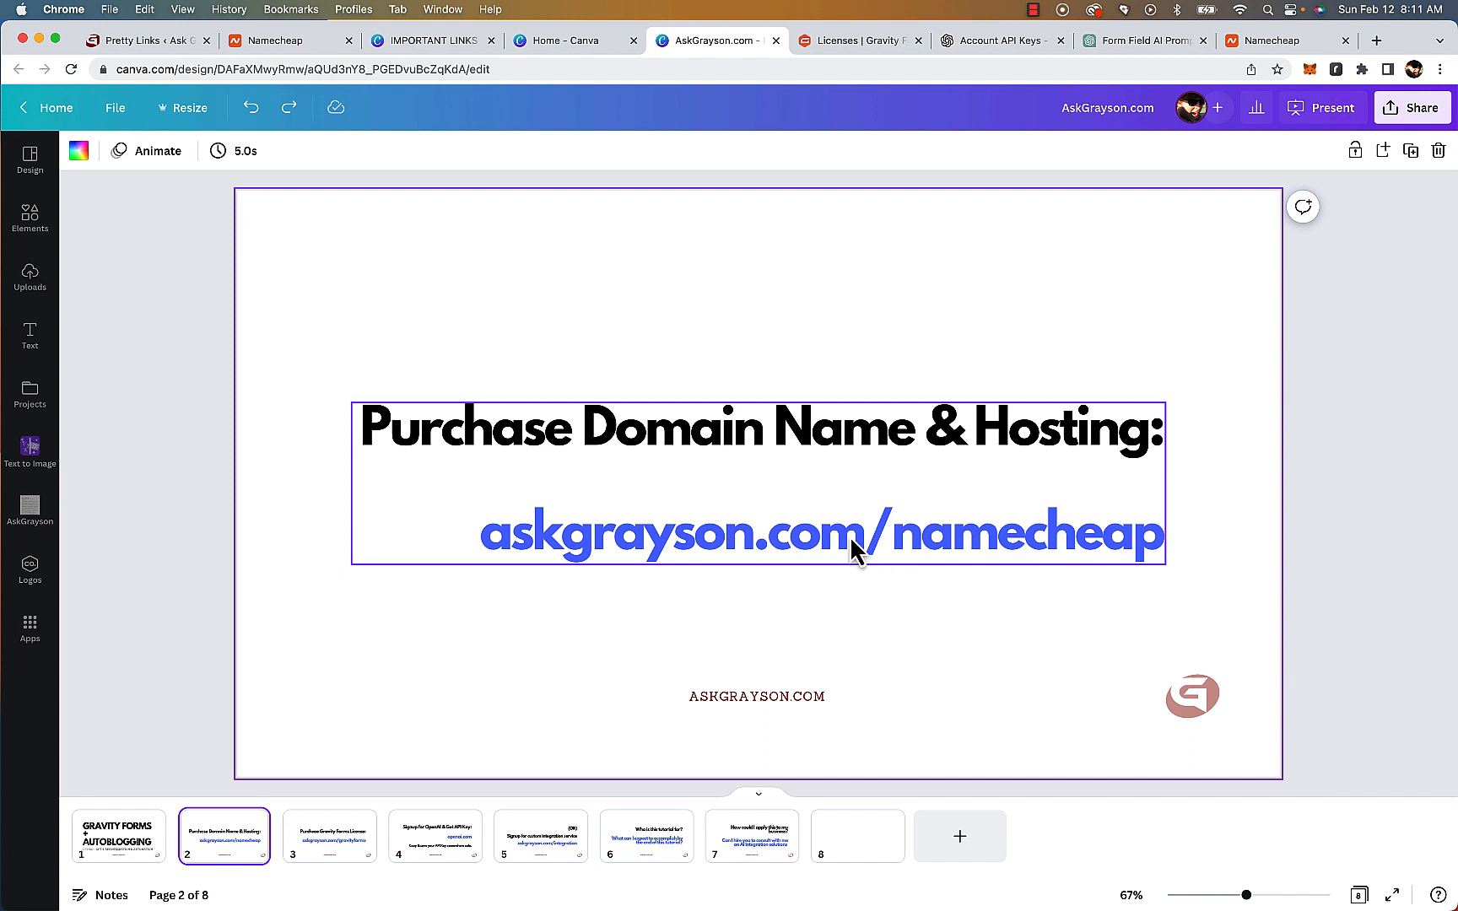
Highlight the askgrayson.com/namecheap link on the slide and switch to the Namecheap tab
left_click(1038, 541)
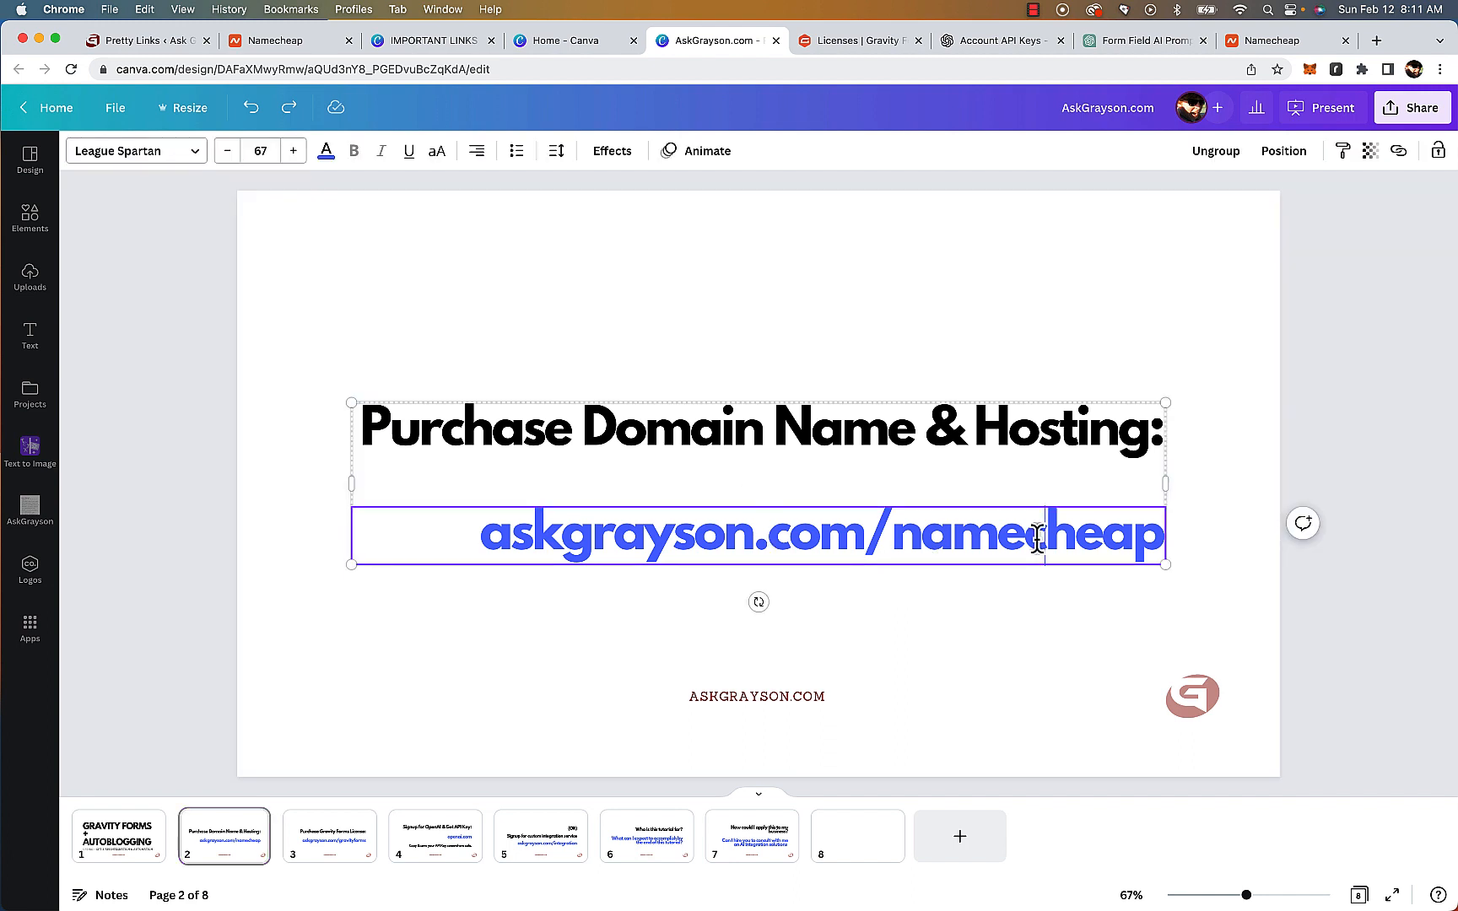
triple_click(991, 540)
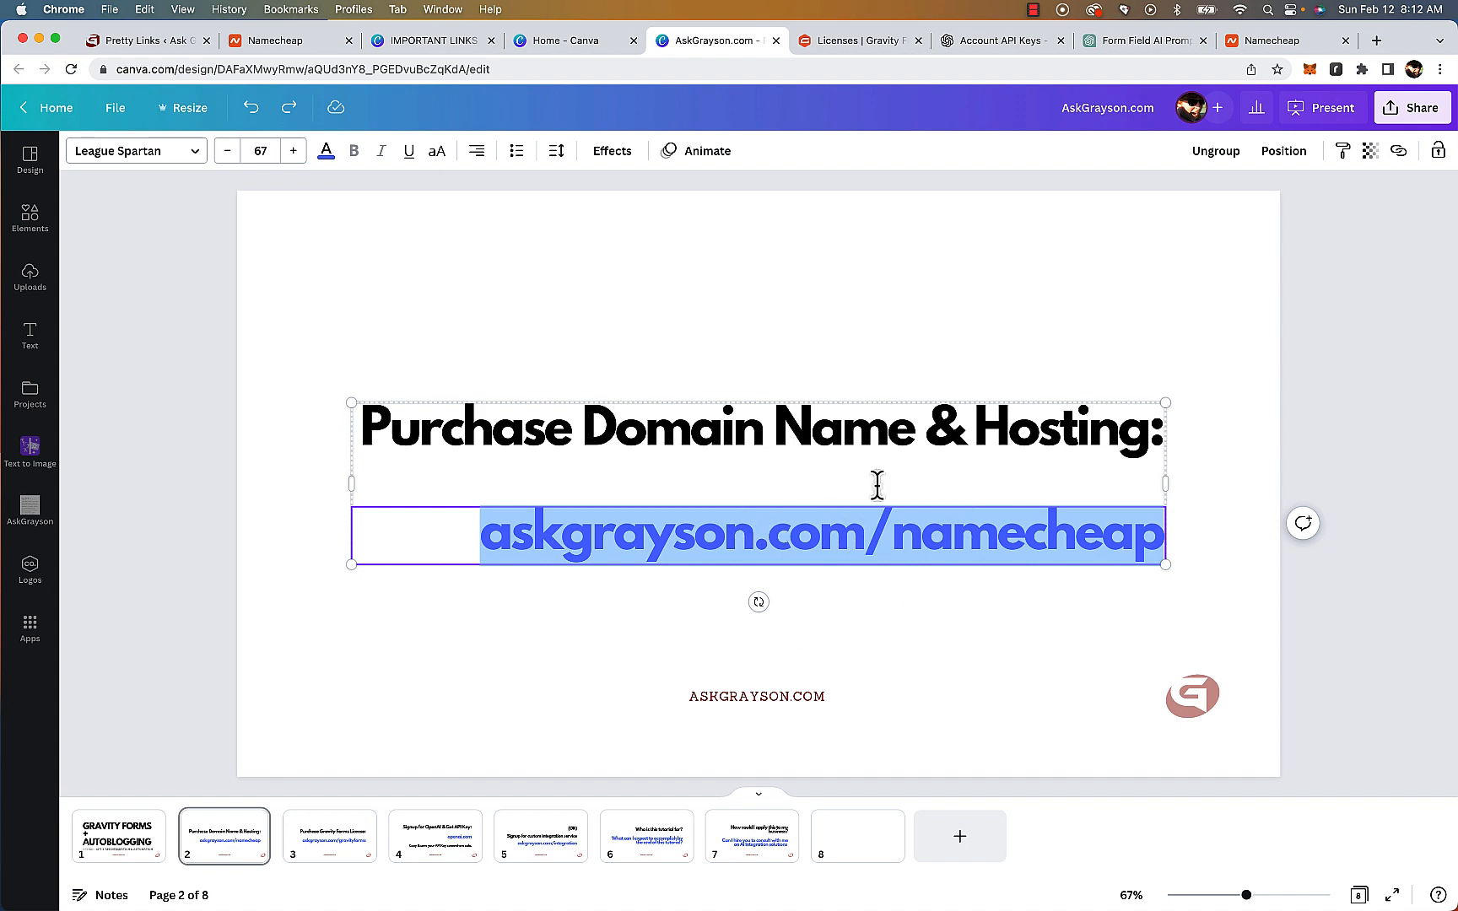
left_click(1264, 44)
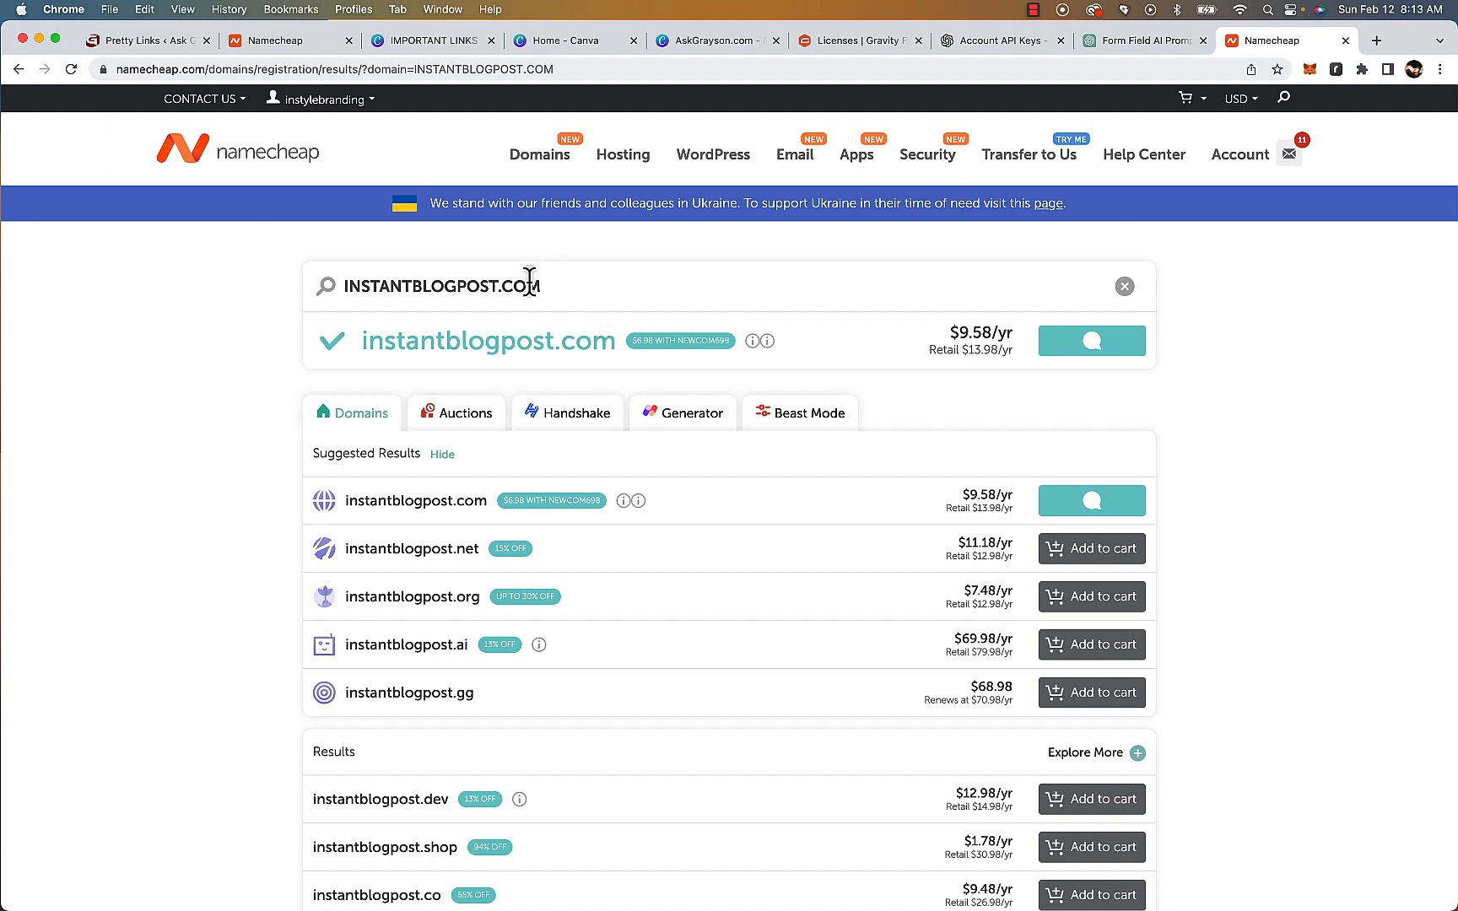
Review the instantblogpost.com domain search result and the messages in the Namecheap support chat
double_click(459, 289)
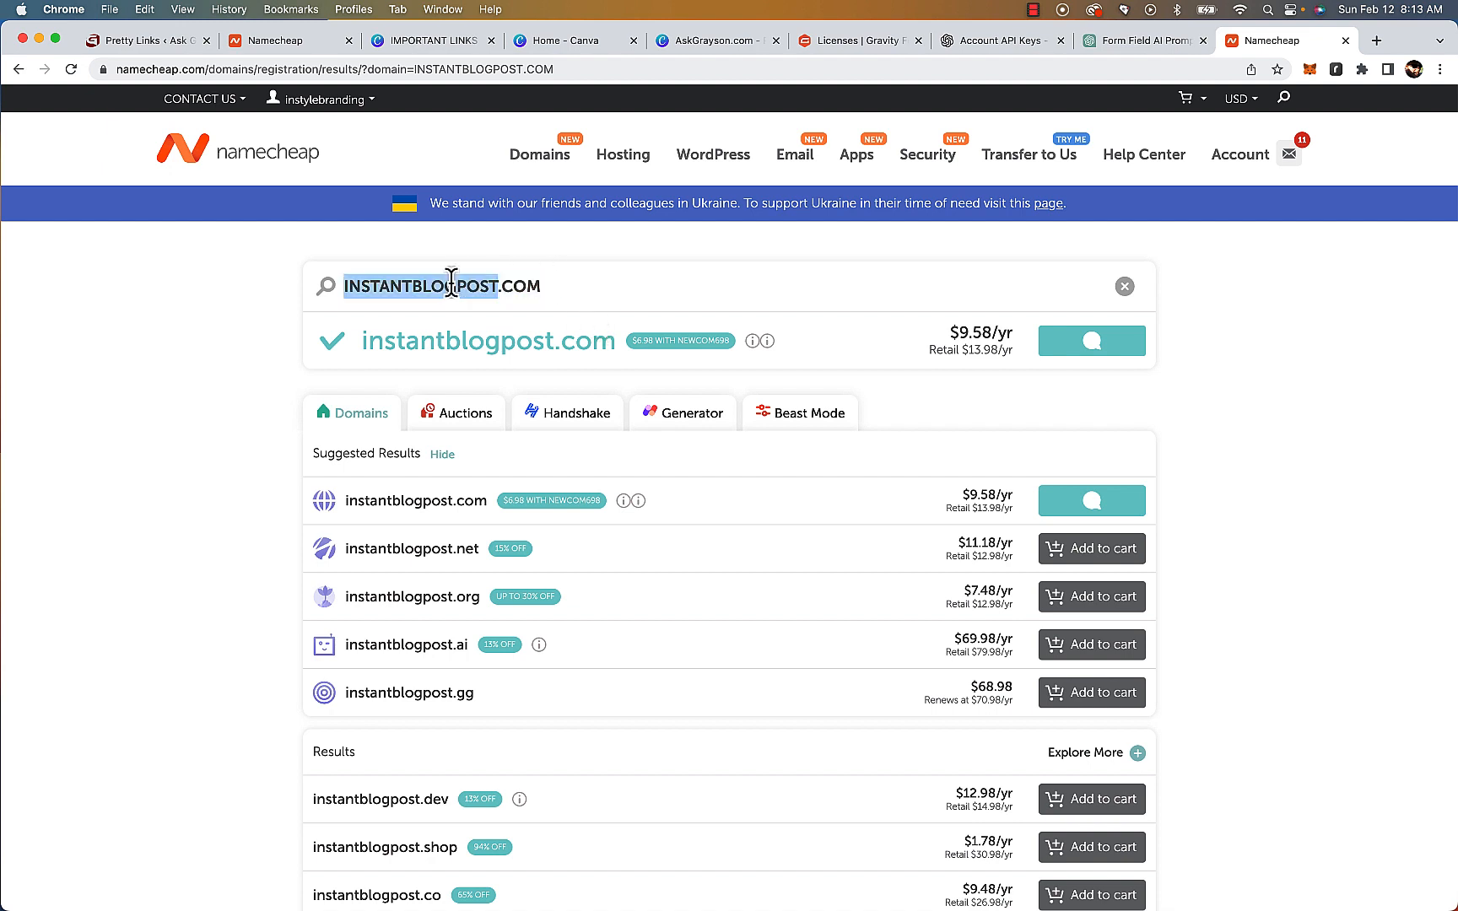
left_click(622, 284)
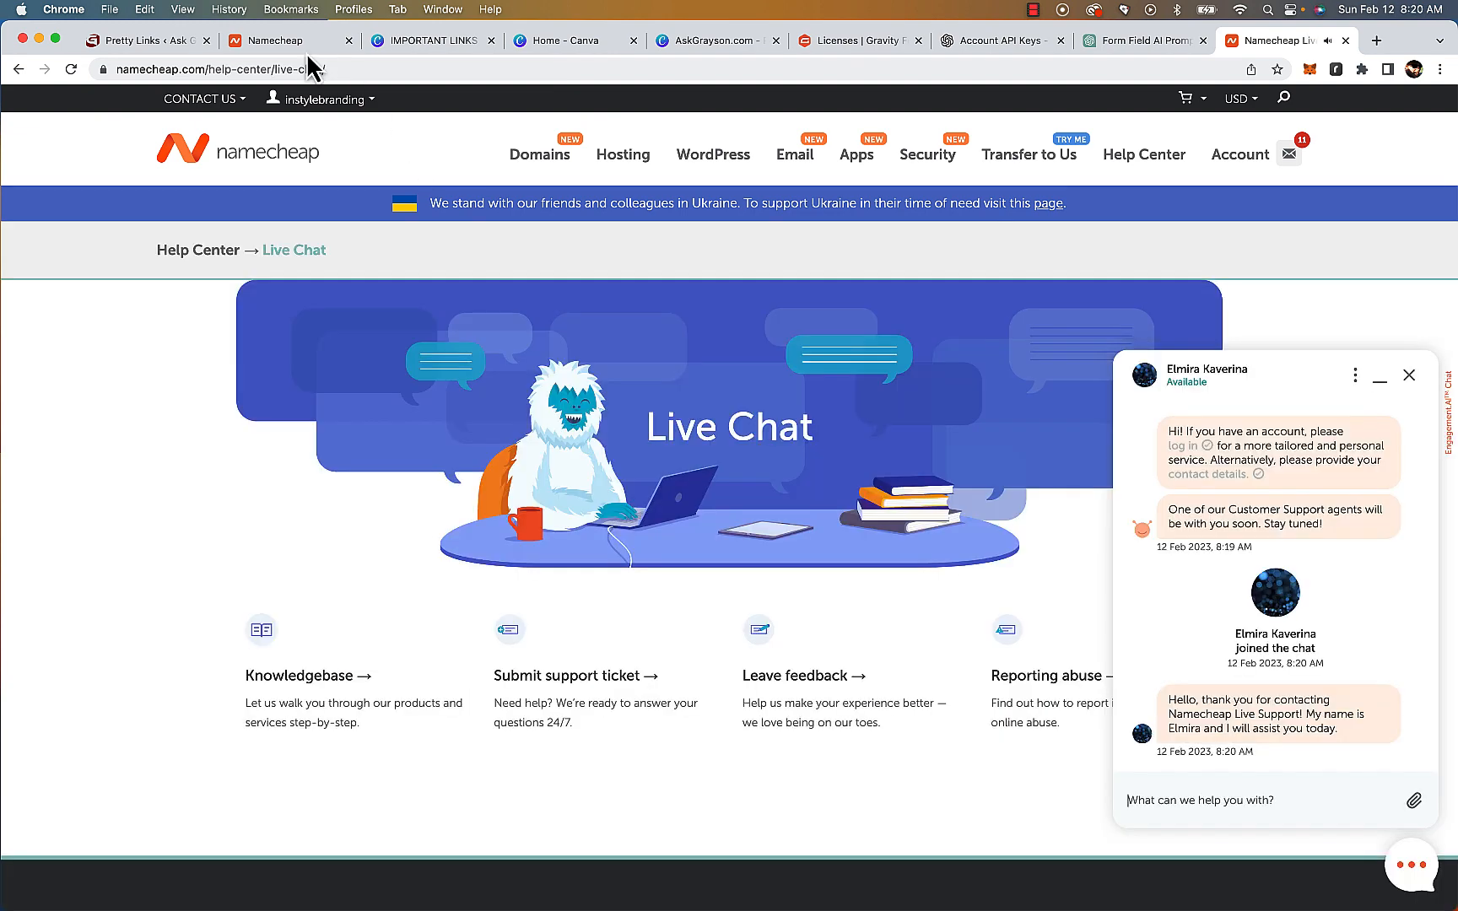
left_click(303, 40)
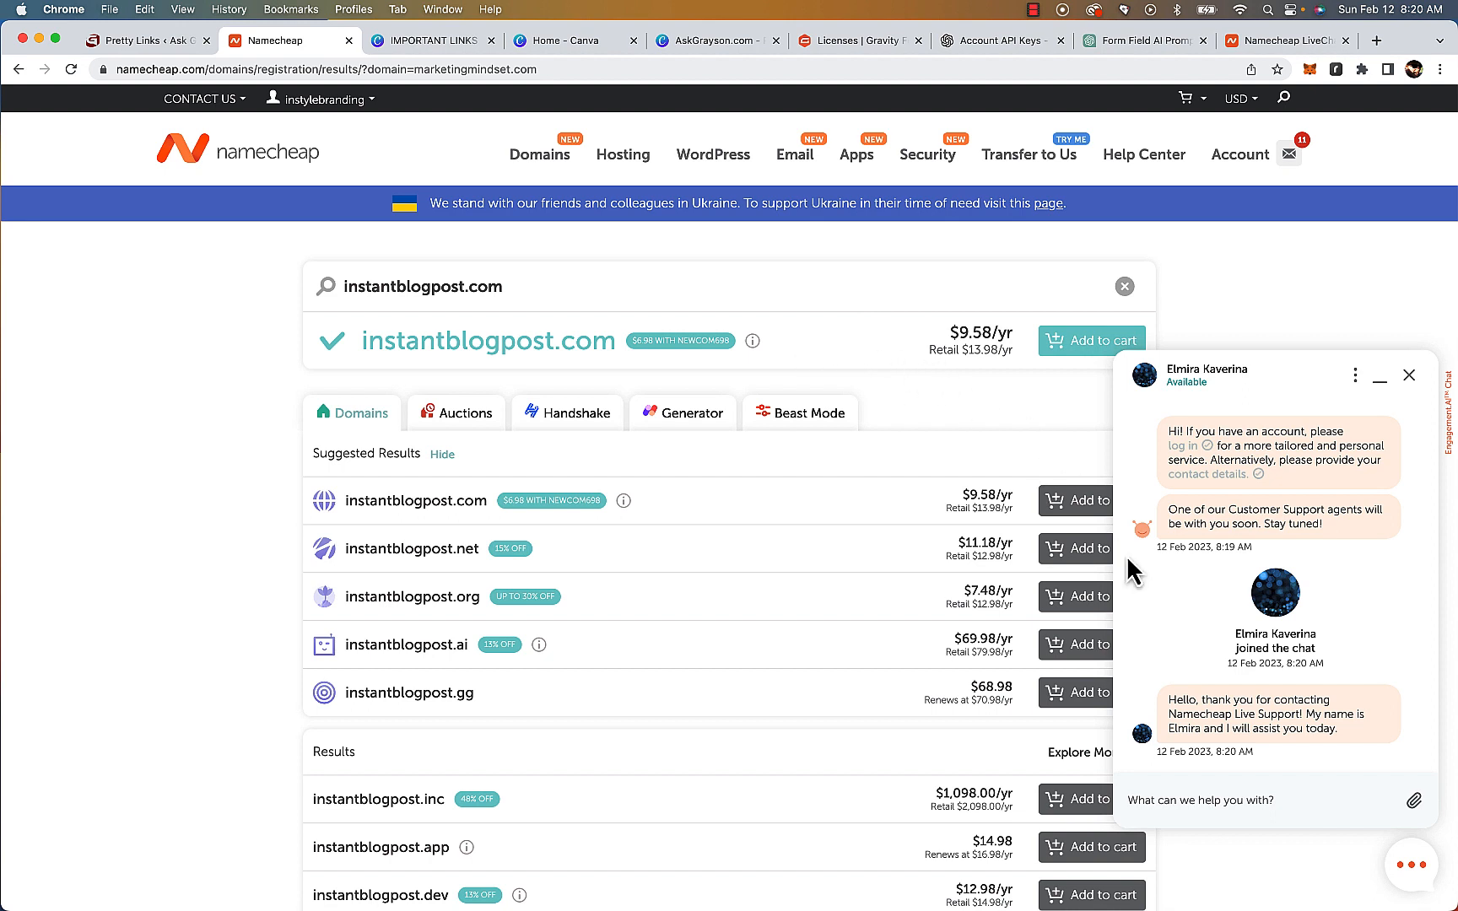
mouse_move(752, 342)
scroll(1302, 642, "down", 2)
scroll(1306, 641, "up", 2)
scroll(1349, 600, "up", 2)
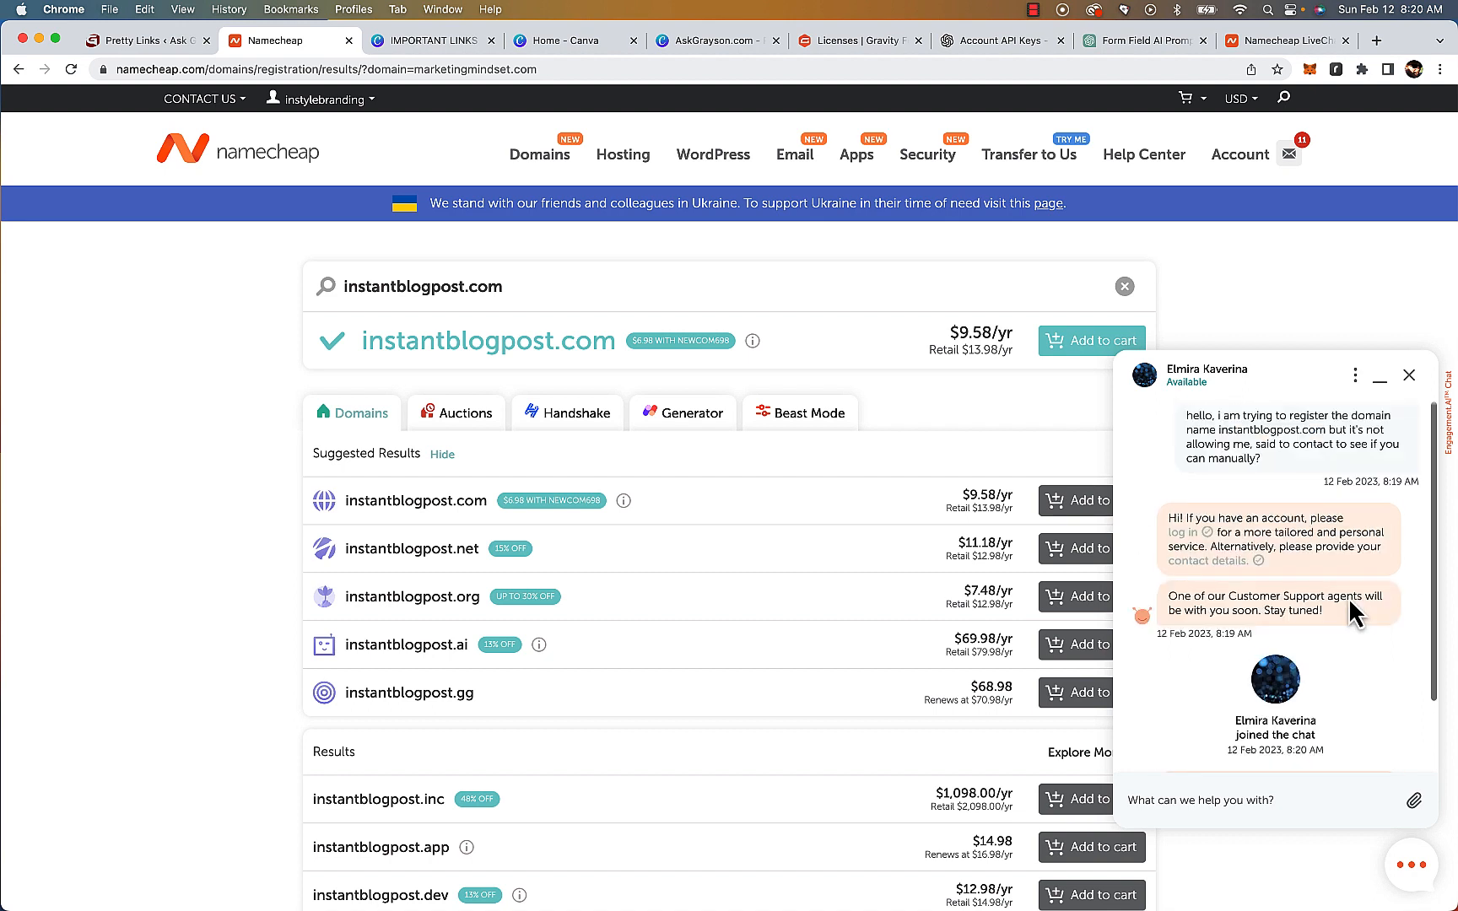
left_click_drag(1198, 416, 1285, 472)
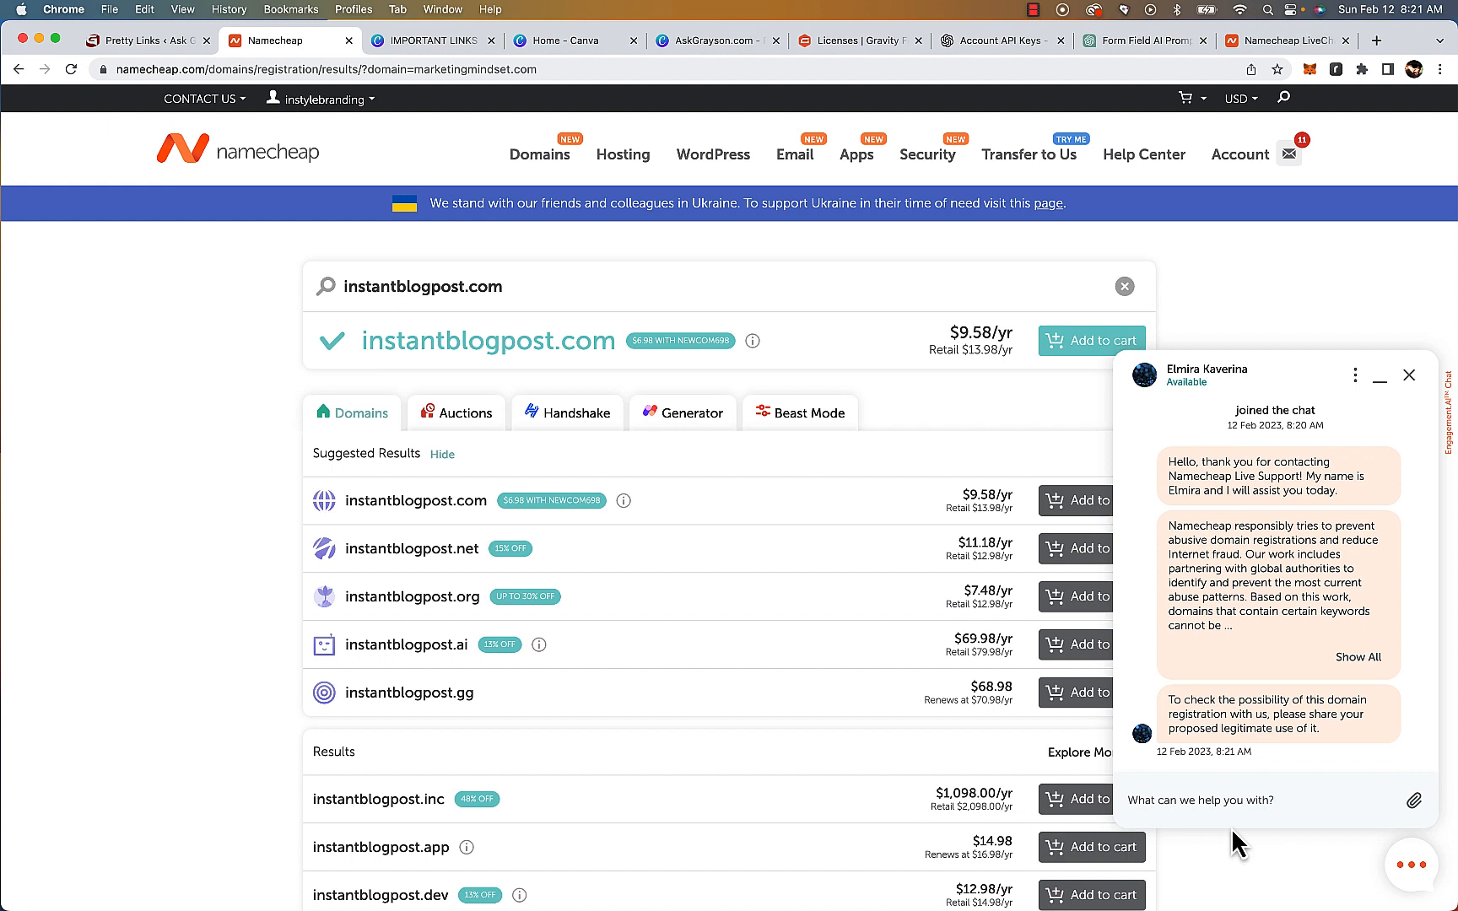
Reply in the support chat: yes, I am going to be using it as a demonstration domain name for article sentence structure creation and lessons on open ai & content creation
type("yes, I am going to be using it ")
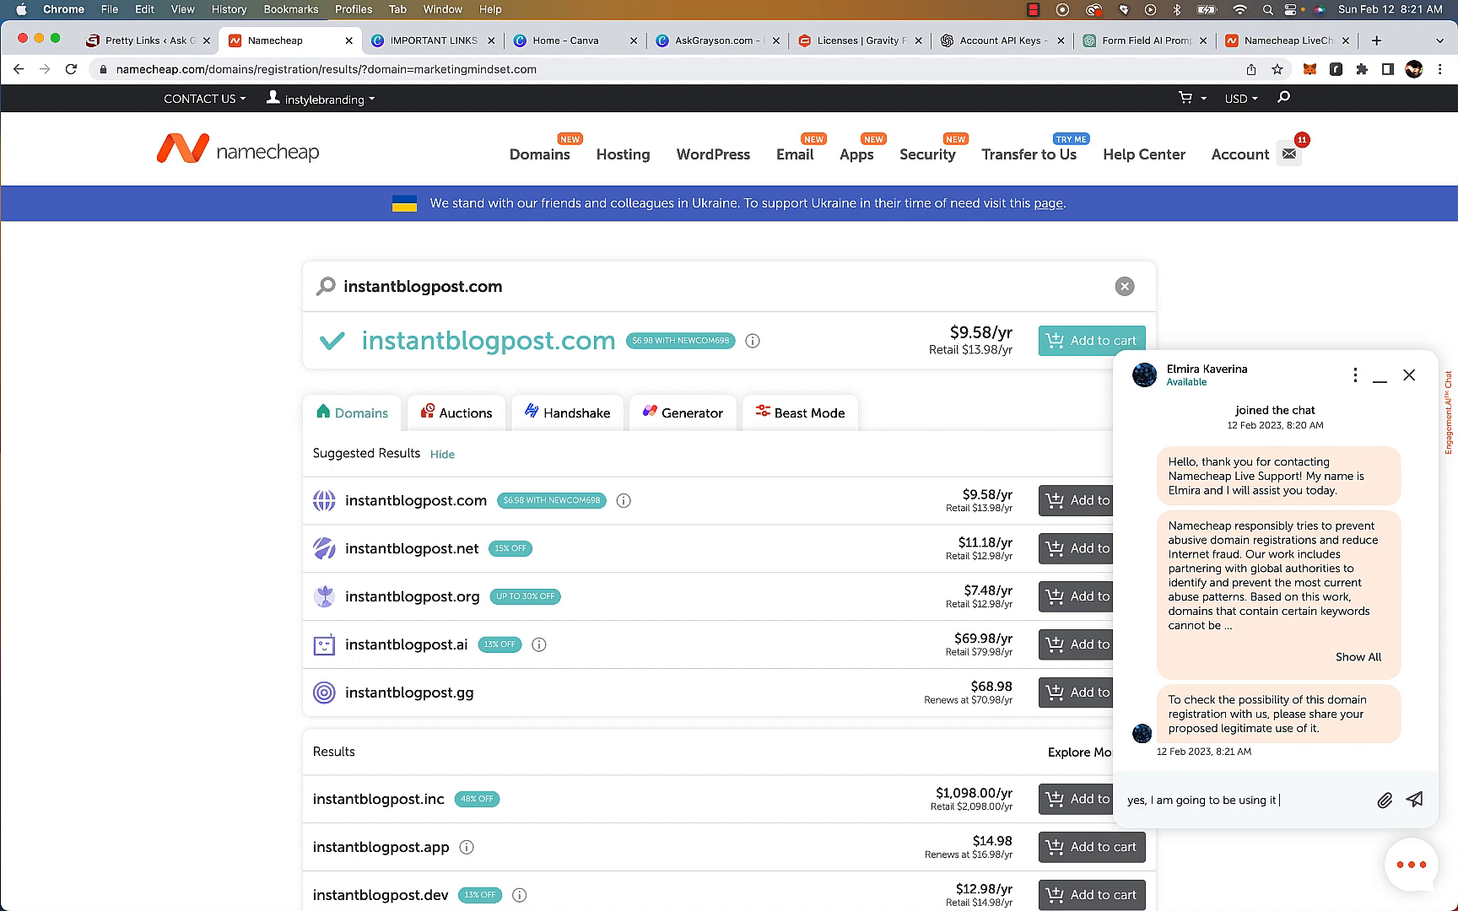
type("as a demonstration doma")
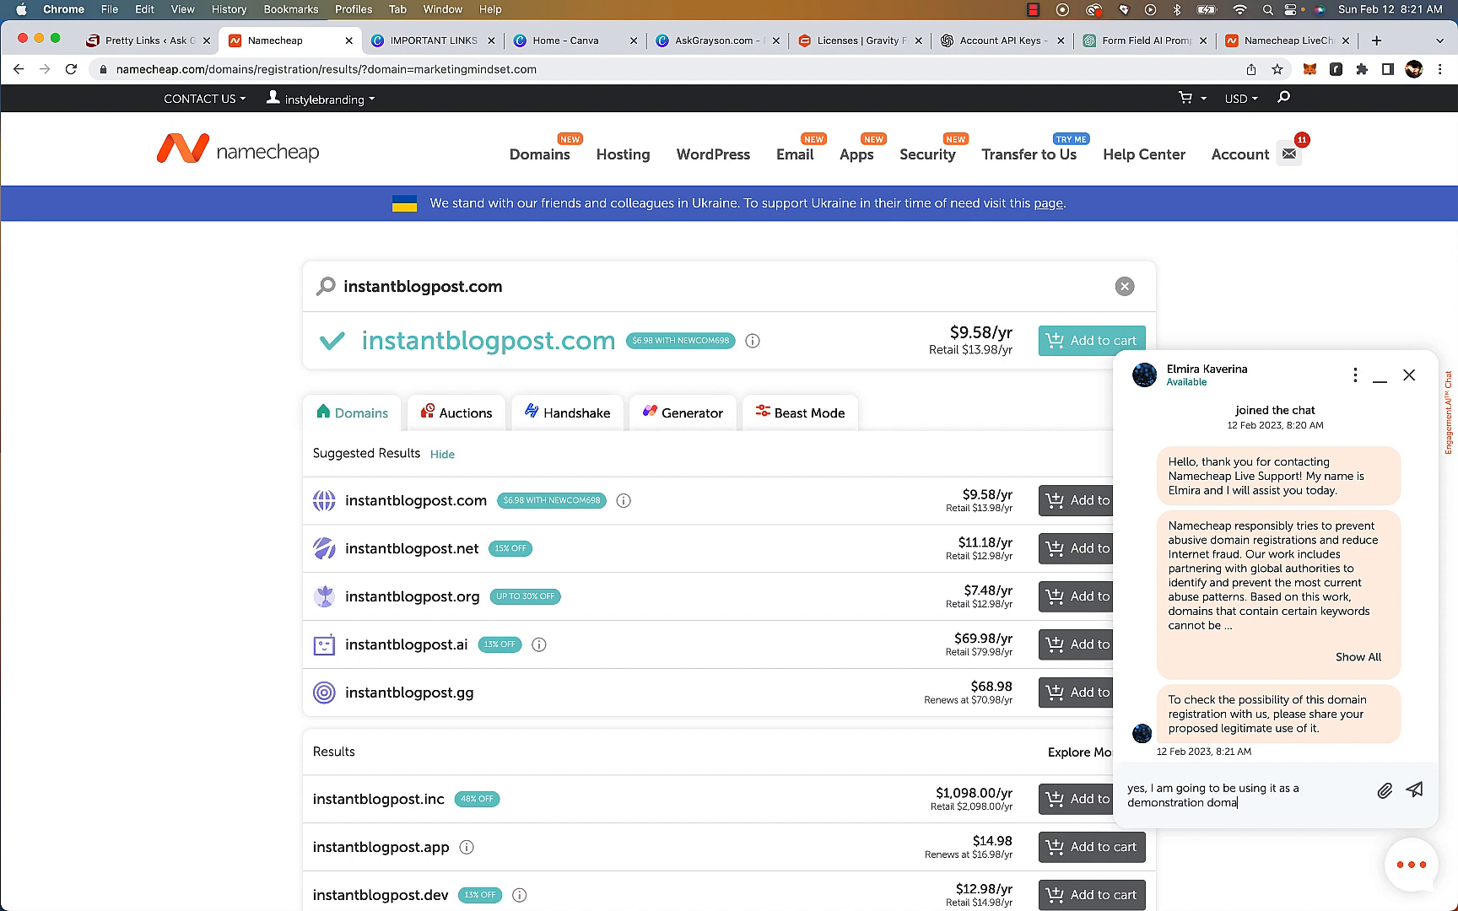
type("in name for article sentance structure")
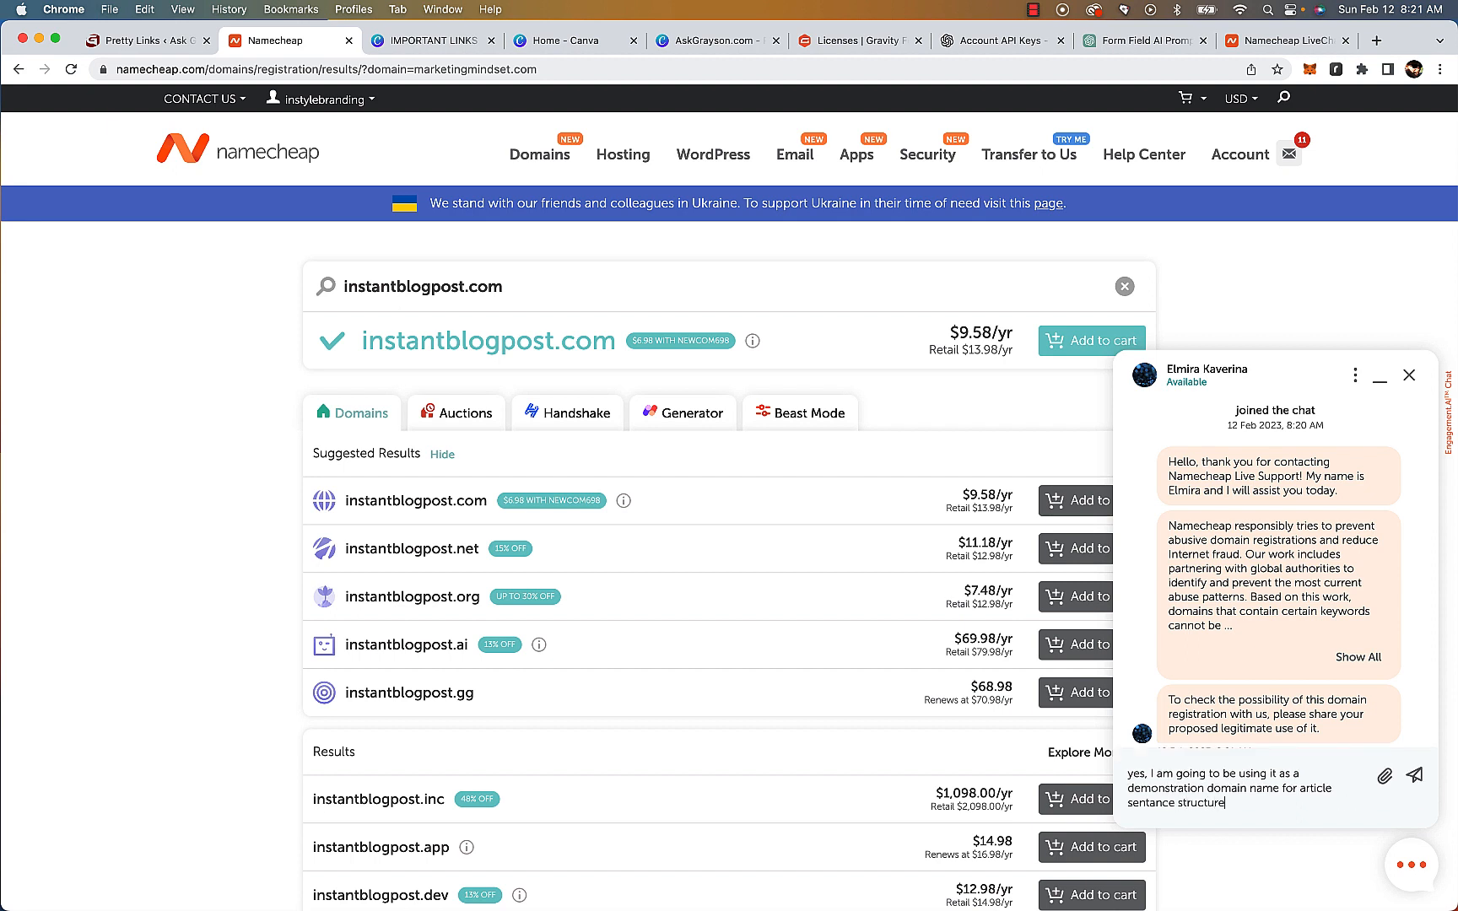
type(" creation and lessons on open ai & ")
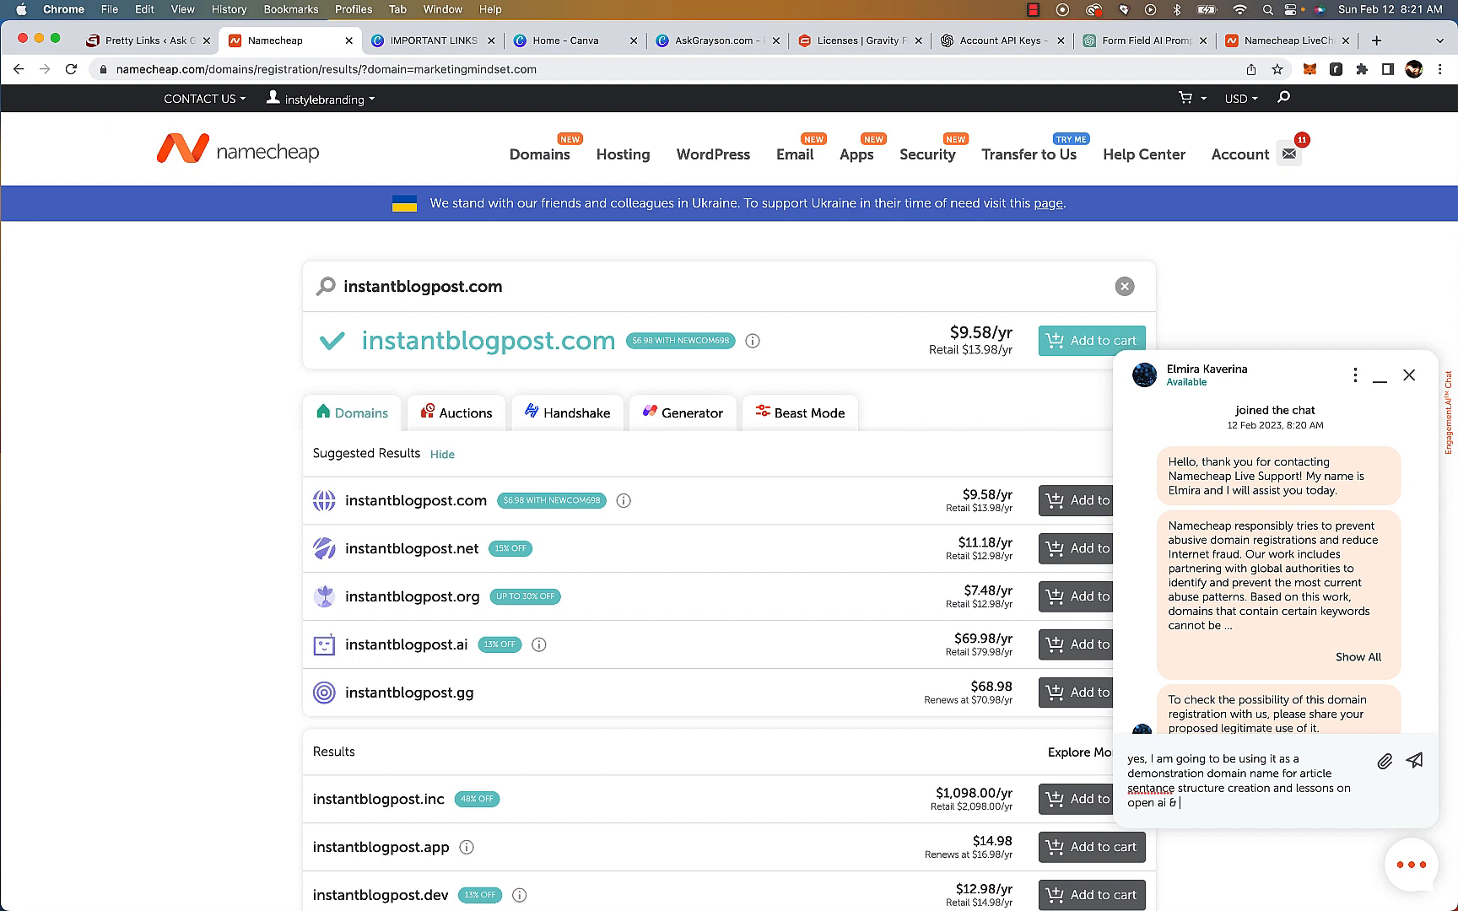
type("content creation")
right_click(1152, 790)
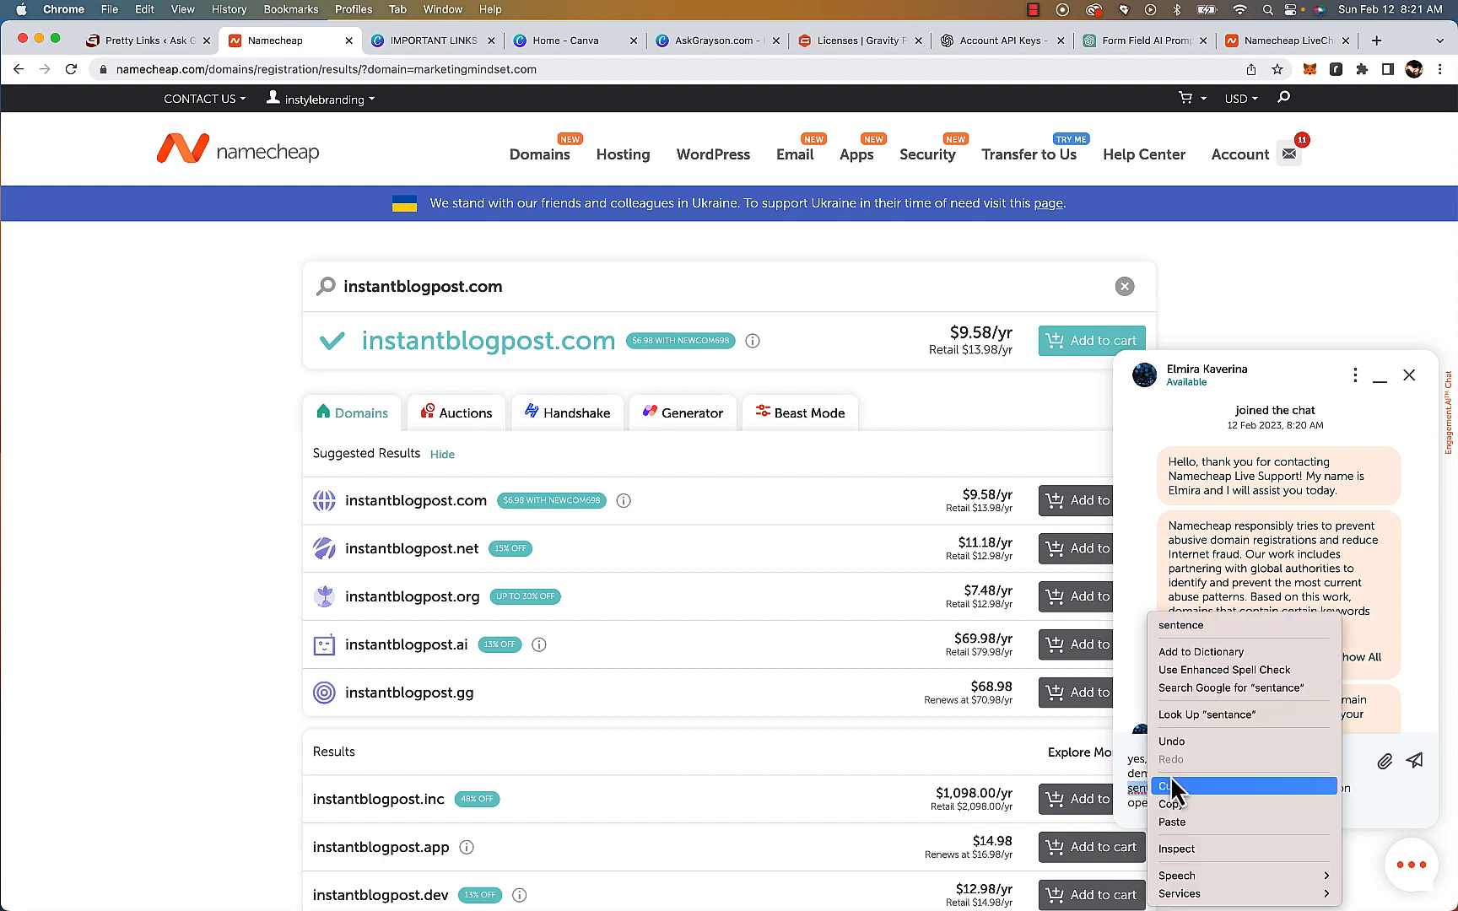
left_click(1204, 626)
key("Return")
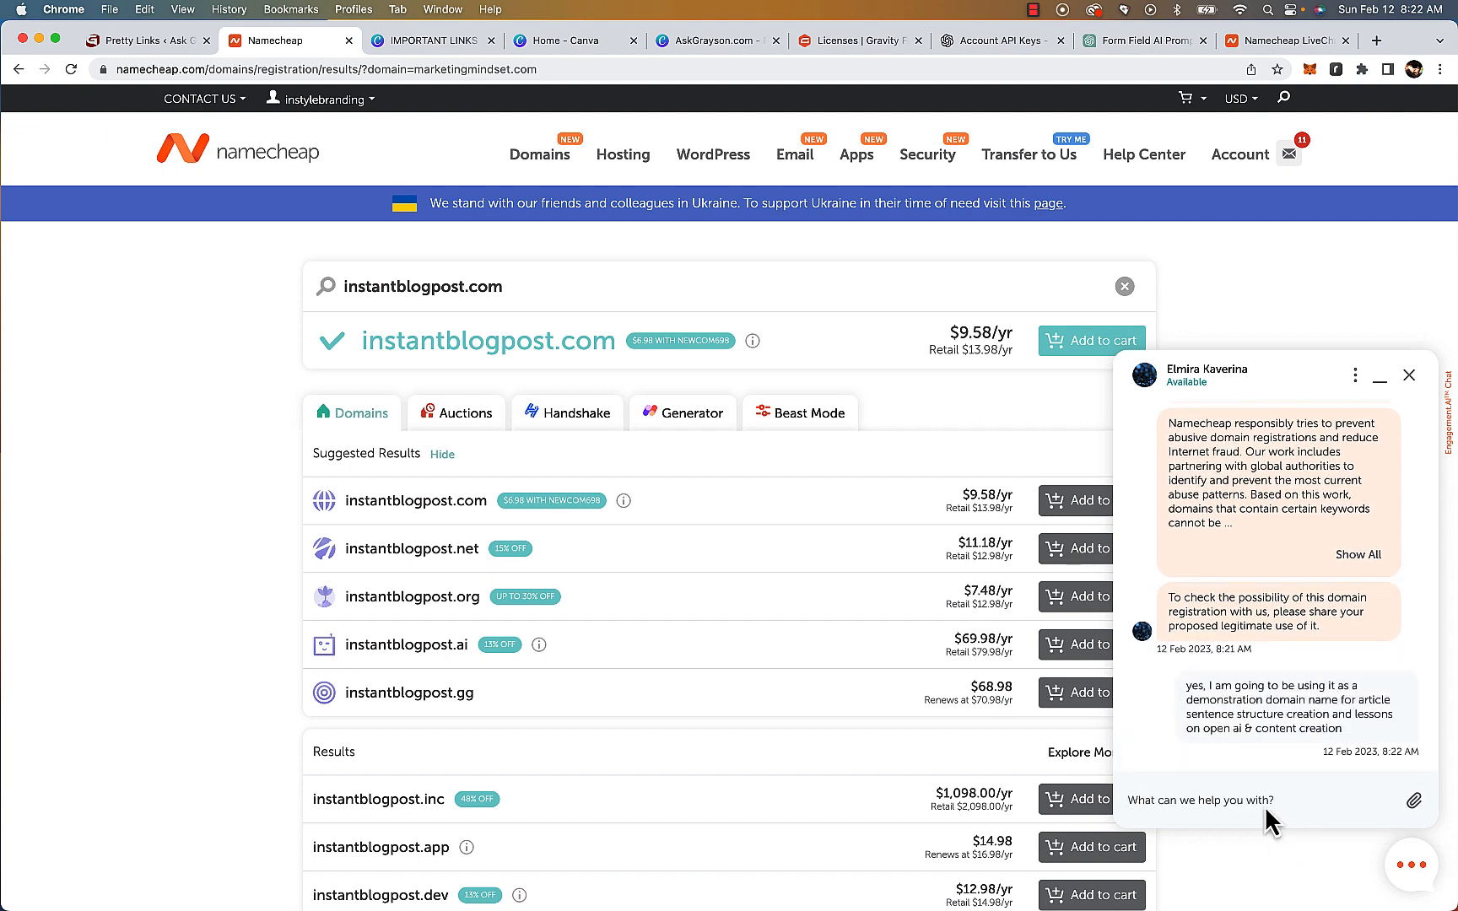
Send the chat message: you can see that I have been a long time customer and affiliate with no abuse complaints. :)
type("you can see that I have been a long time customer and affiliate")
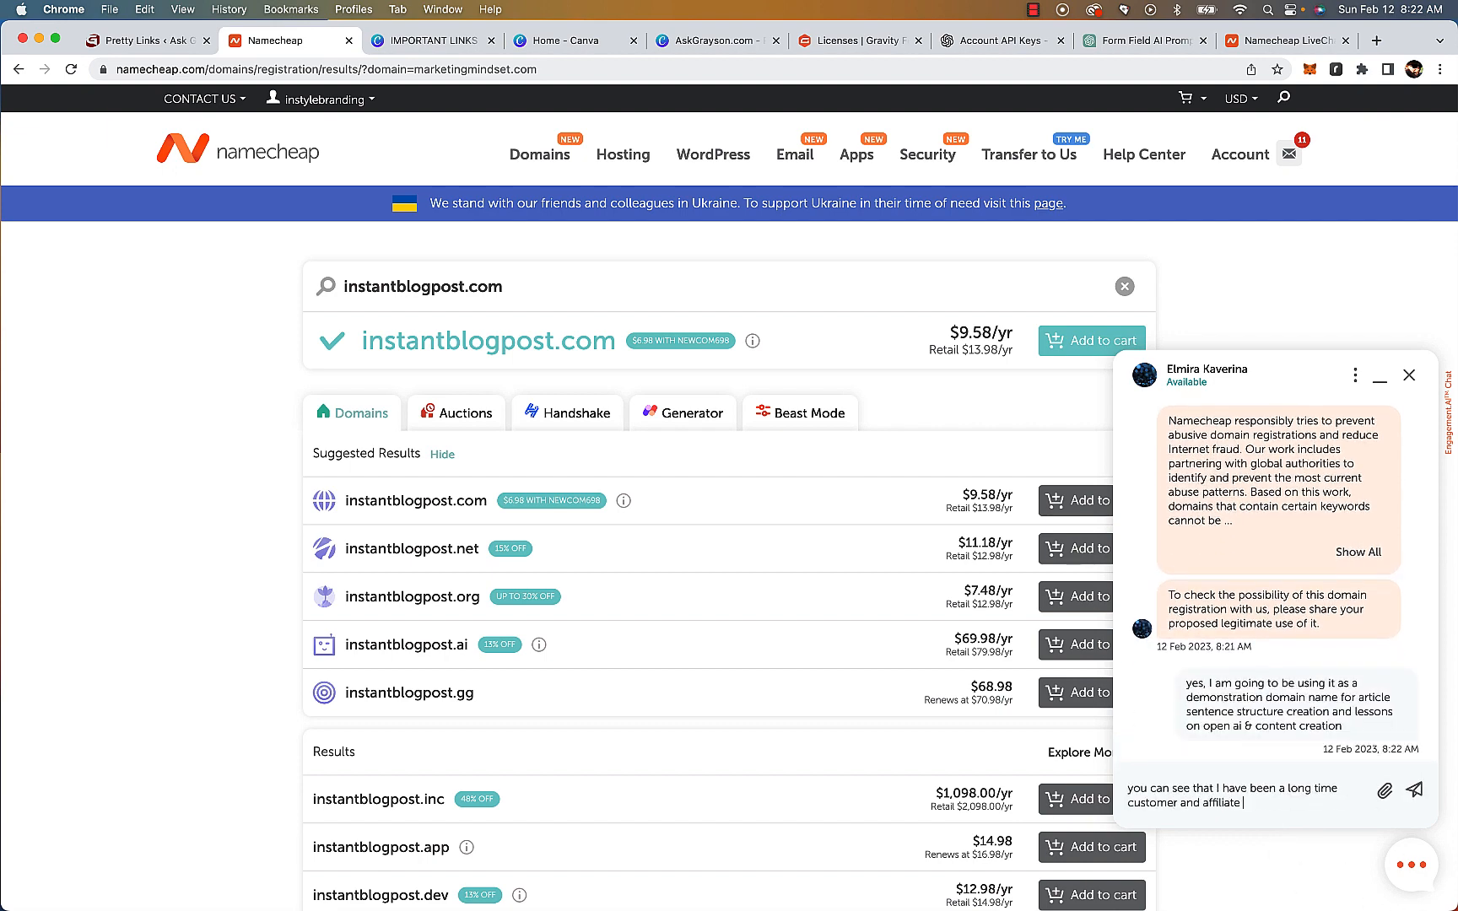
type(" with no abuse complaints. :)")
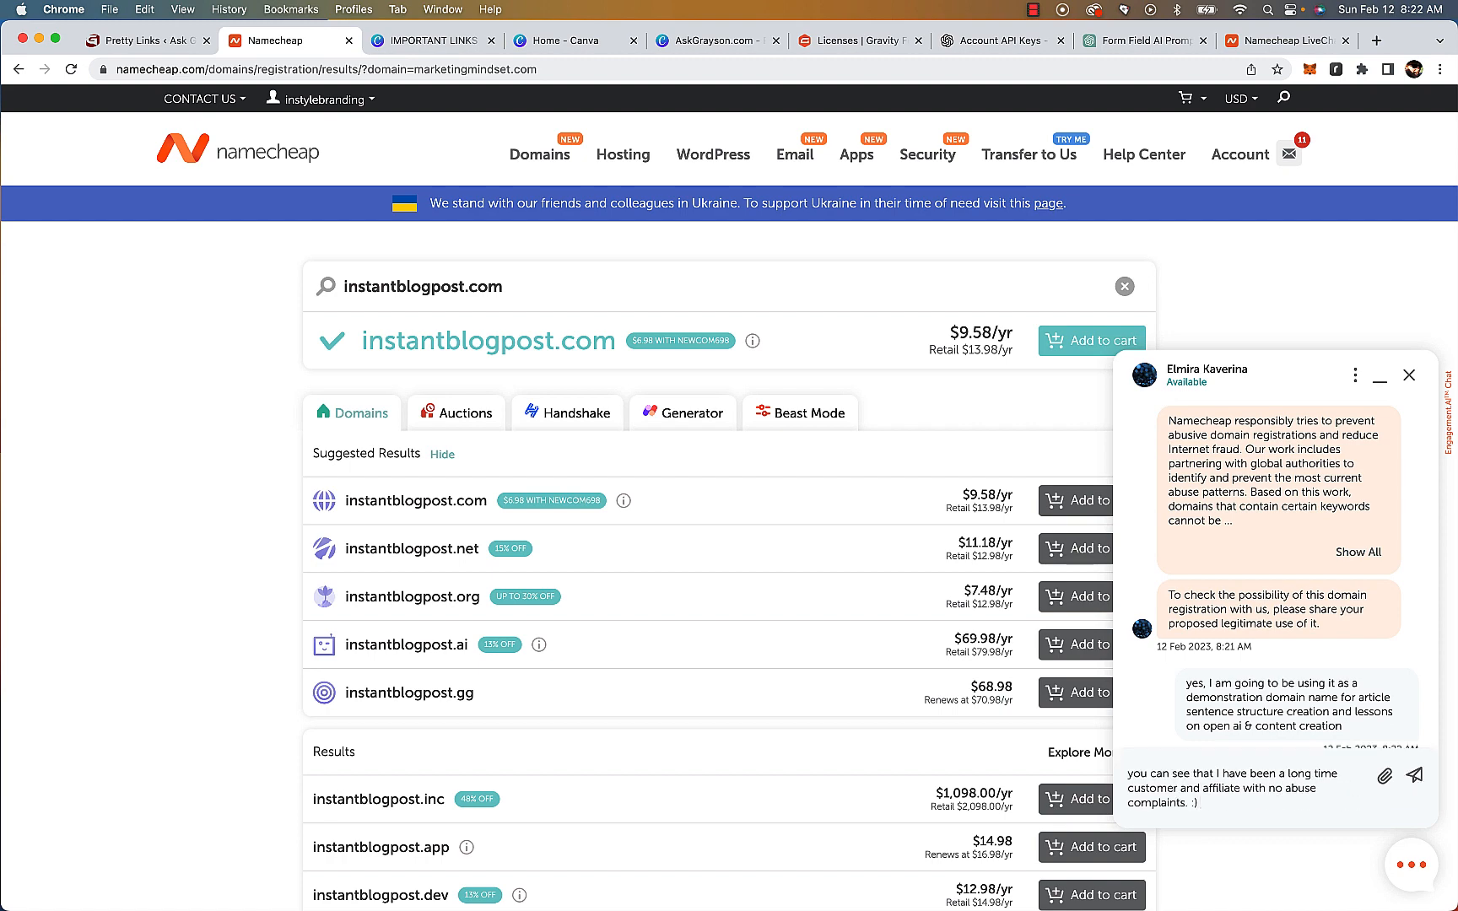
key("Return")
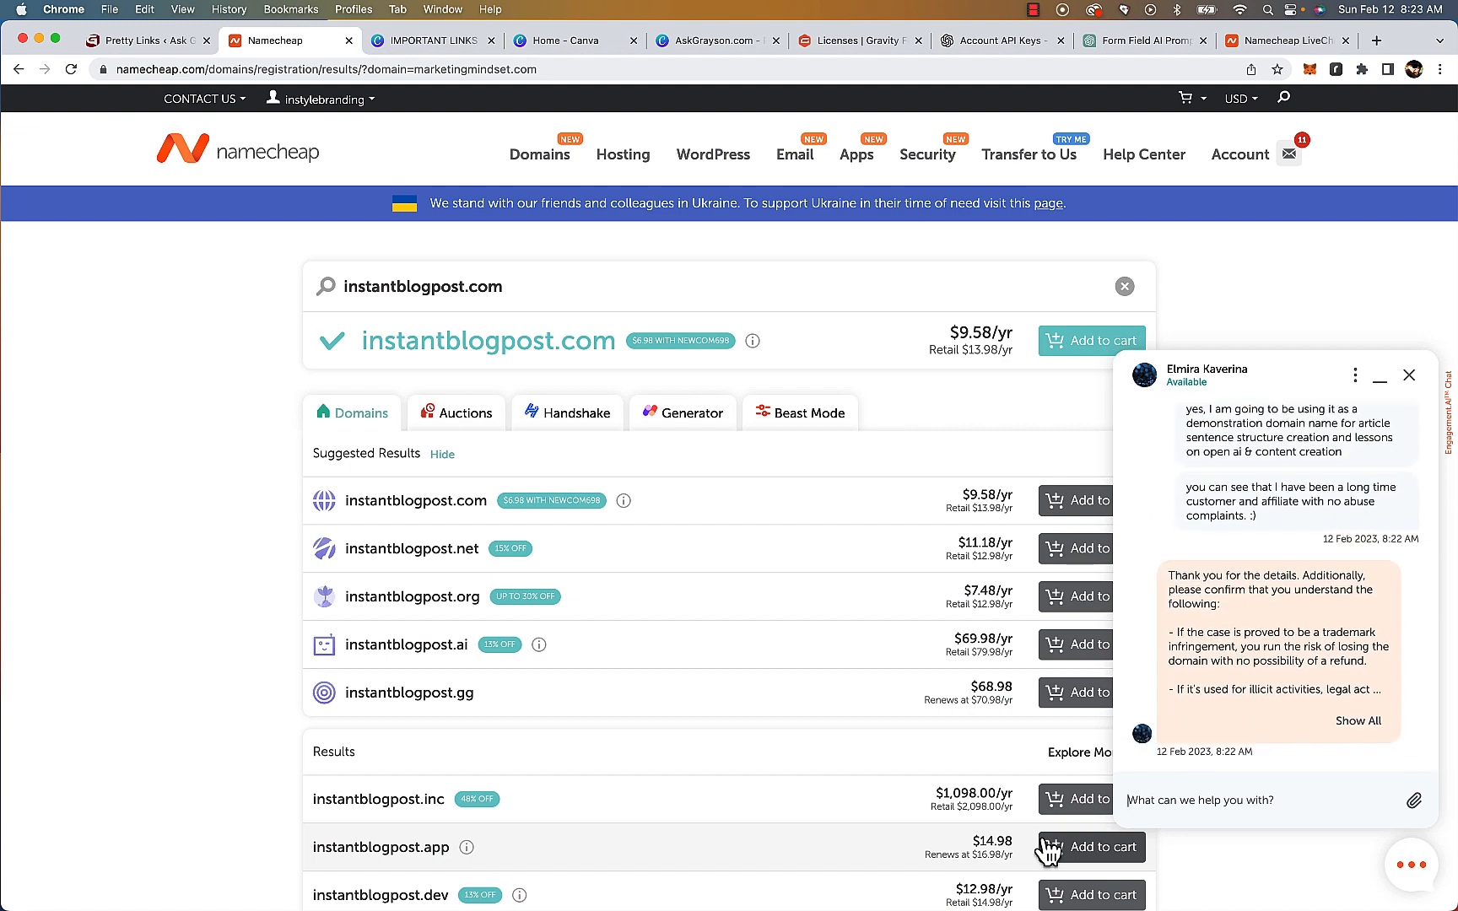
Send the chat message: Yes, I understand. Thank you!
type("Yes, I understand")
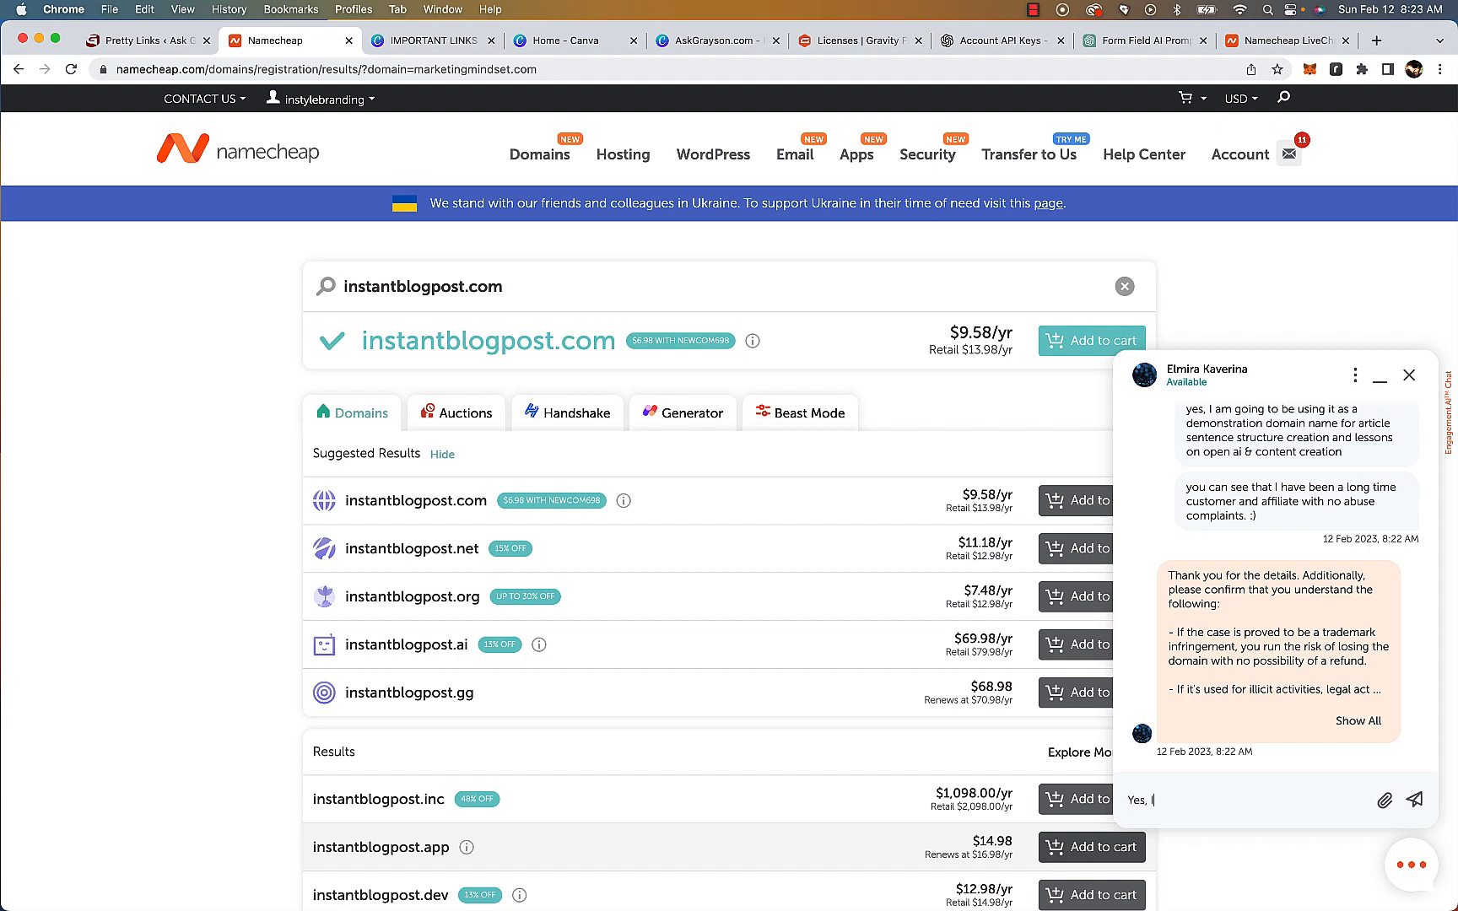
type(". Thank you!")
key("Return")
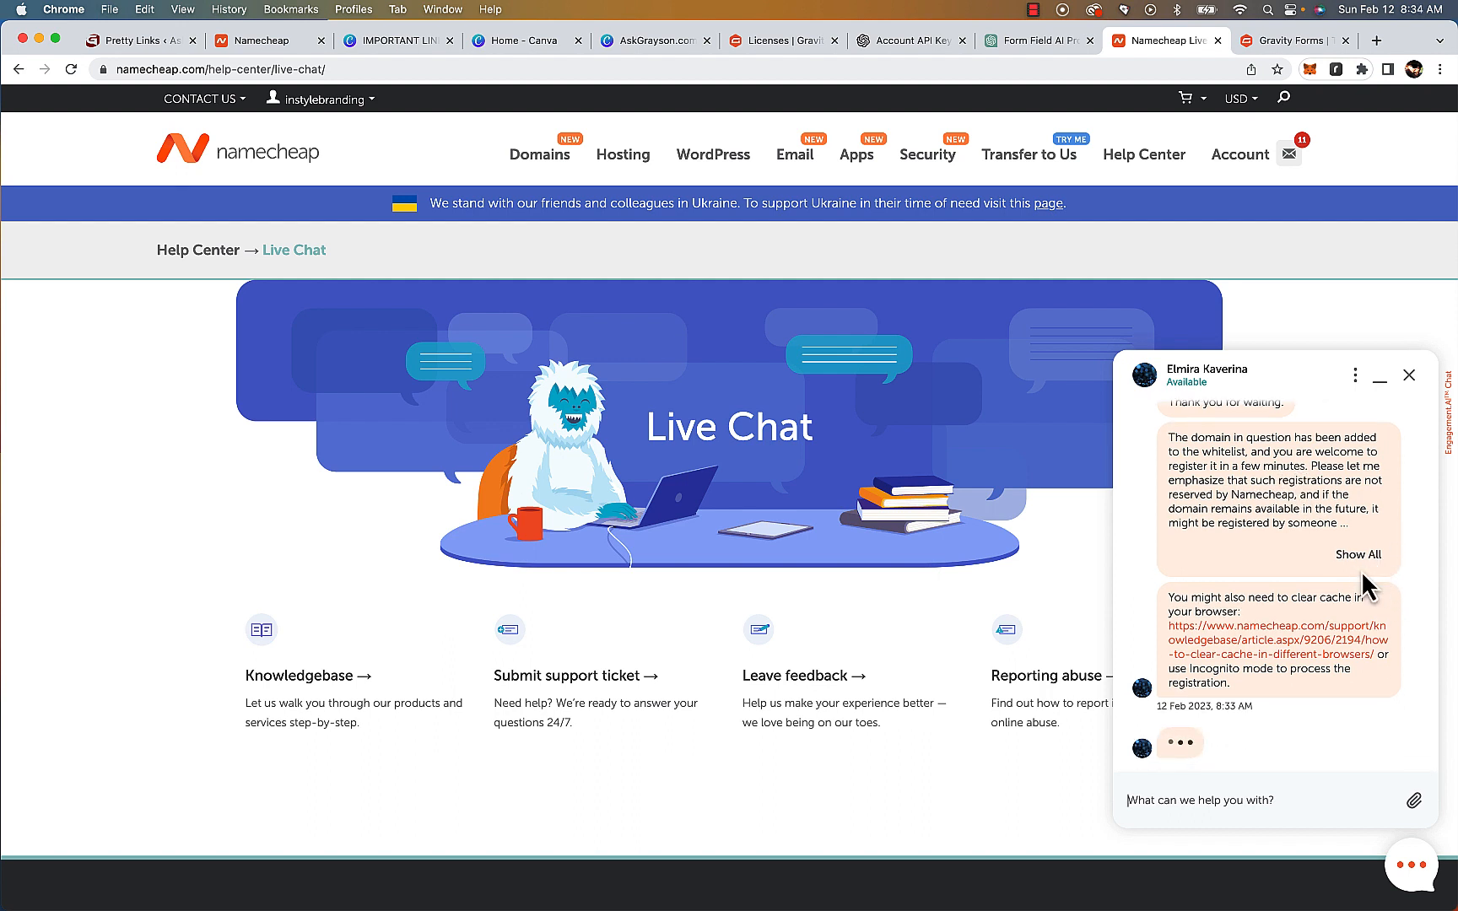
Open the management page for the newly purchased instantblogpost.com domain registration
left_click(1361, 563)
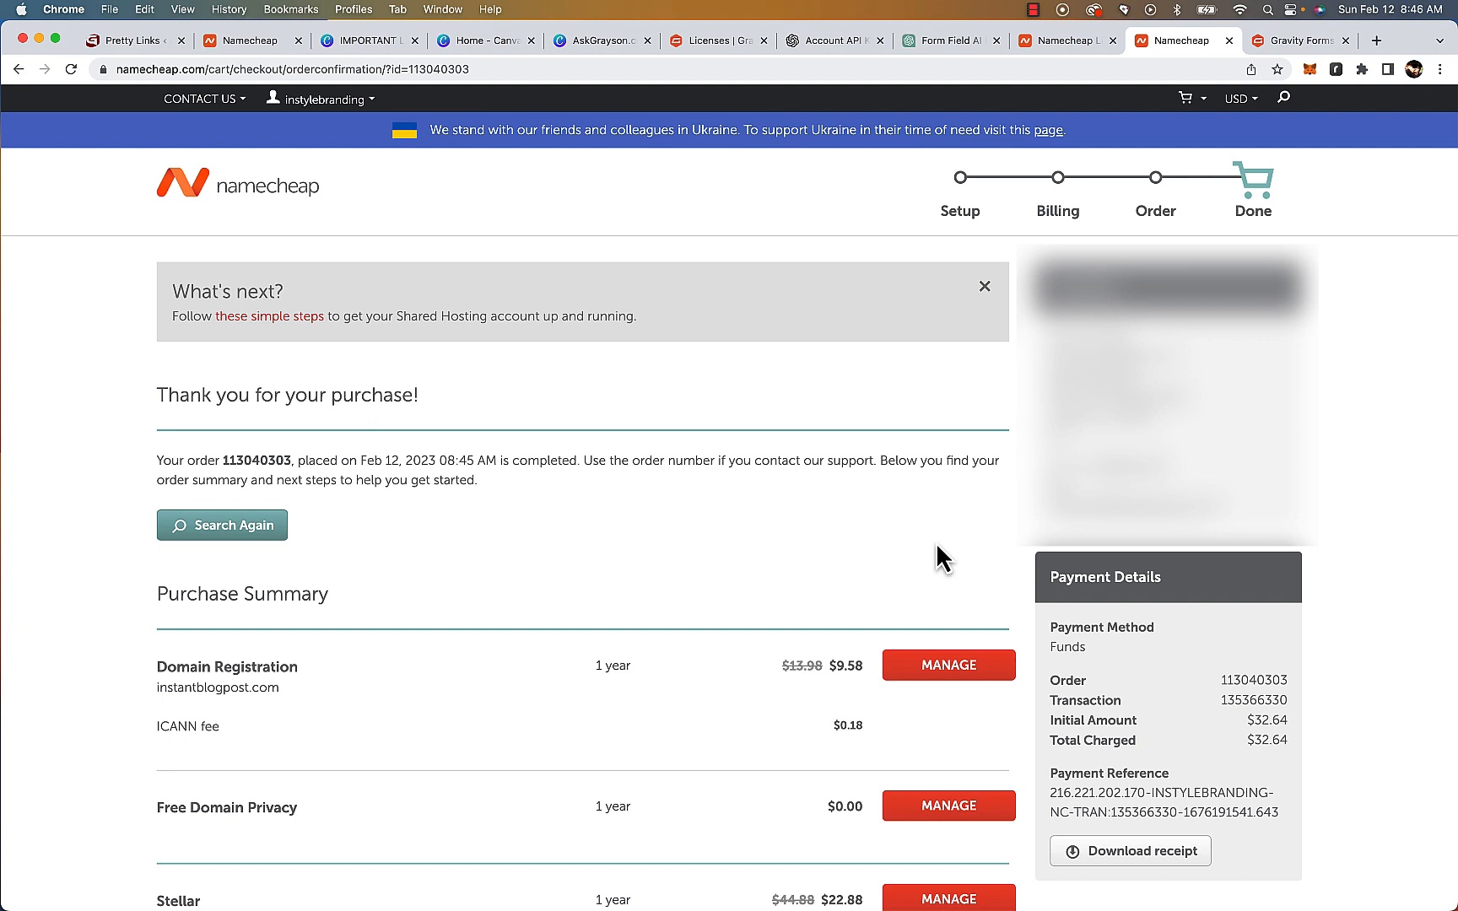
left_click(958, 666)
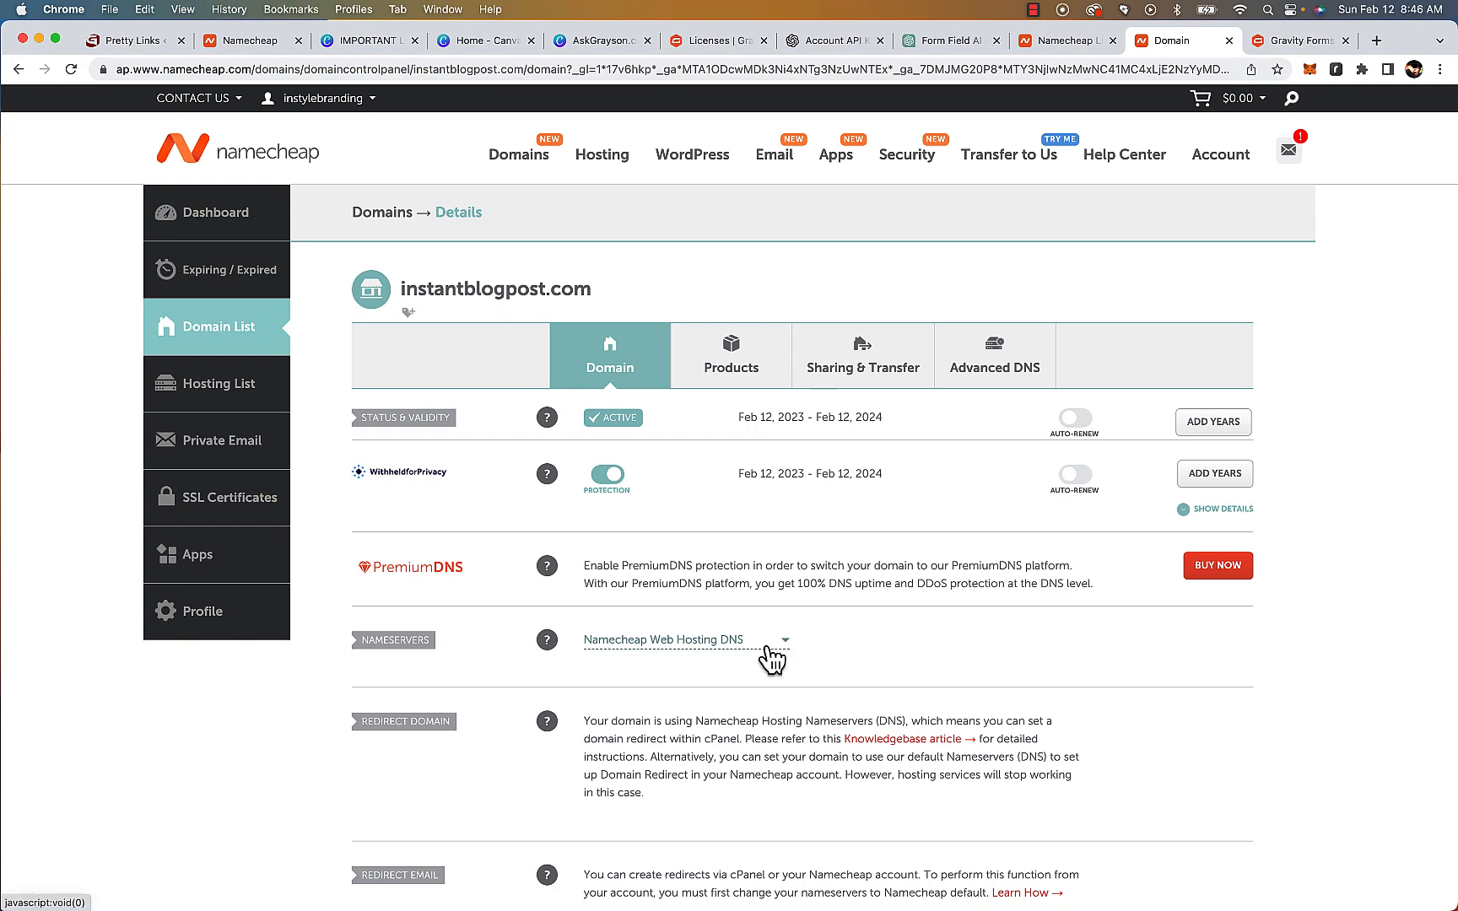
scroll(773, 660, "down", 5)
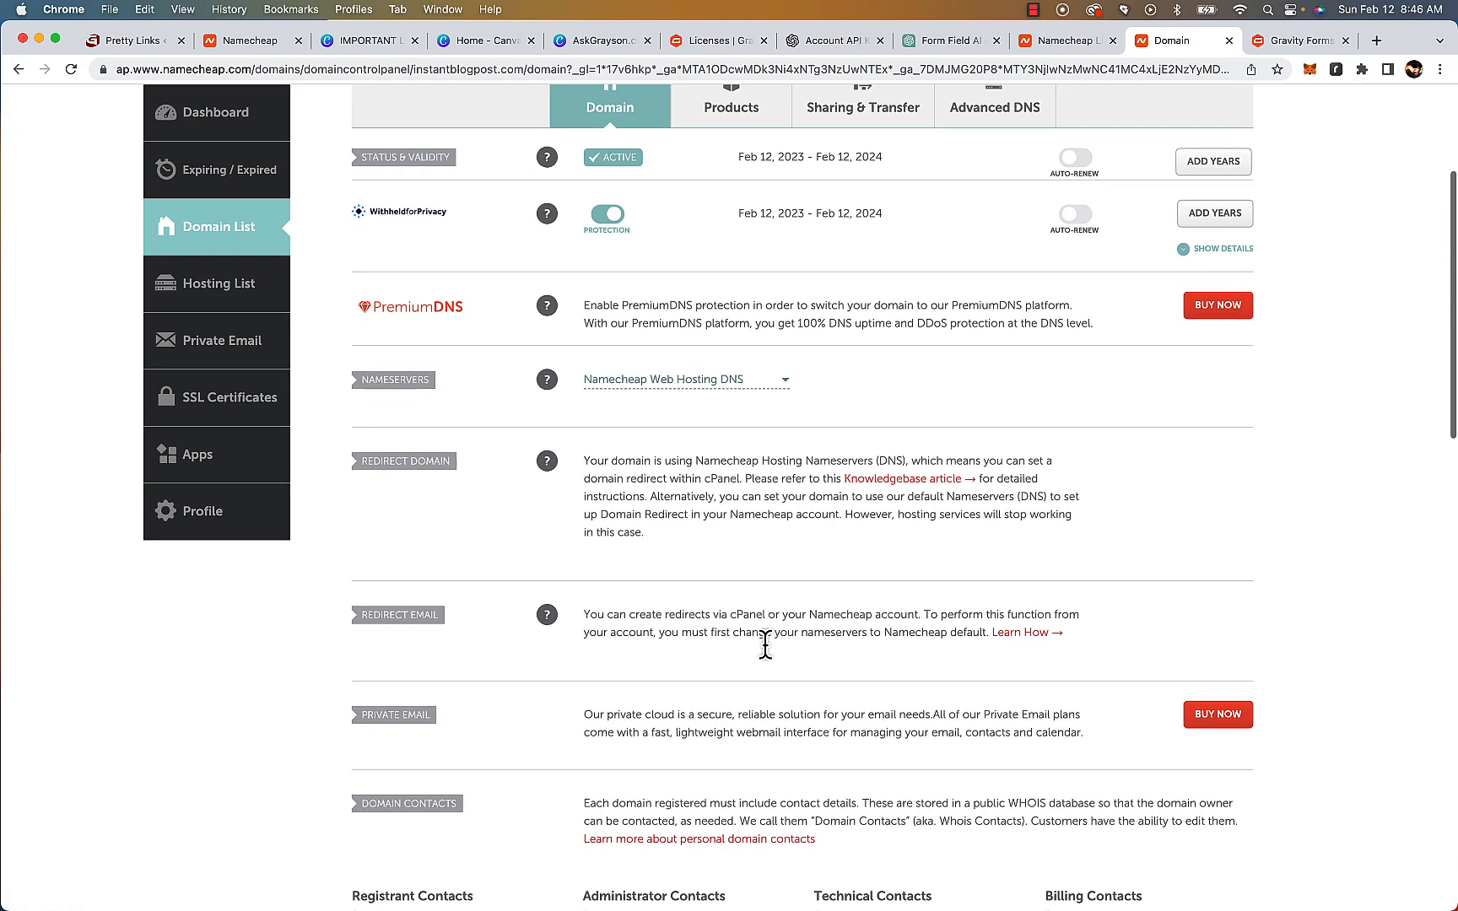
scroll(771, 661, "up", 5)
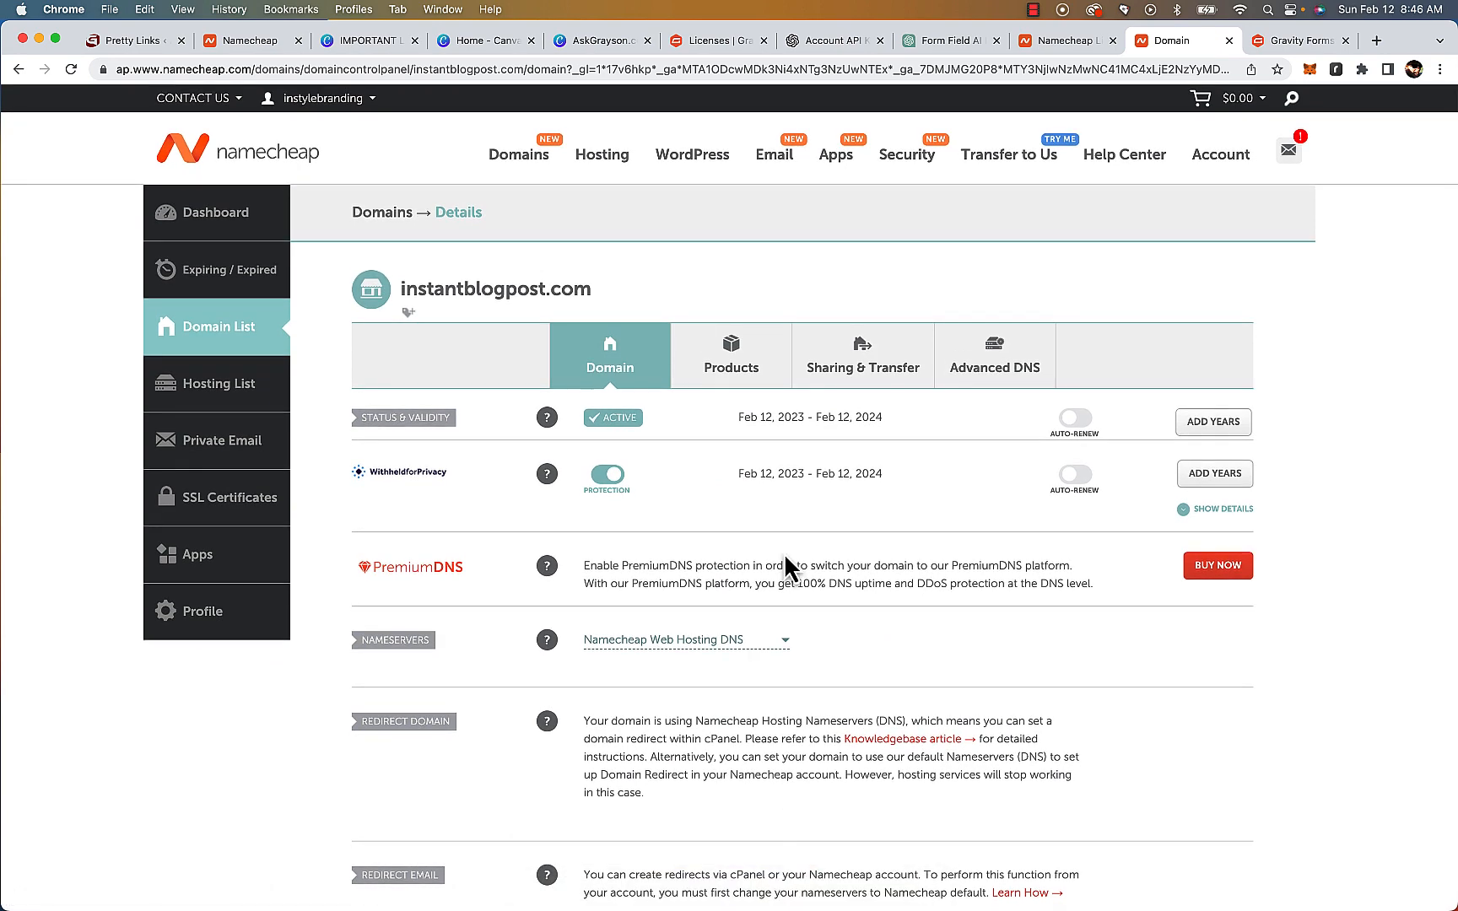
Open the domain's Stellar hosting package from its products and go to its cPanel
left_click(735, 369)
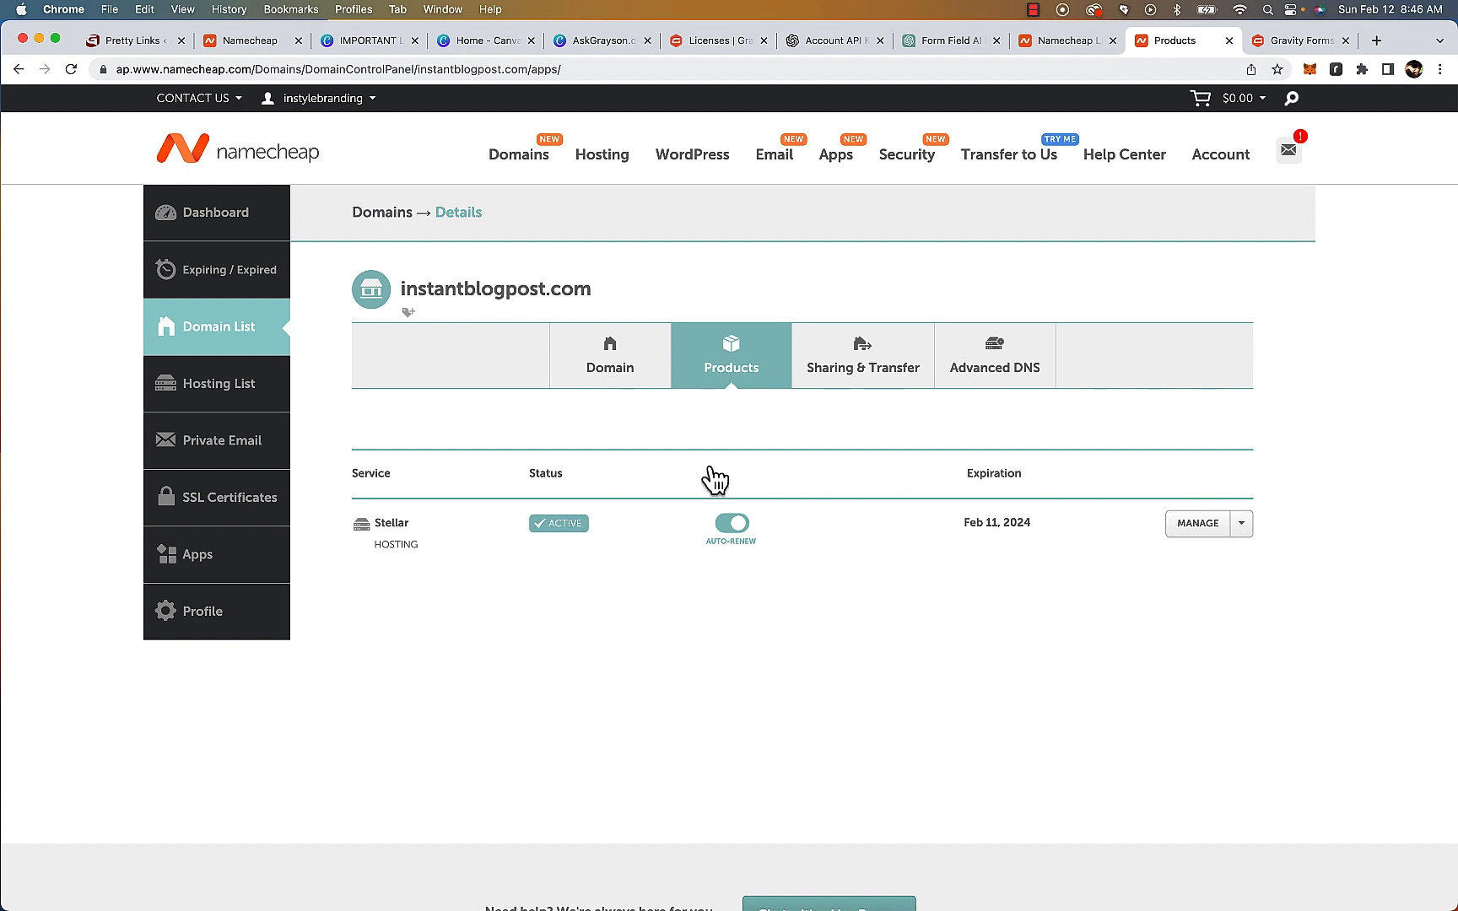
left_click(1200, 525)
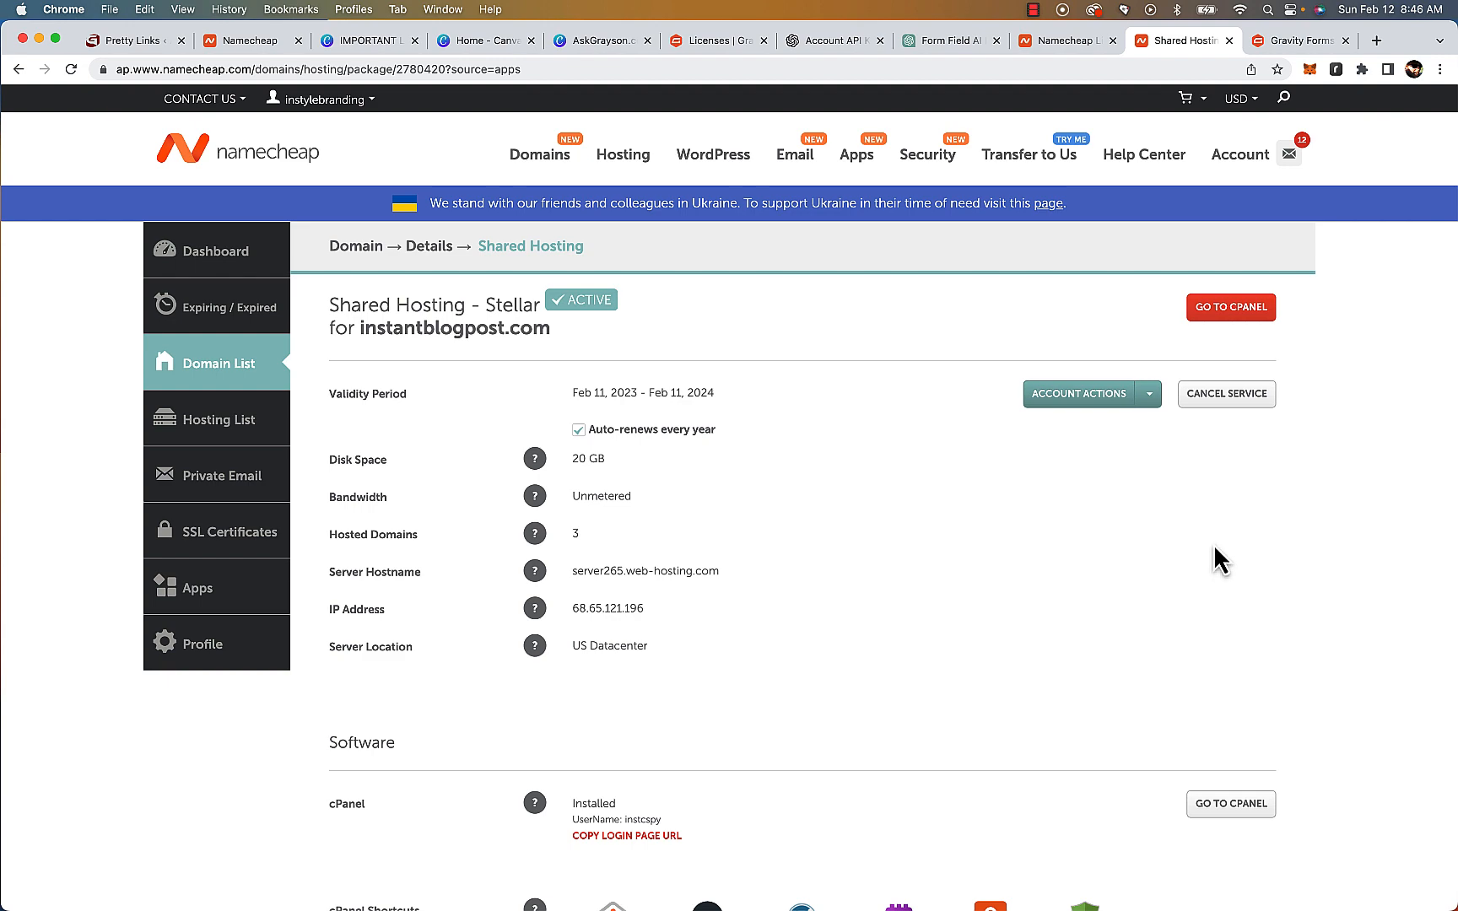
scroll(1217, 549, "down", 5)
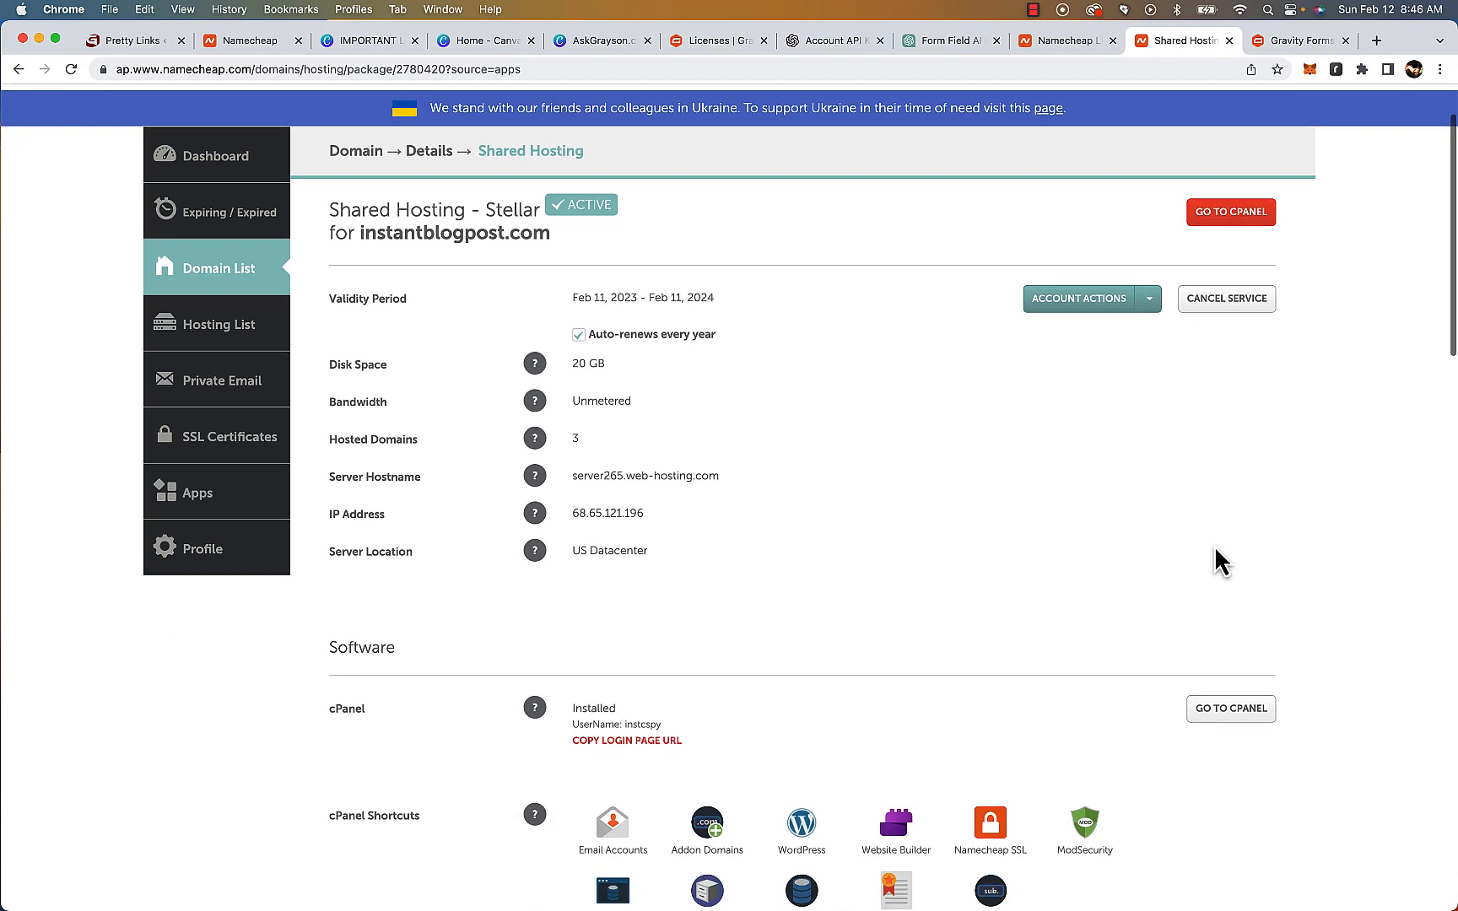
scroll(1214, 546, "down", 3)
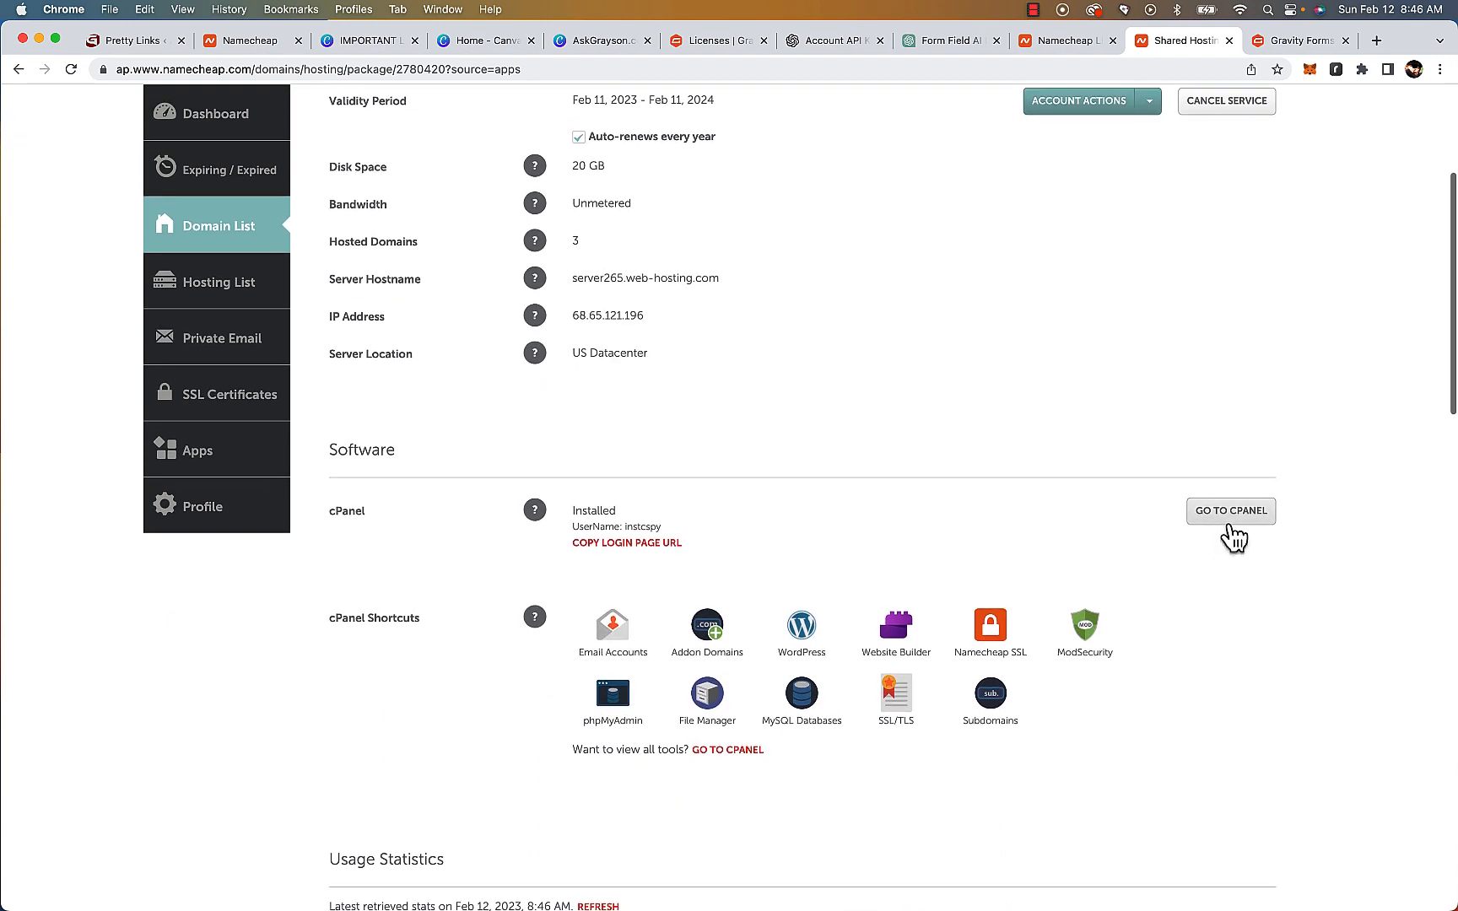
left_click(1231, 512)
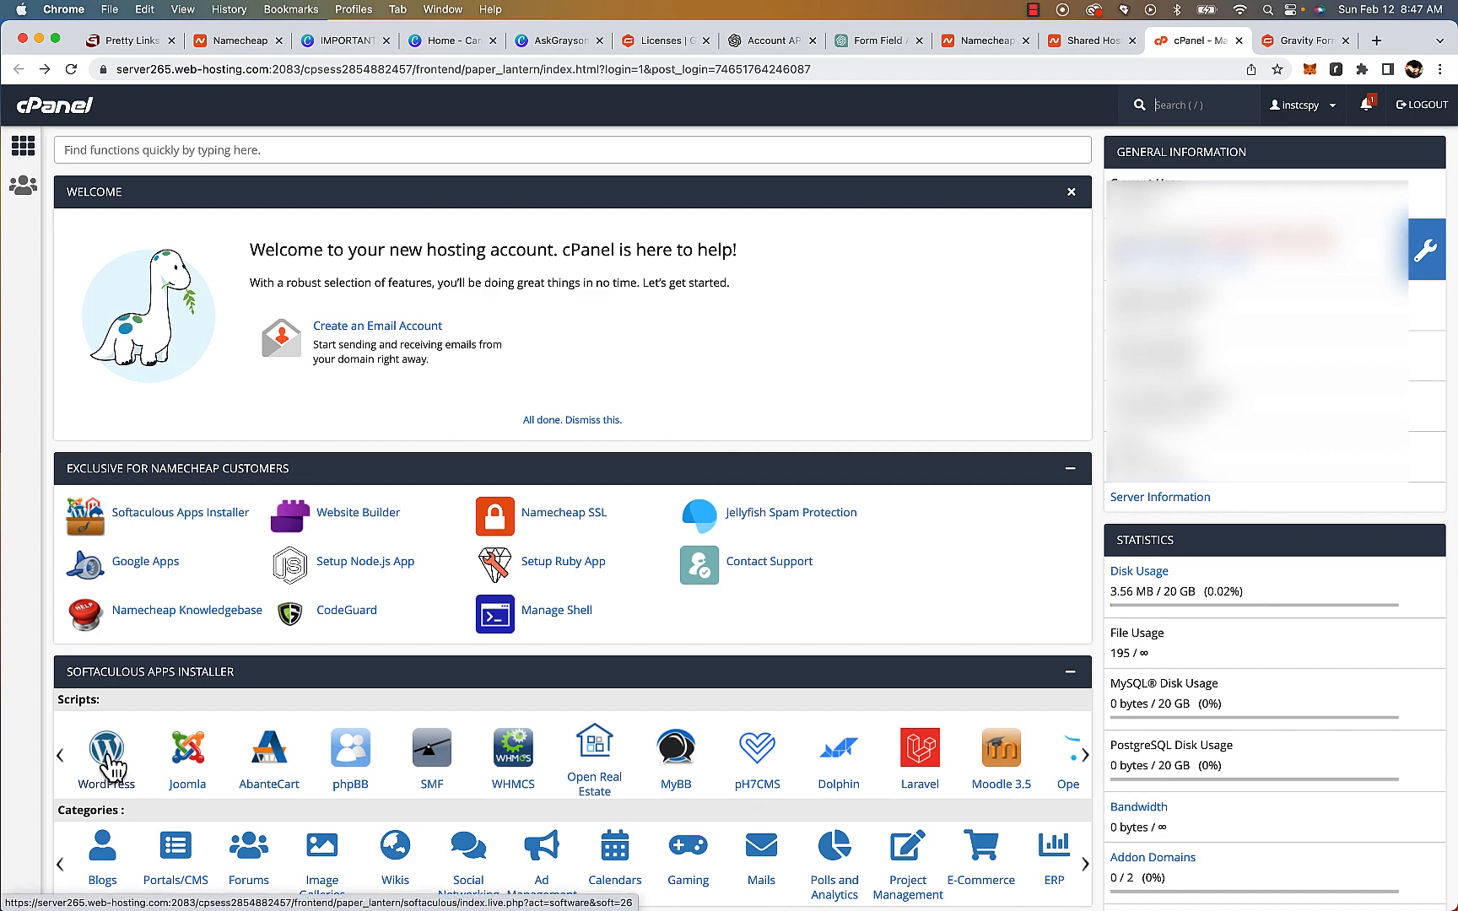
Open the WordPress installer in Softaculous and start a new installation on instantblogpost.com with no subdirectory
left_click(107, 764)
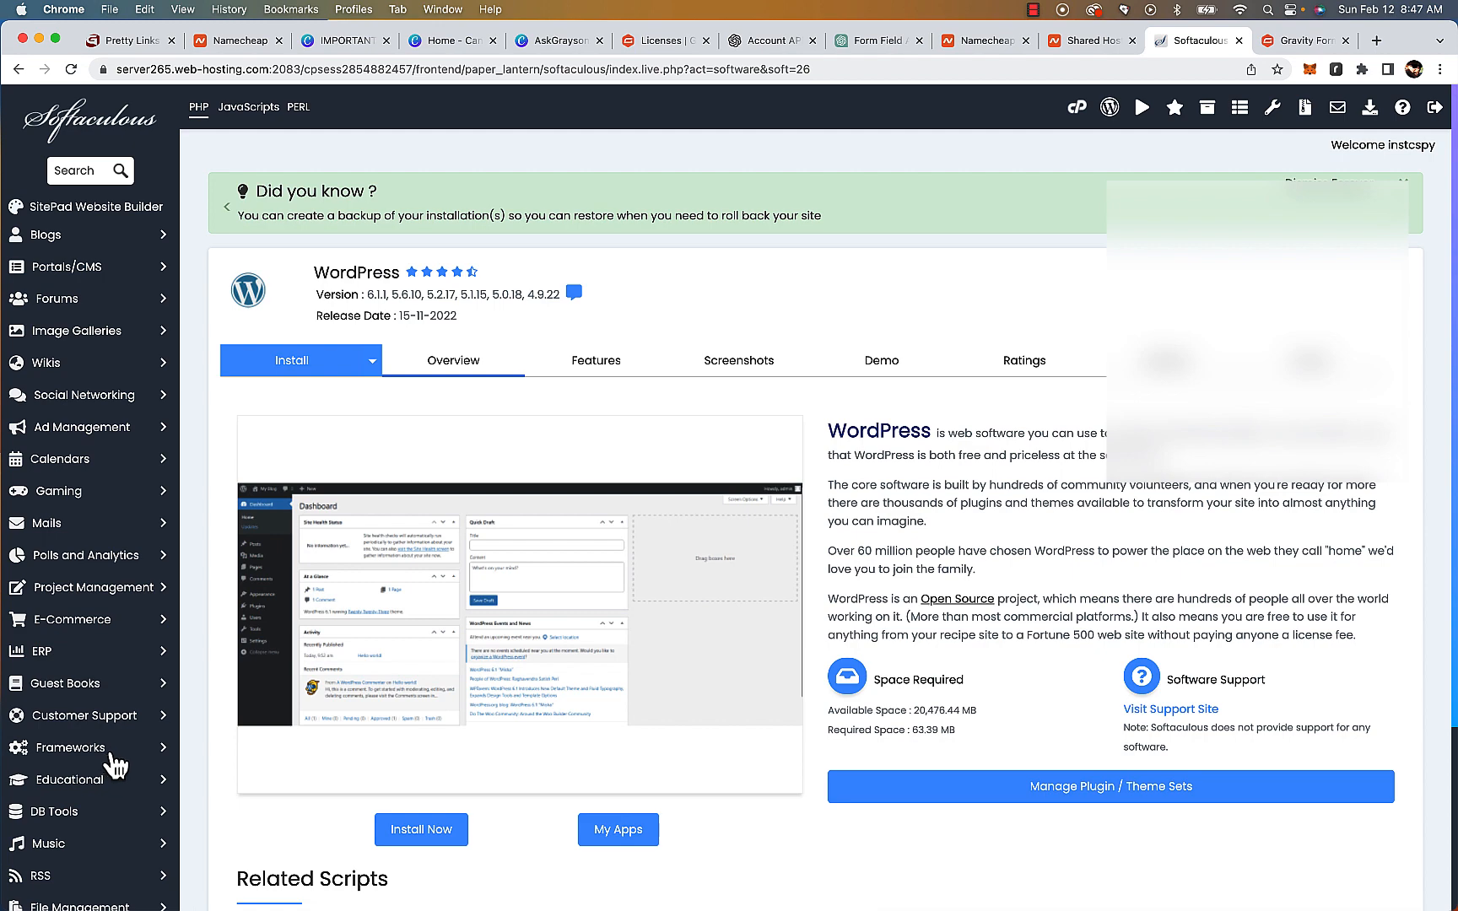
left_click(439, 832)
left_click(778, 535)
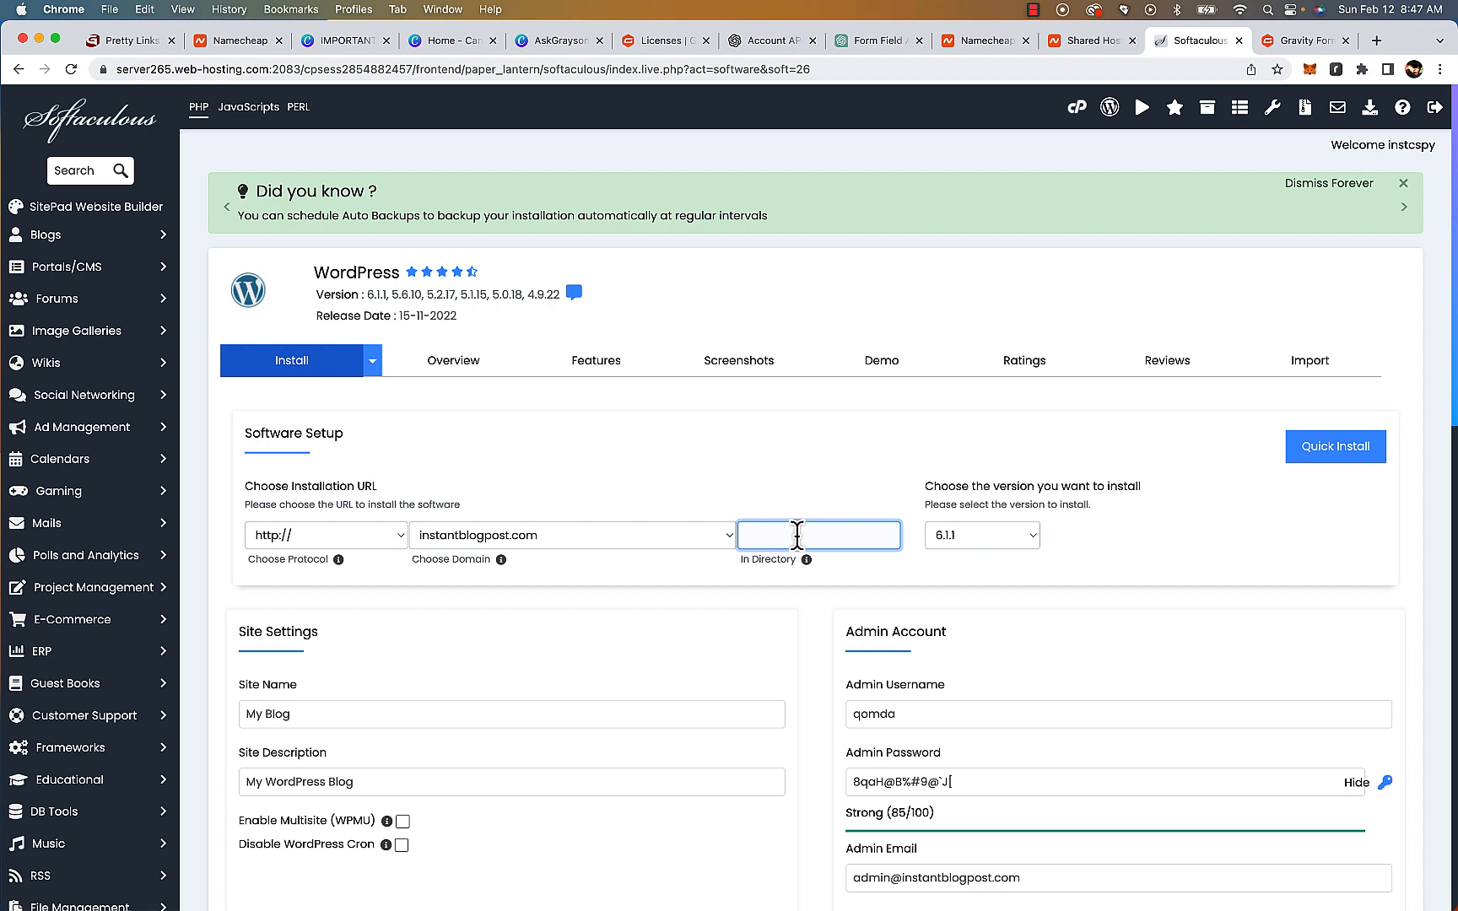
Set the WordPress site name to Instant Blog Post
left_click(297, 714)
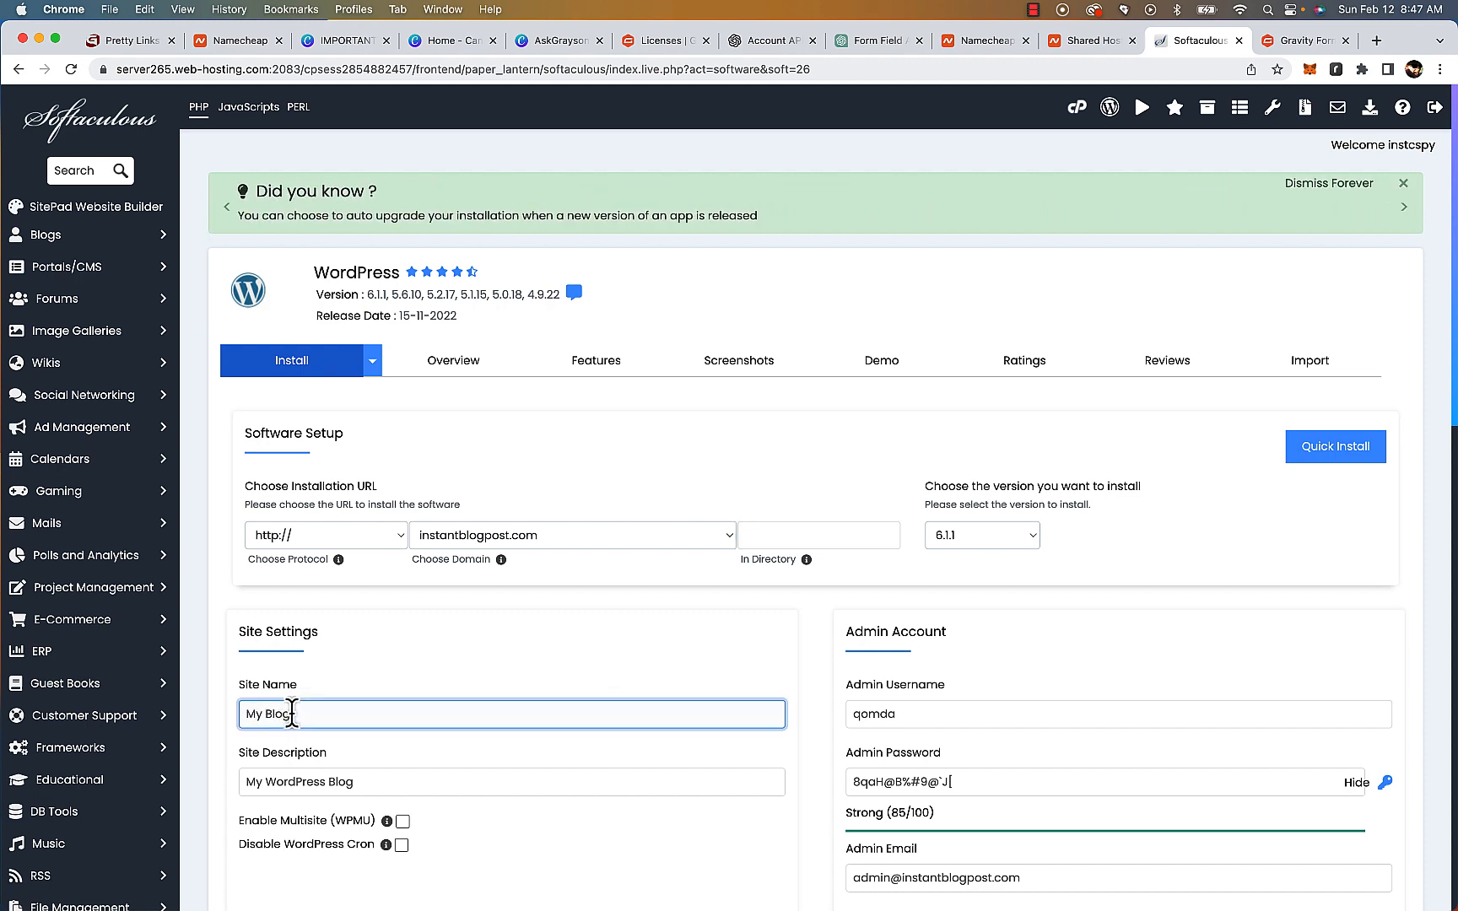
left_click_drag(311, 714, 211, 727)
scroll(422, 748, "down", 1)
scroll(421, 748, "down", 3)
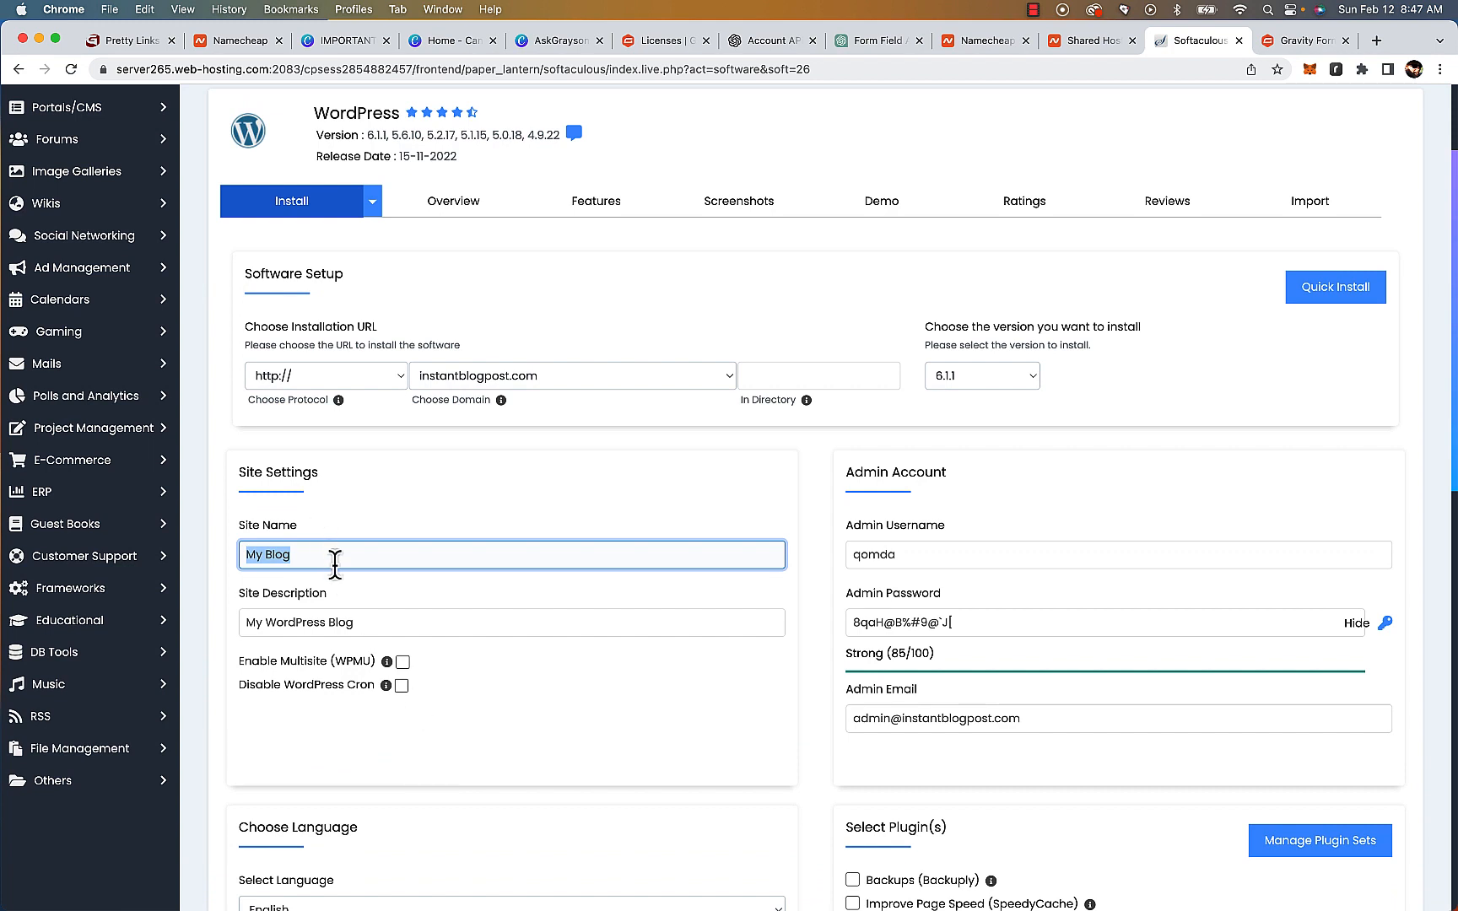
type("Instant Blog")
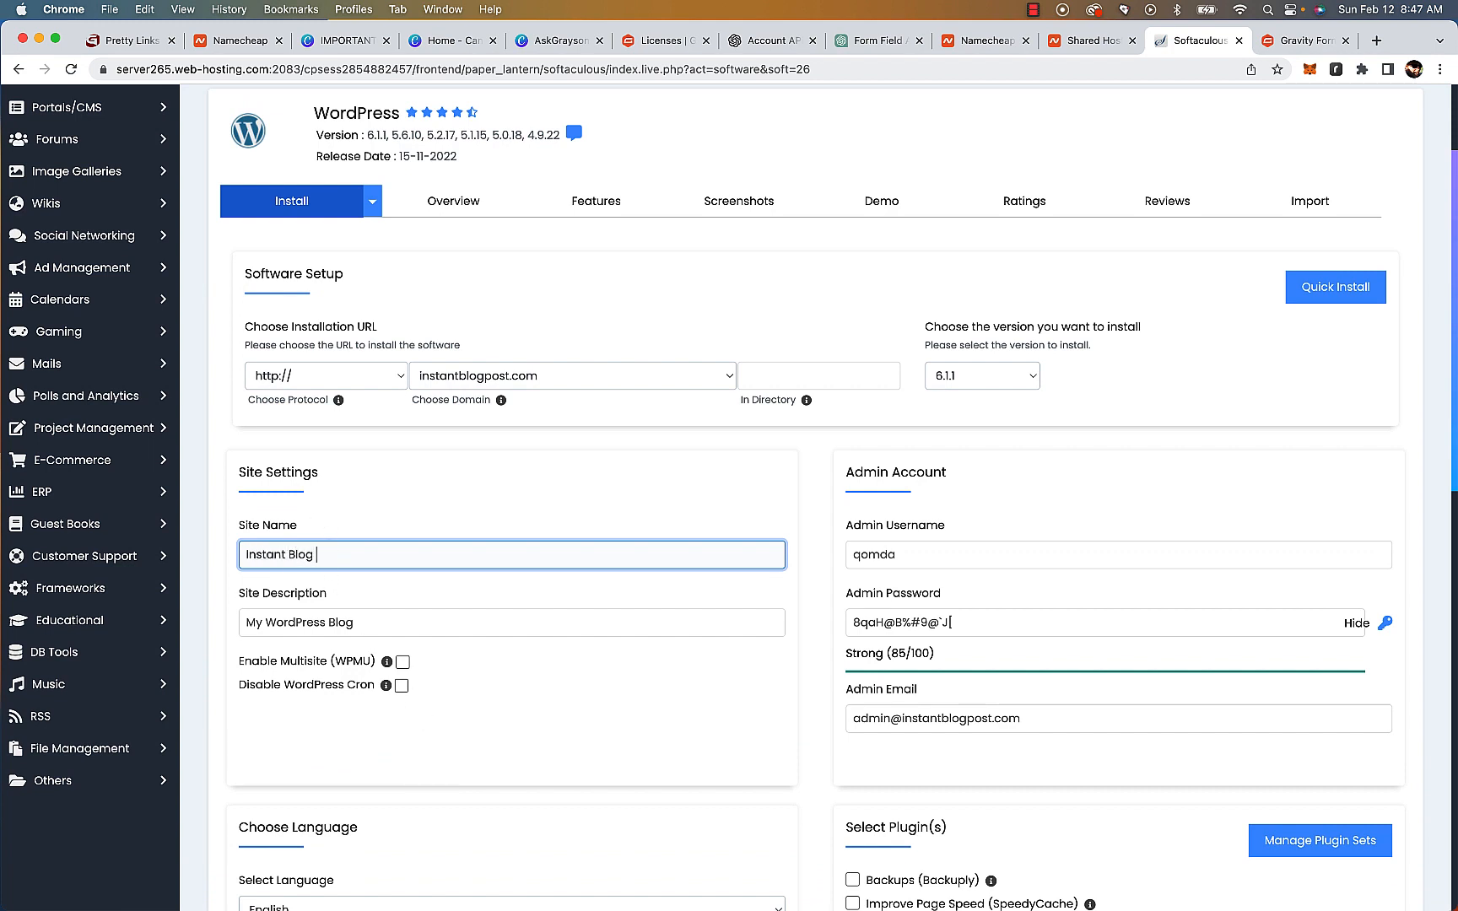
Set the site description to Blog Posts
left_click(310, 622)
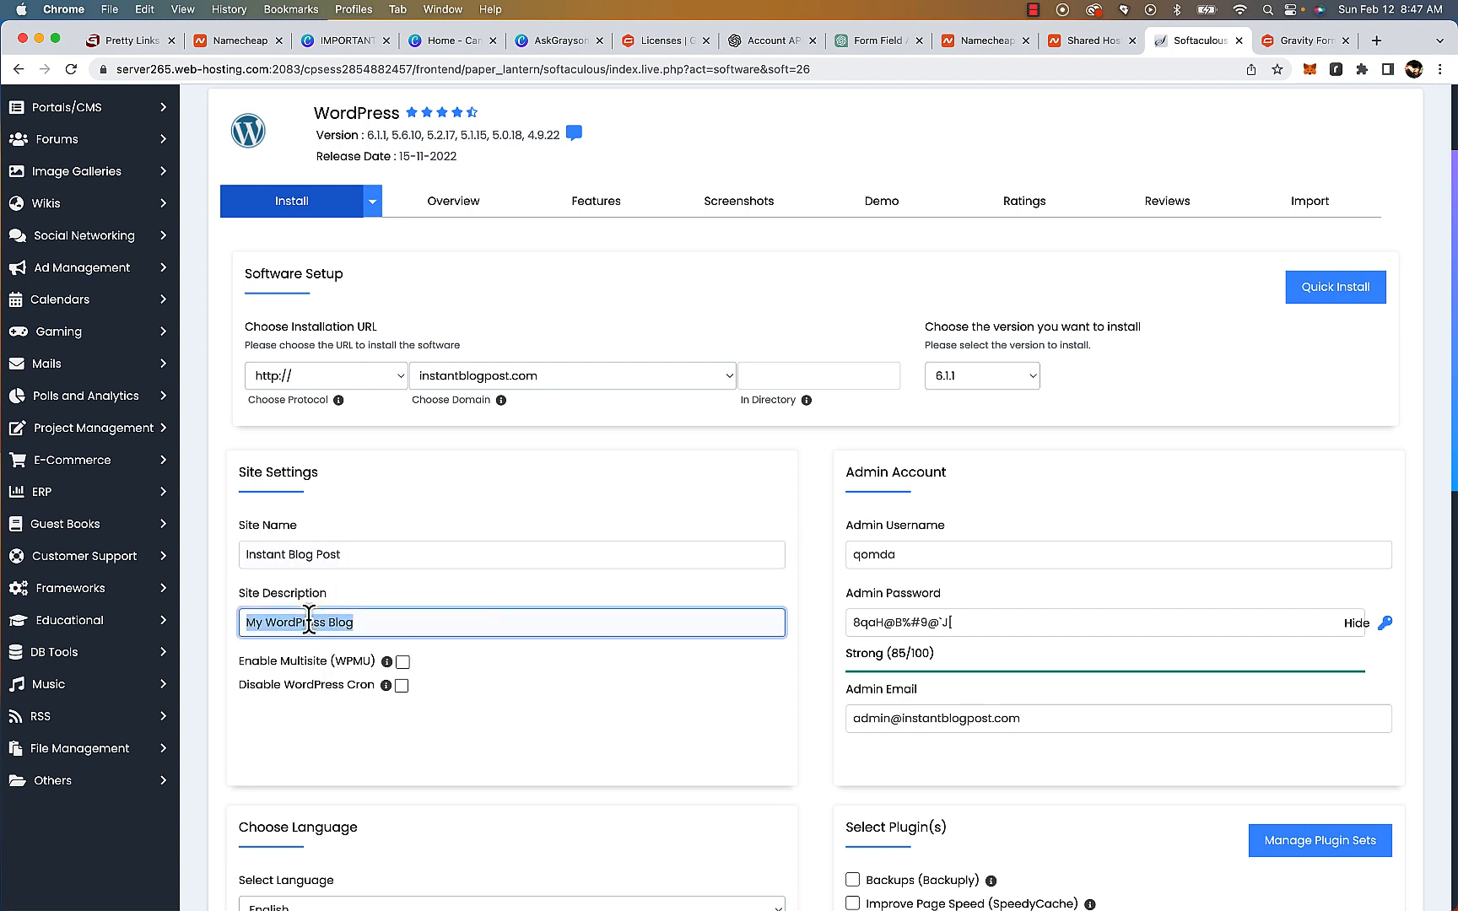
type("Blog Posts")
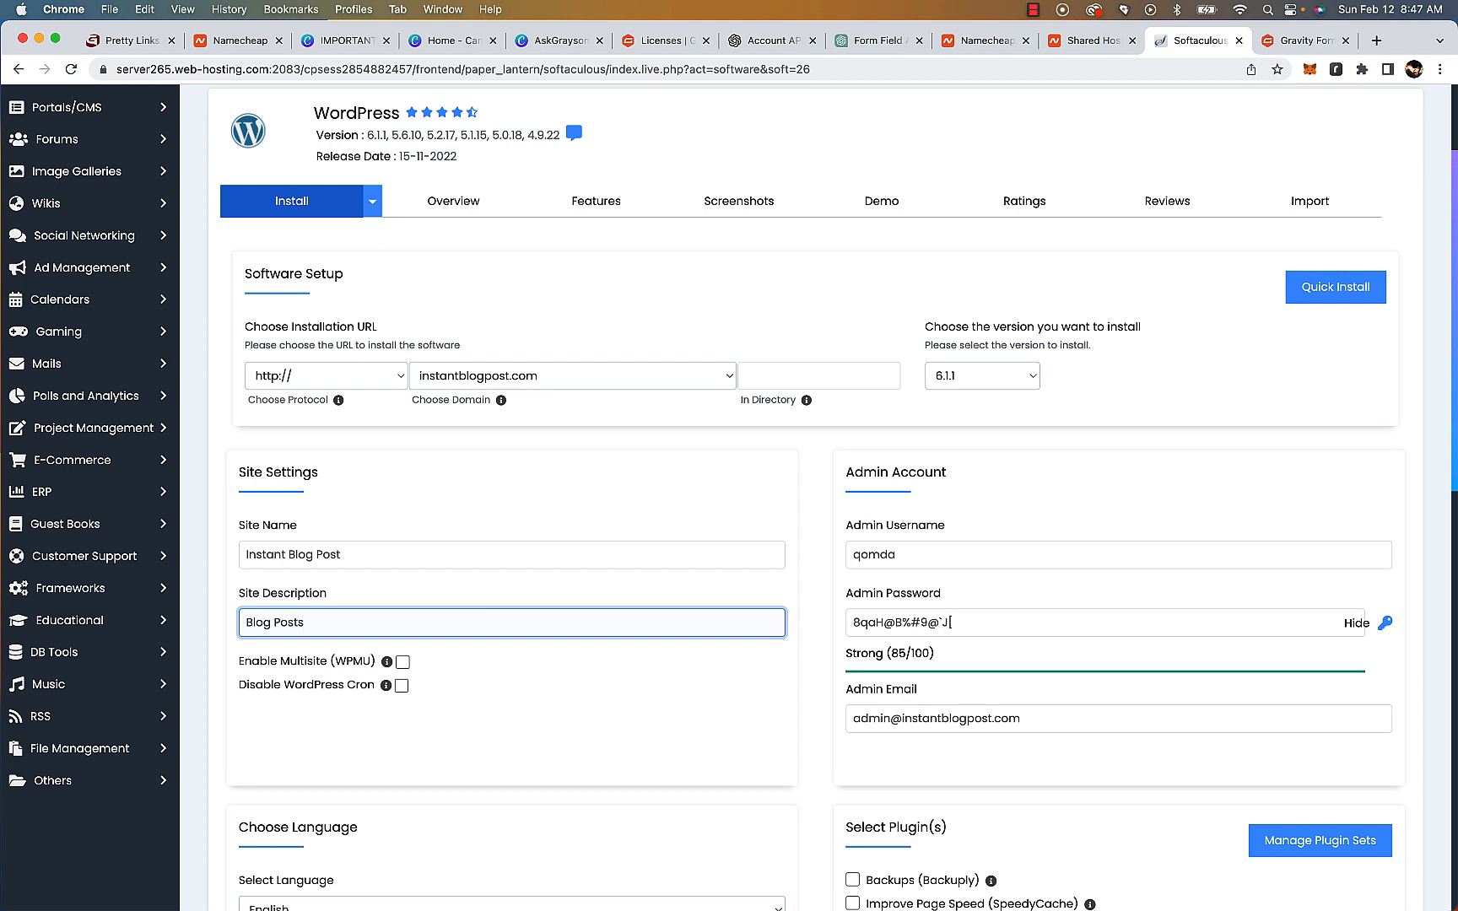
type(" Instantly")
Extend the site description to Blog Posts Instantly and select the generated admin password
scroll(473, 623, "down", 3)
scroll(472, 620, "down", 3)
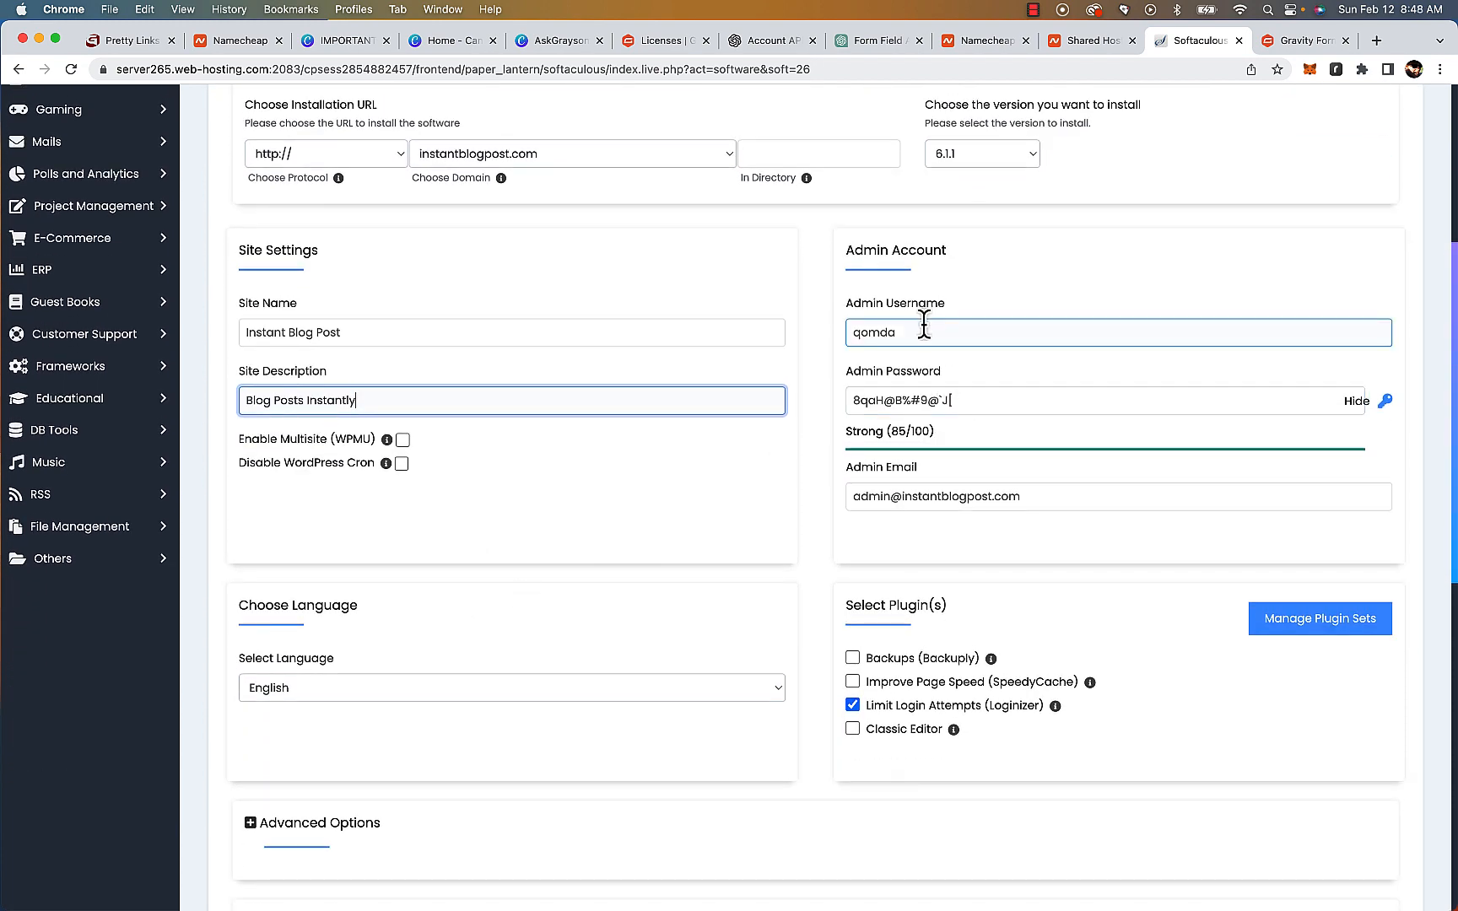
left_click(936, 395)
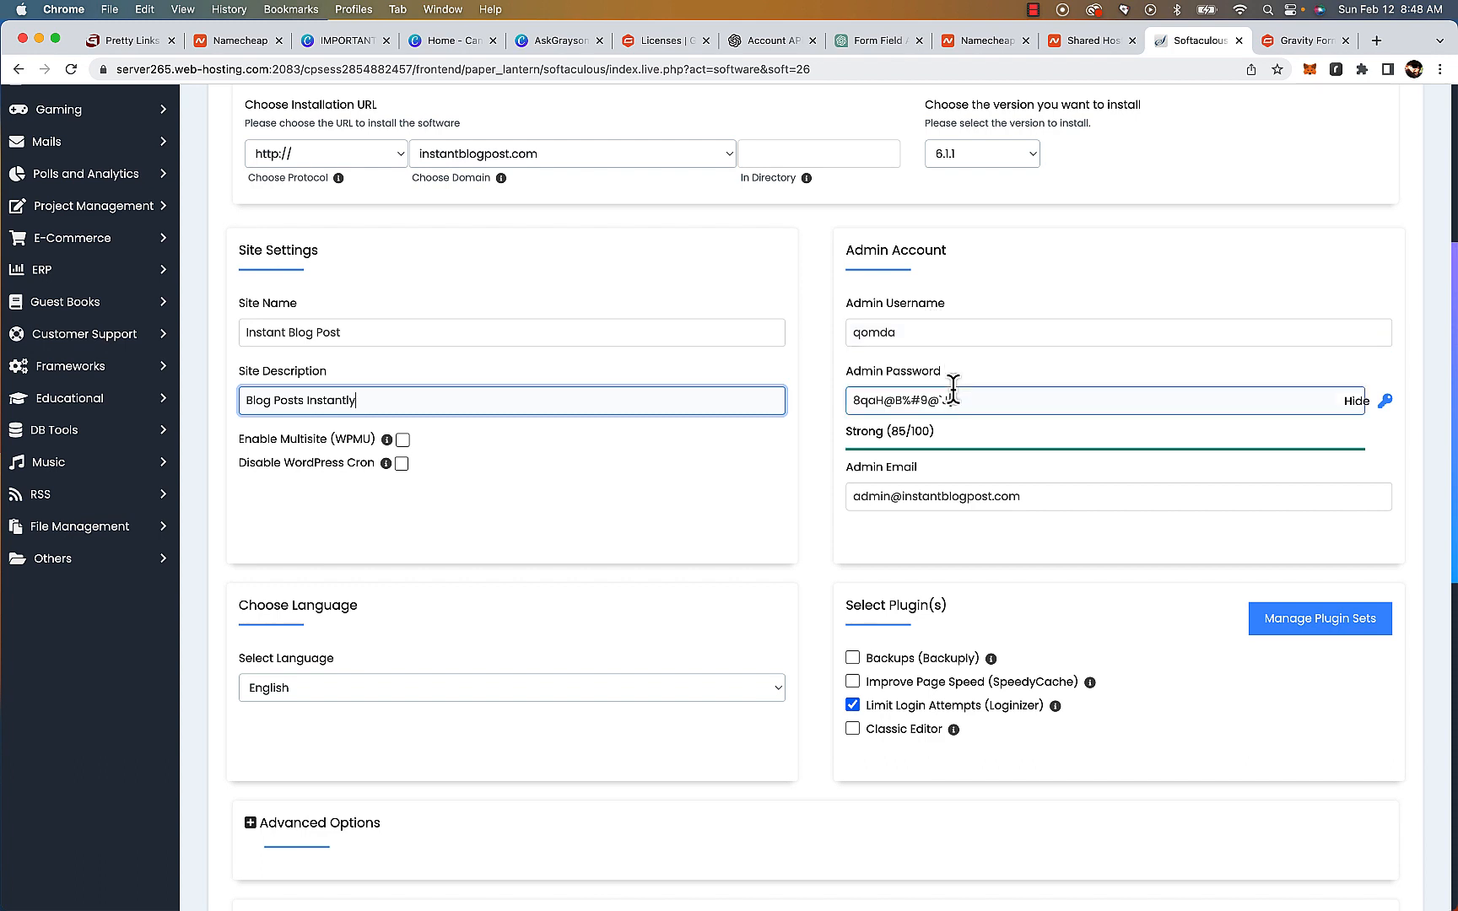
triple_click(958, 400)
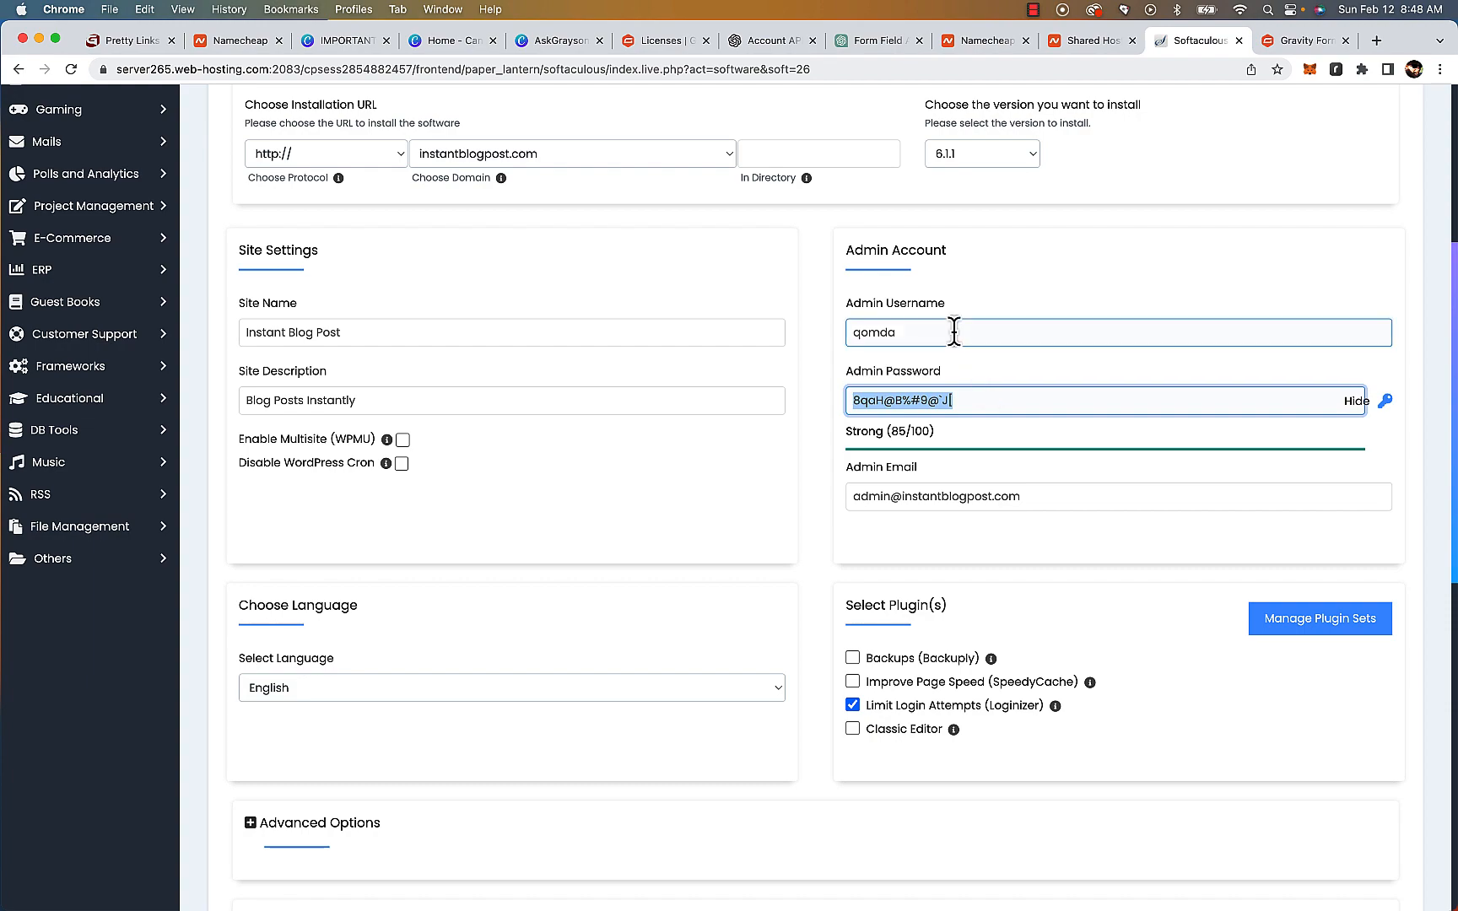
Choose the Twenty Twenty-Three theme, accept its demo images, and install WordPress
scroll(954, 331, "down", 5)
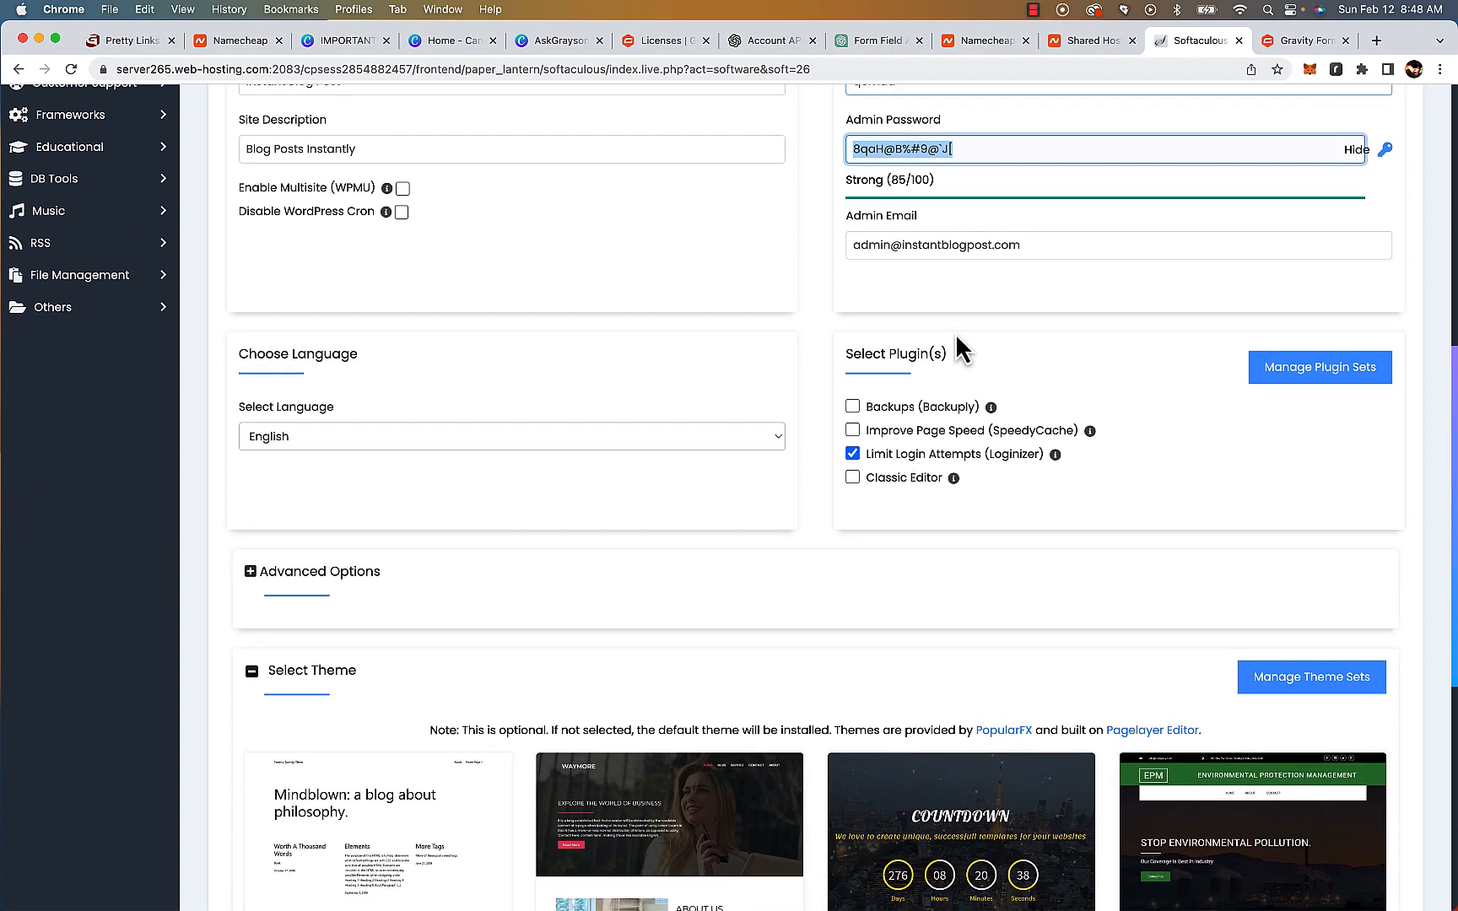
scroll(956, 333, "down", 3)
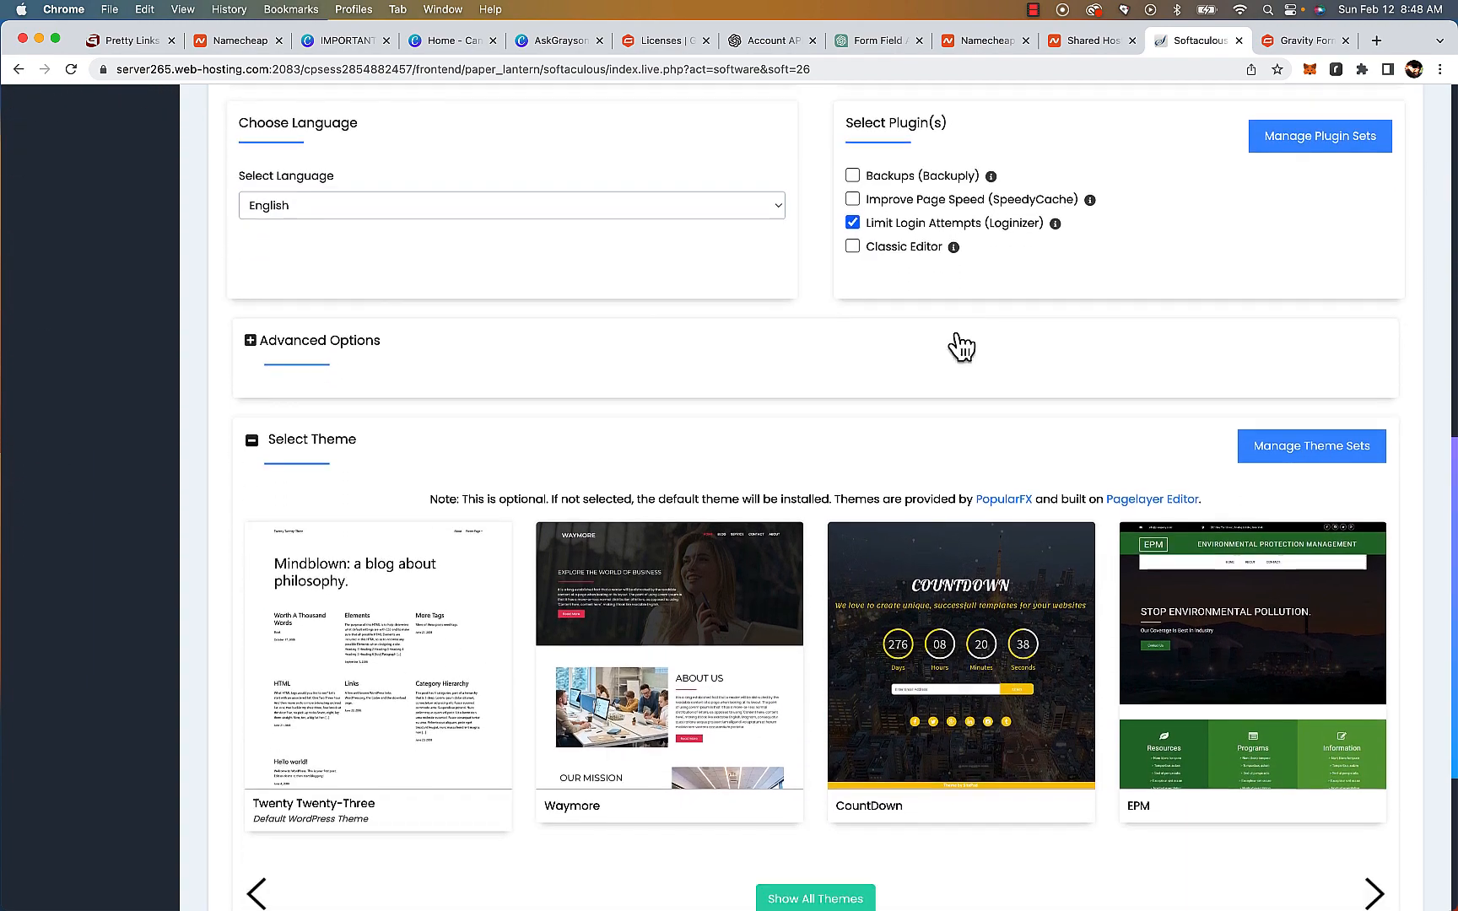
scroll(959, 345, "down", 1)
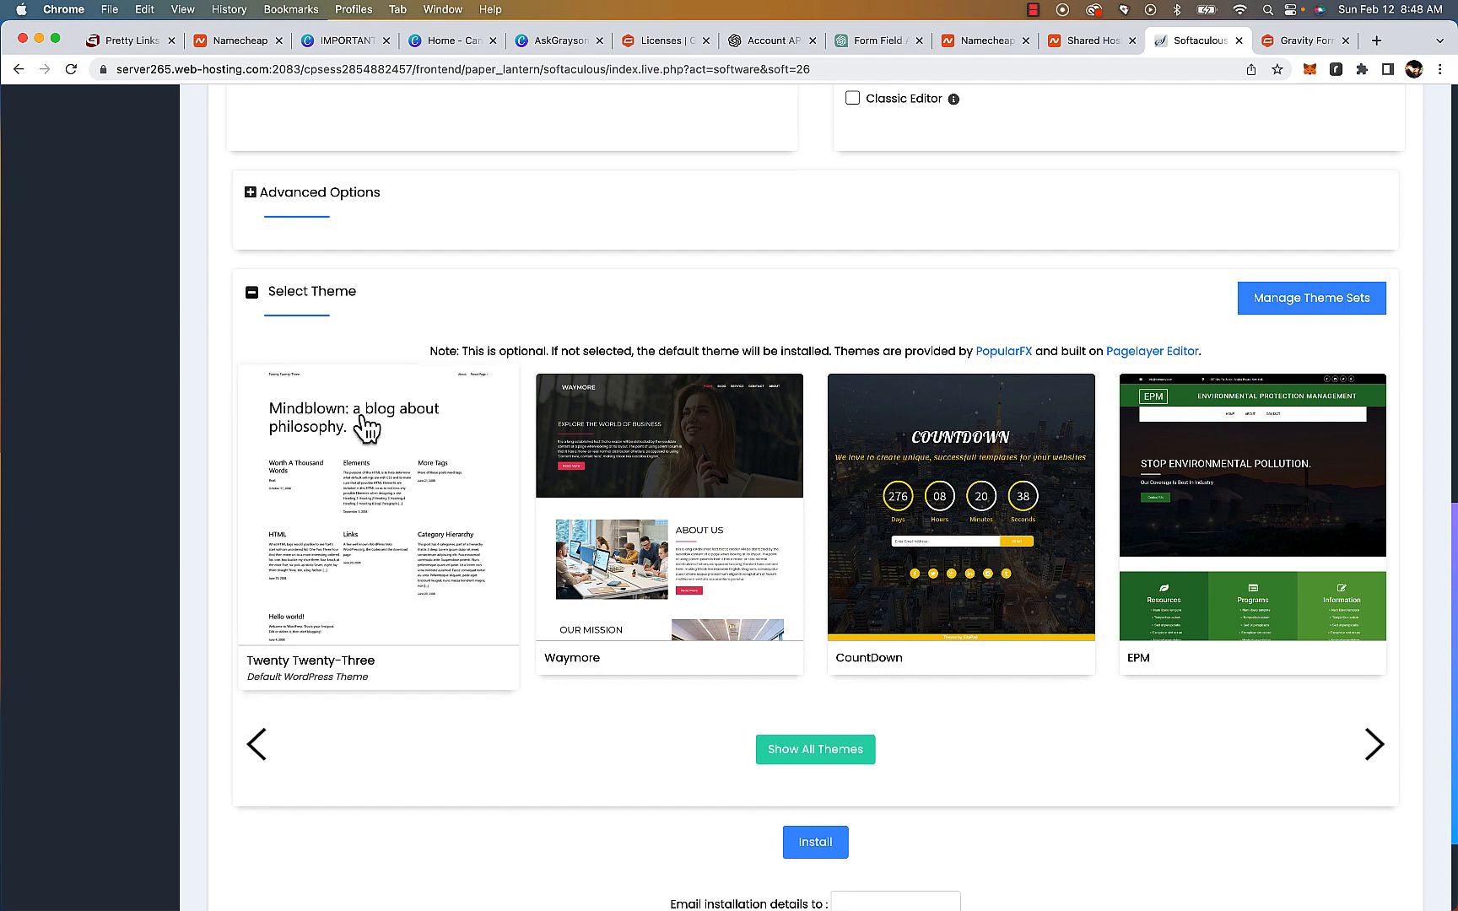
left_click(374, 537)
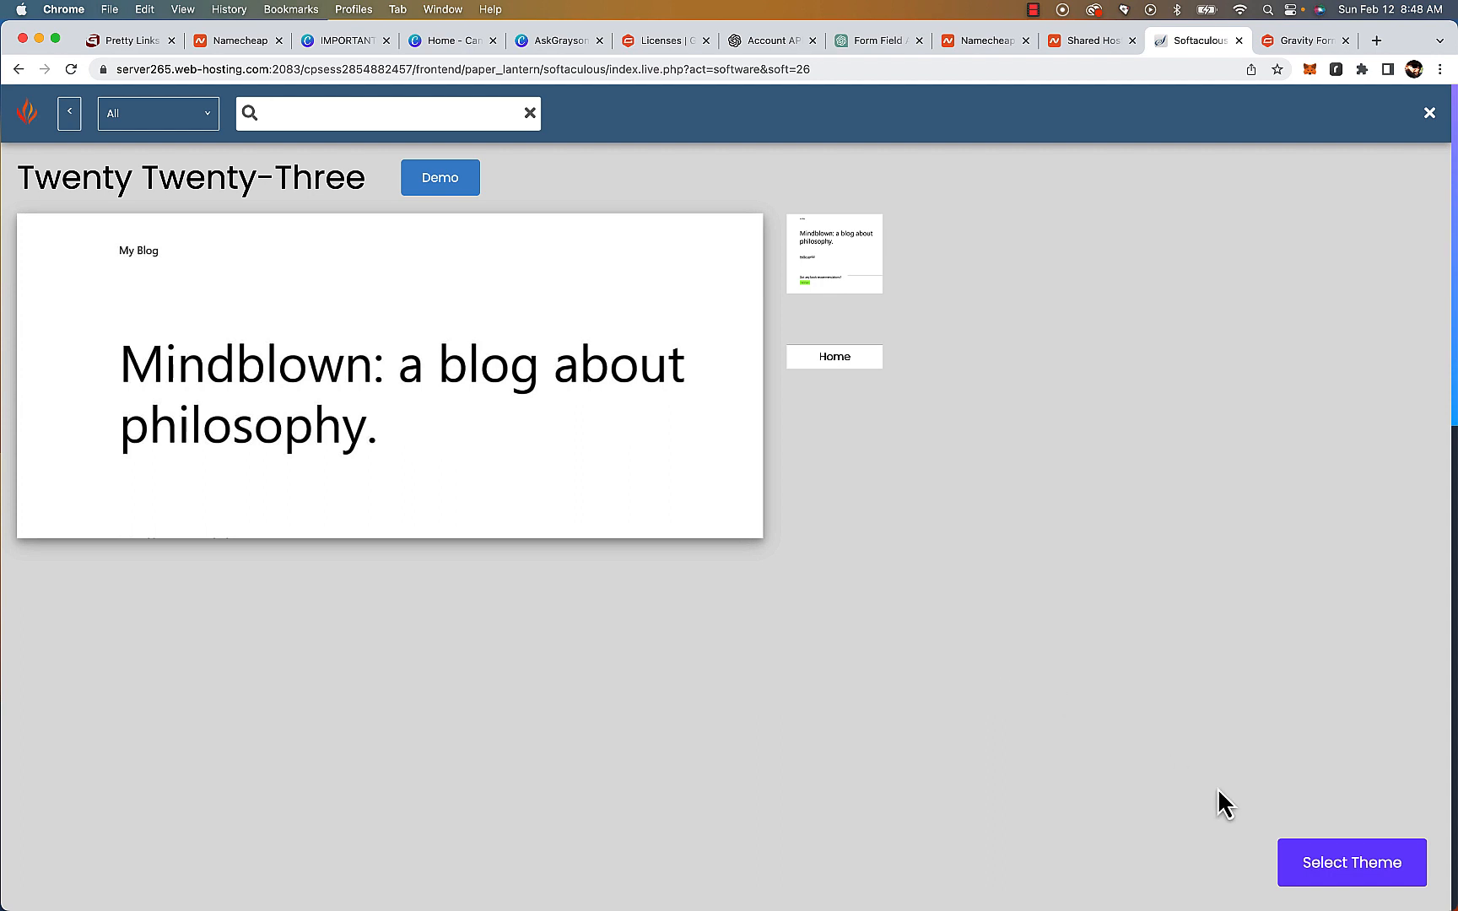
left_click(1373, 892)
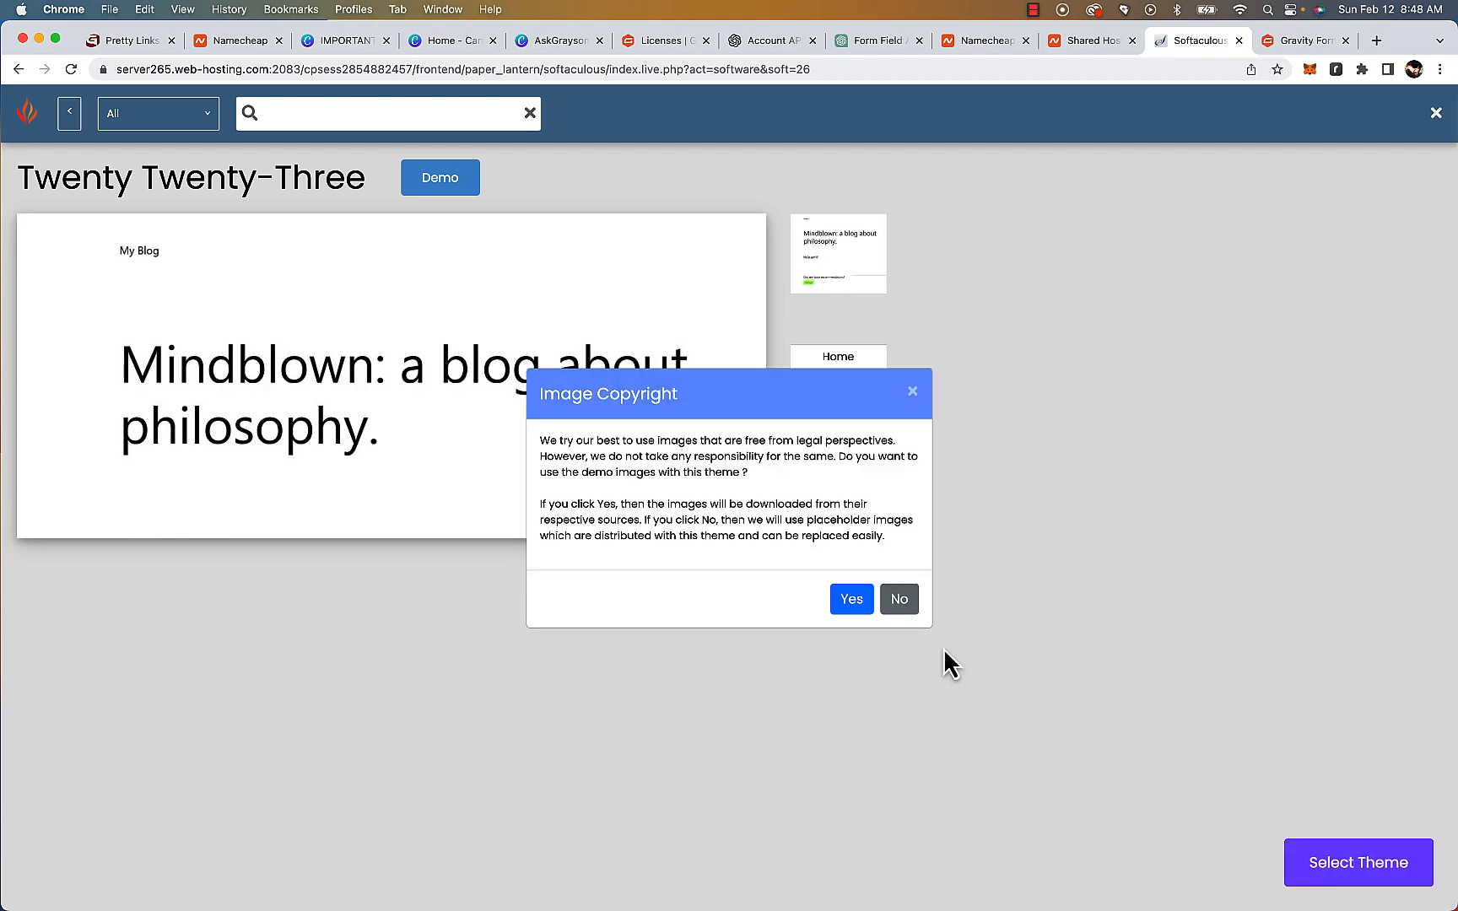
left_click(853, 601)
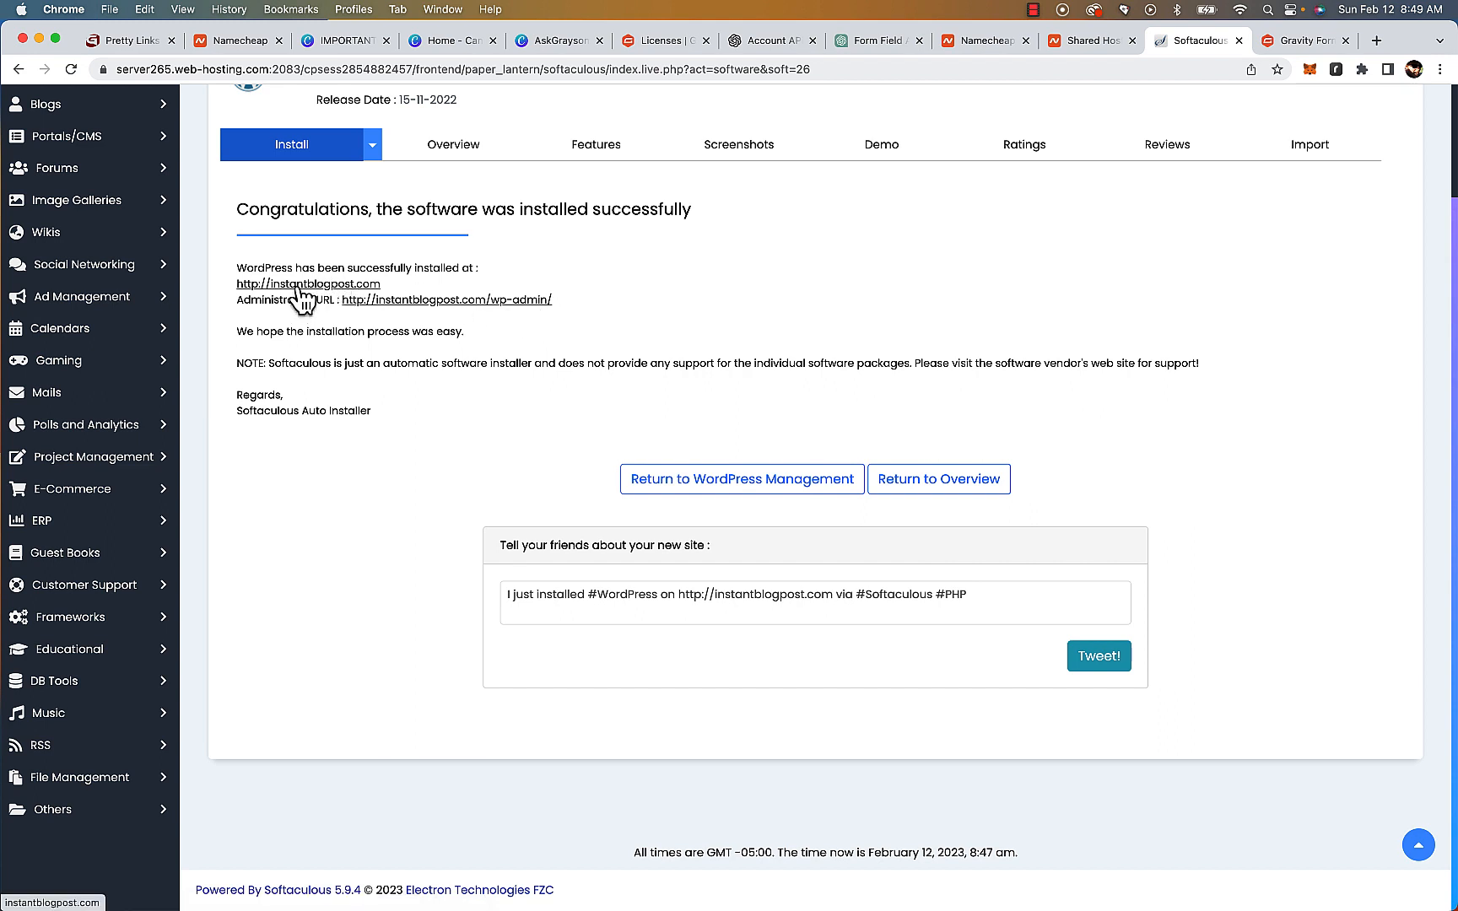
left_click_drag(582, 300, 341, 299)
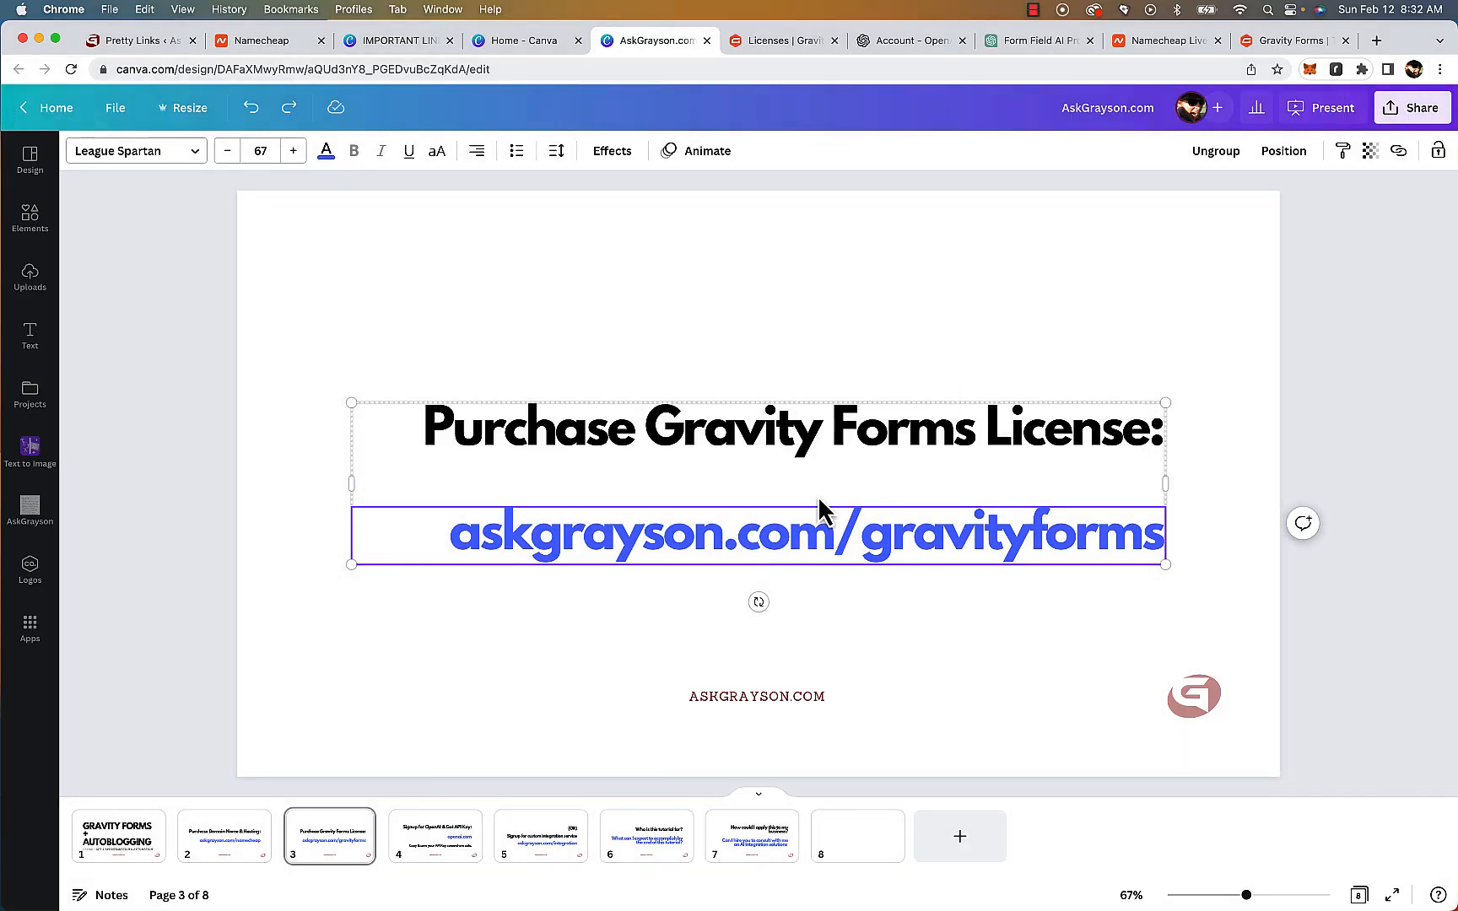
double_click(792, 445)
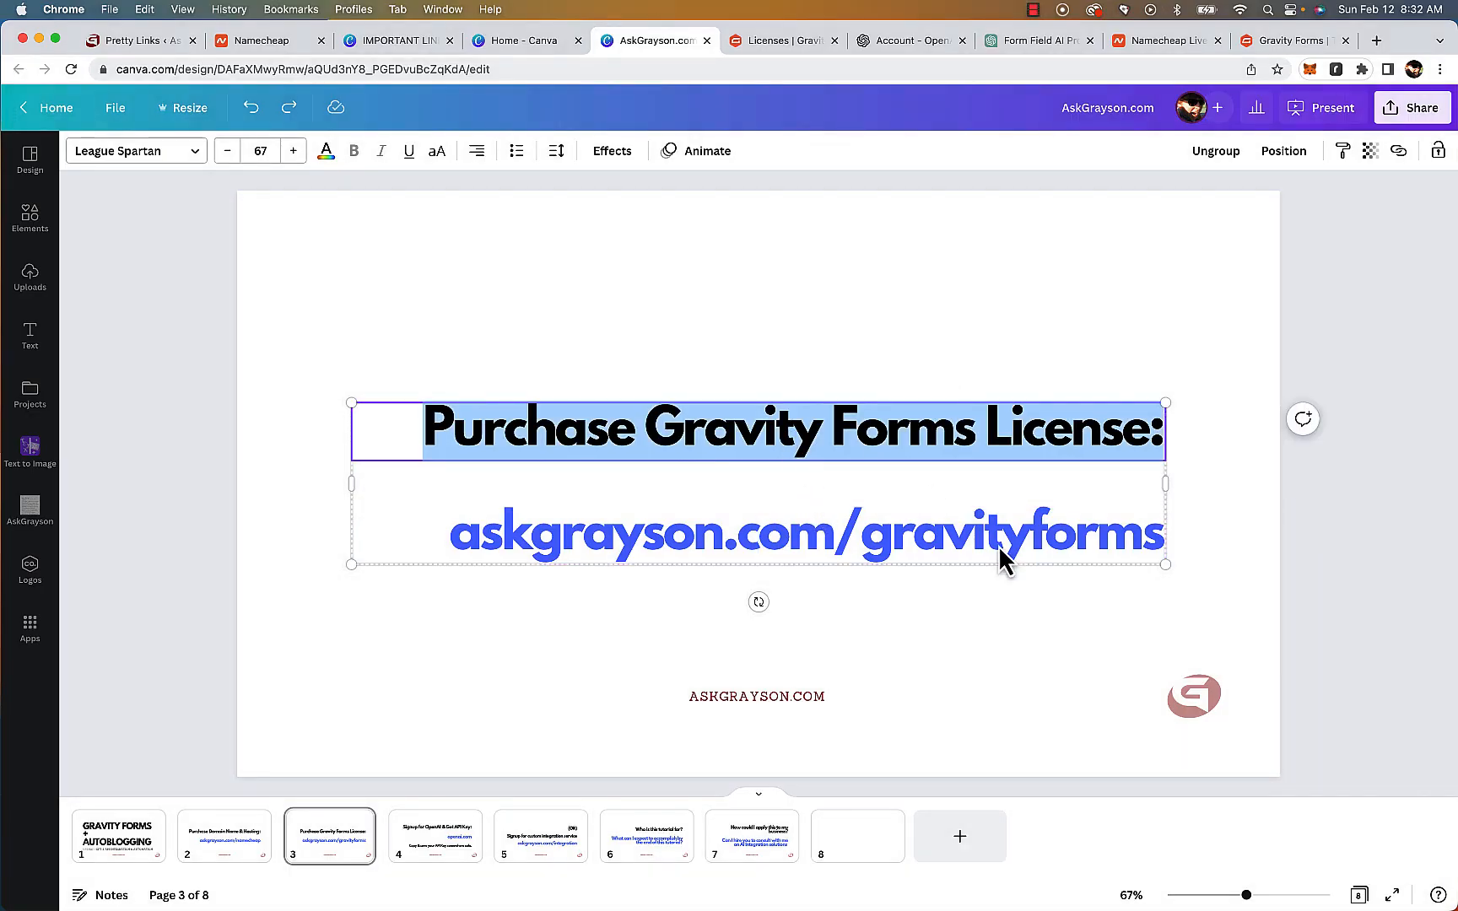
left_click(884, 540)
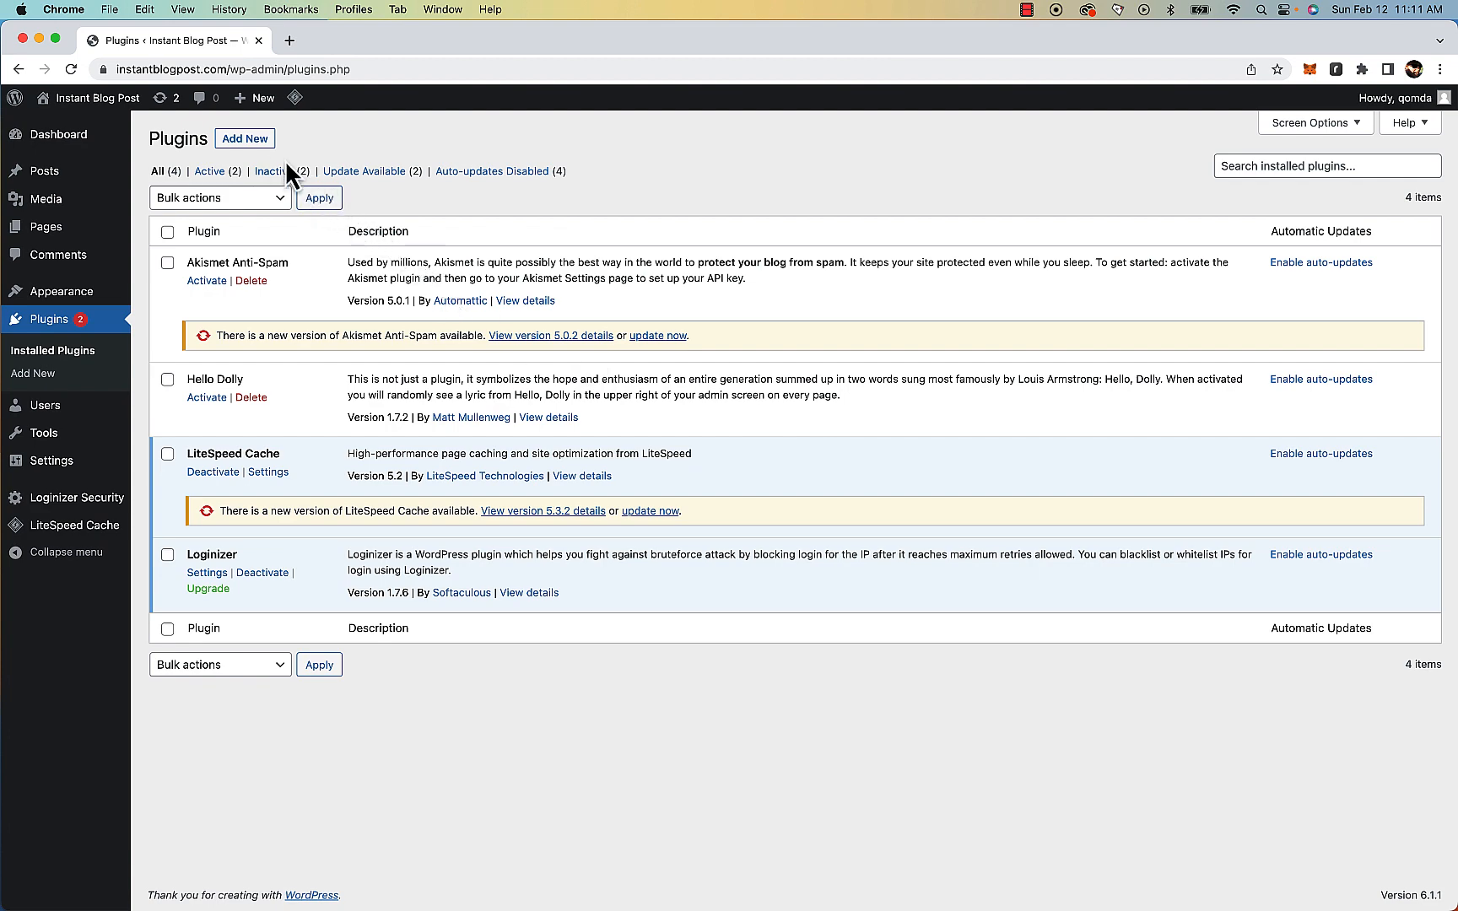
Upload the gravityforms_2.7.0.3.zip plugin file, install it and activate the plugin
left_click(259, 144)
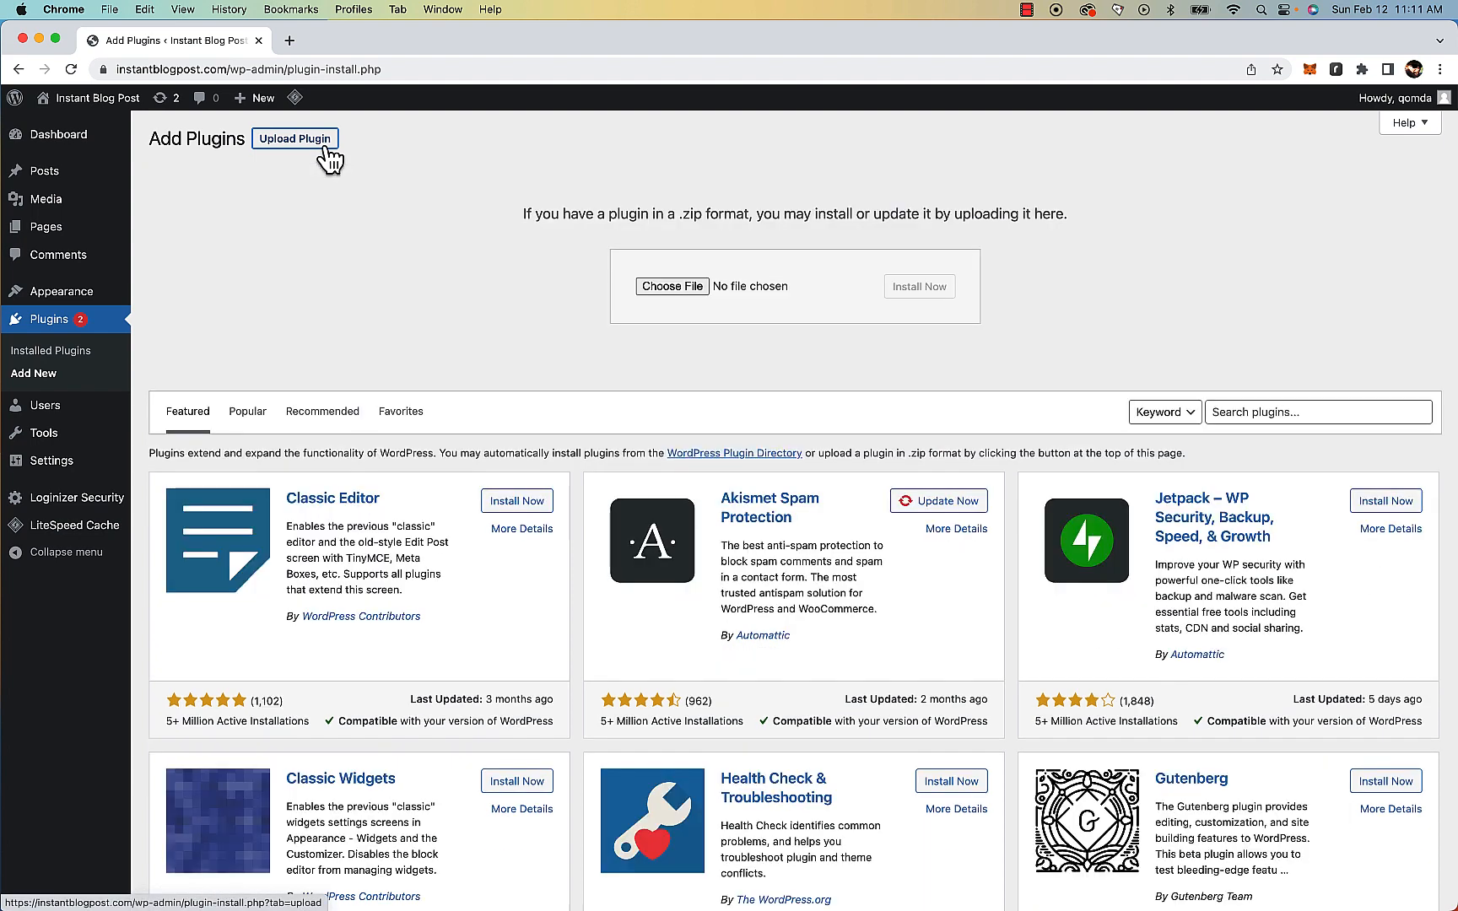
left_click(328, 145)
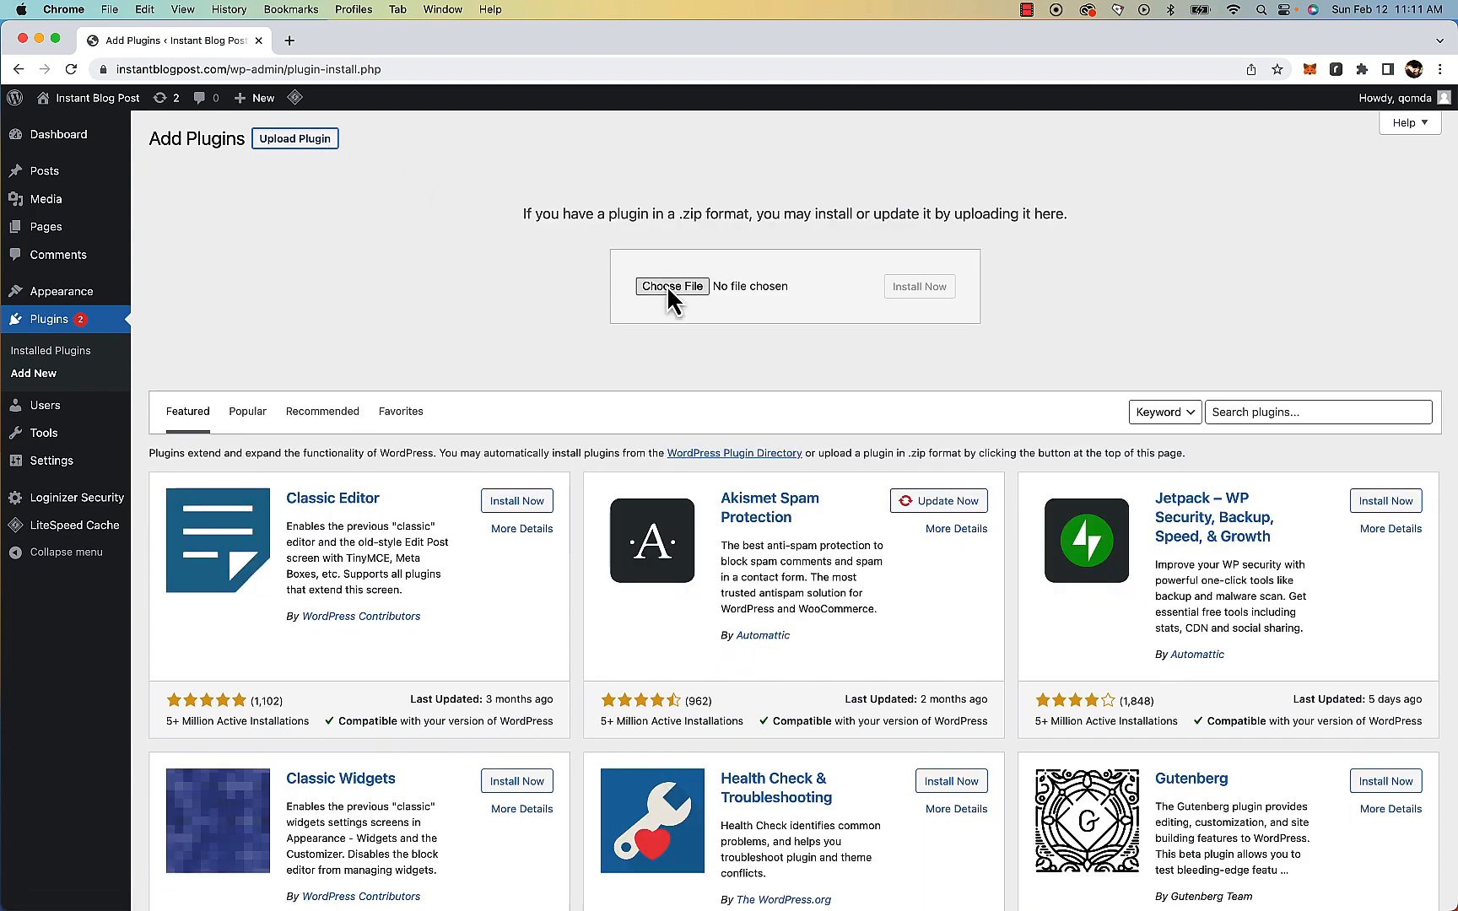
left_click(691, 289)
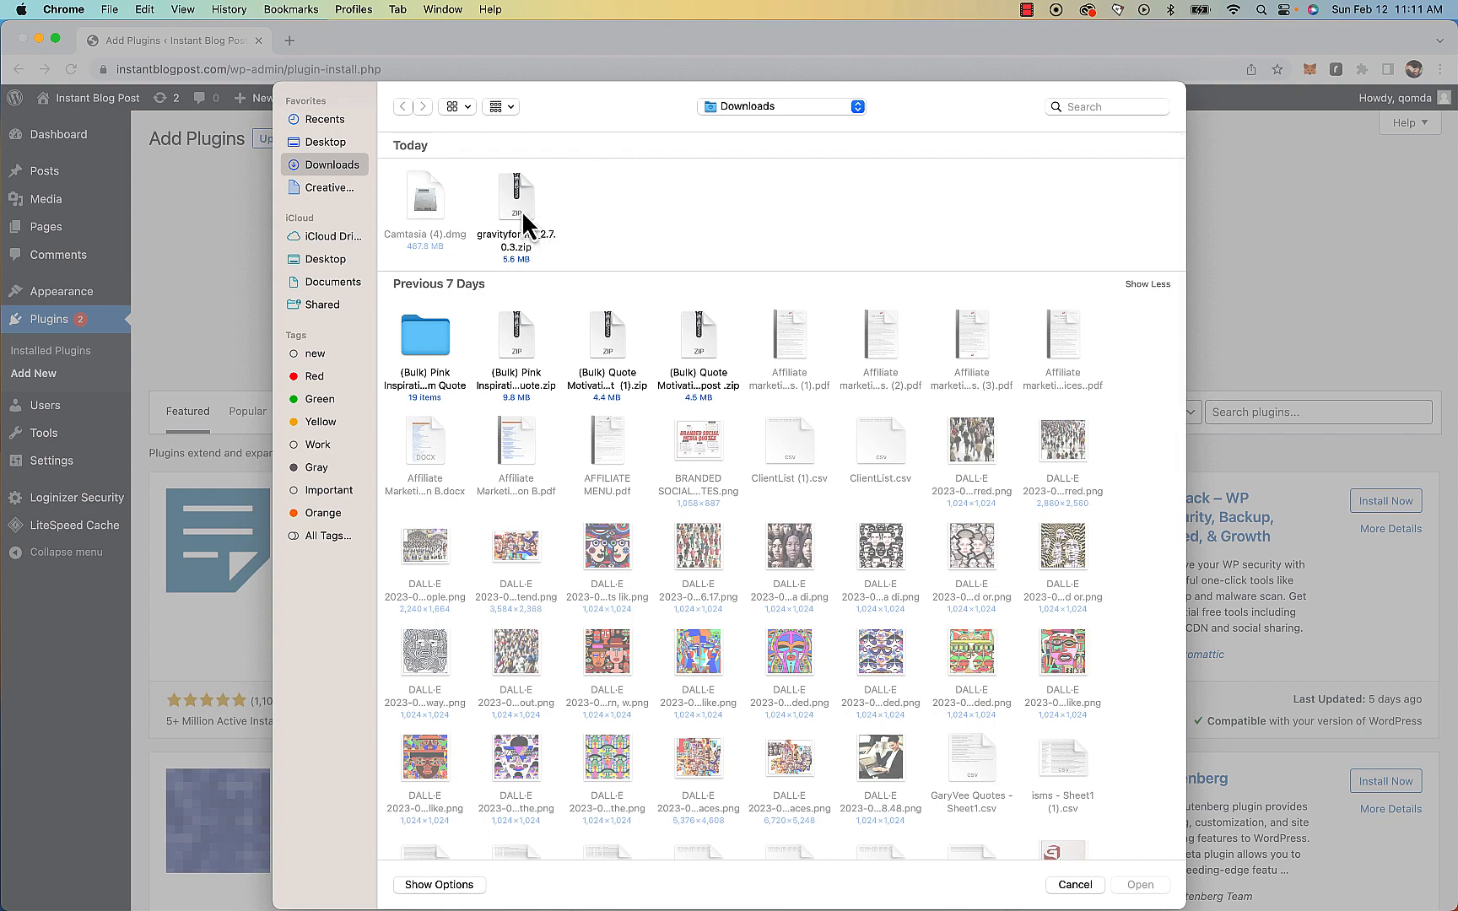
double_click(511, 205)
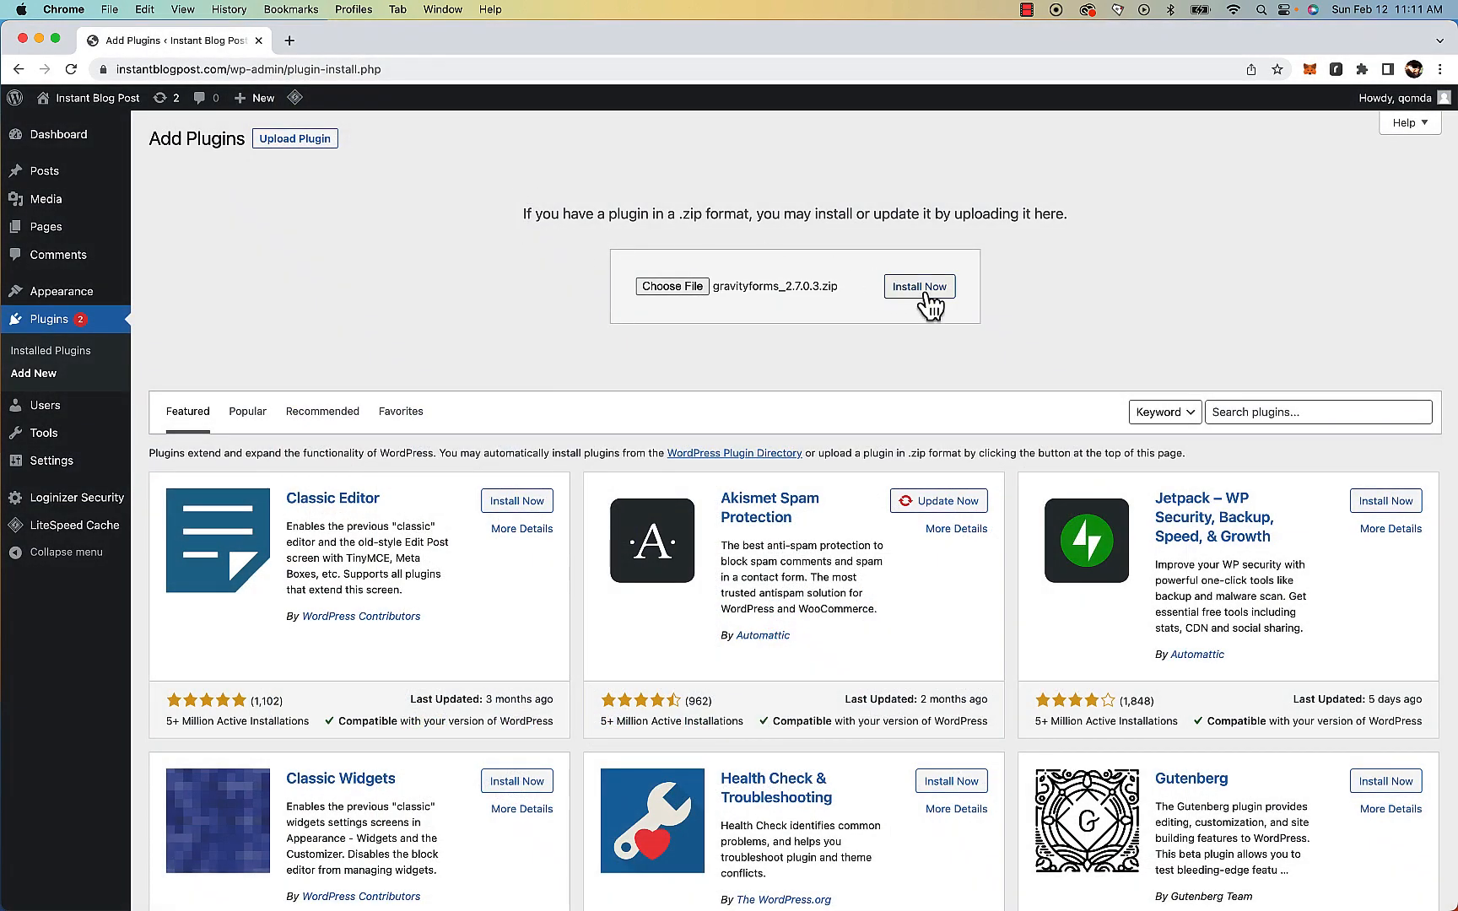
left_click(947, 306)
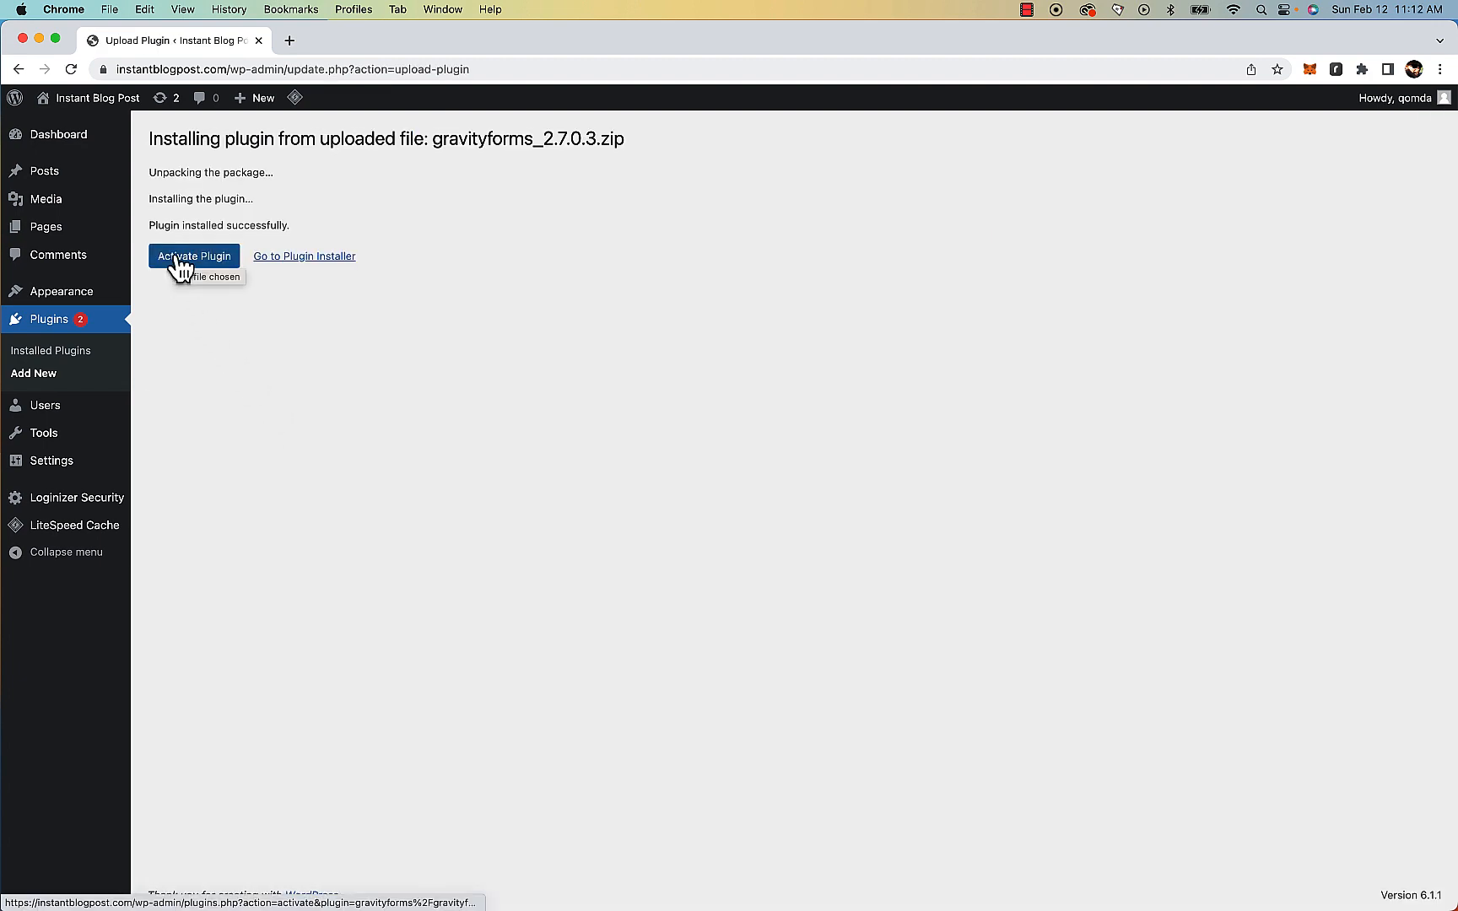
left_click(179, 268)
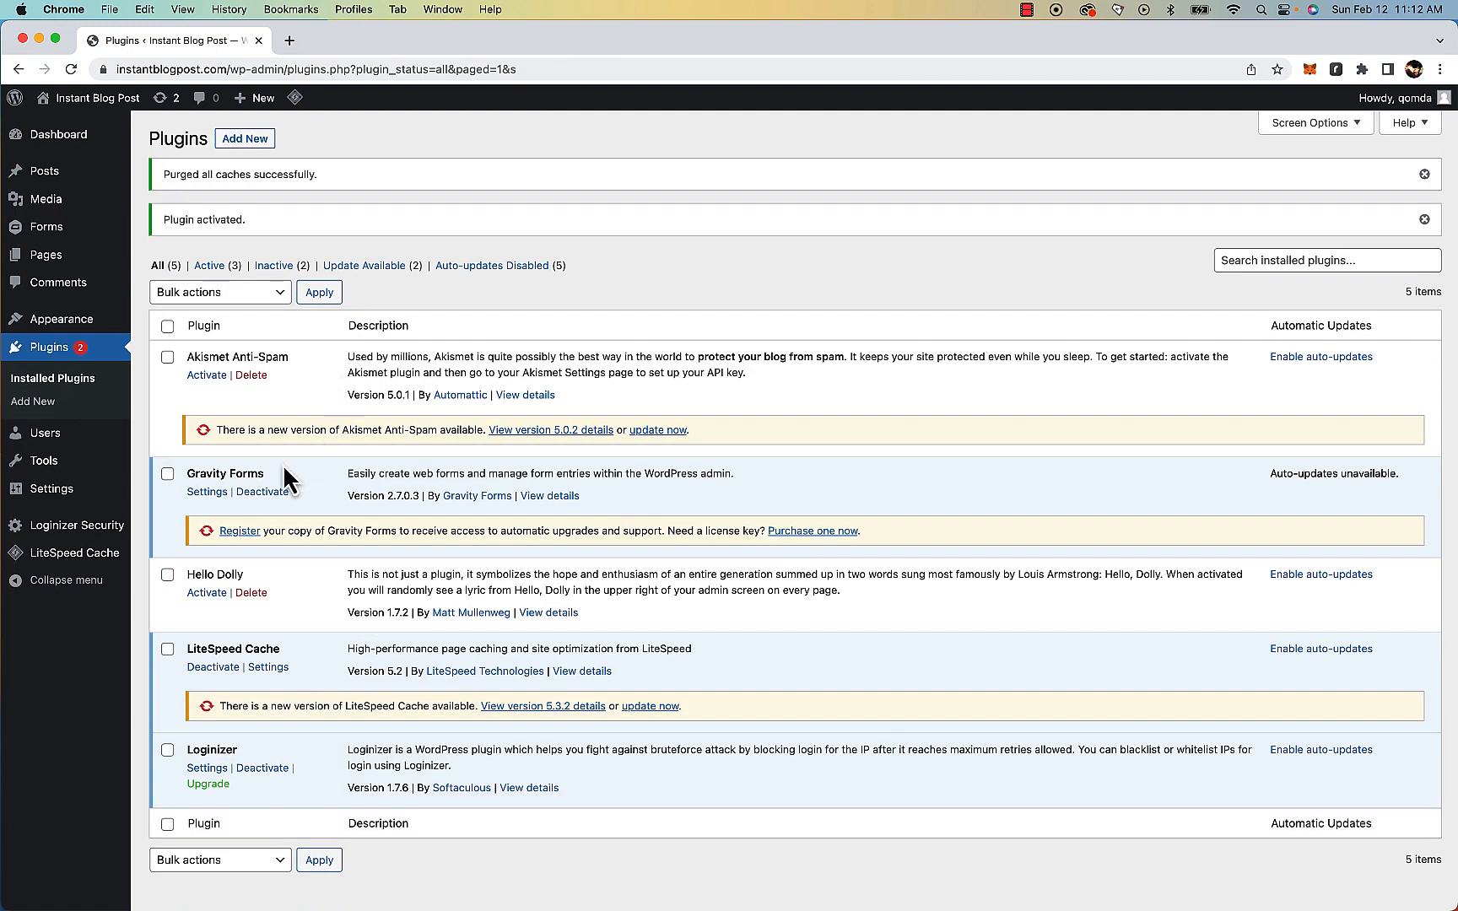
Open the Gravity Forms settings and enter the license key in the setup wizard
left_click(207, 492)
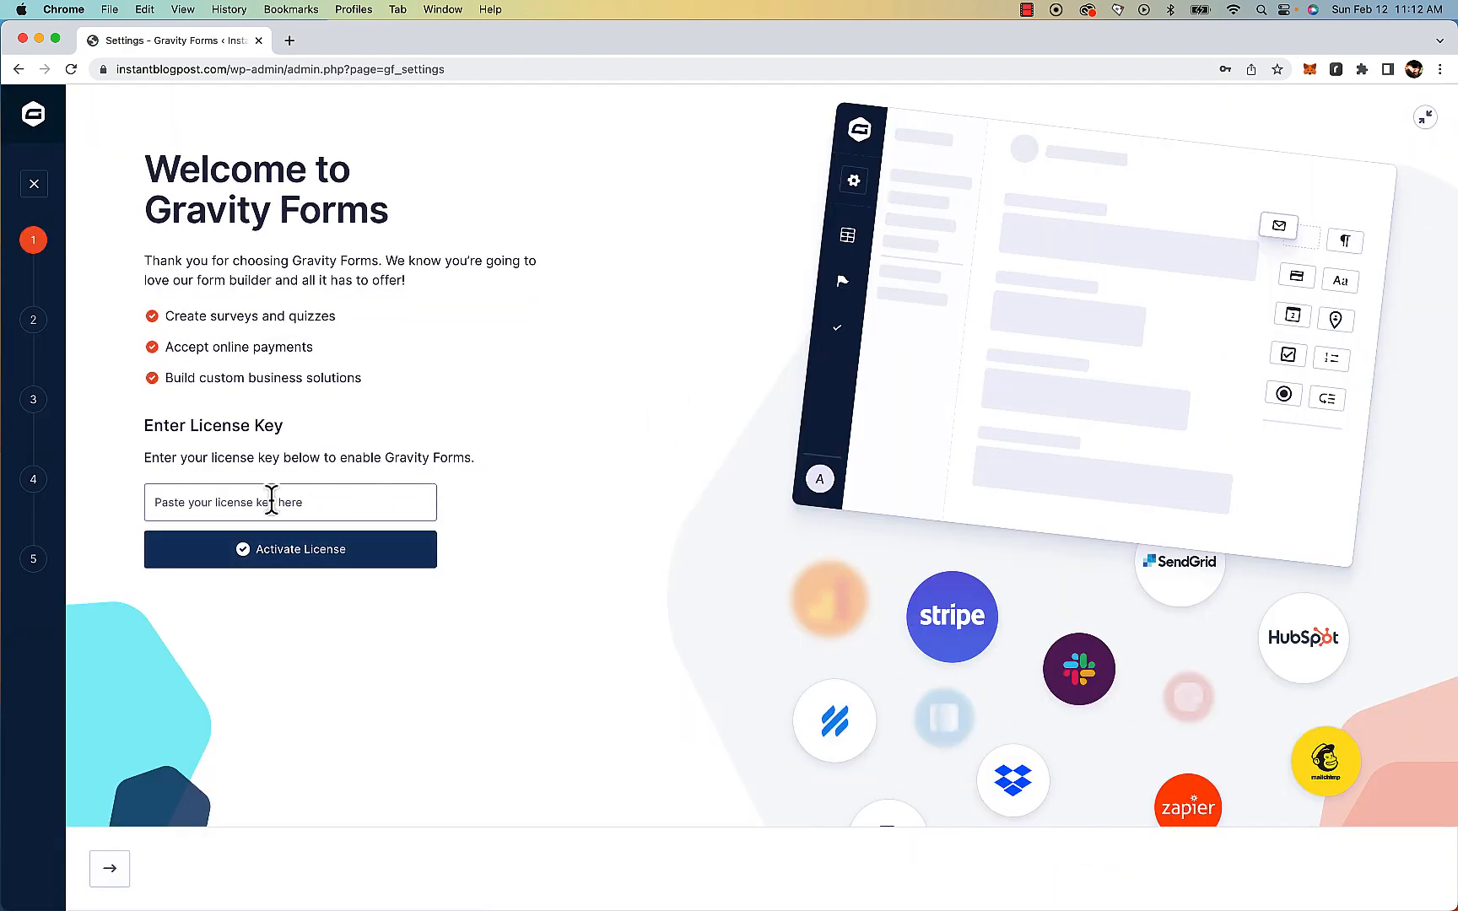
left_click(224, 505)
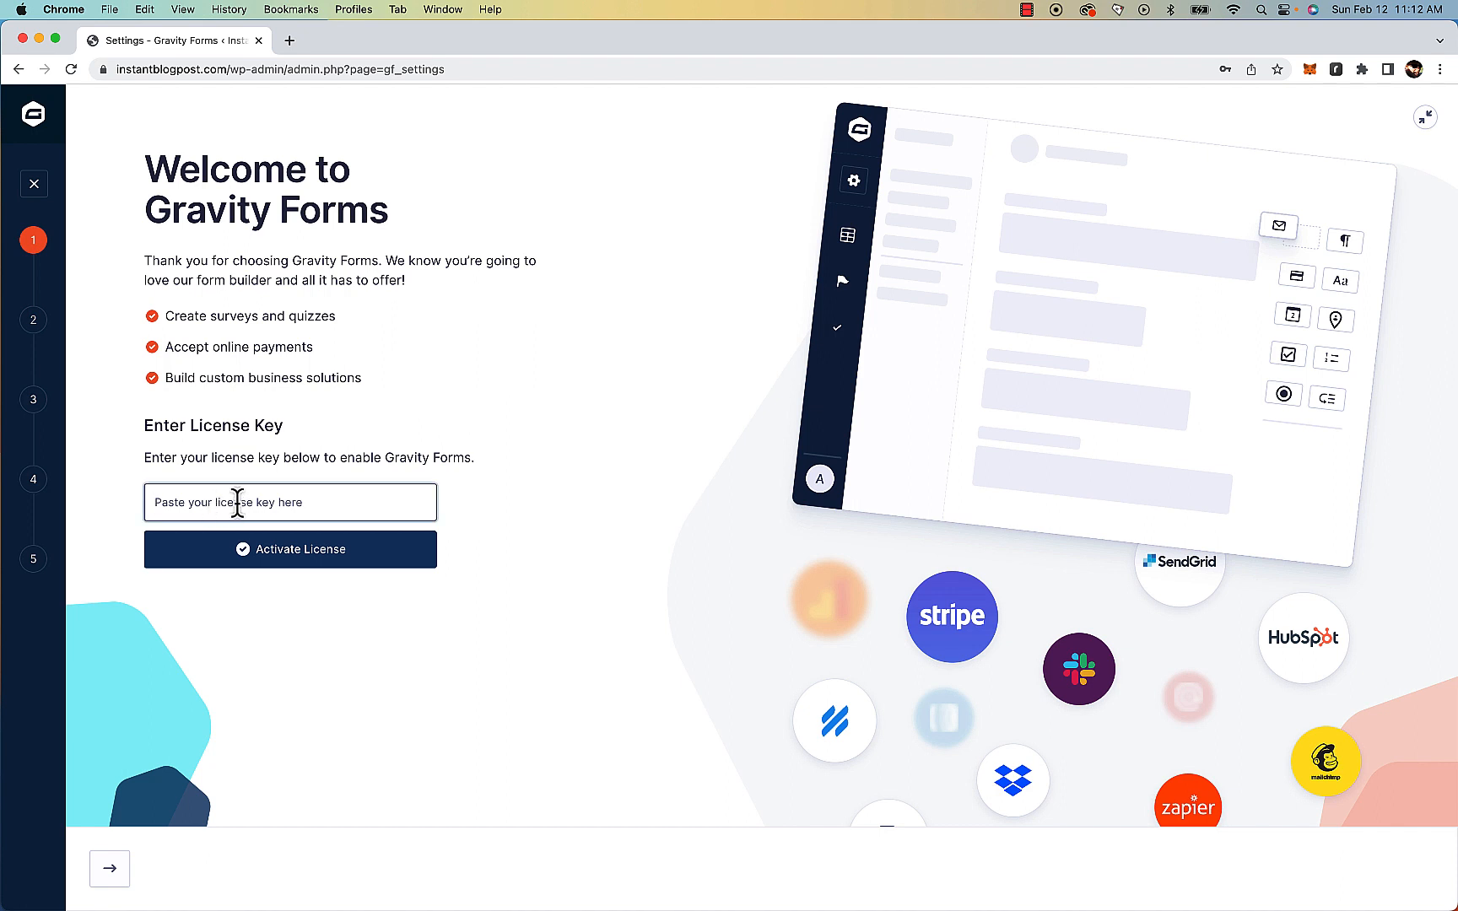
left_click(177, 516)
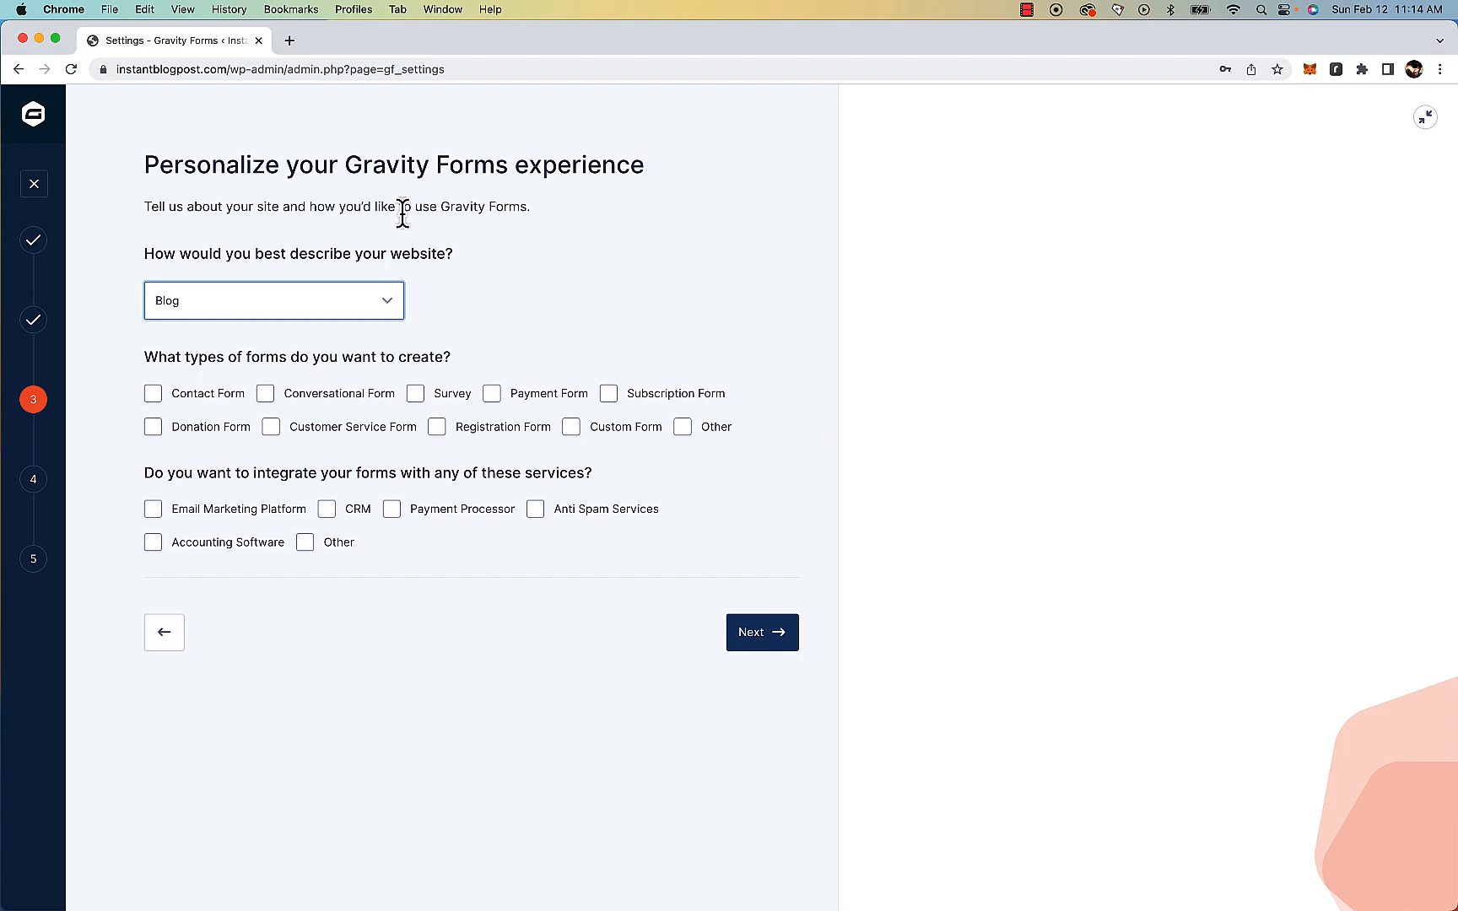
Select Contact, Donation, Payment, Custom and Subscription form types and continue the wizard
left_click(153, 393)
left_click(152, 427)
left_click(492, 393)
left_click(571, 427)
left_click(608, 393)
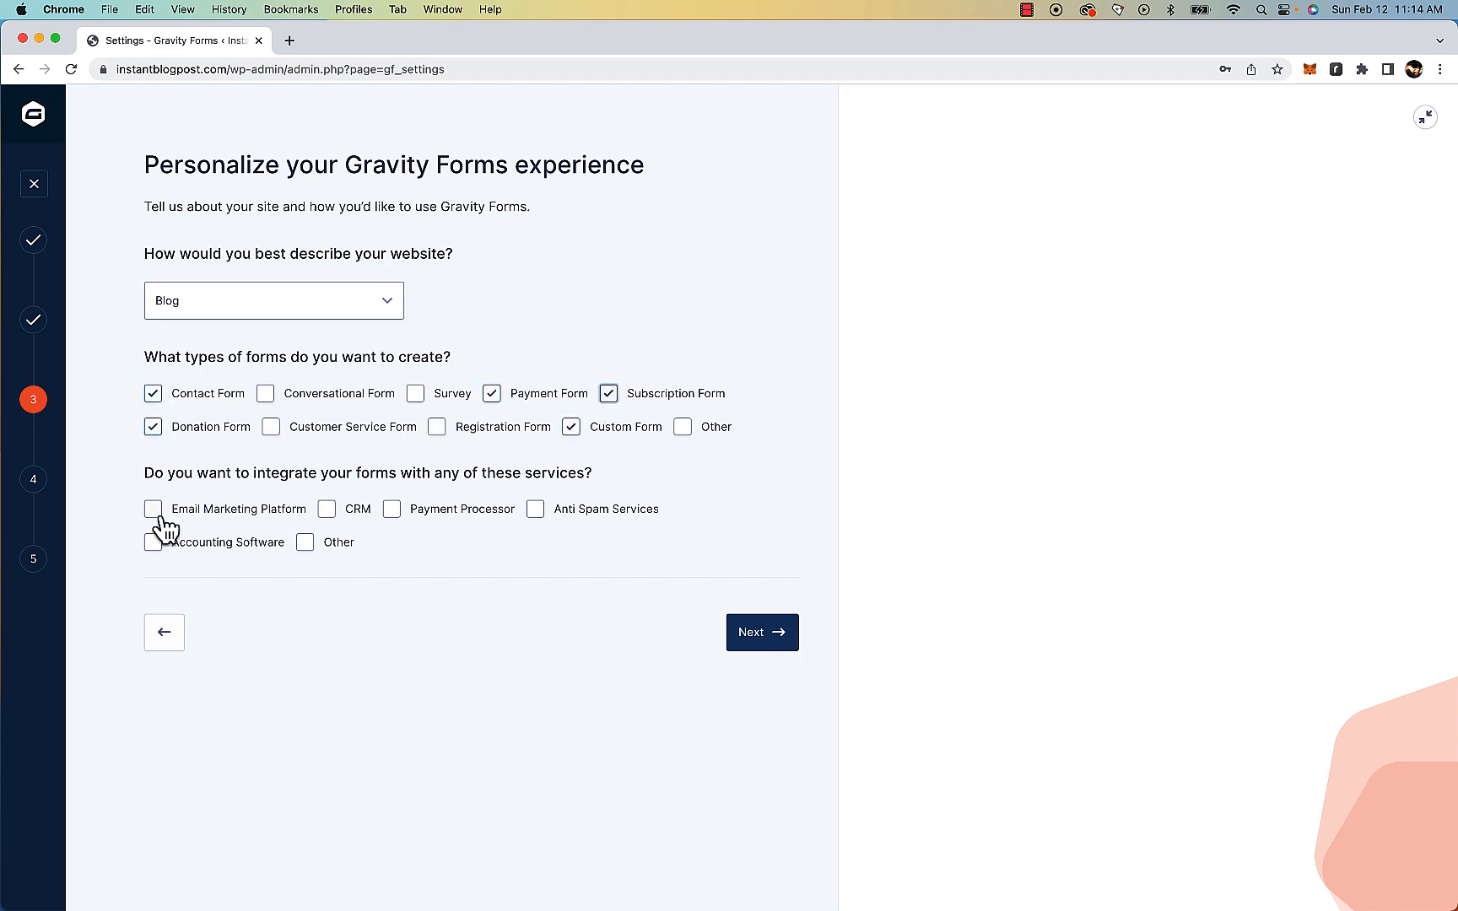
left_click(794, 634)
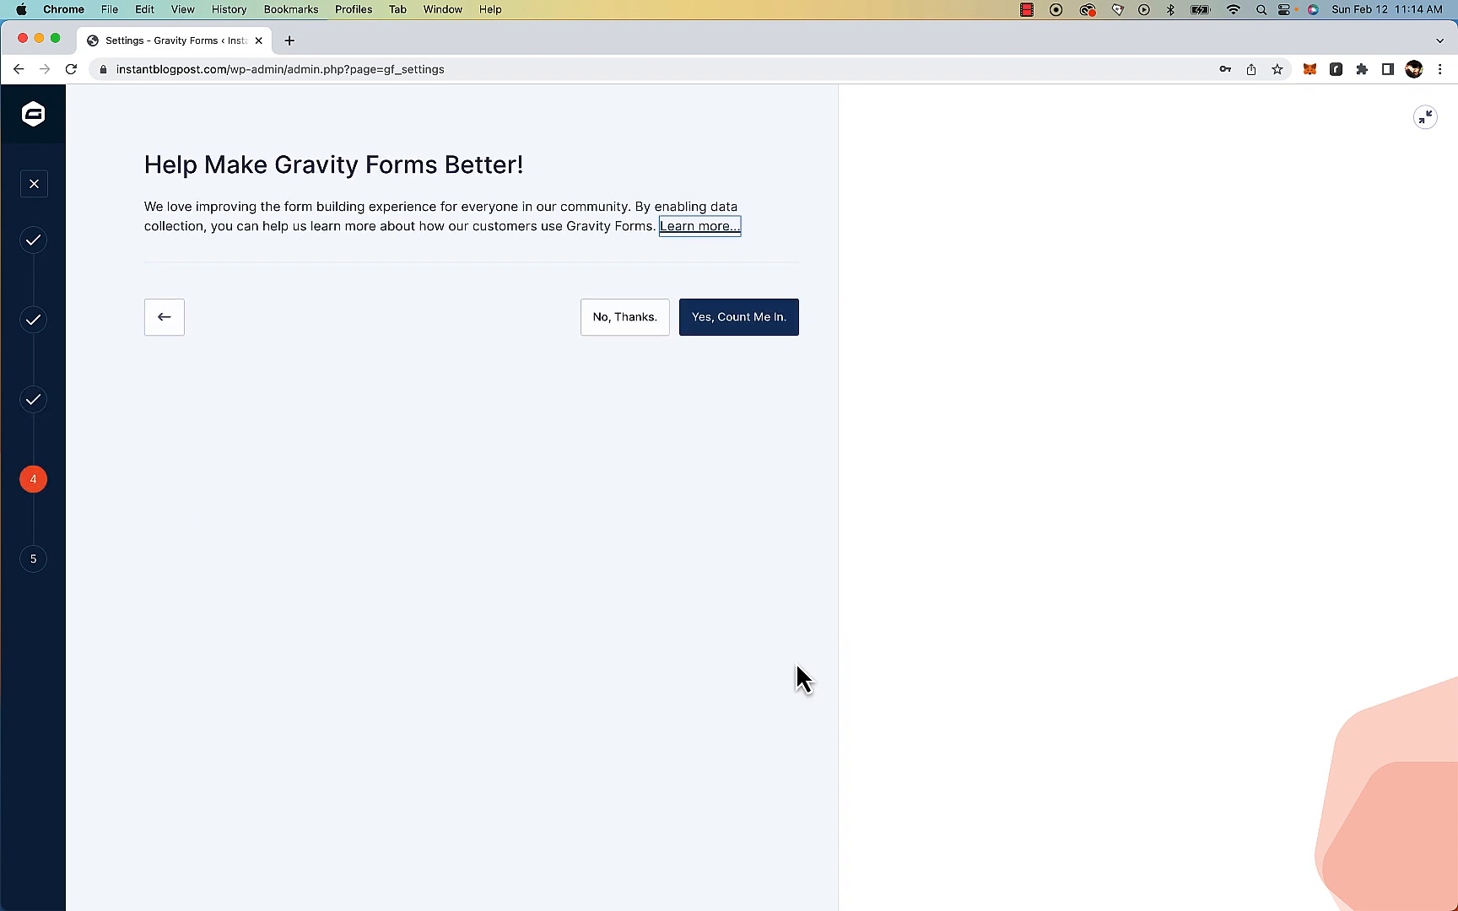
Decline data collection and close the Gravity Forms setup wizard
left_click(650, 335)
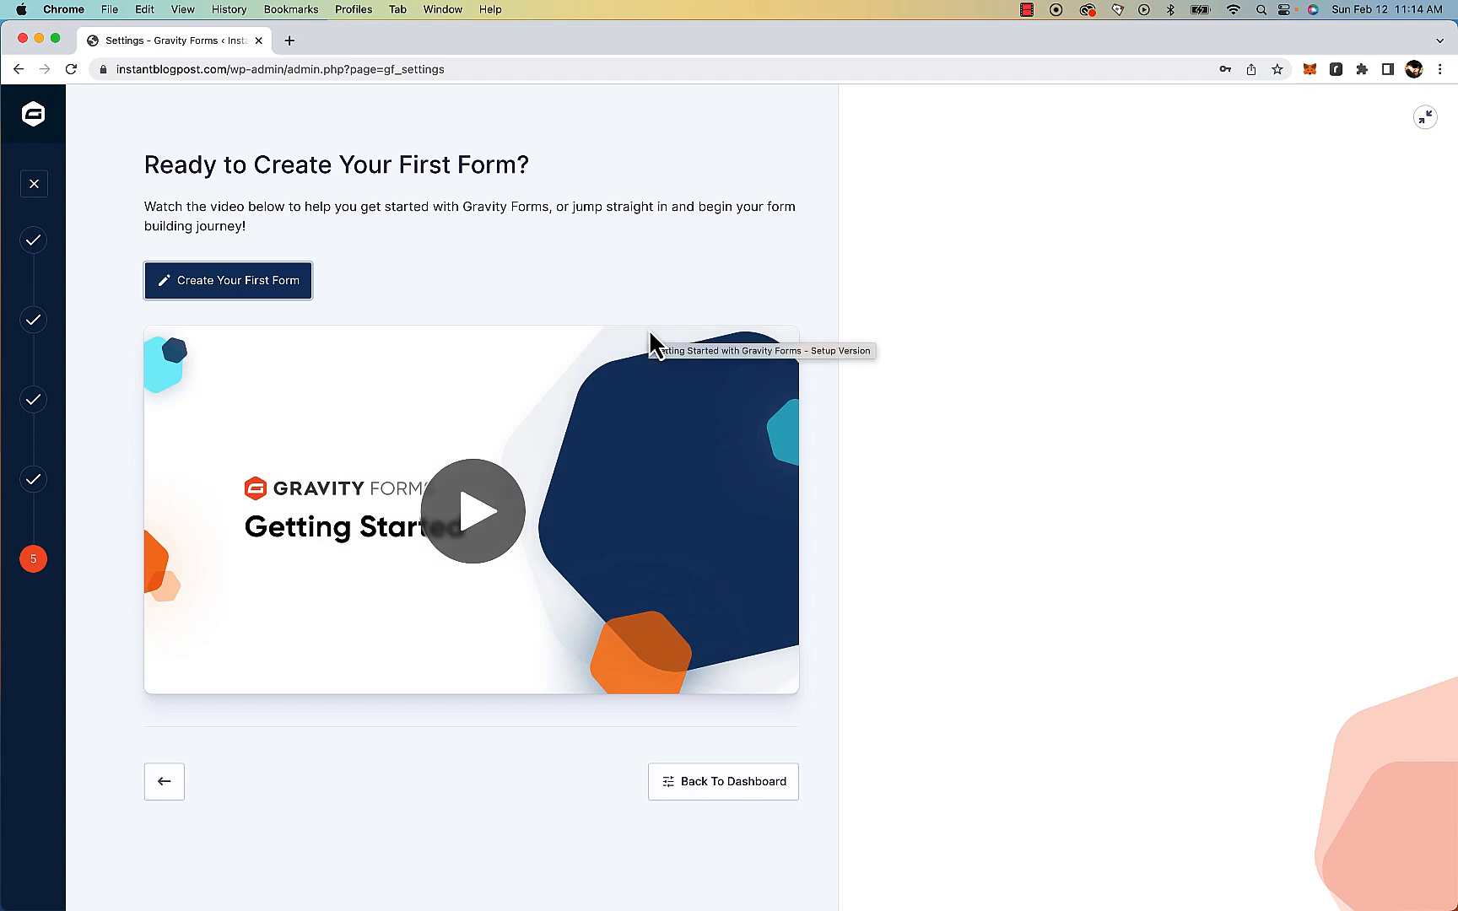
left_click(34, 184)
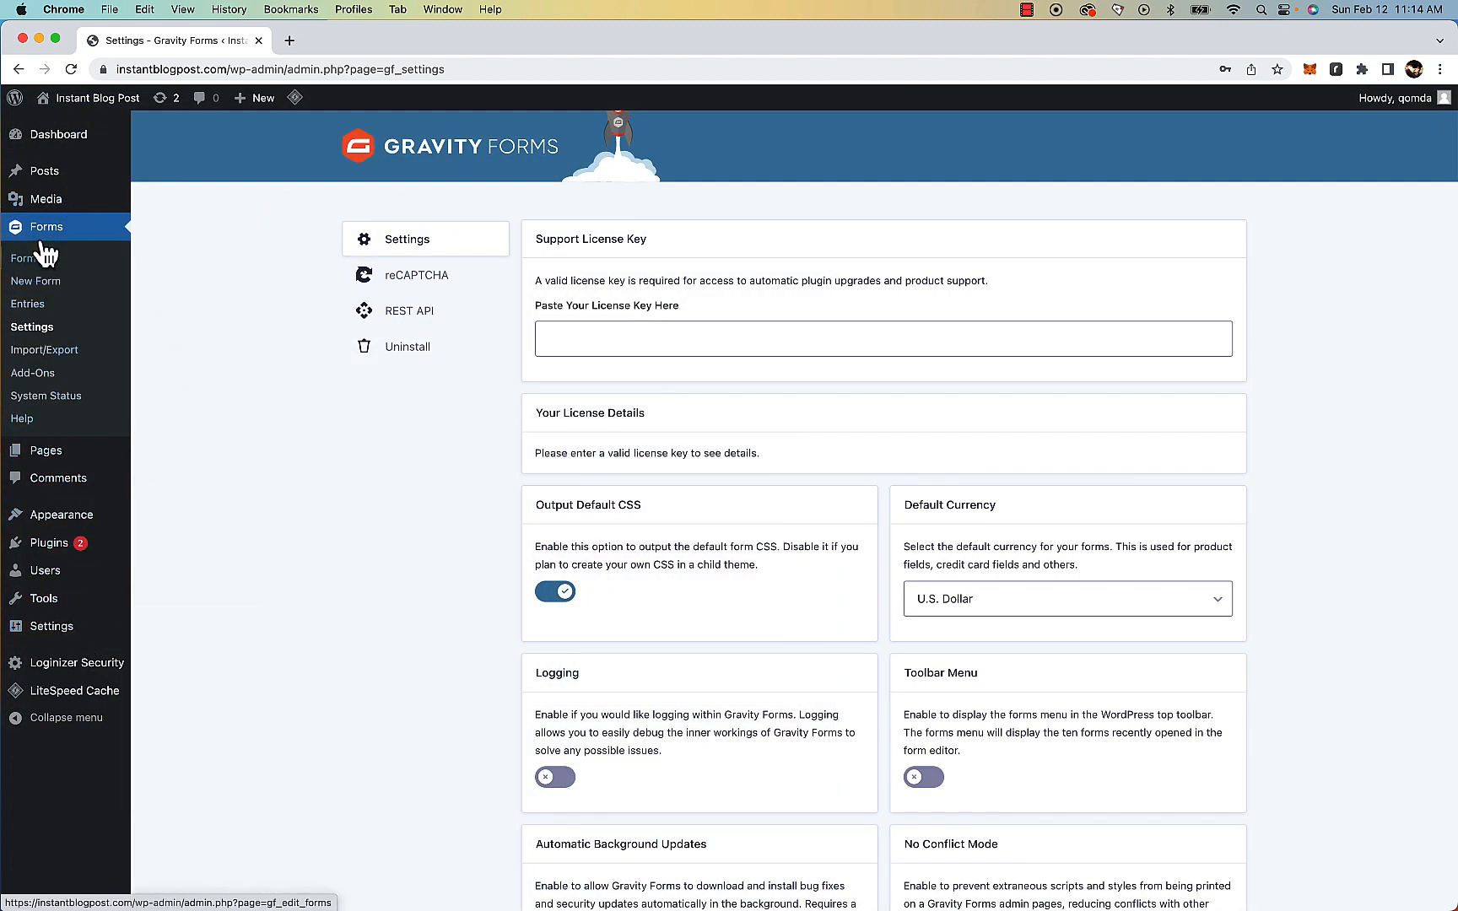
Reload the Gravity Forms settings and enable access to the REST API
mouse_move(74, 690)
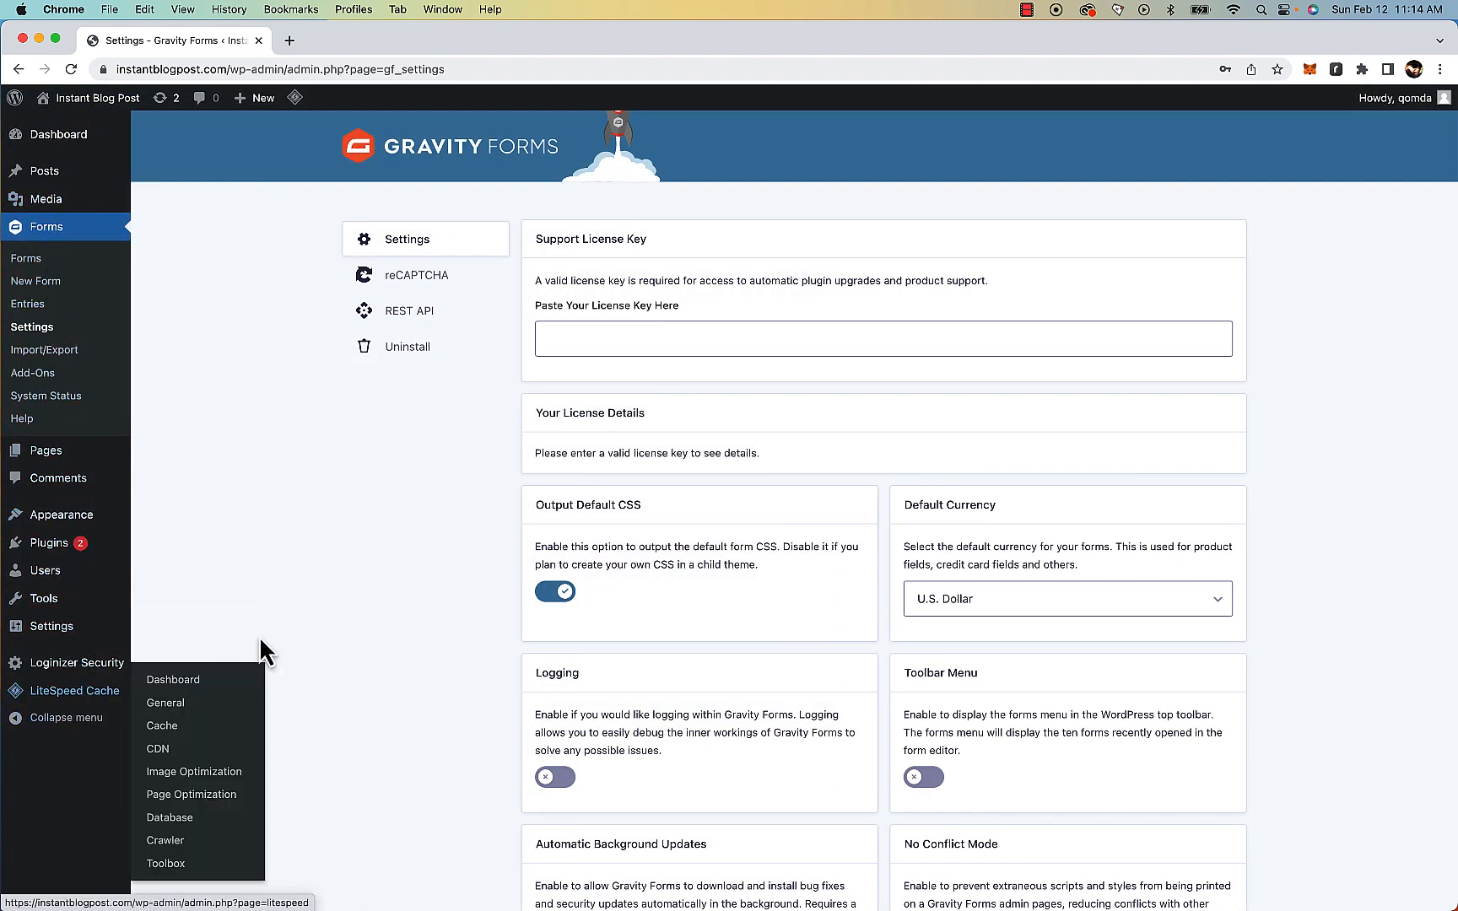
left_click(71, 69)
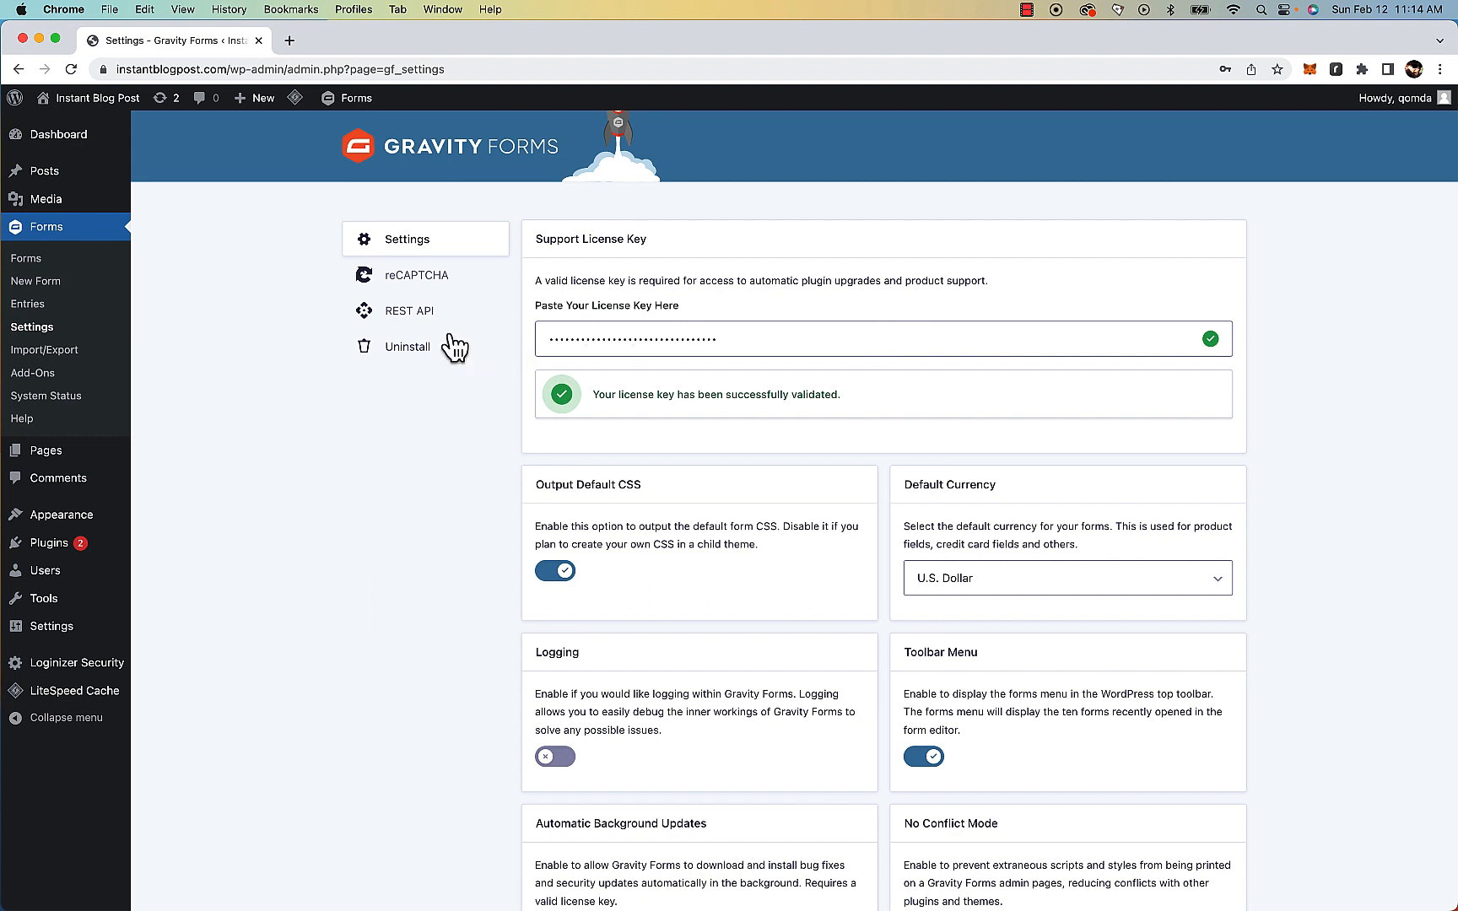
left_click(414, 314)
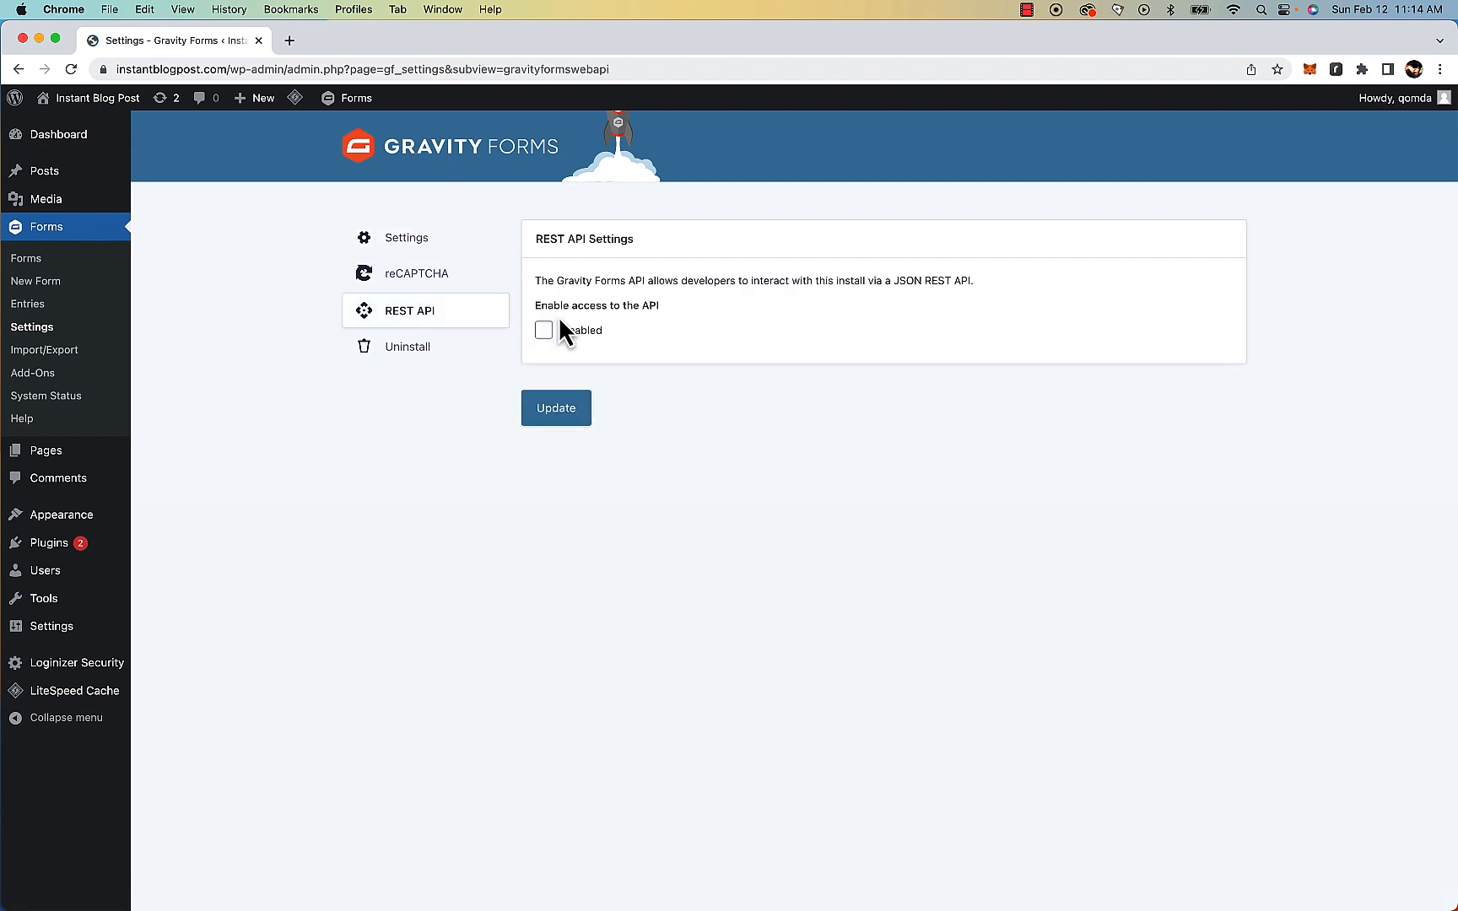
left_click(548, 338)
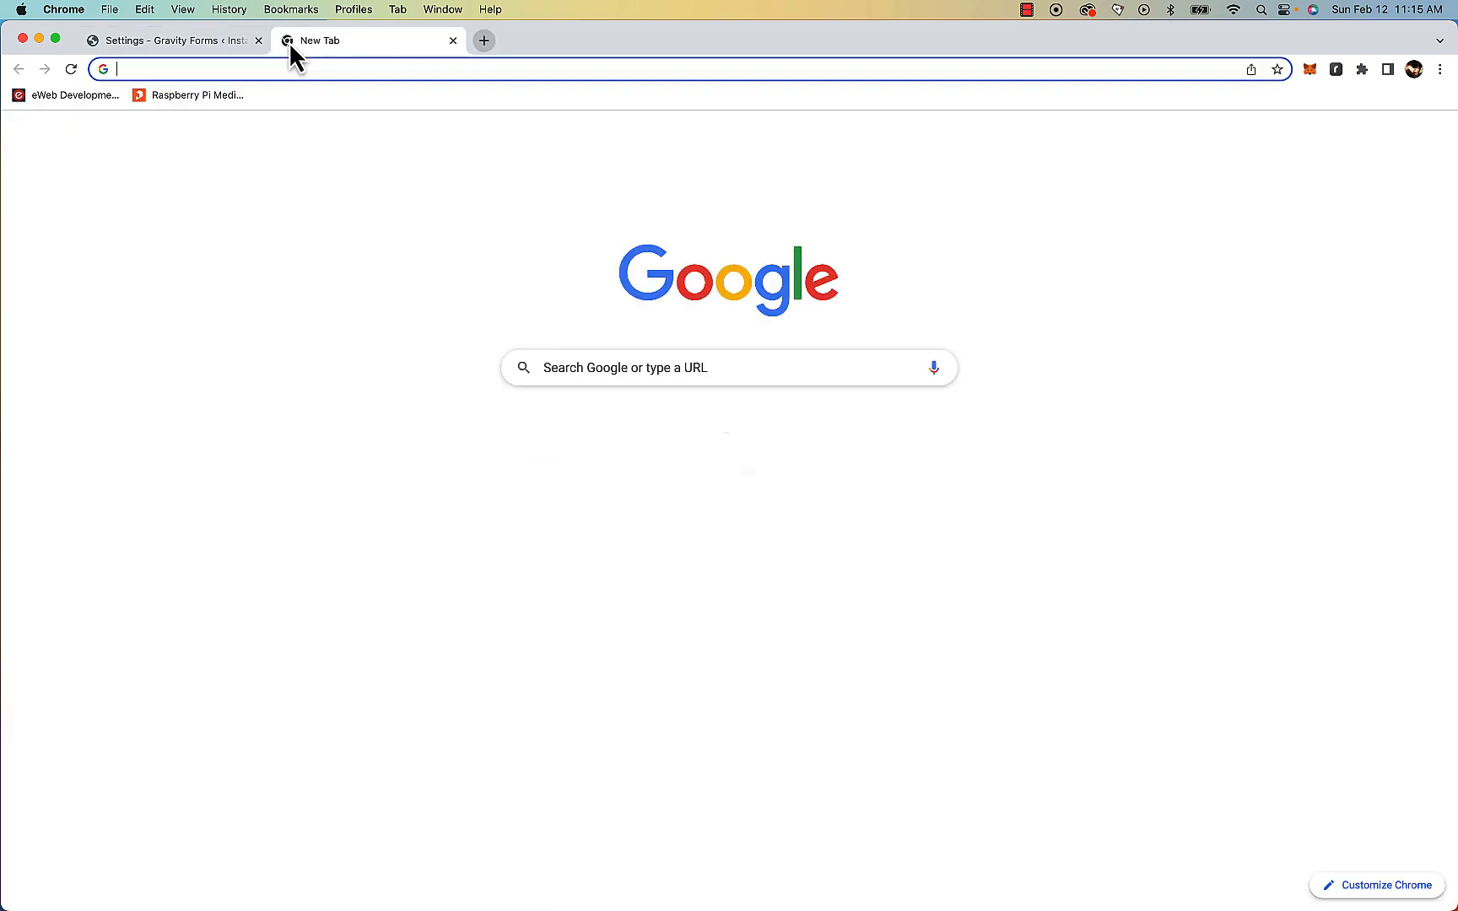
Open openai.com in a new tab, go to the API page and log in
type("openai.c")
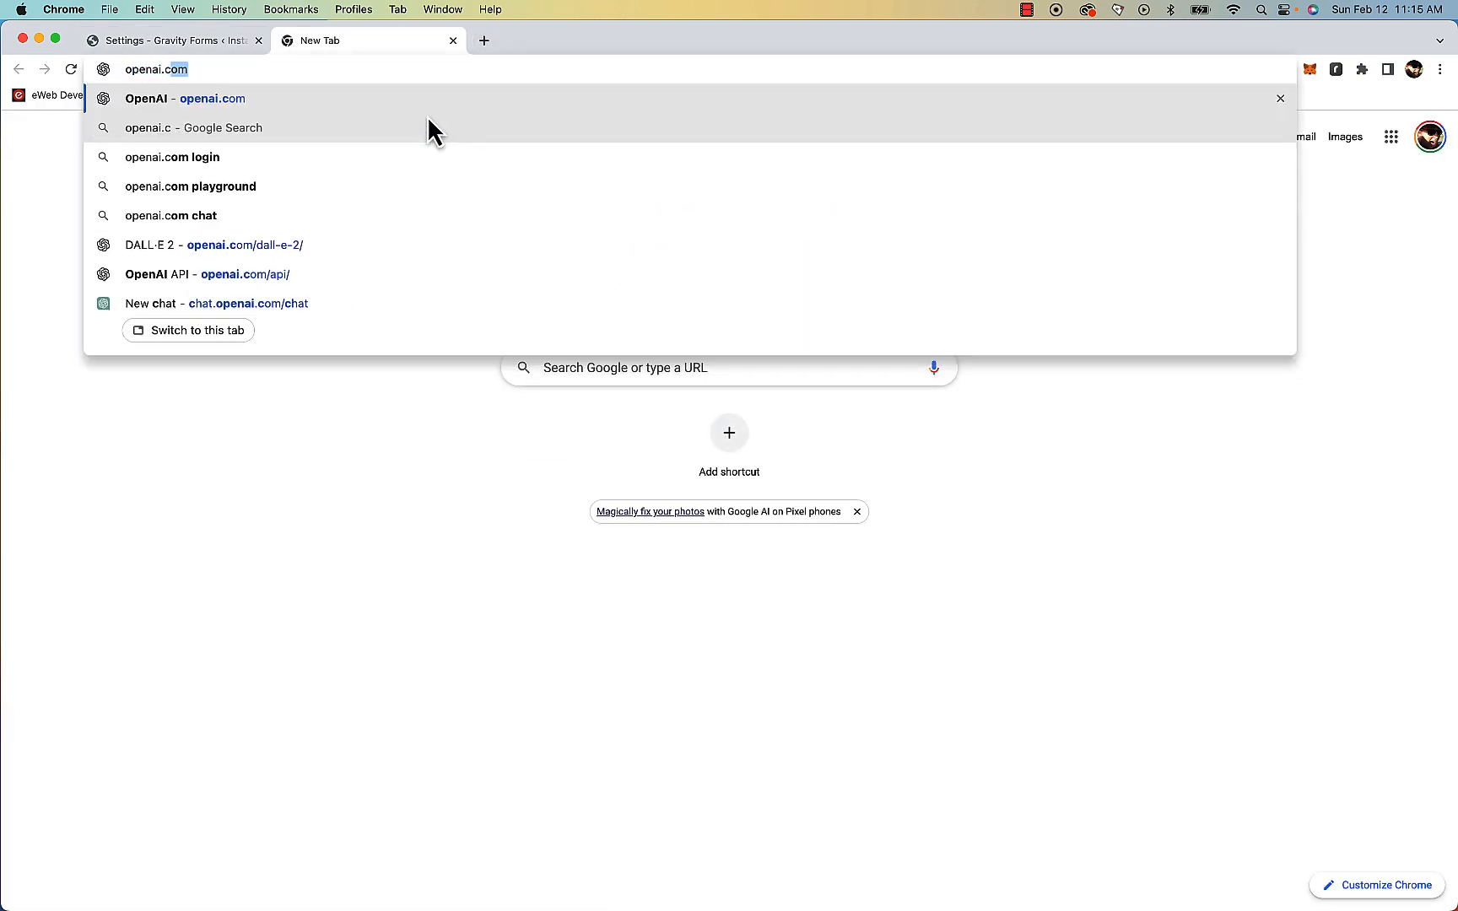
key("Return")
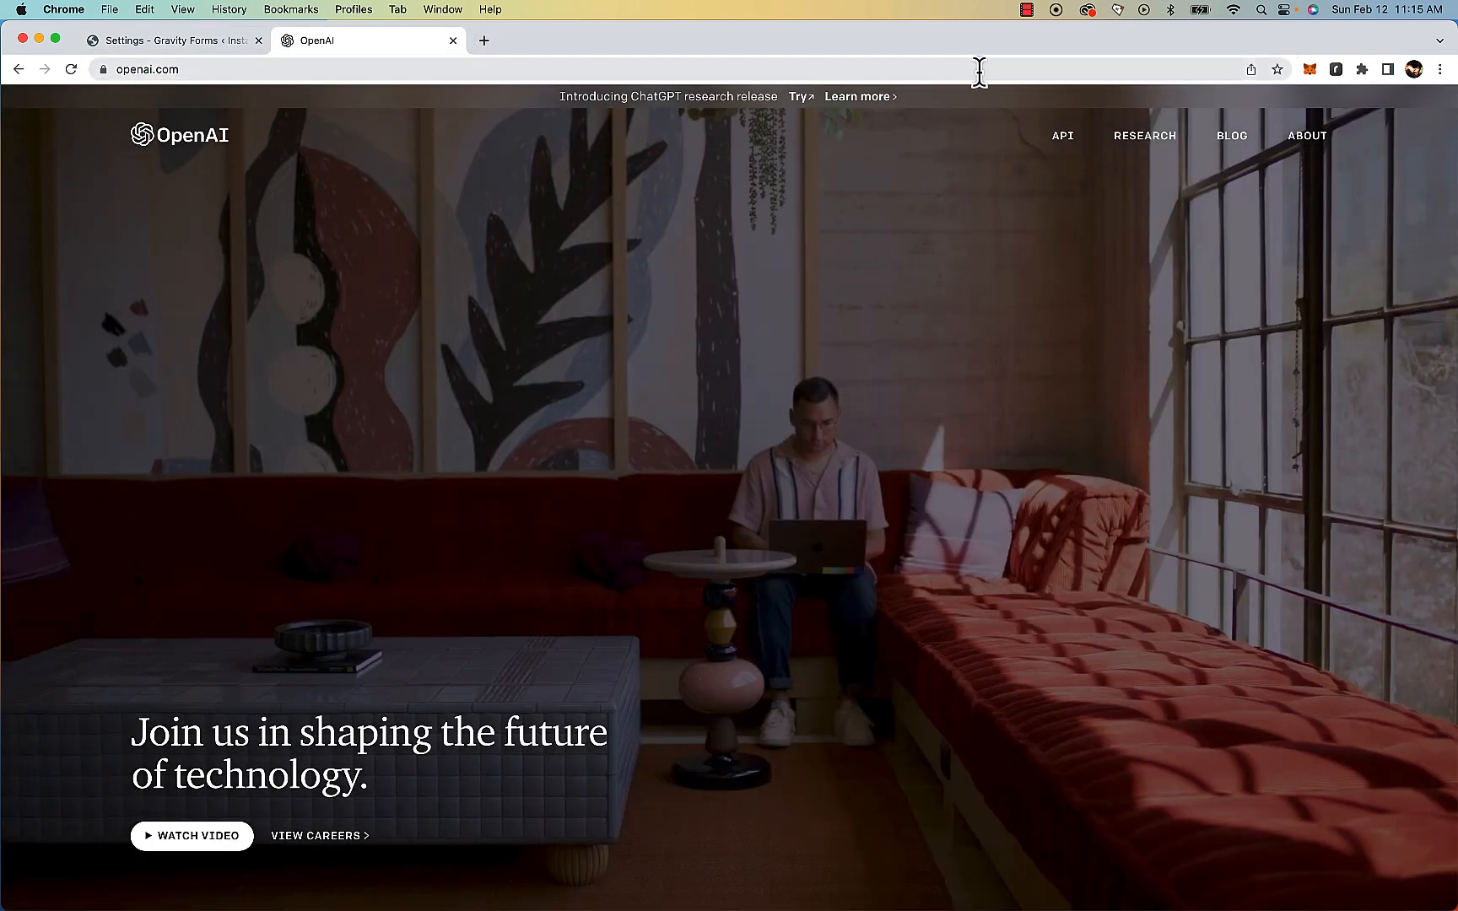
left_click(1065, 141)
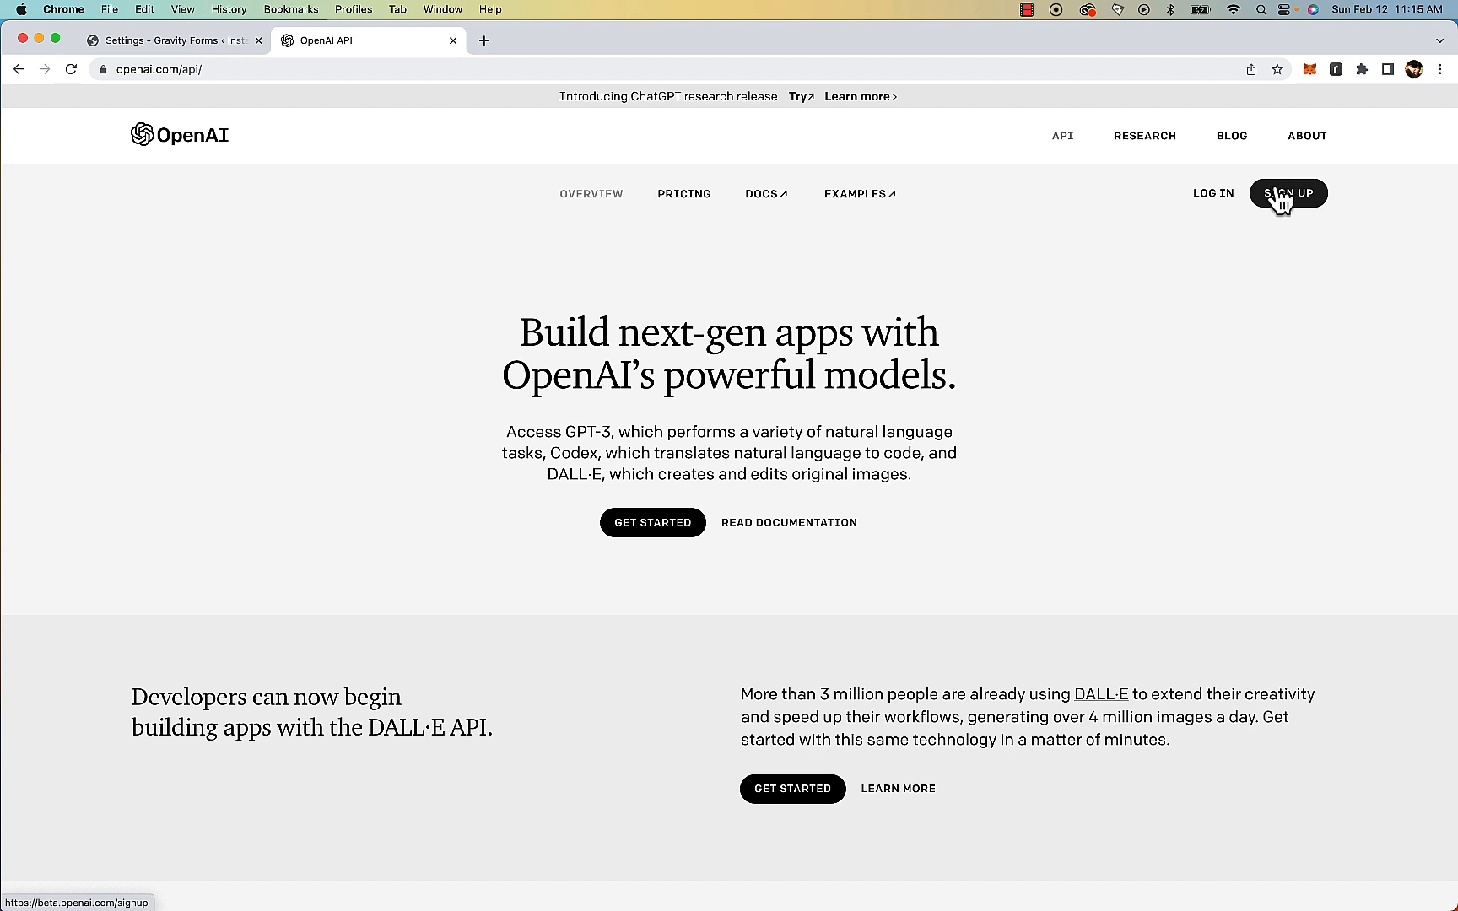
left_click(1213, 197)
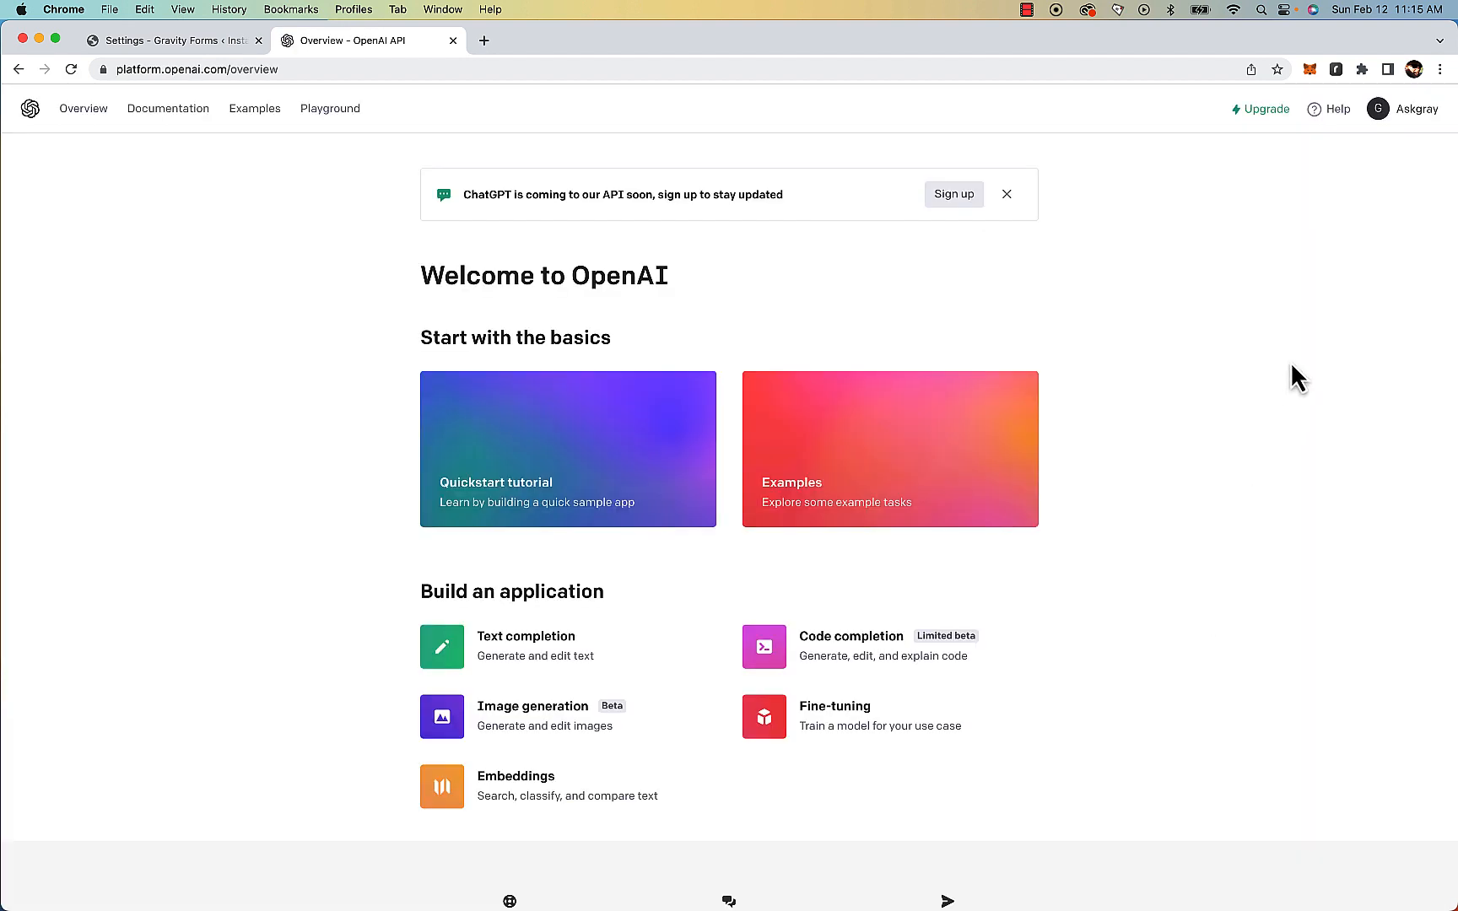
Create a new secret API key from the account's API keys page and select the key
left_click(1415, 118)
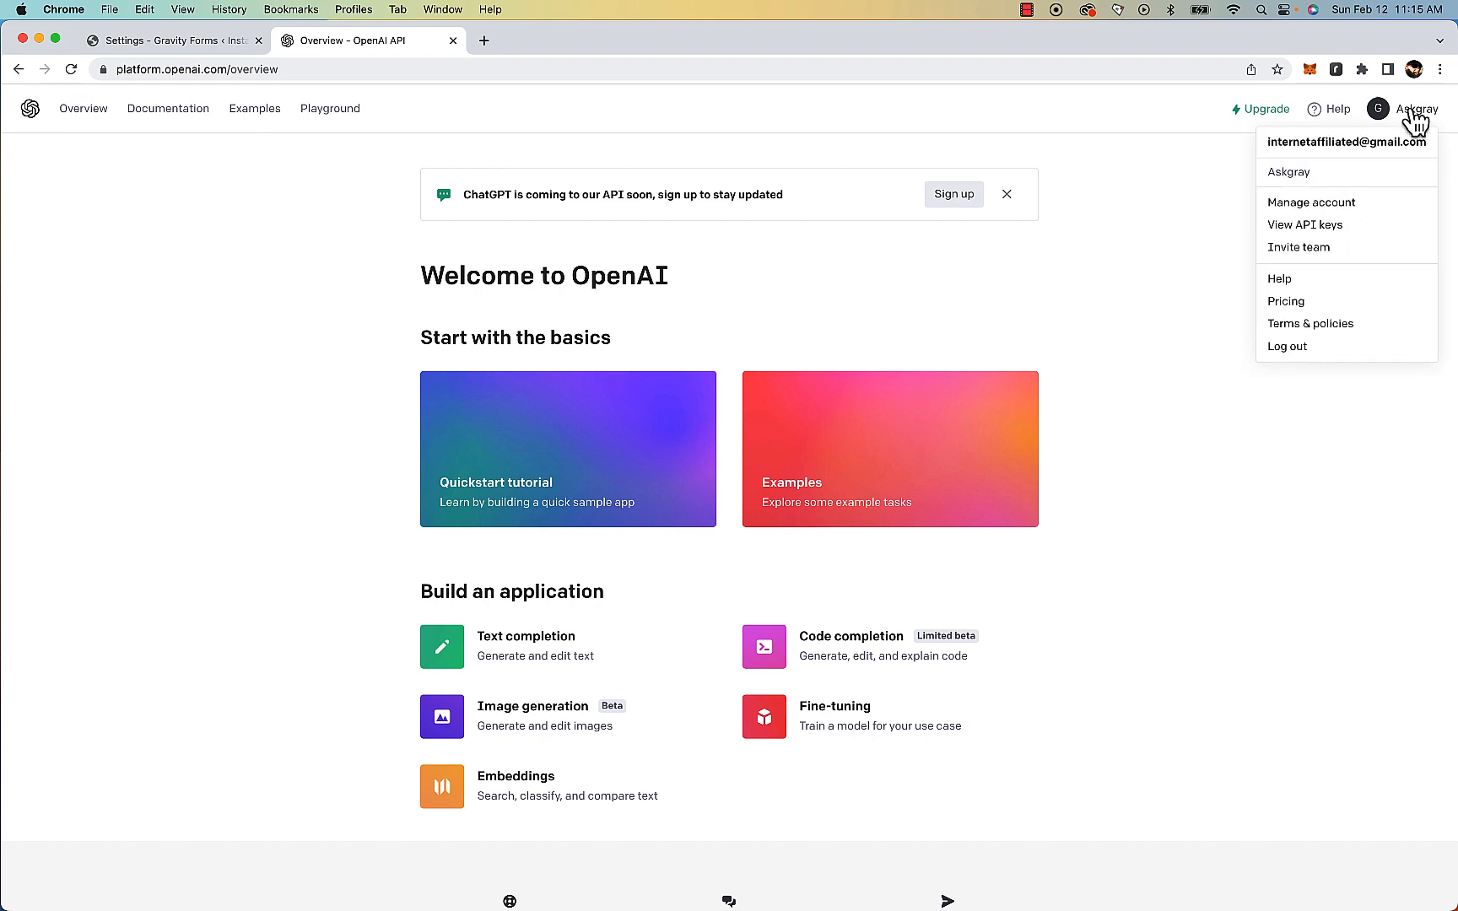
left_click(1331, 226)
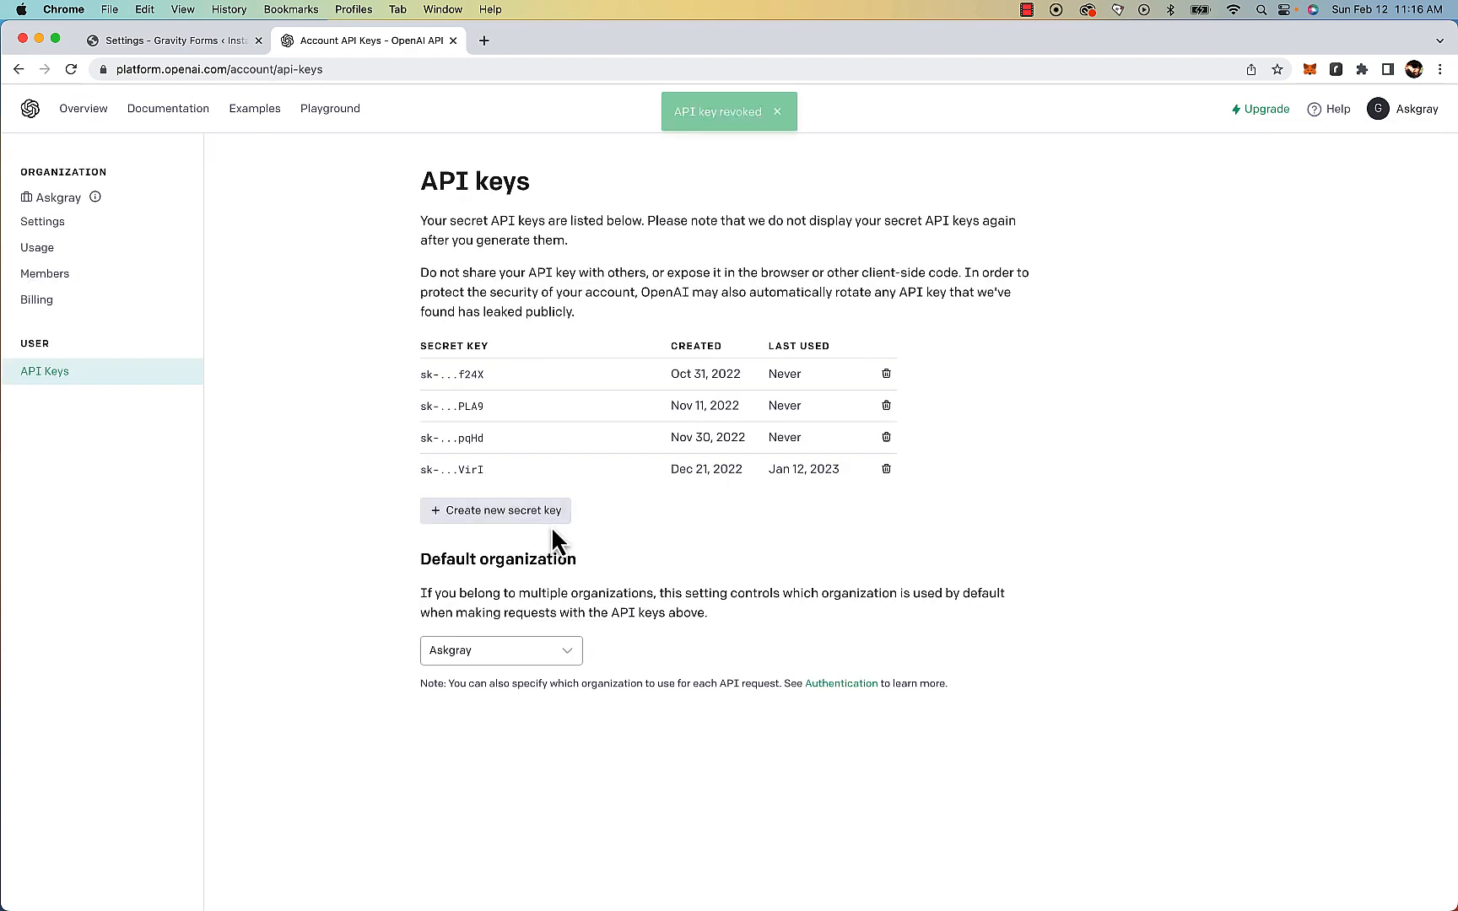
left_click(551, 525)
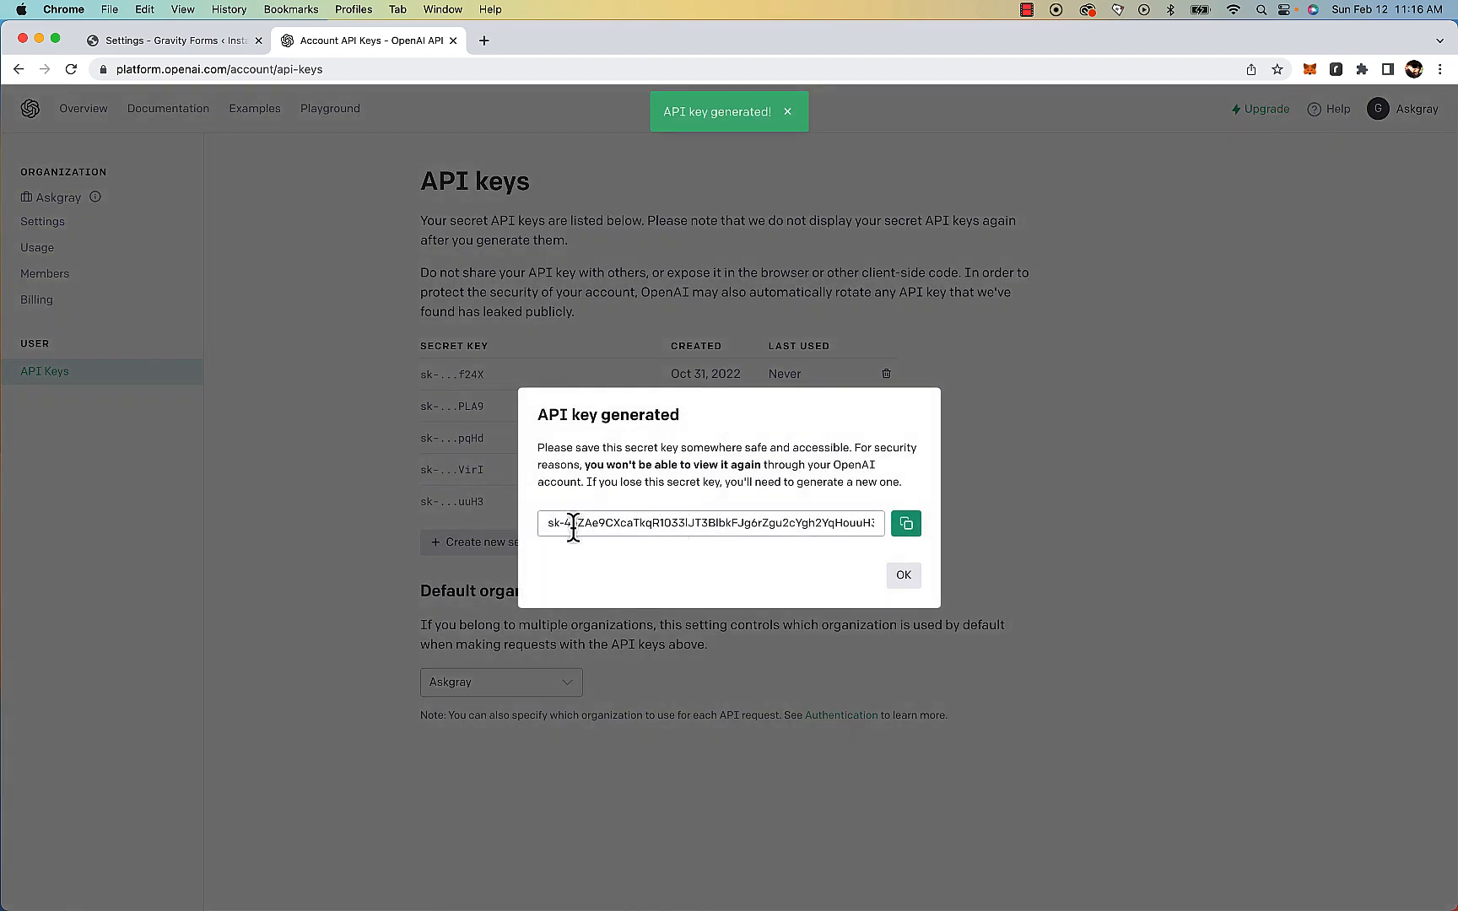
left_click(713, 519)
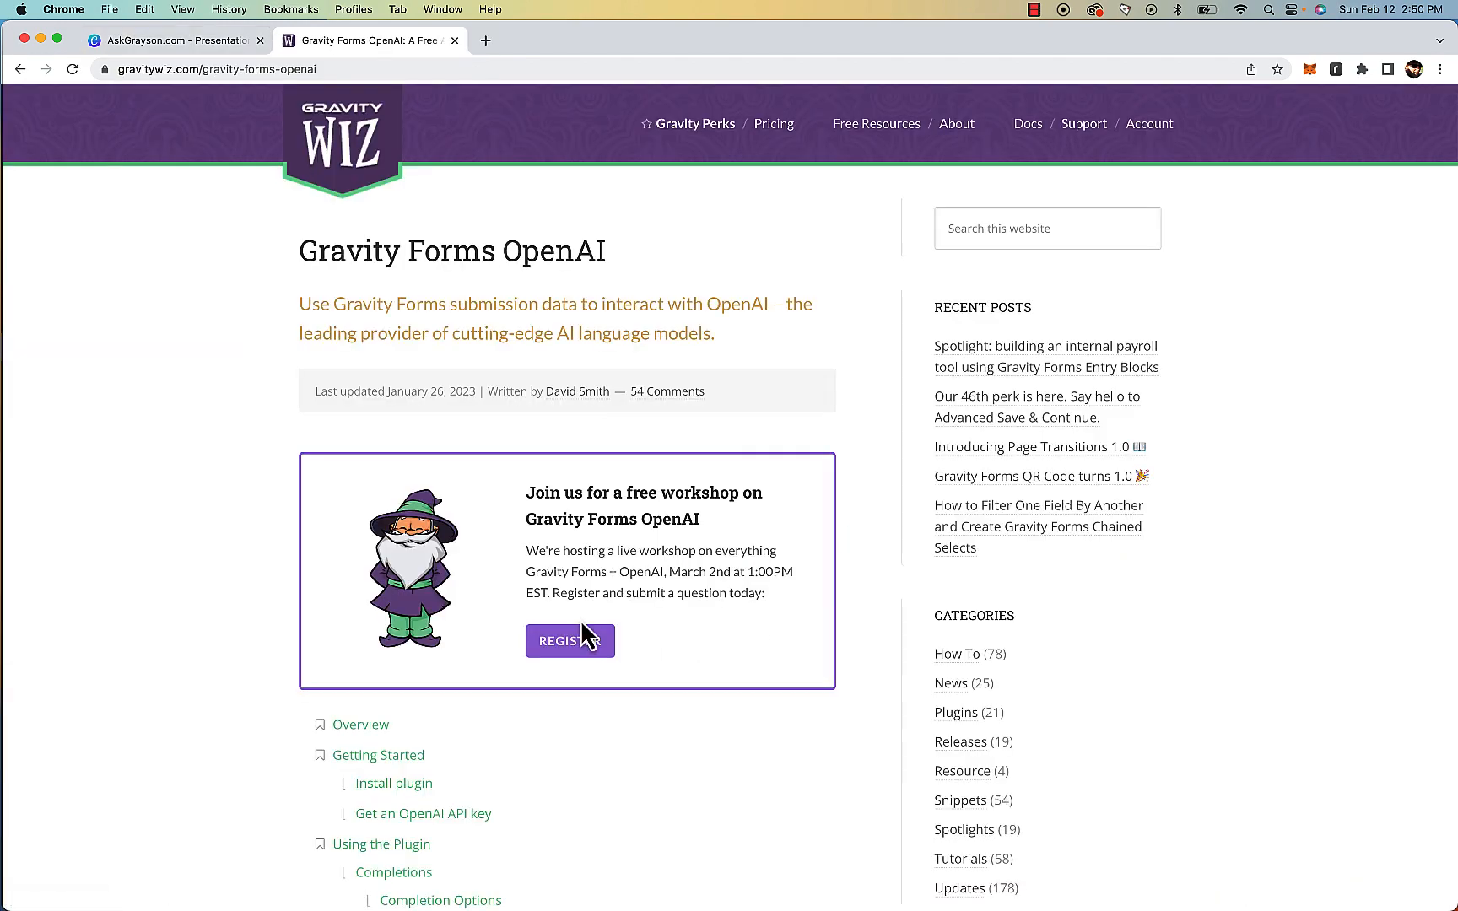
Download the Gravity Forms OpenAI plugin from the Gravity Wiz page, entering an e-mail address in the download form
scroll(580, 620, "down", 8)
scroll(576, 603, "down", 9)
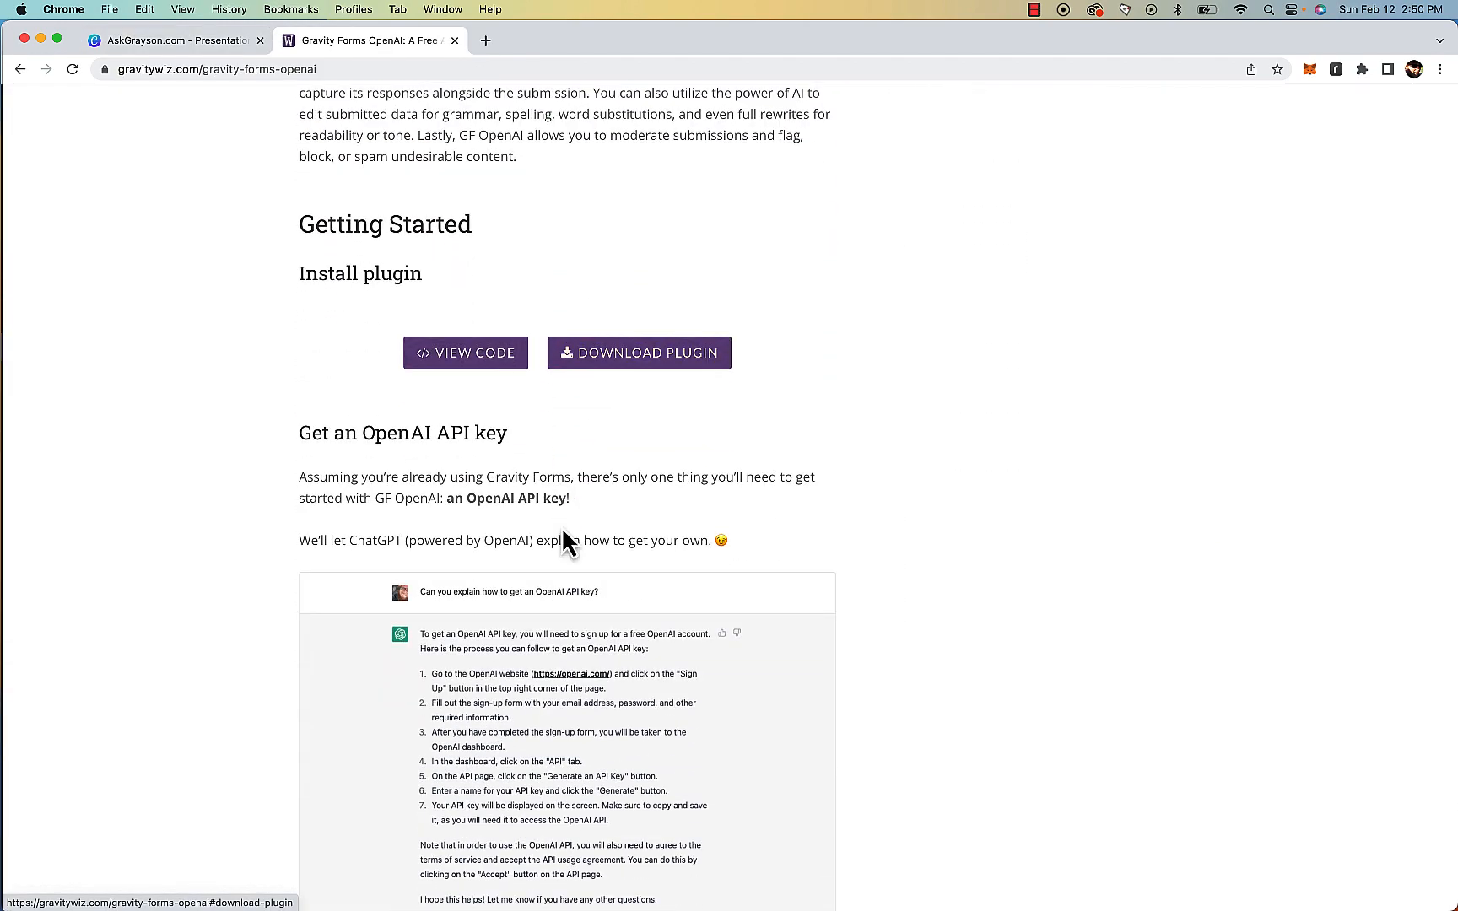
left_click(645, 363)
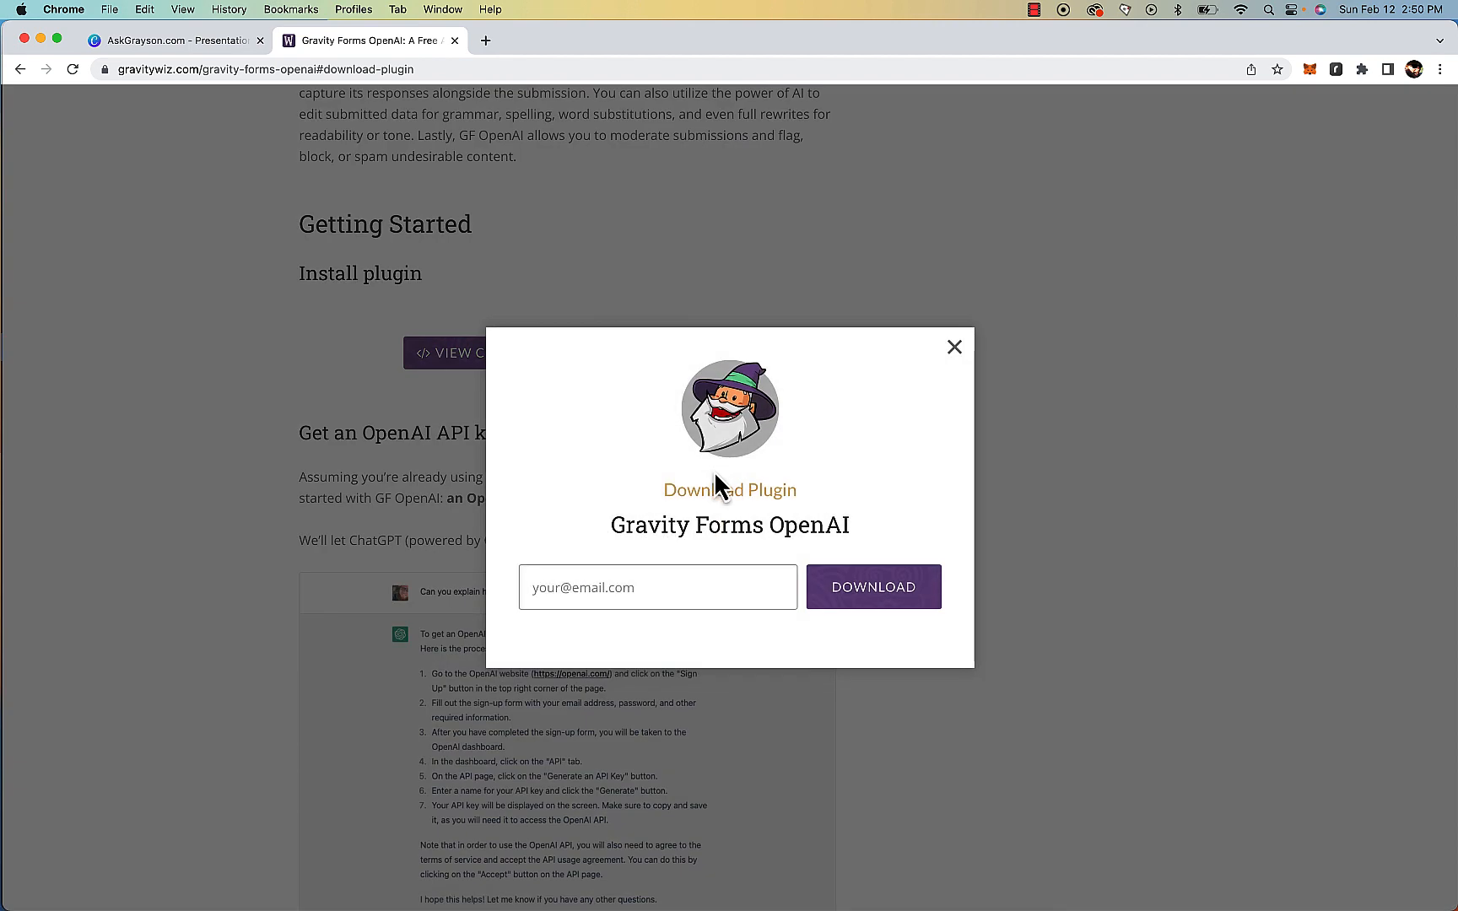
type("test@thankyou.com")
left_click(924, 590)
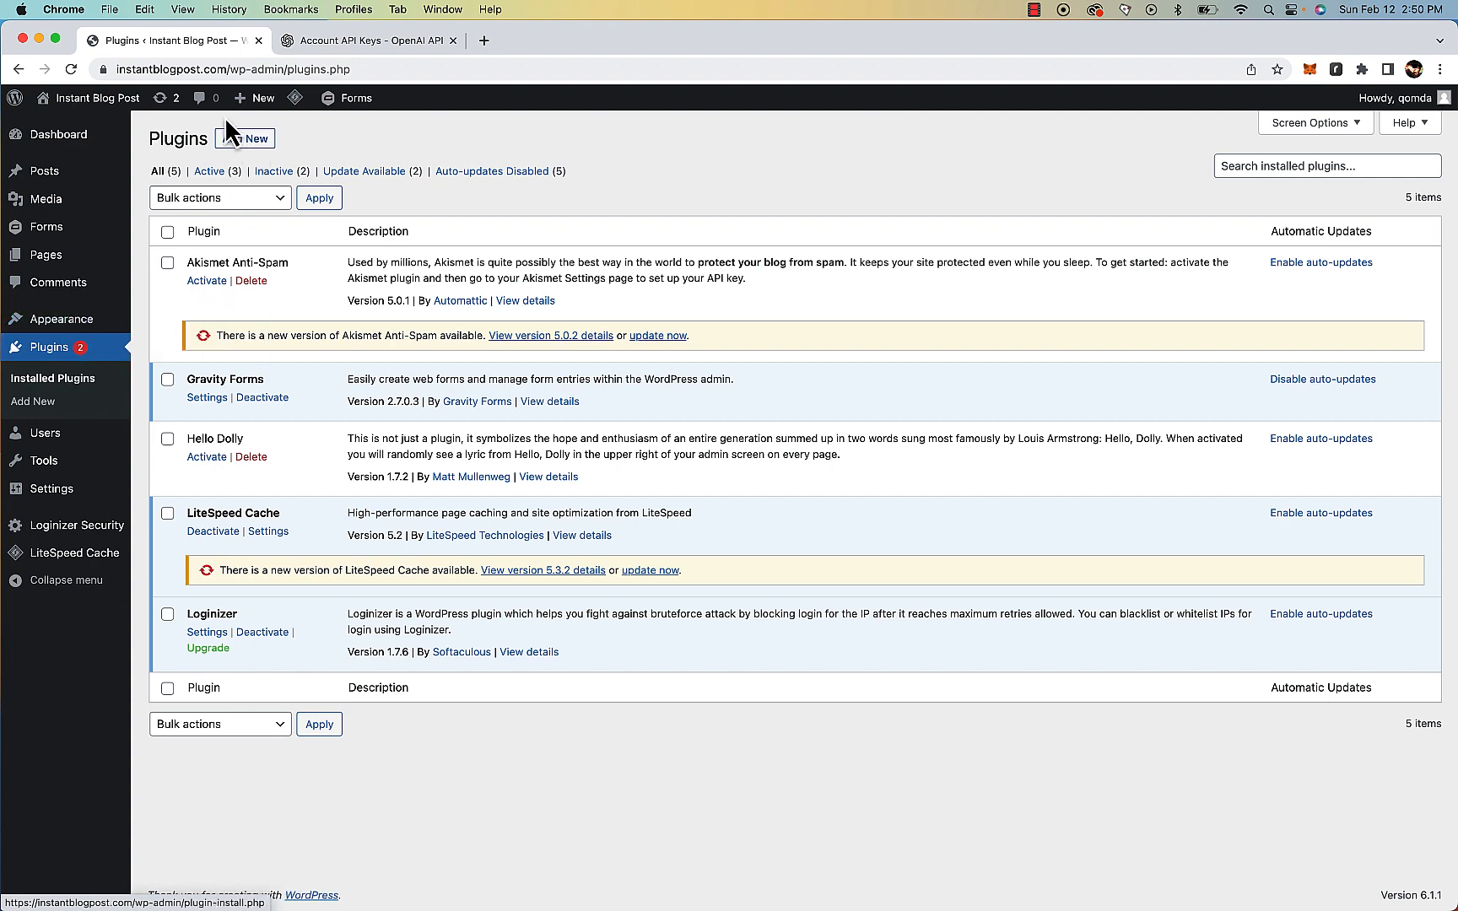
Upload the gravityforms-openai (1).zip plugin file to WordPress, install it and activate it
left_click(263, 142)
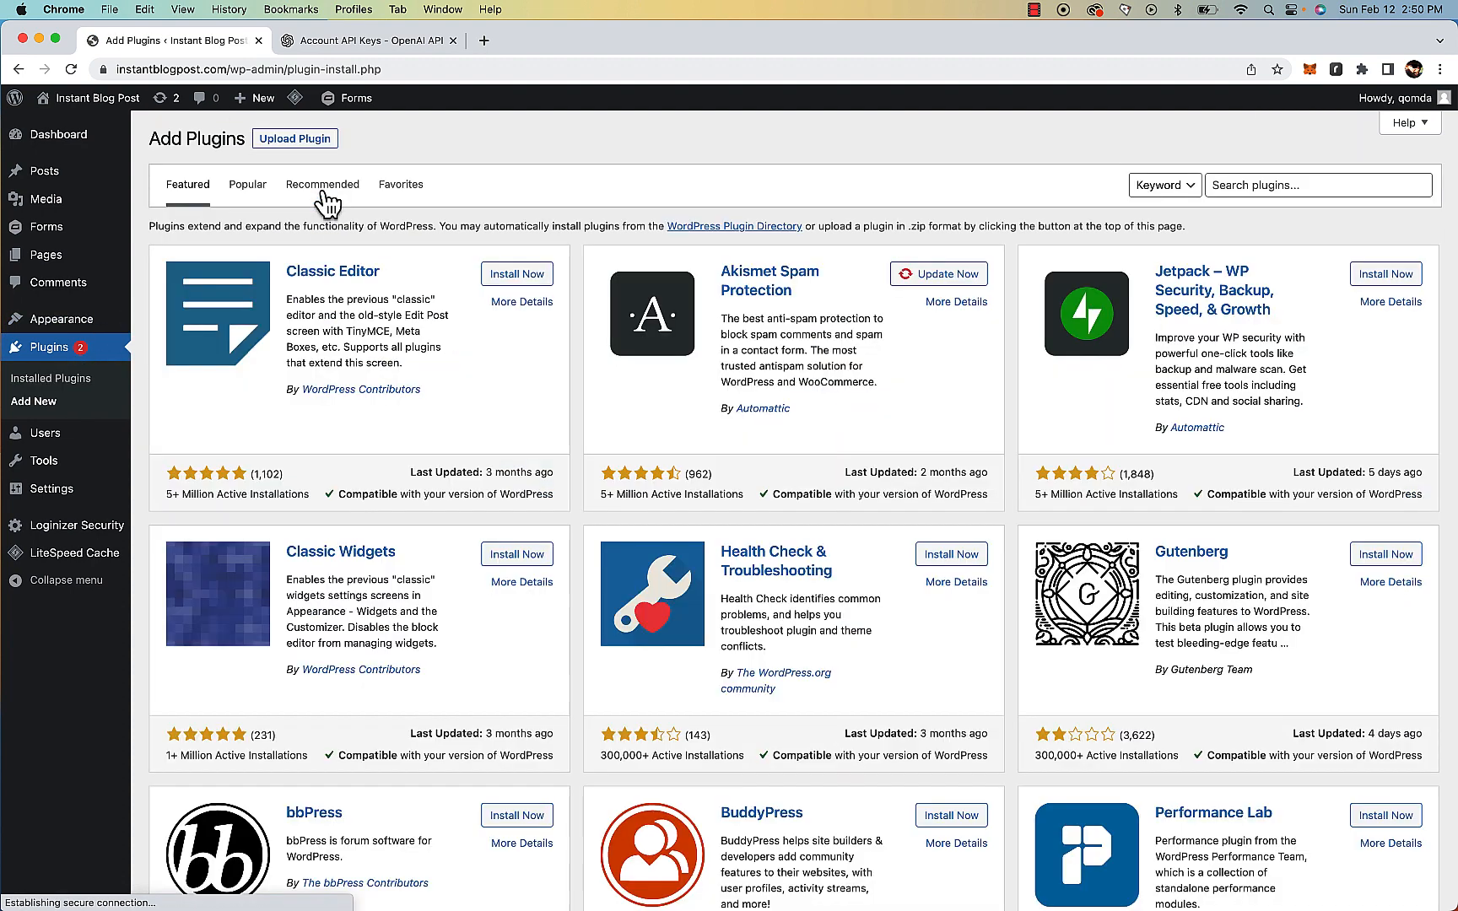
left_click(314, 144)
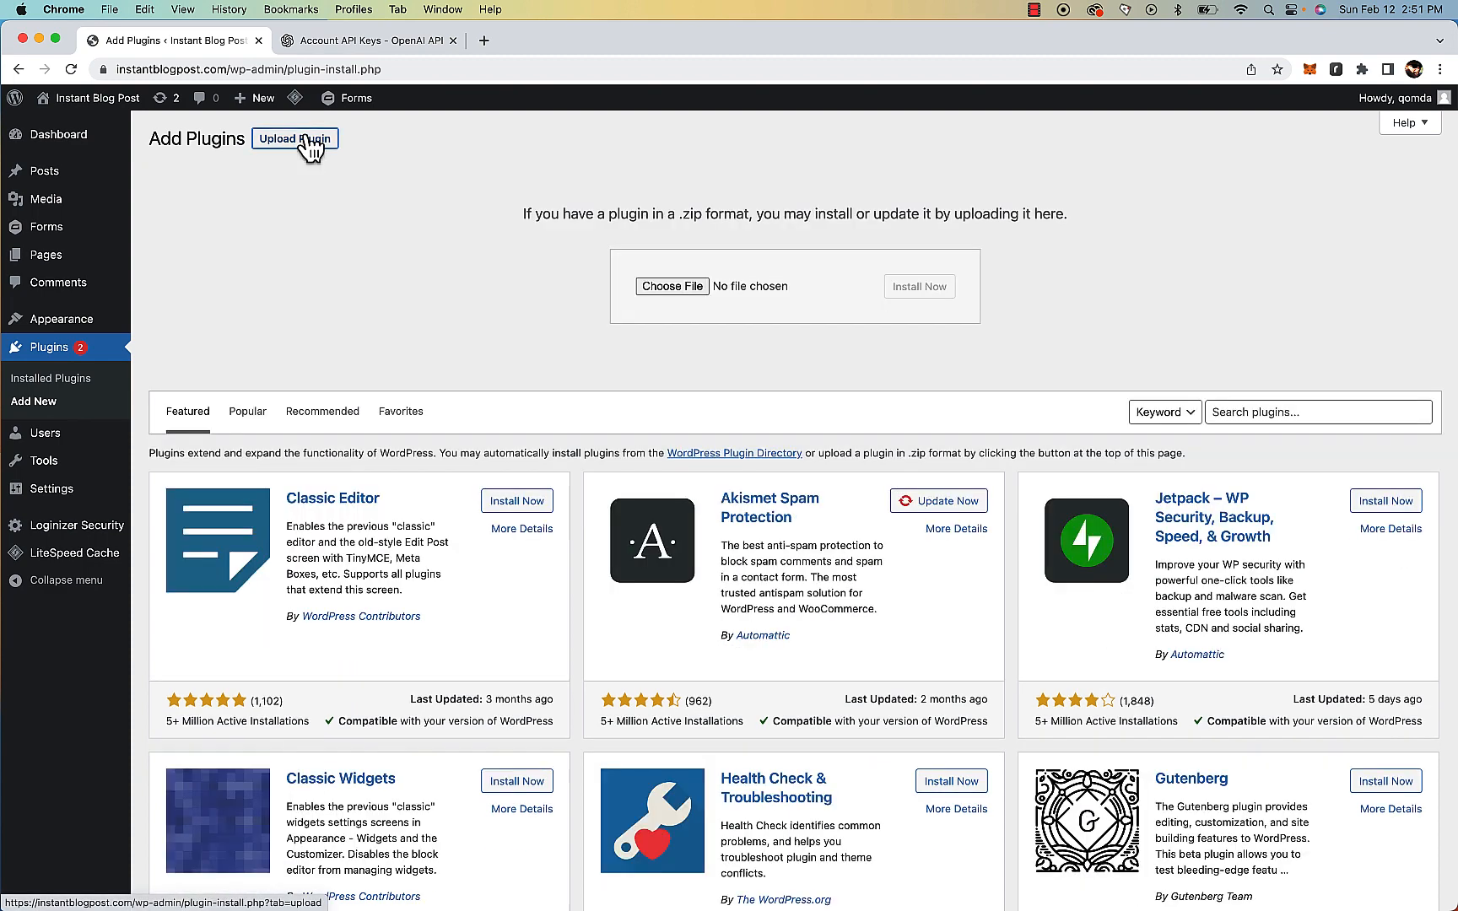
left_click(693, 292)
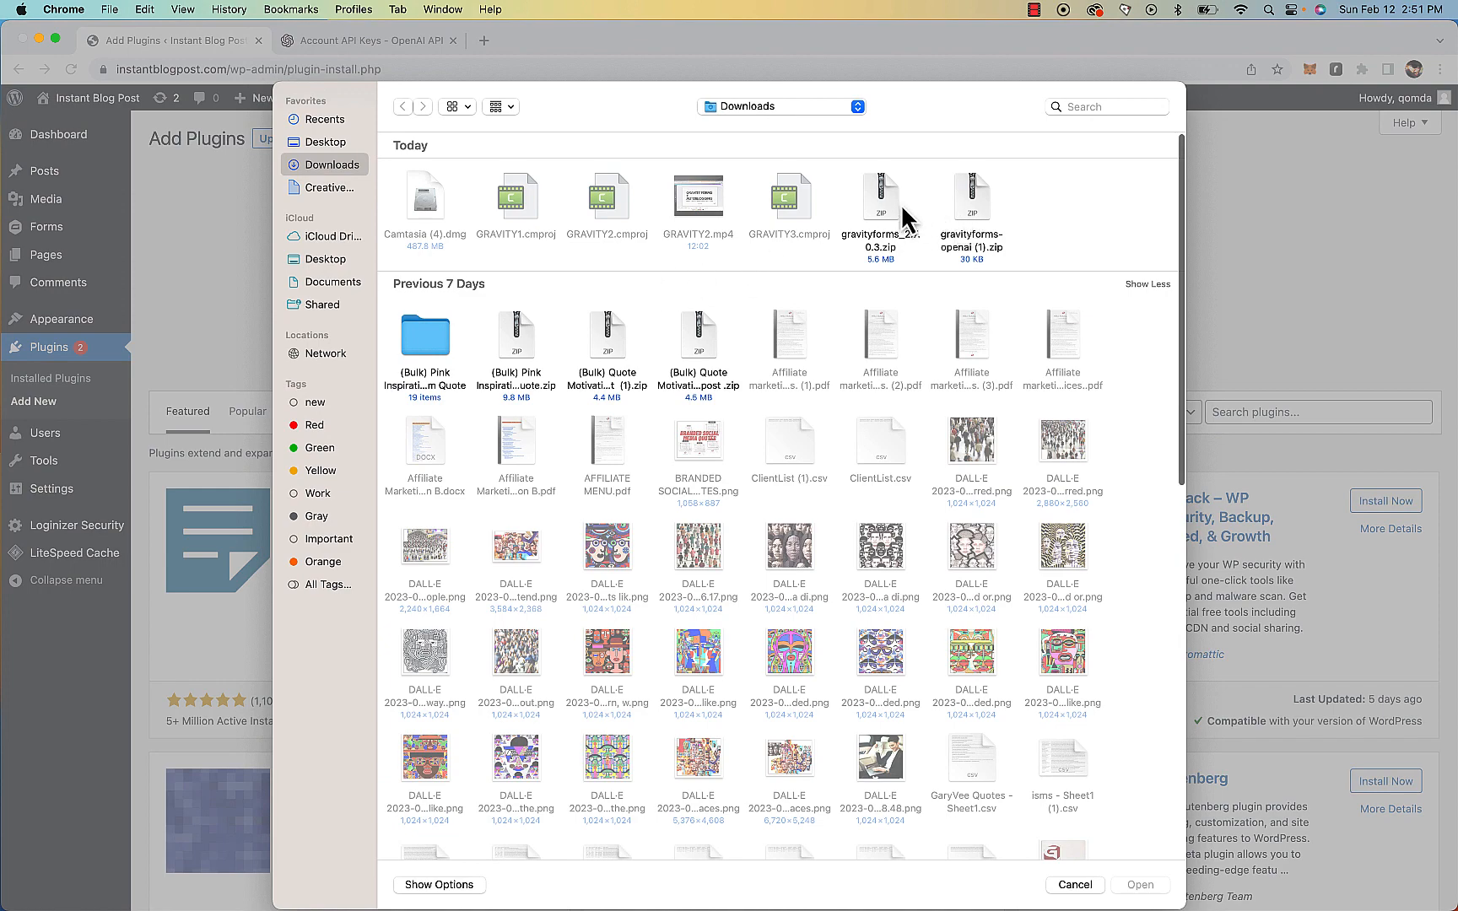
double_click(971, 215)
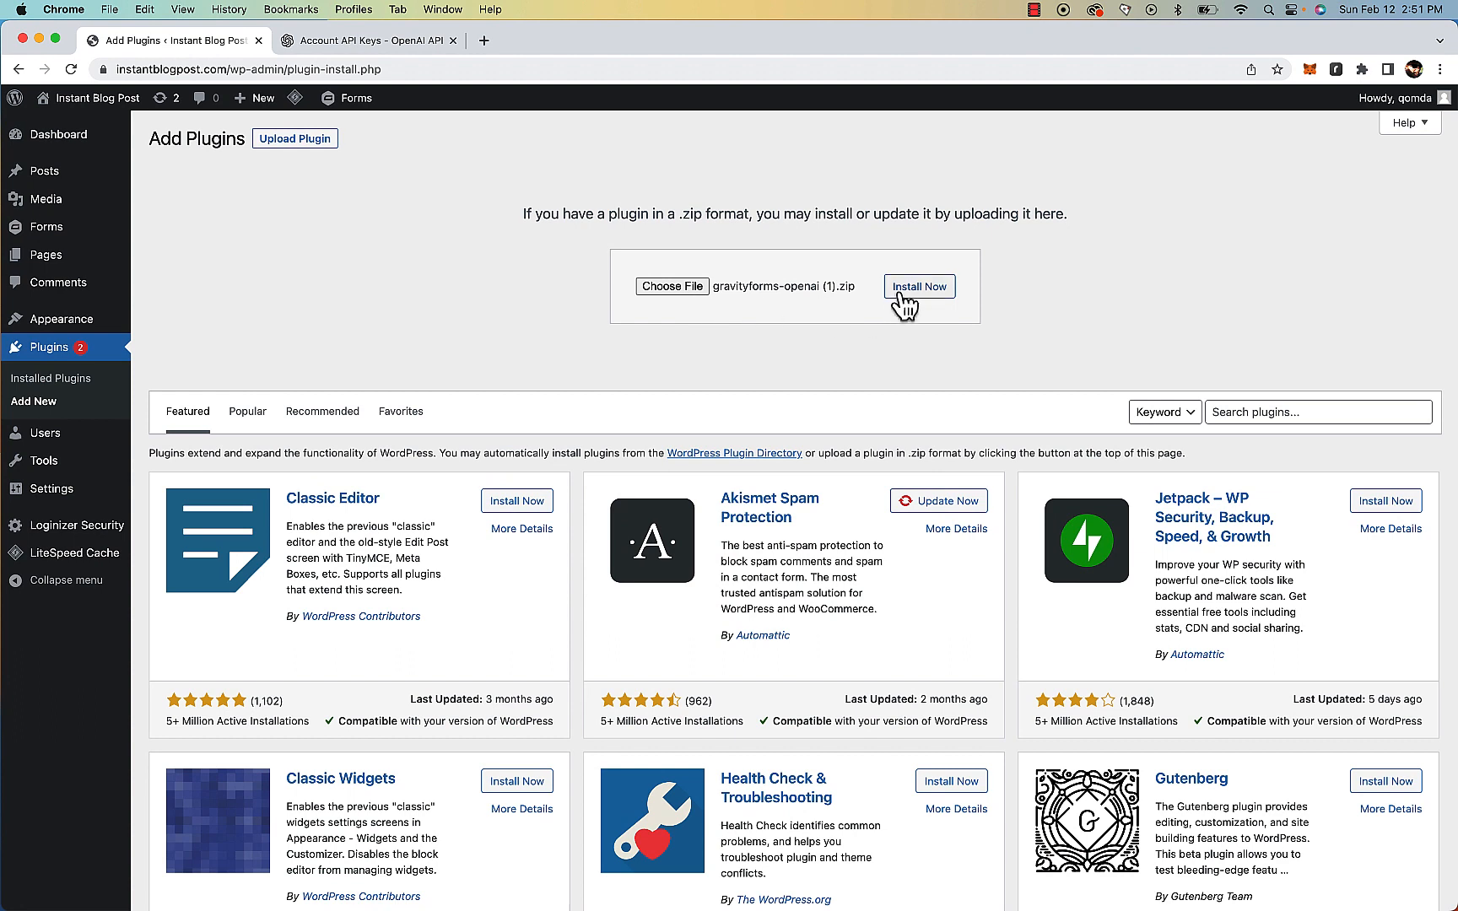
left_click(921, 290)
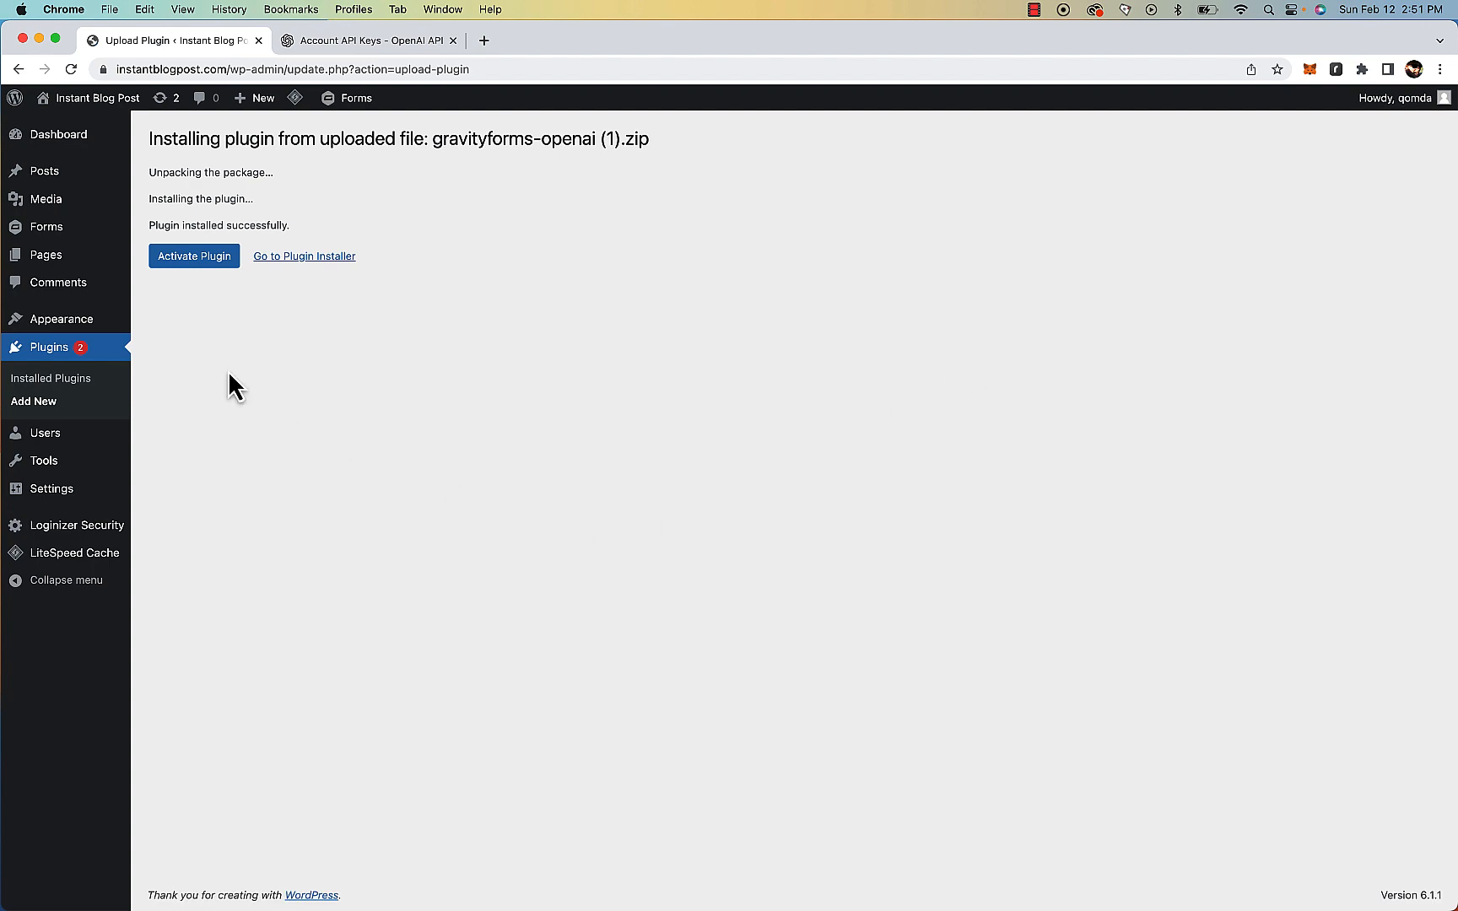
left_click(205, 264)
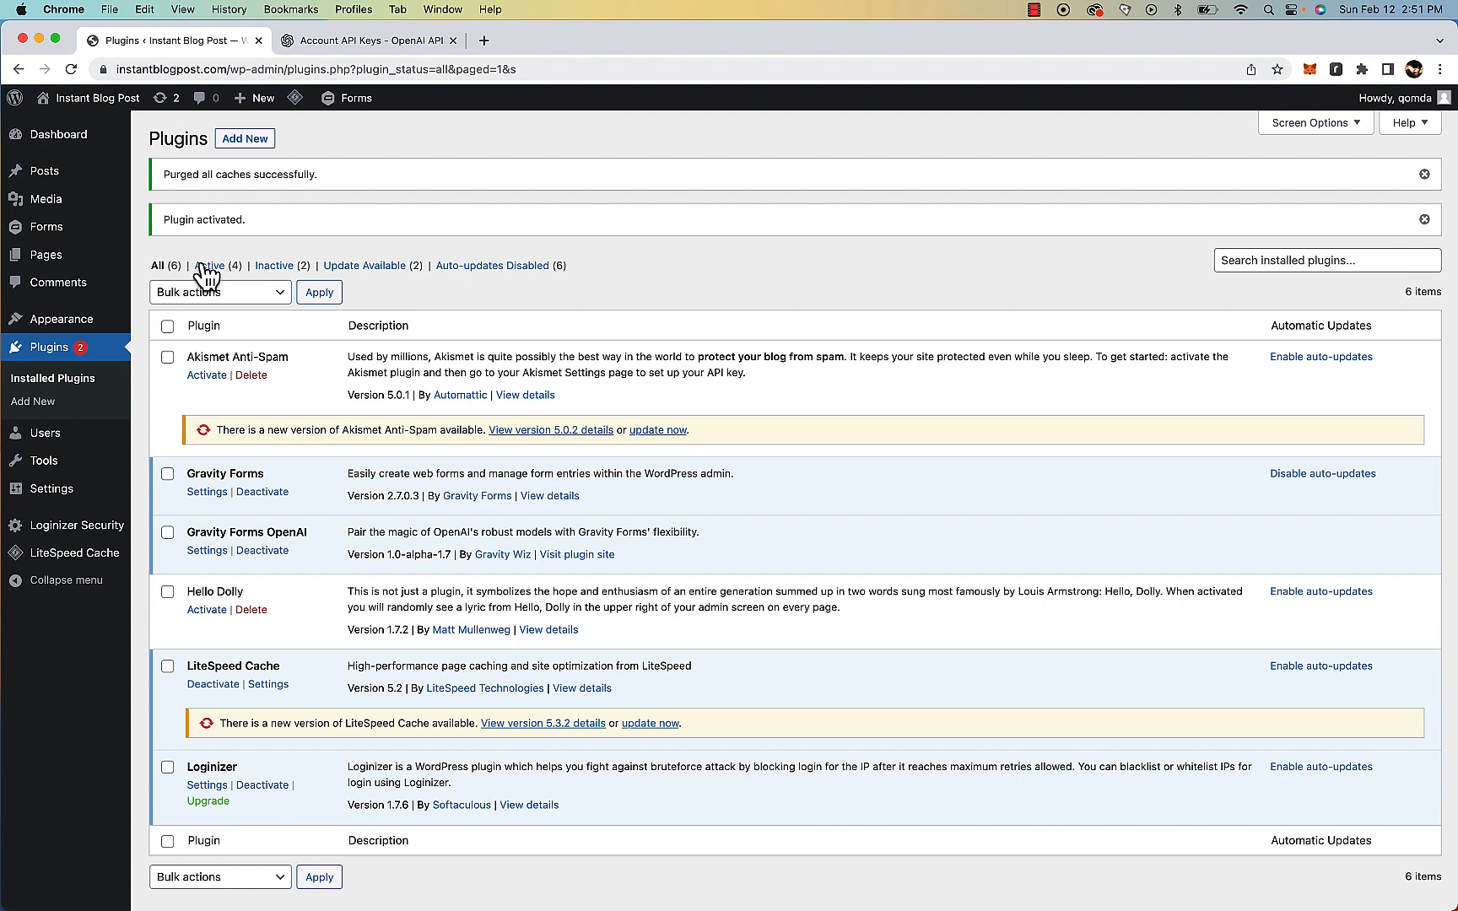
Open the Gravity Forms OpenAI settings and select the Secret Key and Organization fields
left_click(205, 552)
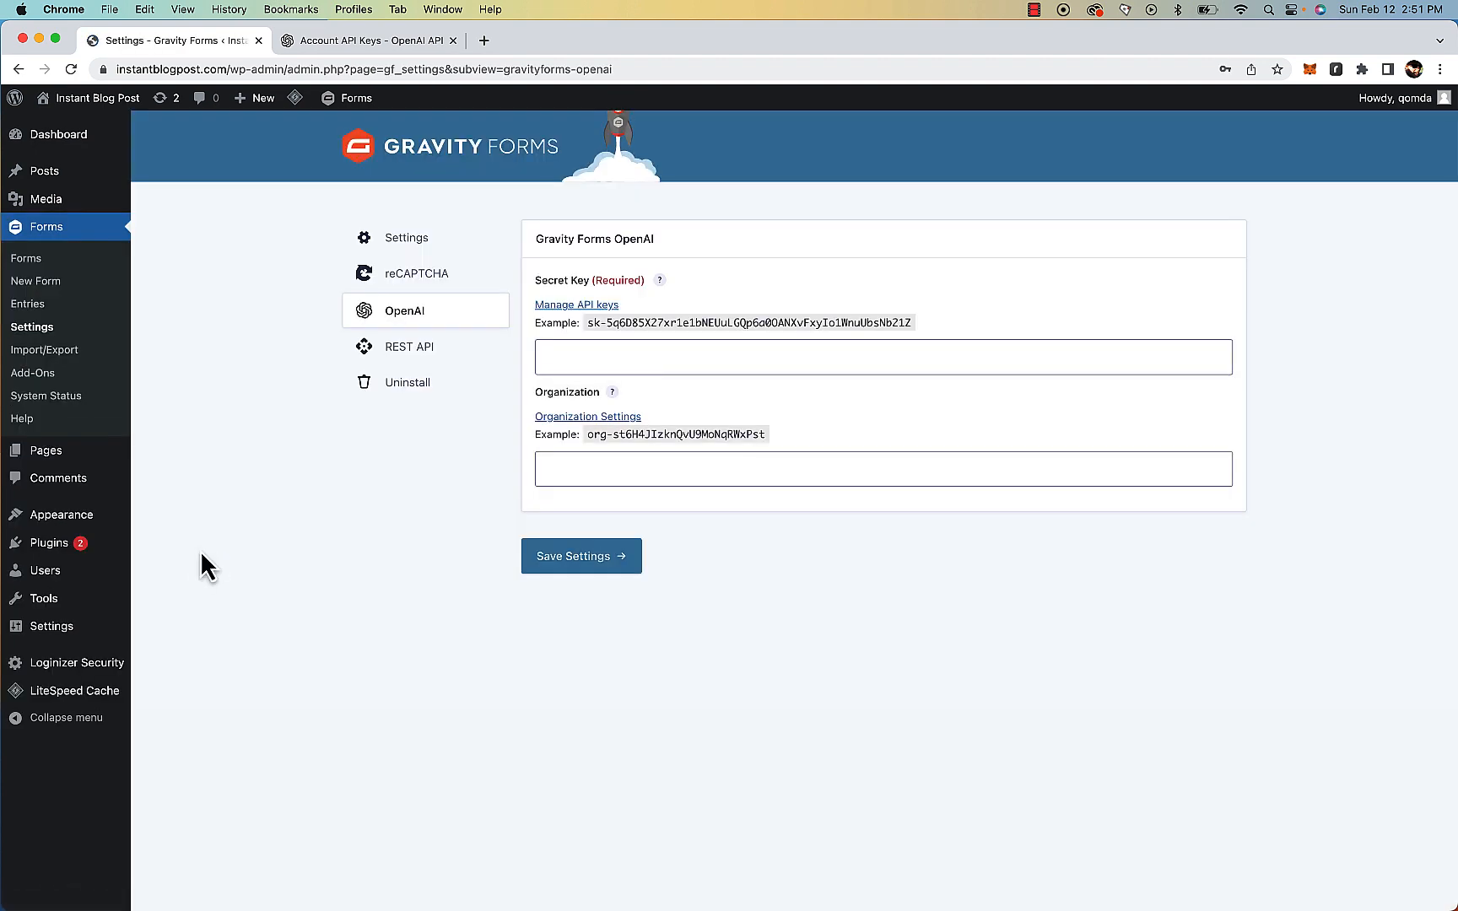
left_click(618, 356)
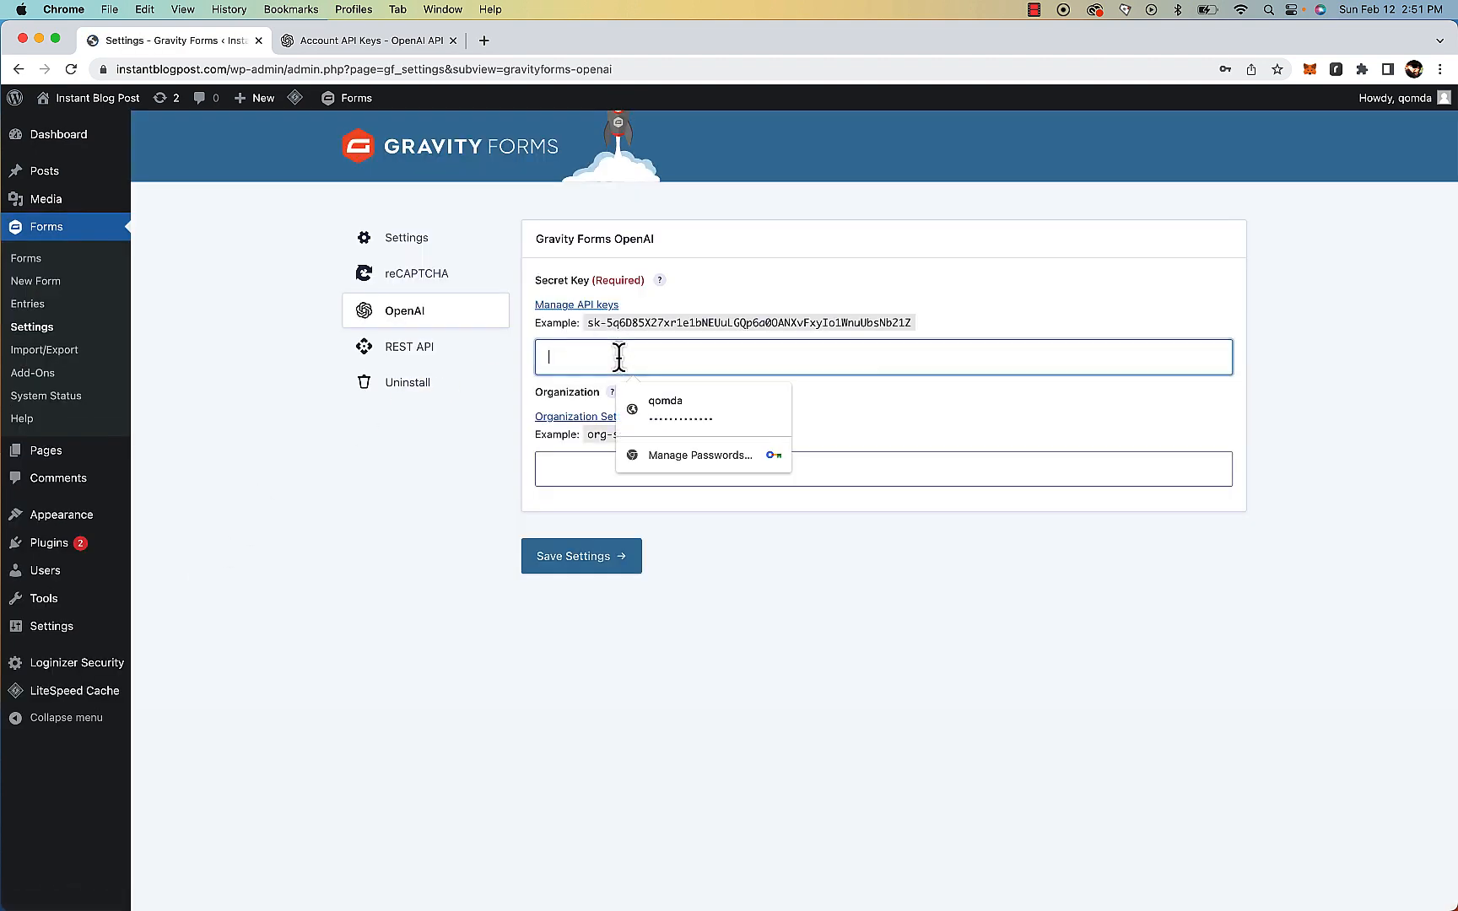
left_click(560, 470)
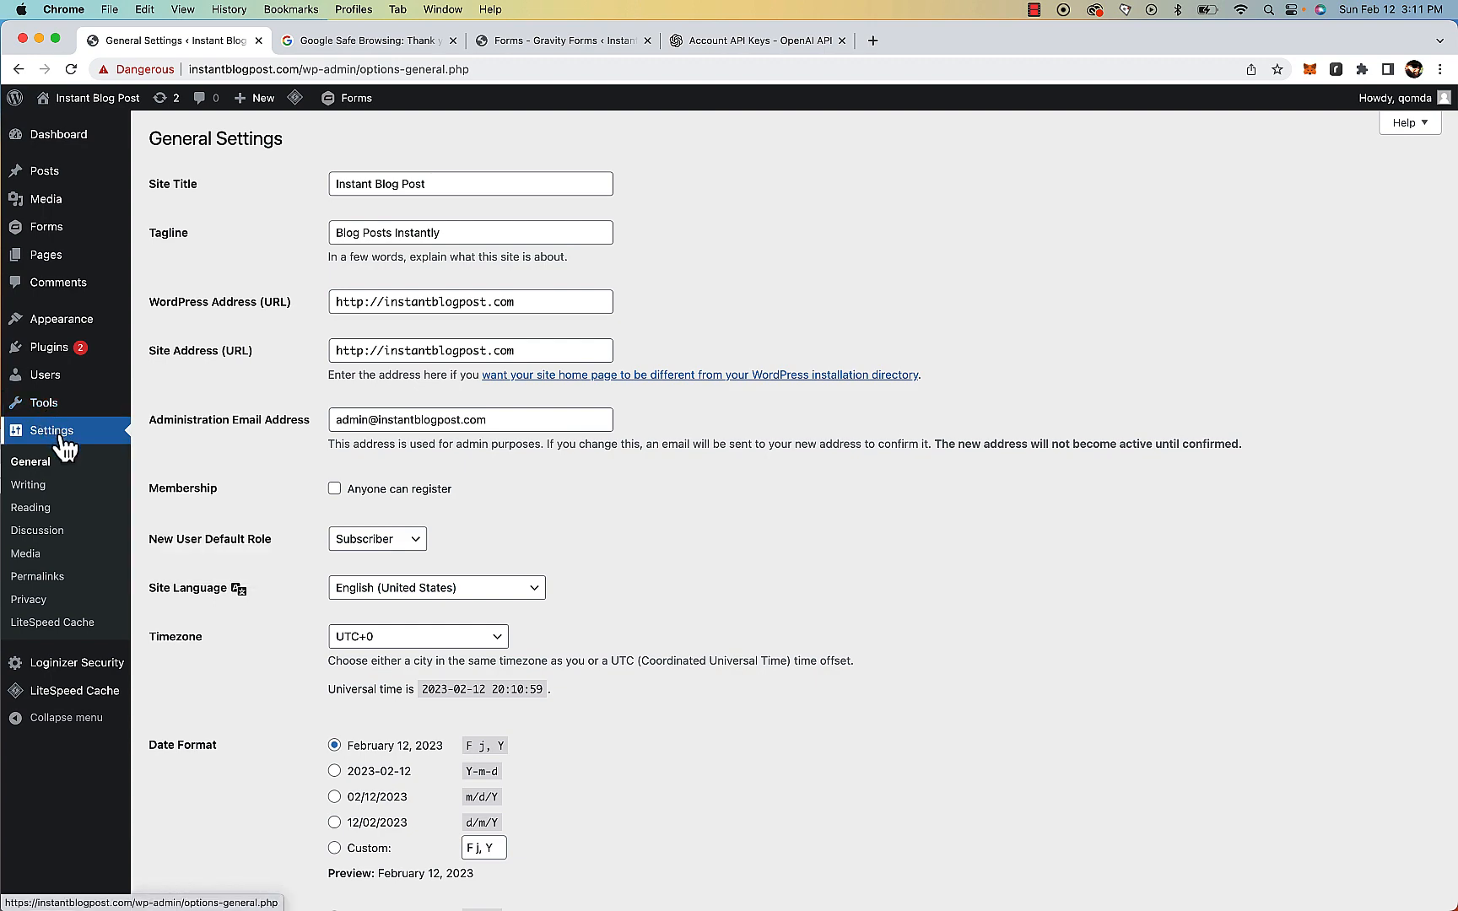
Change the site's permalink structure to Post name and save the changes
left_click(53, 578)
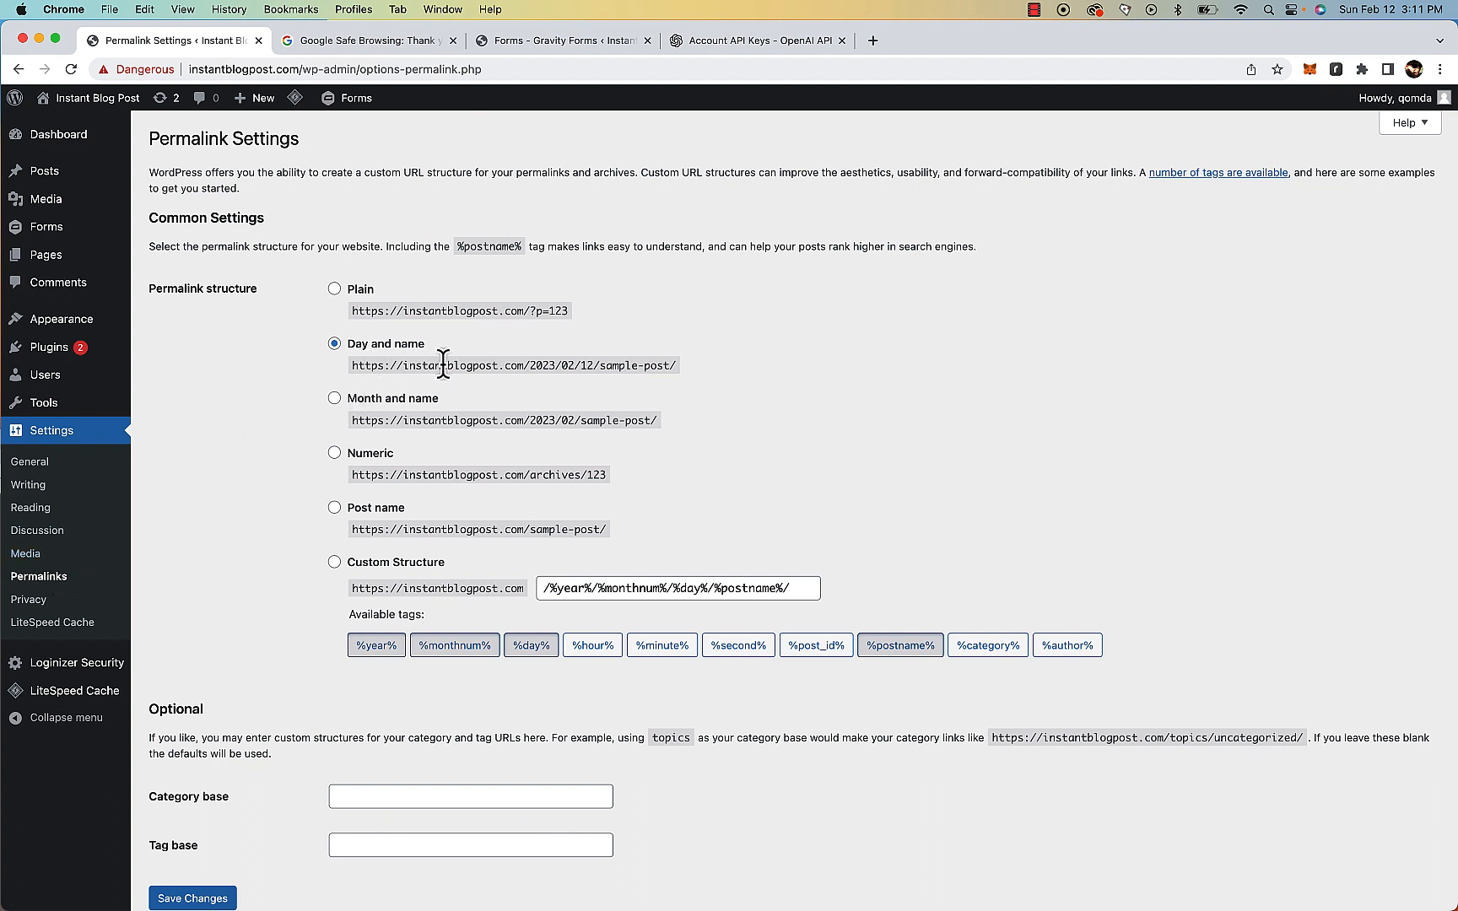
left_click_drag(435, 364, 676, 365)
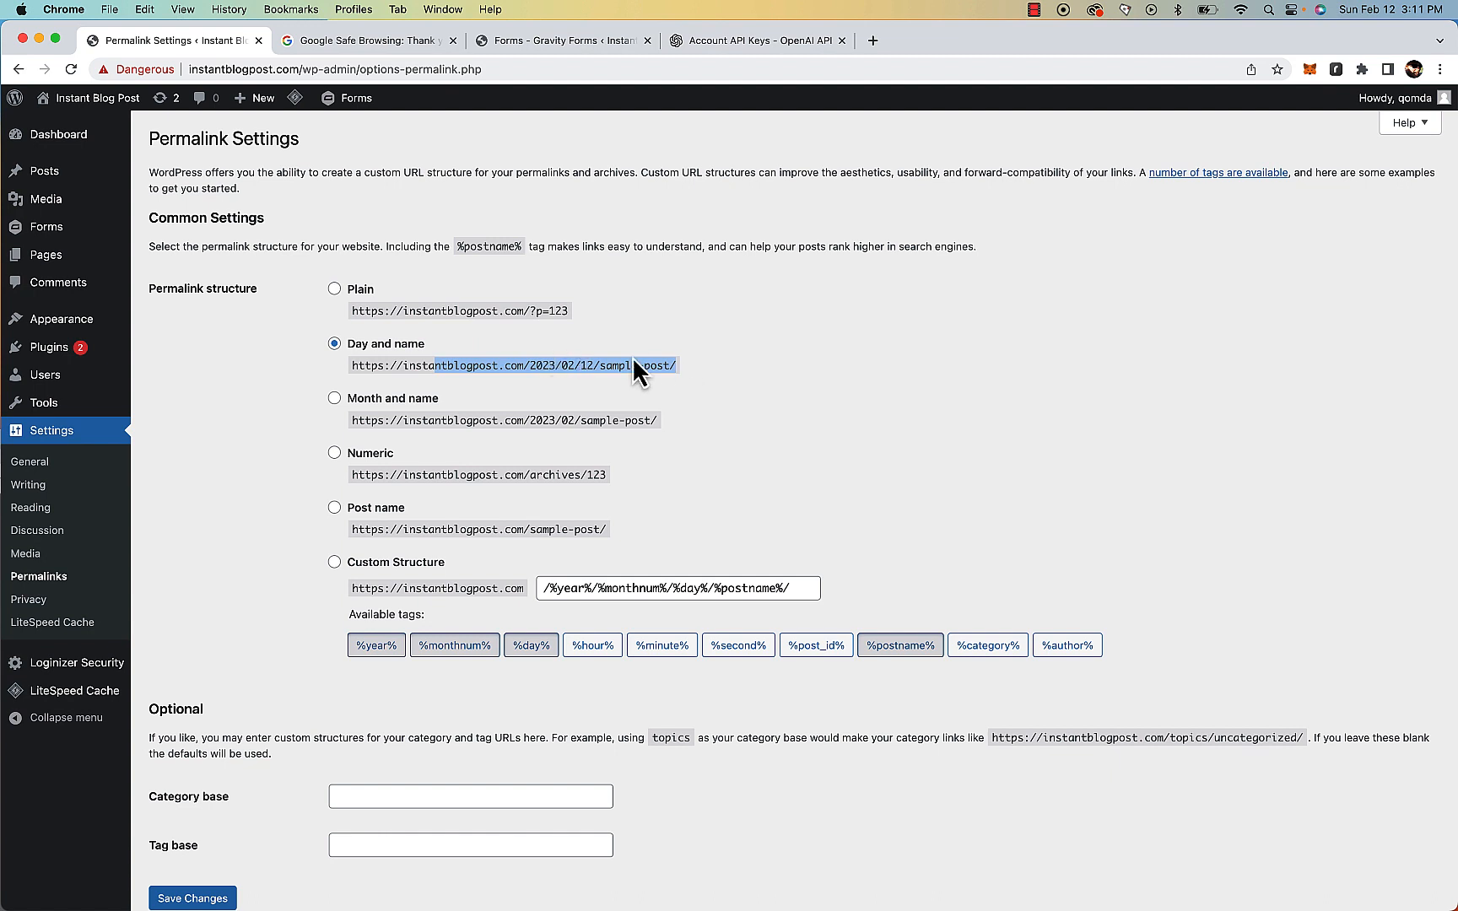
left_click_drag(632, 367, 640, 369)
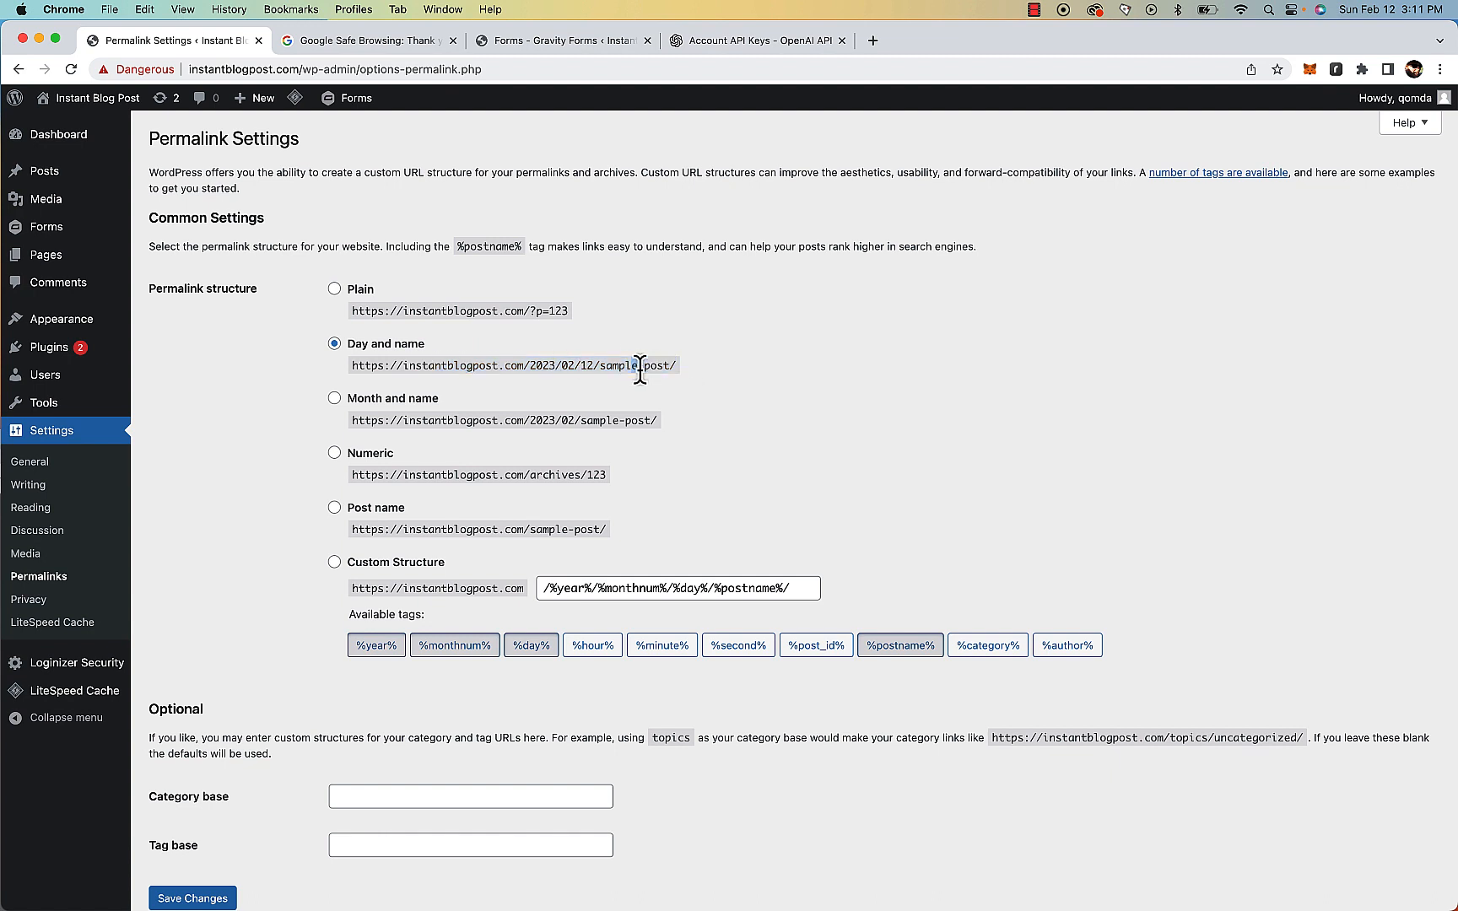
left_click(335, 509)
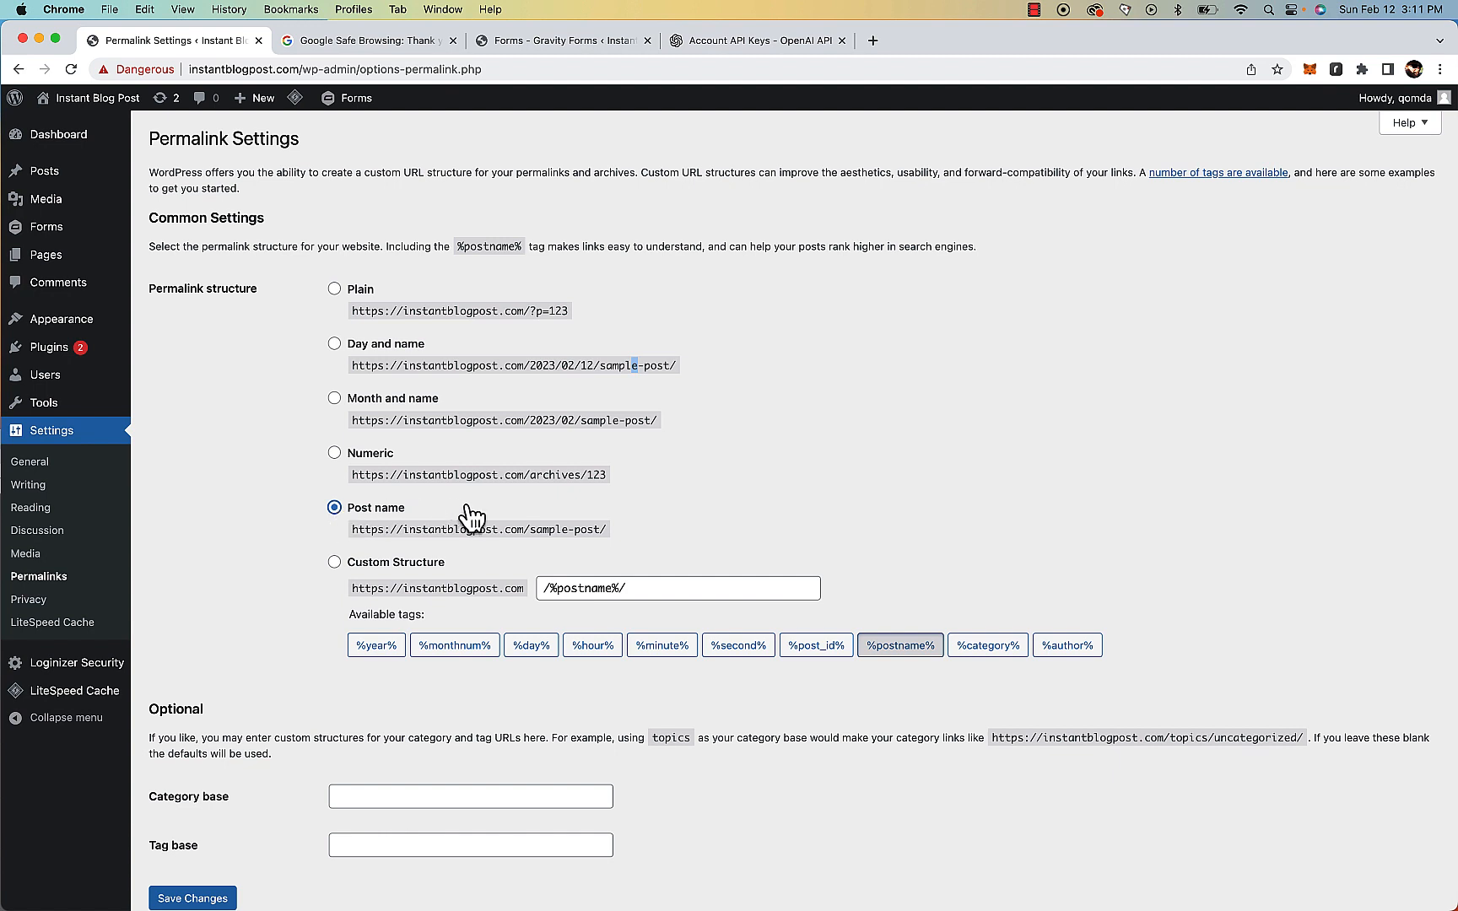
scroll(504, 686, "down", 2)
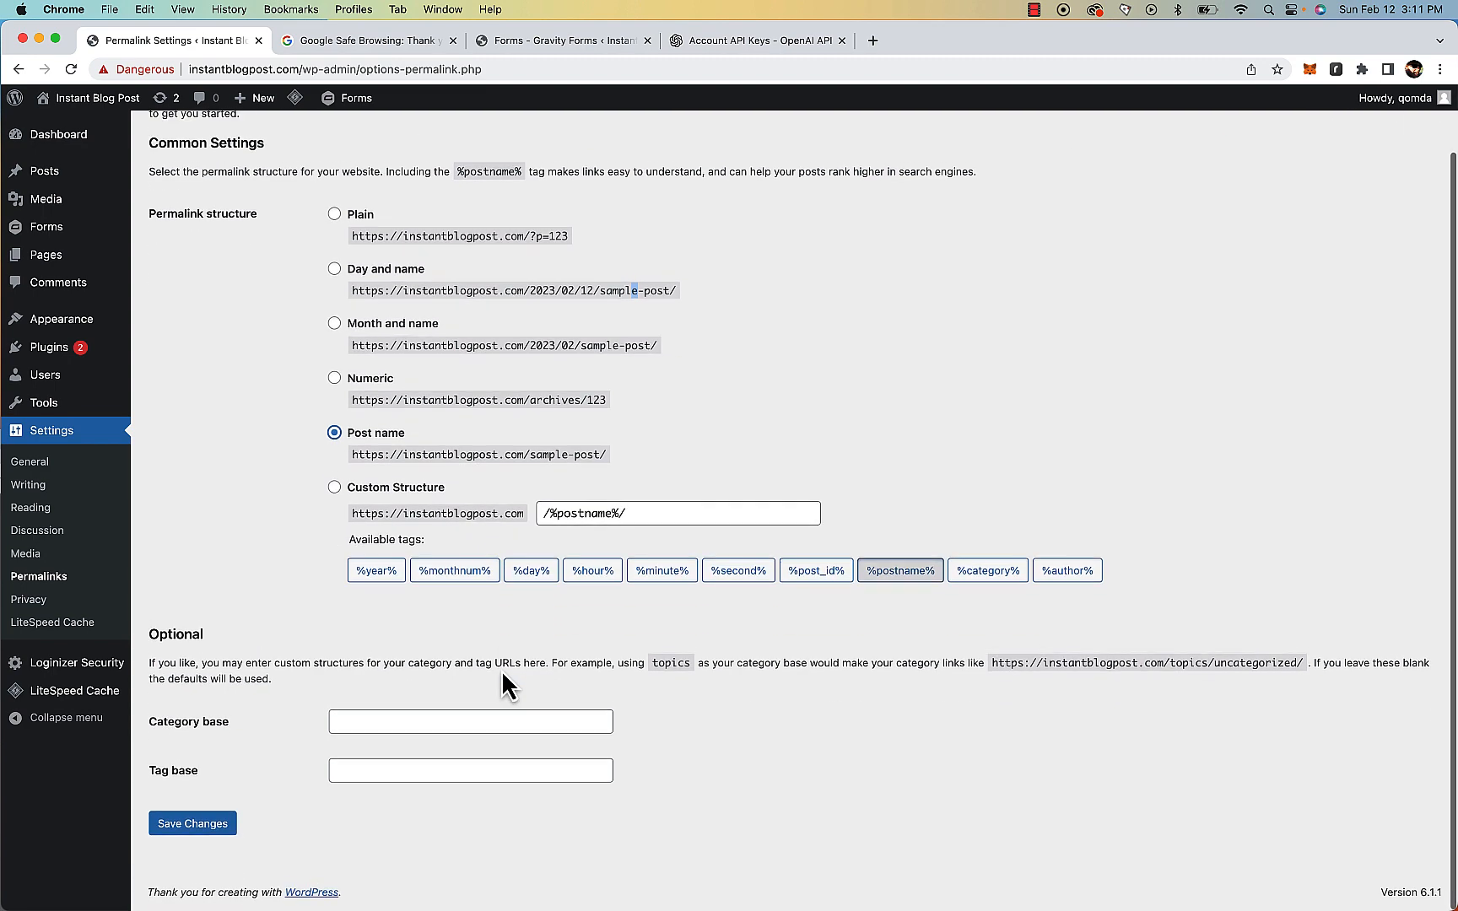
left_click(221, 829)
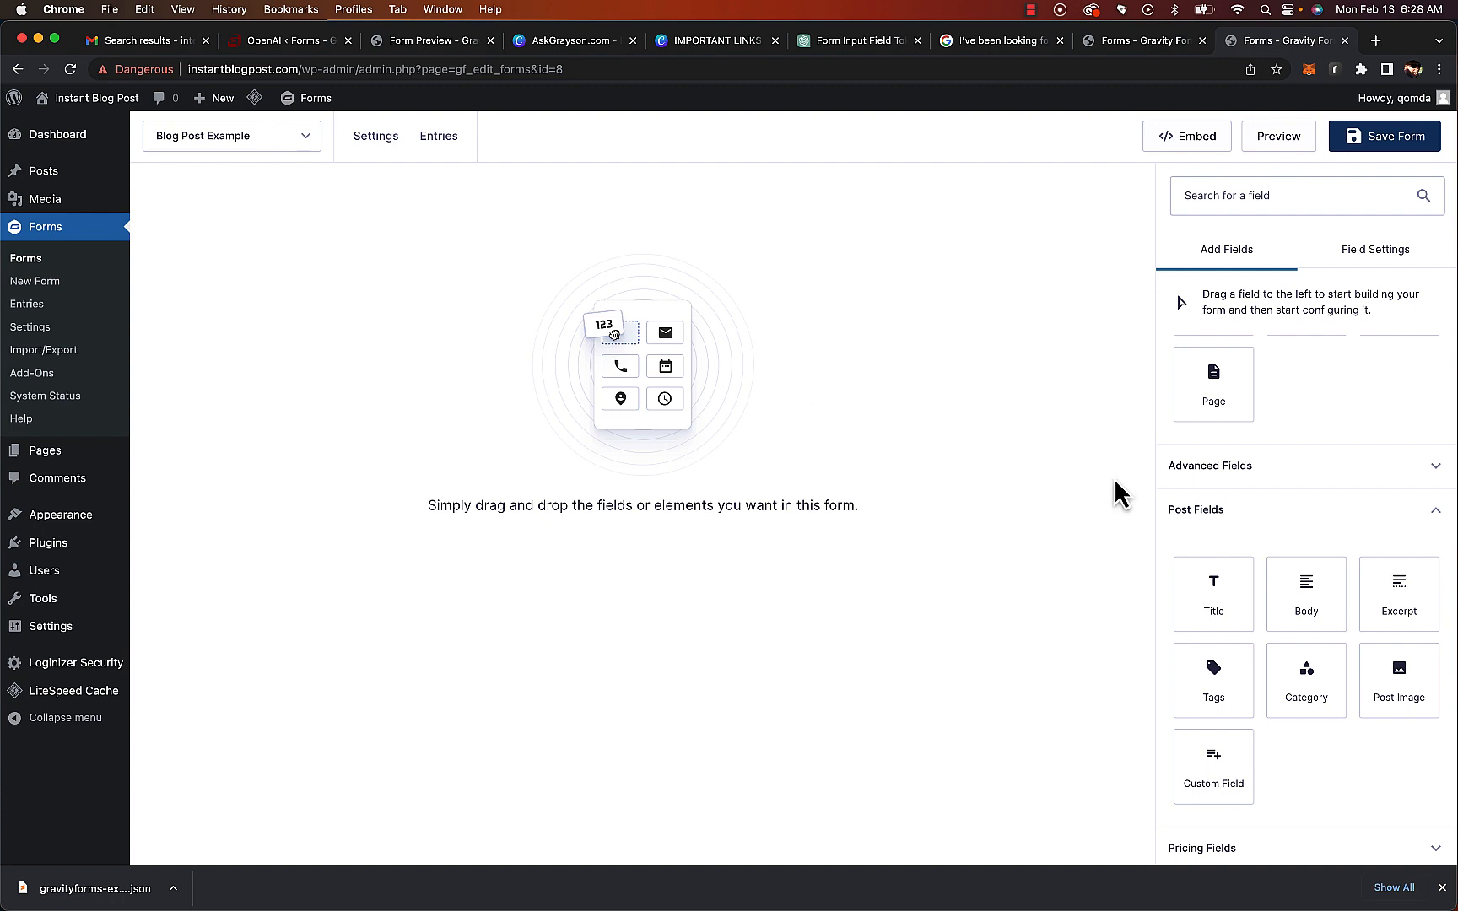
Add a Single Line Text field to the Blog Post Example form and label it Keywords
scroll(1257, 397, "up", 5)
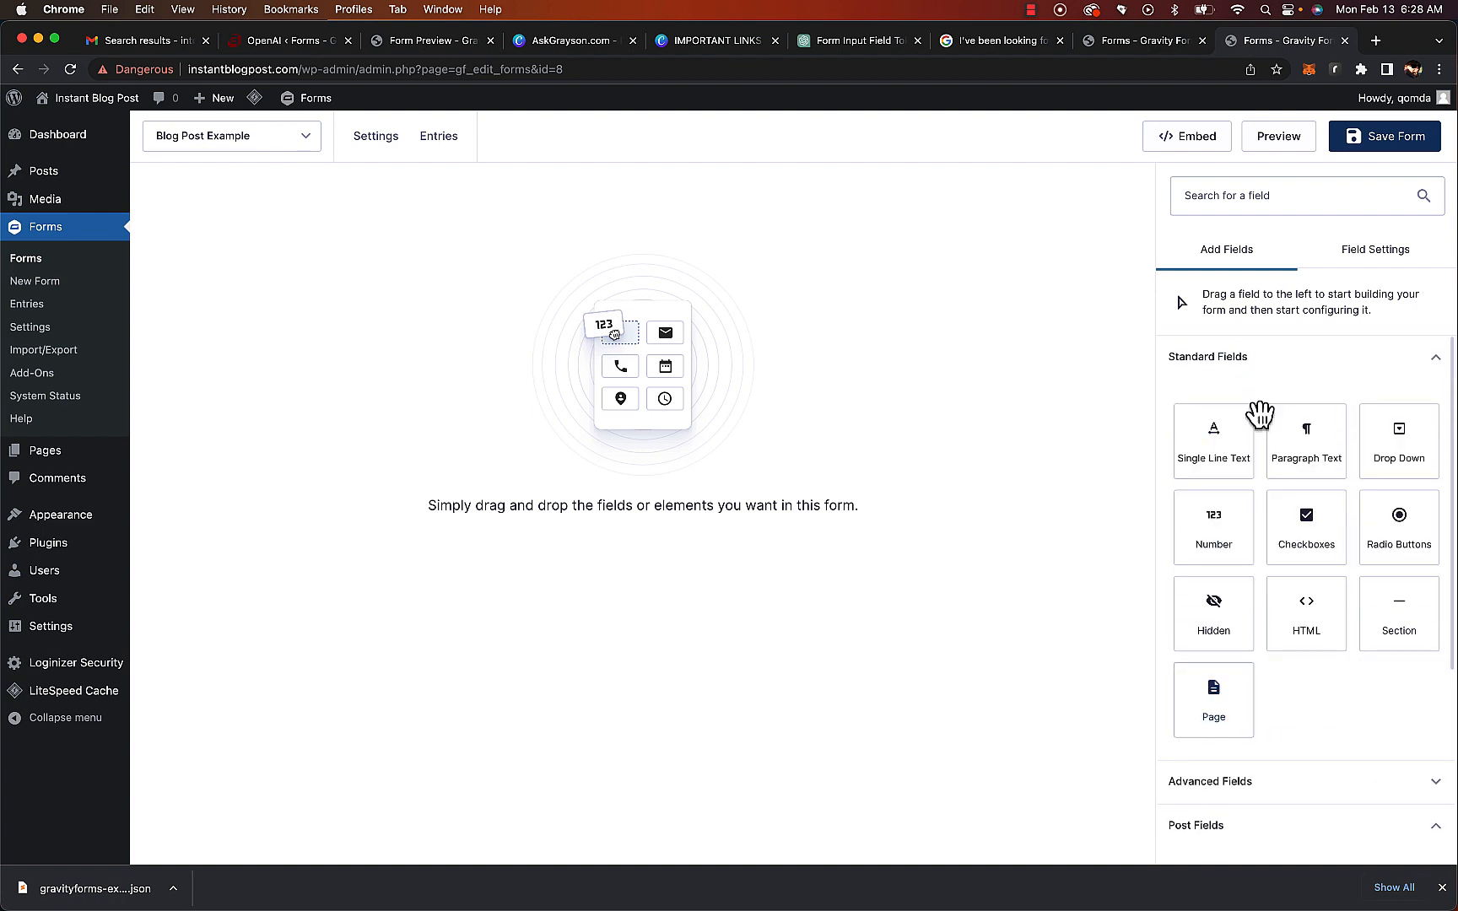
left_click_drag(1224, 459, 806, 287)
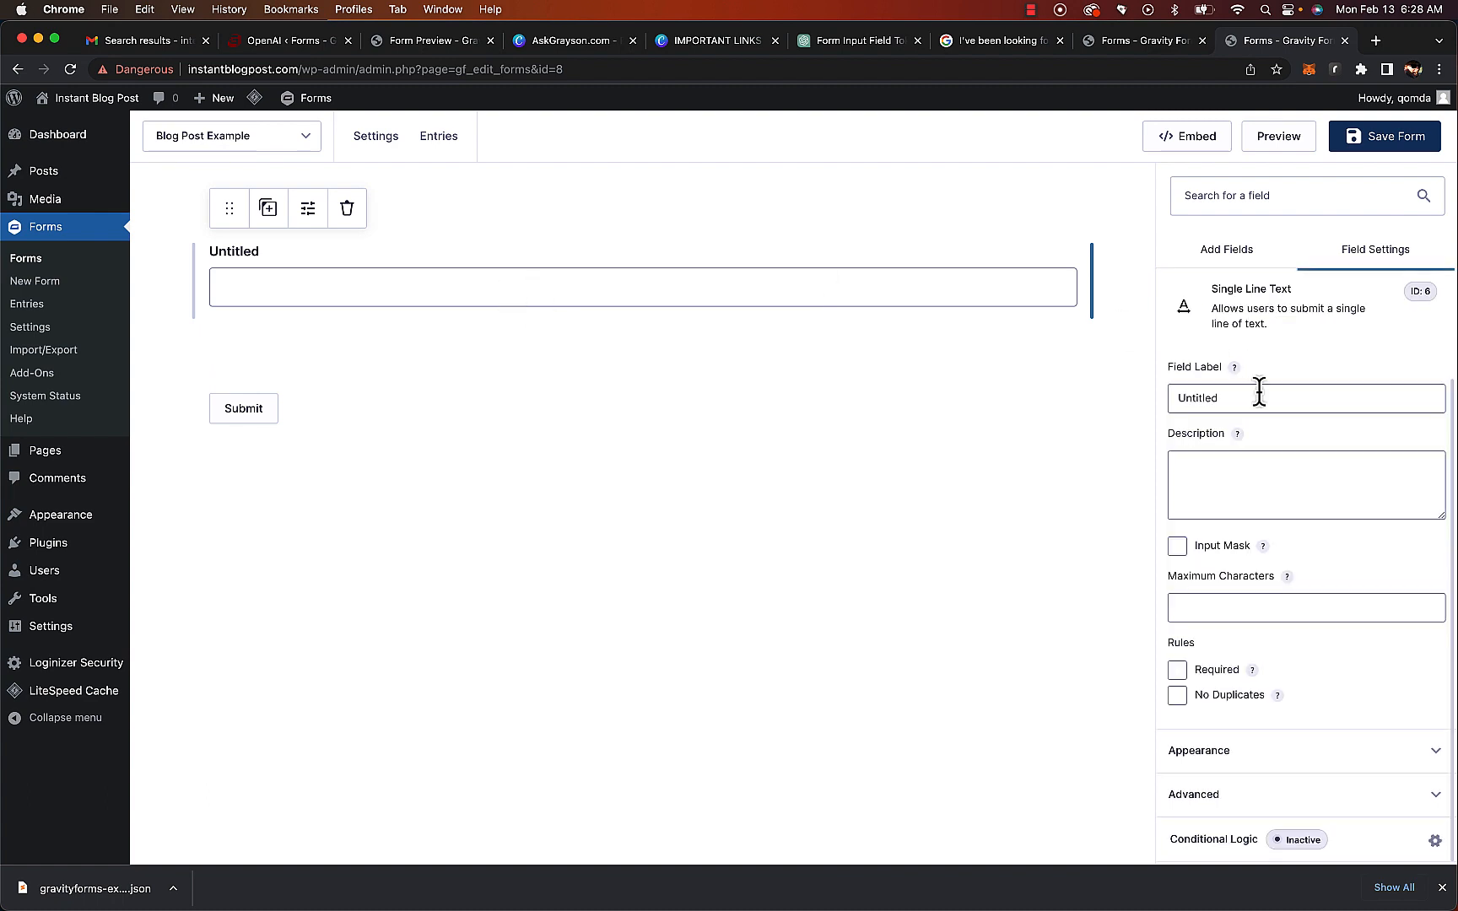
double_click(1257, 393)
type("Keywpr")
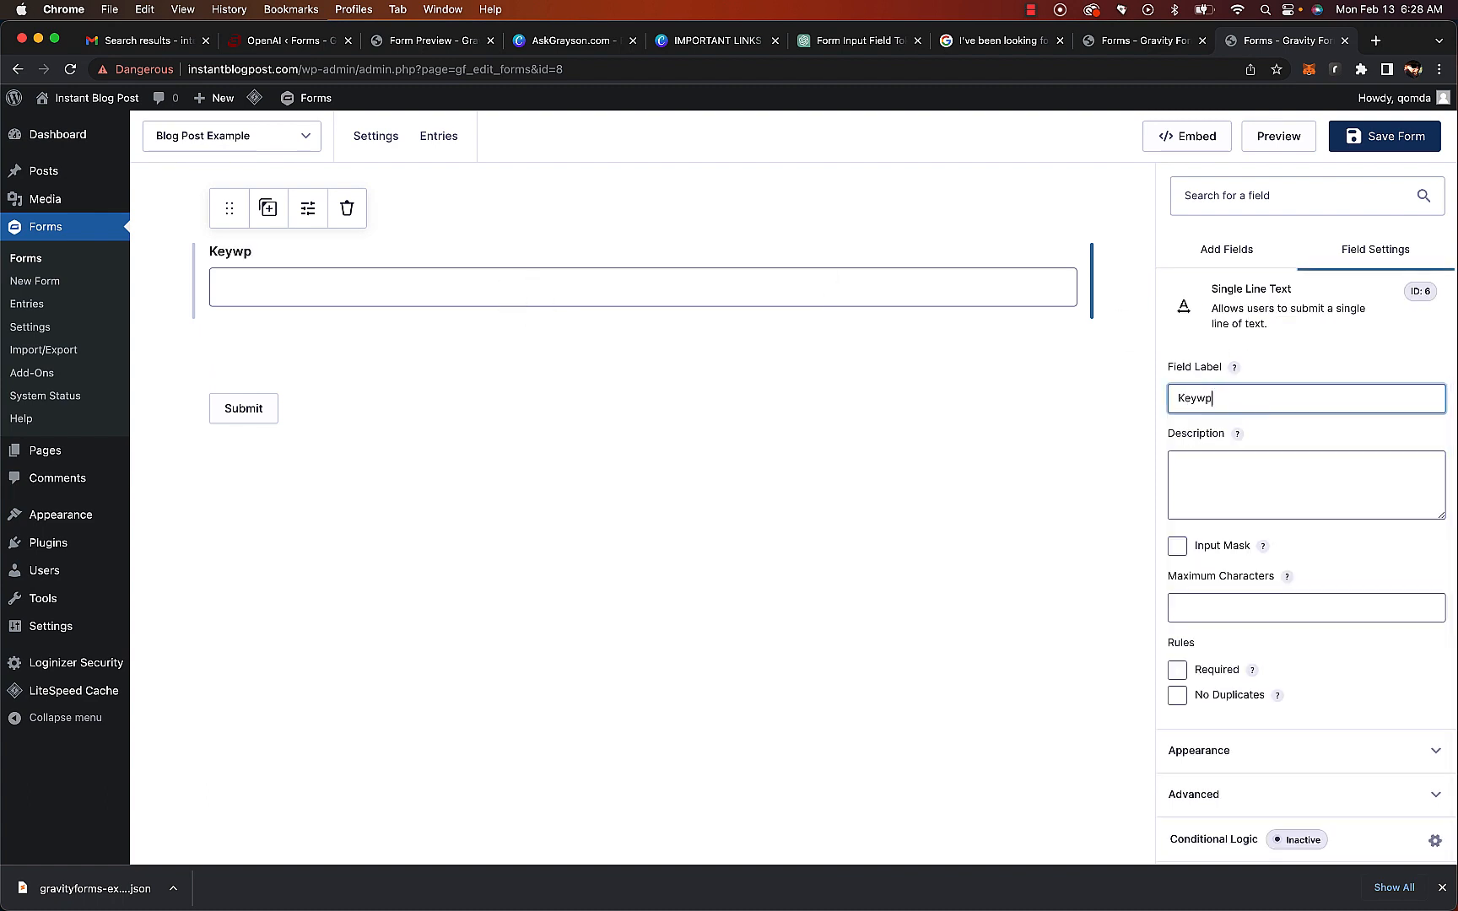
key("BackSpace")
type("ords")
Duplicate the Keywords field and relabel the copy Target Audience
left_click(269, 209)
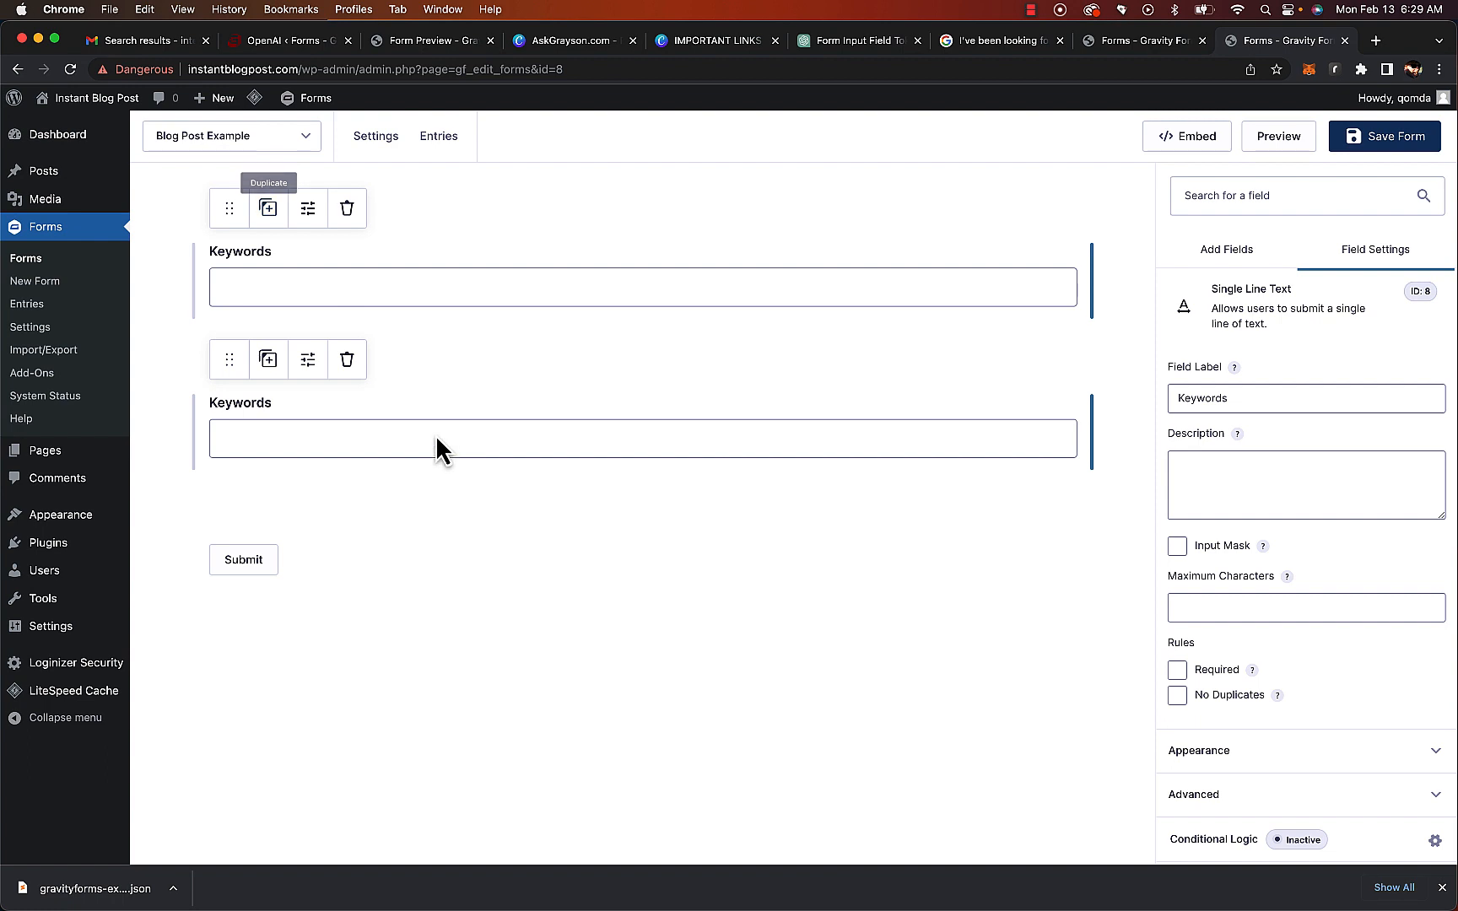
double_click(1334, 398)
type("Target Audience")
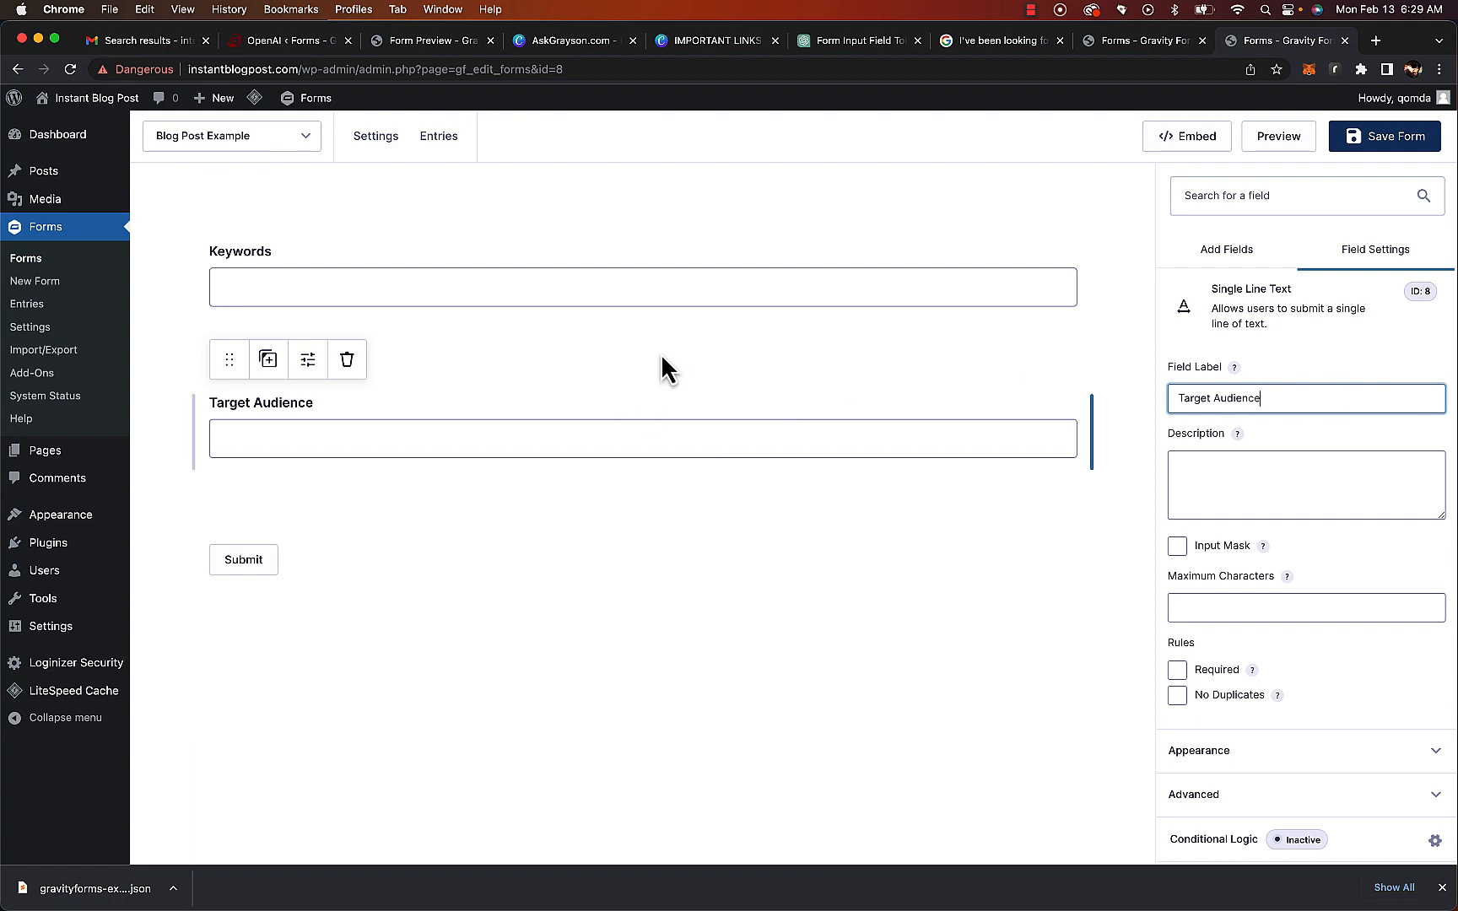
Duplicate the Target Audience field and relabel the copy Purpose
left_click(269, 363)
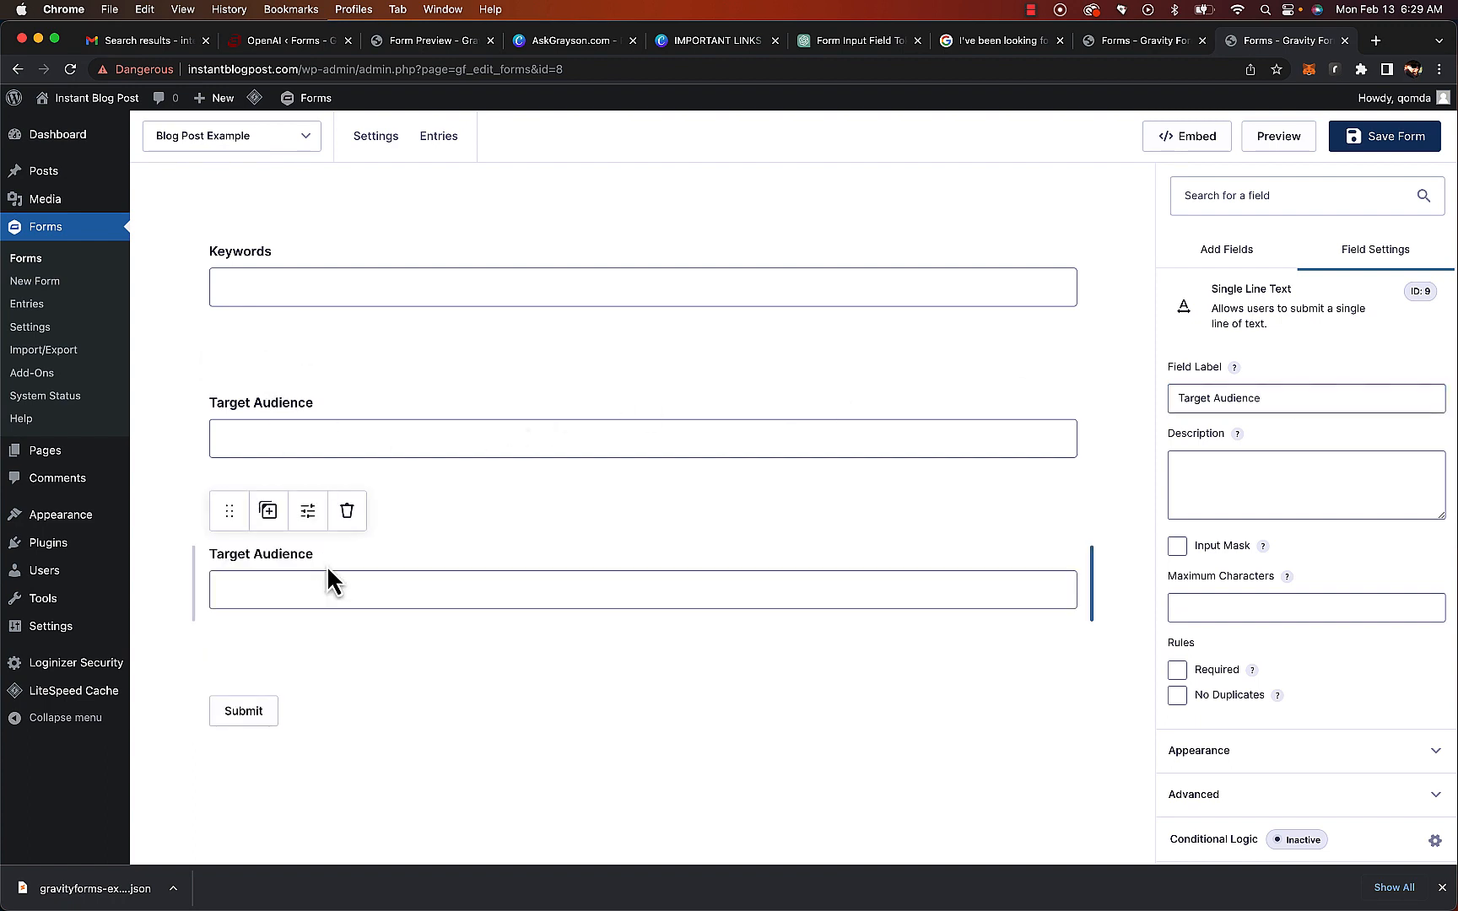
double_click(1285, 400)
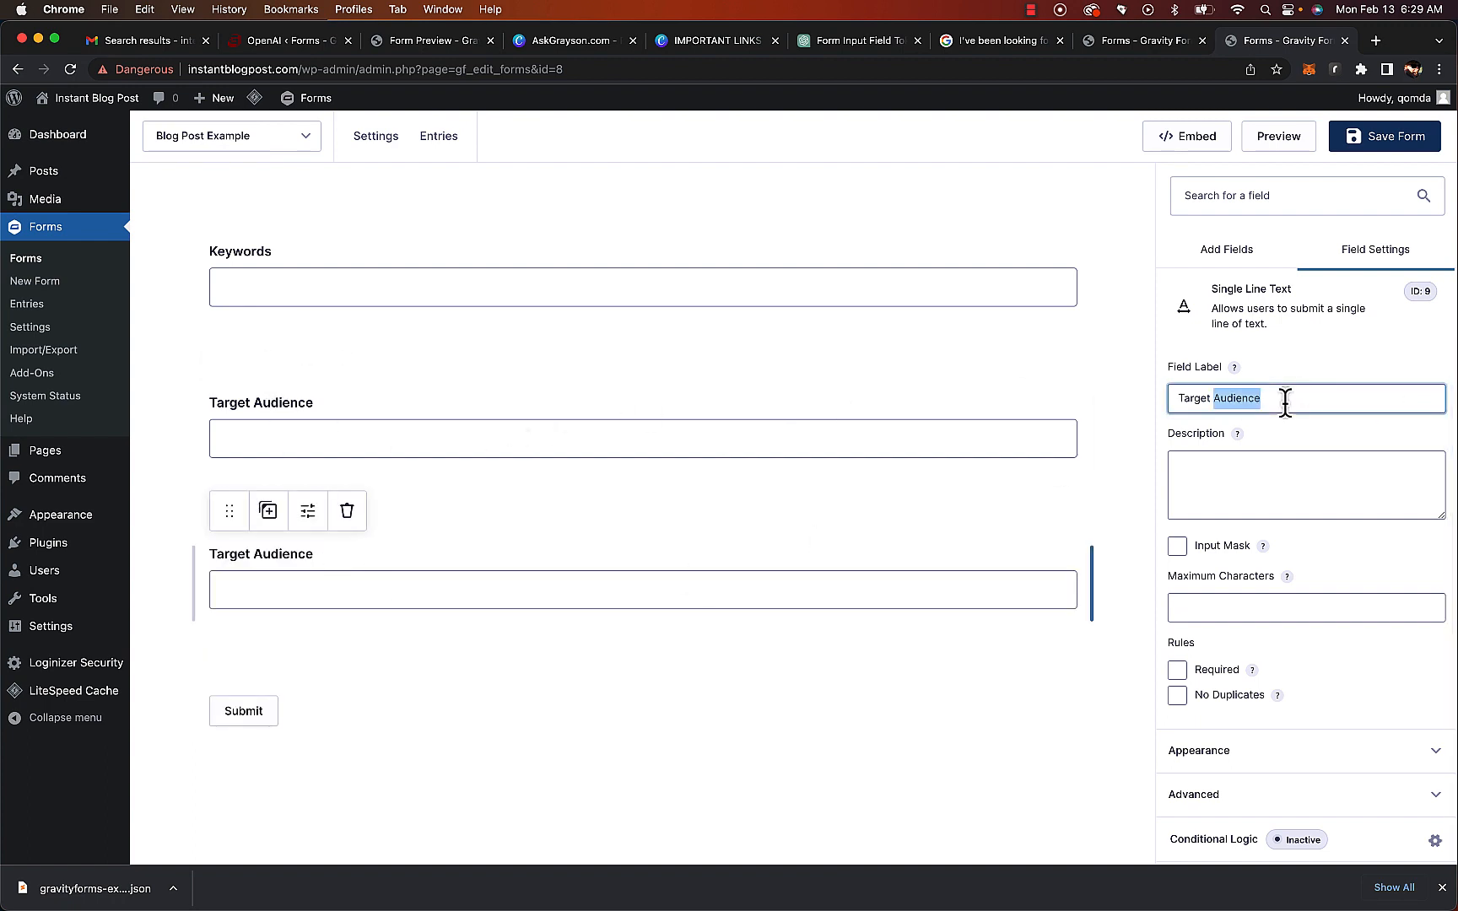
triple_click(1284, 400)
type("Purpose")
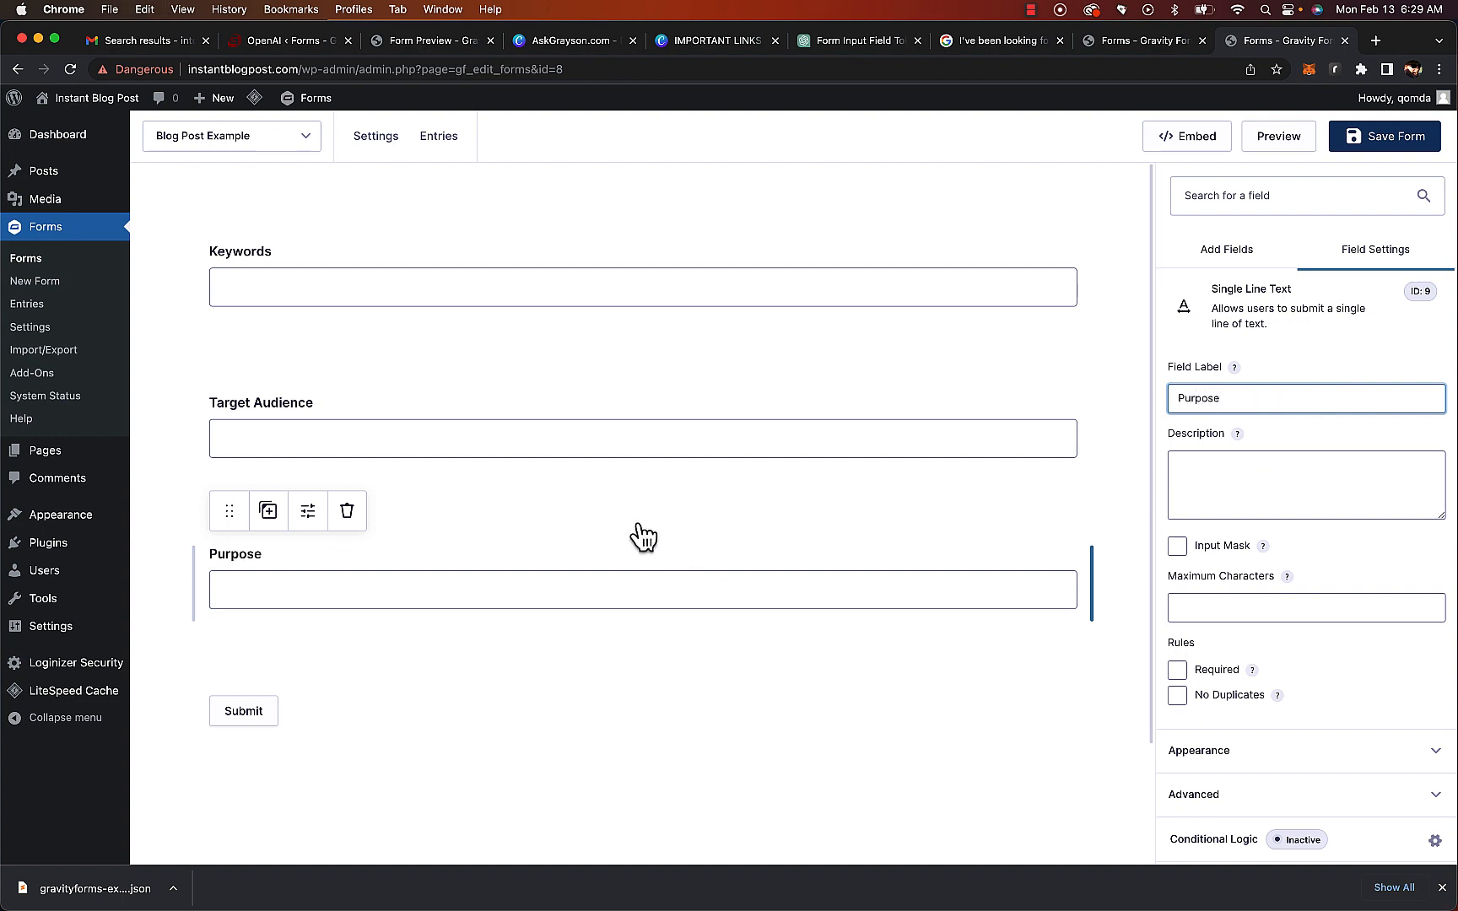
left_click(405, 582)
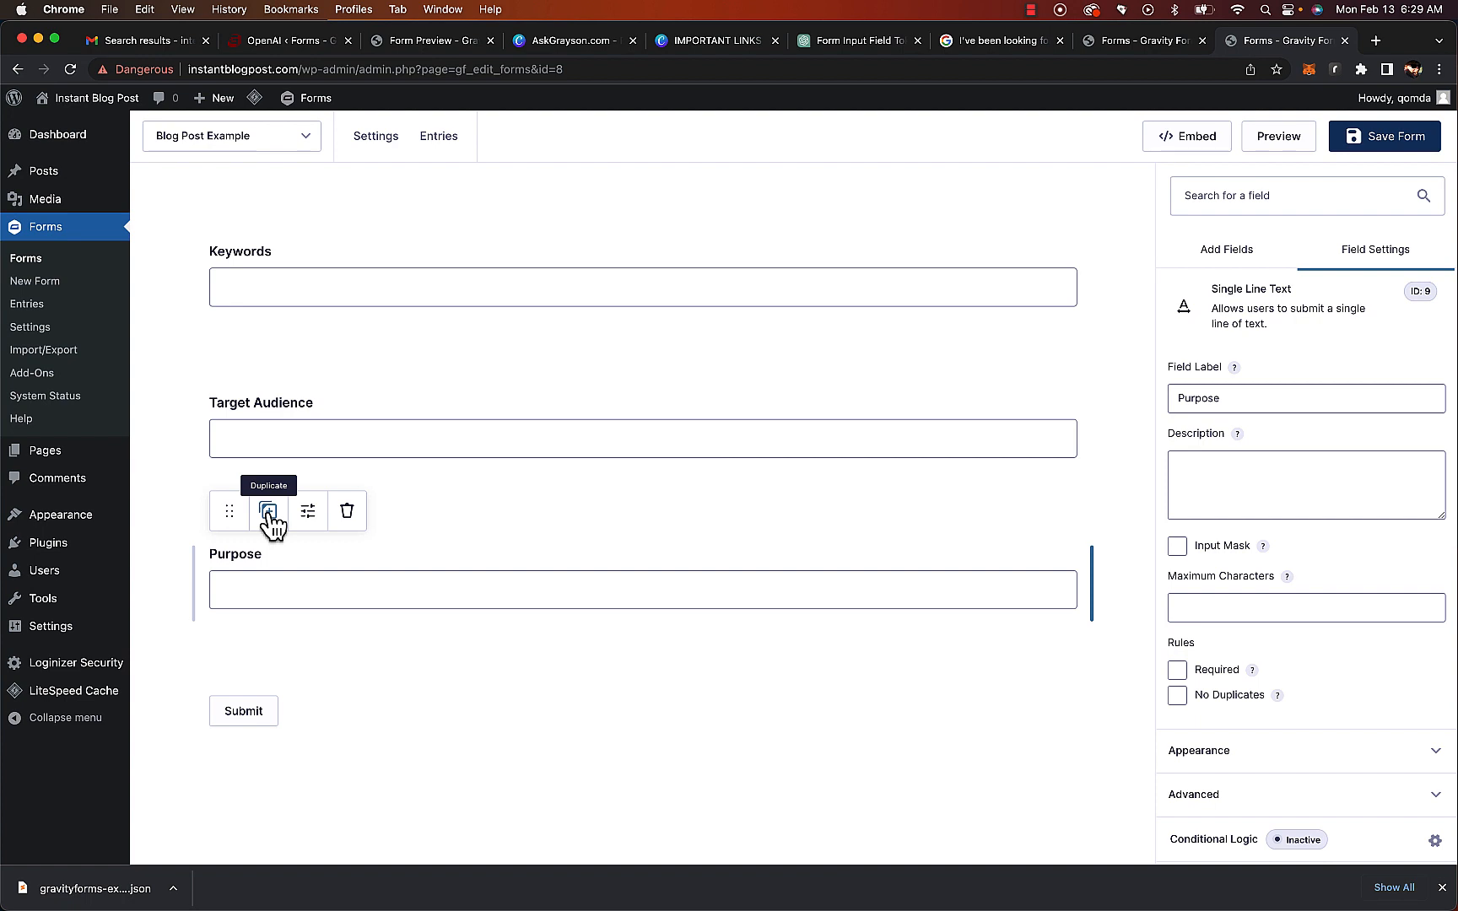
Duplicate the Purpose field and relabel the copy Length
left_click(270, 517)
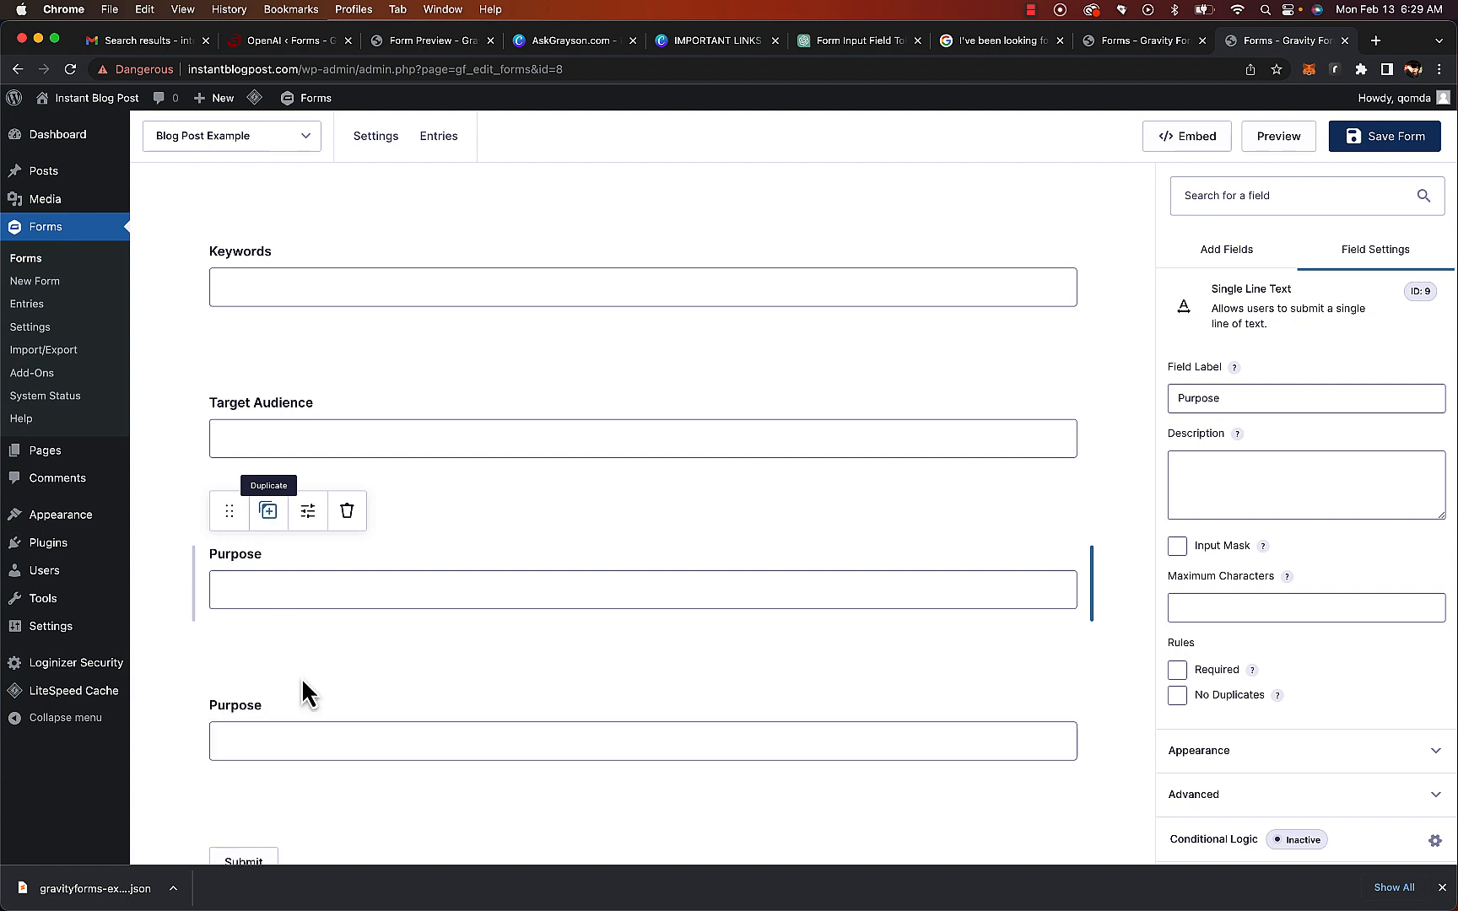
double_click(1226, 400)
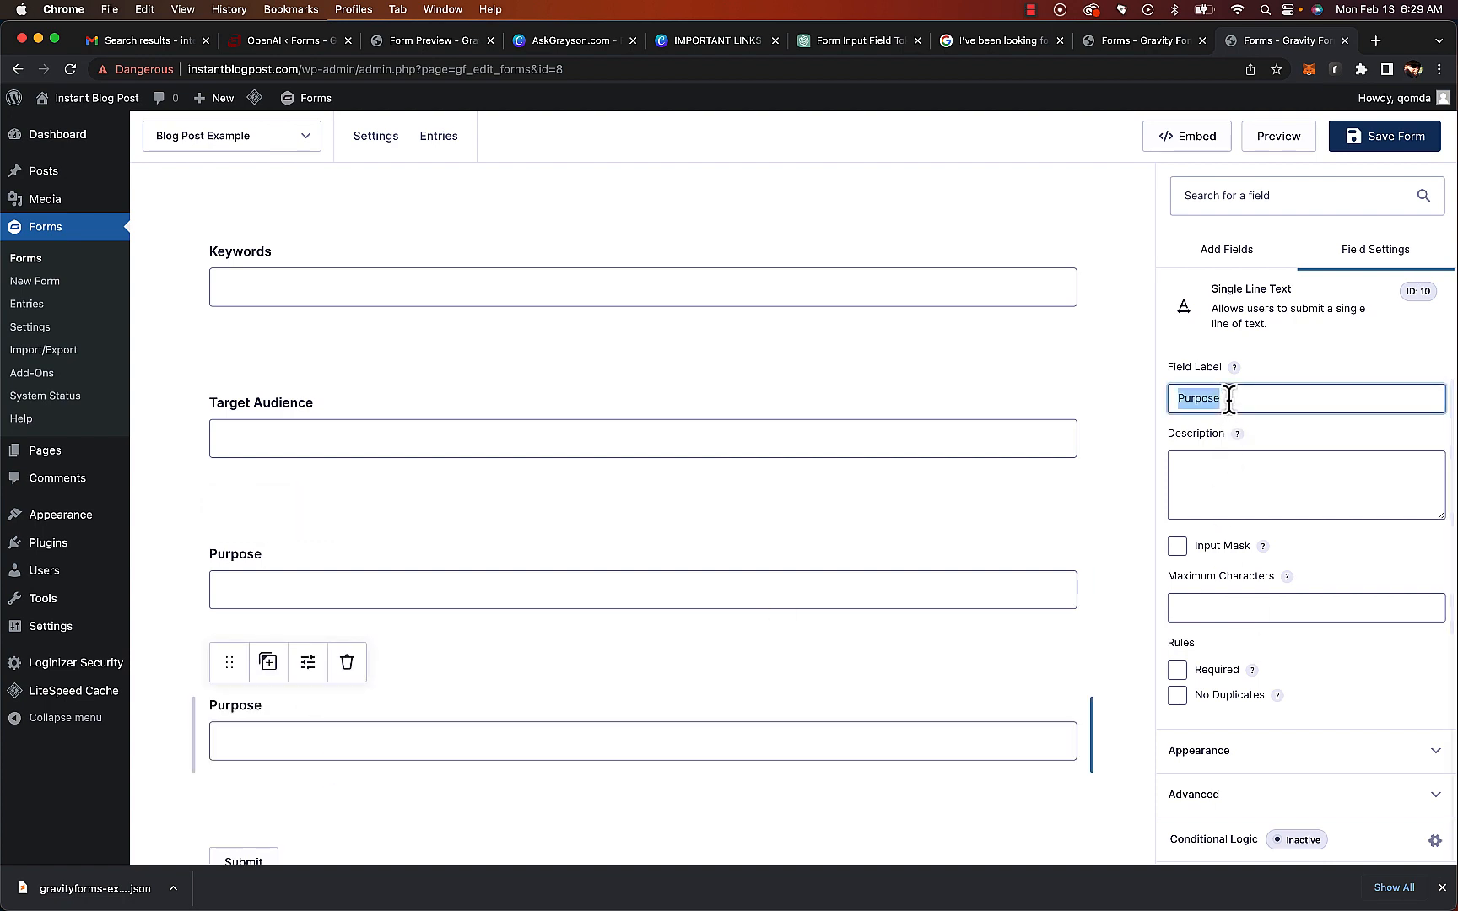
type("Length")
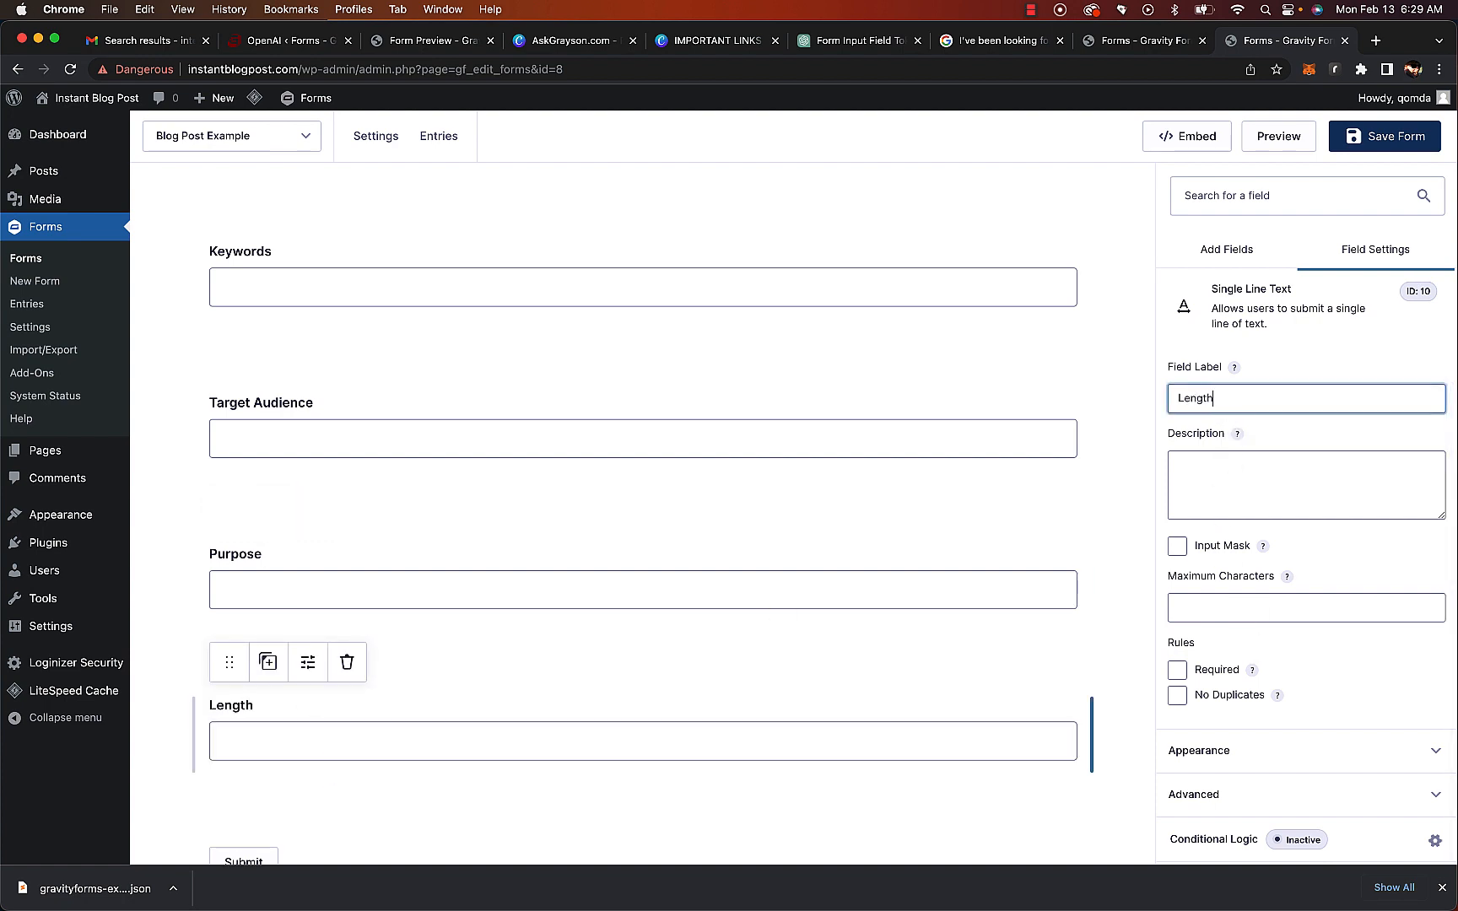
Duplicate the Length field and relabel the copy Tone
left_click(268, 662)
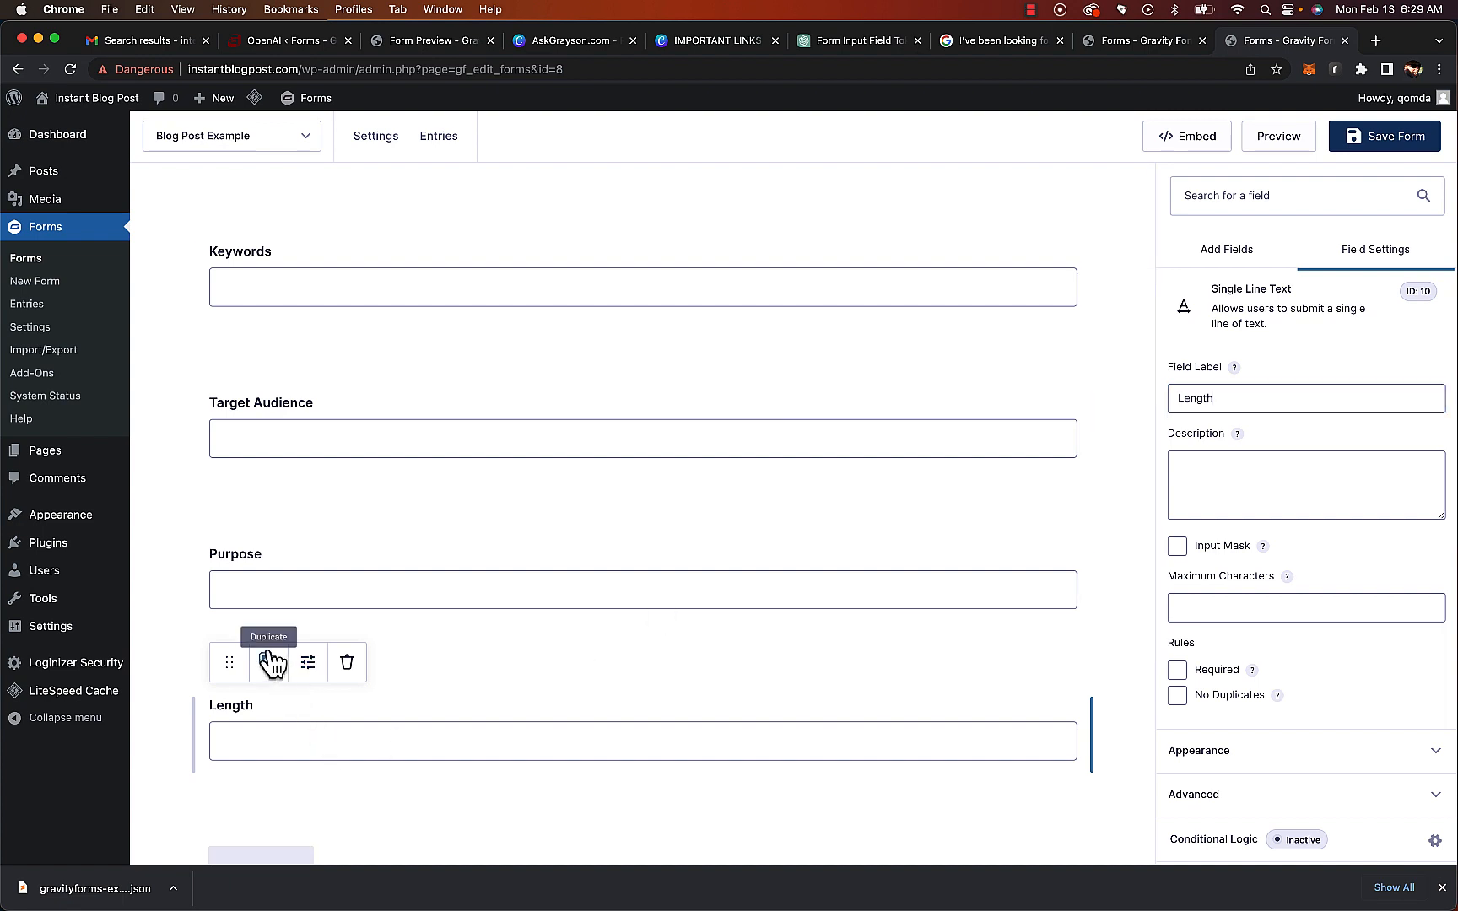
double_click(1217, 399)
type("Tone")
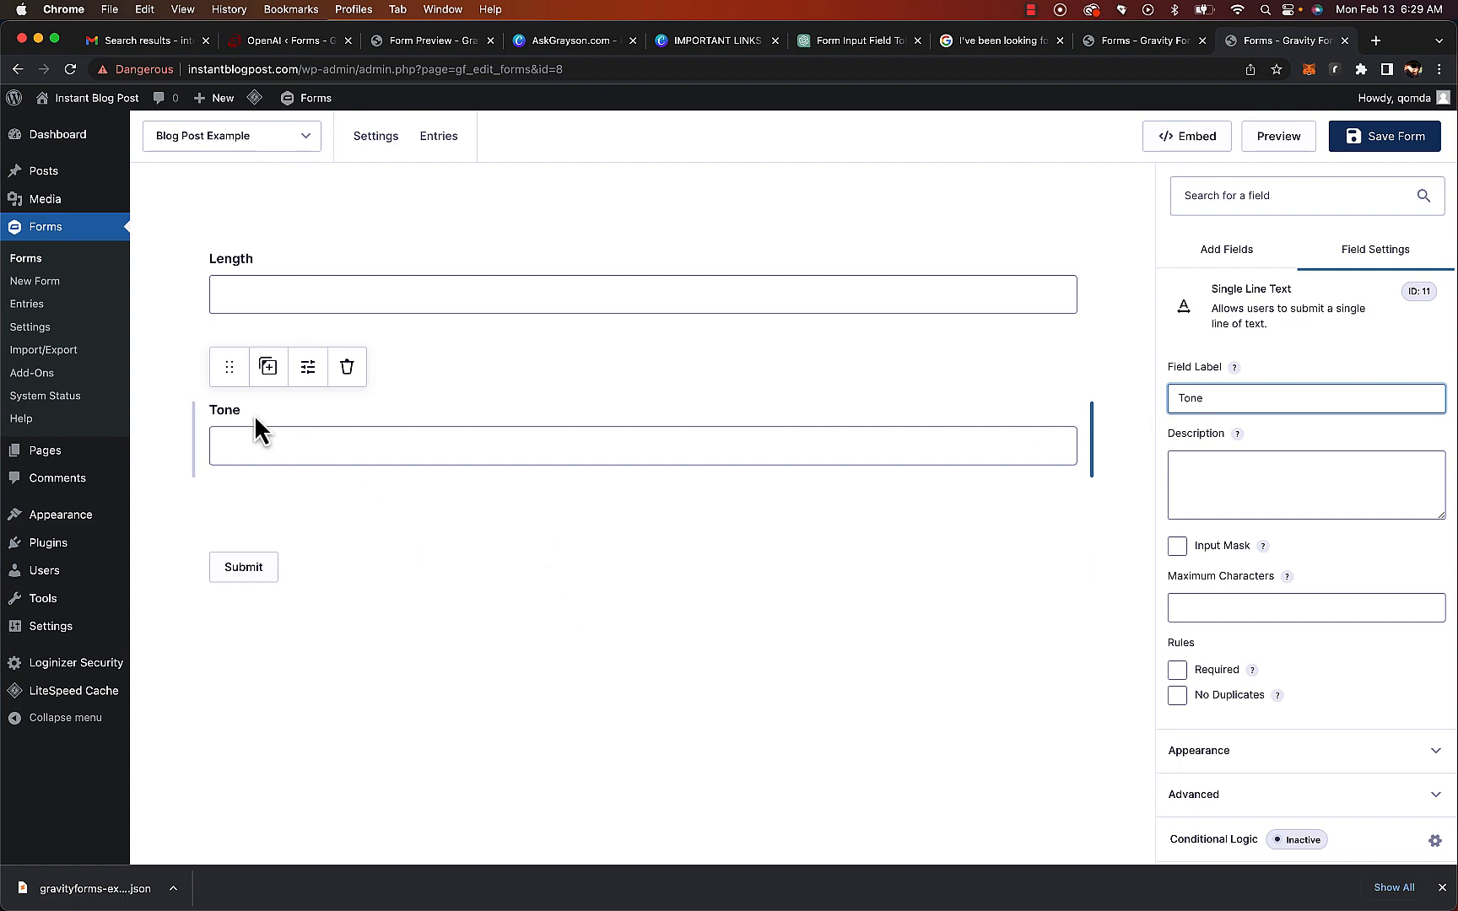
Duplicate the Tone field and relabel the copy Call to action
left_click(267, 368)
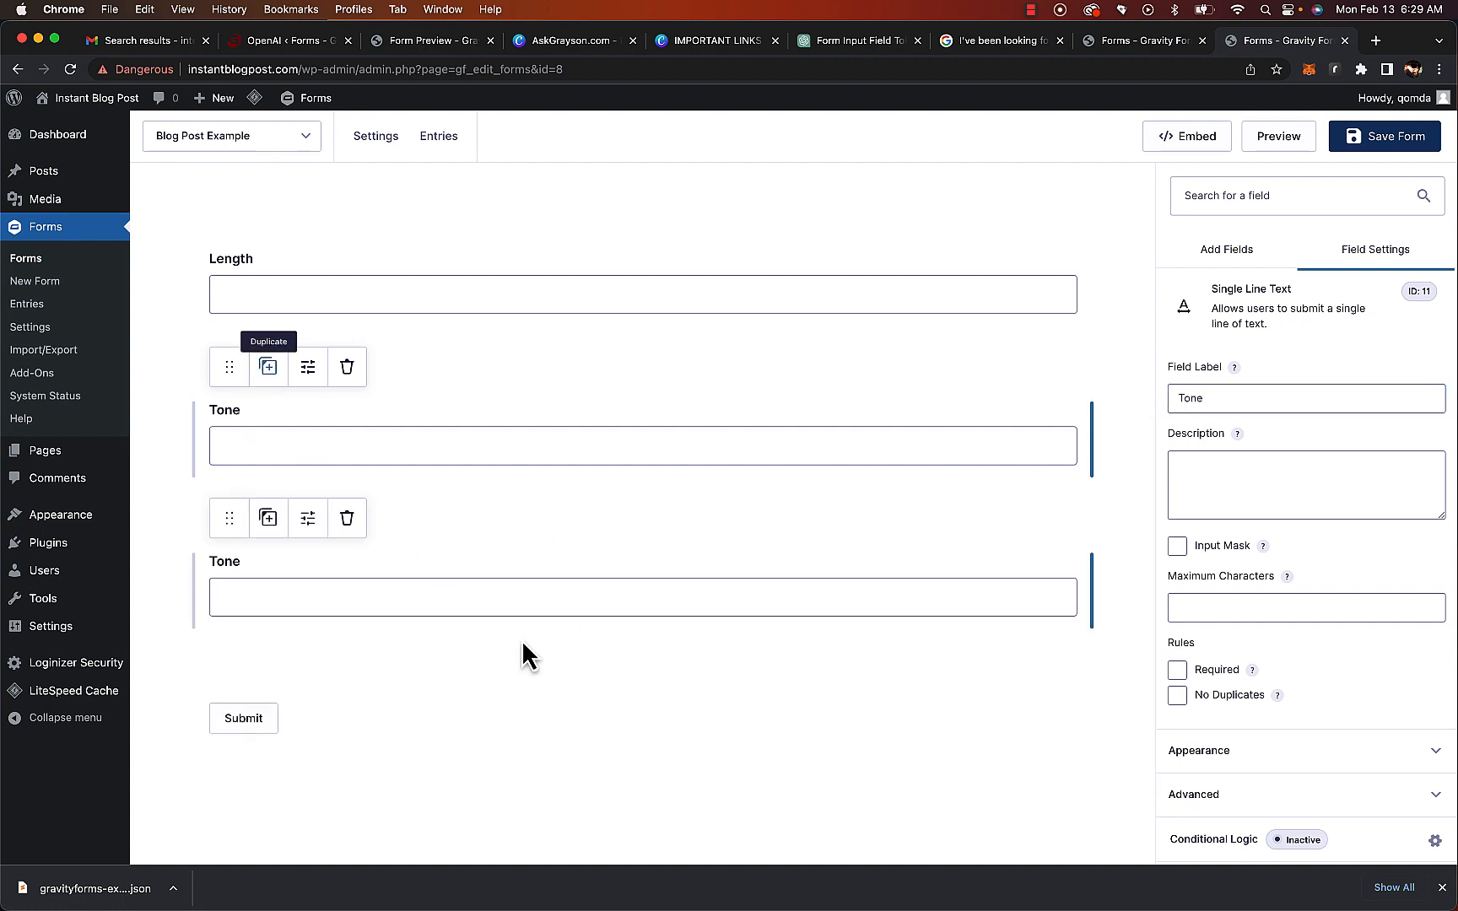
double_click(1217, 400)
type("cALL")
key("BackSpace")
key("BackSpace")
key("BackSpace")
key("BackSpace")
type("Call to action")
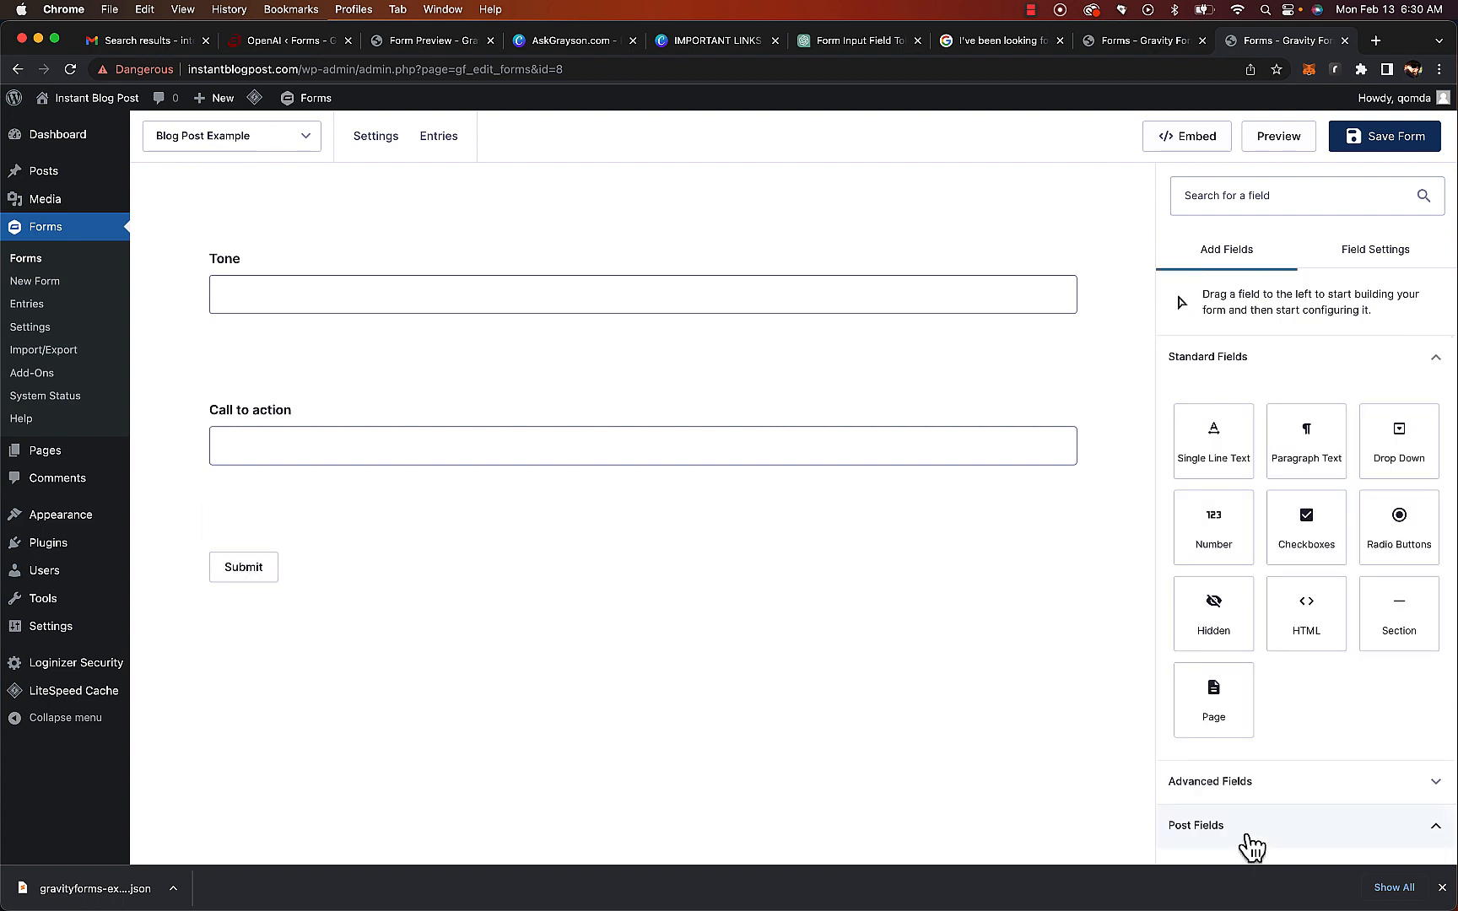
Add a Post Title post field to the form below the Call to action field
left_click(1252, 844)
scroll(1249, 844, "down", 1)
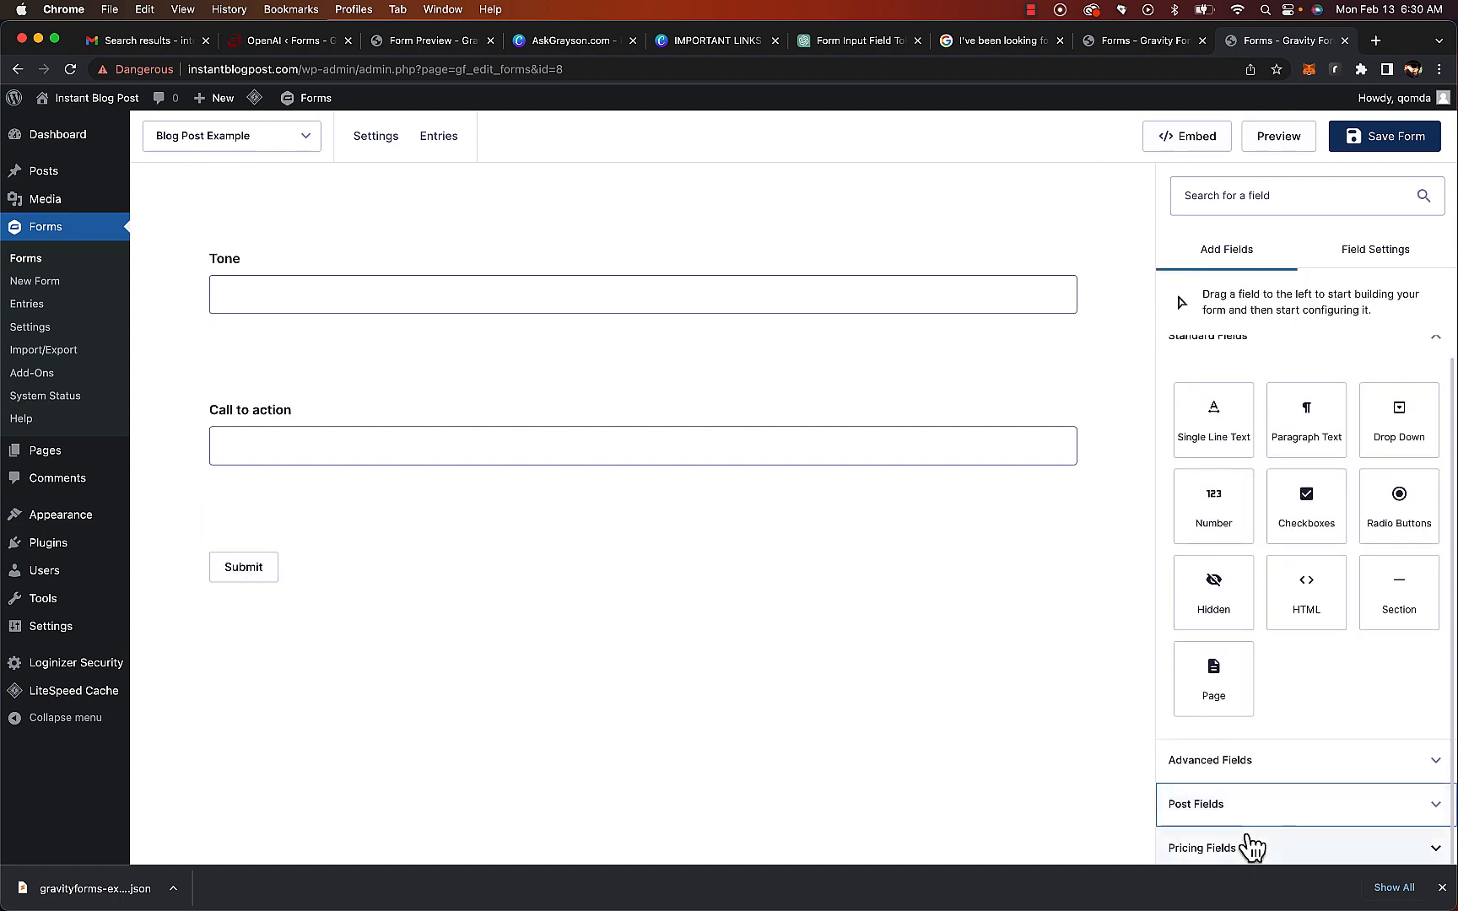
left_click(1436, 812)
scroll(1243, 418, "down", 5)
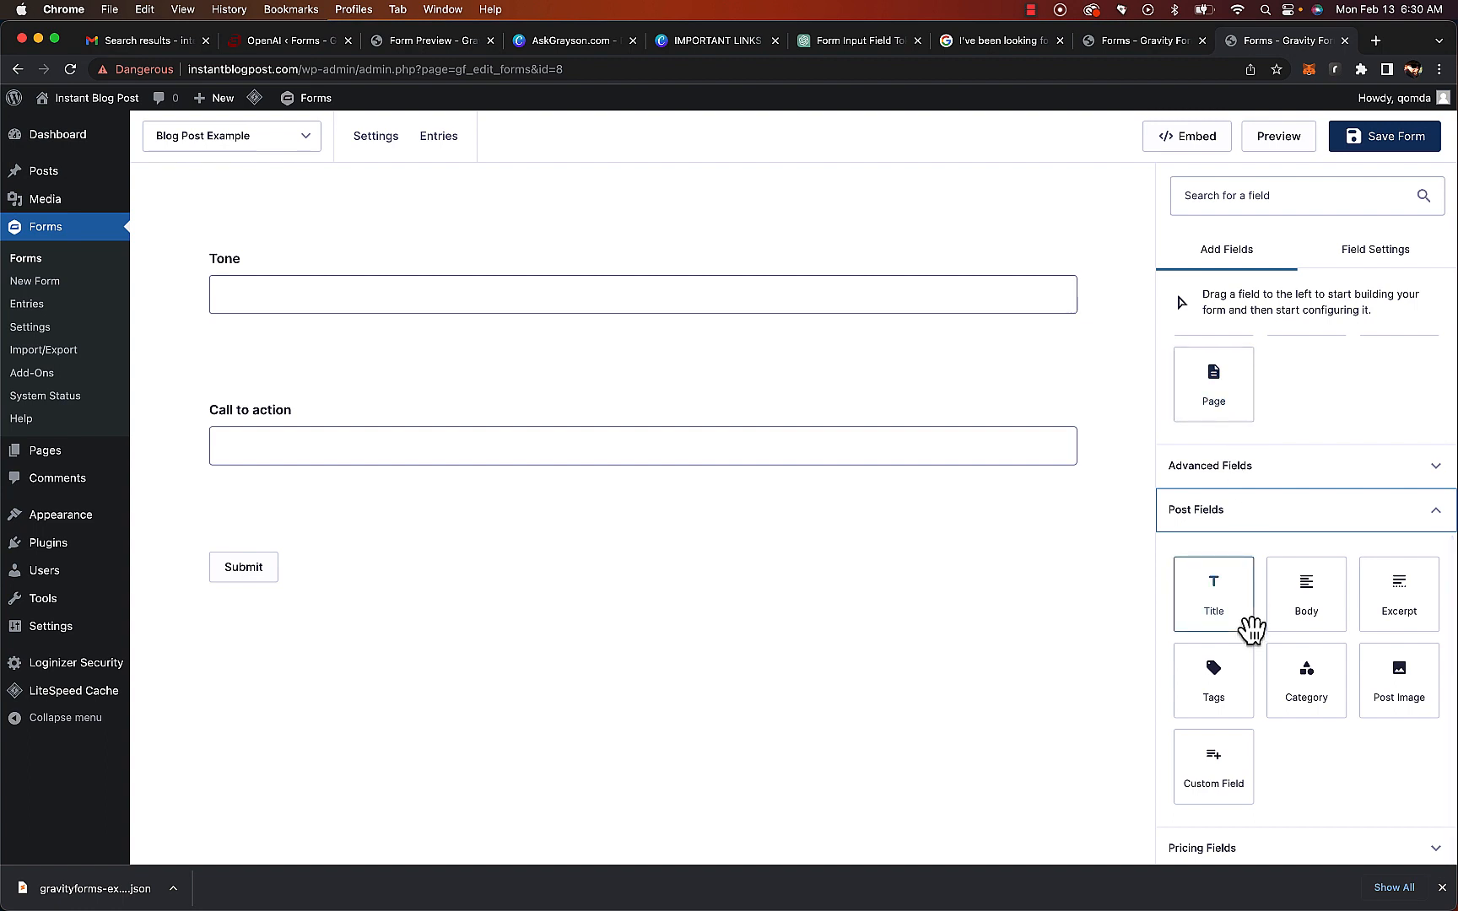
left_click_drag(1234, 616, 762, 561)
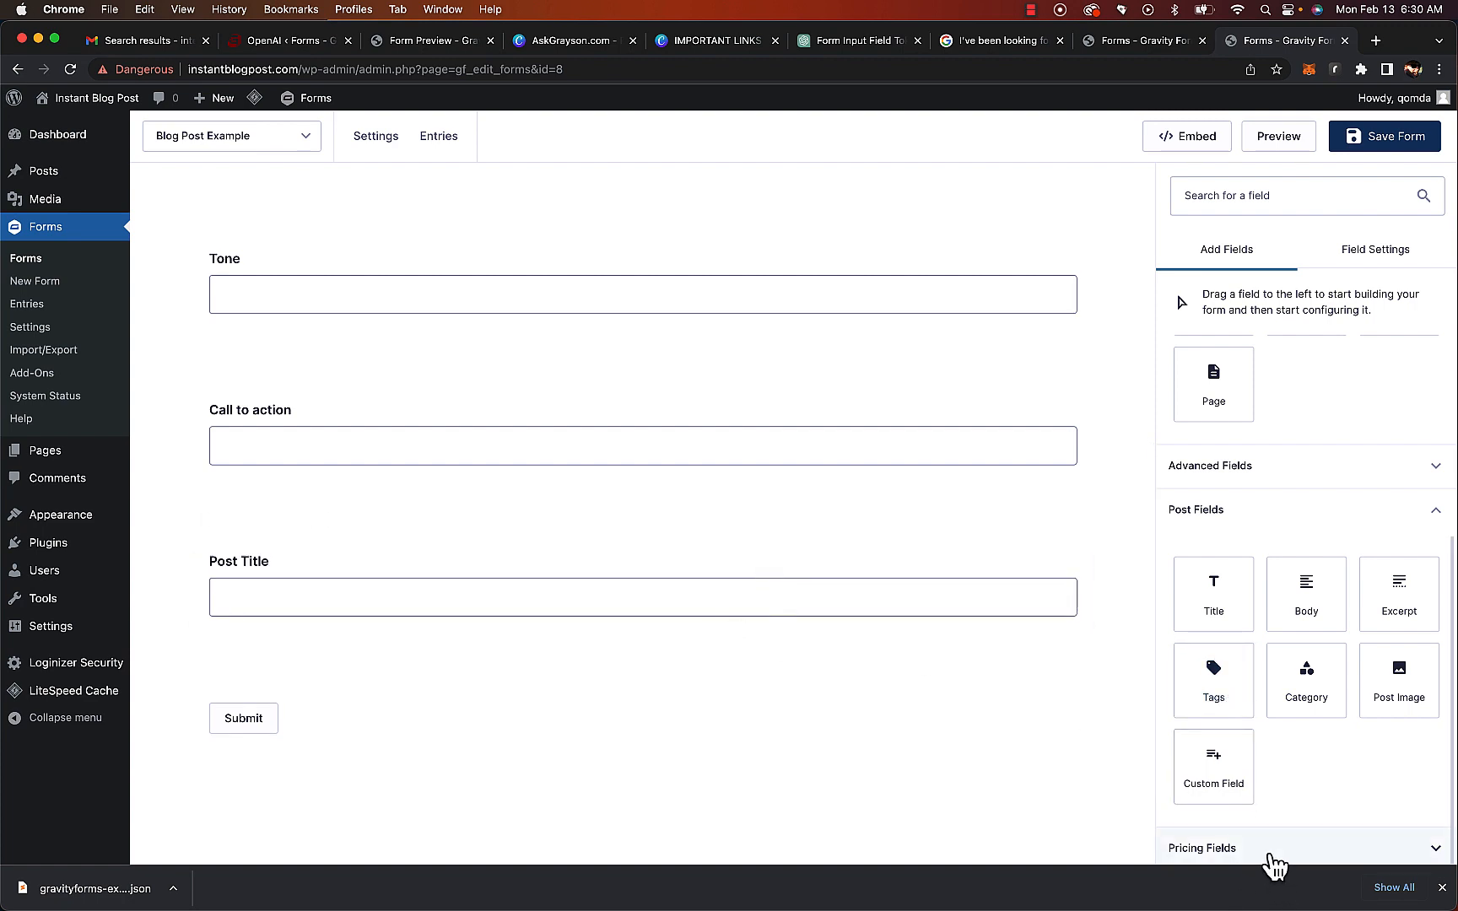
Set the Post Title field's visibility to Hidden
left_click(1255, 466)
scroll(1266, 664, "down", 5)
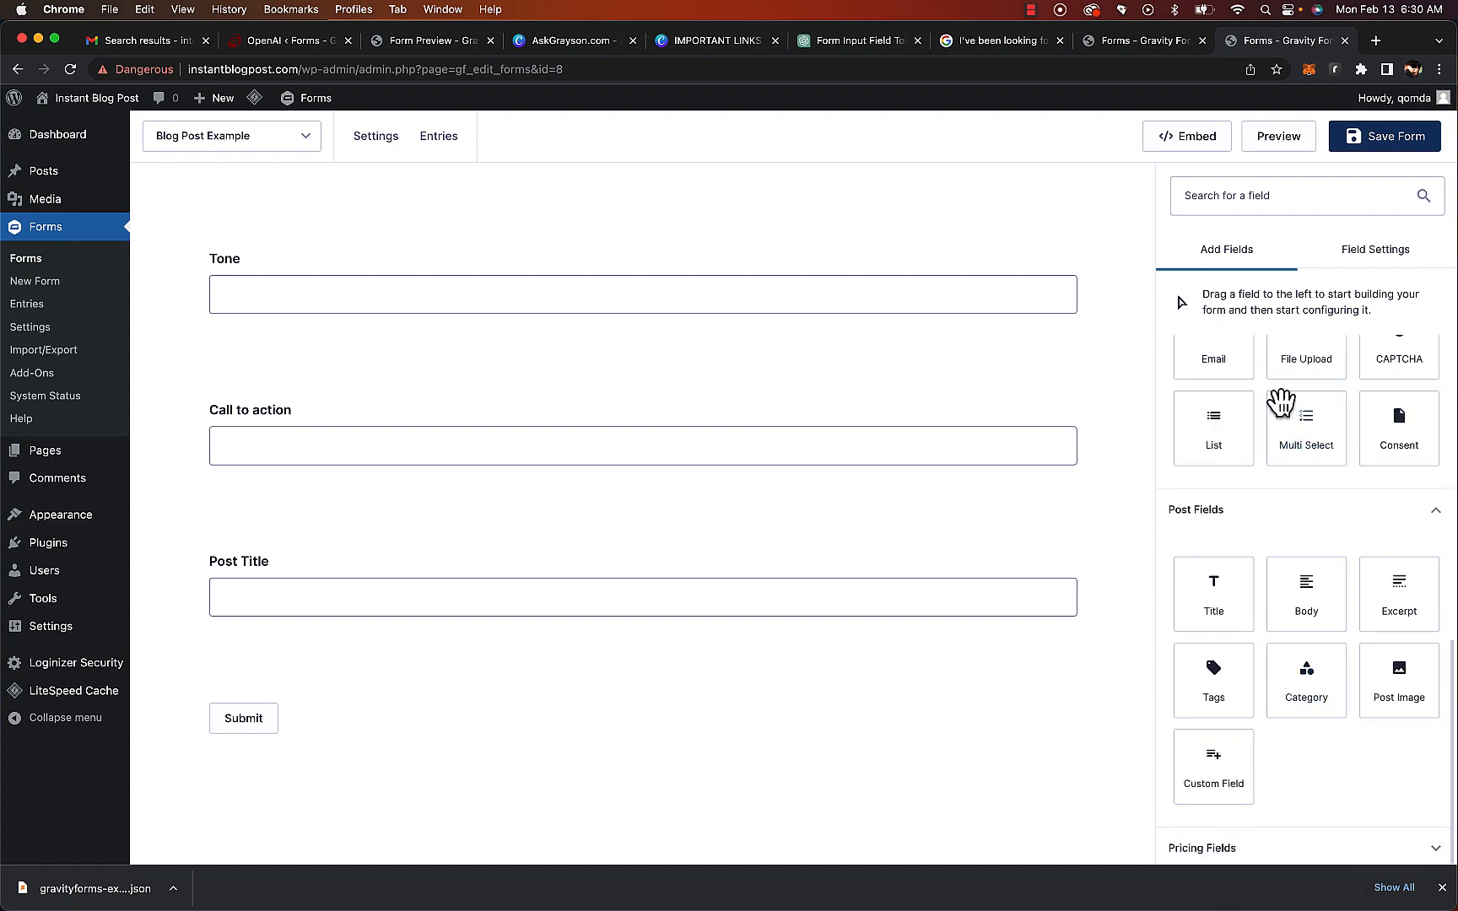
left_click(583, 603)
scroll(1224, 818, "down", 4)
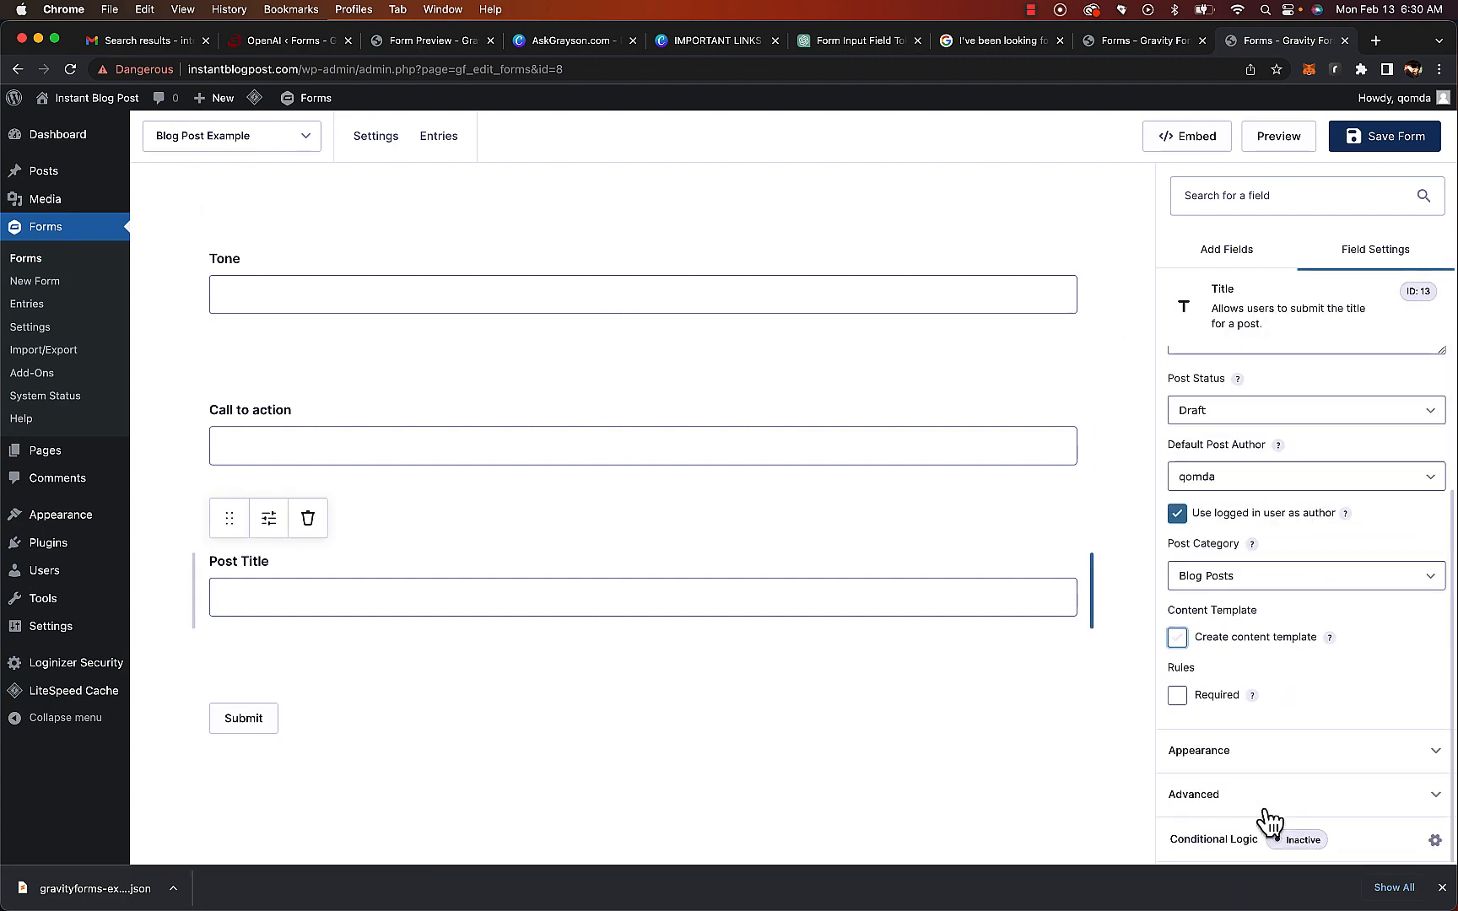
left_click(1257, 812)
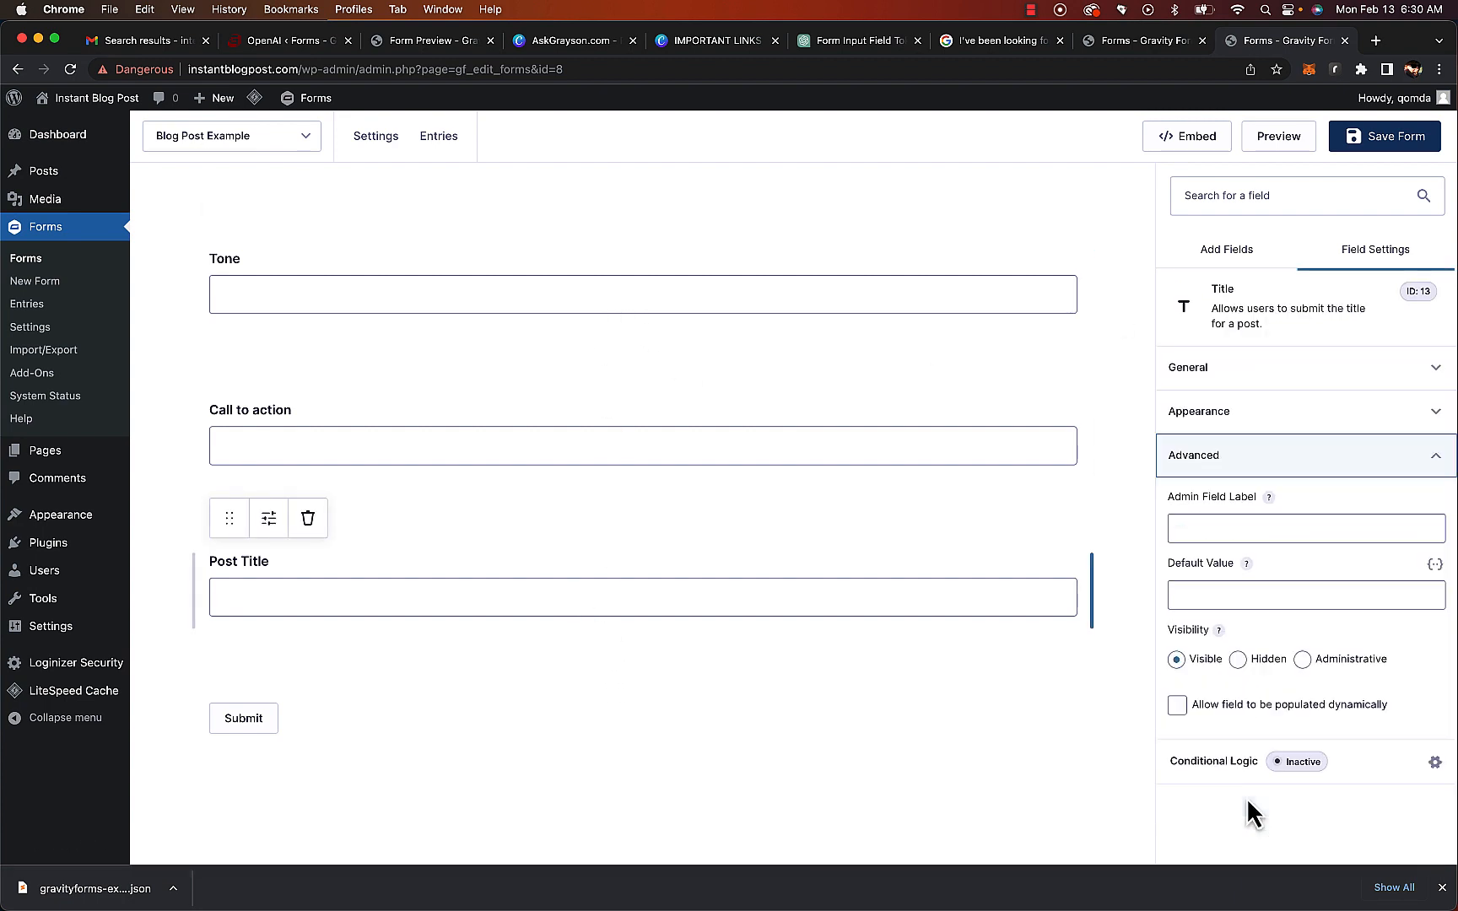
left_click(1238, 660)
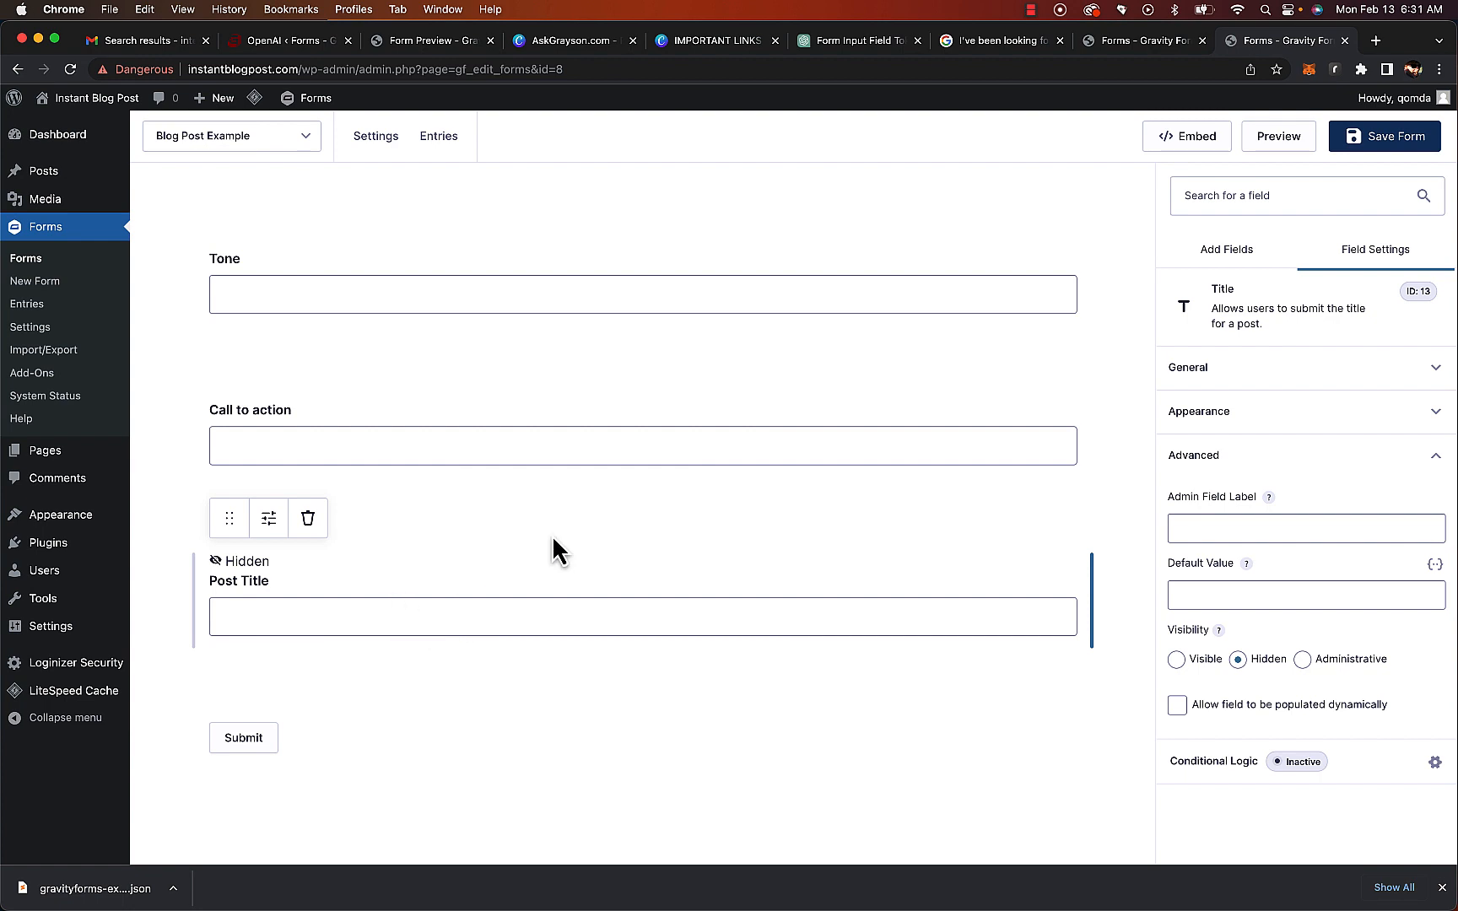
Add a Post Body post field below Post Title and set its visibility to Hidden
left_click(1250, 263)
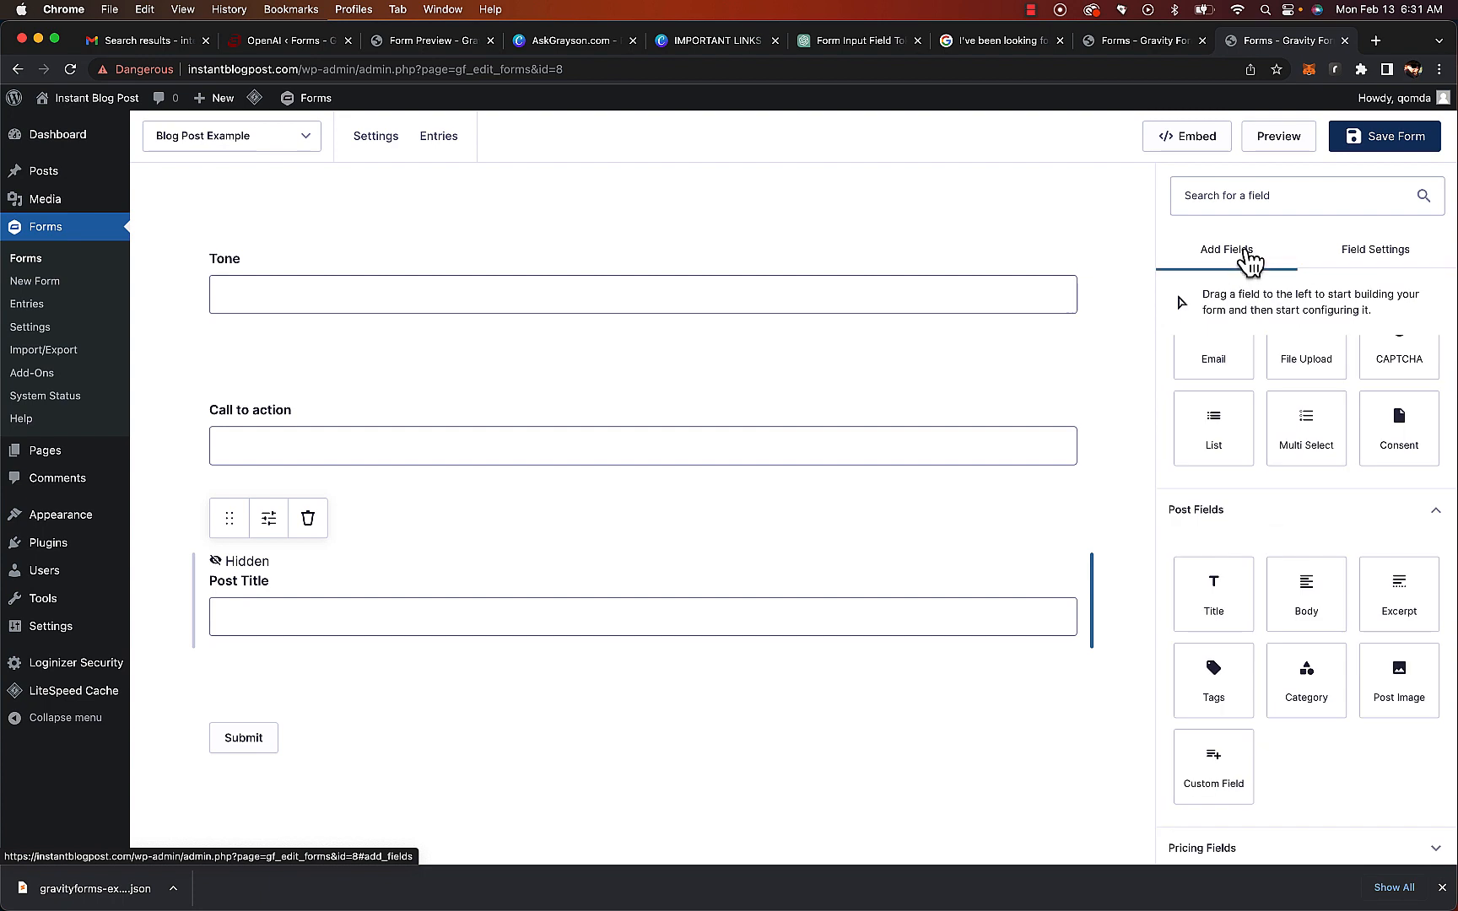
left_click_drag(1321, 612, 531, 734)
scroll(531, 764, "down", 5)
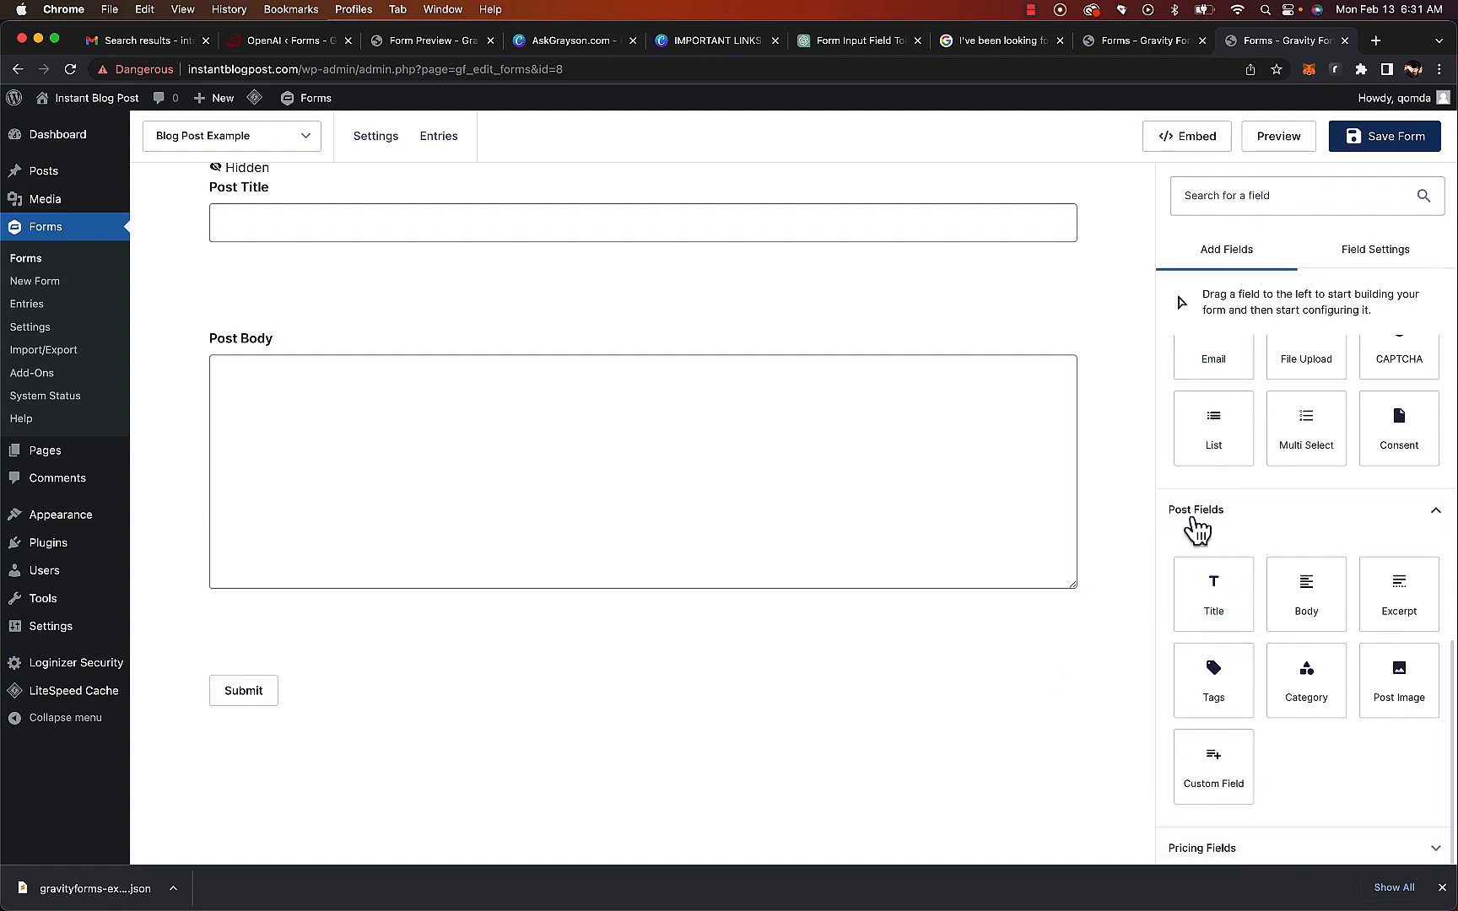
left_click(722, 406)
left_click(1241, 705)
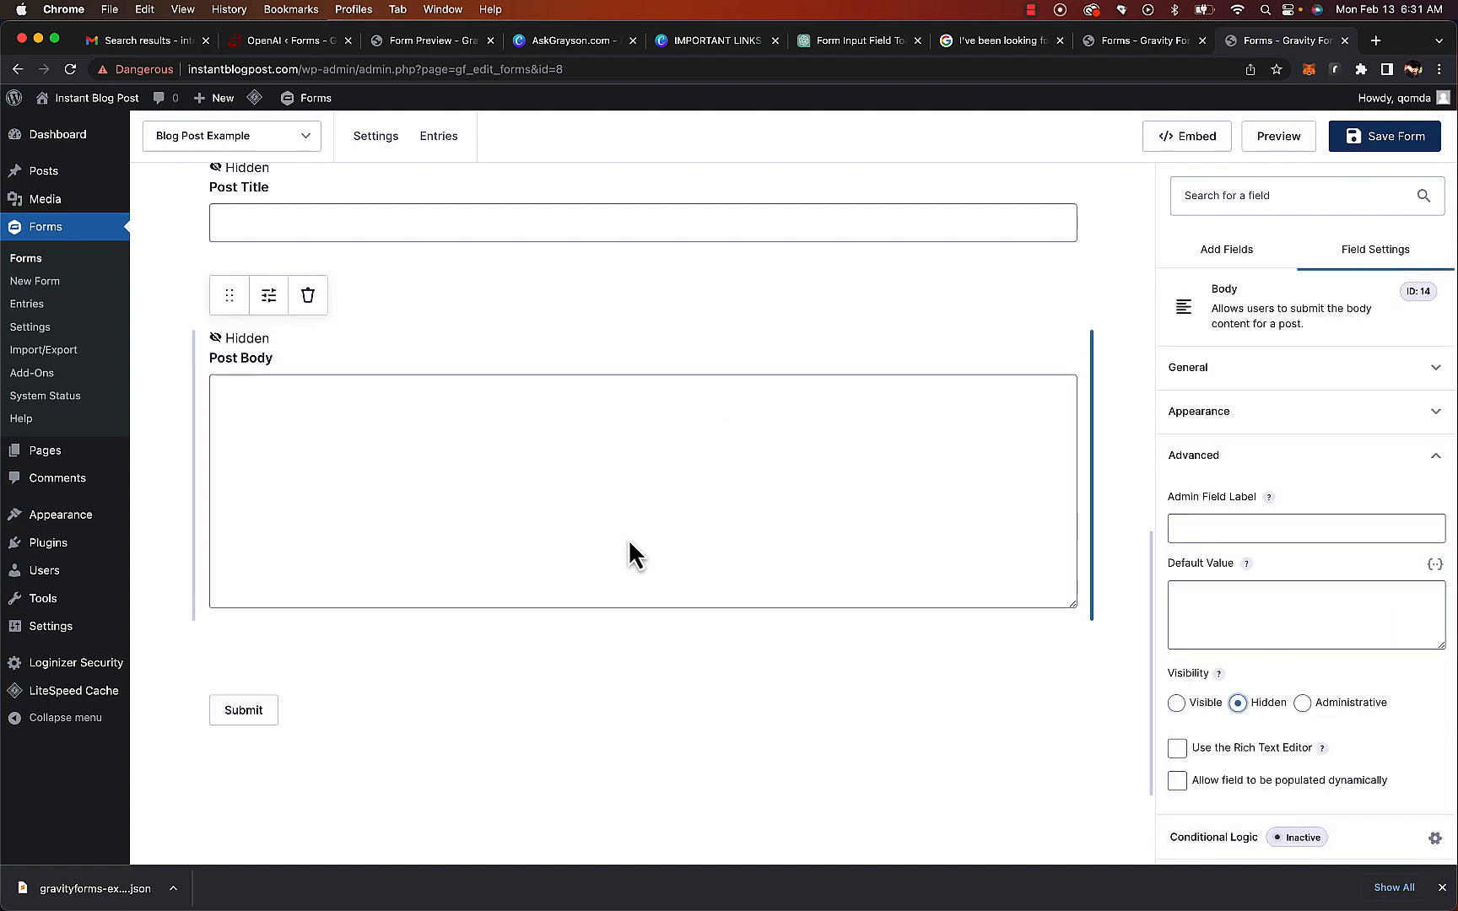
Add a Post Tags post field below Post Body and set its visibility to Hidden
left_click(1234, 249)
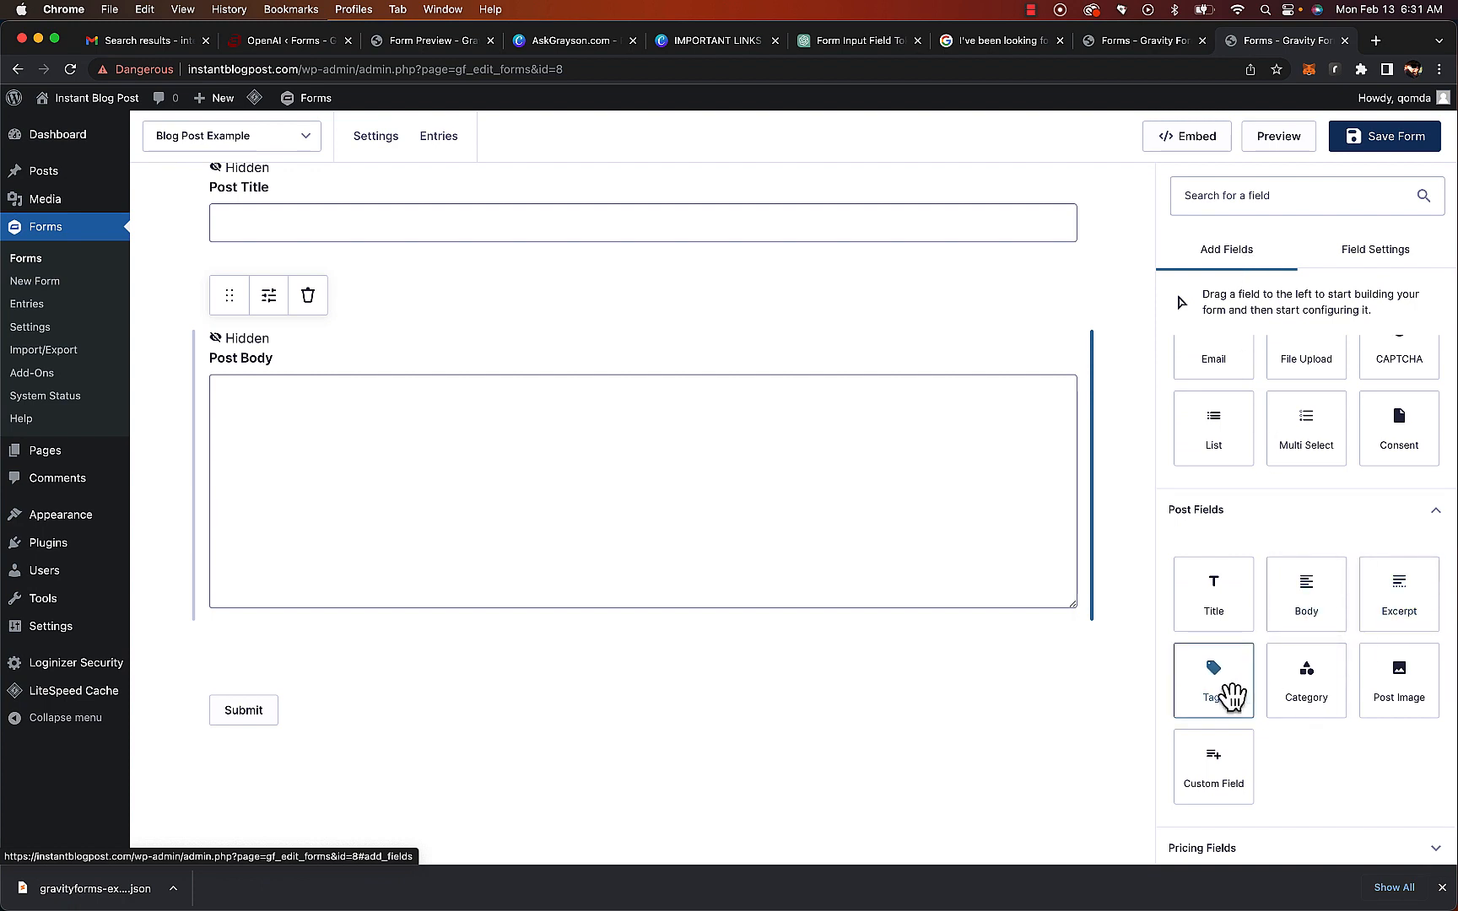
left_click_drag(1232, 693, 605, 716)
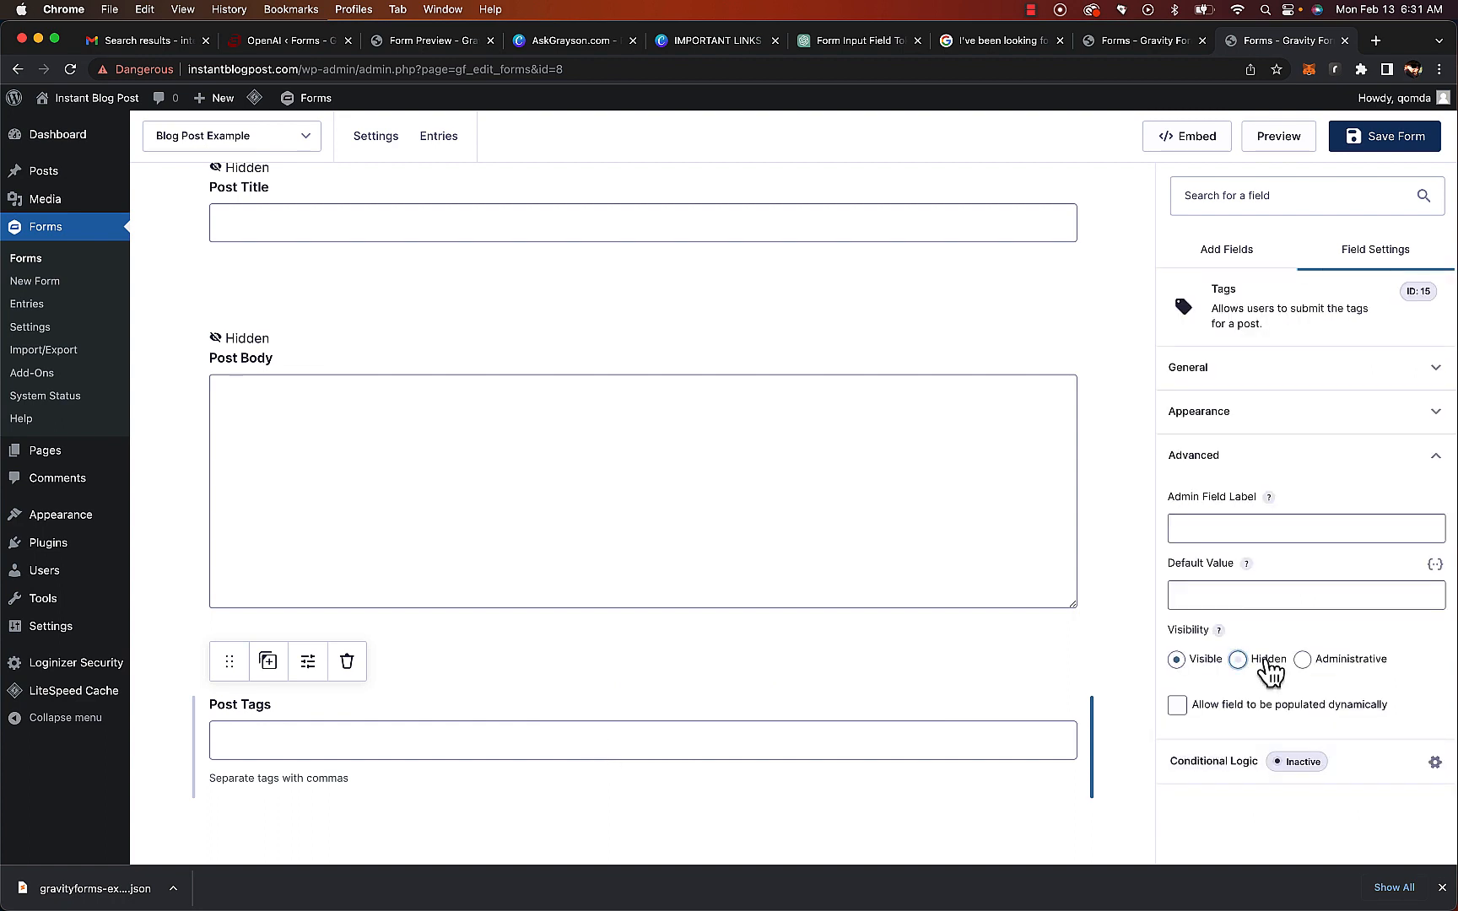
left_click(1243, 662)
scroll(557, 741, "down", 5)
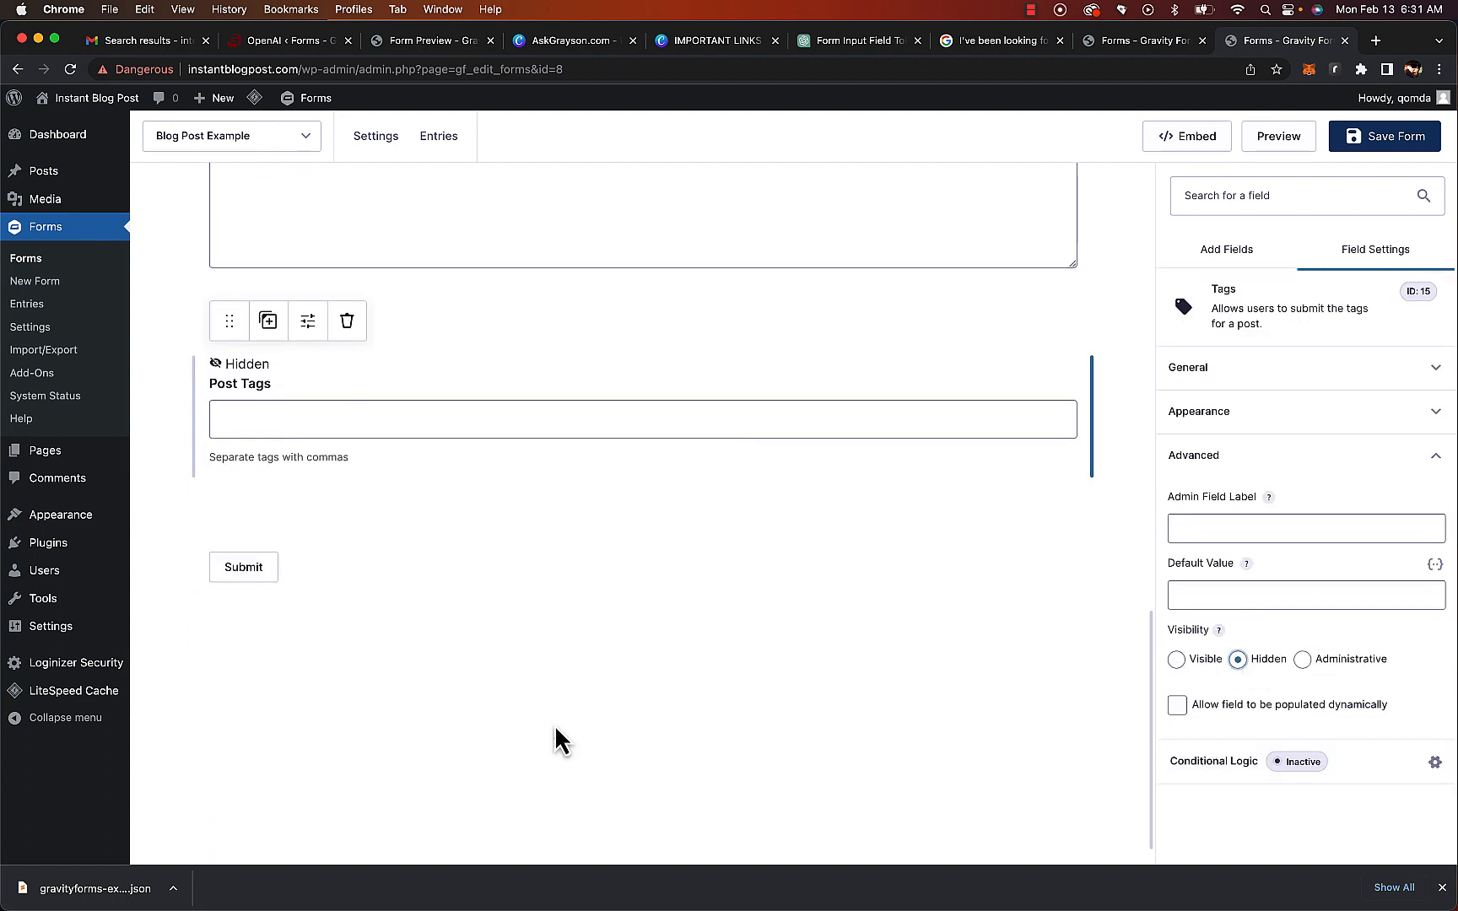
Add a Paragraph Text field below Post Tags and label it SEO Rules
left_click(717, 657)
left_click_drag(1345, 433, 277, 595)
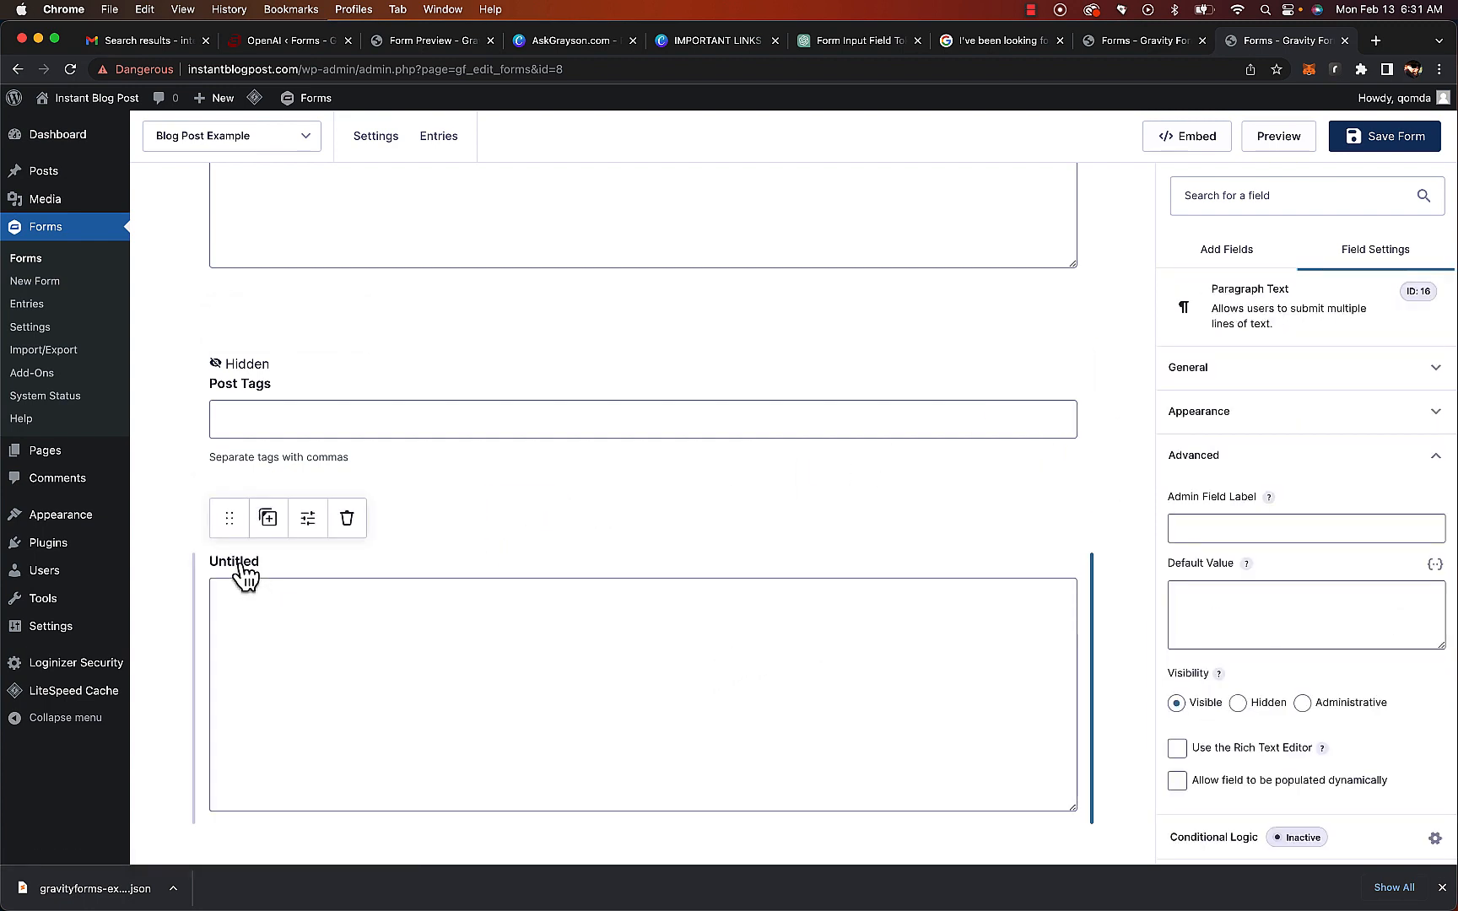
left_click(1224, 369)
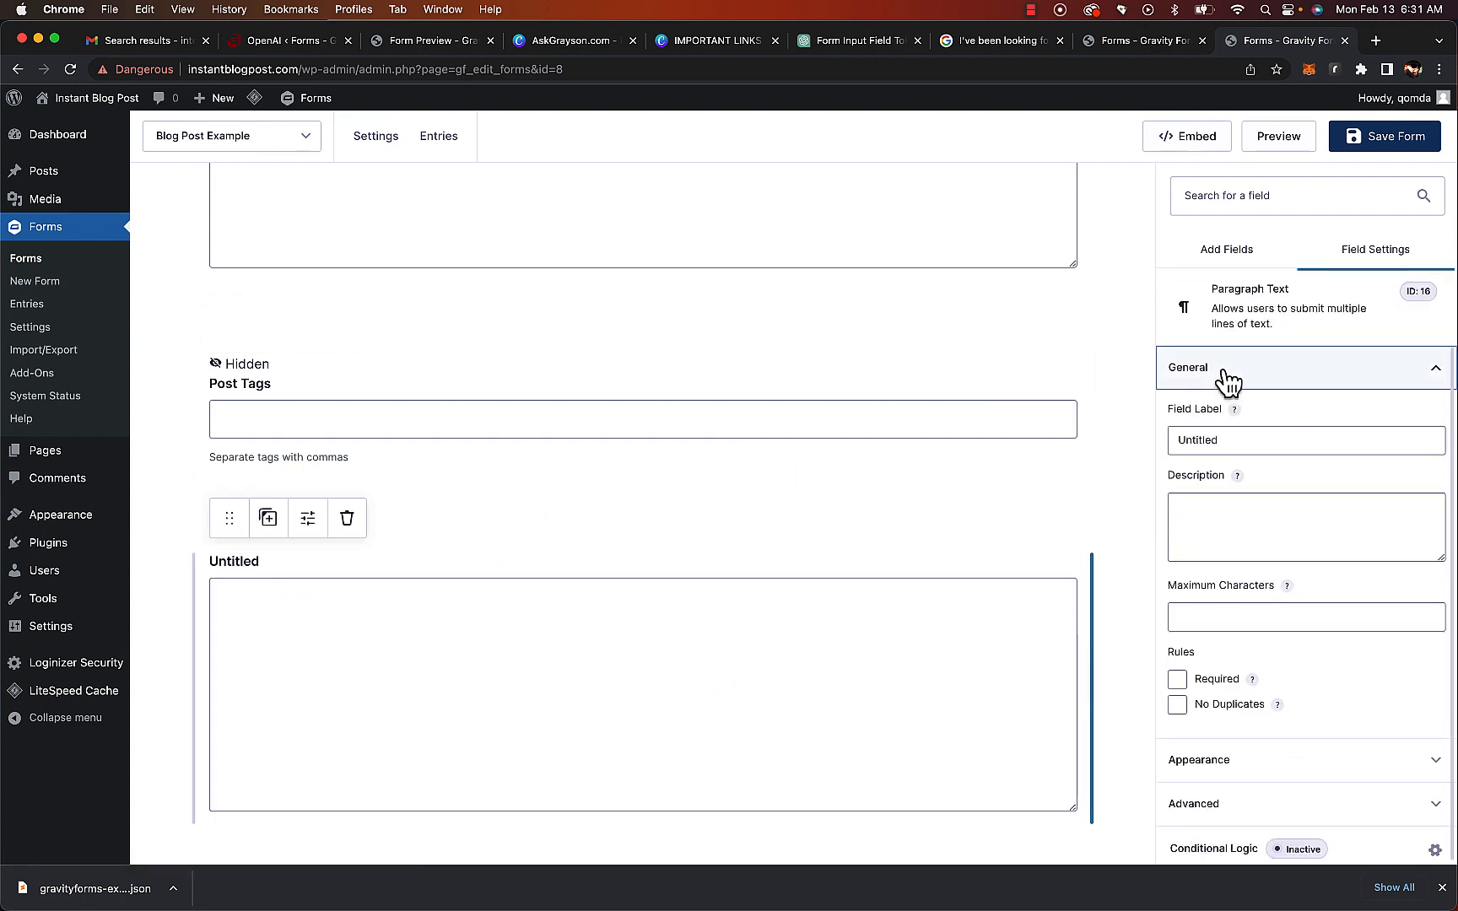
double_click(1229, 439)
type("SEO Rules")
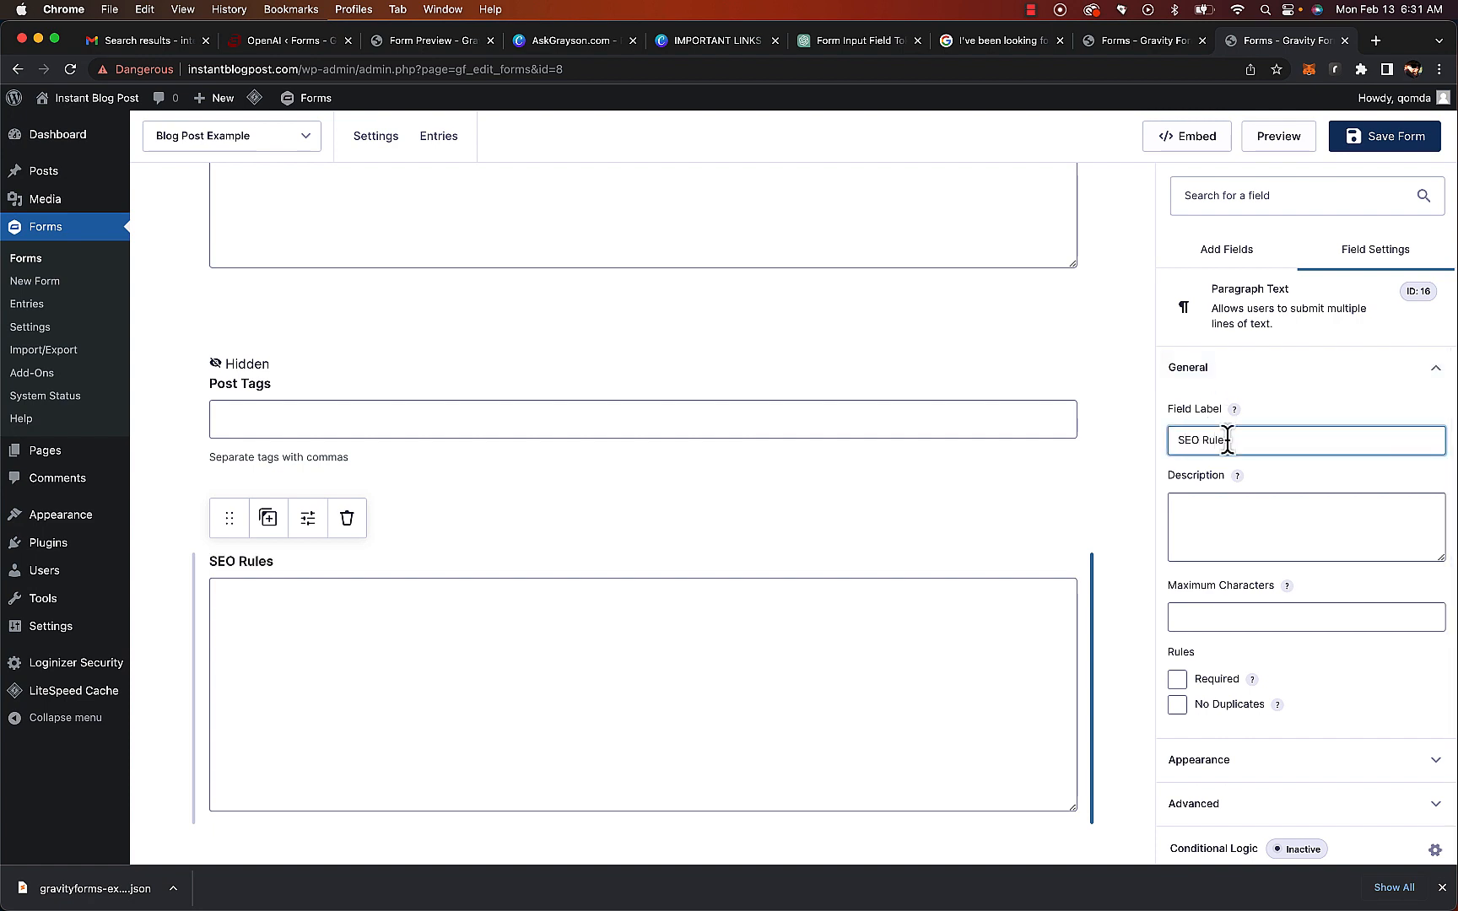
Save the Blog Post Example form
left_click(1261, 808)
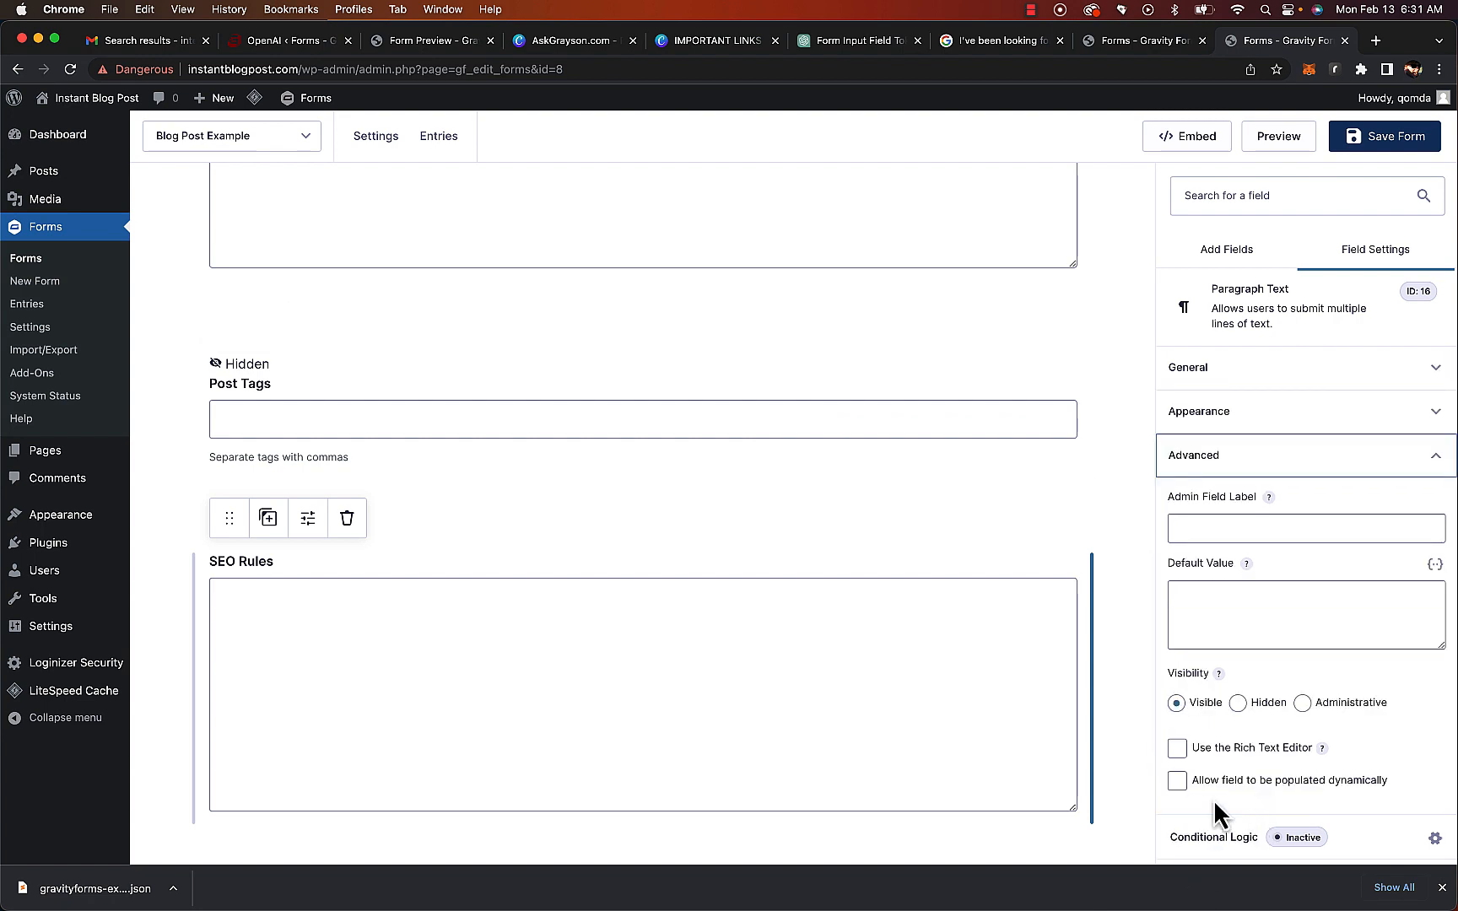
scroll(507, 470, "up", 15)
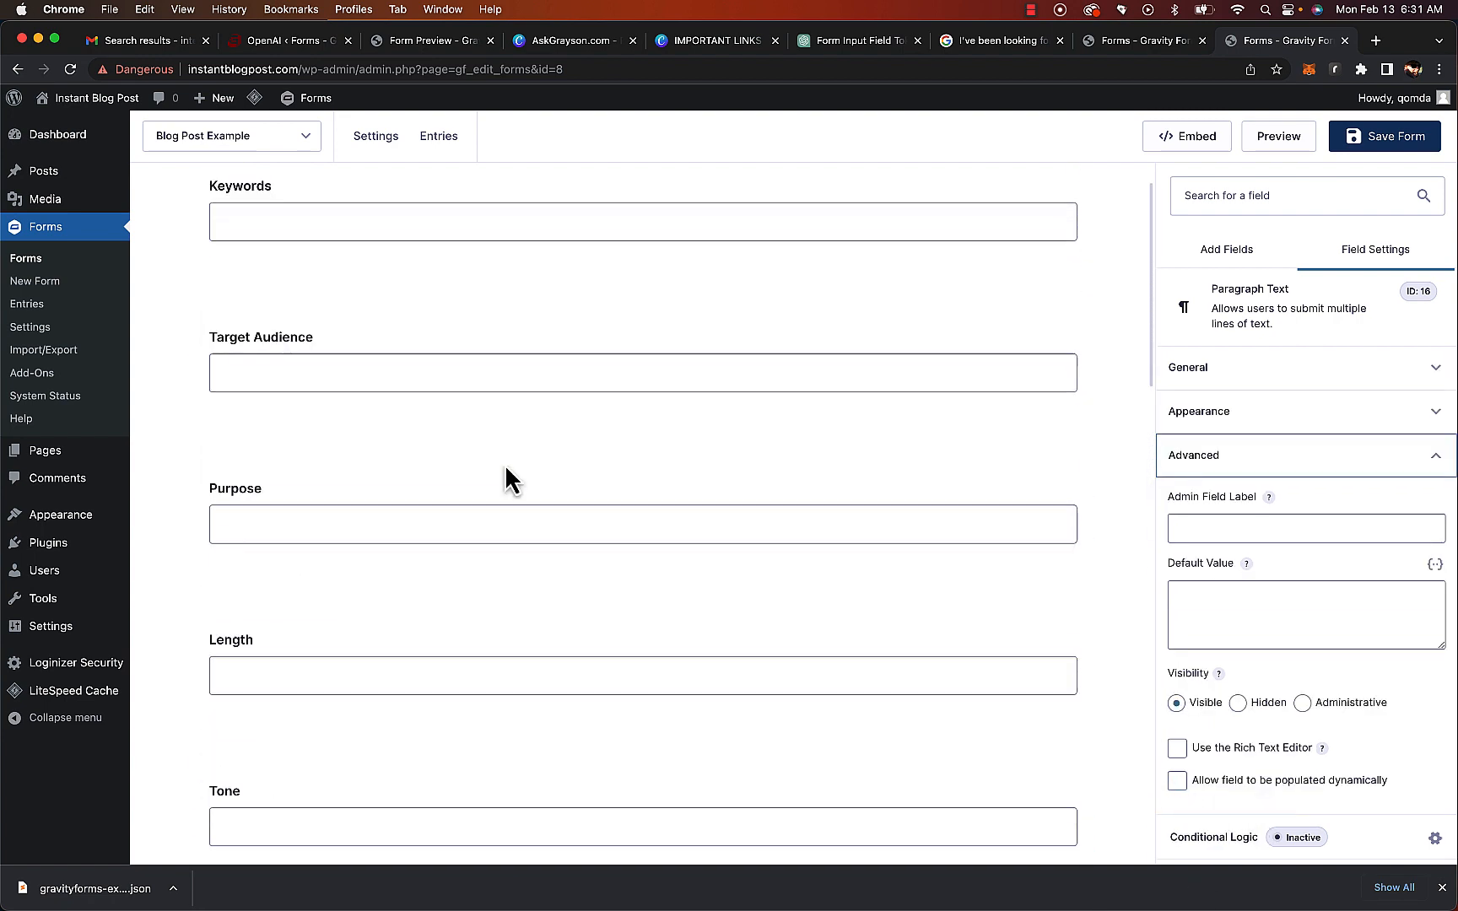
scroll(507, 469, "down", 2)
scroll(504, 463, "down", 10)
scroll(505, 463, "up", 12)
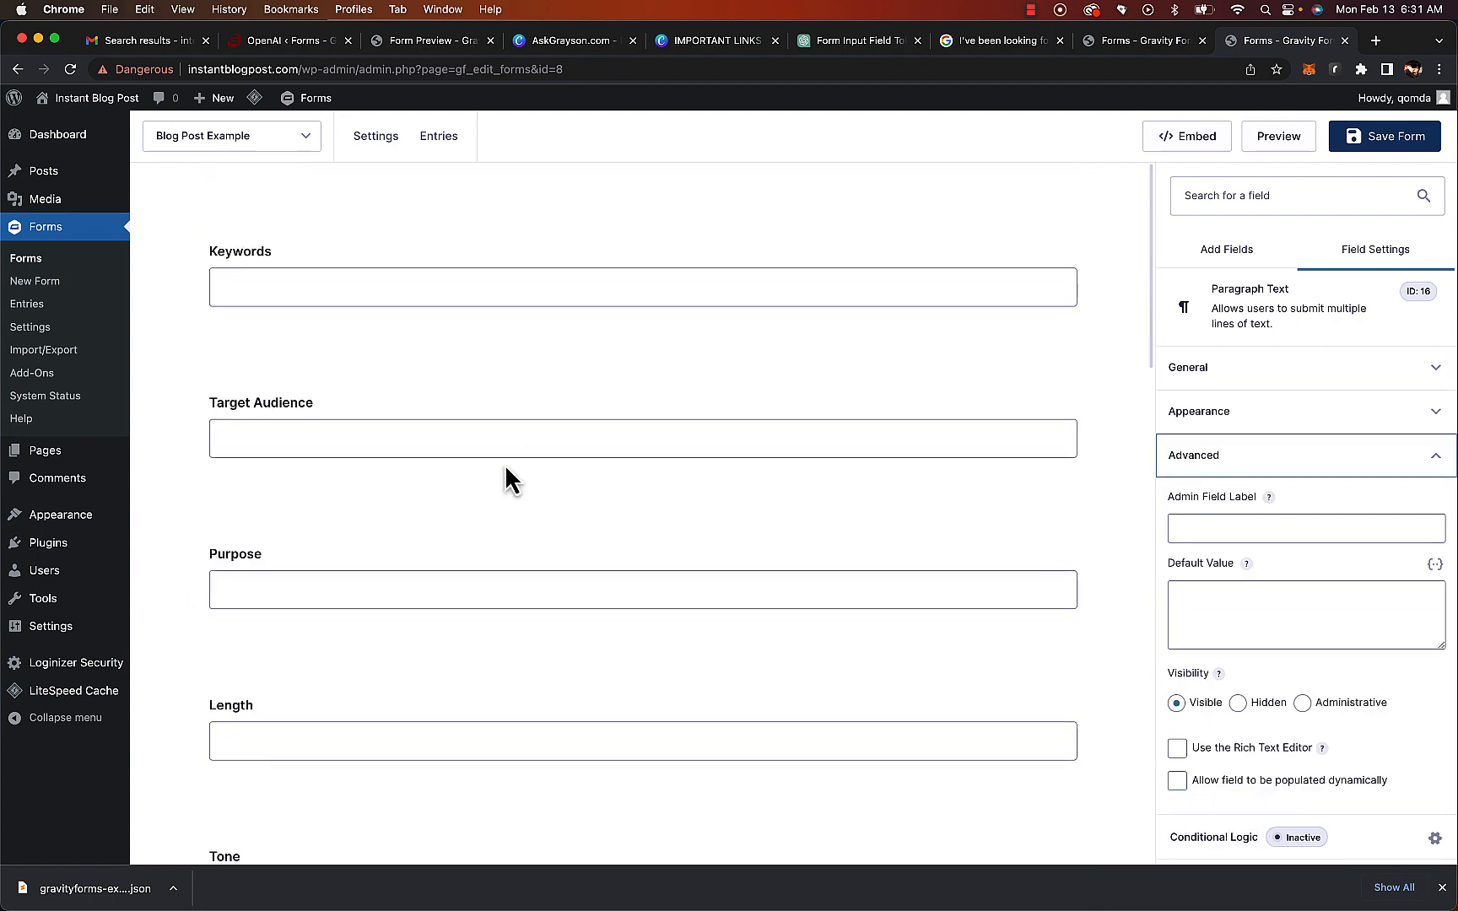
left_click(787, 589)
left_click(1347, 609)
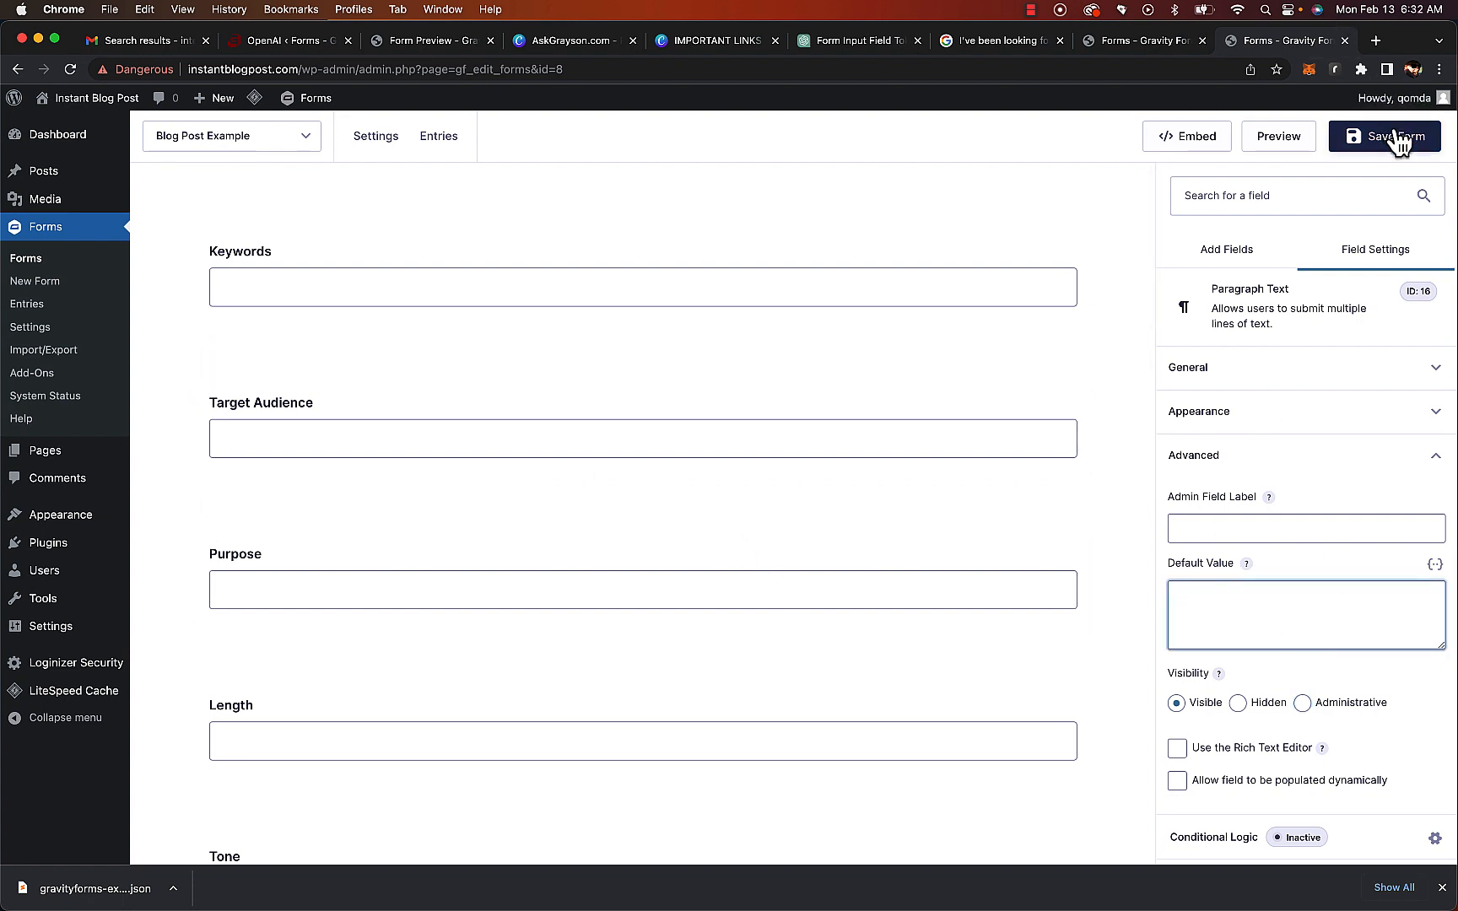
left_click(1423, 149)
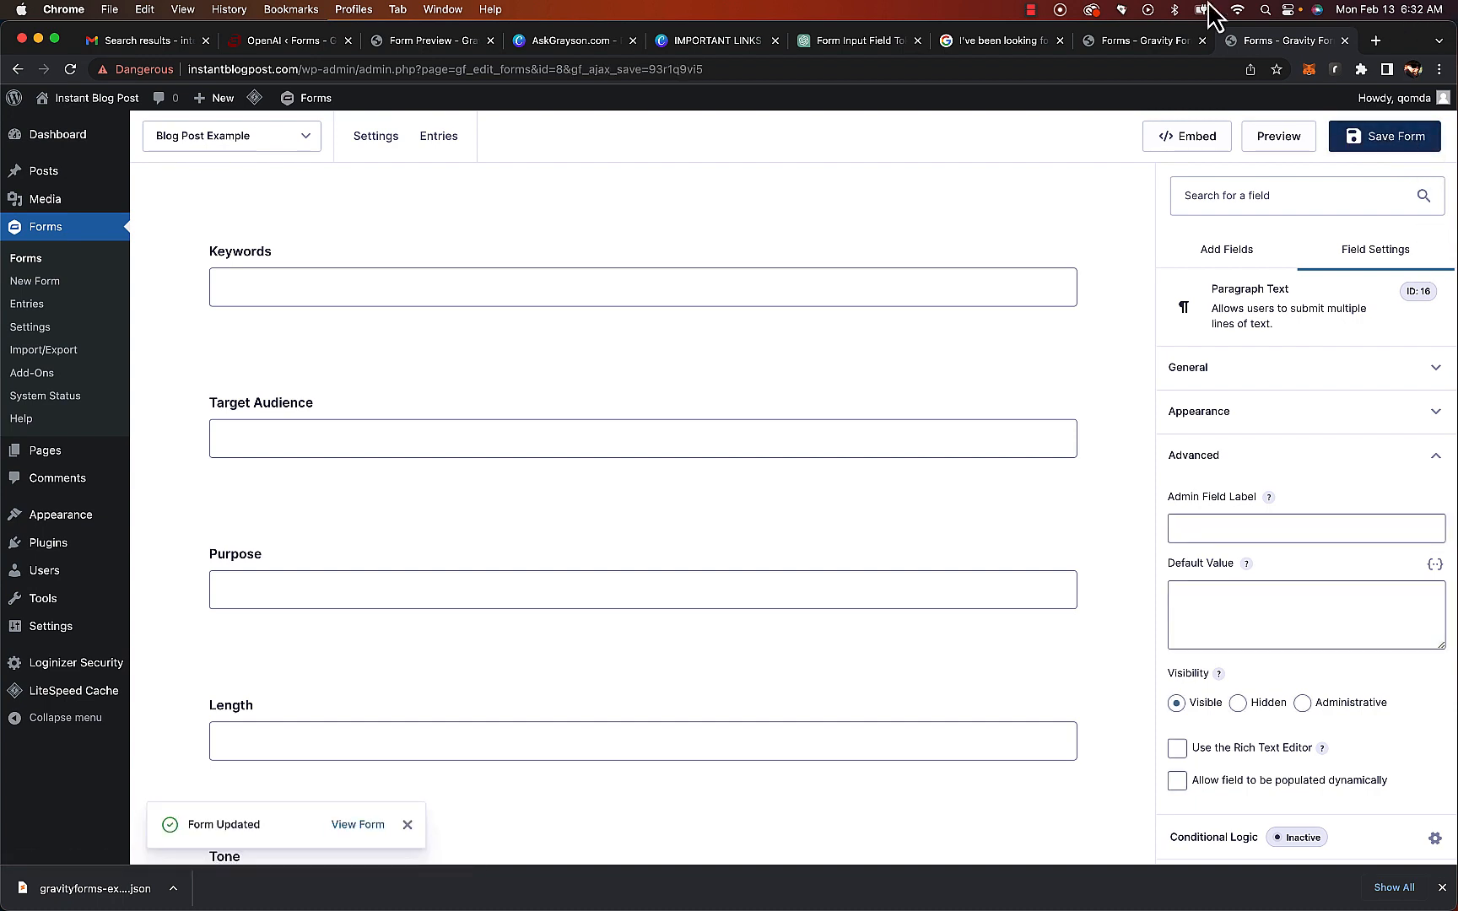
left_click(1030, 10)
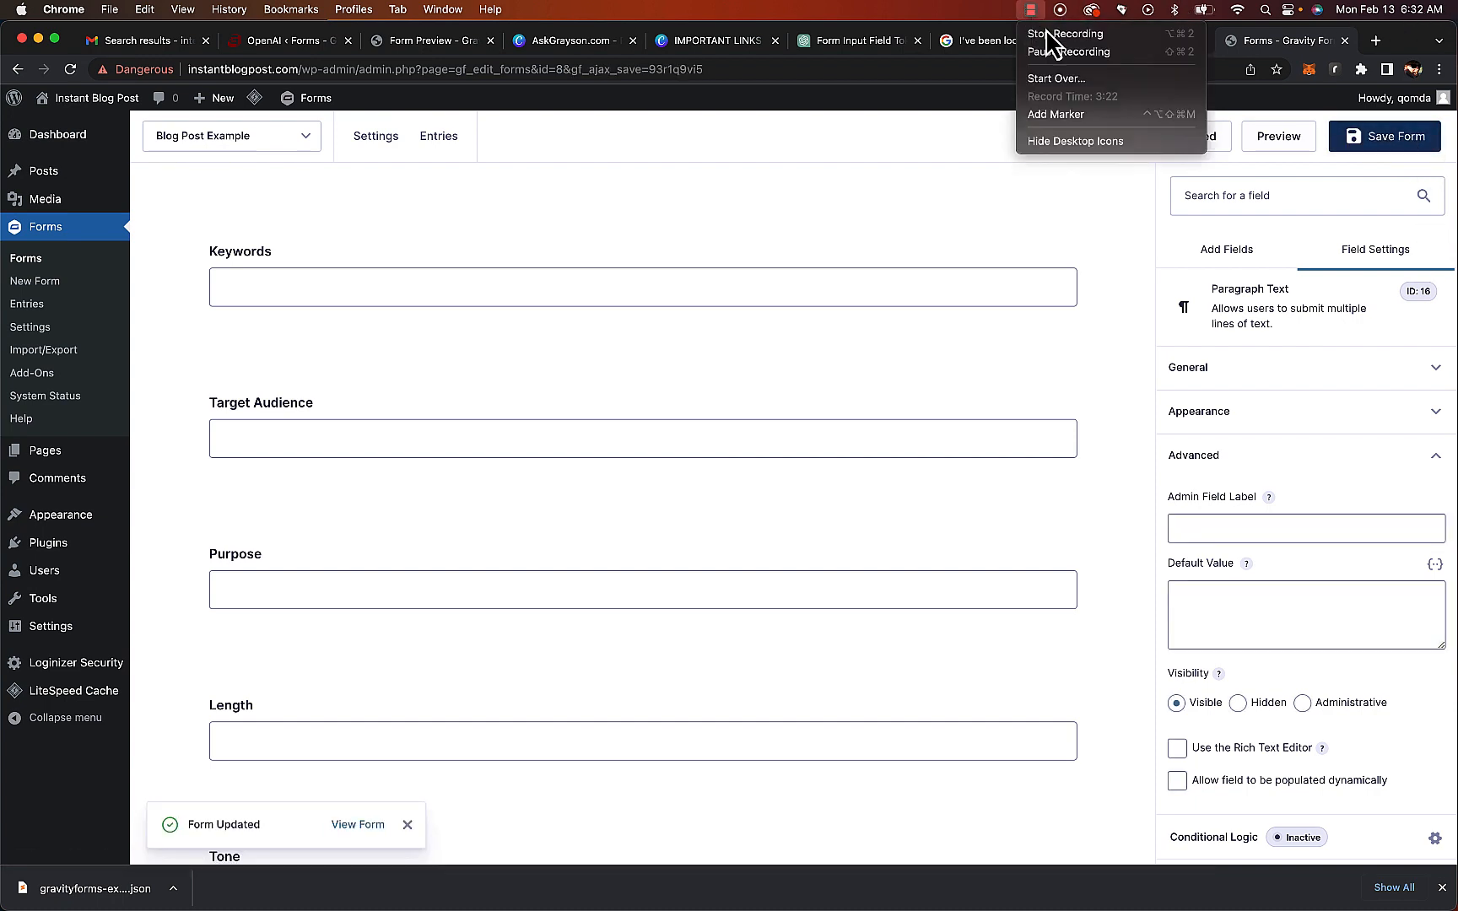
left_click(1059, 54)
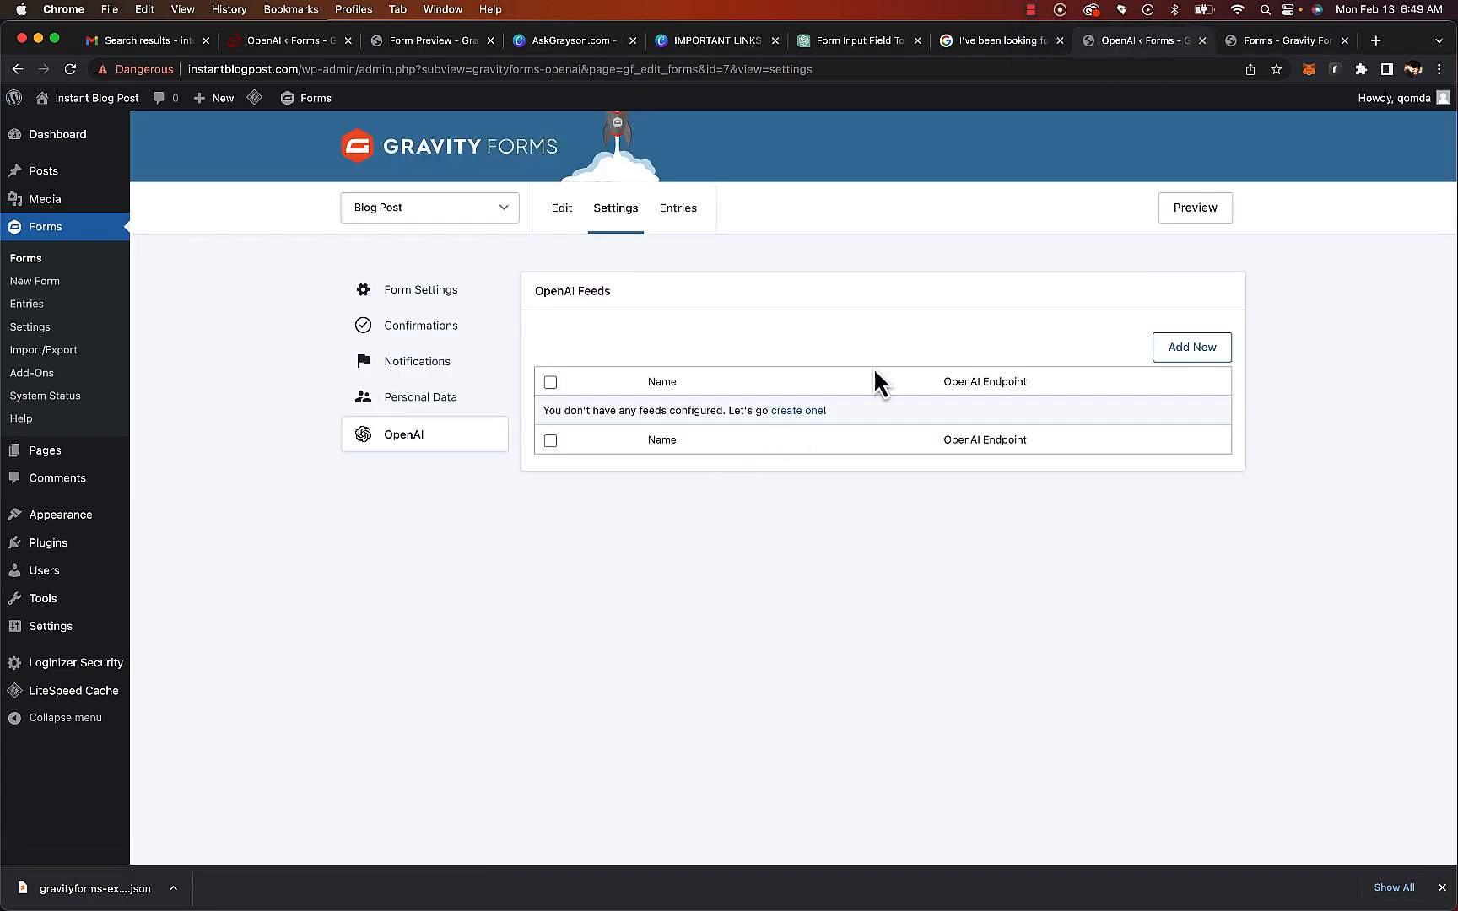
Create a new OpenAI feed for the Blog Post form and name it Post Title
left_click(1222, 357)
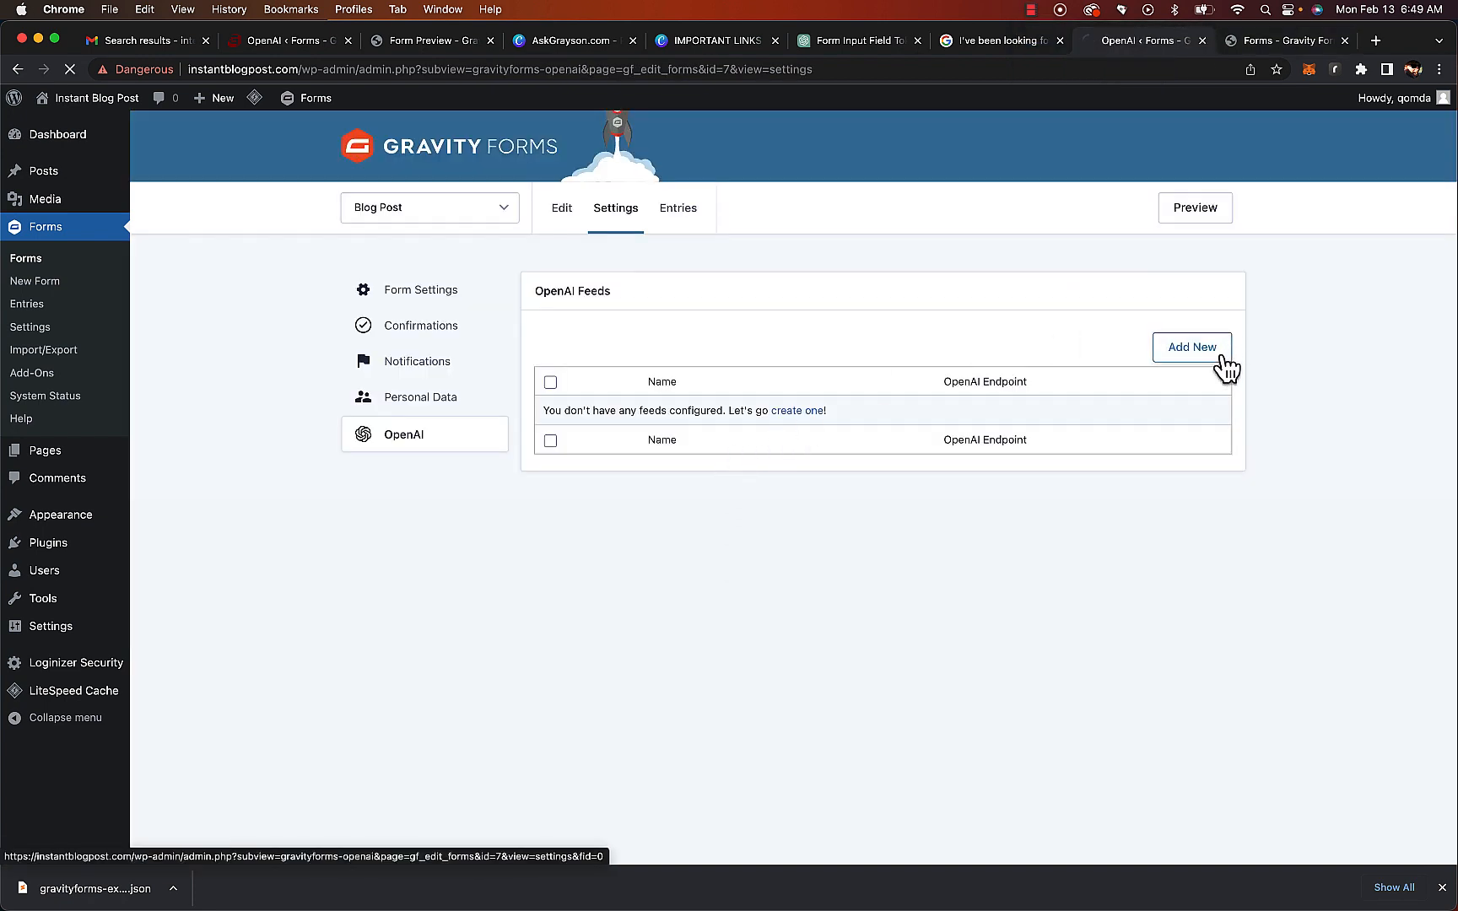
double_click(865, 366)
key("super+a")
type("Post Ti")
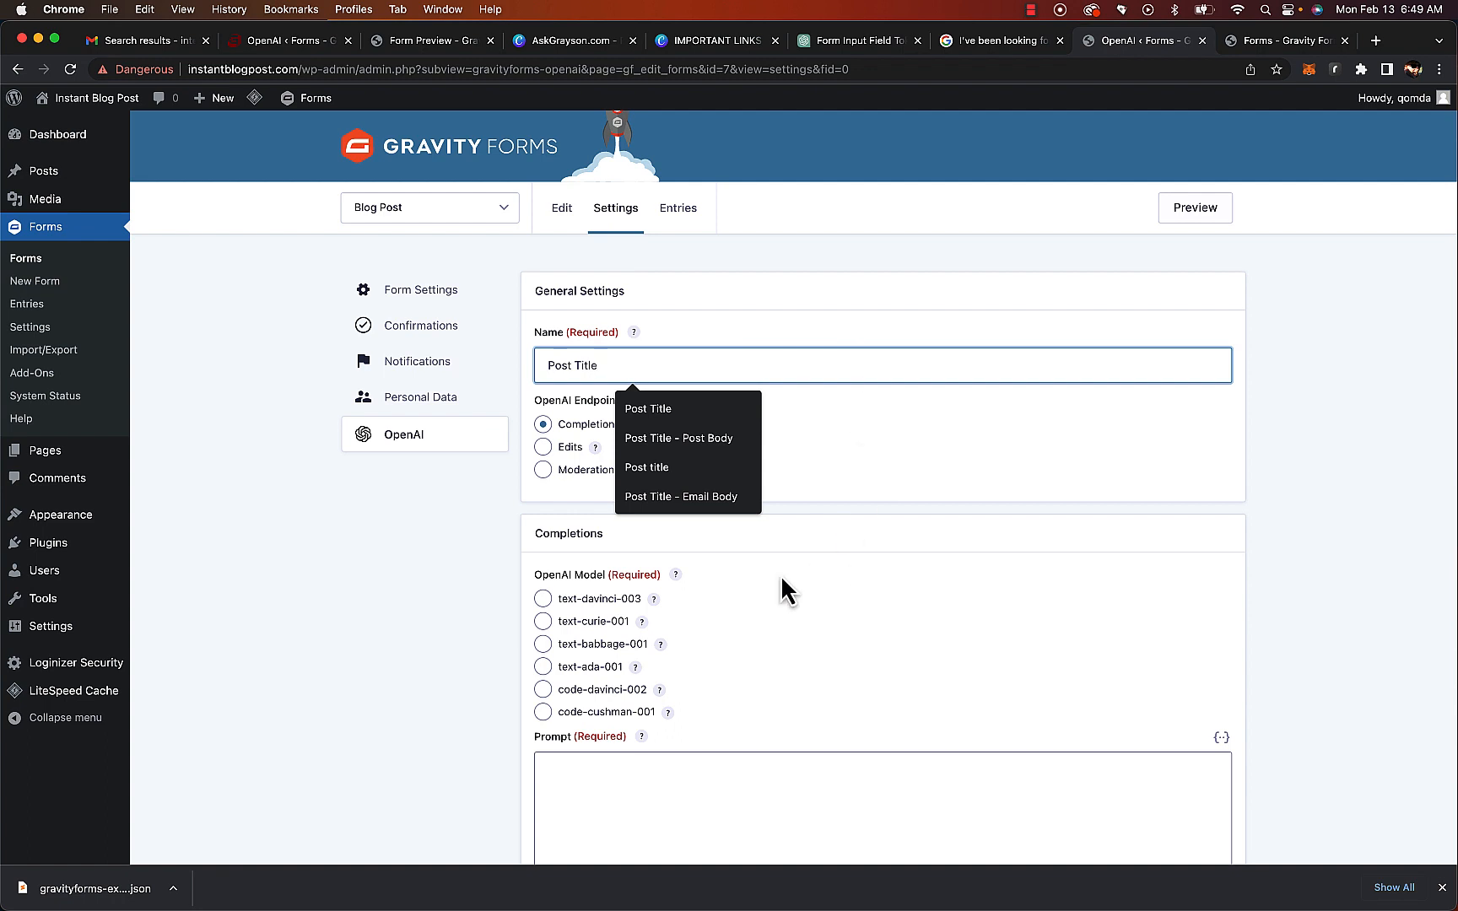
Choose the text-davinci-003 model and paste the prompt "create a unique seo friendly article title for {Keyword:1}"
left_click(543, 598)
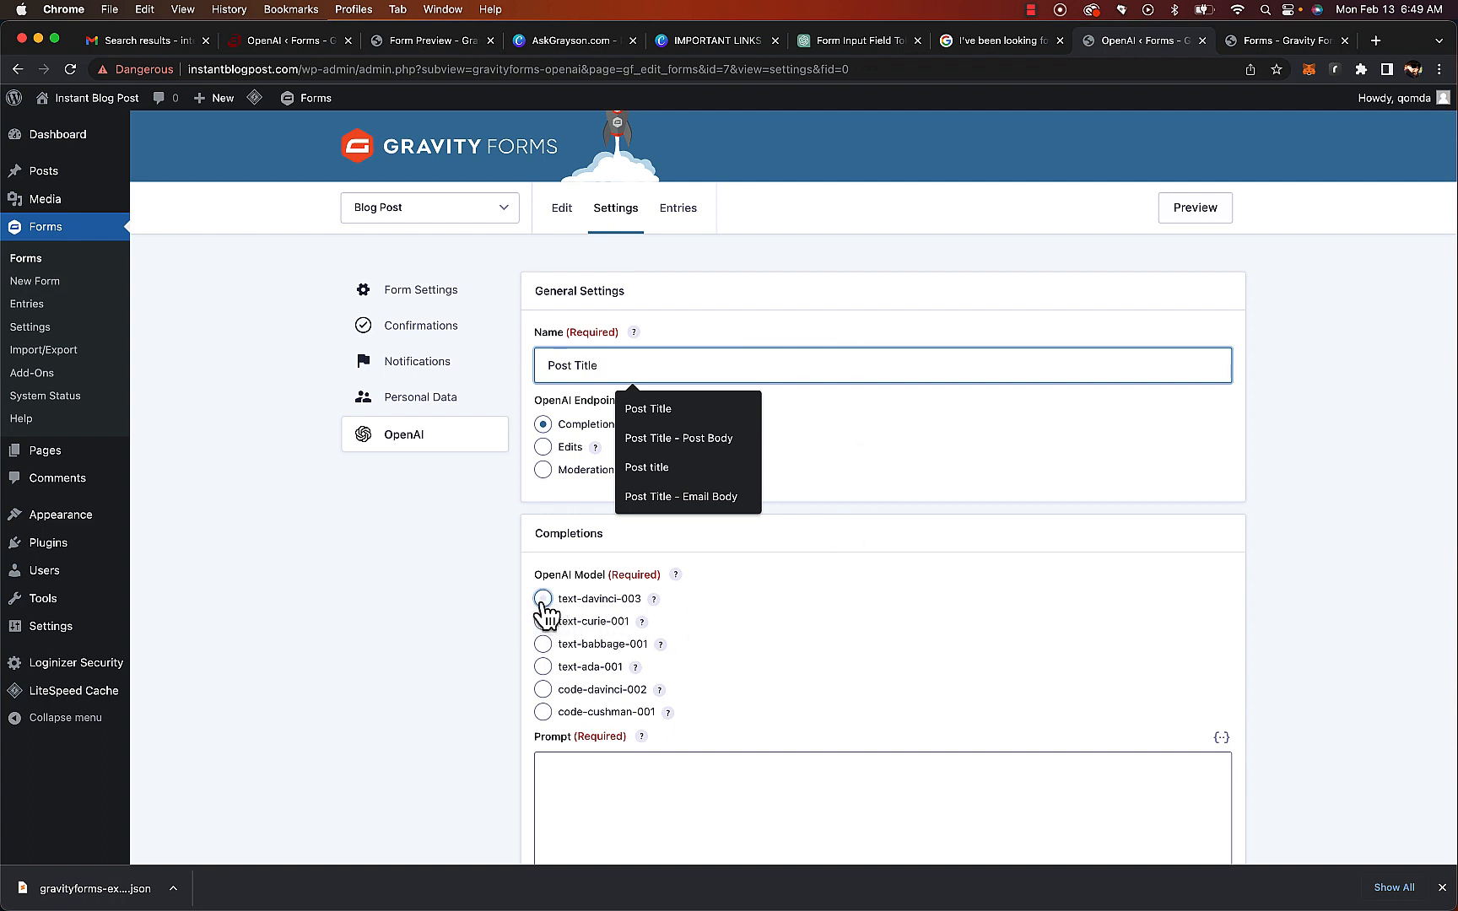
left_click(728, 825)
type("create a unique seo friendly article title for {Keyword:1}")
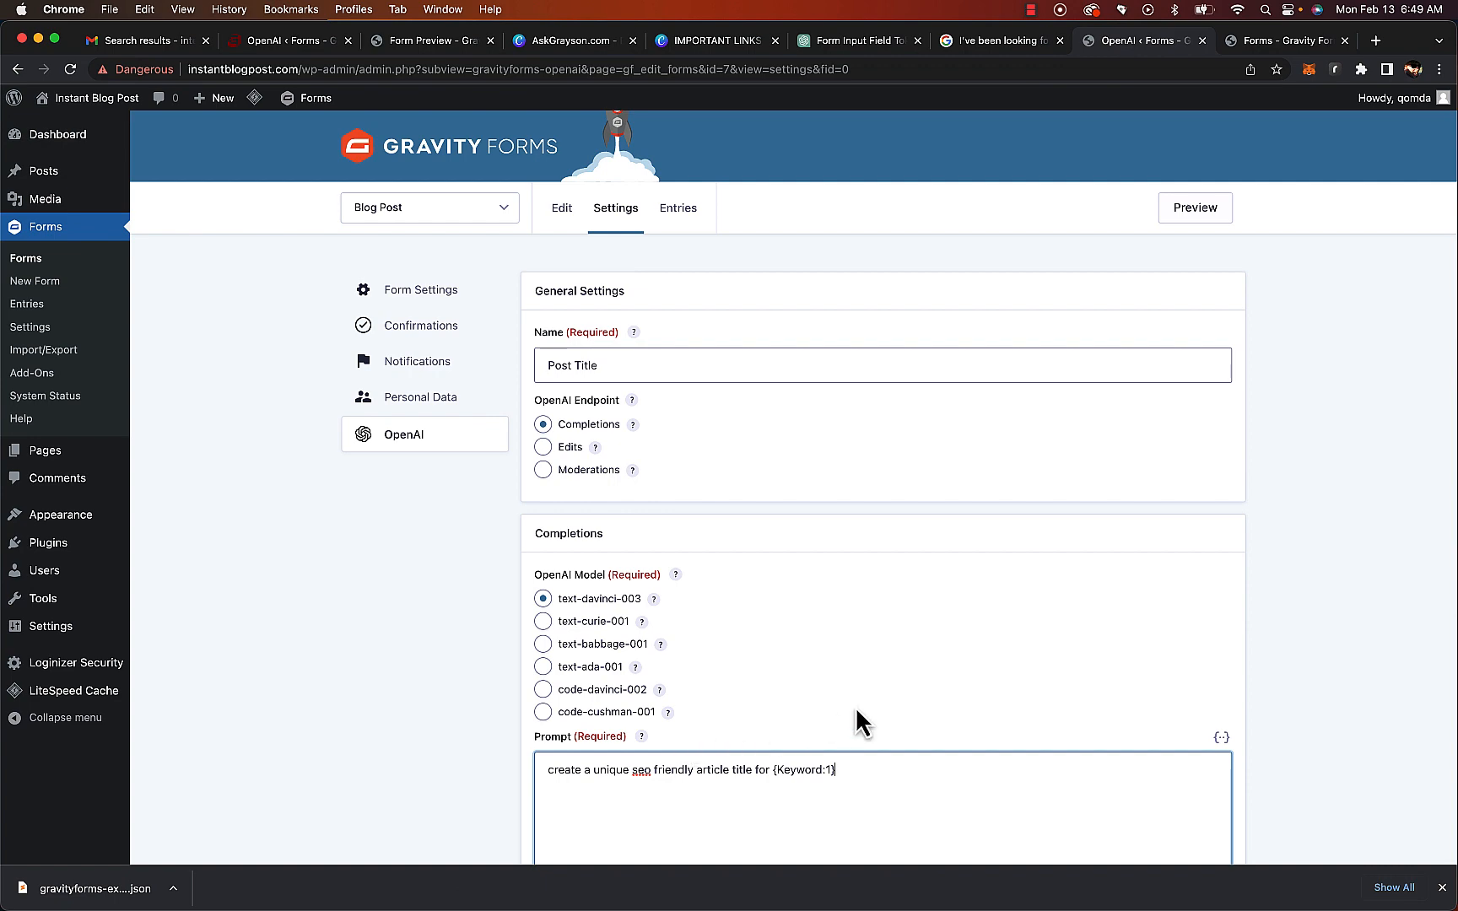
Browse the available merge tags for the prompt
scroll(878, 718, "down", 5)
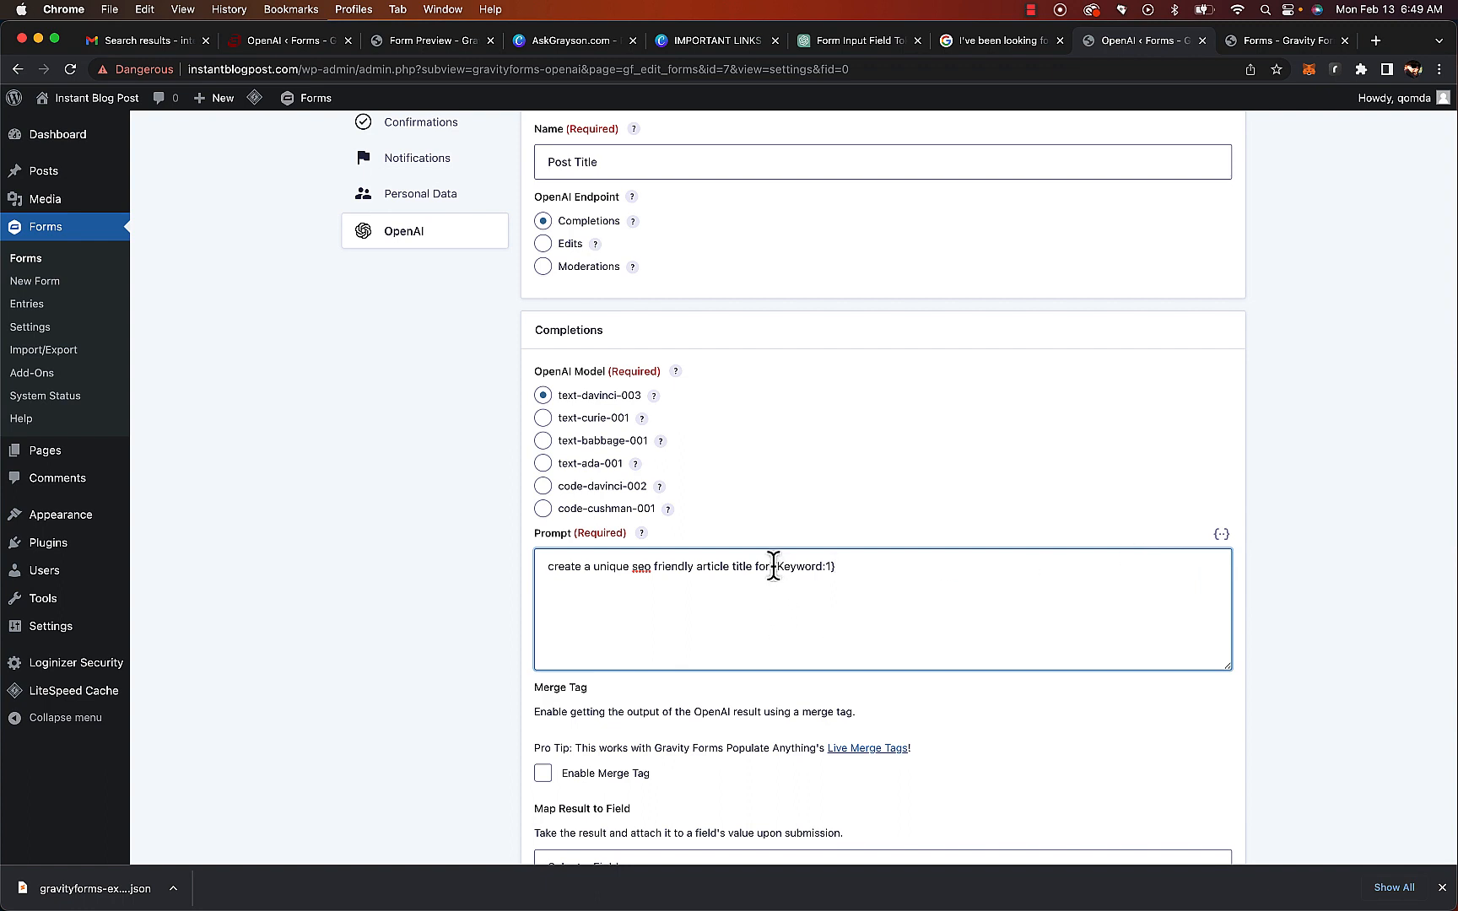
left_click_drag(773, 566, 909, 564)
left_click(1222, 535)
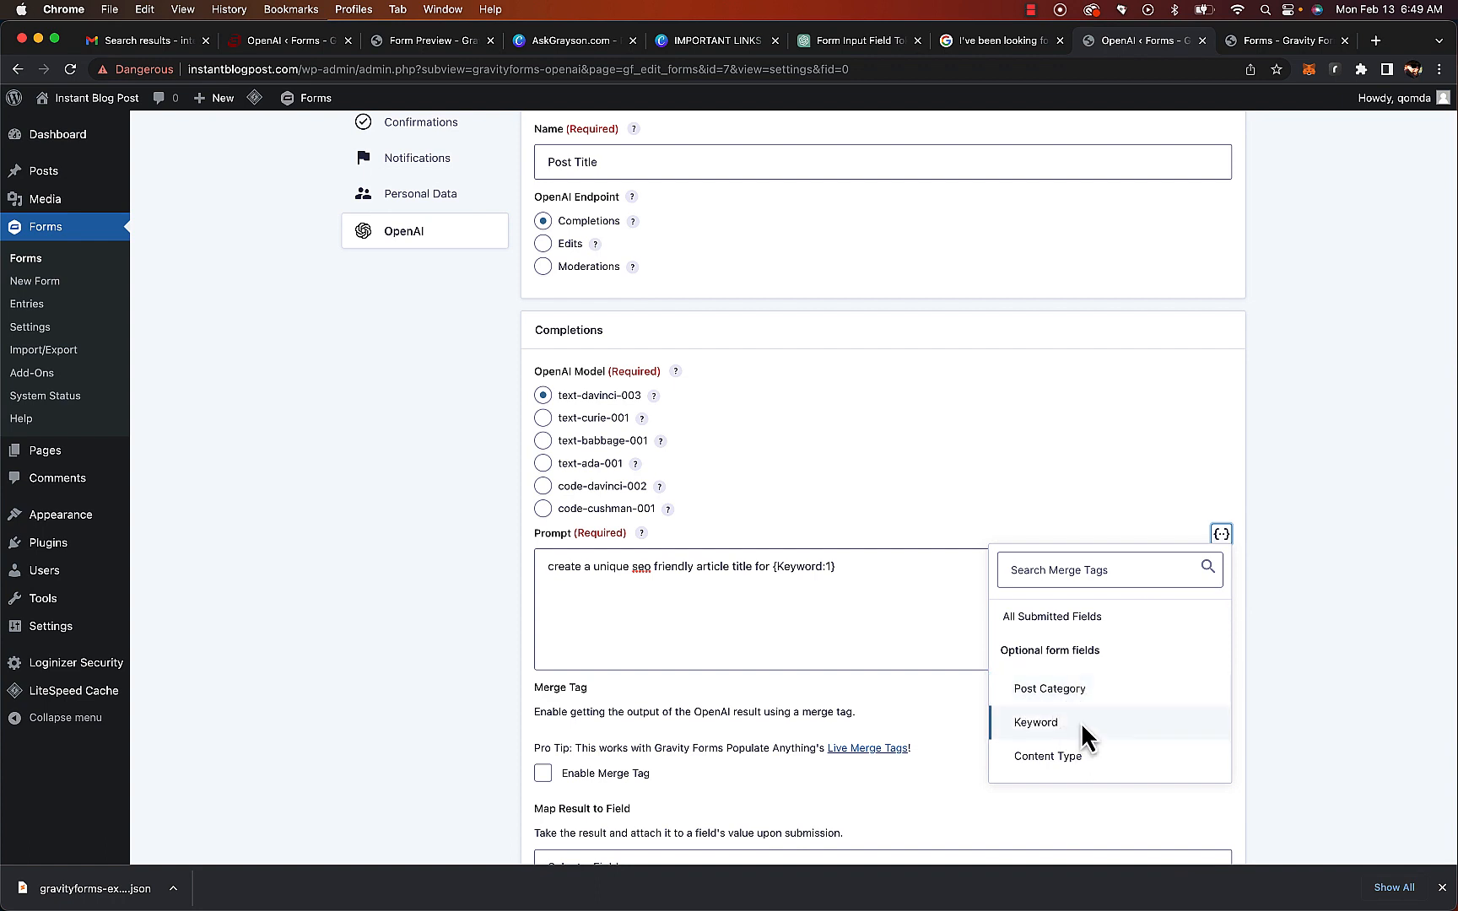
scroll(1064, 717, "down", 2)
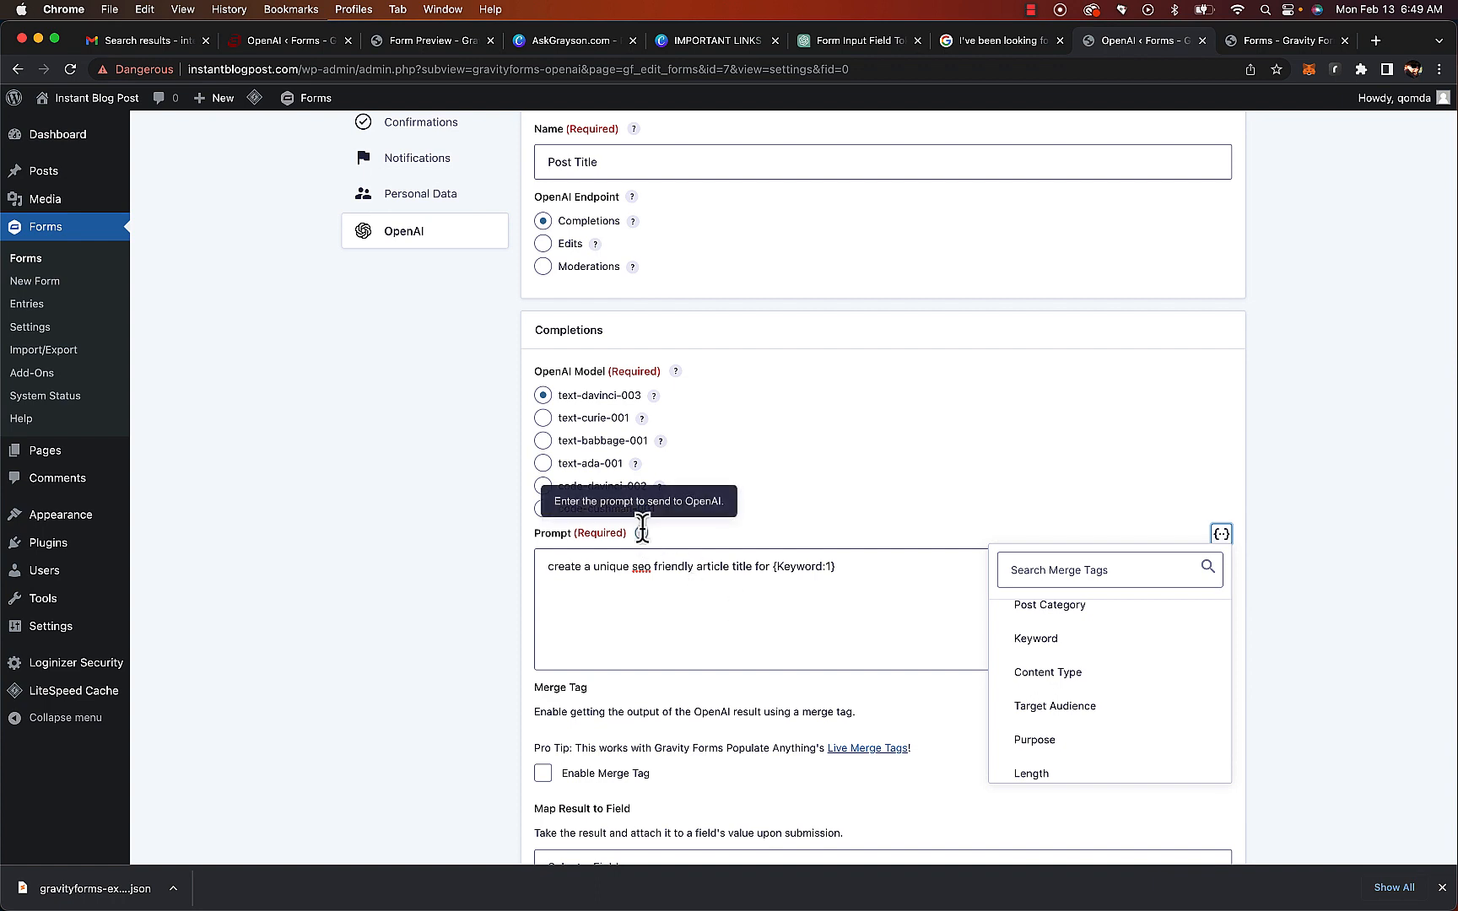
left_click(786, 624)
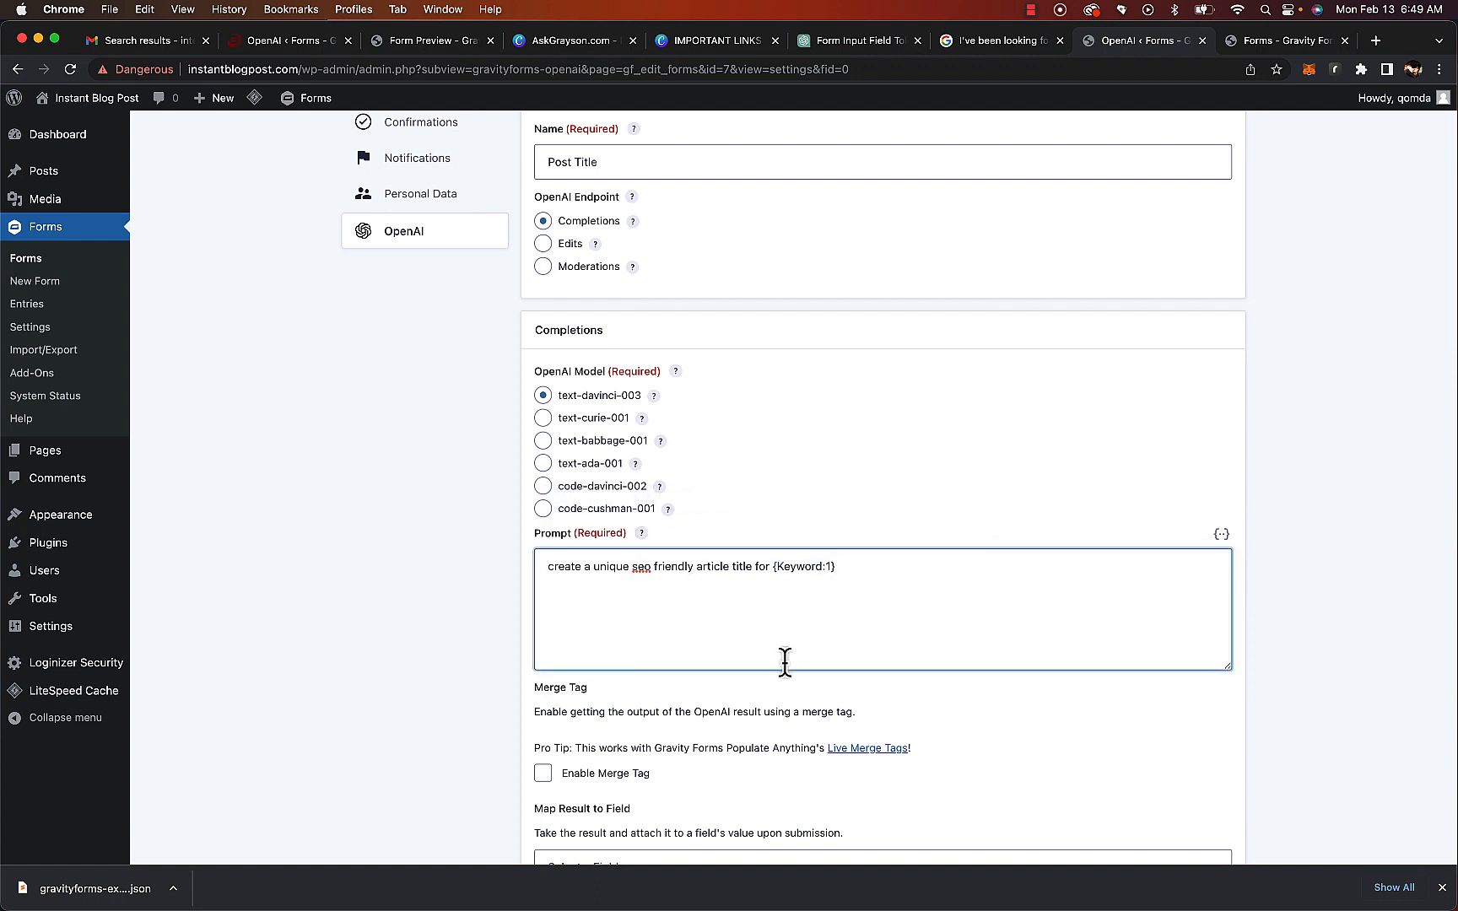
Map the feed's result to the Post Title field
scroll(786, 661, "down", 5)
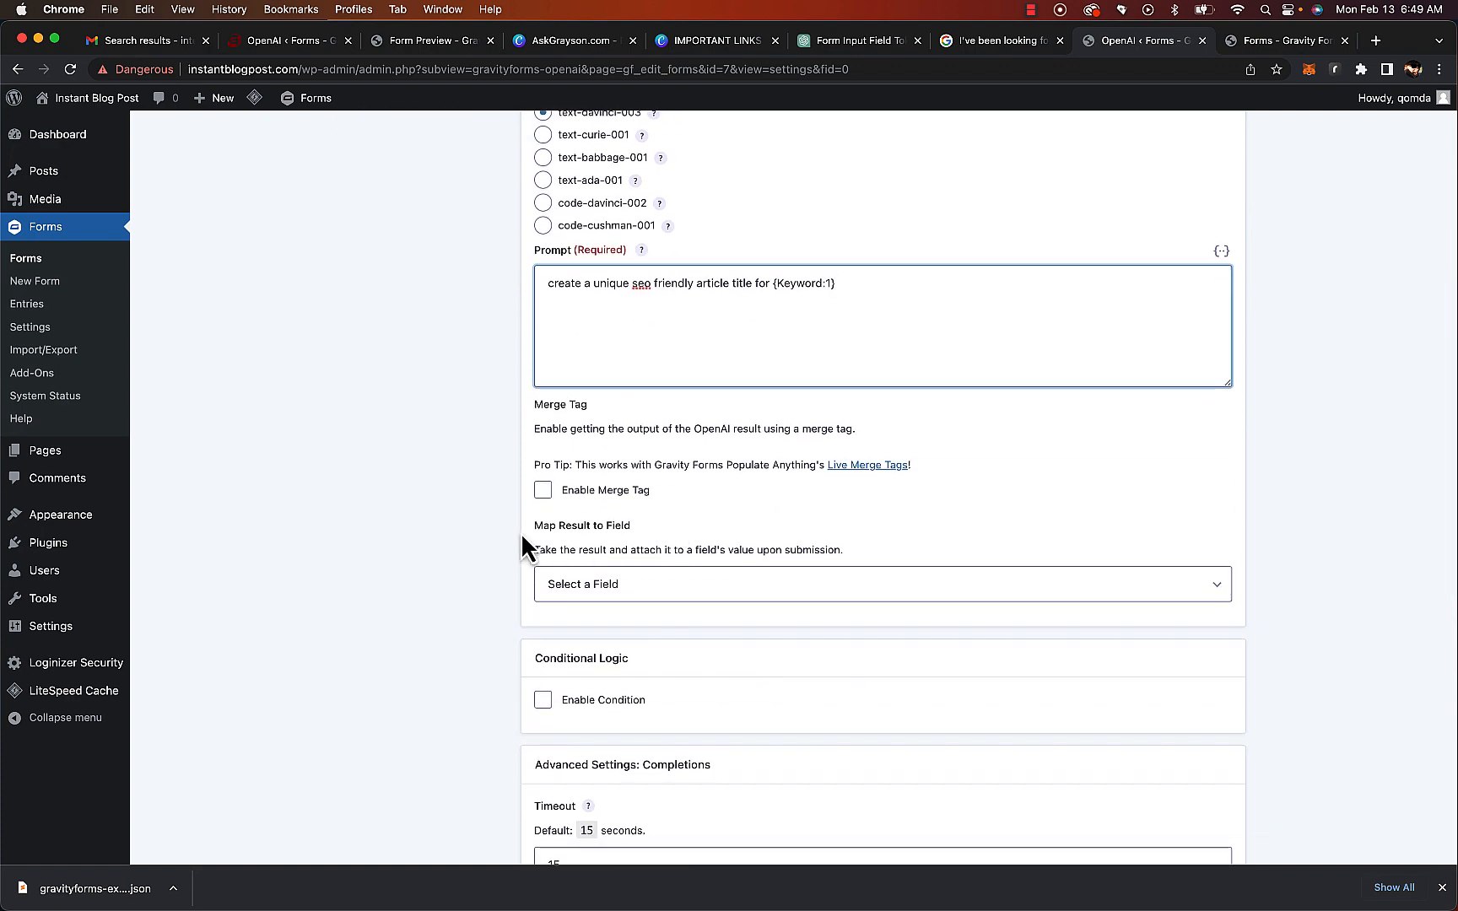
left_click(695, 585)
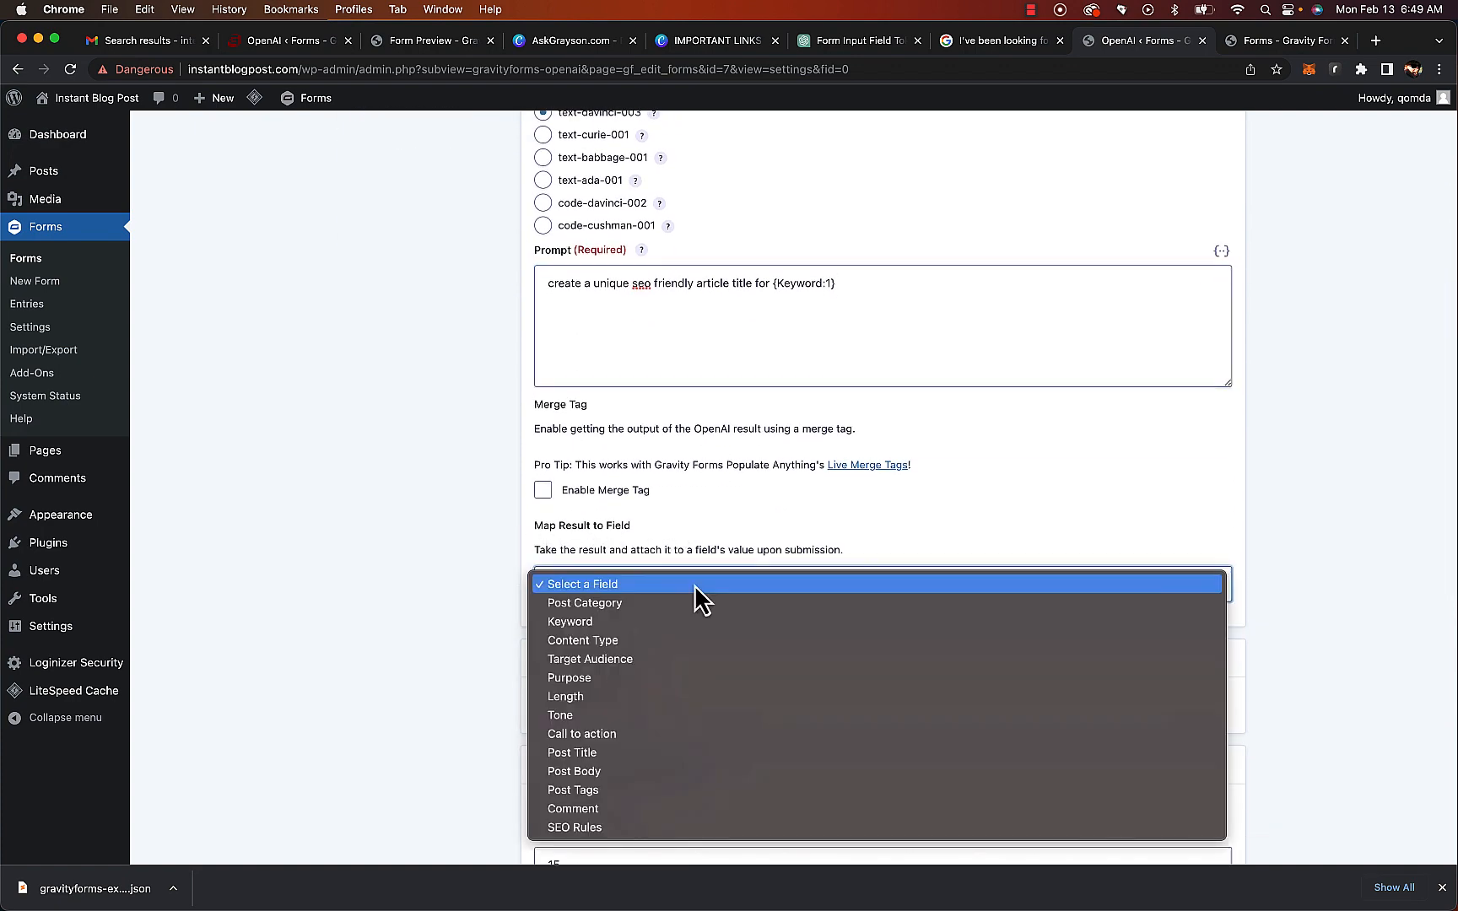
left_click(683, 753)
Set the feed's Max Tokens to 800
scroll(755, 521, "down", 10)
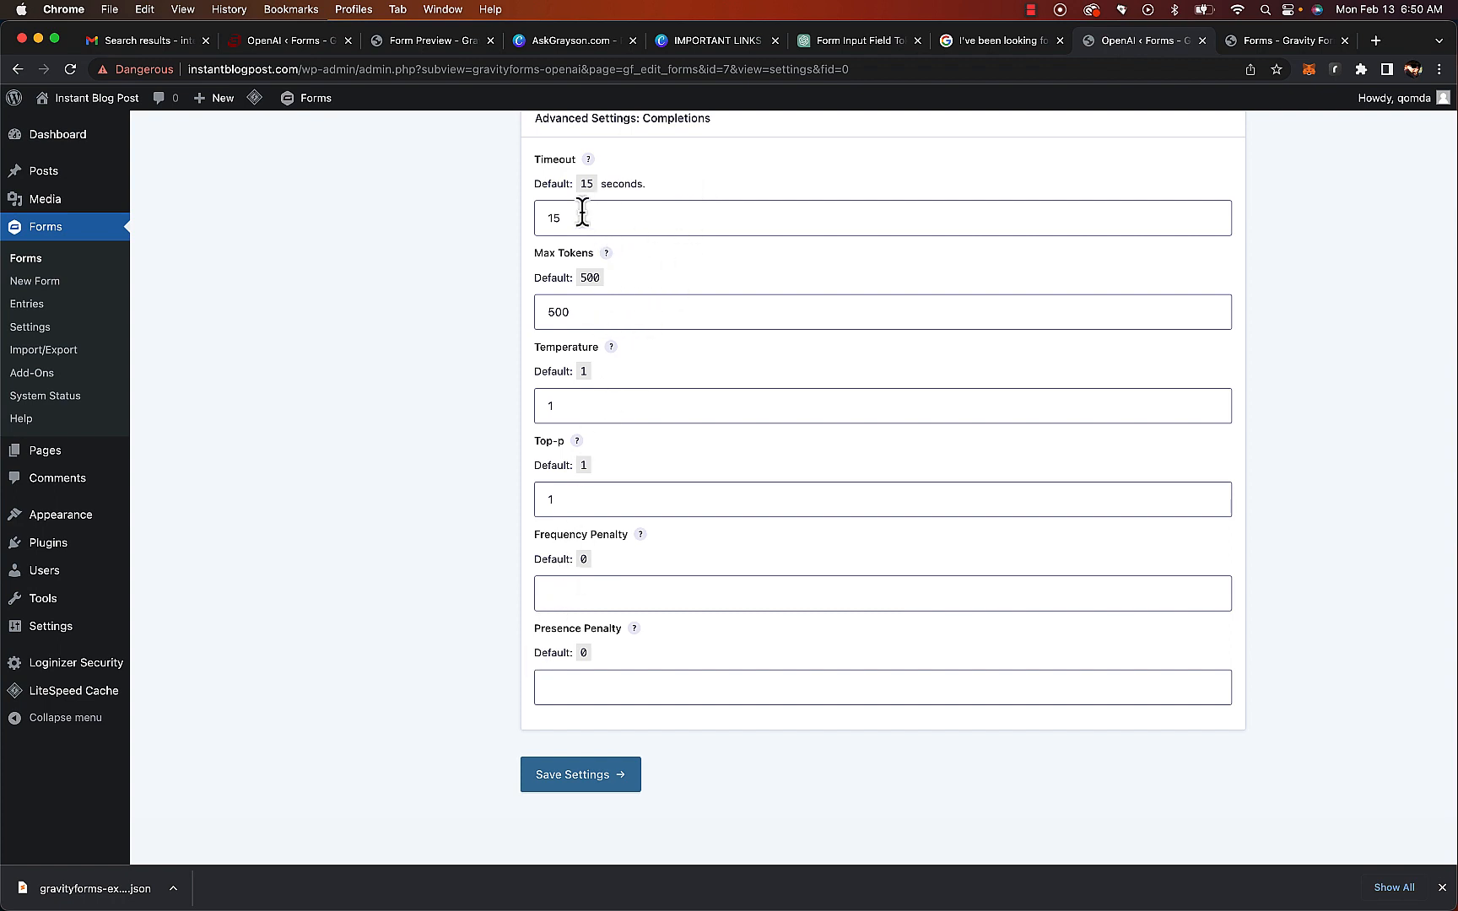
double_click(596, 311)
type("800")
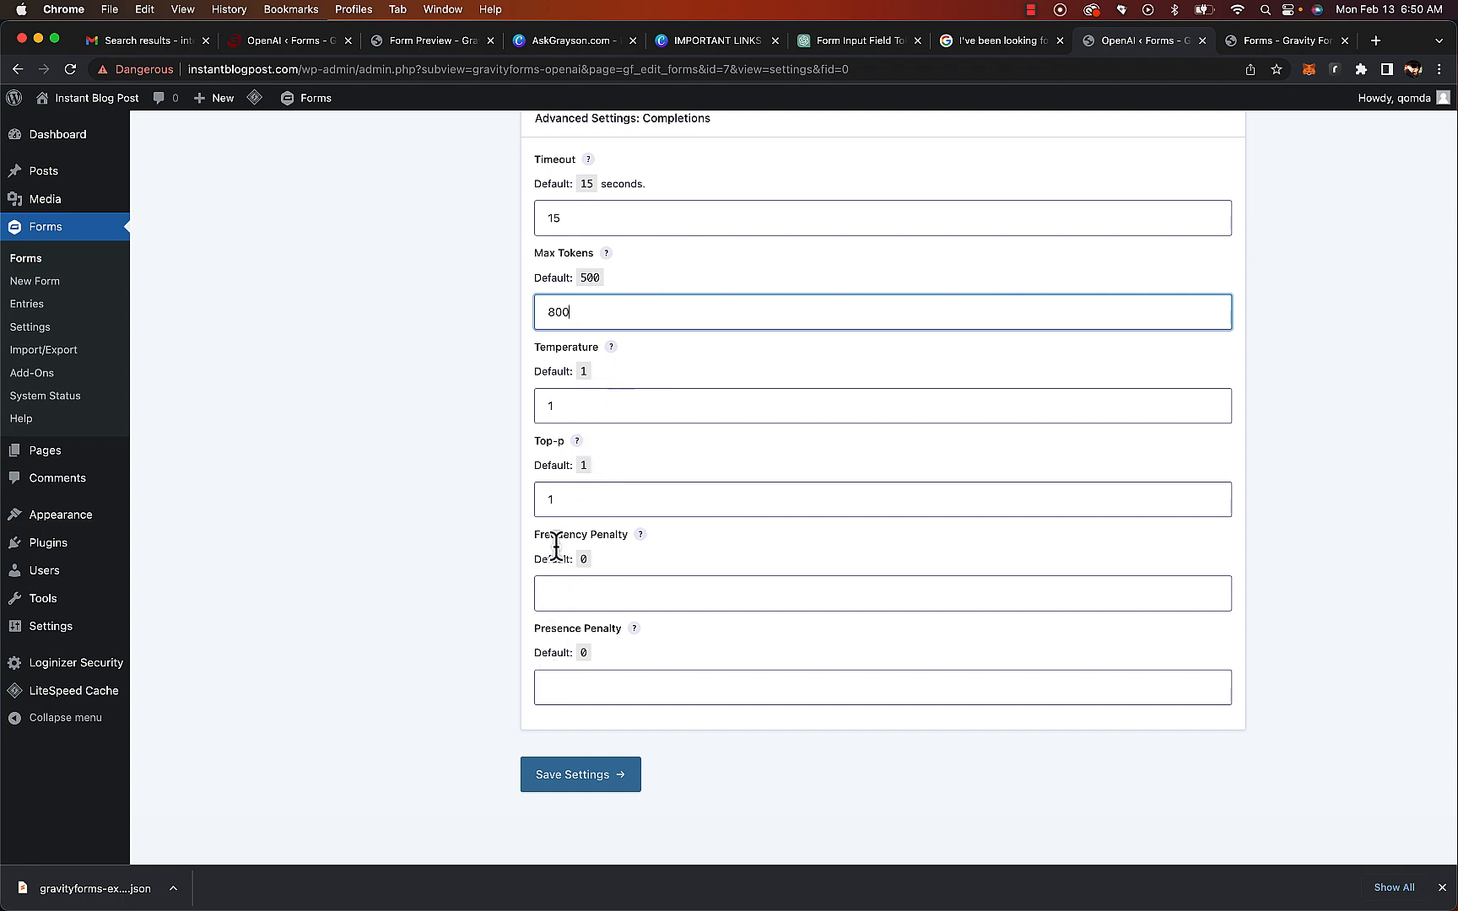
Save the Post Title feed and return to the OpenAI feeds list
left_click(602, 777)
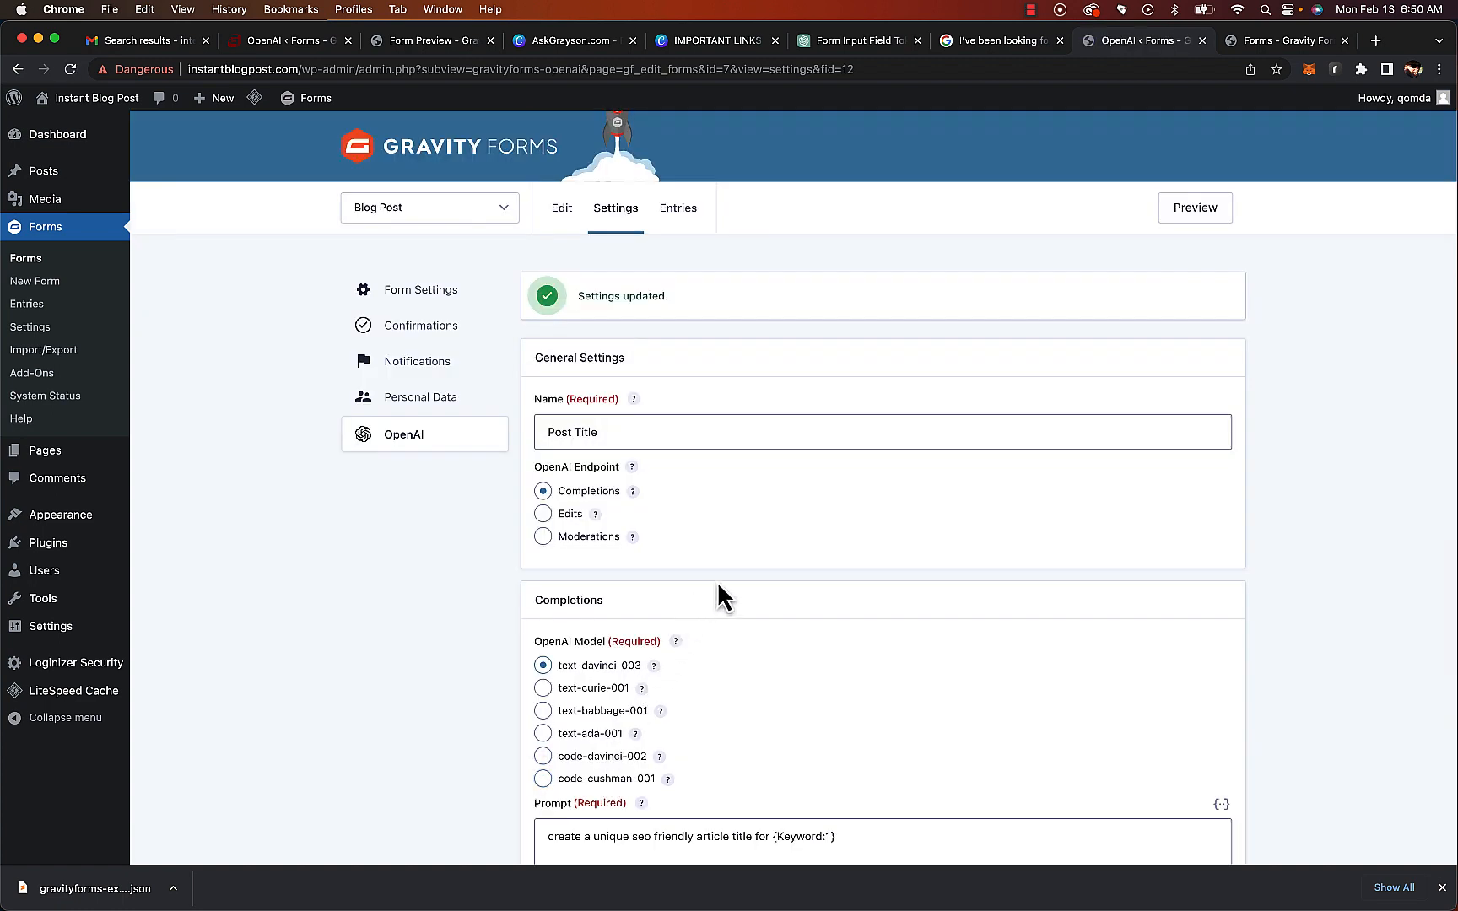
left_click(407, 445)
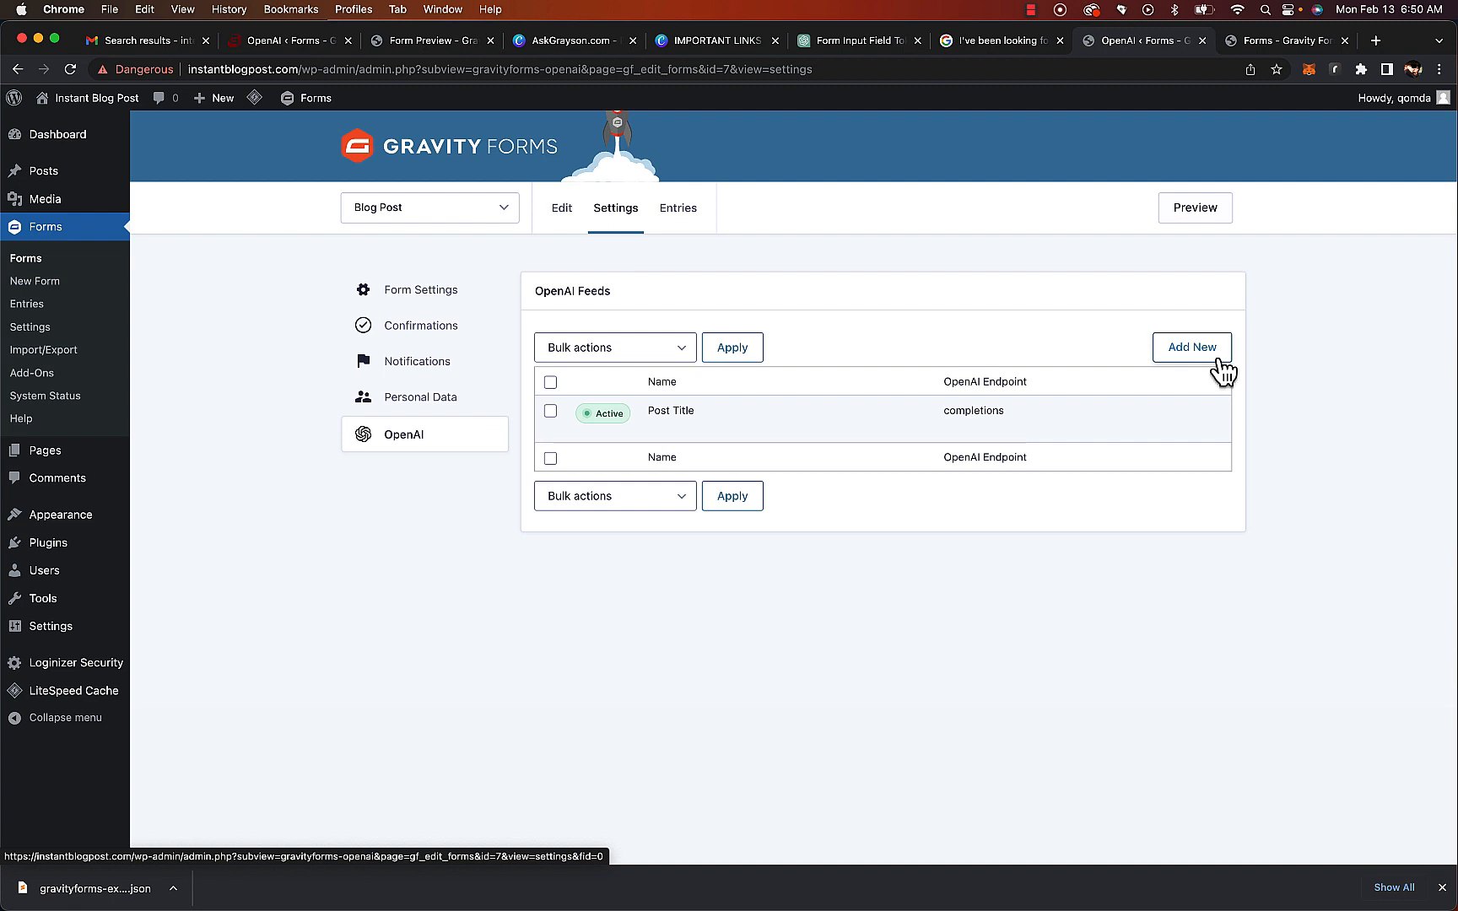
Add a new OpenAI feed named Post Body using the text-davinci-003 model
left_click(659, 355)
triple_click(660, 355)
type("Post Body")
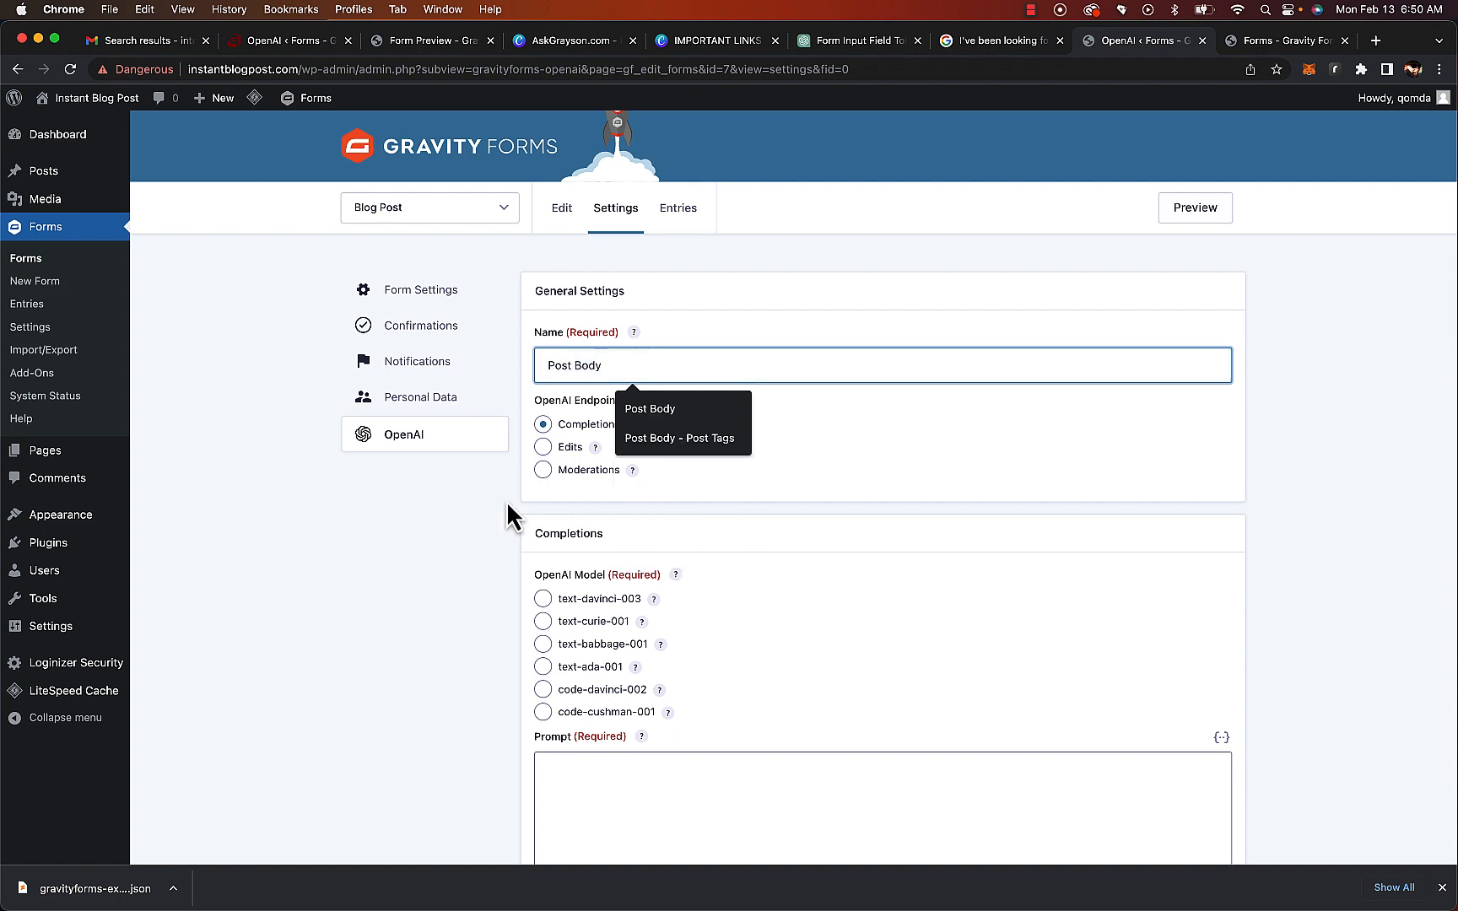
left_click(542, 598)
left_click(760, 803)
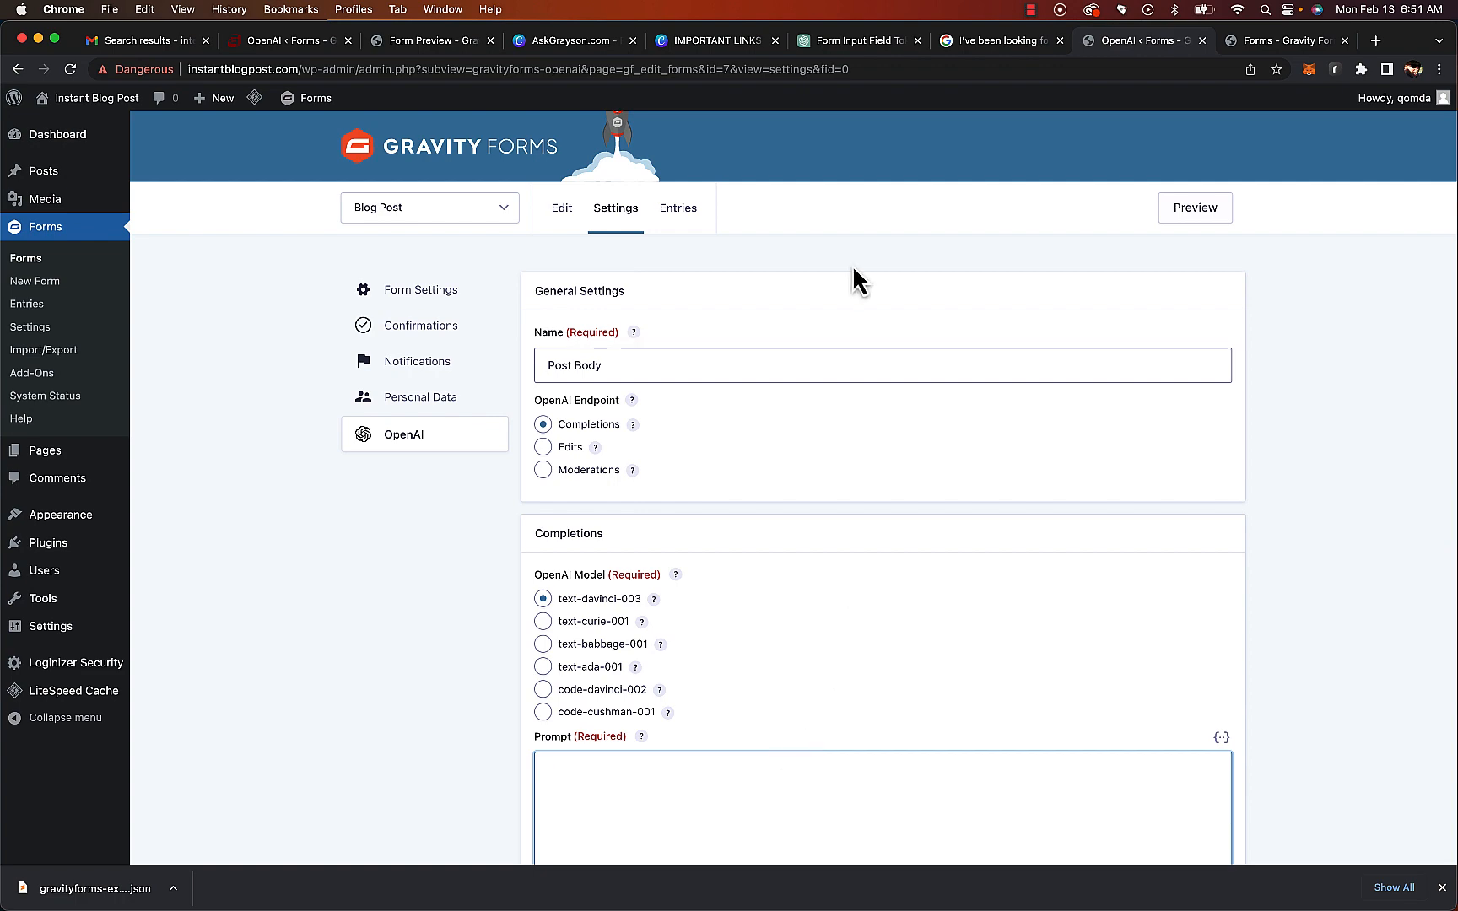
Copy the SEO-friendly post body prompt from the Canva notes document and paste it into the feed's prompt
left_click(699, 37)
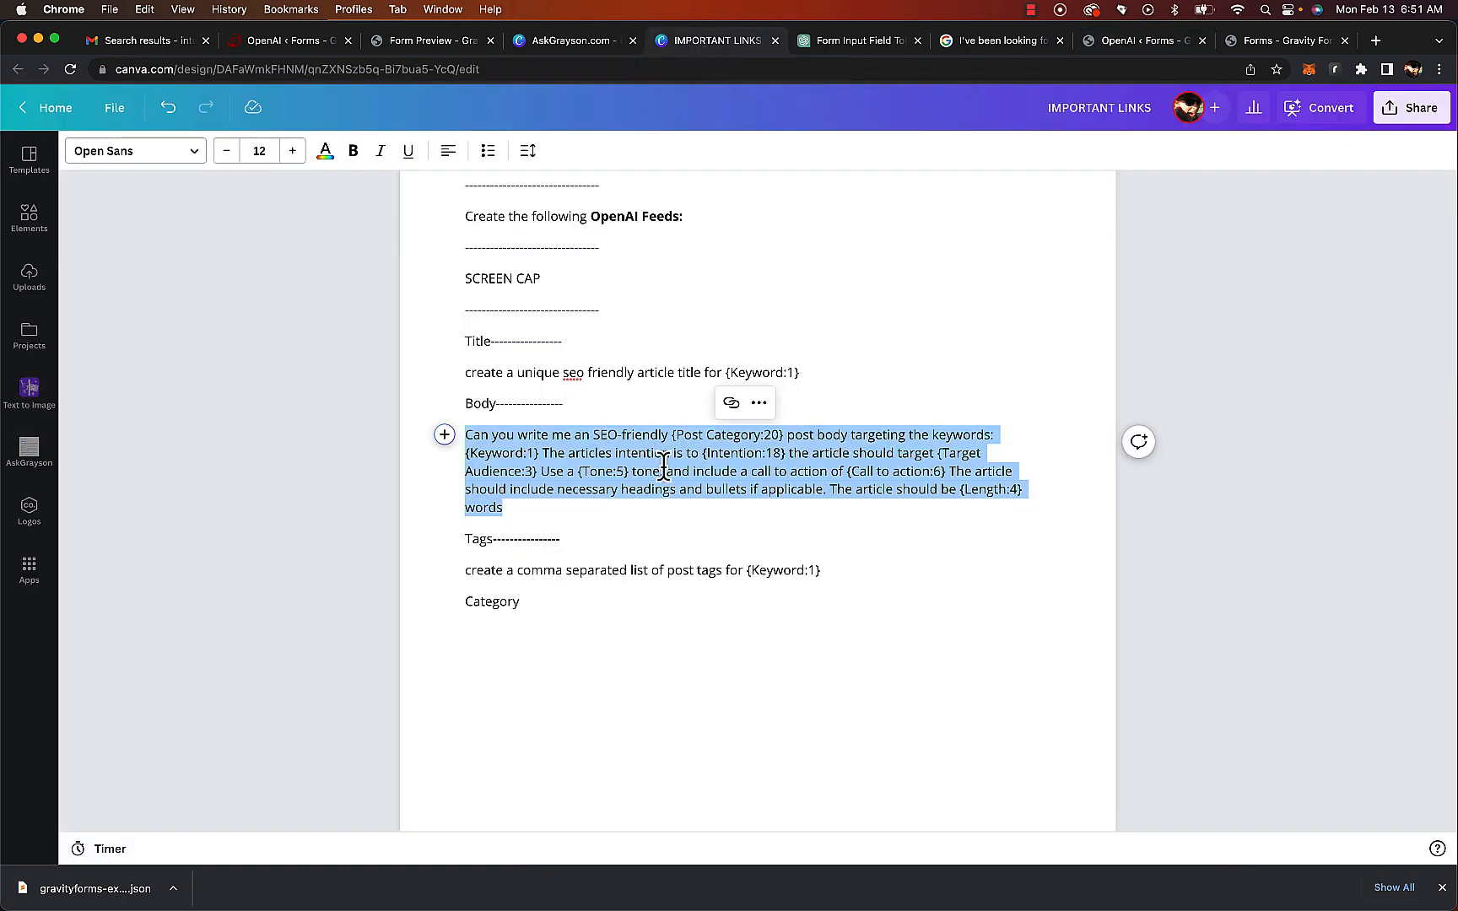
right_click(622, 463)
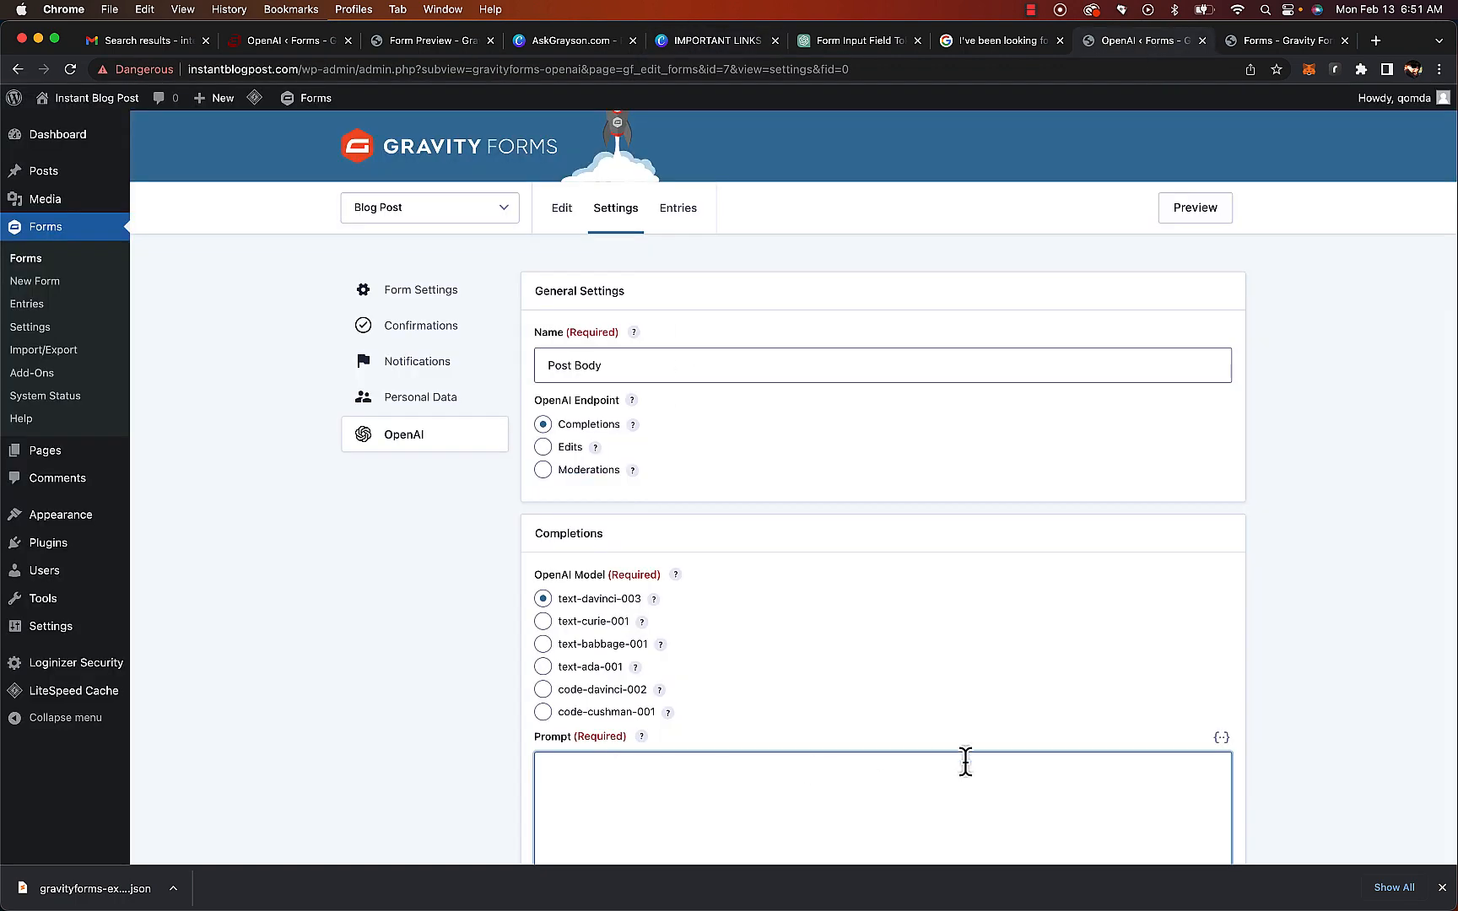
scroll(968, 764, "down", 3)
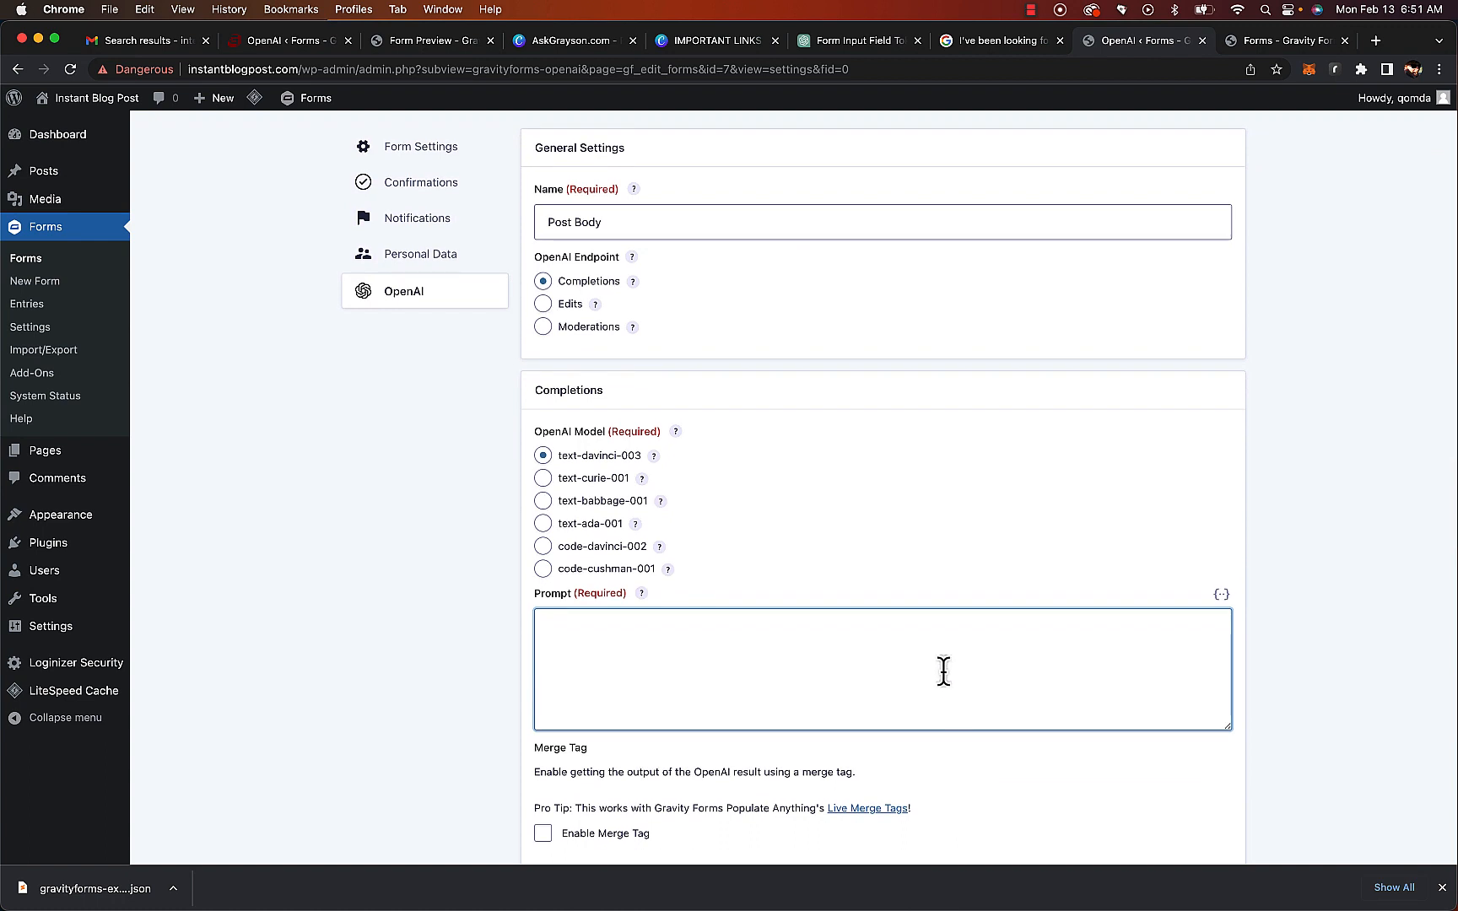
type("Can you write me an SEO-friendly {Post Category:20} post body targeting the keywords: {Keyword:1} The articles intention is to {Intention:18} the article should target {Target Audience:3} Use a {Tone:5} tone, and include a call to action of {Call to action:6} The article should include necessary headings and bullets if applicable. The article should be {Length:4} words")
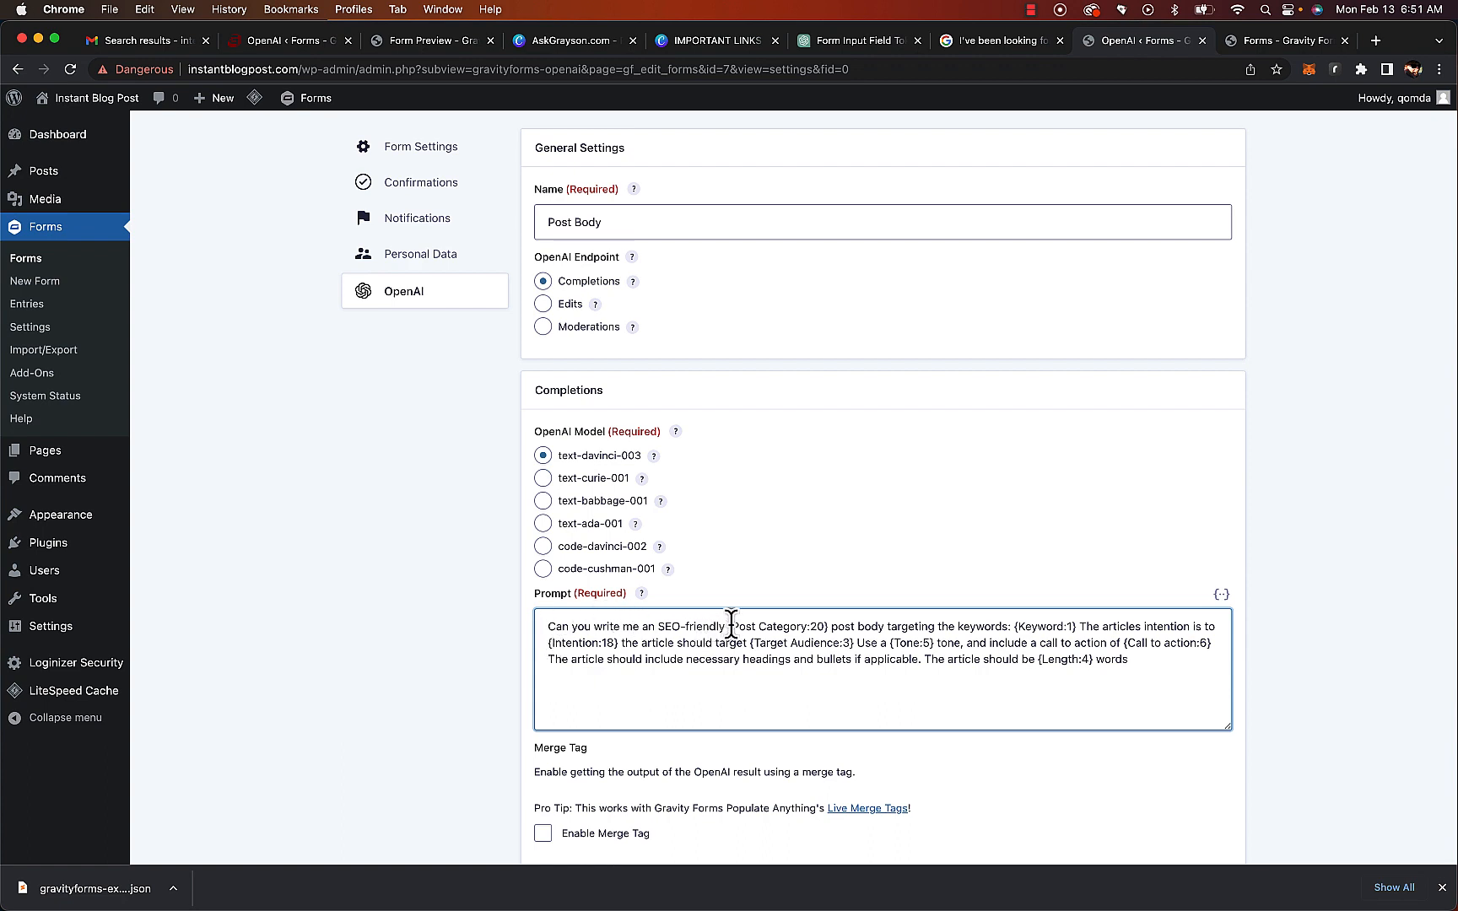
left_click_drag(726, 623, 832, 623)
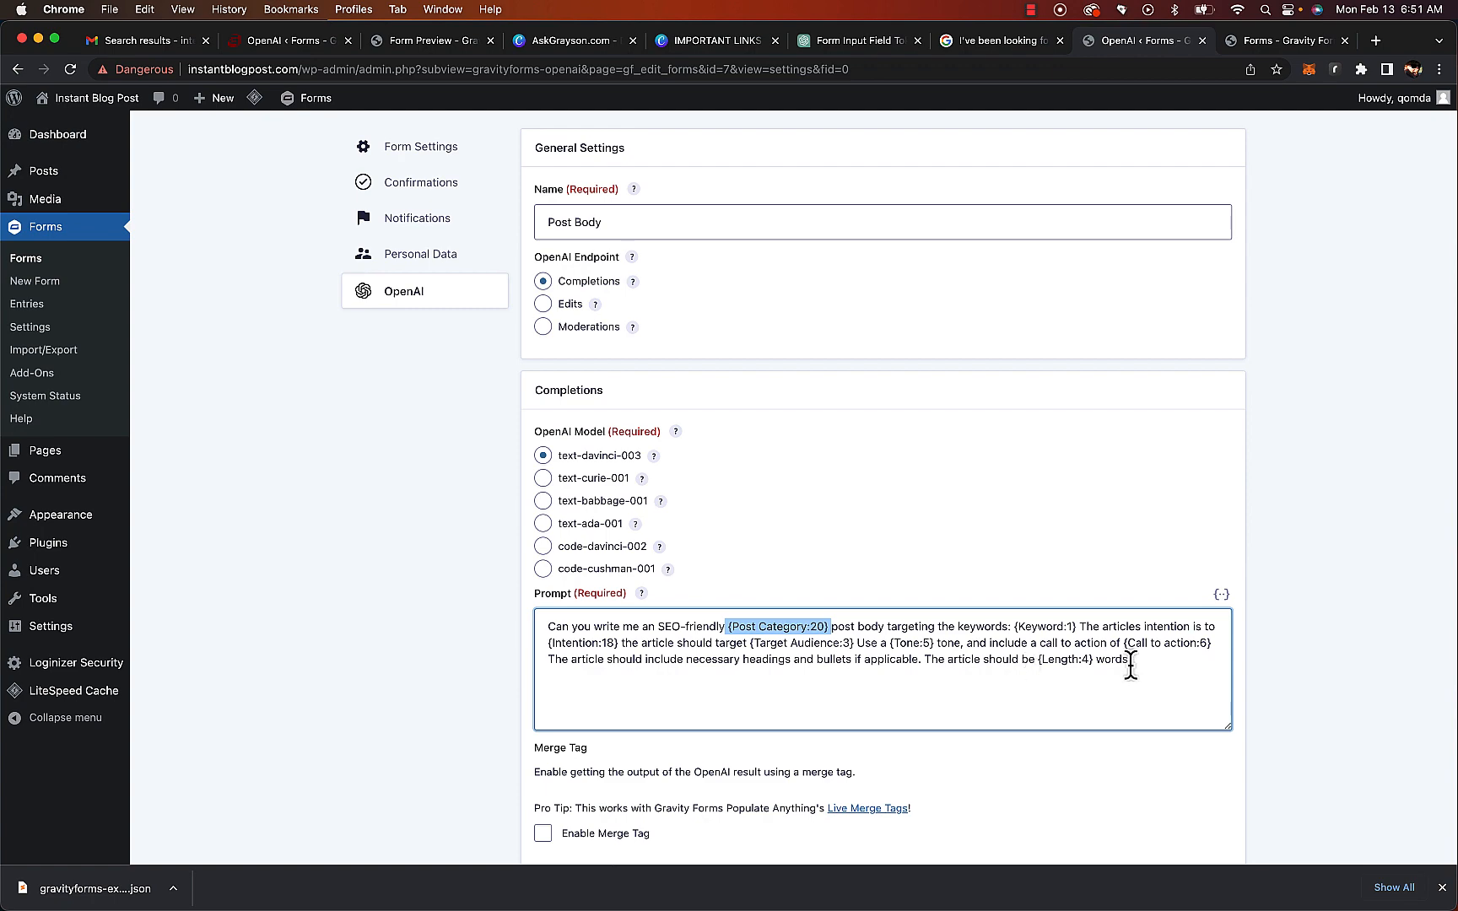
Map the Post Body feed's result to the Post Body field
scroll(961, 663, "down", 5)
left_click(899, 496)
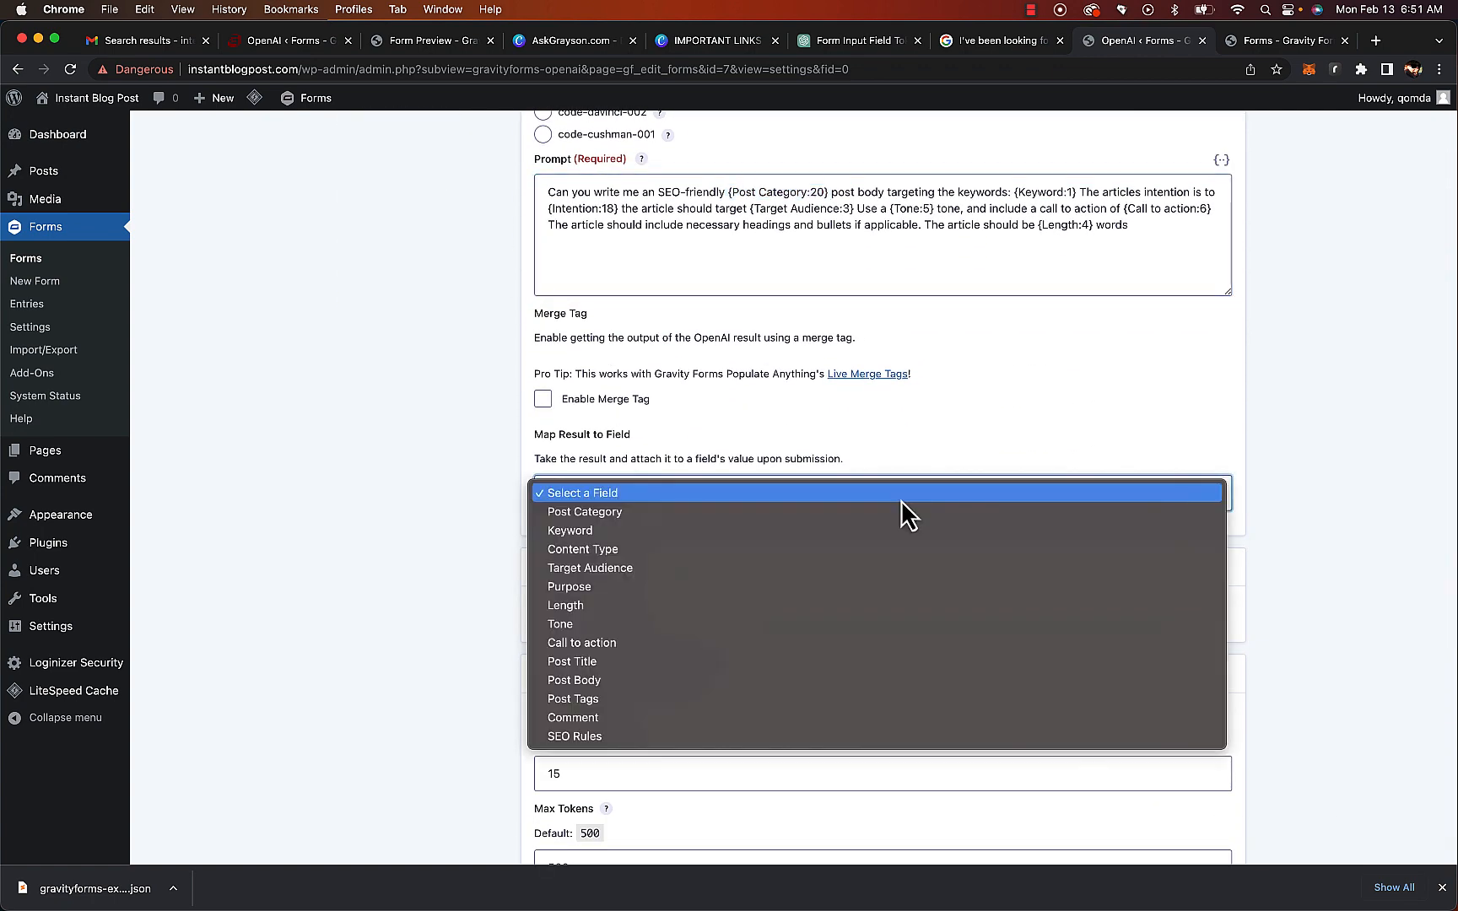
left_click(902, 679)
Set the feed's Timeout to 45 seconds and Max Tokens to 800
double_click(789, 773)
type("45")
scroll(785, 775, "down", 3)
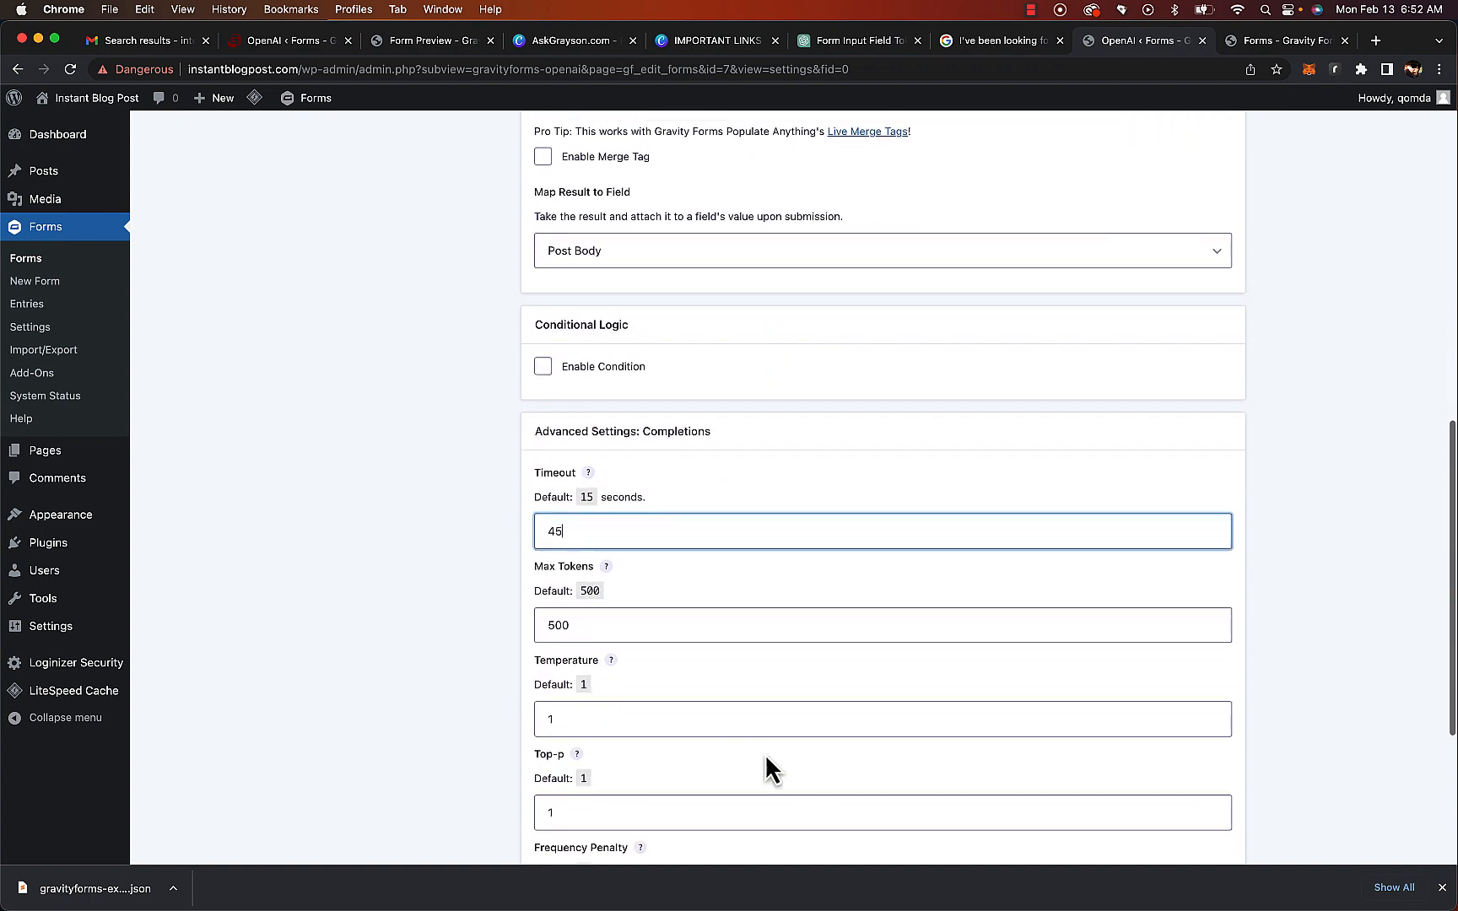
double_click(707, 639)
type("800")
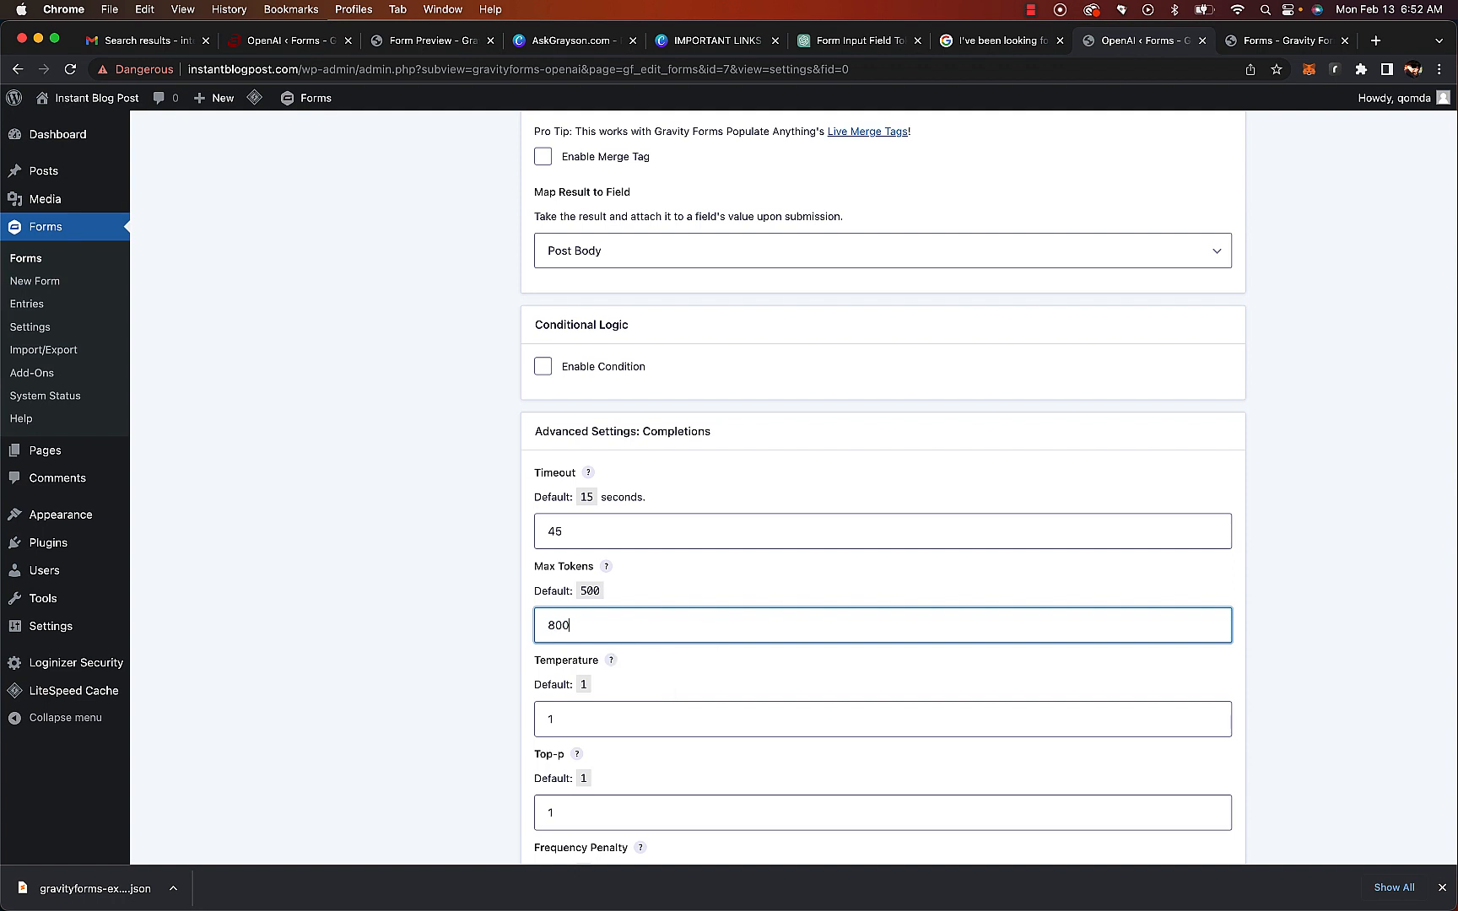
Save the Post Body feed and return to the OpenAI feeds list
scroll(882, 490, "down", 5)
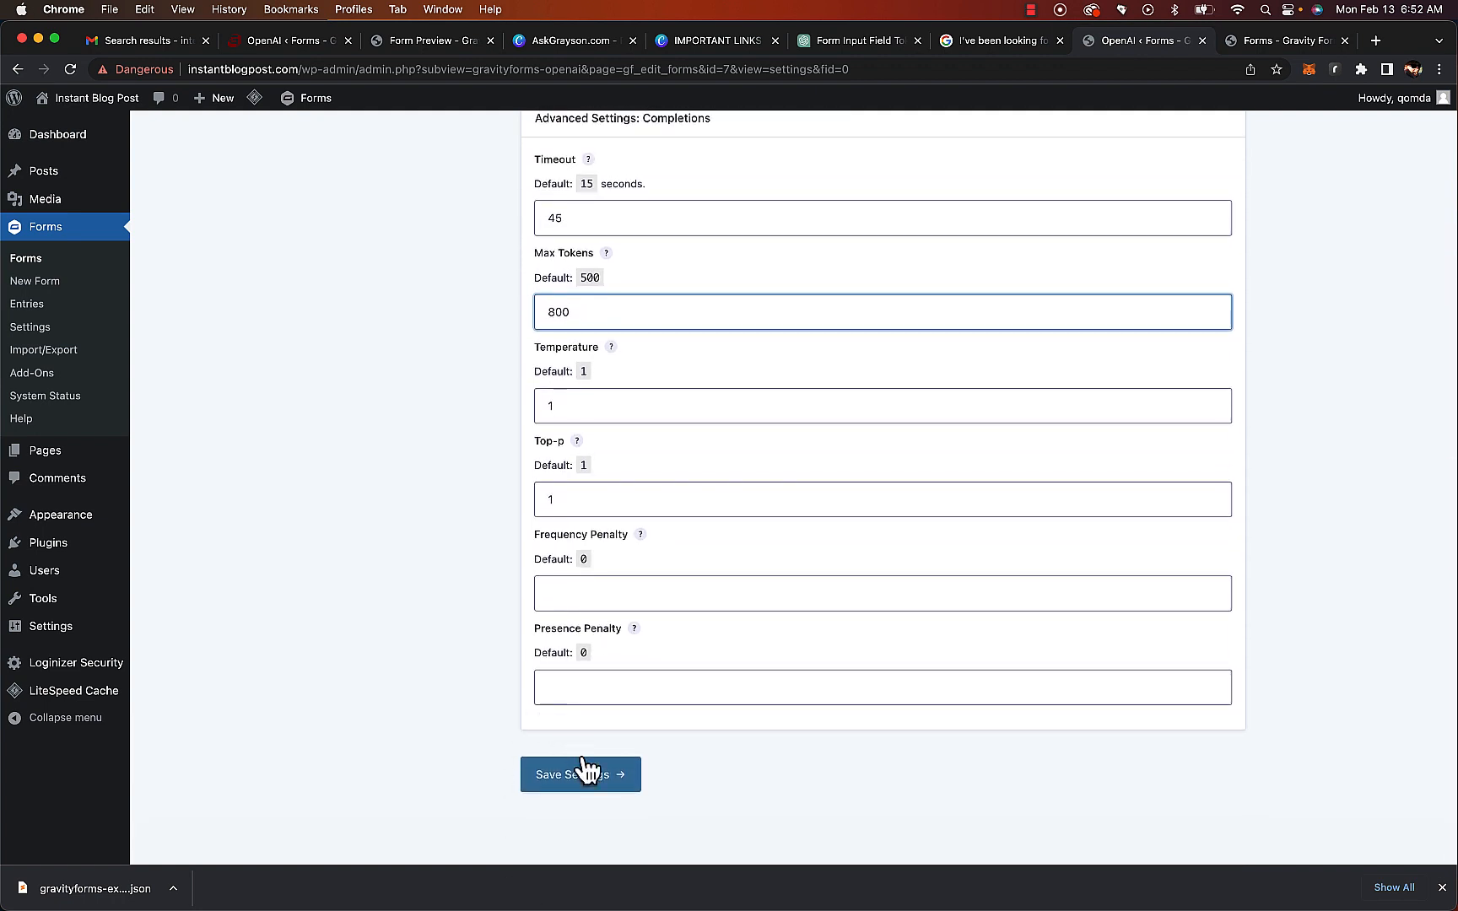
left_click(588, 775)
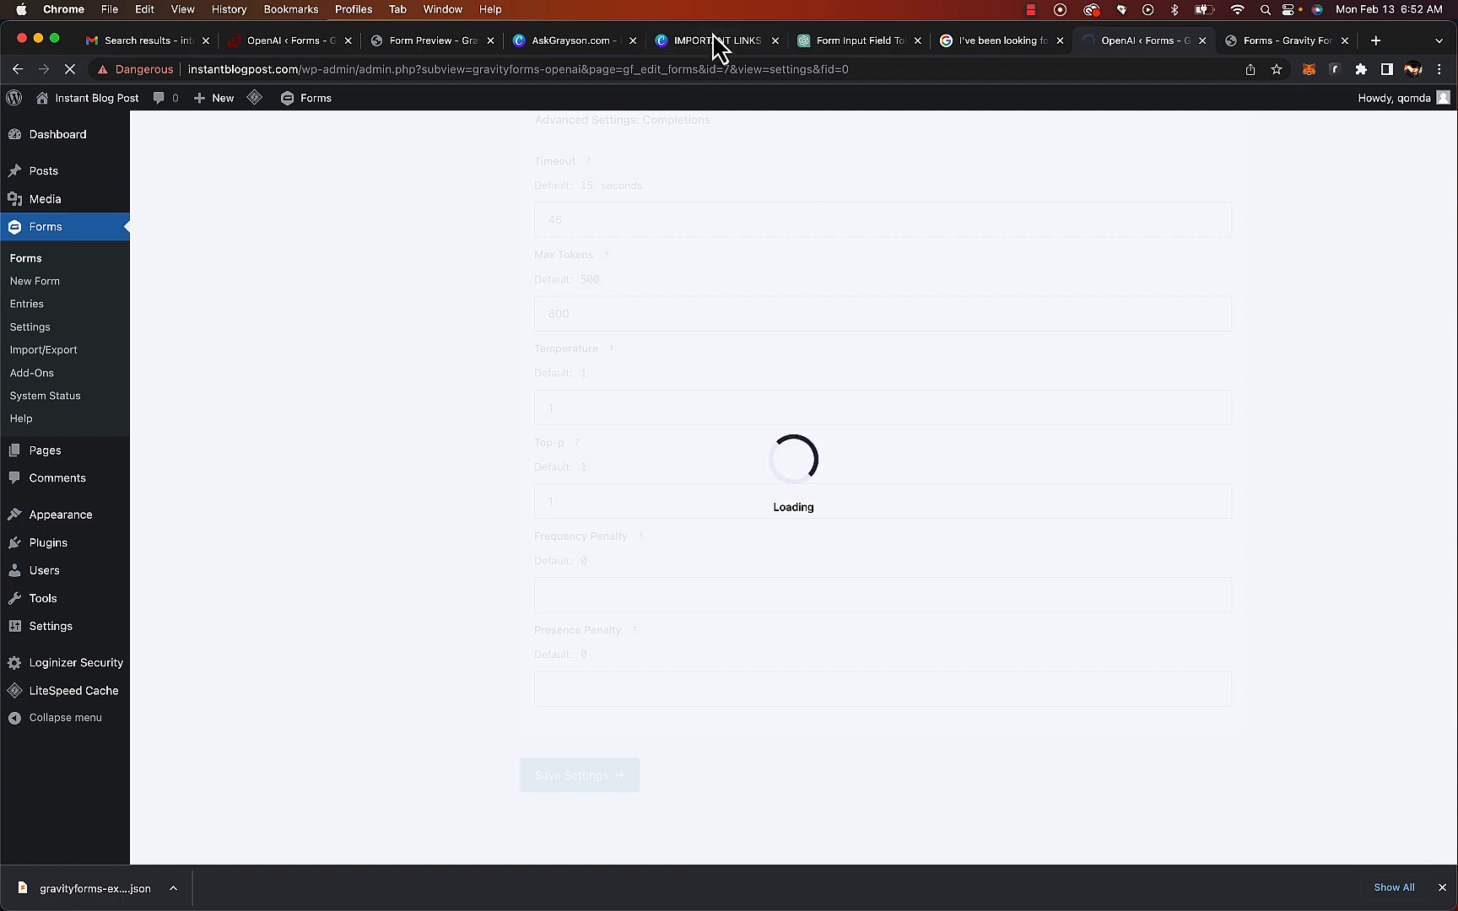
left_click(404, 438)
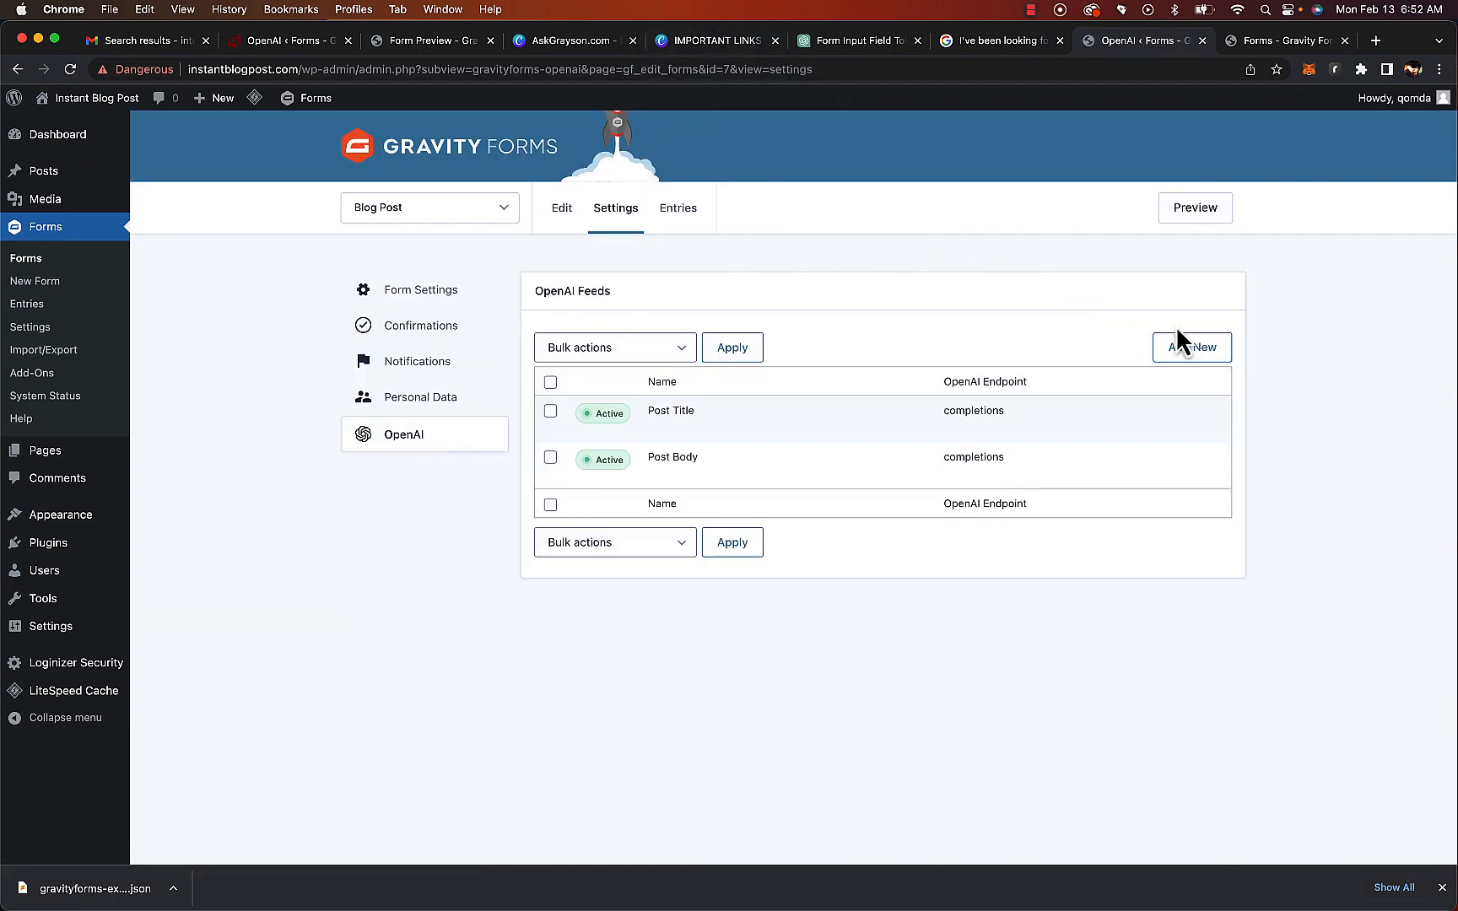
Start a new OpenAI feed and copy the post tags prompt from the Canva notes document
left_click(1192, 350)
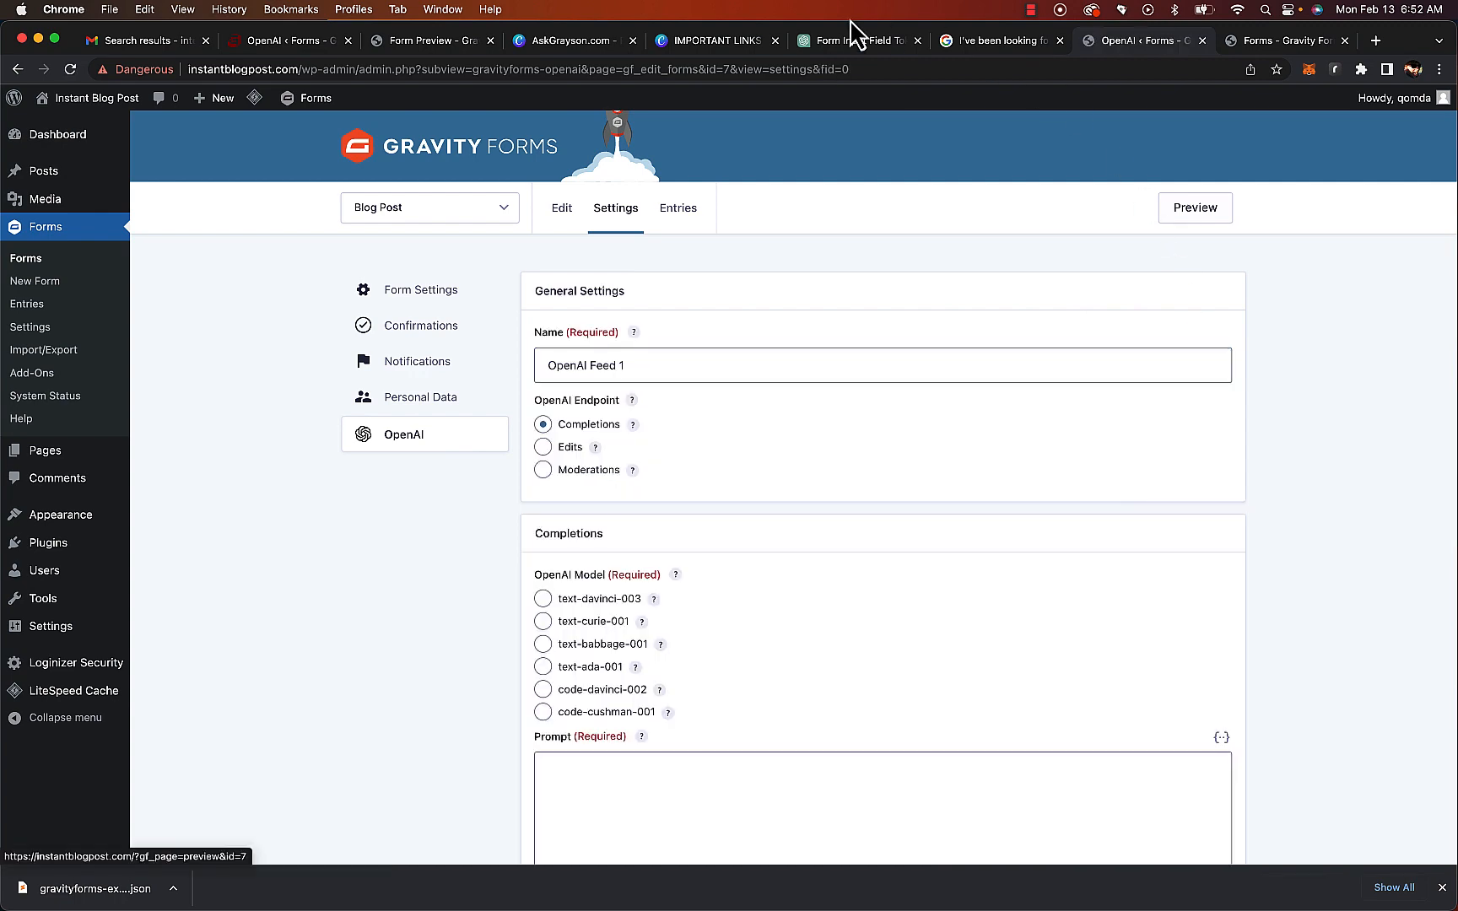
left_click(749, 42)
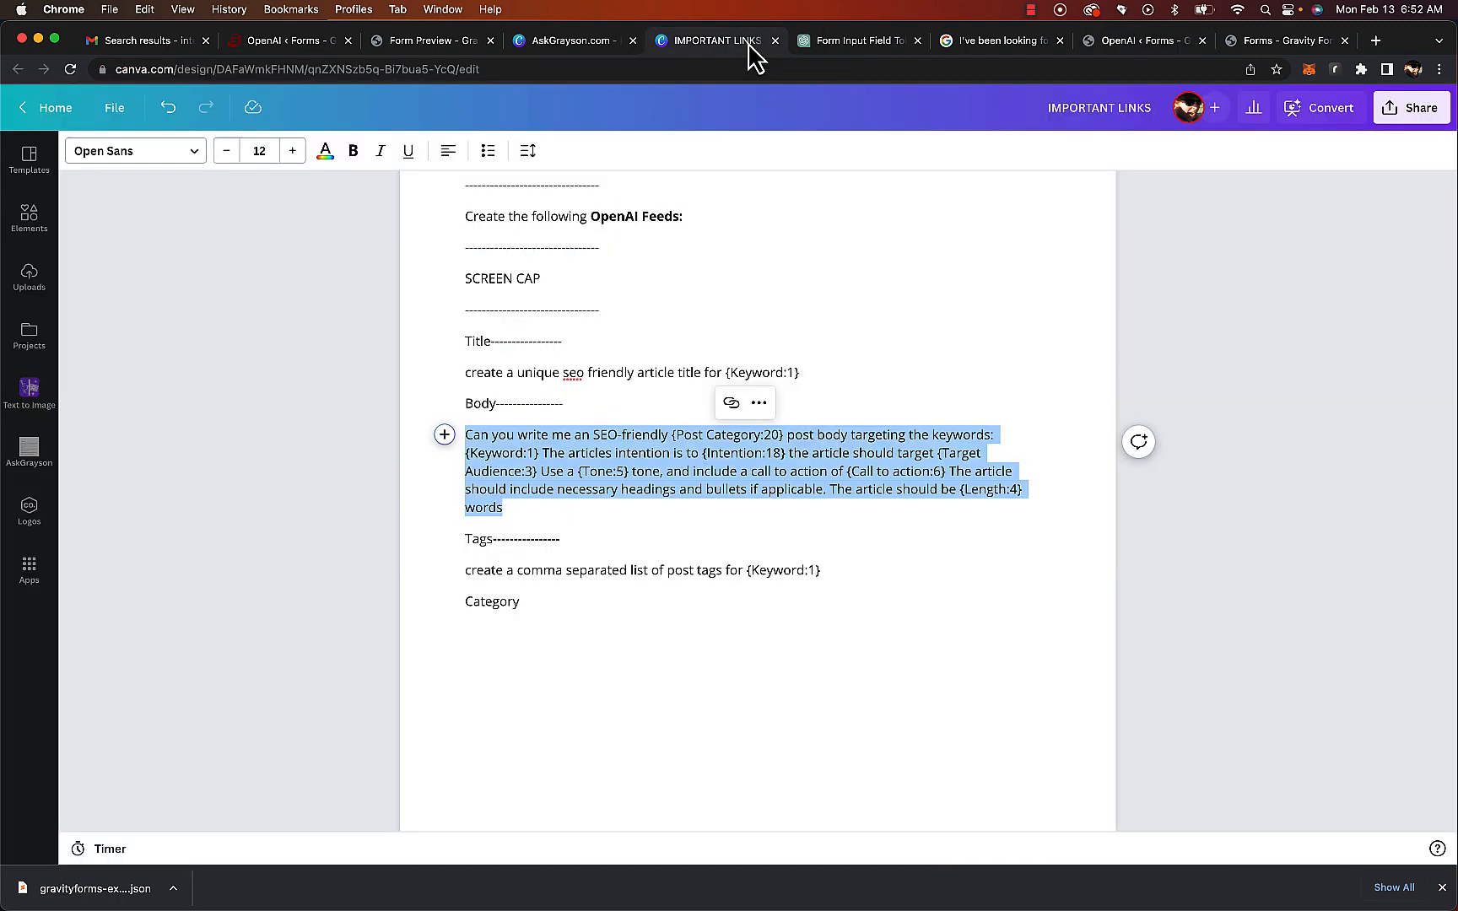
triple_click(601, 566)
key("super+c")
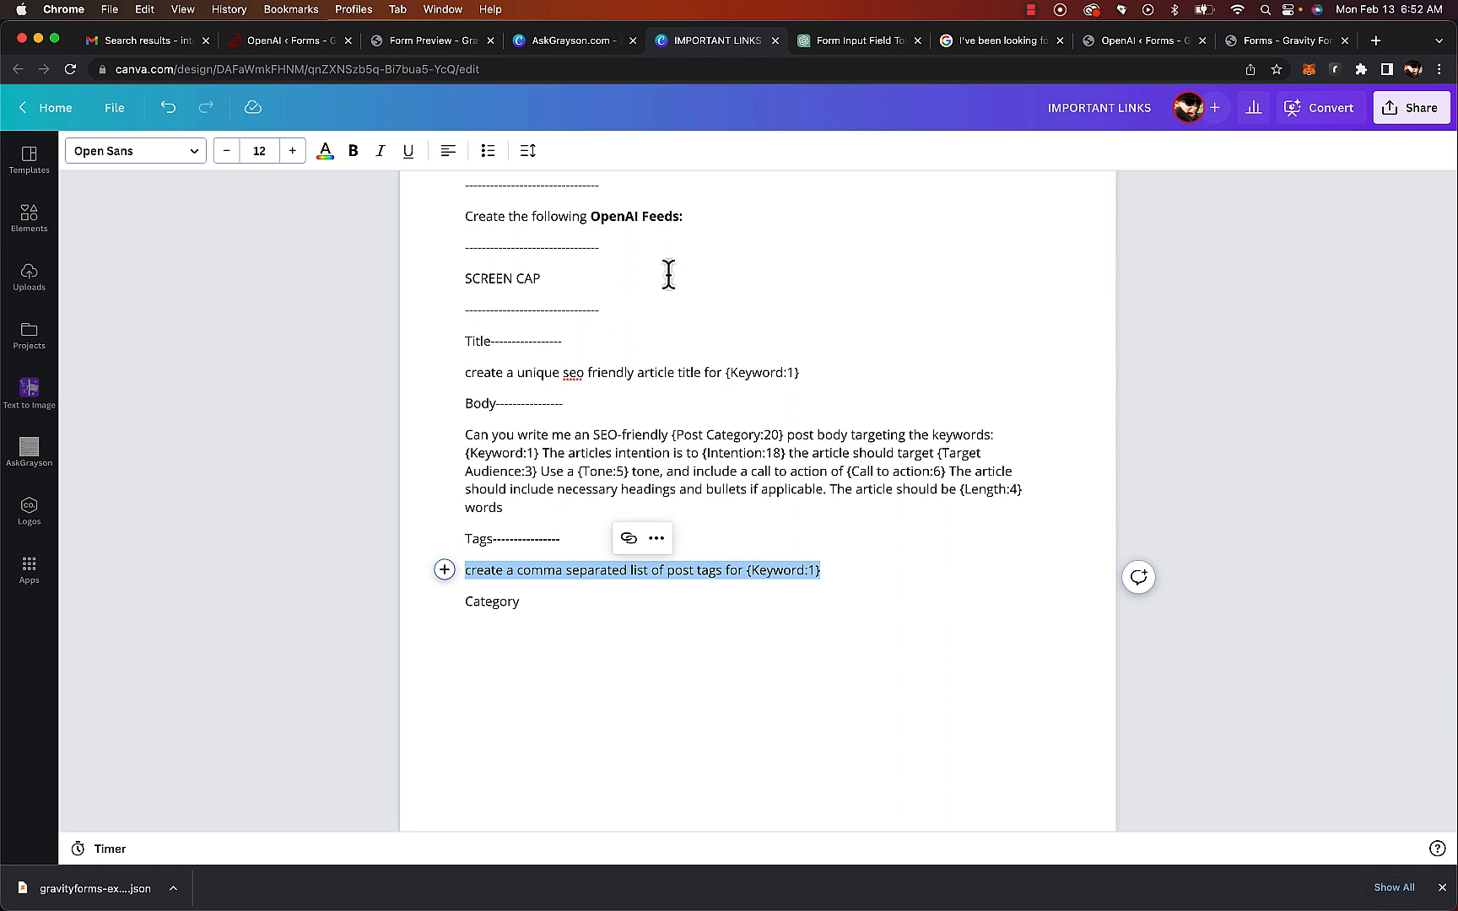
left_click(1119, 49)
left_click(599, 801)
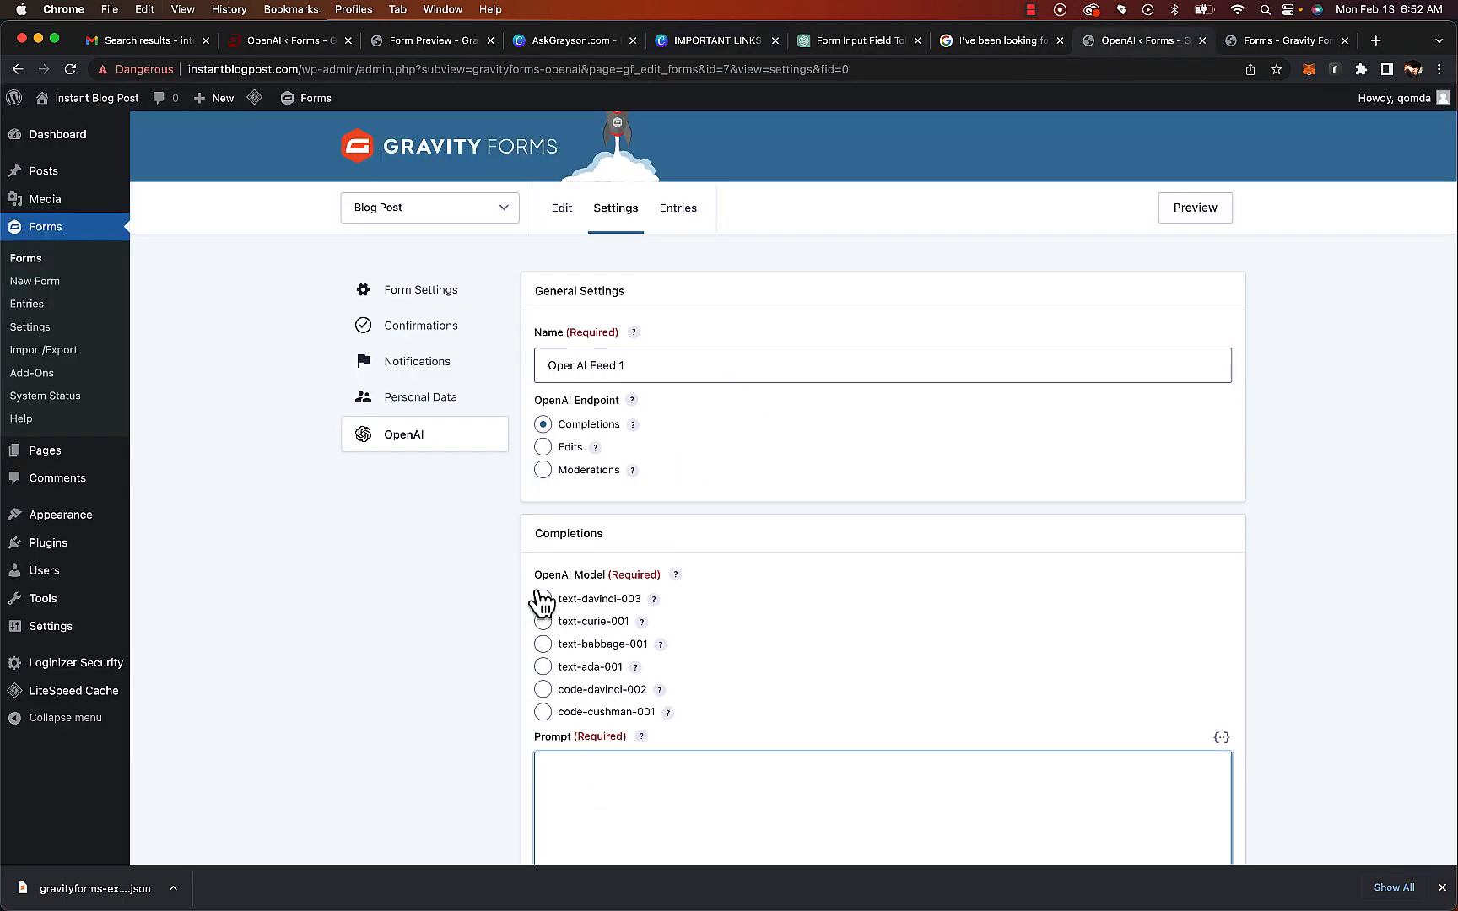
Name the new feed Tags and select the text-davinci-003 model
double_click(695, 363)
triple_click(694, 363)
type("Test")
key("Tab")
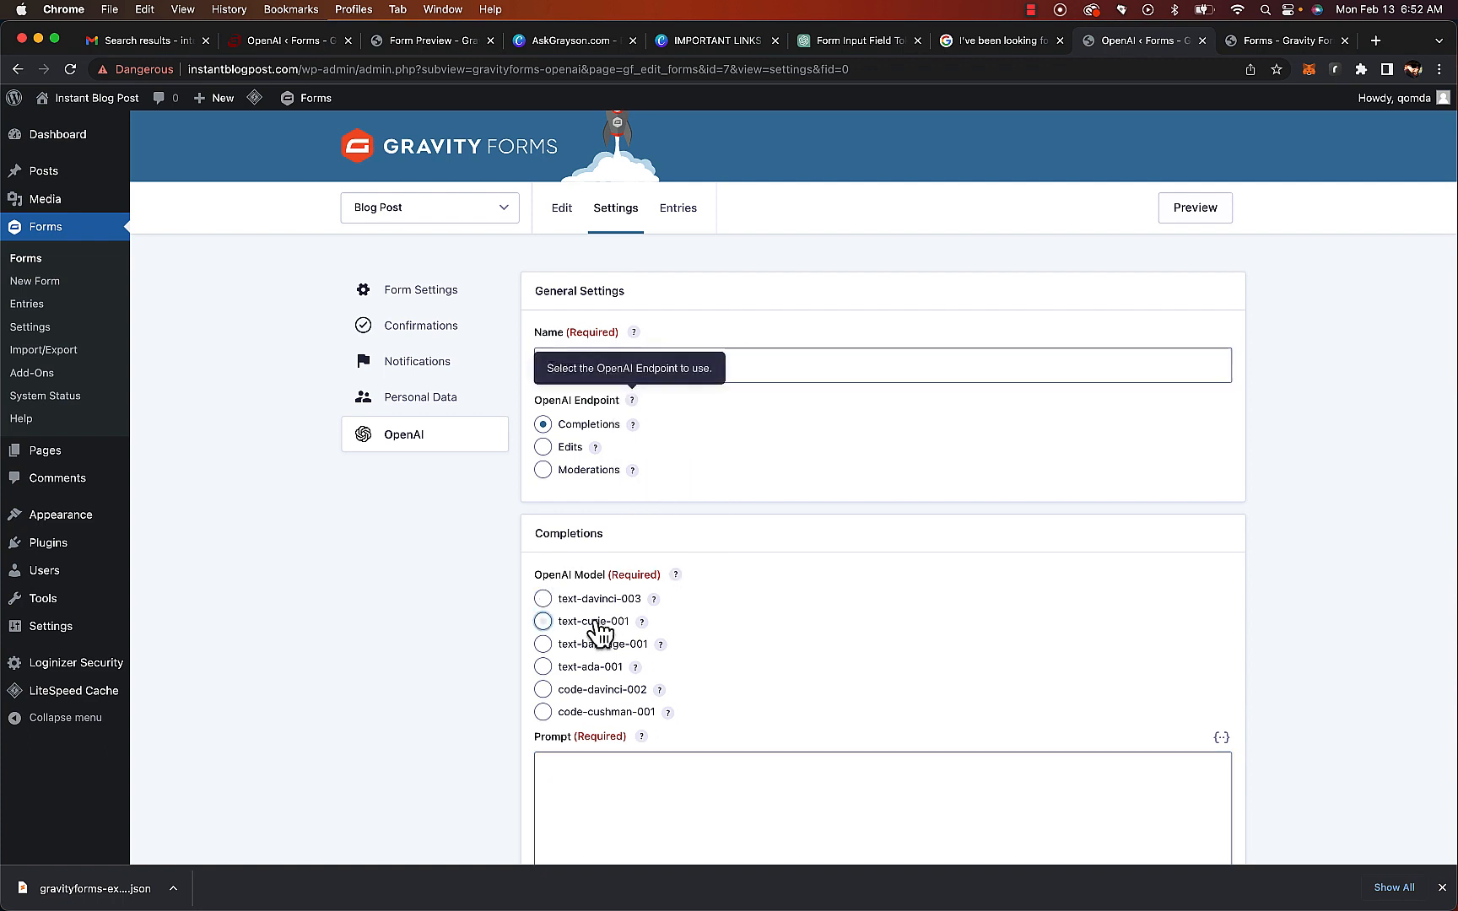
left_click(549, 597)
Paste the prompt "create a comma separated list of post tags for {Keyword:1}" and map the result to Post Tags
left_click(622, 781)
key("super+v")
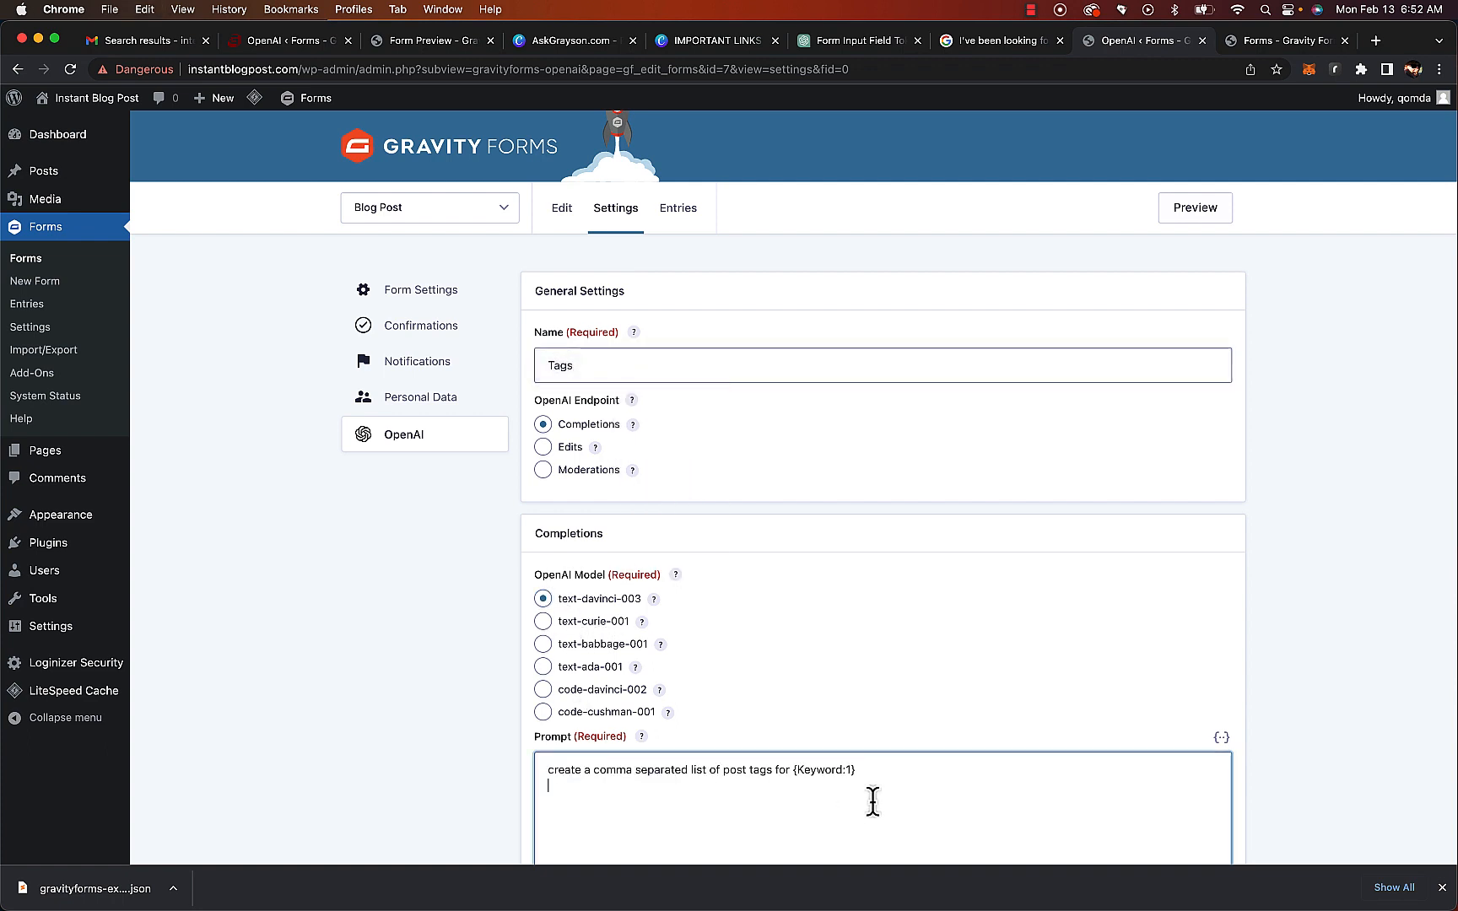
scroll(991, 764, "down", 10)
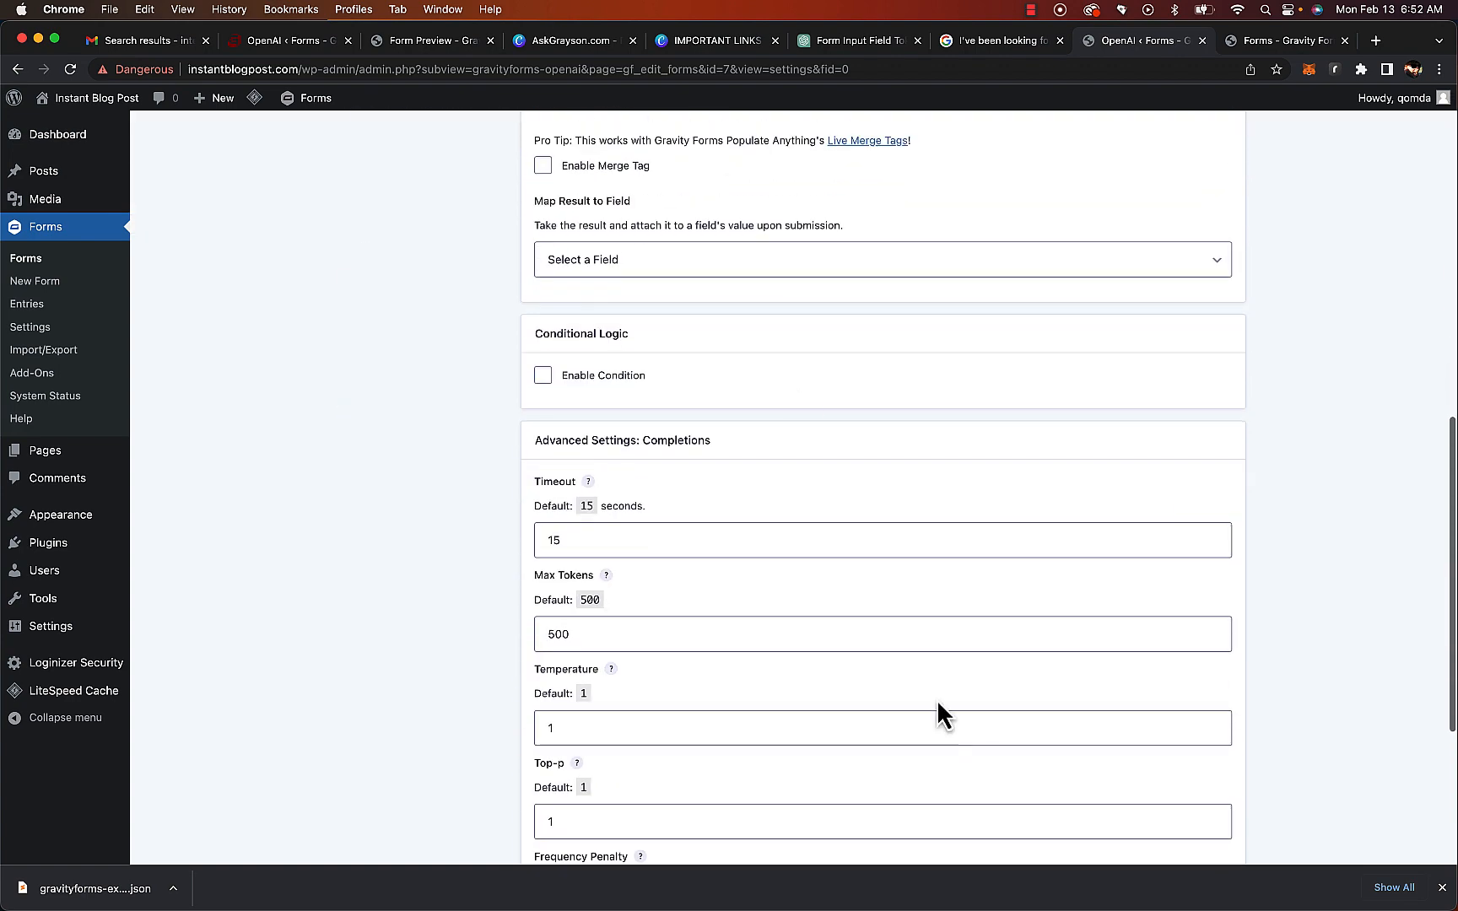
left_click(688, 257)
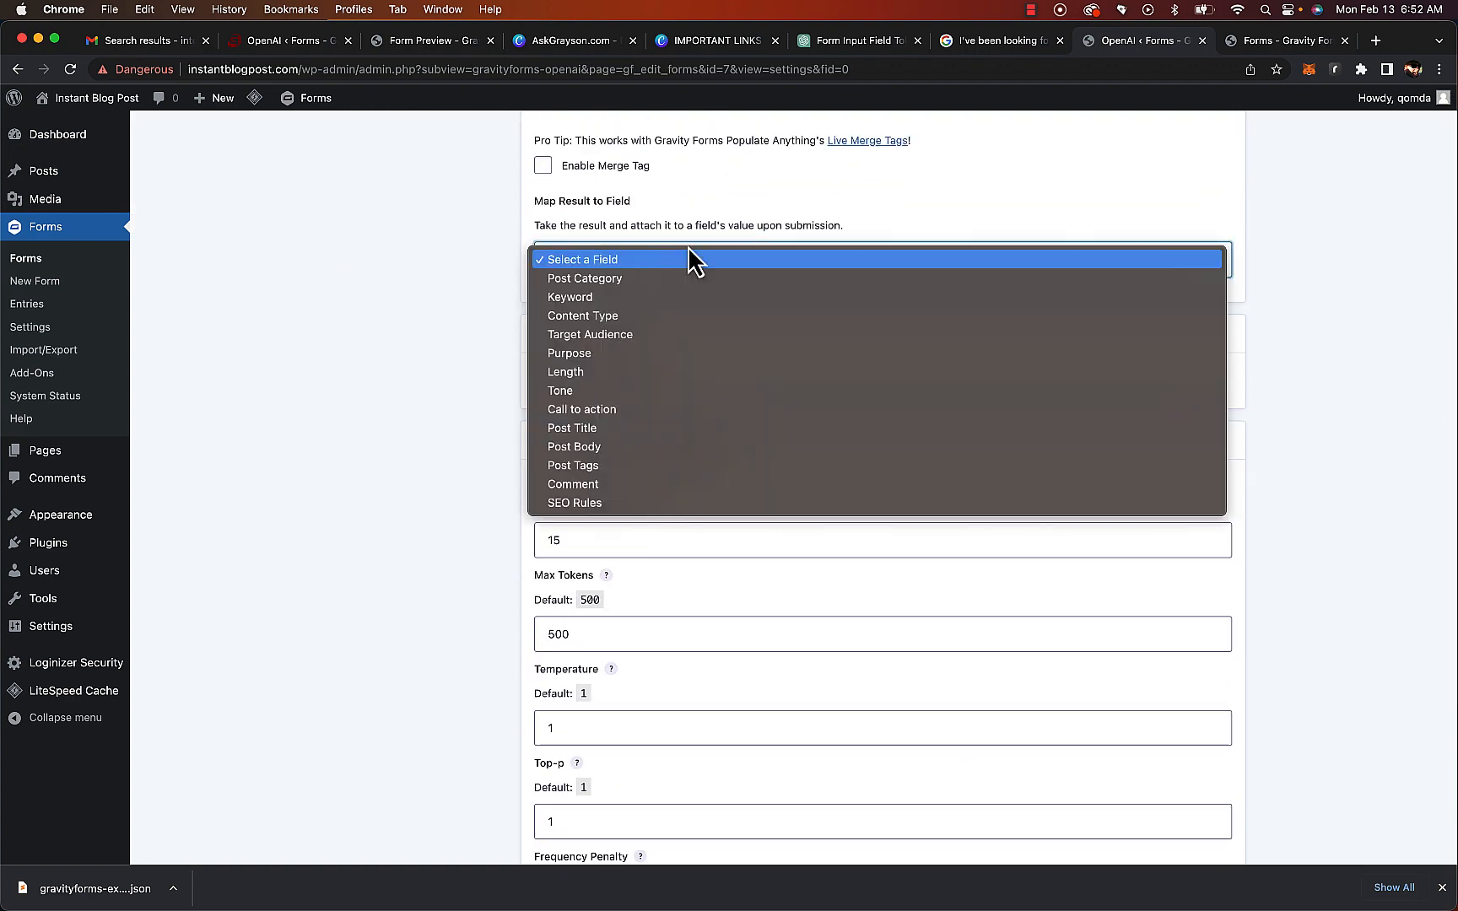
left_click(693, 465)
Save the Tags feed and return to the OpenAI feeds list
scroll(692, 472, "down", 5)
left_click(627, 772)
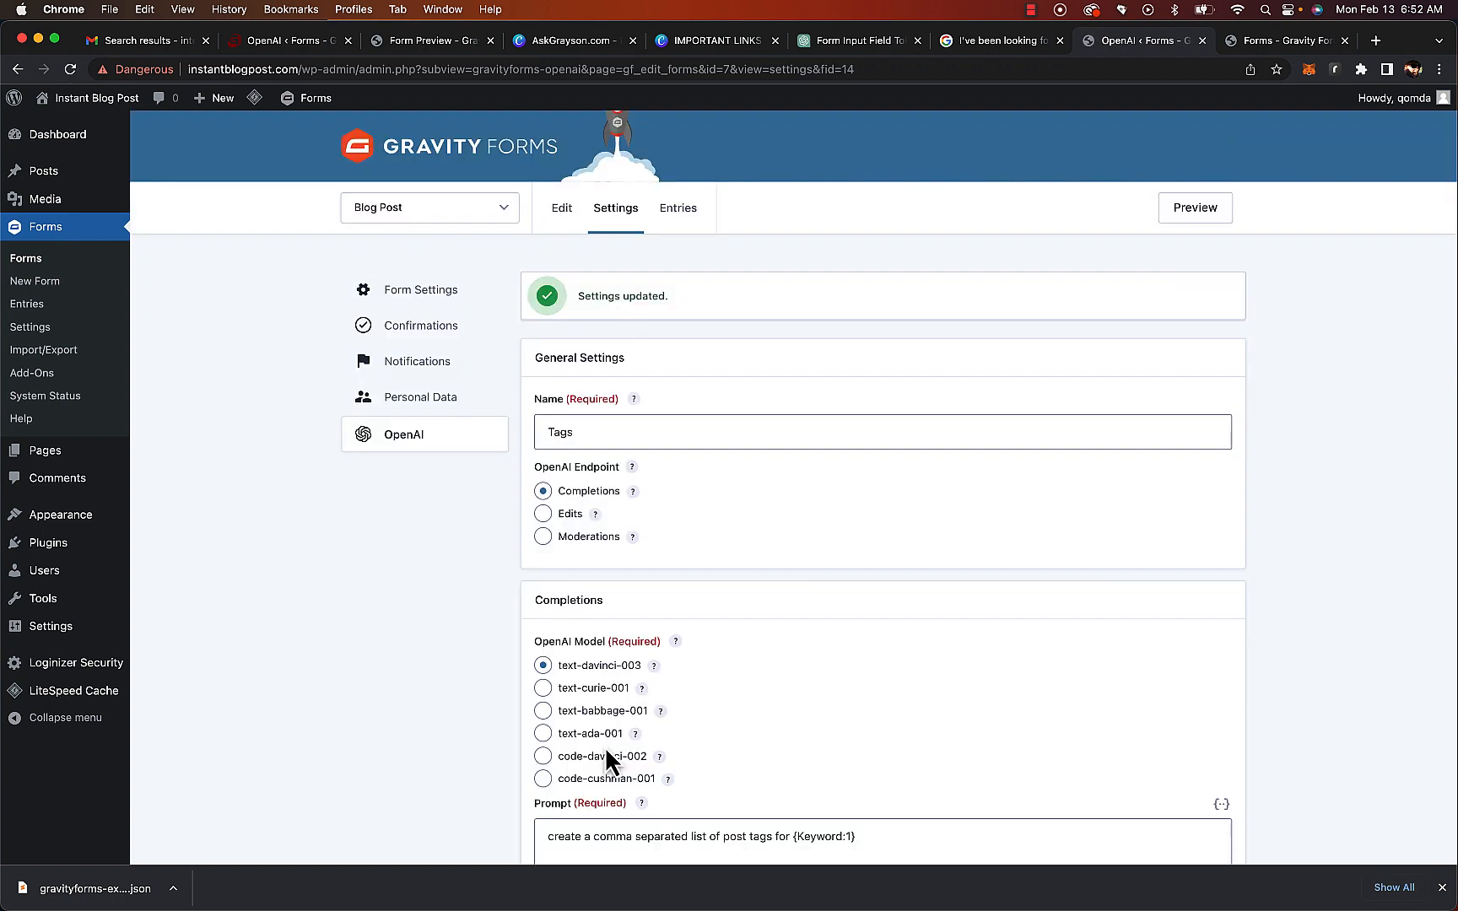
left_click(394, 440)
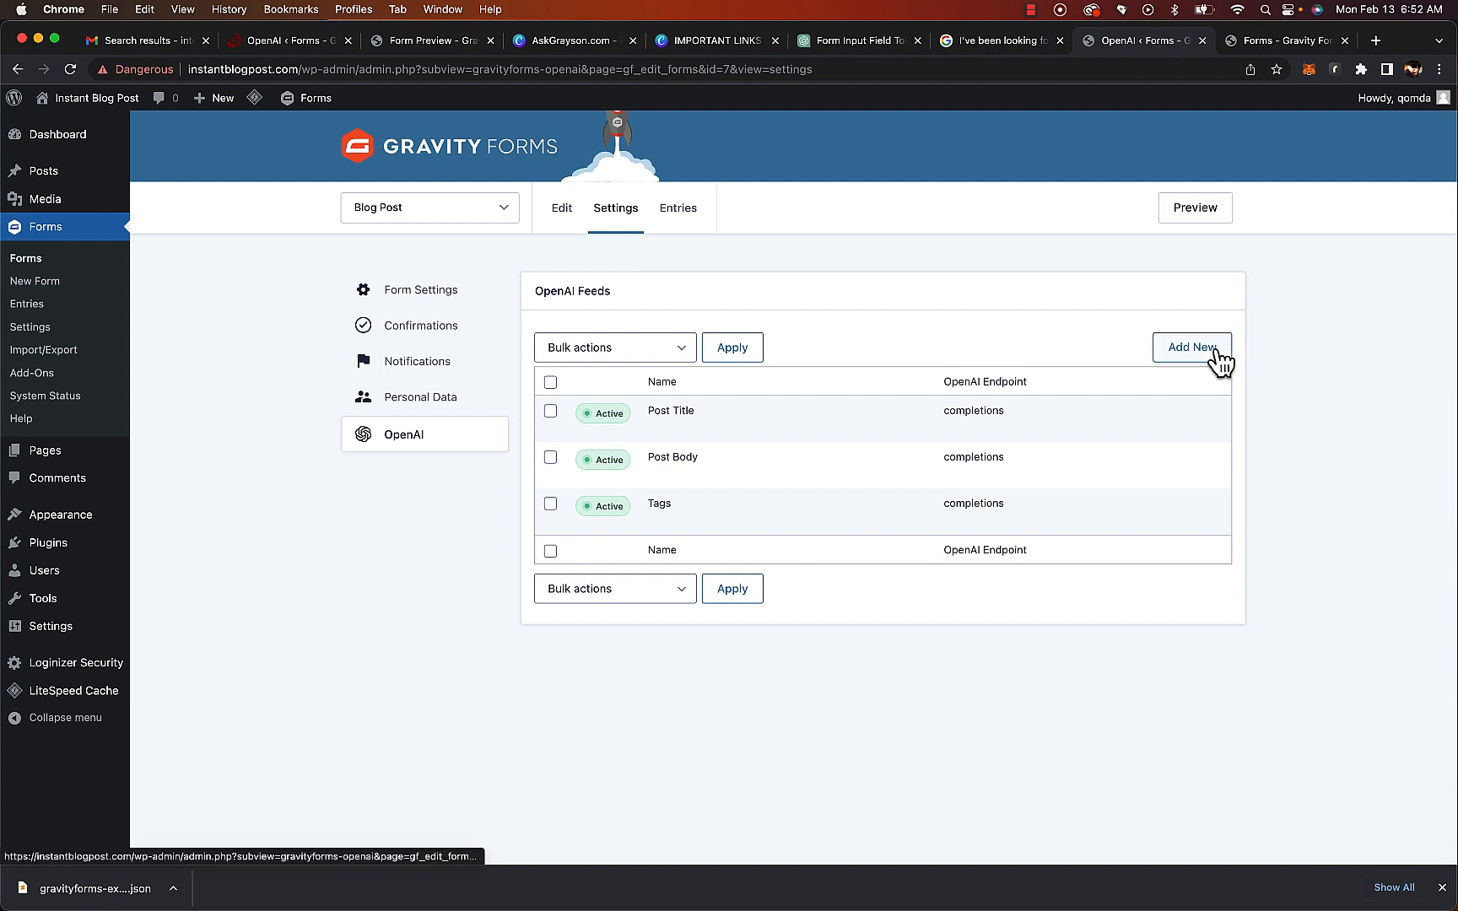
Add a new OpenAI feed named Post Category using the text-davinci-003 model
left_click(646, 371)
triple_click(645, 371)
type("Post Category")
left_click(552, 597)
Insert the Post Category merge tag as the feed's prompt
left_click(1222, 739)
scroll(1131, 465, "down", 3)
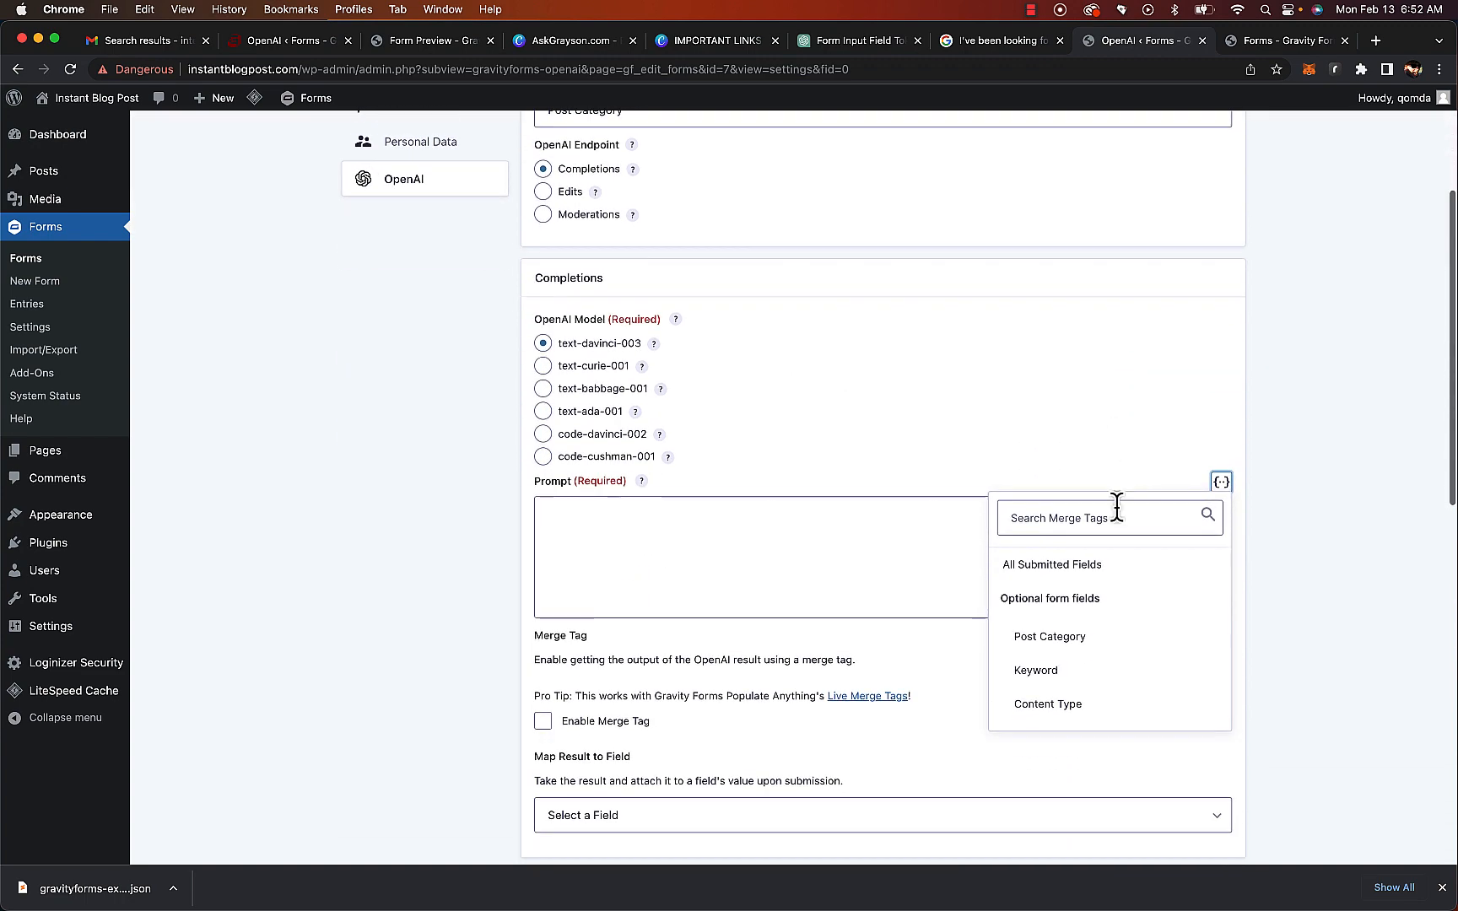
scroll(1070, 656, "down", 4)
scroll(1070, 657, "down", 3)
scroll(1067, 625, "up", 8)
scroll(1061, 619, "up", 3)
left_click(1061, 619)
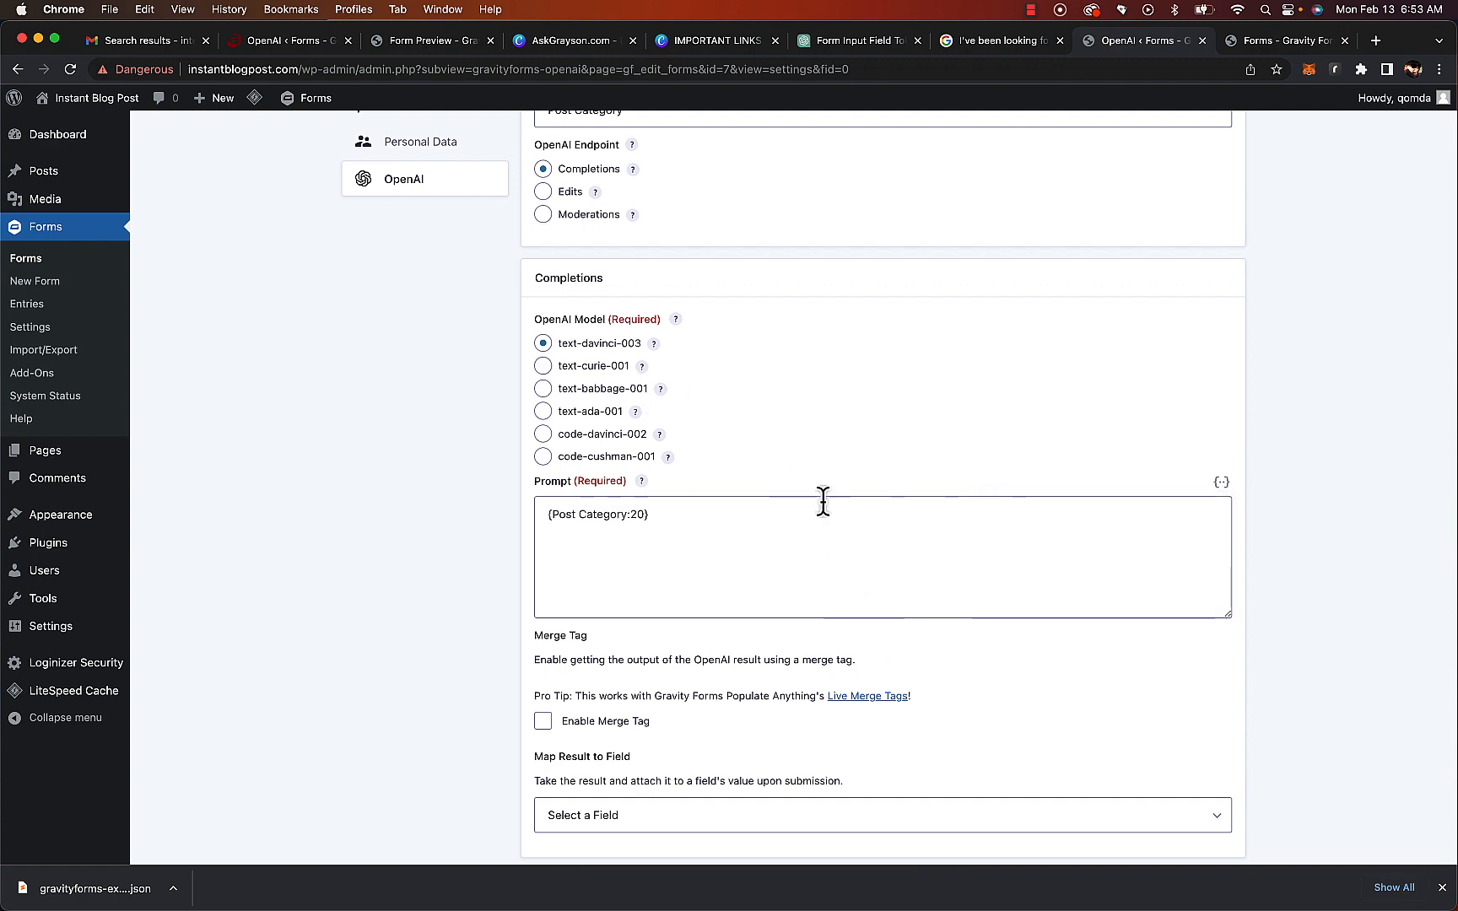
Map the Post Category feed's result to the Post Category field
scroll(823, 502, "down", 5)
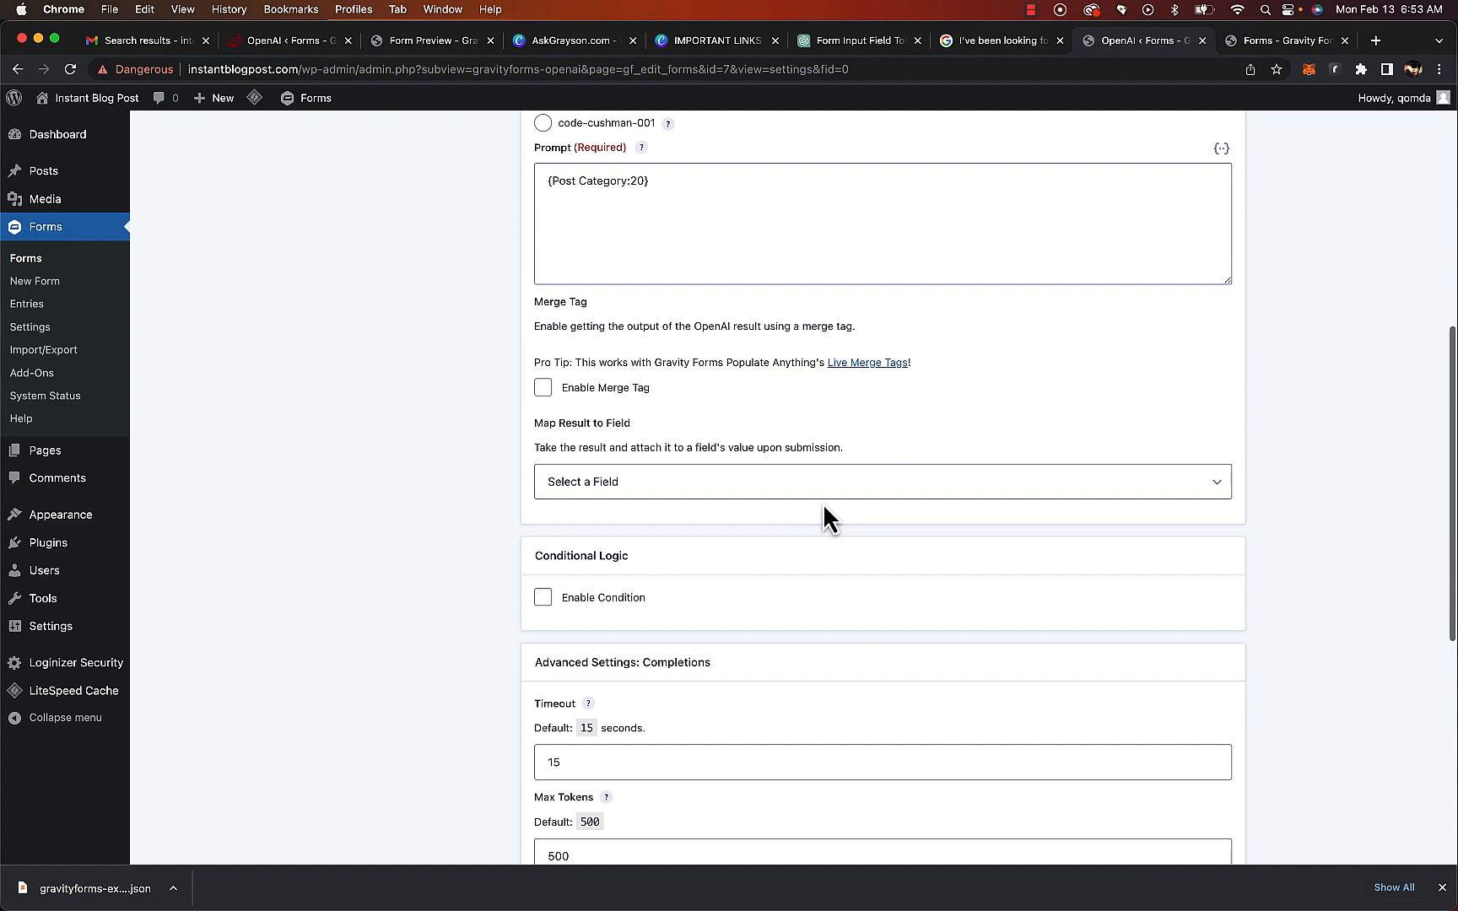
left_click(806, 493)
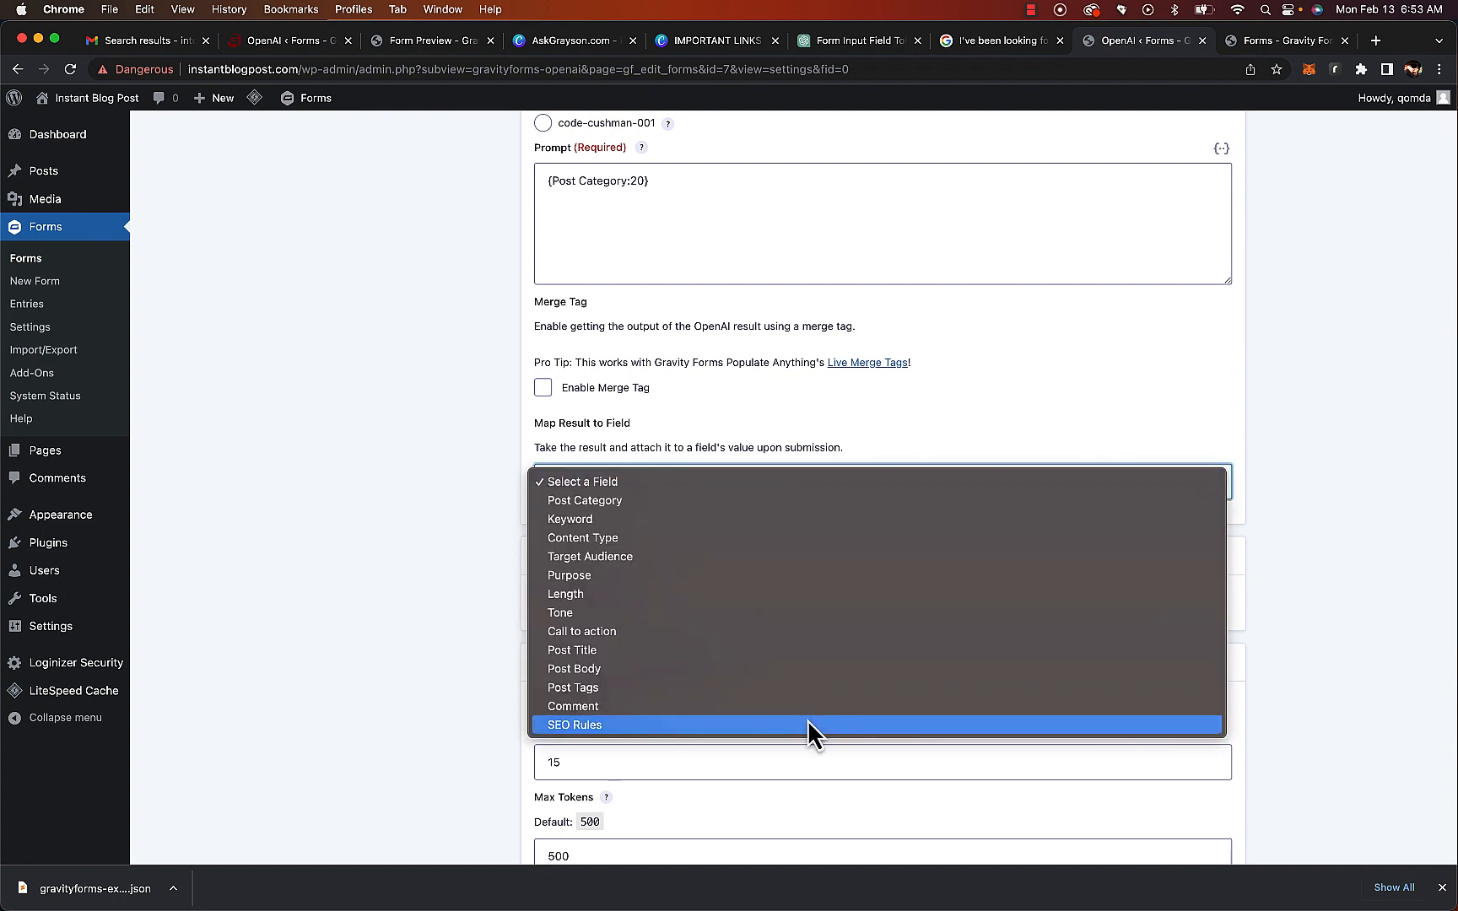
left_click(752, 504)
left_click(429, 692)
Save the Post Category feed and start another new OpenAI feed
scroll(429, 697, "down", 8)
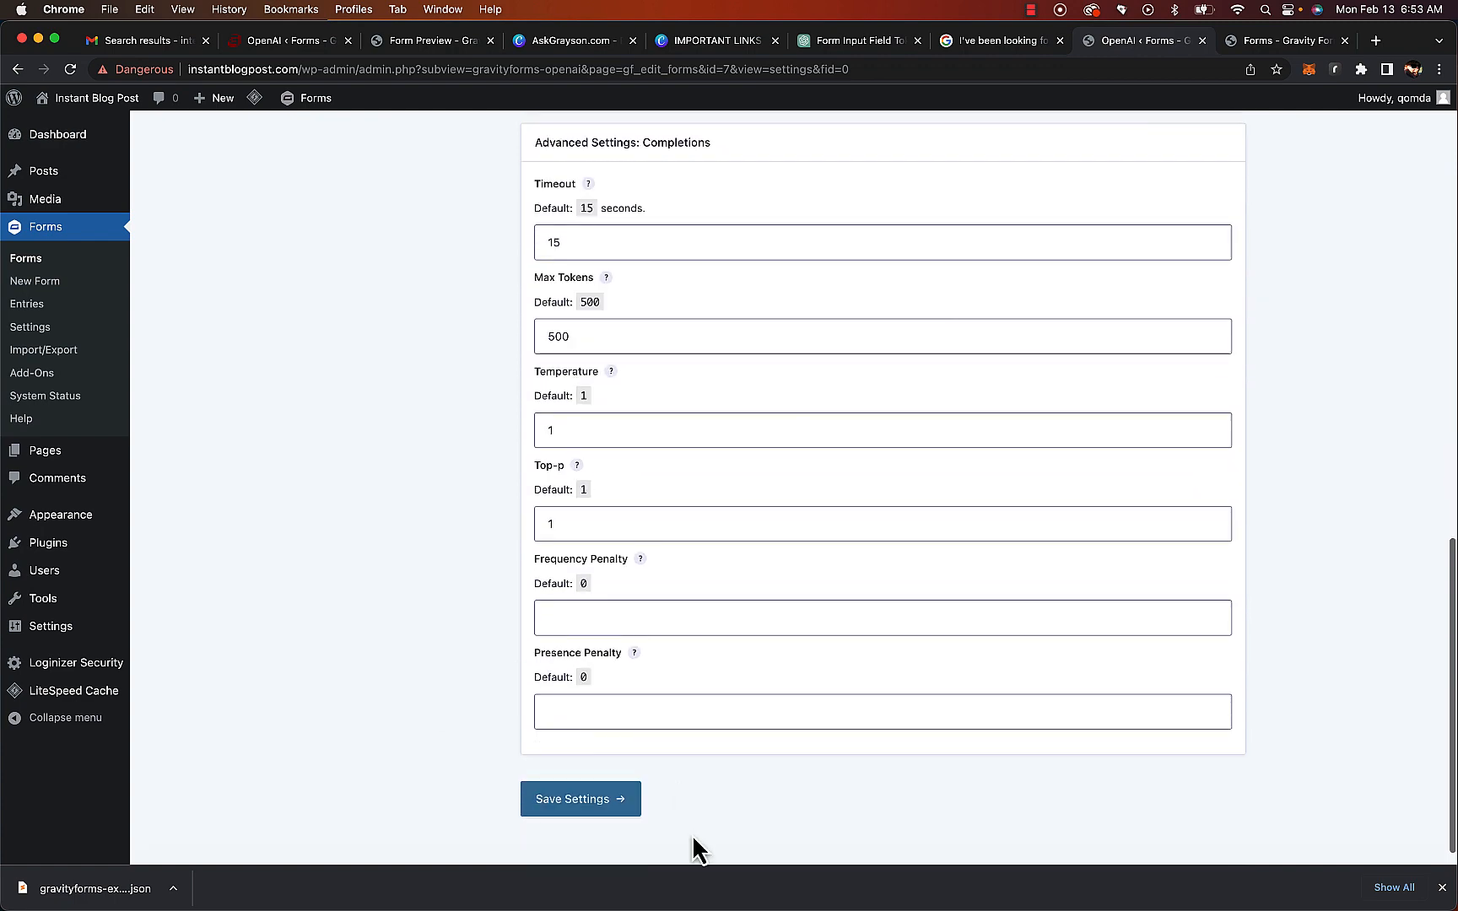
left_click(588, 806)
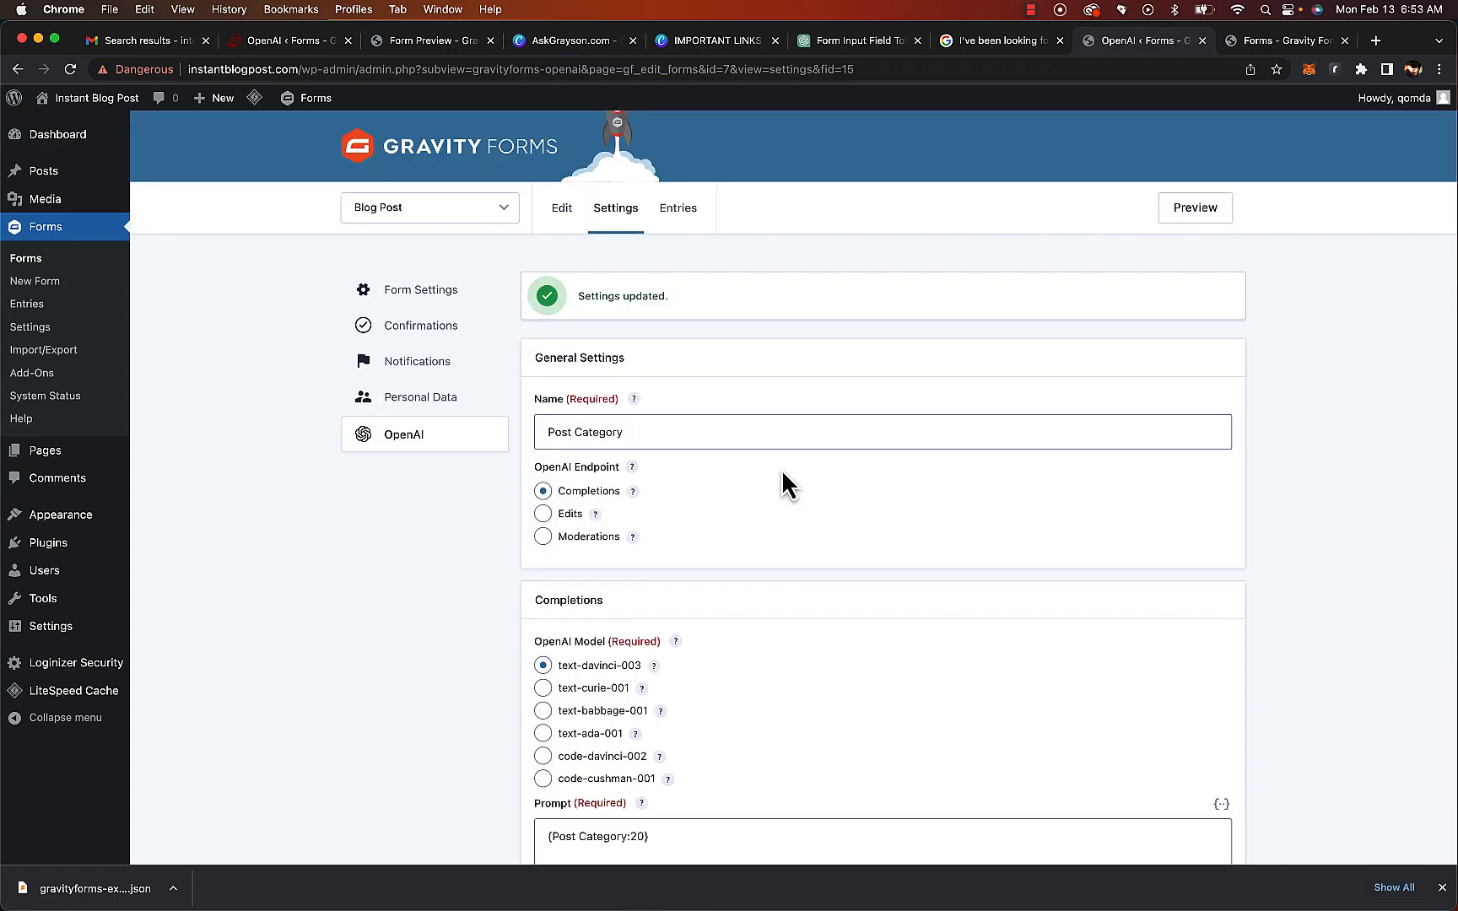
left_click(411, 456)
left_click(1195, 355)
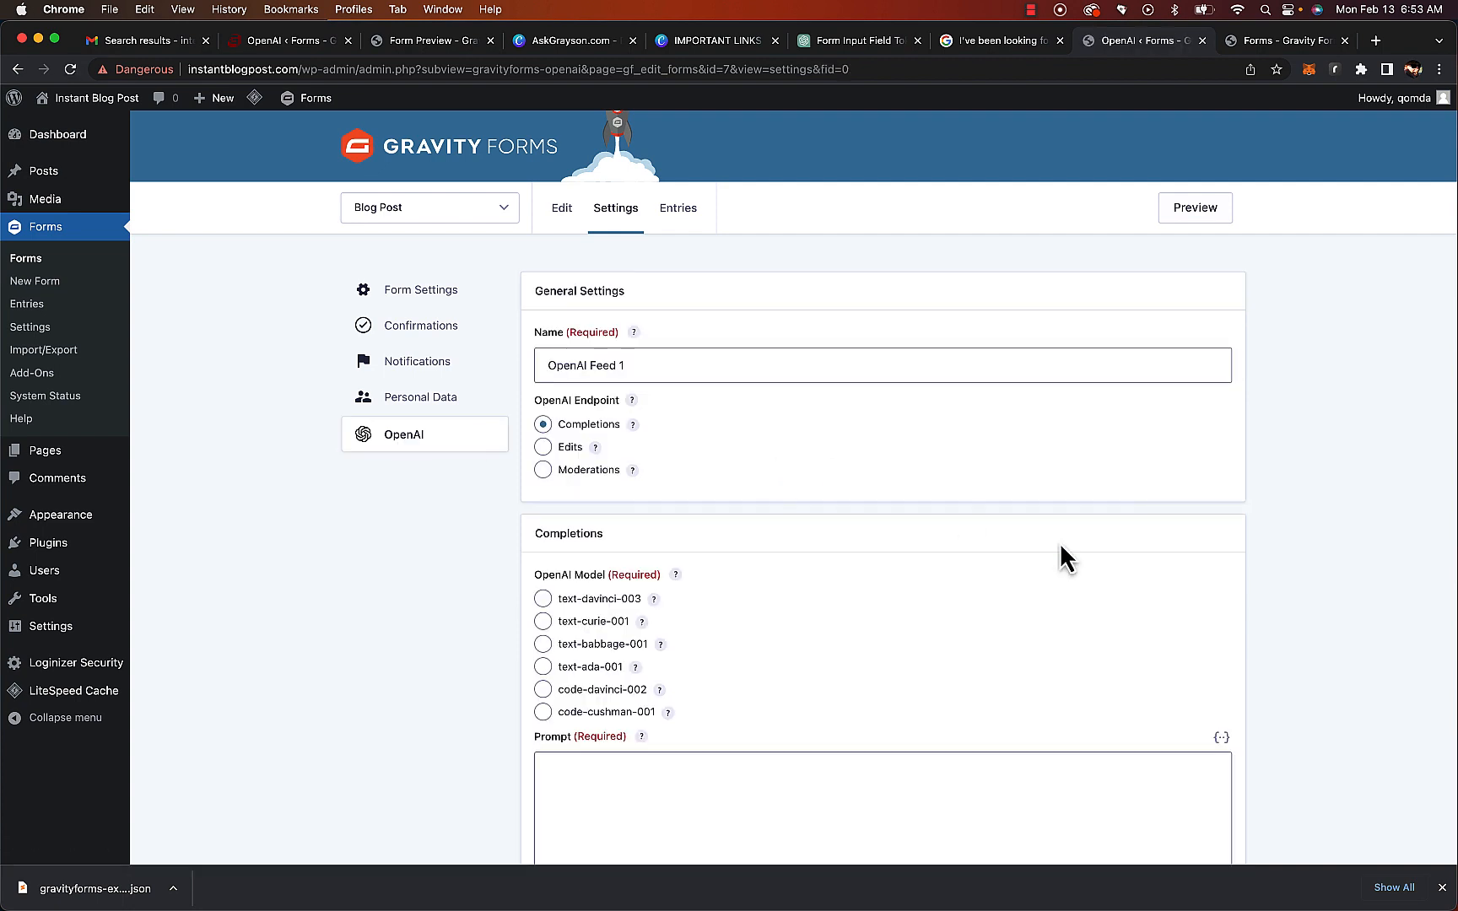
Insert the Comment merge tag into the new feed's prompt
left_click(1222, 737)
scroll(1218, 602, "down", 5)
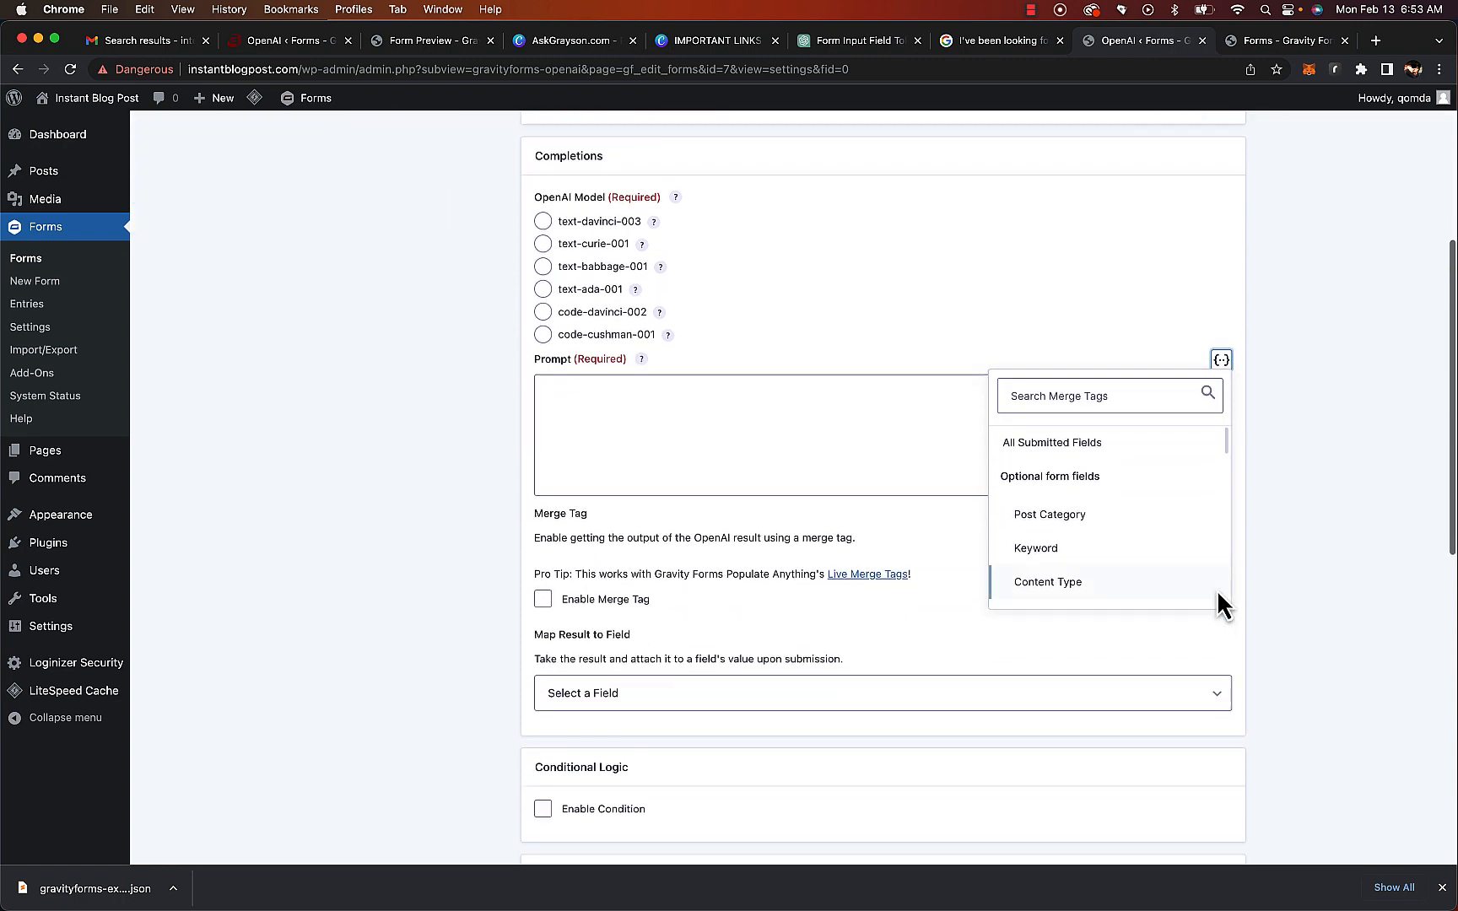
scroll(1075, 548, "down", 5)
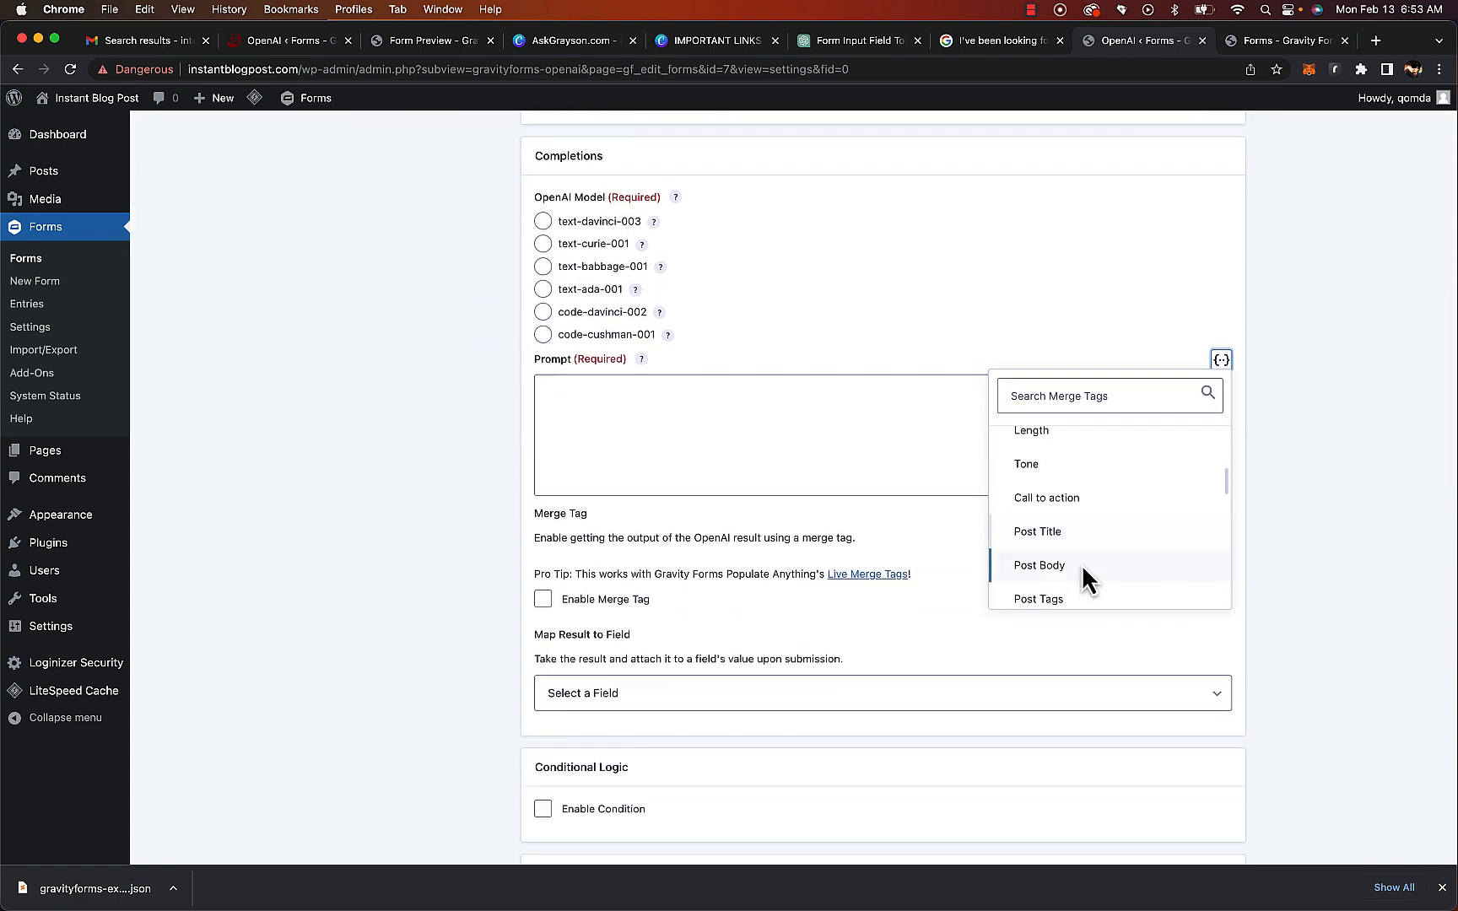
left_click(1052, 547)
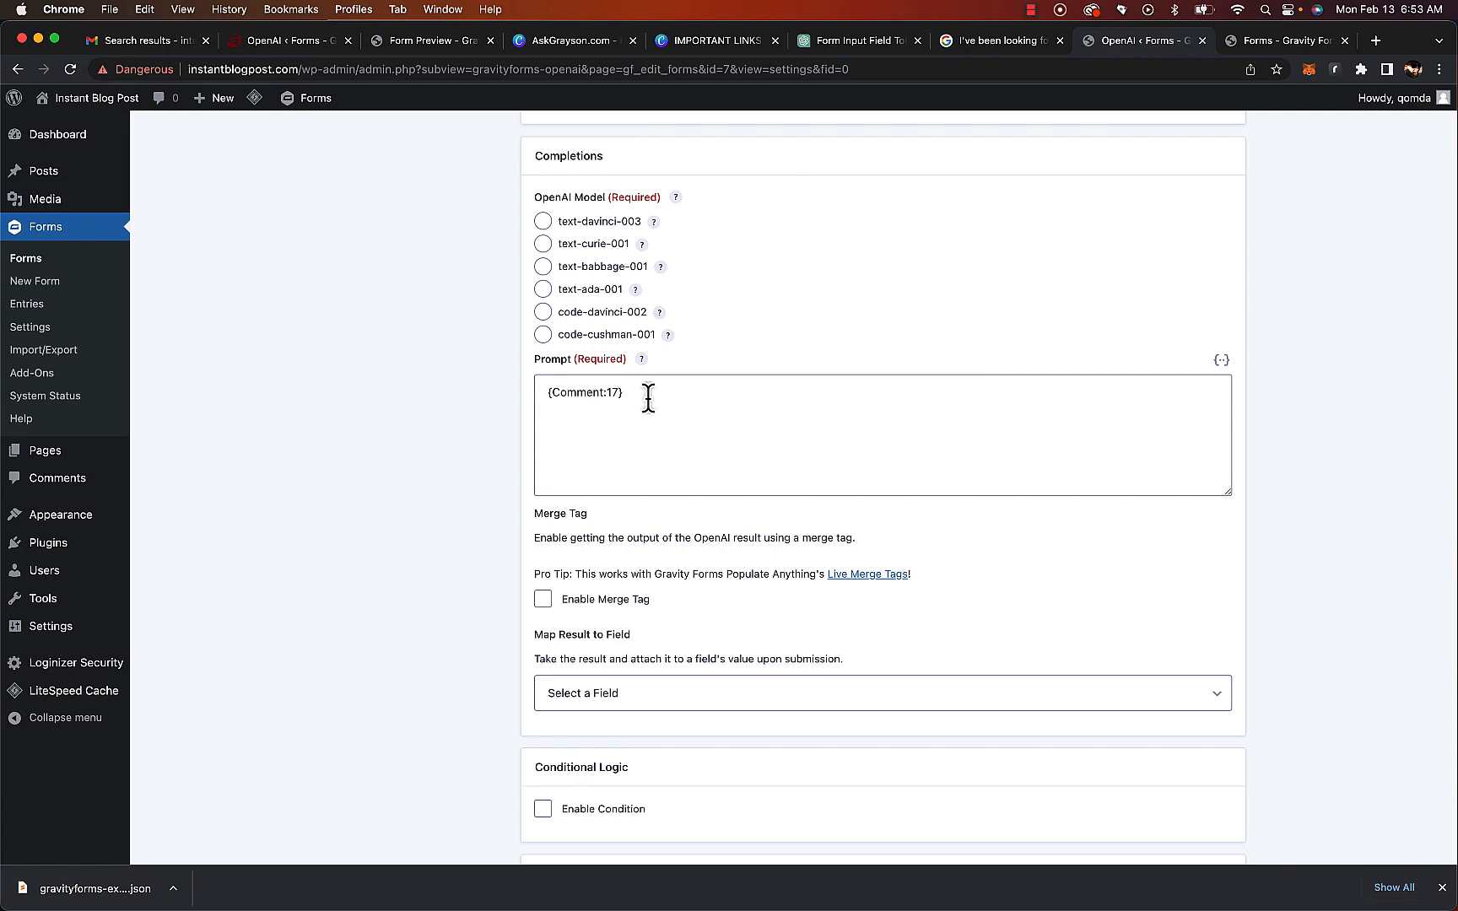
Name the new OpenAI feed "Alt Text"
scroll(649, 399, "up", 5)
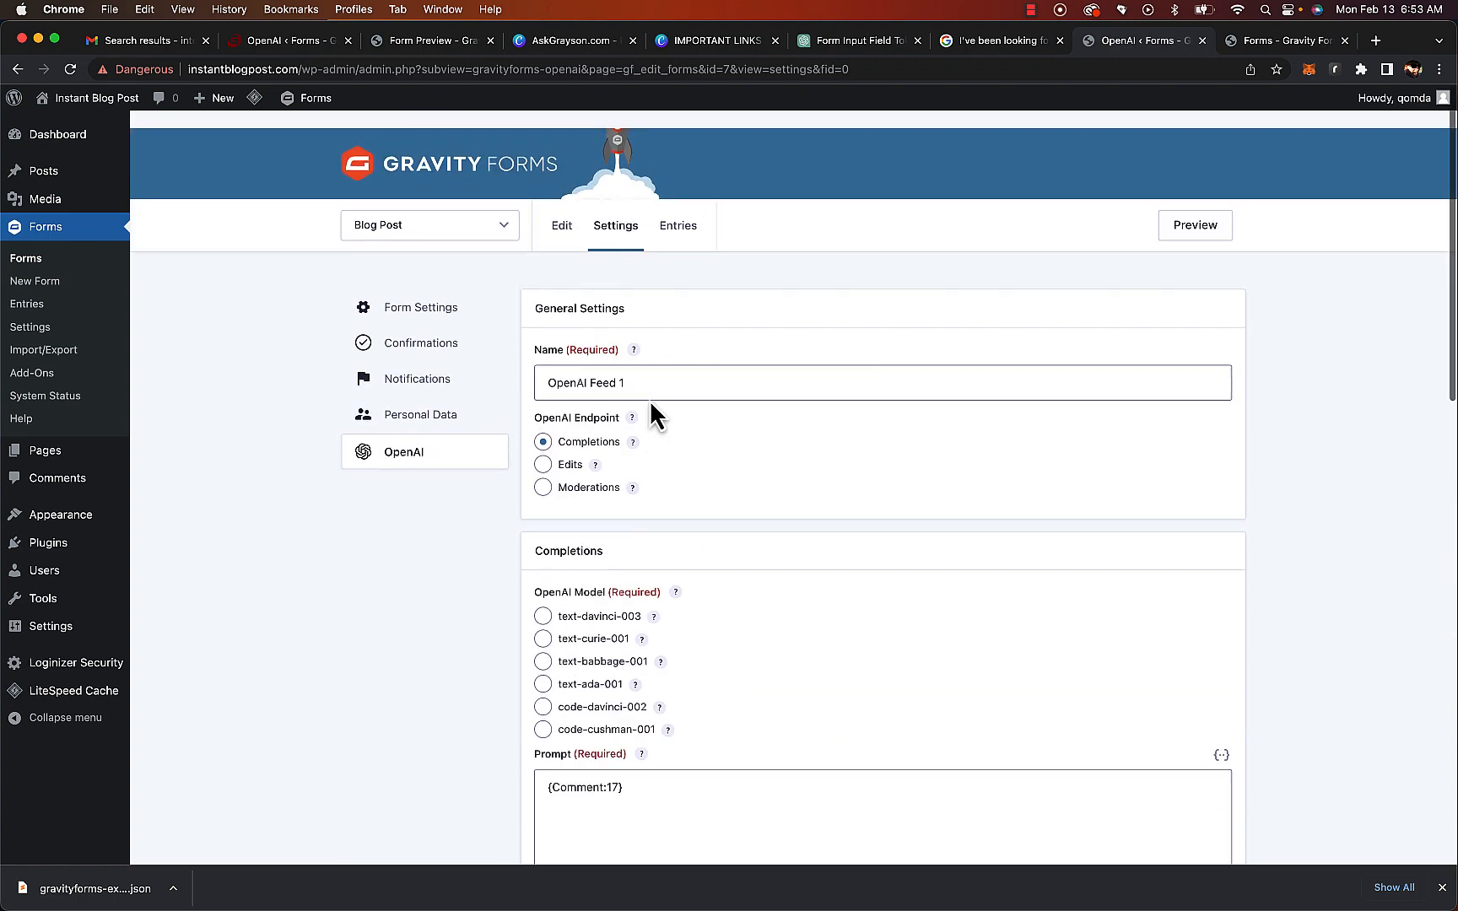
double_click(642, 362)
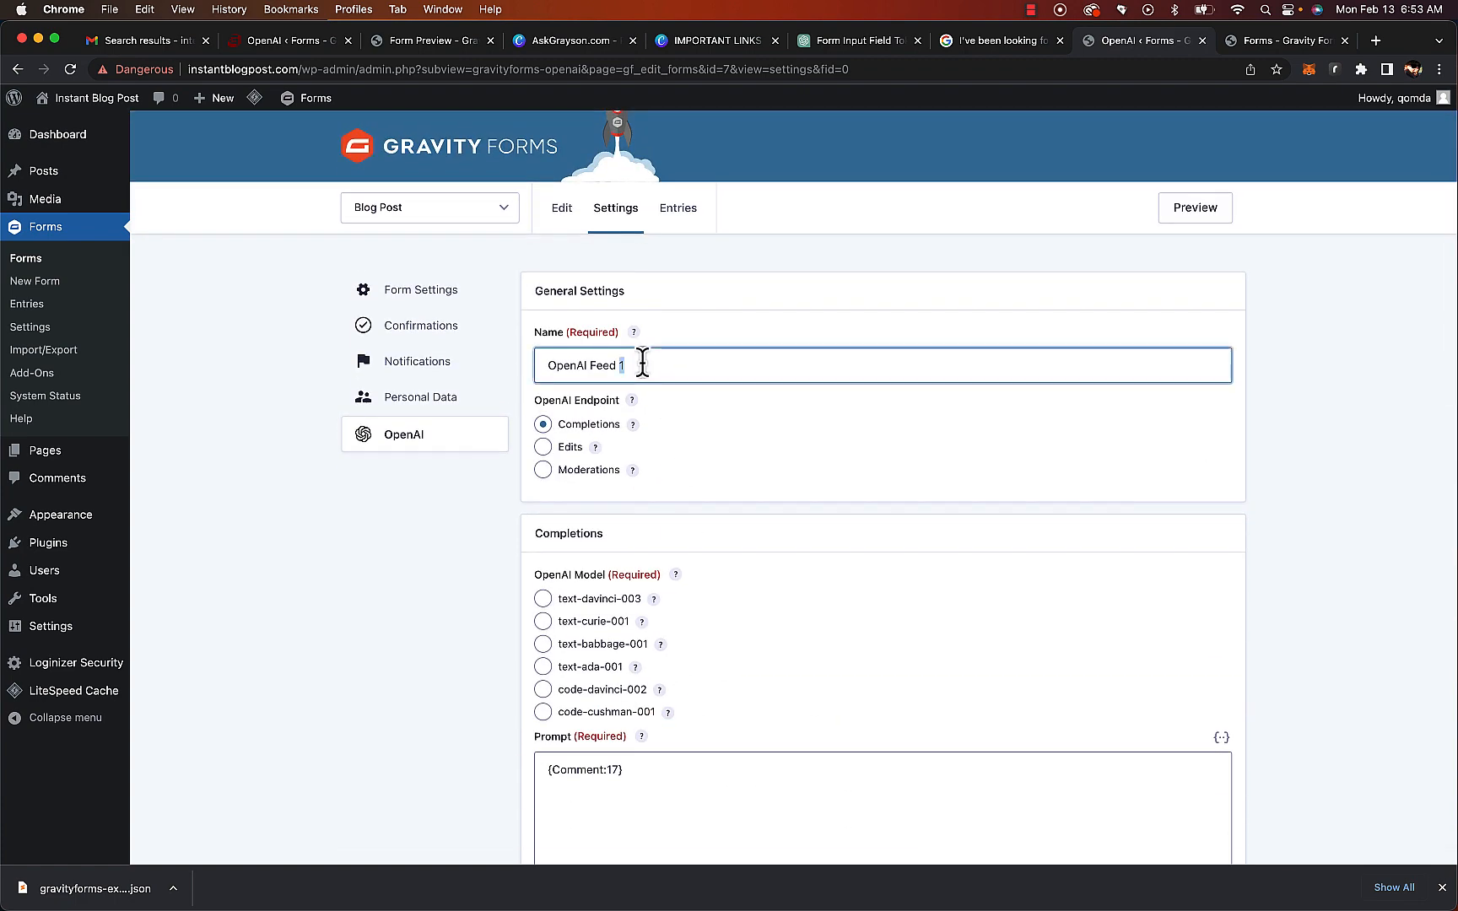
key("super+a")
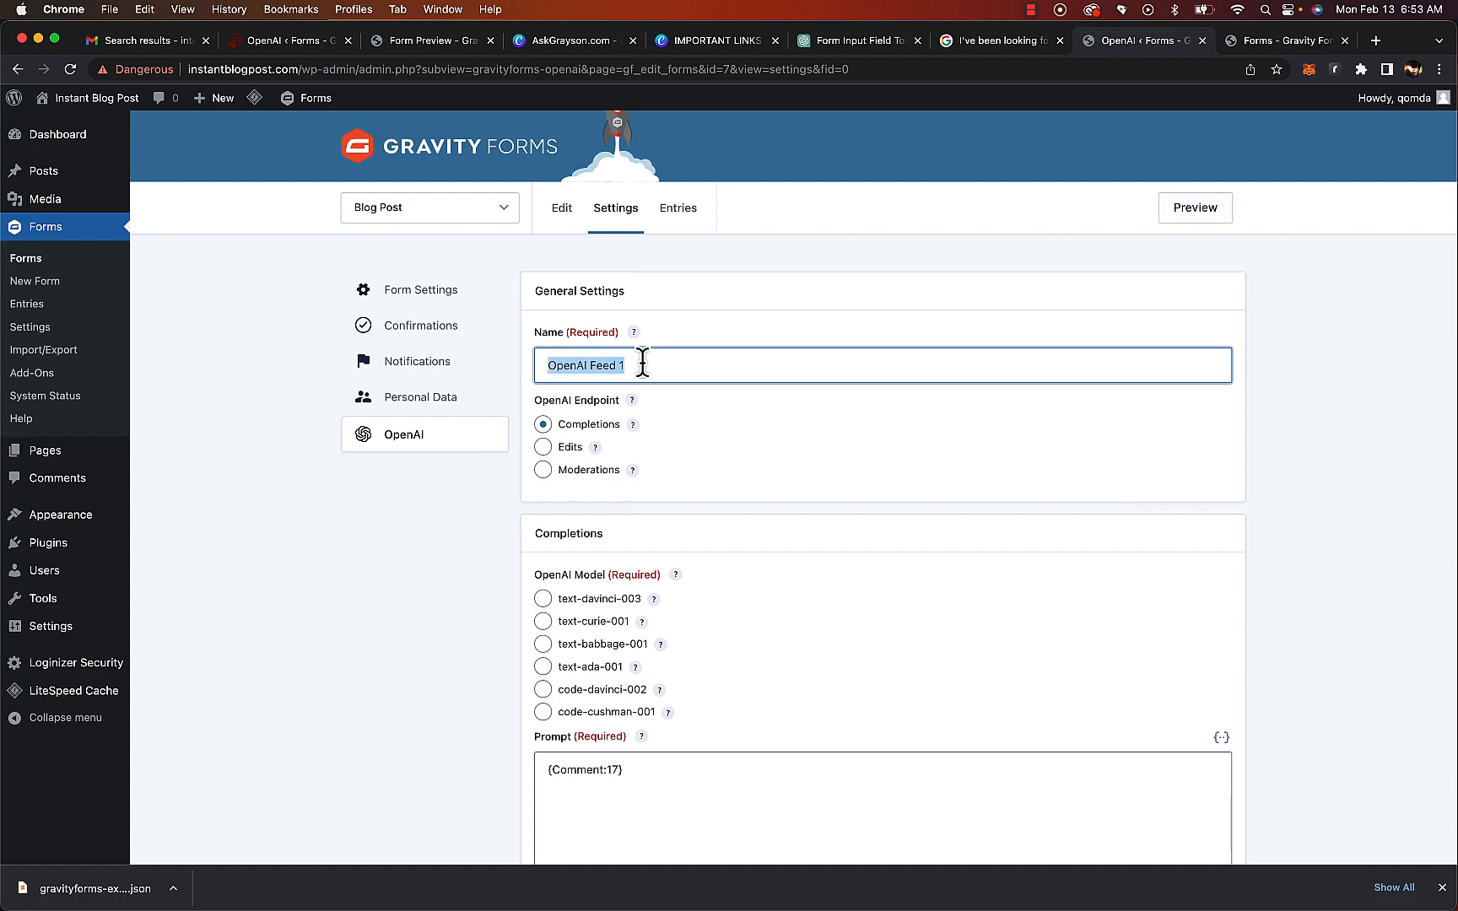
type("Alt Text")
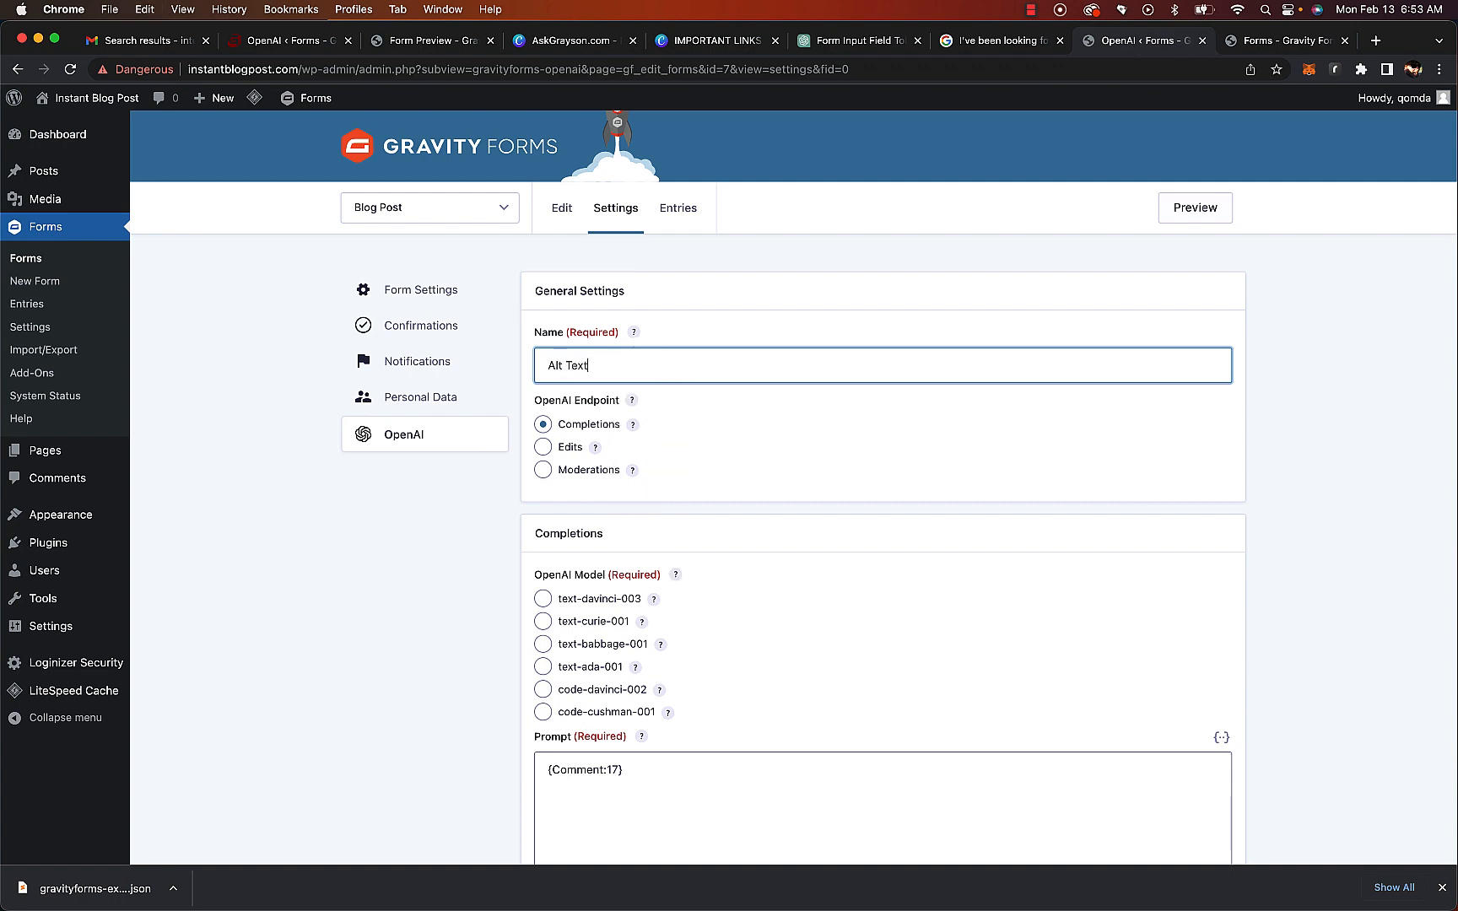
Choose the text-davinci-003 model and map the feed's result to the Comment field
scroll(644, 379, "down", 3)
left_click(541, 500)
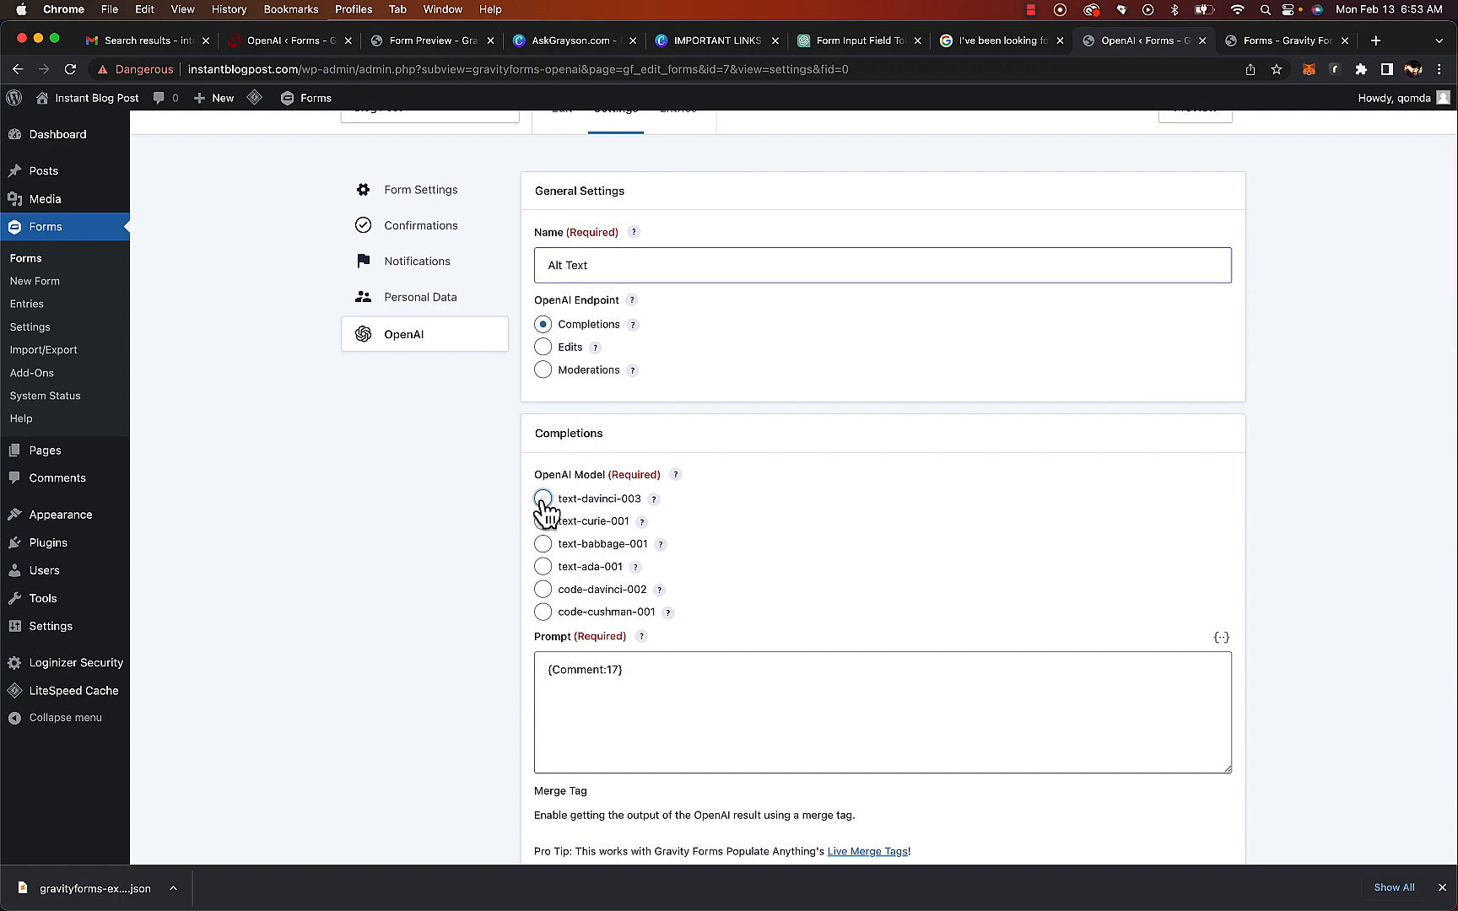
scroll(843, 581, "down", 10)
scroll(777, 498, "down", 5)
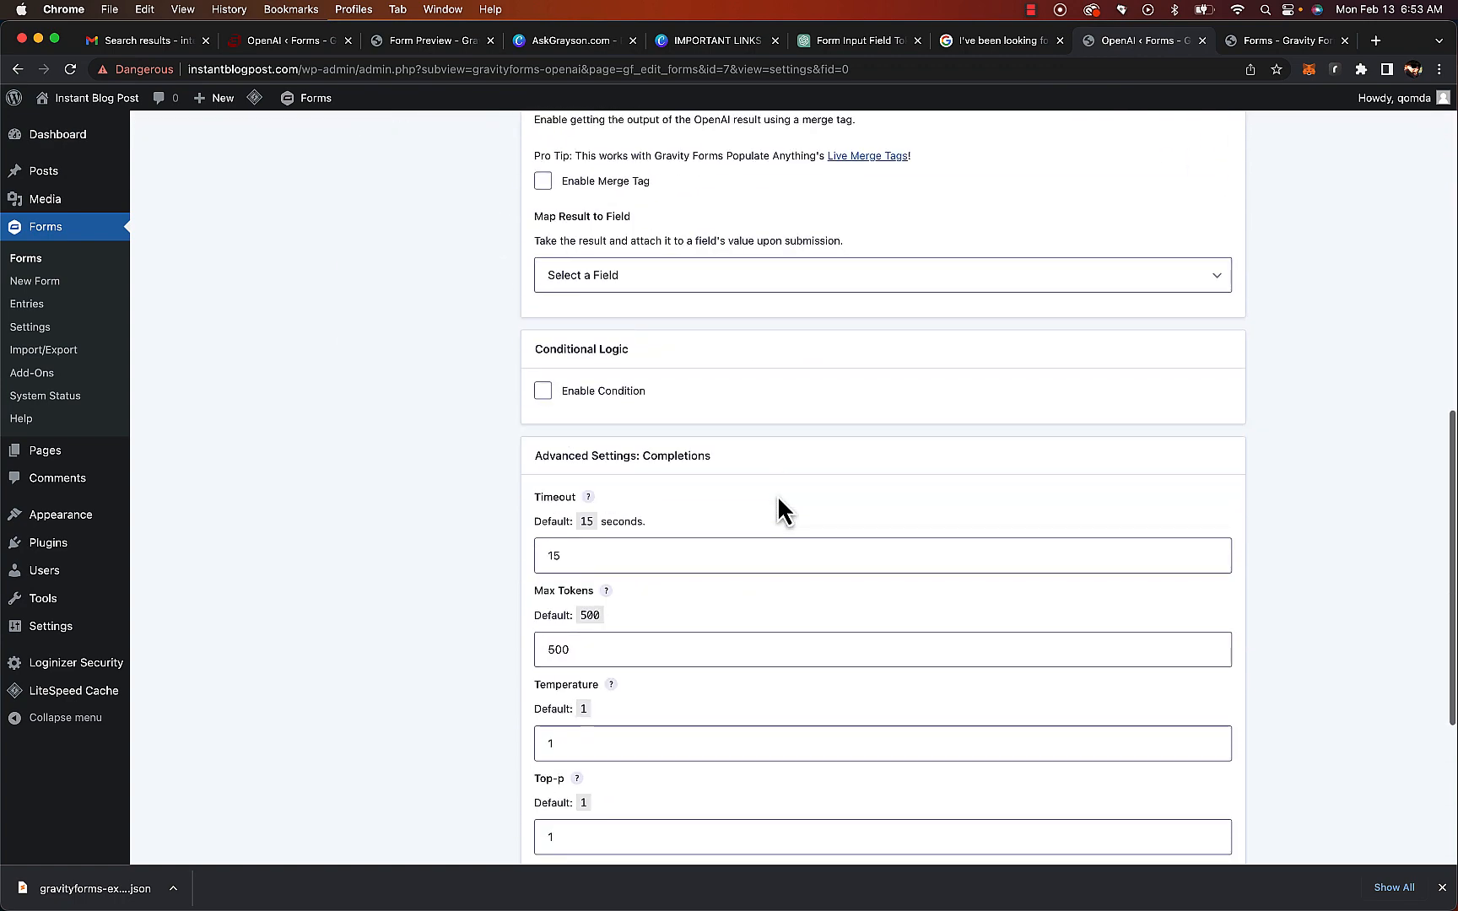
left_click(696, 285)
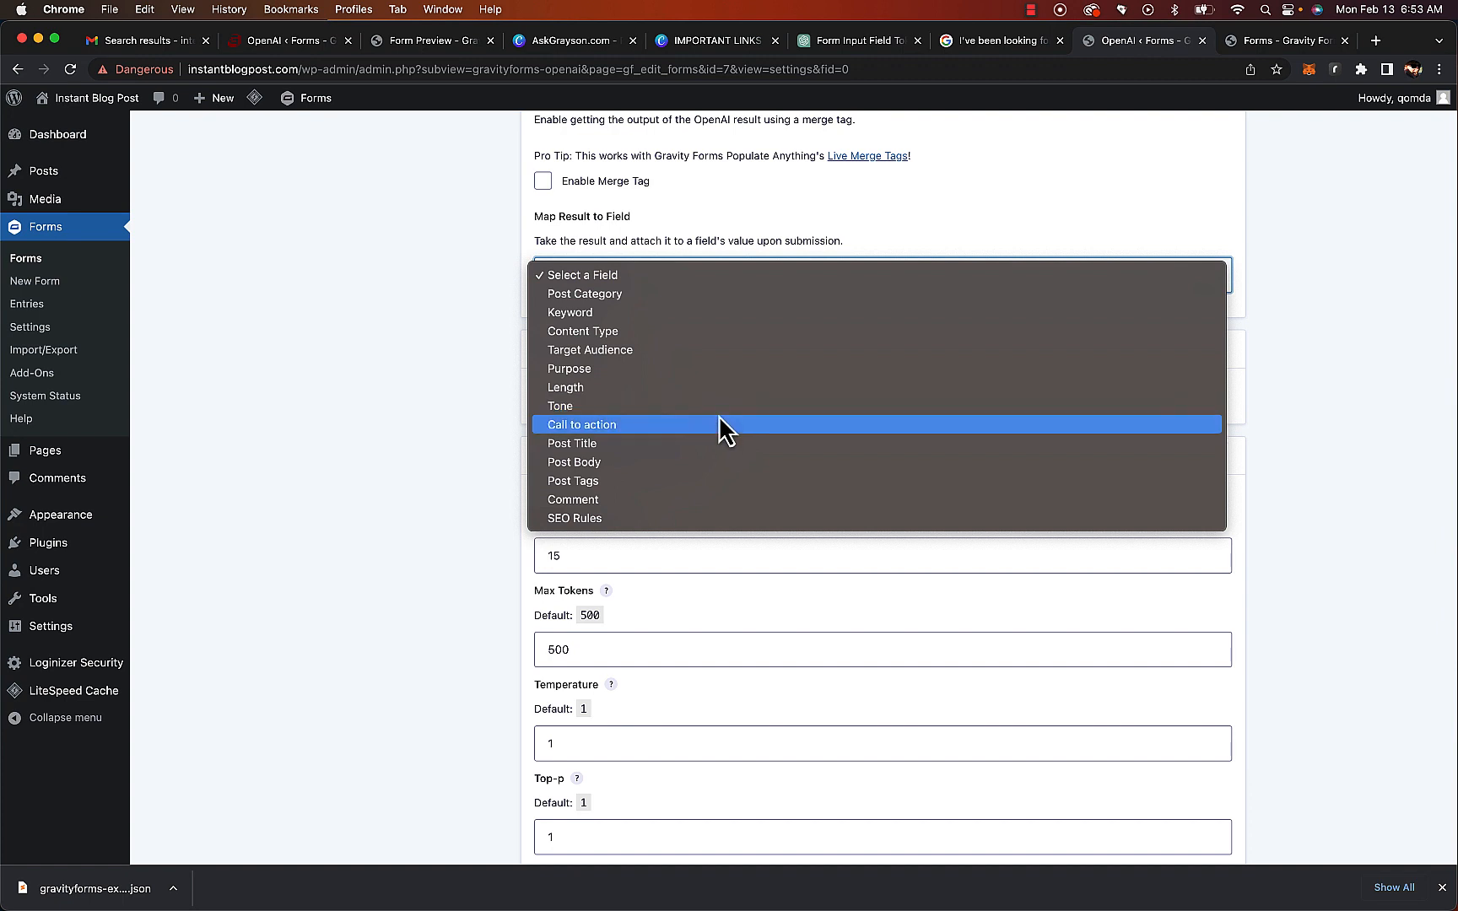
left_click(732, 501)
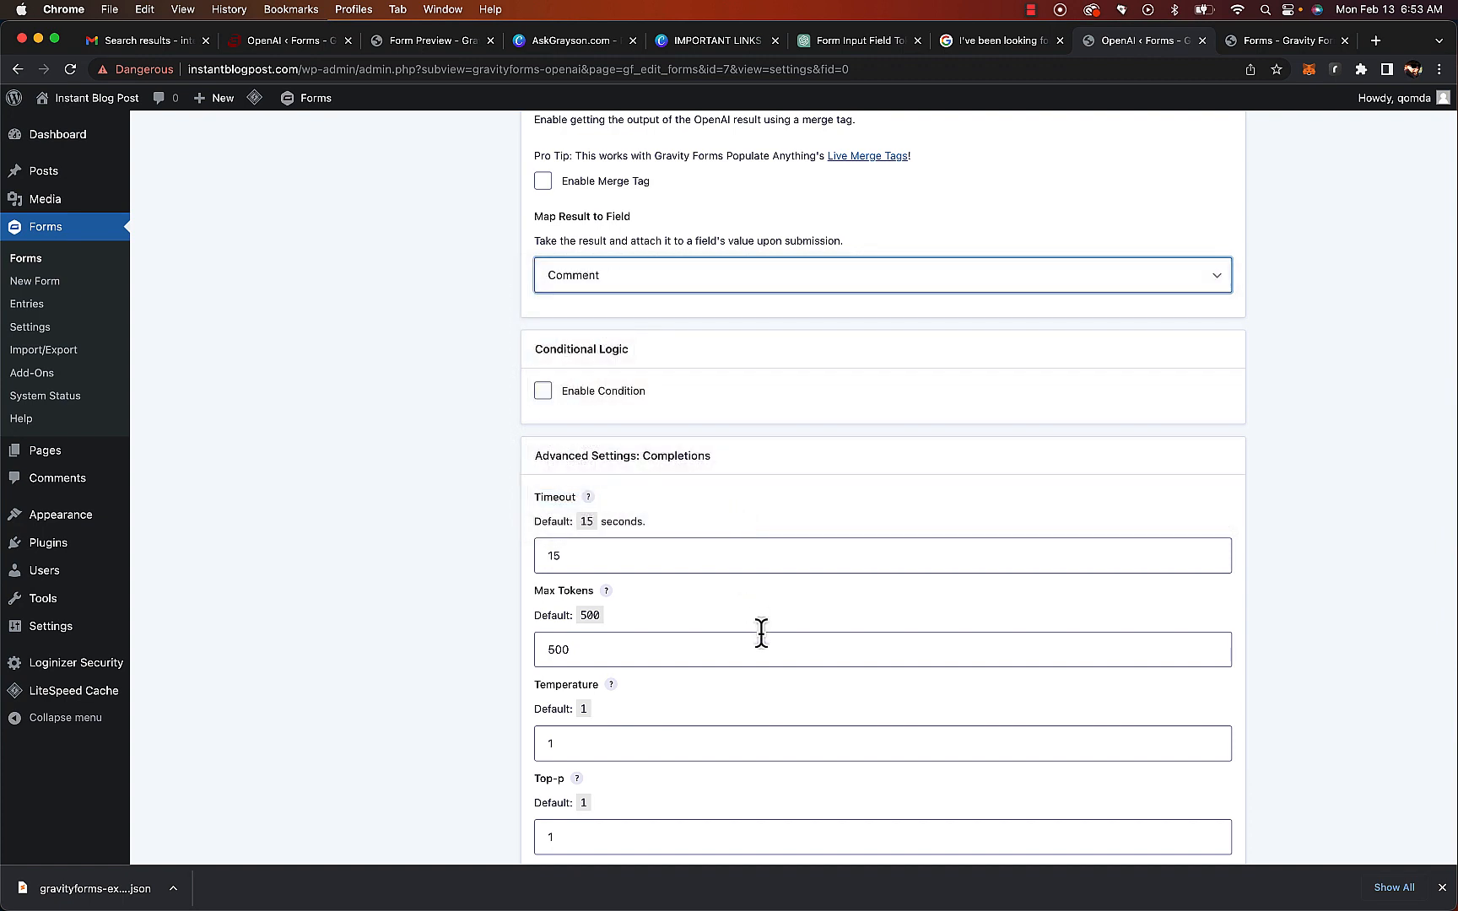
Save the Alt Text feed and return to the list of OpenAI feeds
scroll(759, 632, "down", 6)
left_click(610, 790)
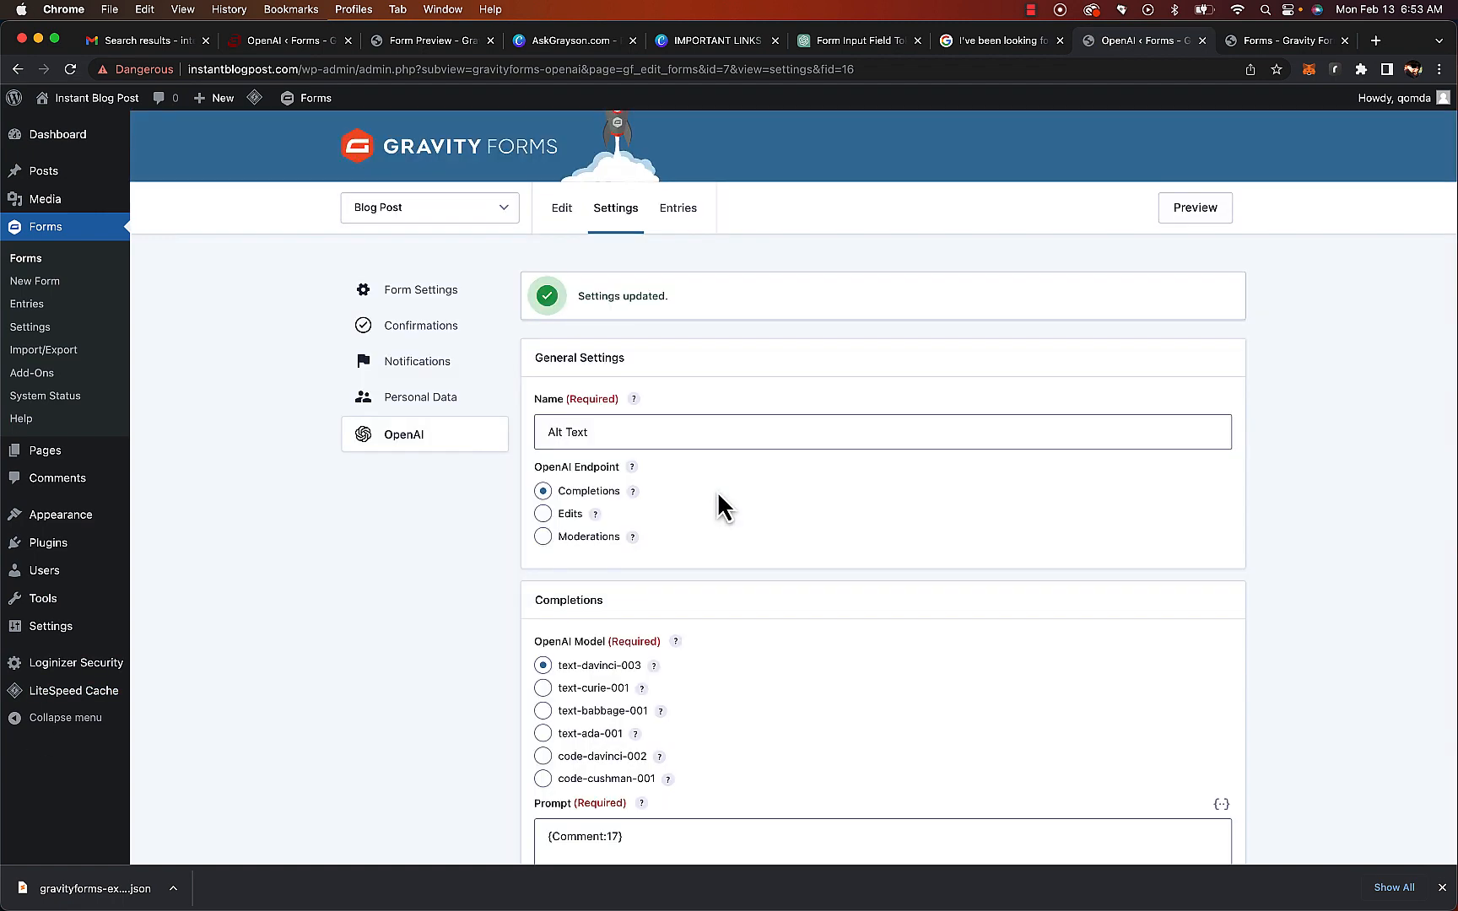
left_click(393, 447)
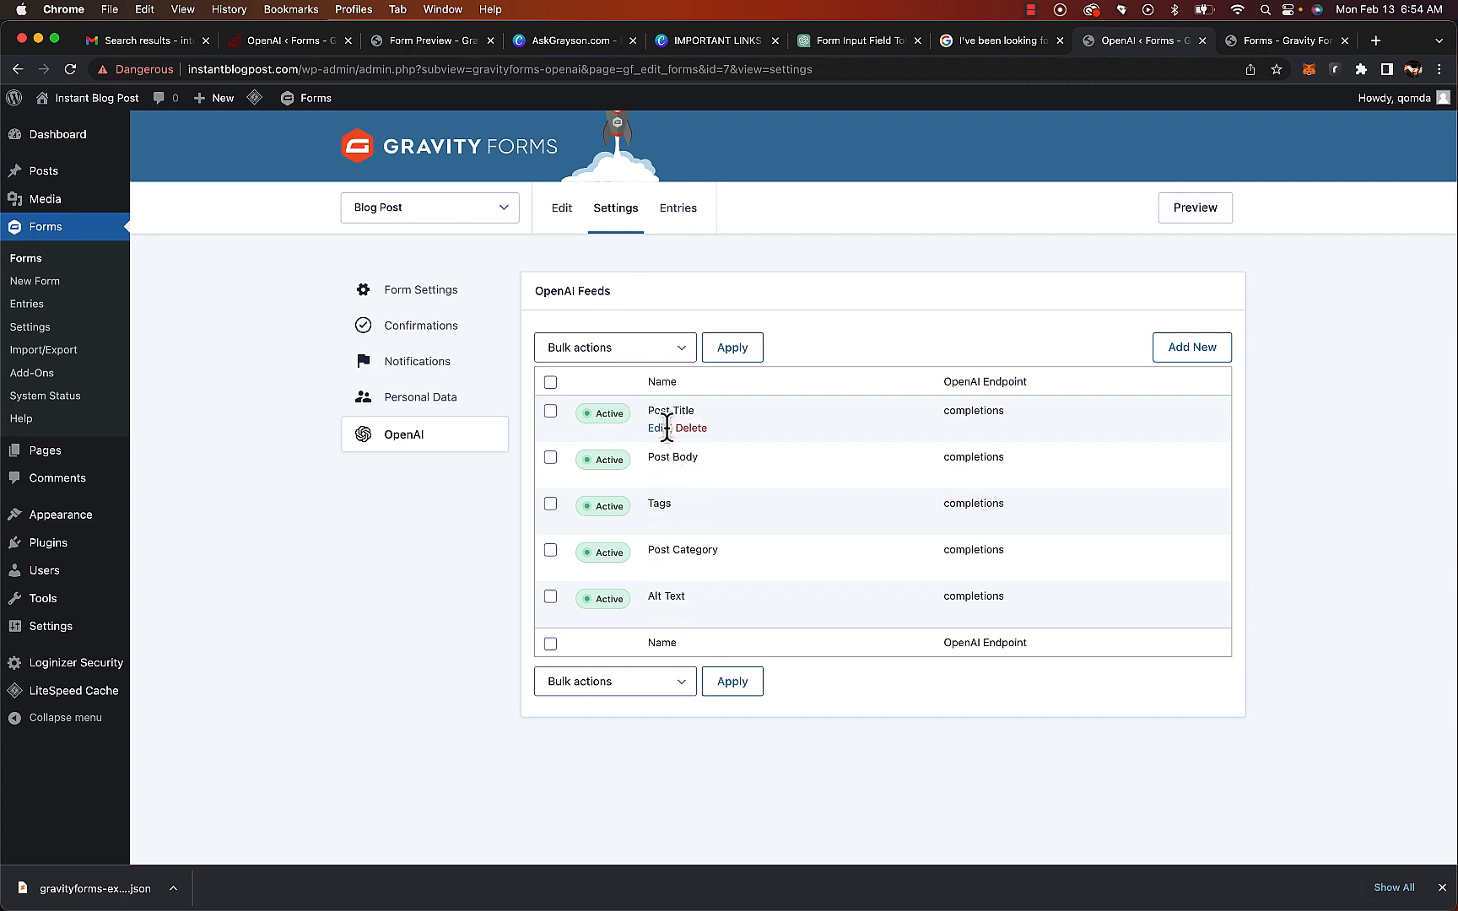
Open the Post Title feed to review its prompt, then go back to the OpenAI feeds list
left_click(658, 431)
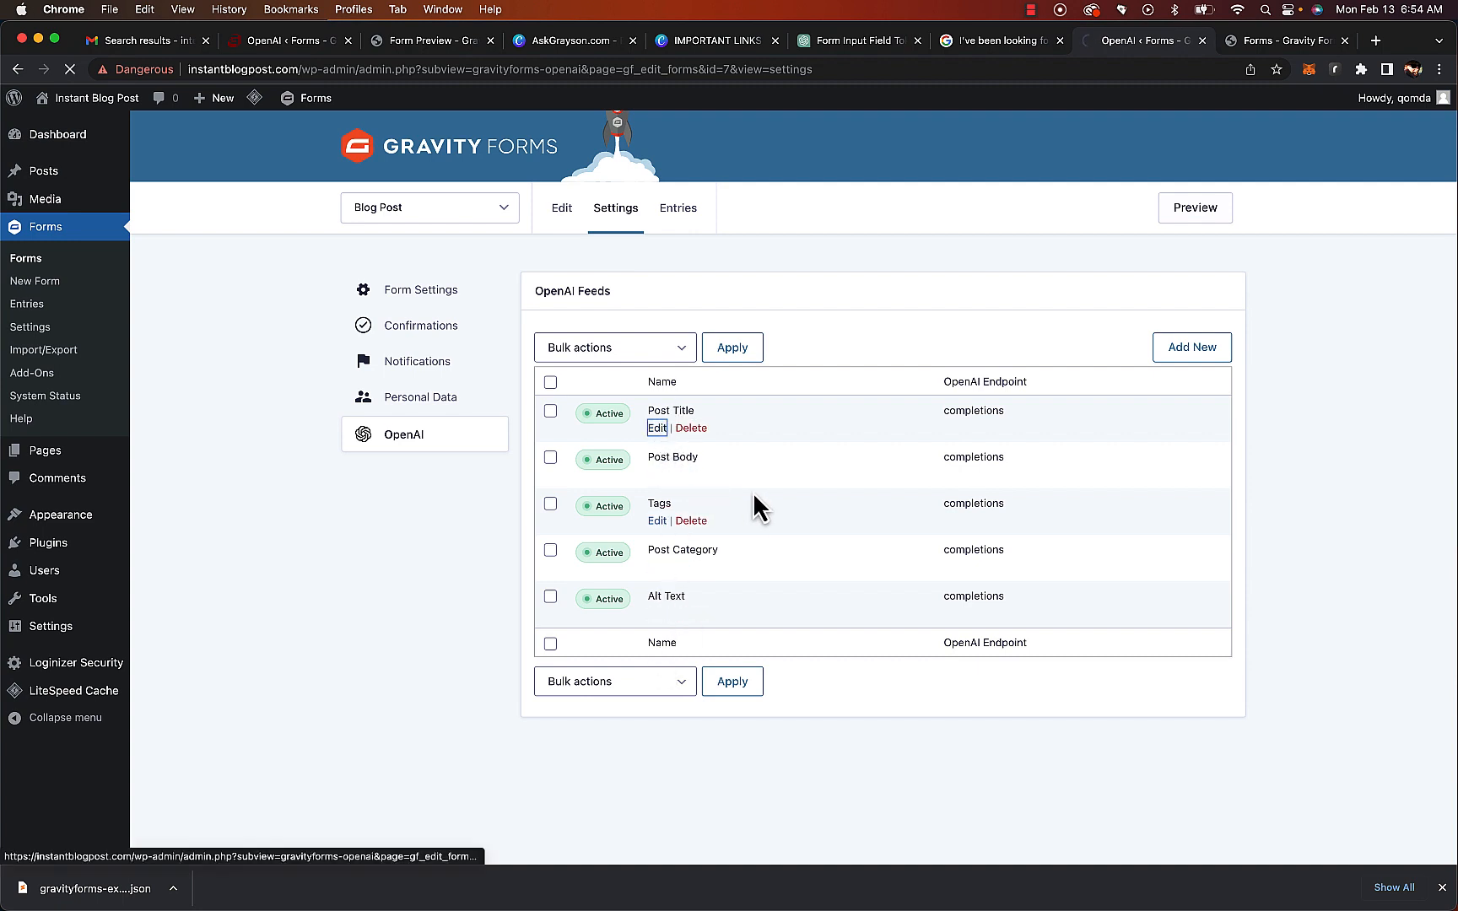
scroll(808, 587, "down", 5)
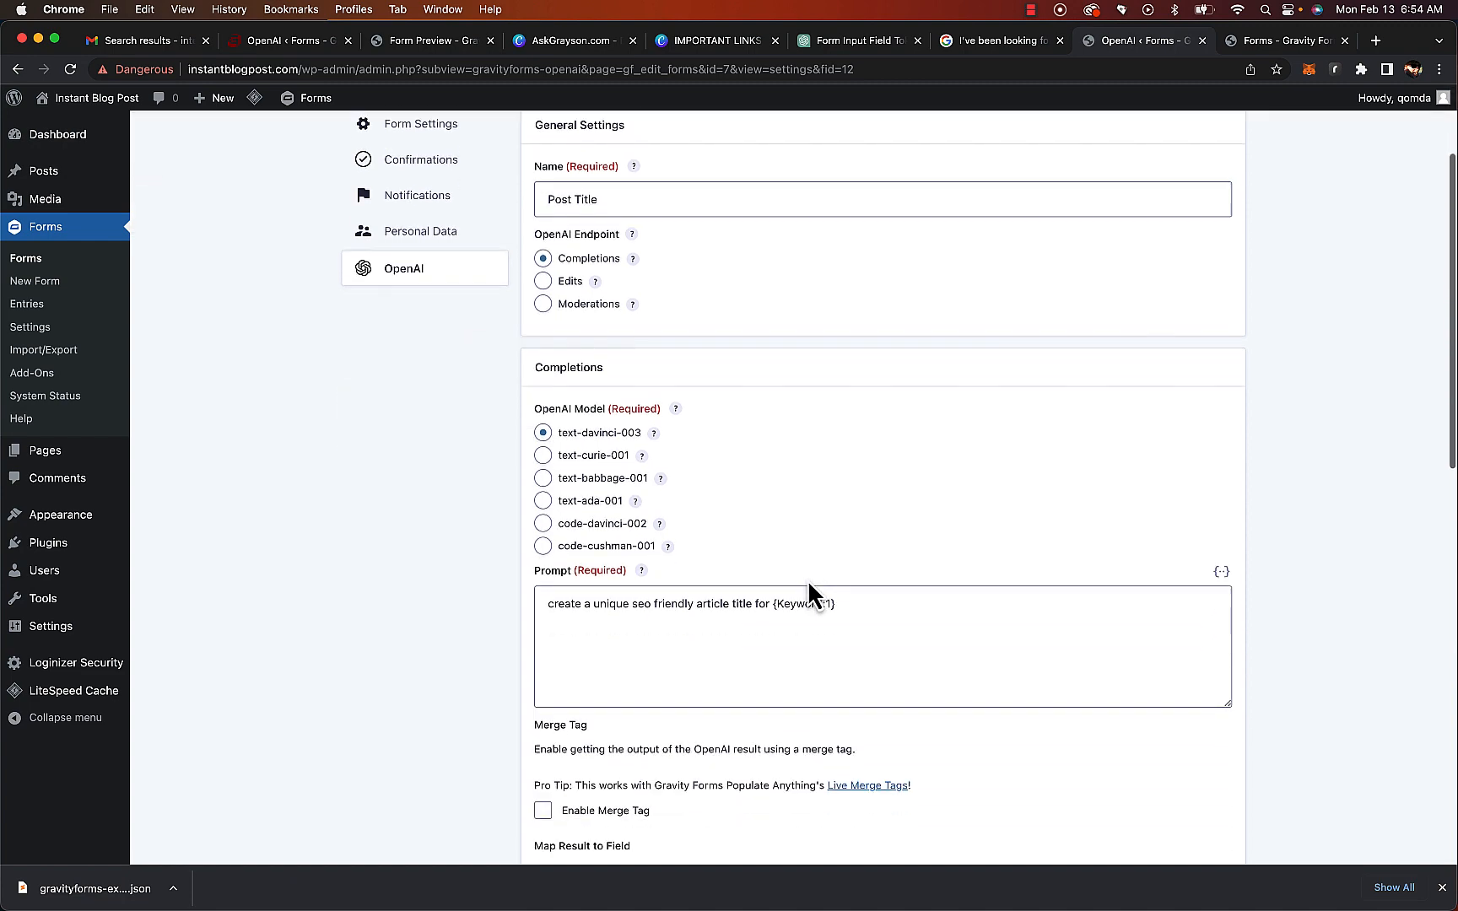
triple_click(885, 445)
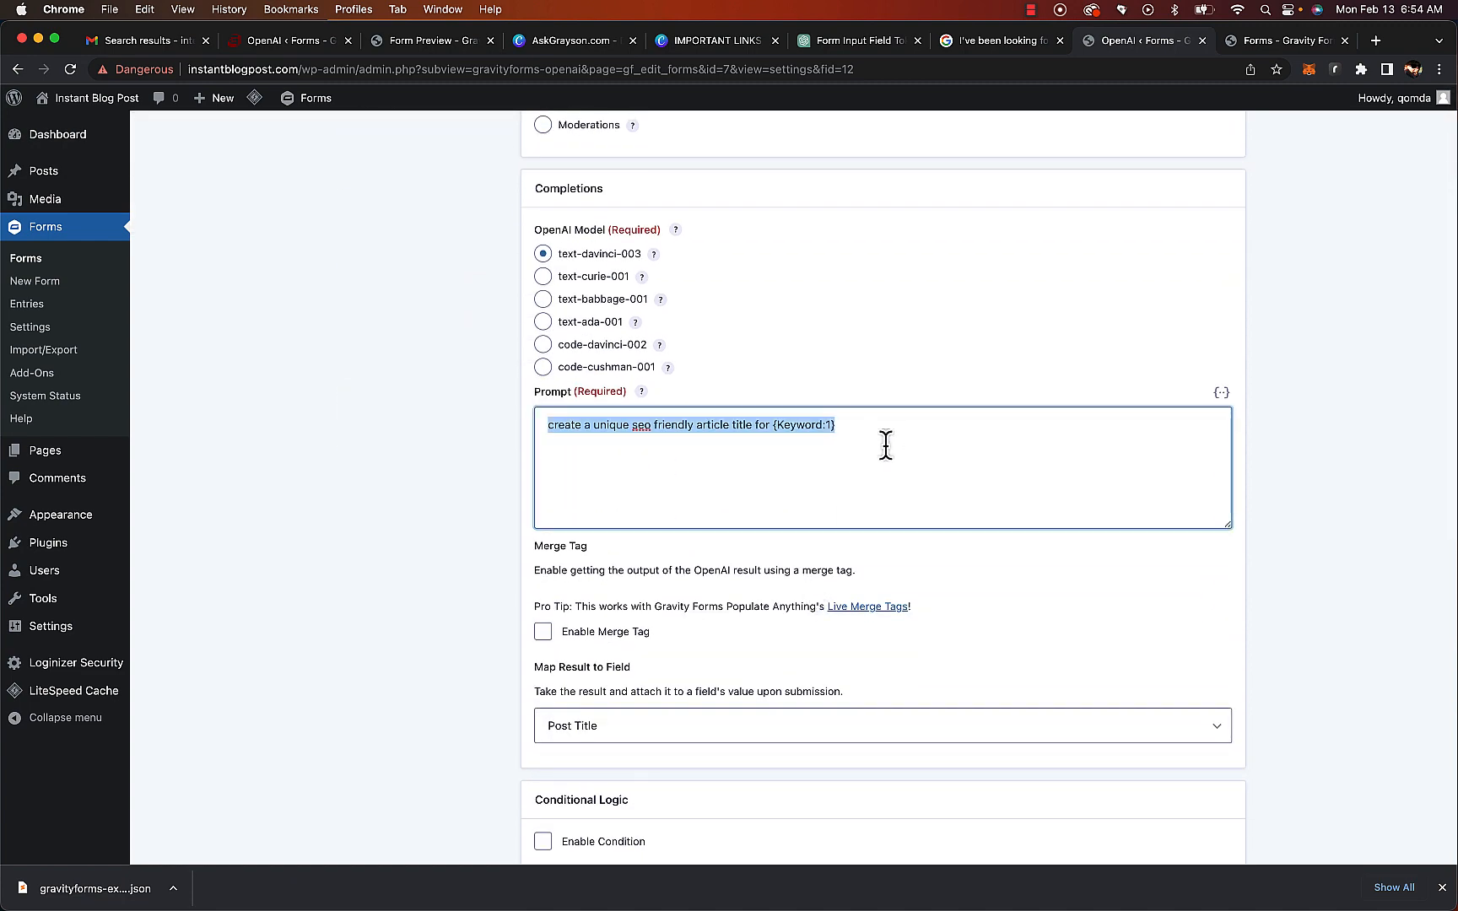
scroll(895, 506, "down", 2)
scroll(896, 508, "up", 7)
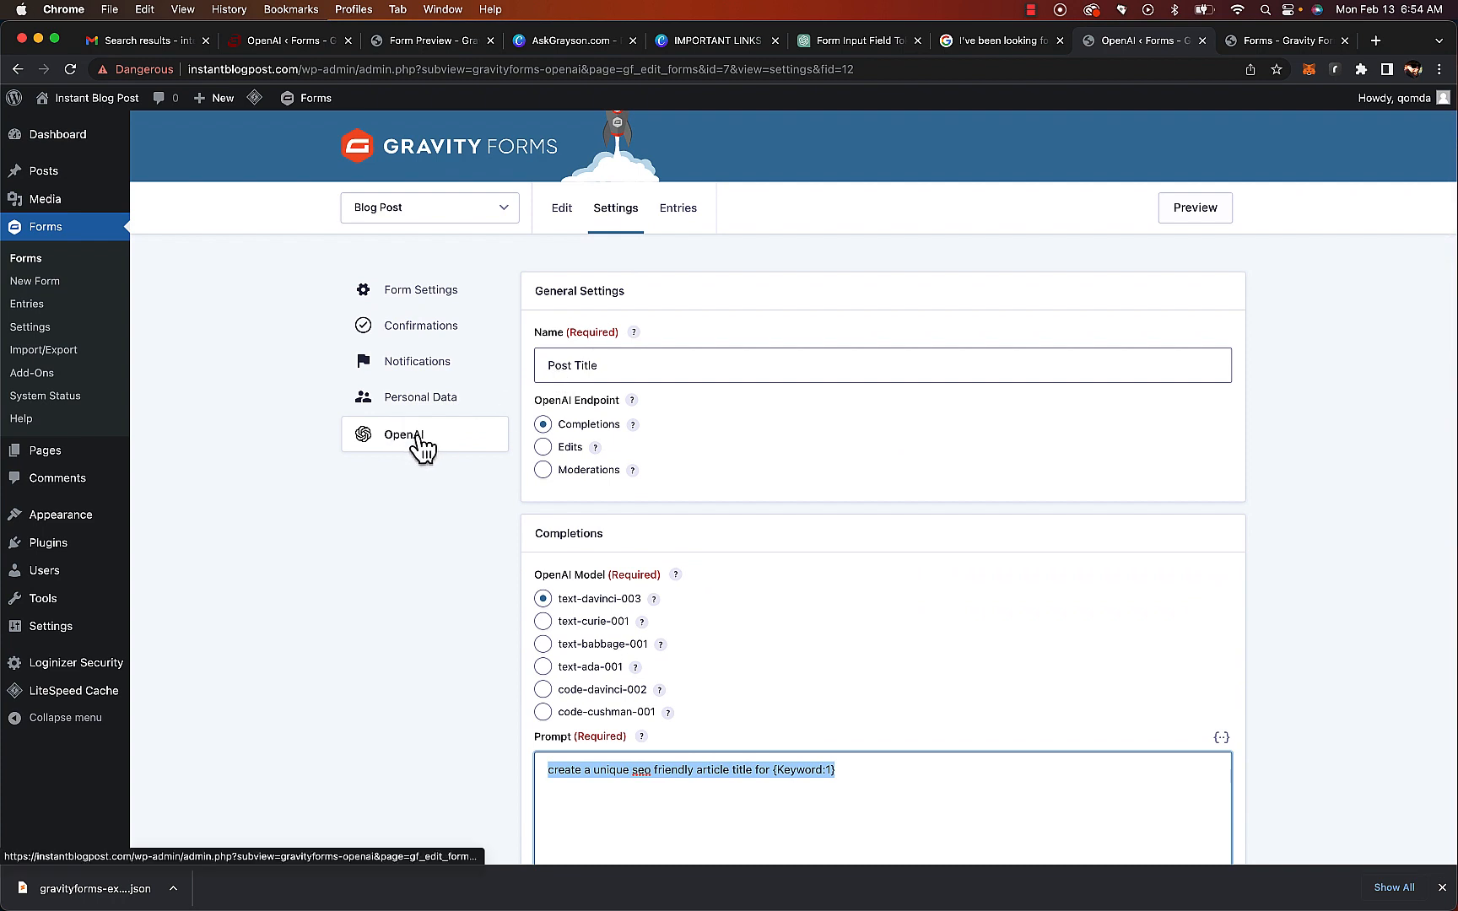
left_click(423, 447)
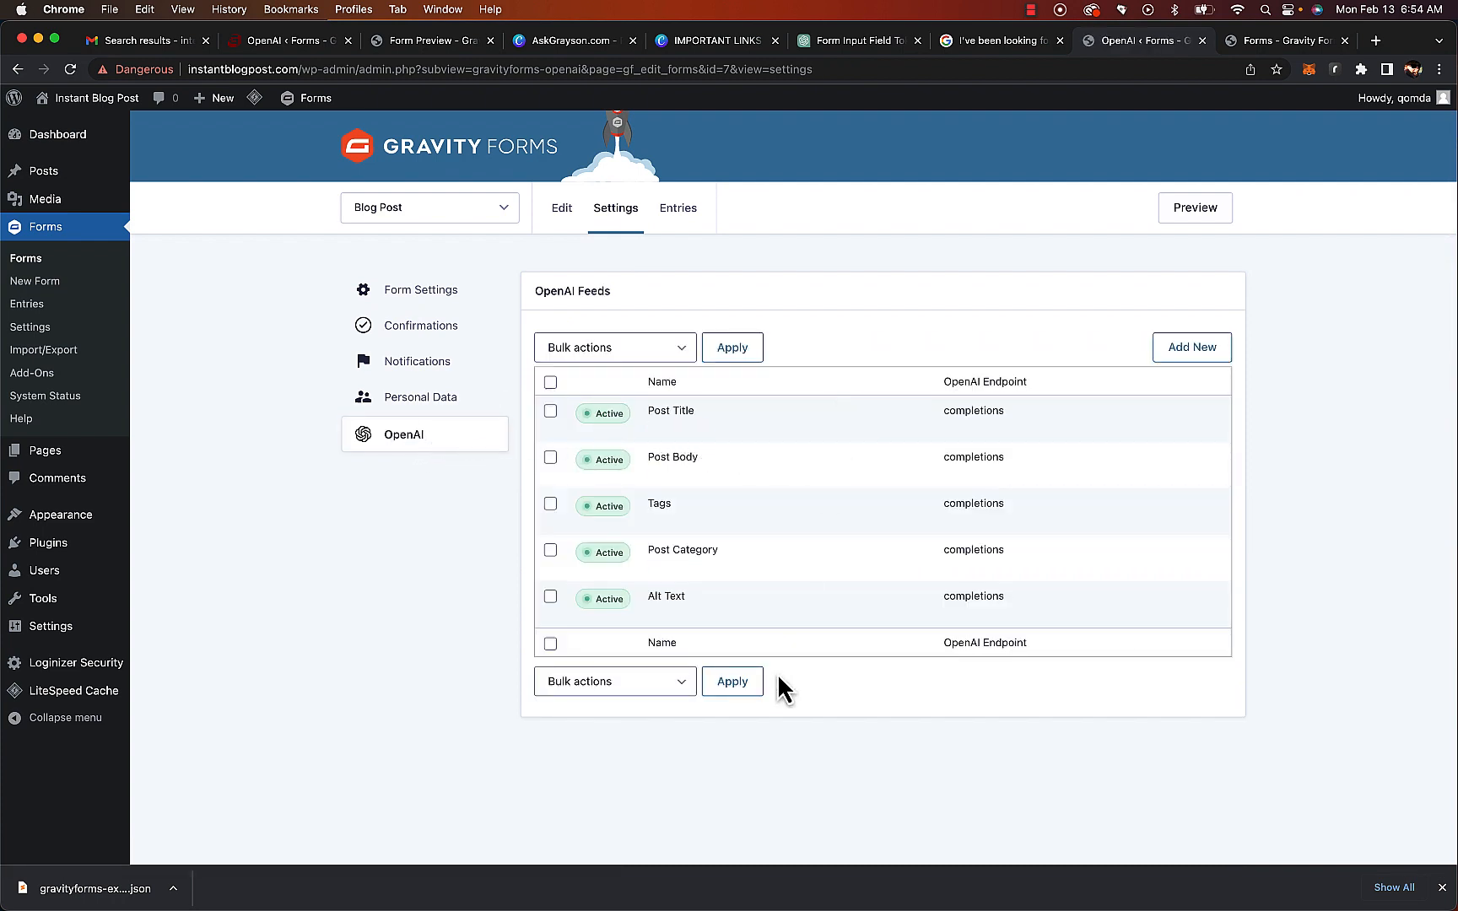
Open the form's confirmation and add the Post Body merge tag on a new line of its message
left_click(438, 363)
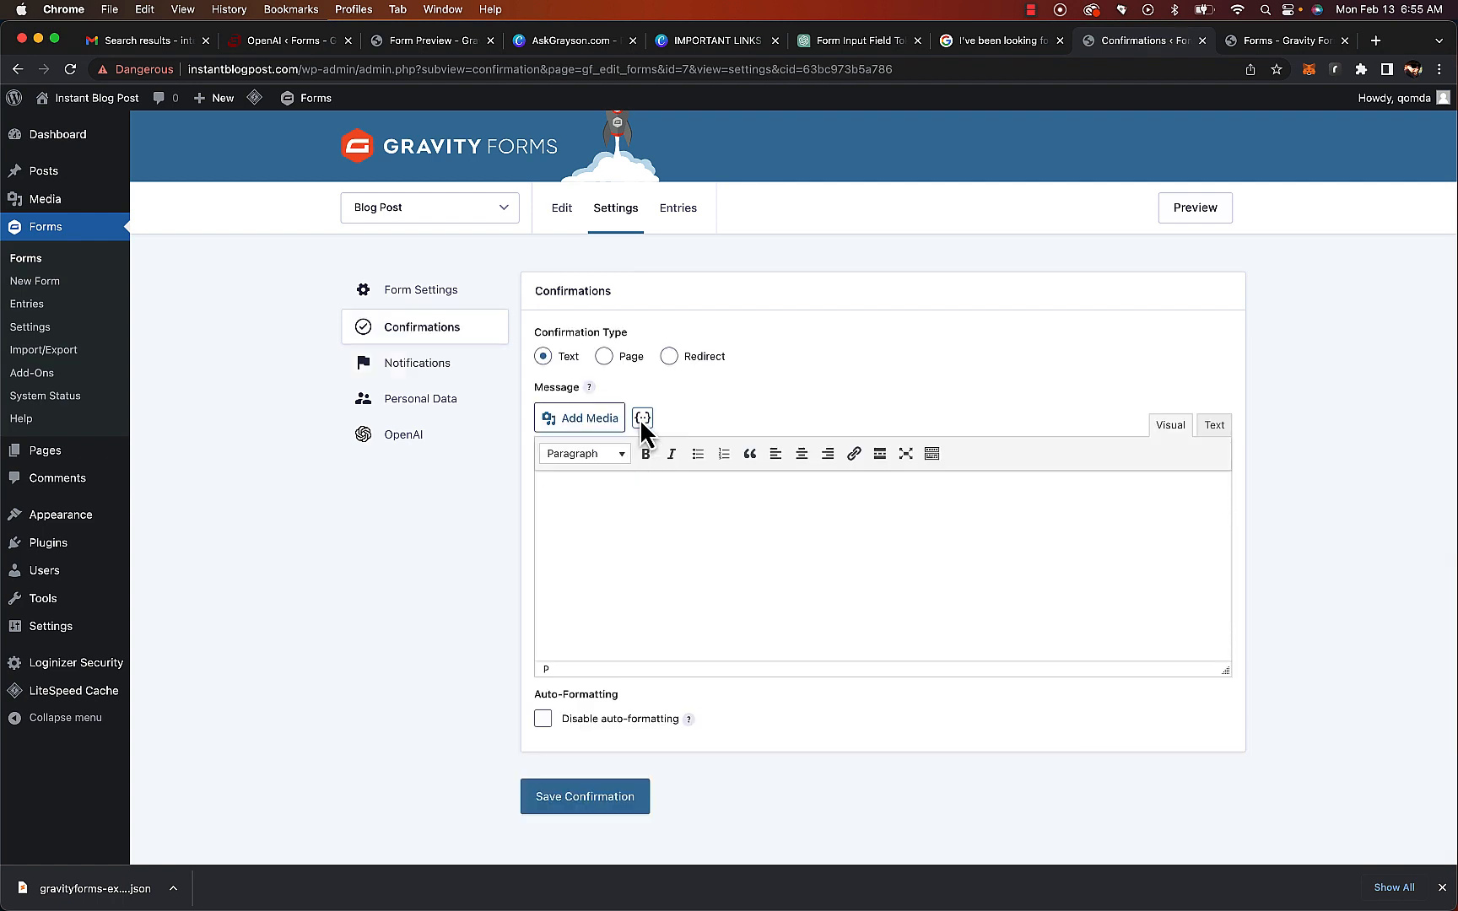
left_click(642, 418)
scroll(741, 590, "down", 3)
scroll(719, 569, "down", 3)
scroll(716, 612, "down", 2)
left_click(702, 580)
left_click(642, 417)
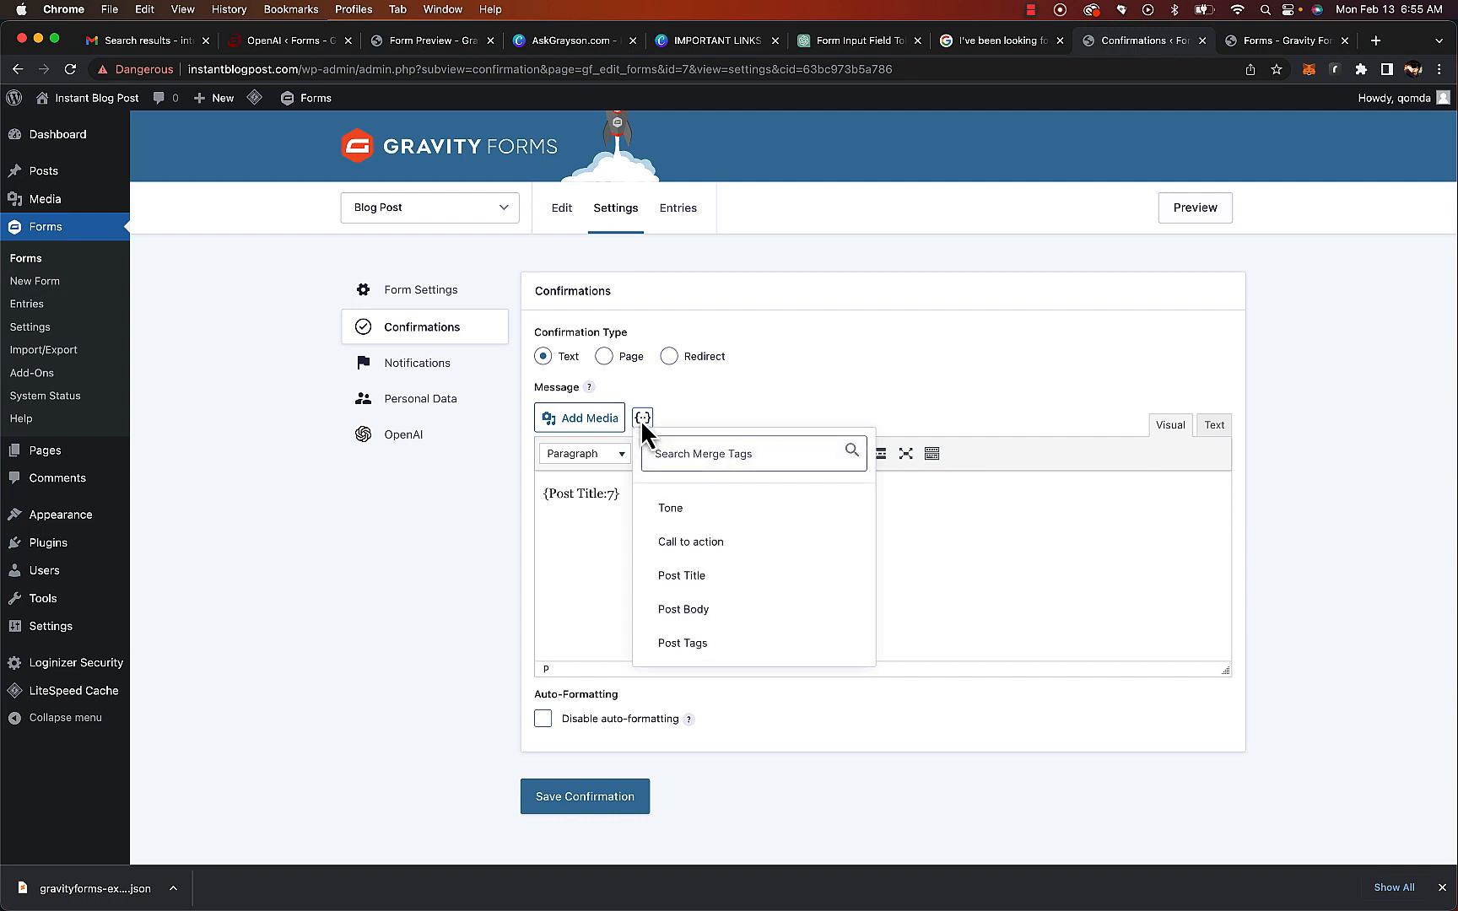
left_click(746, 616)
key("Return")
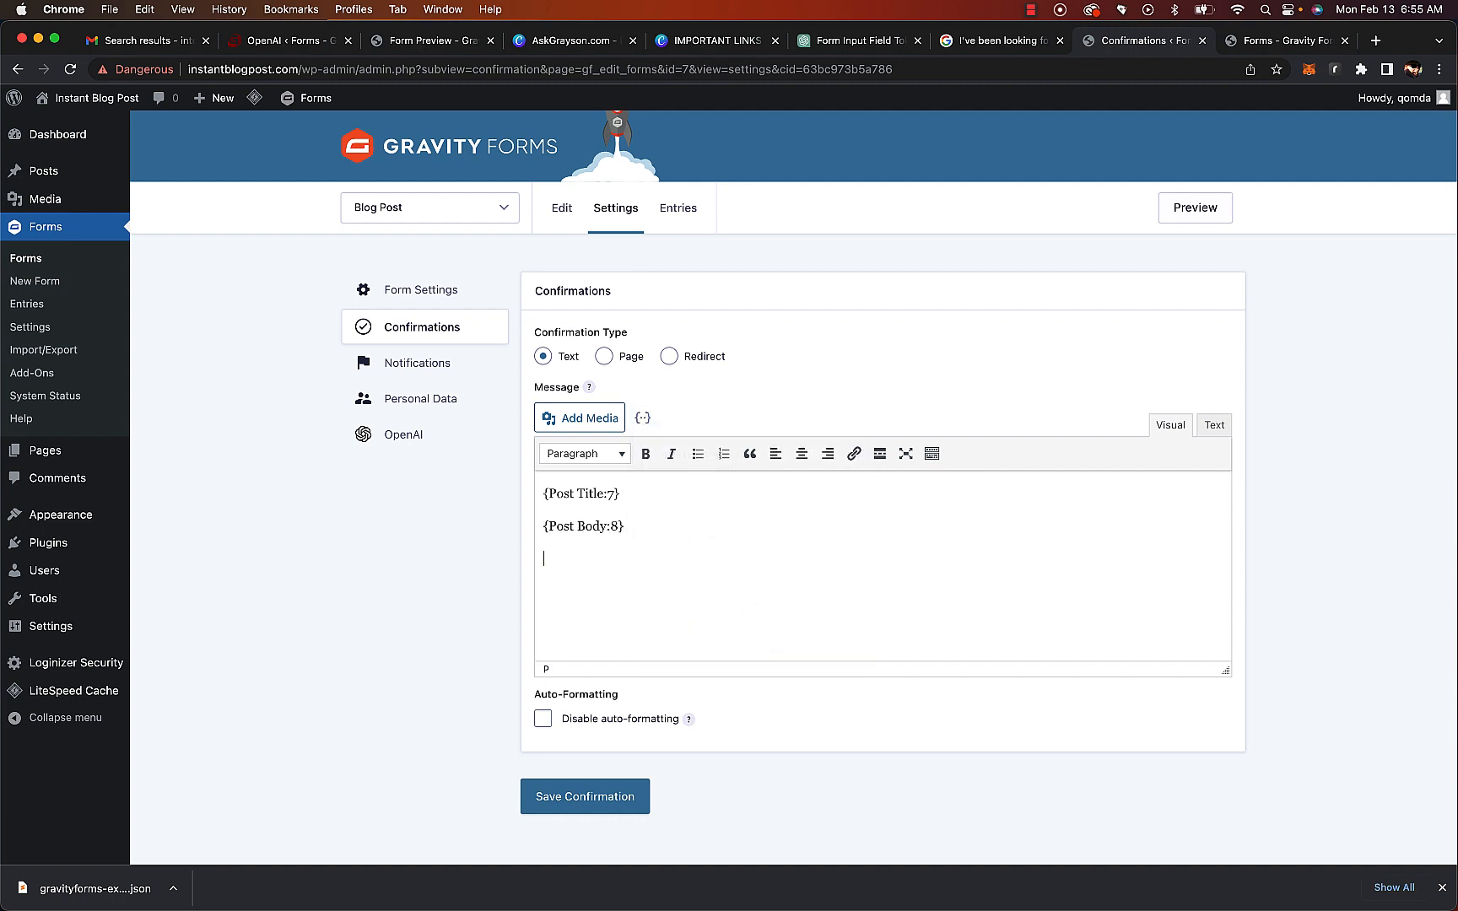
Add the Post Tags and Comment merge tags to the confirmation message and save the confirmation
left_click(642, 417)
scroll(741, 593, "down", 1)
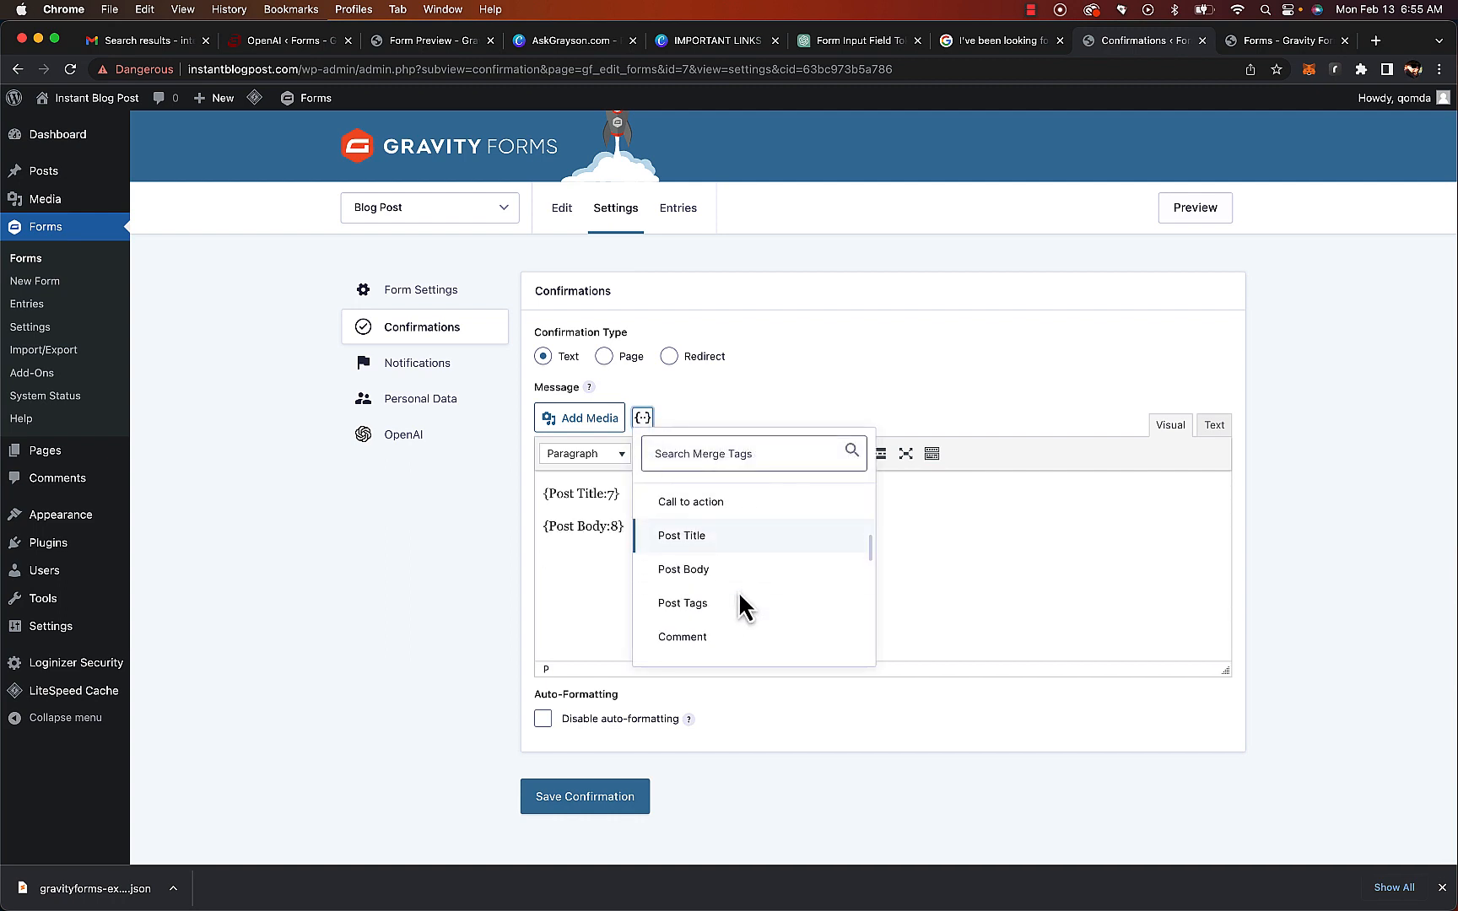
left_click(728, 602)
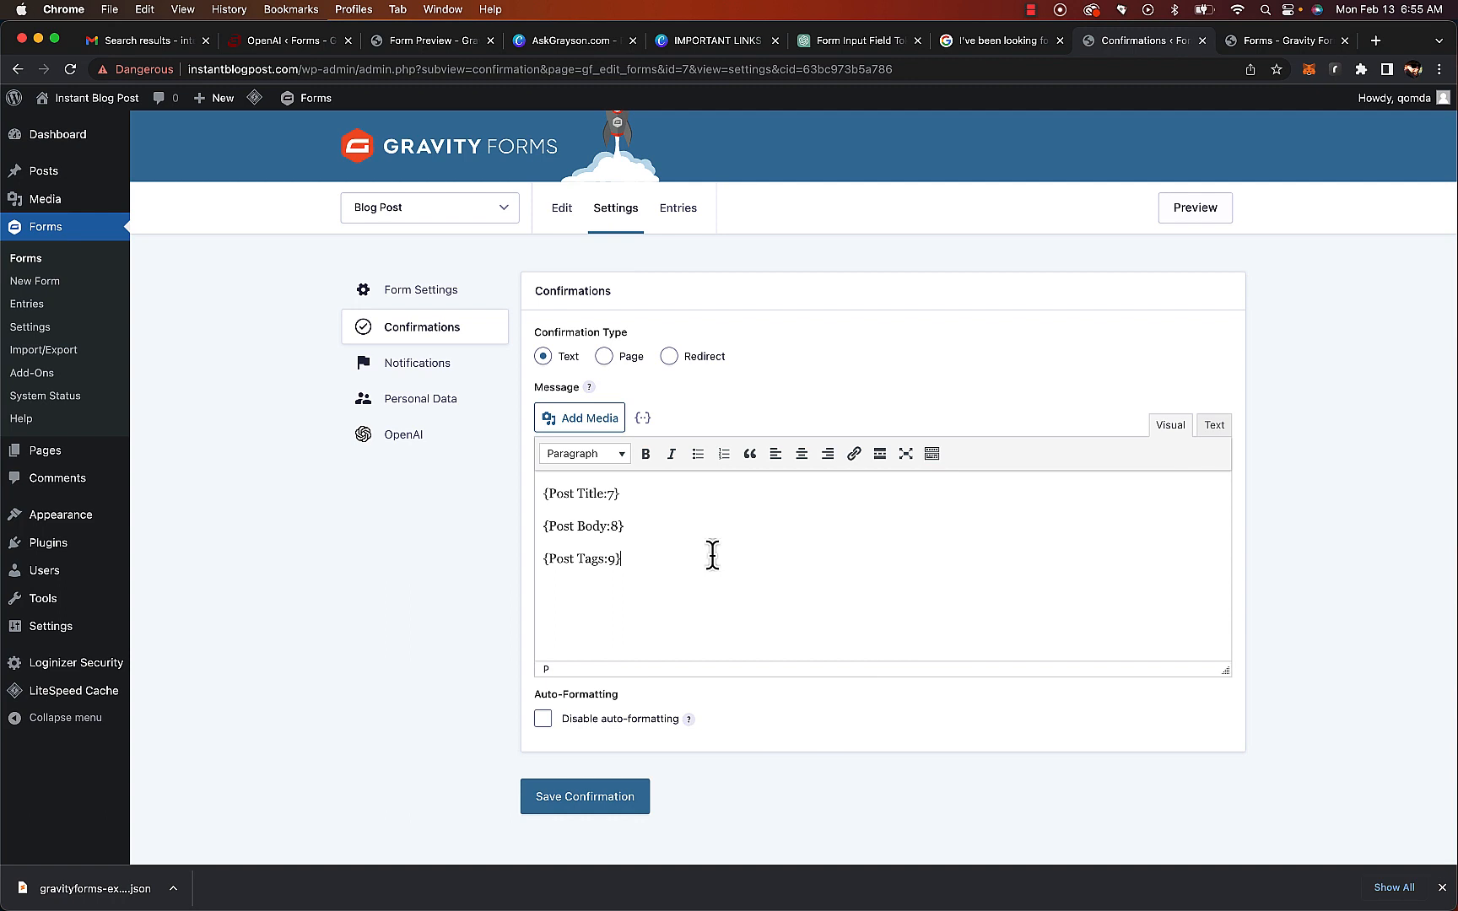
left_click(642, 418)
scroll(716, 584, "down", 2)
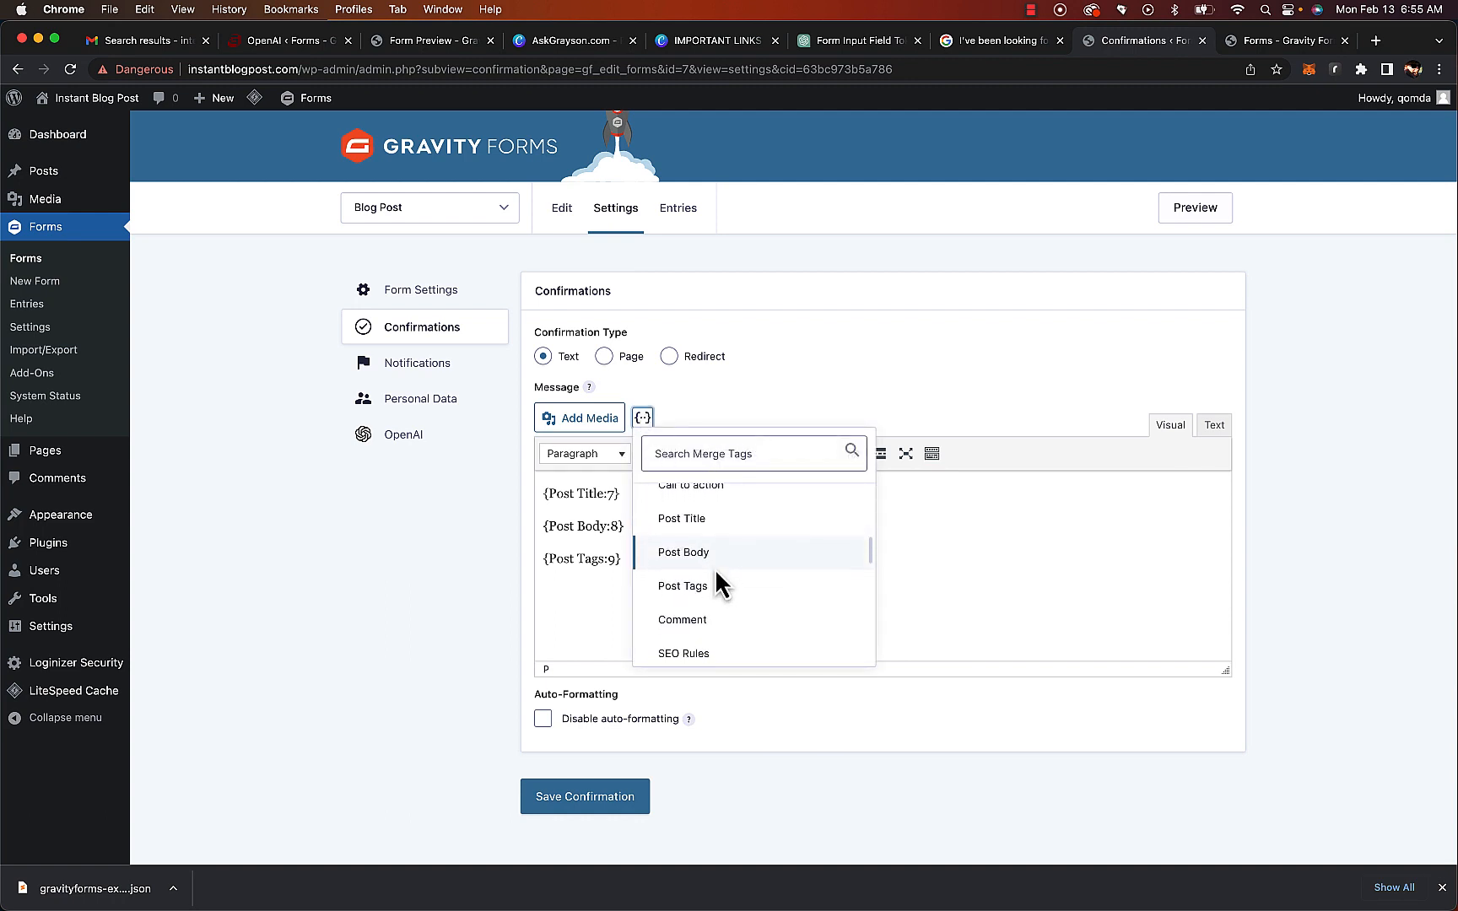
left_click(700, 559)
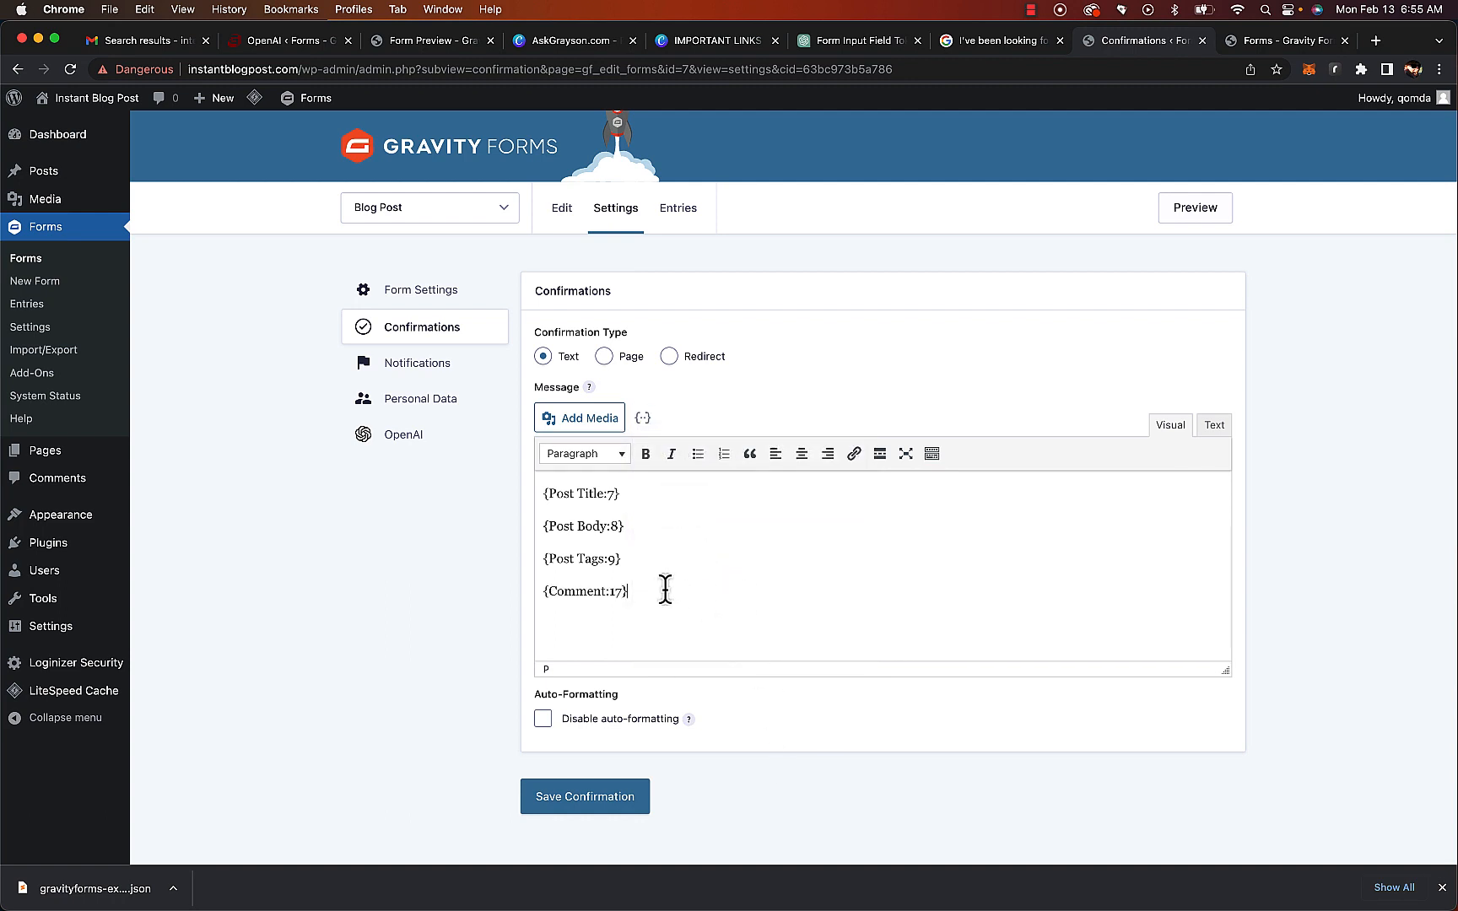
key("Return")
left_click(612, 794)
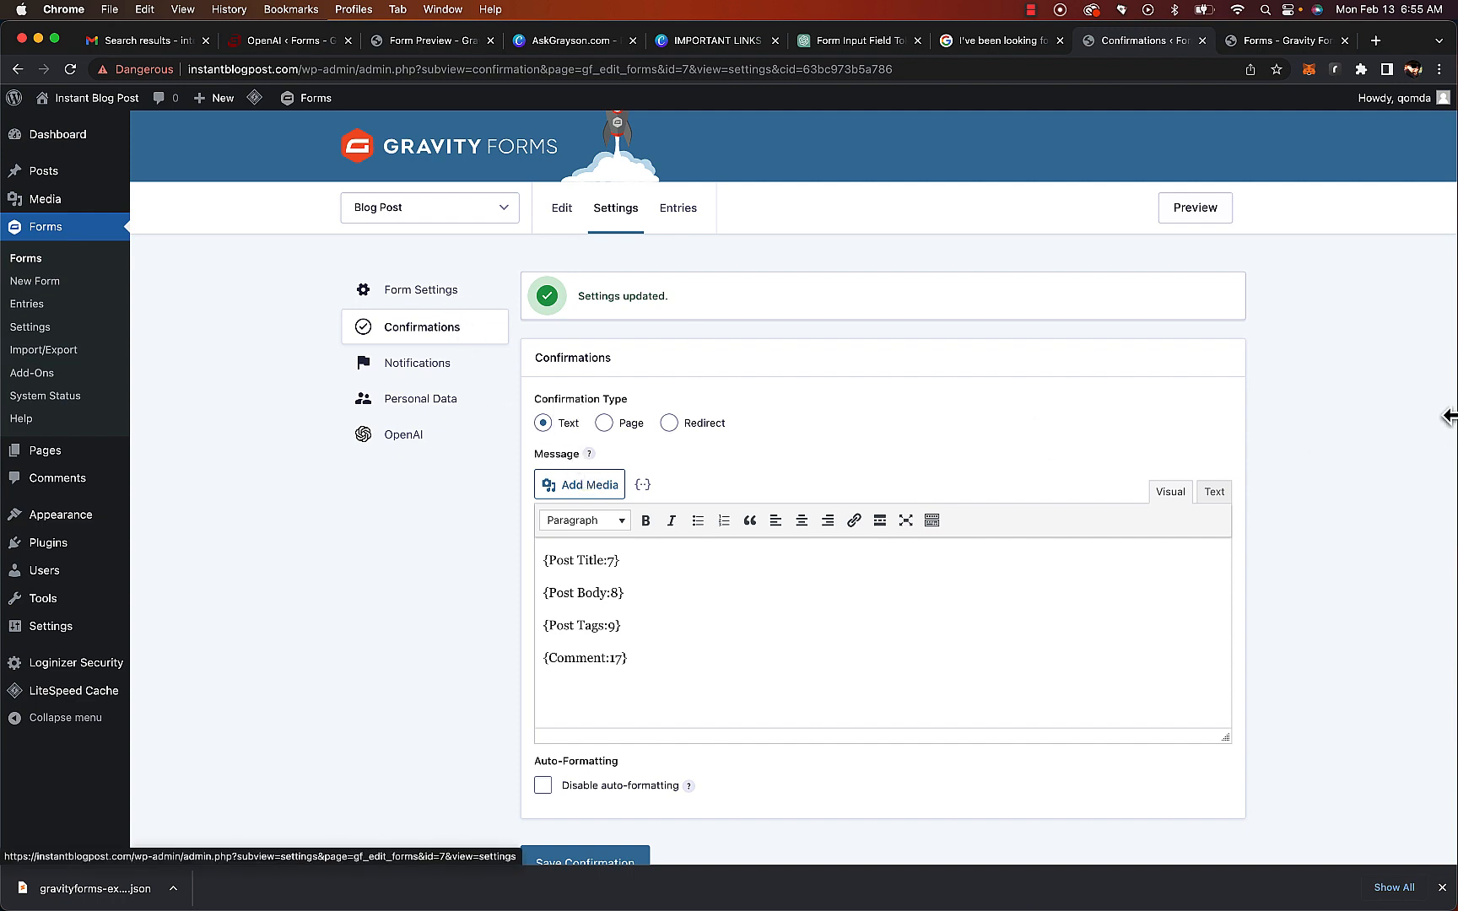
Preview the form and inspect the Post Category dropdown's options
left_click(1215, 216)
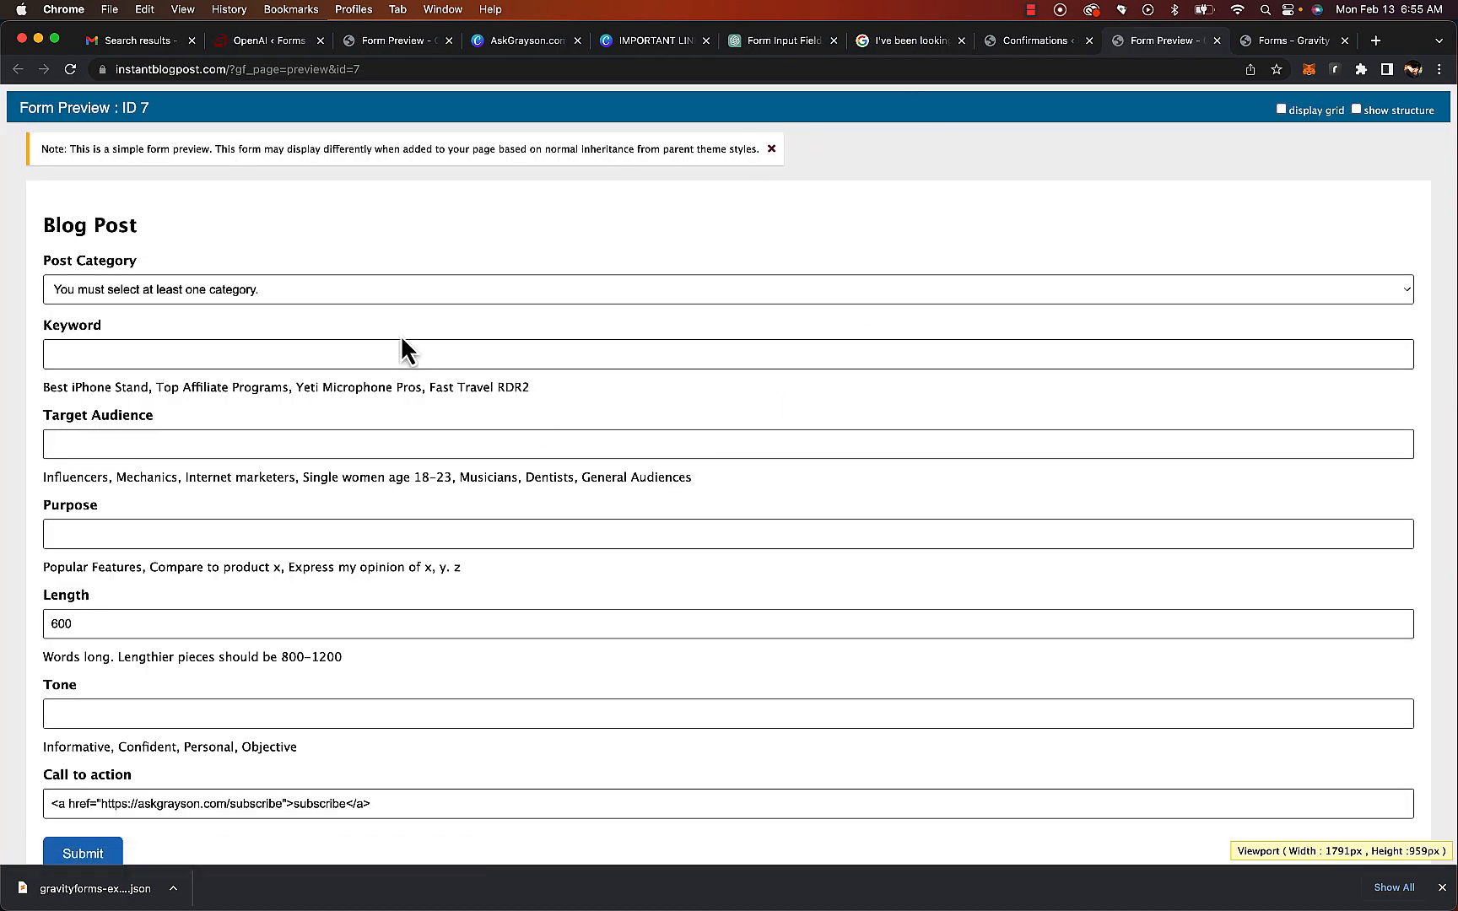
scroll(372, 350, "down", 3)
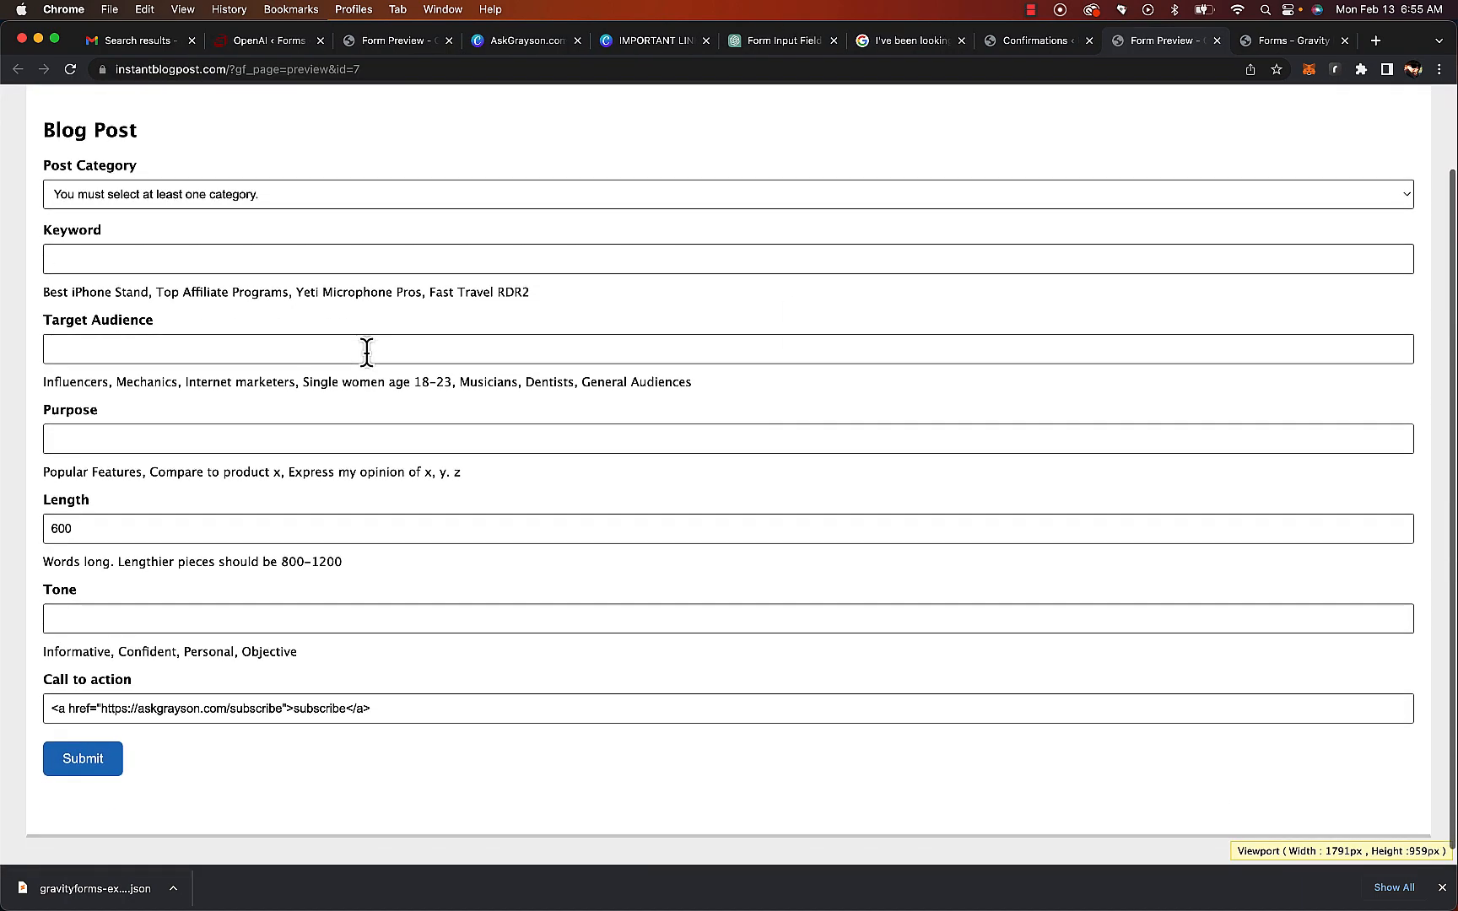
left_click(223, 194)
left_click(223, 194)
left_click(211, 188)
left_click(322, 199)
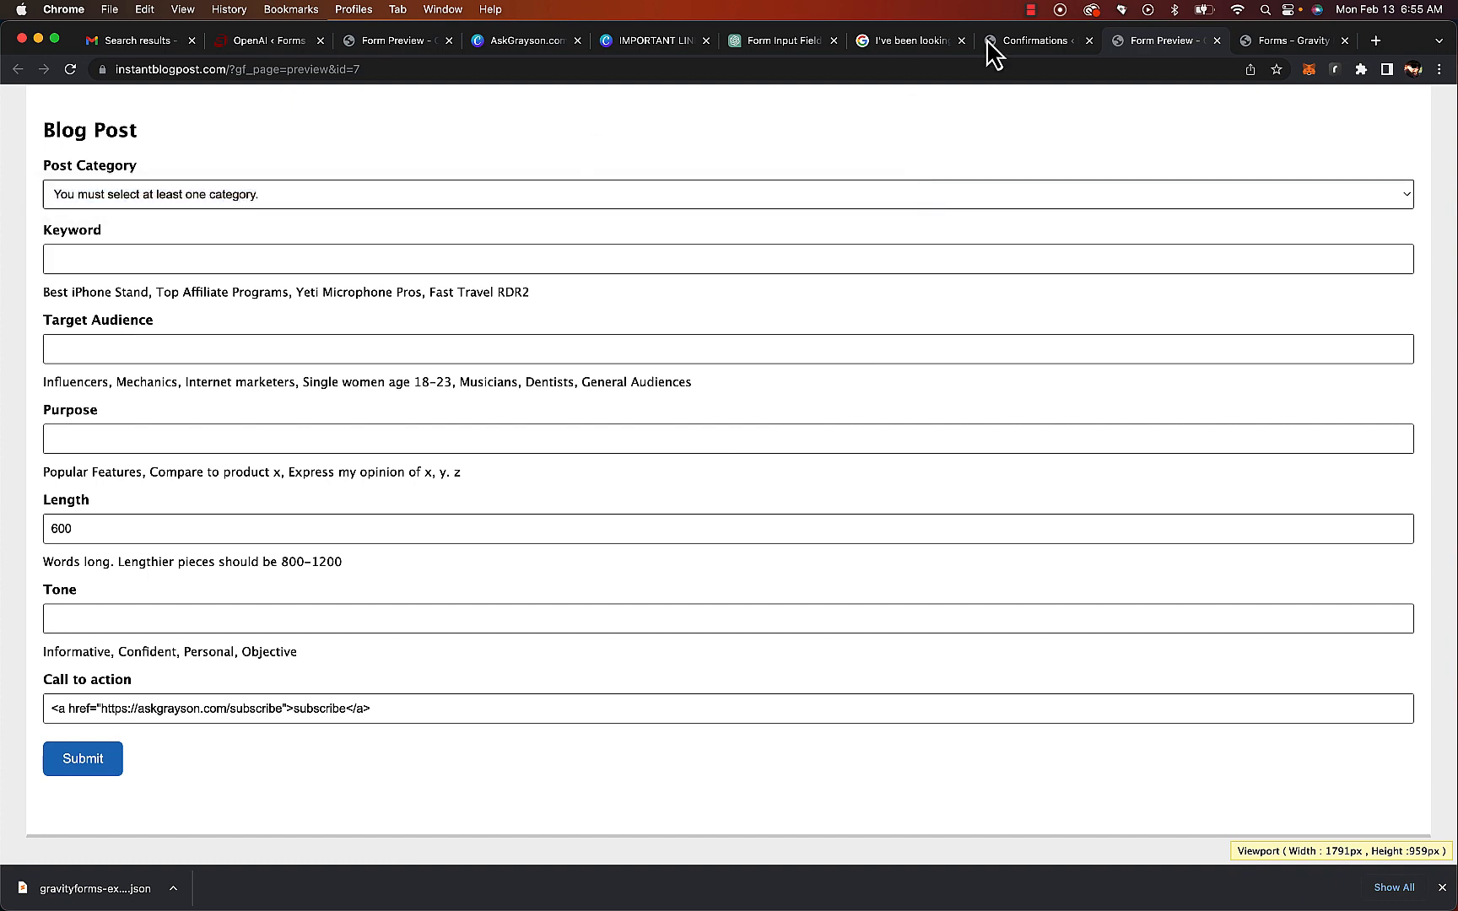
left_click(1017, 44)
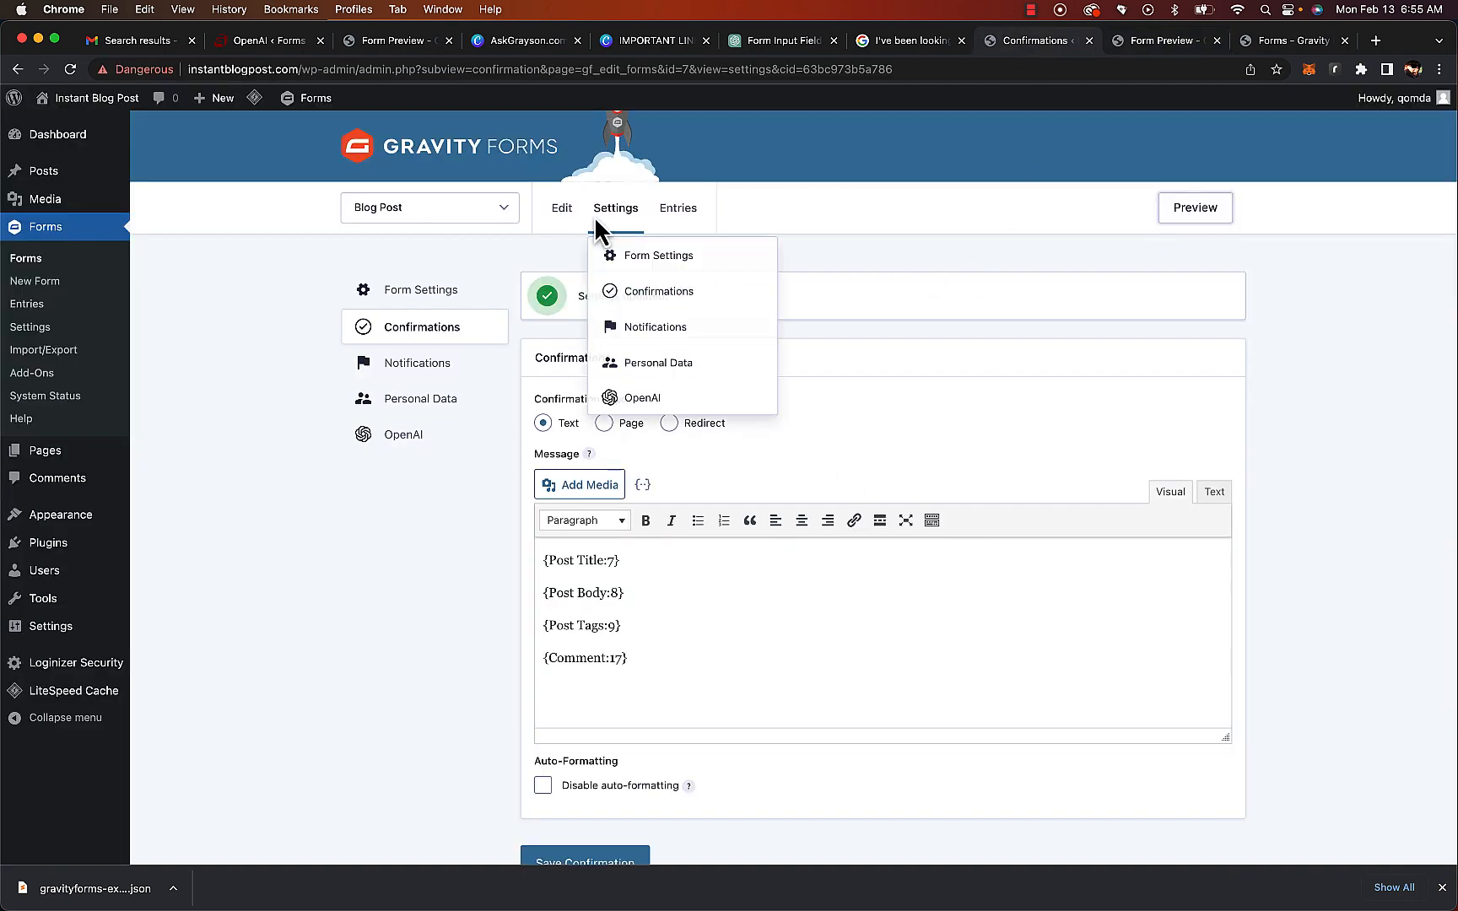
In the form editor, limit the Post Category field to the Blog Posts category and save the form
left_click(562, 208)
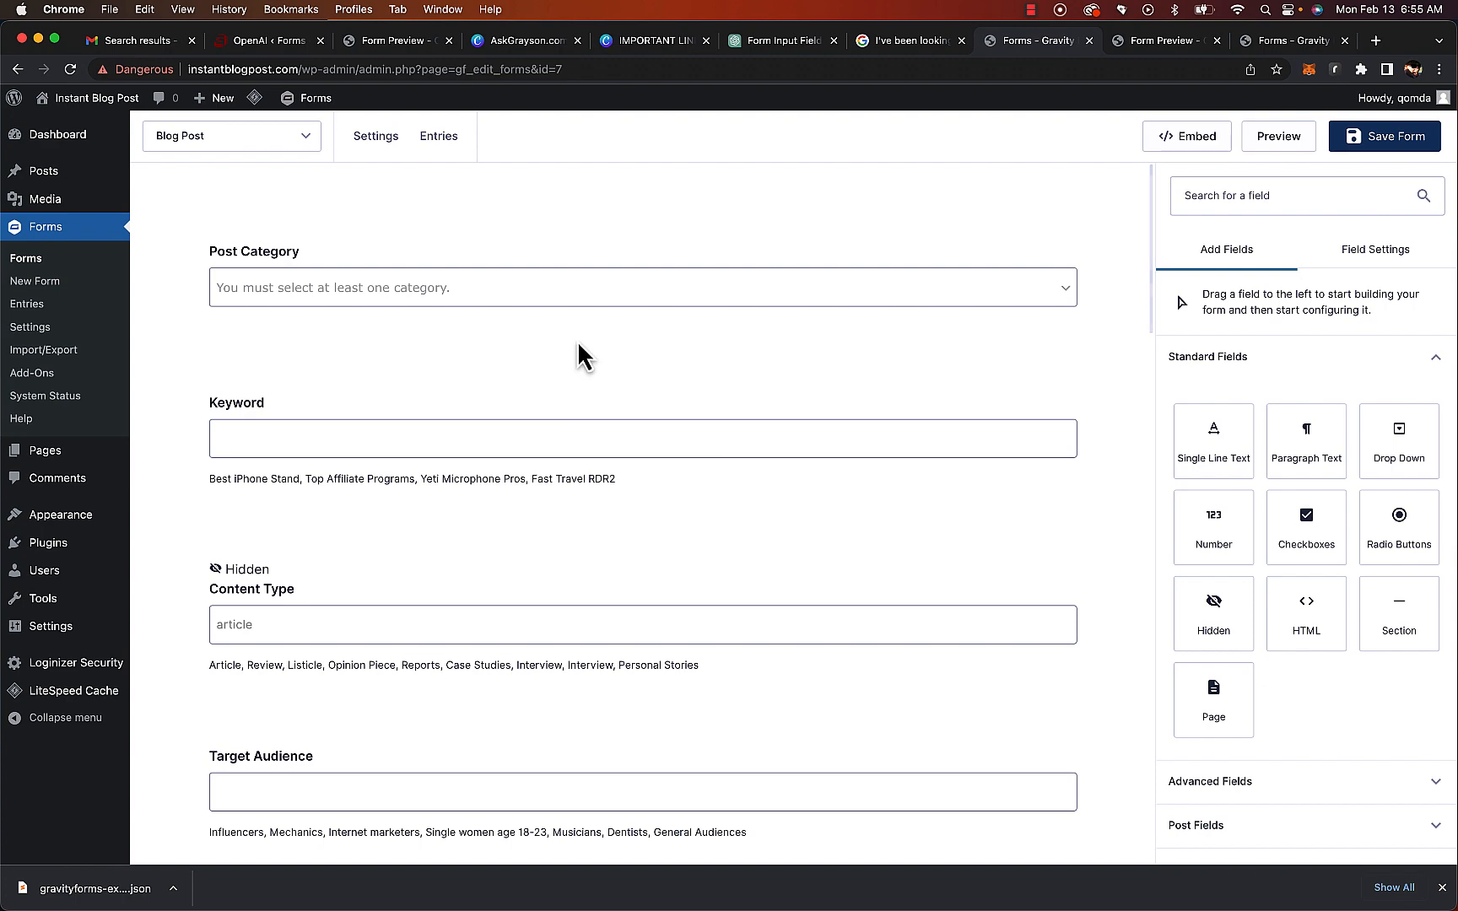
scroll(579, 343, "down", 5)
scroll(579, 344, "up", 5)
scroll(583, 355, "down", 10)
scroll(519, 395, "up", 5)
scroll(518, 393, "down", 5)
scroll(518, 393, "up", 10)
left_click(422, 293)
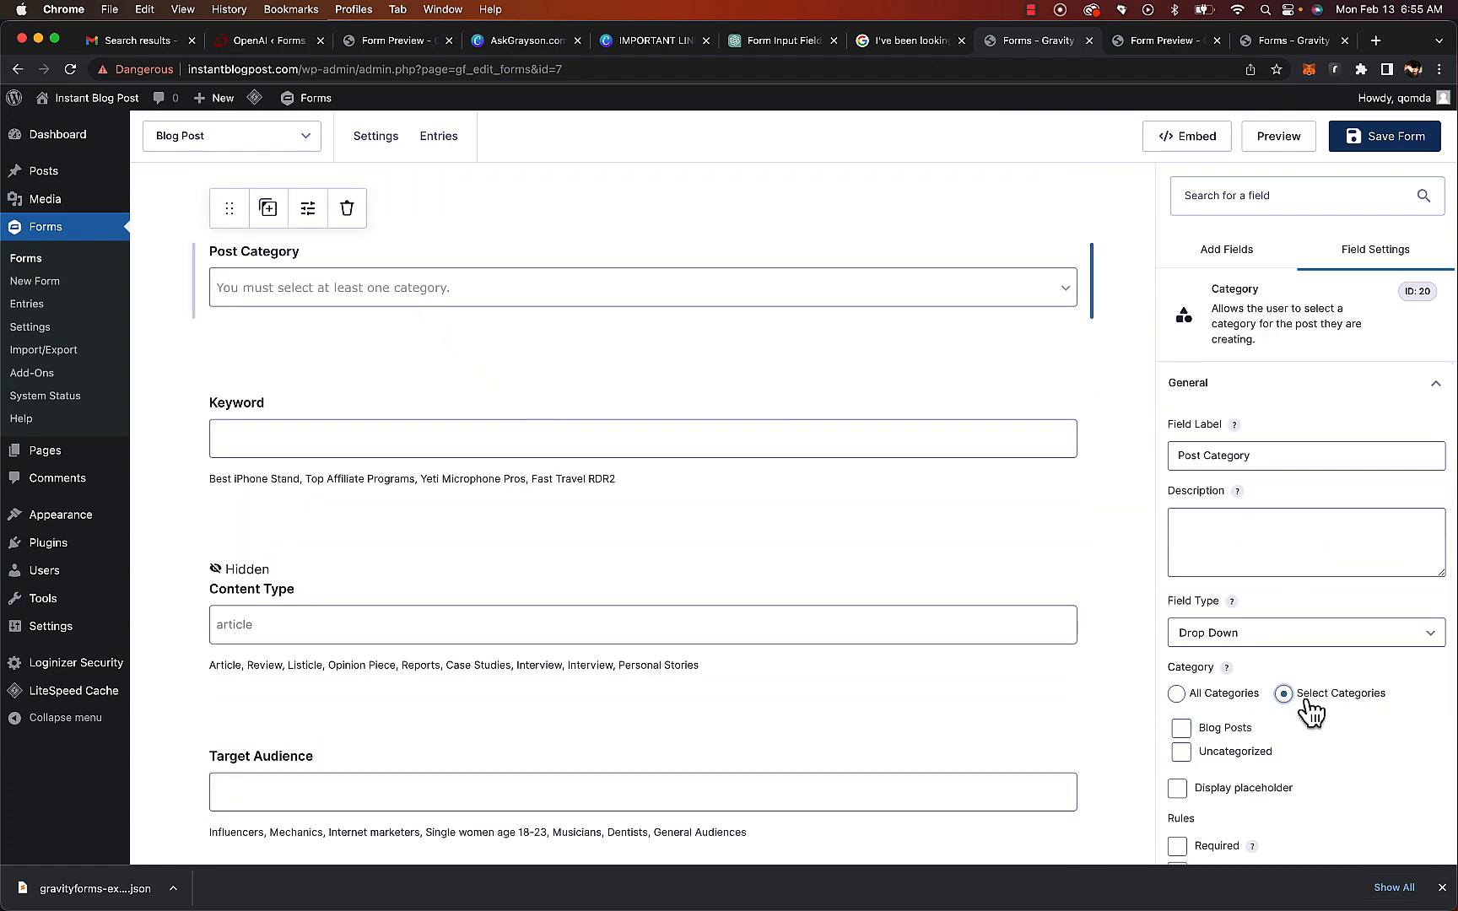
left_click(1181, 730)
left_click(1388, 136)
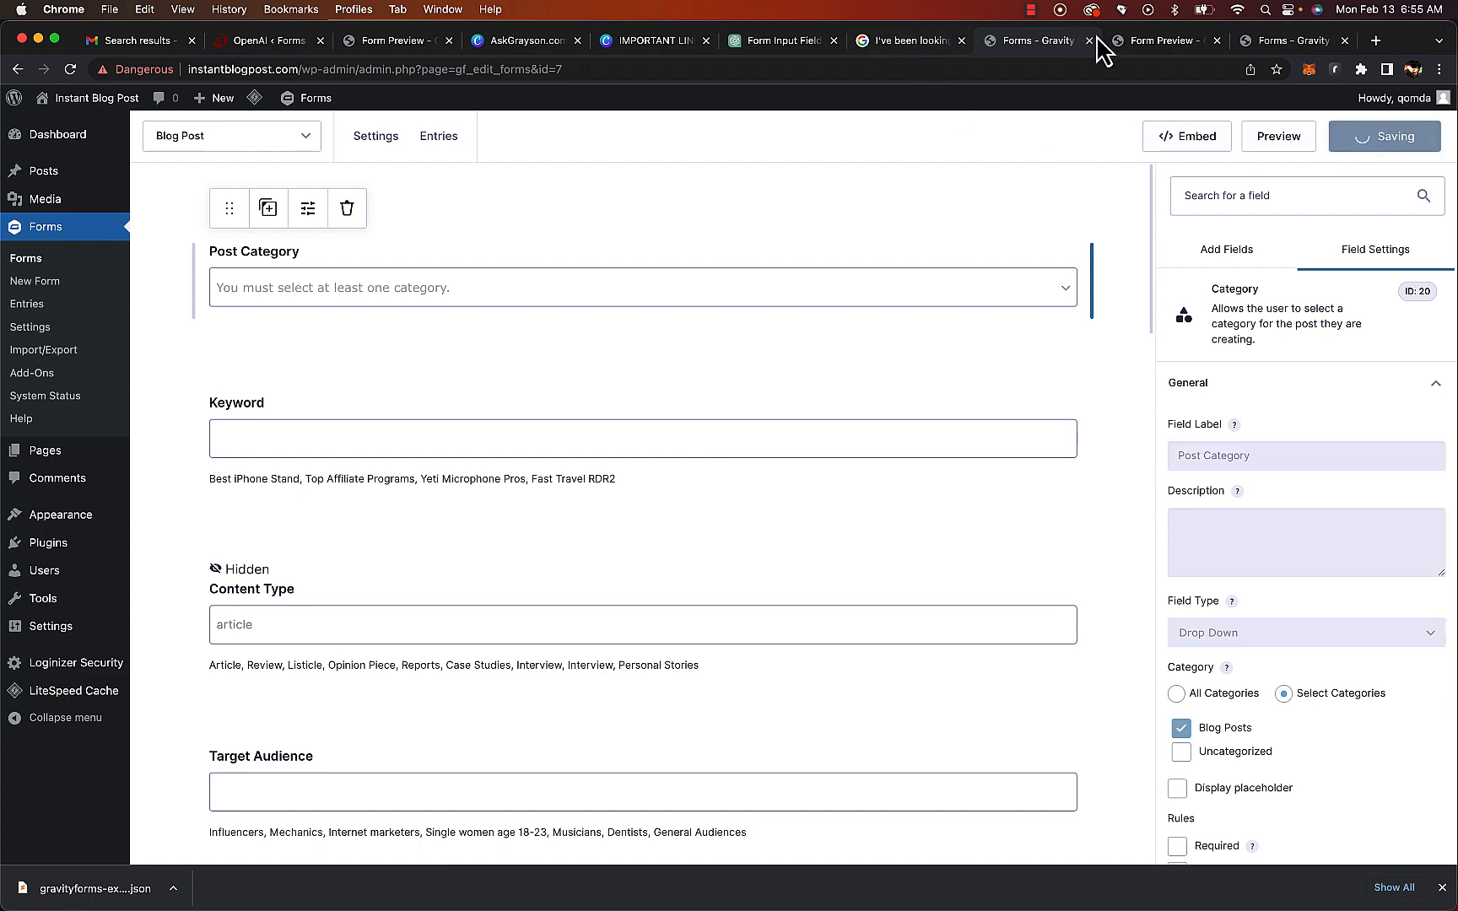
Open the Post Body OpenAI feed and copy the full text of its prompt
left_click(1149, 44)
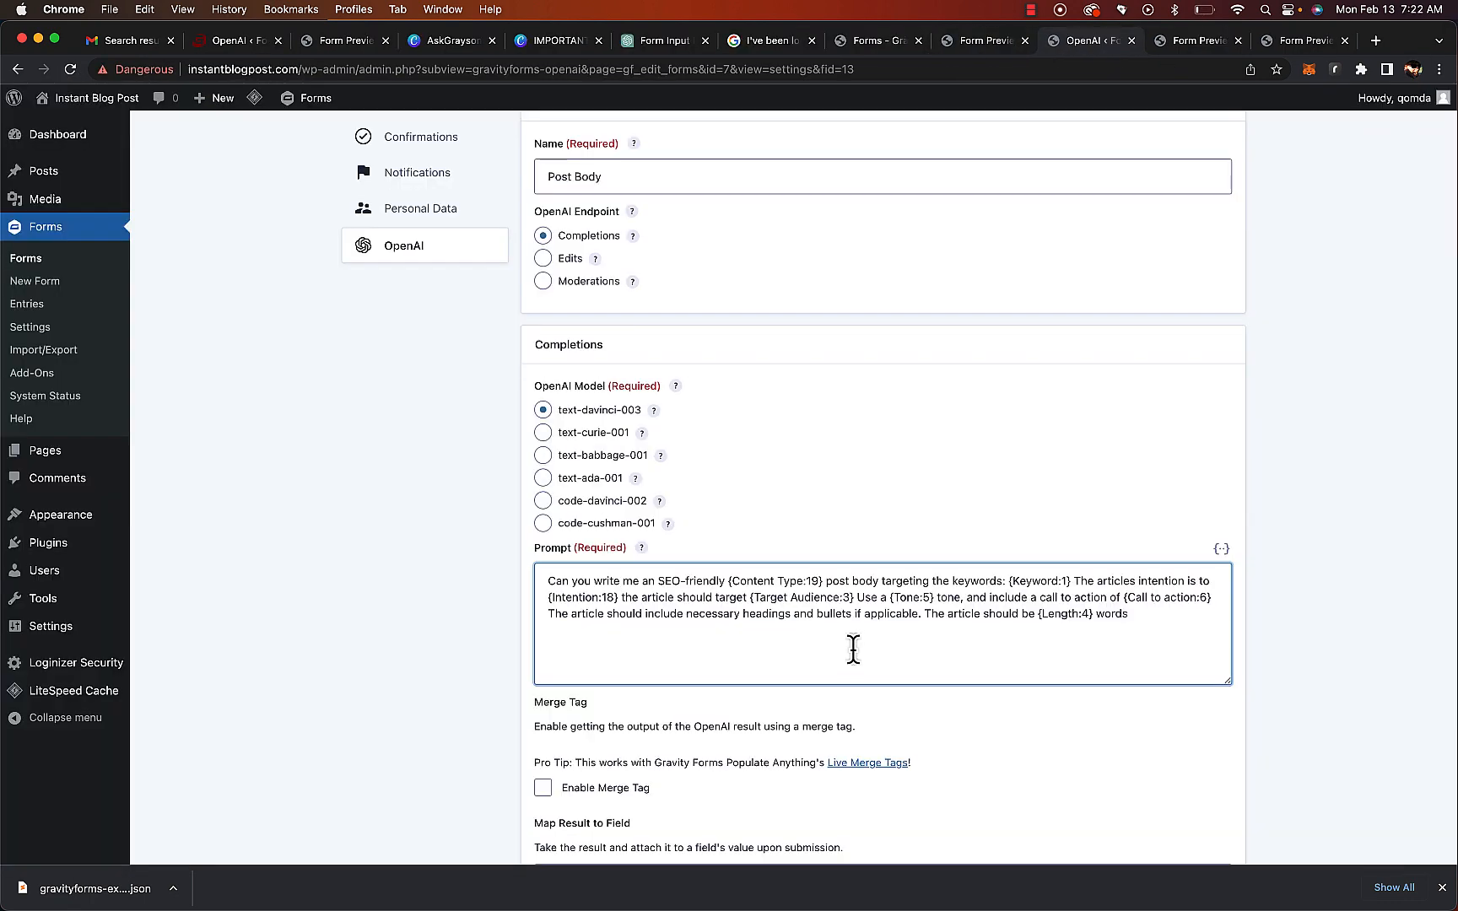
scroll(857, 648, "up", 5)
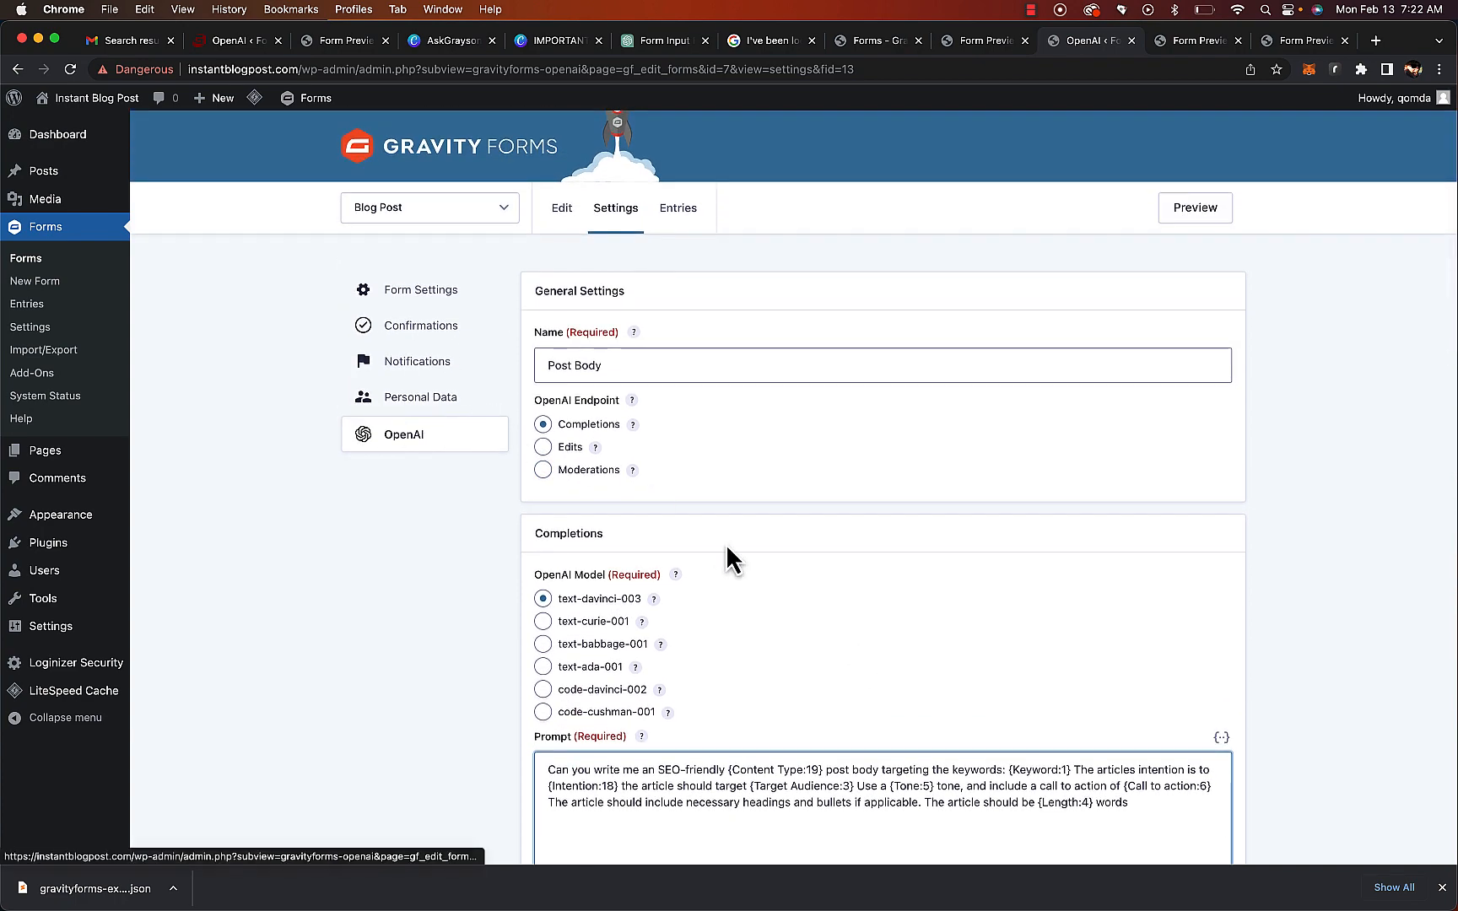
scroll(726, 544, "down", 5)
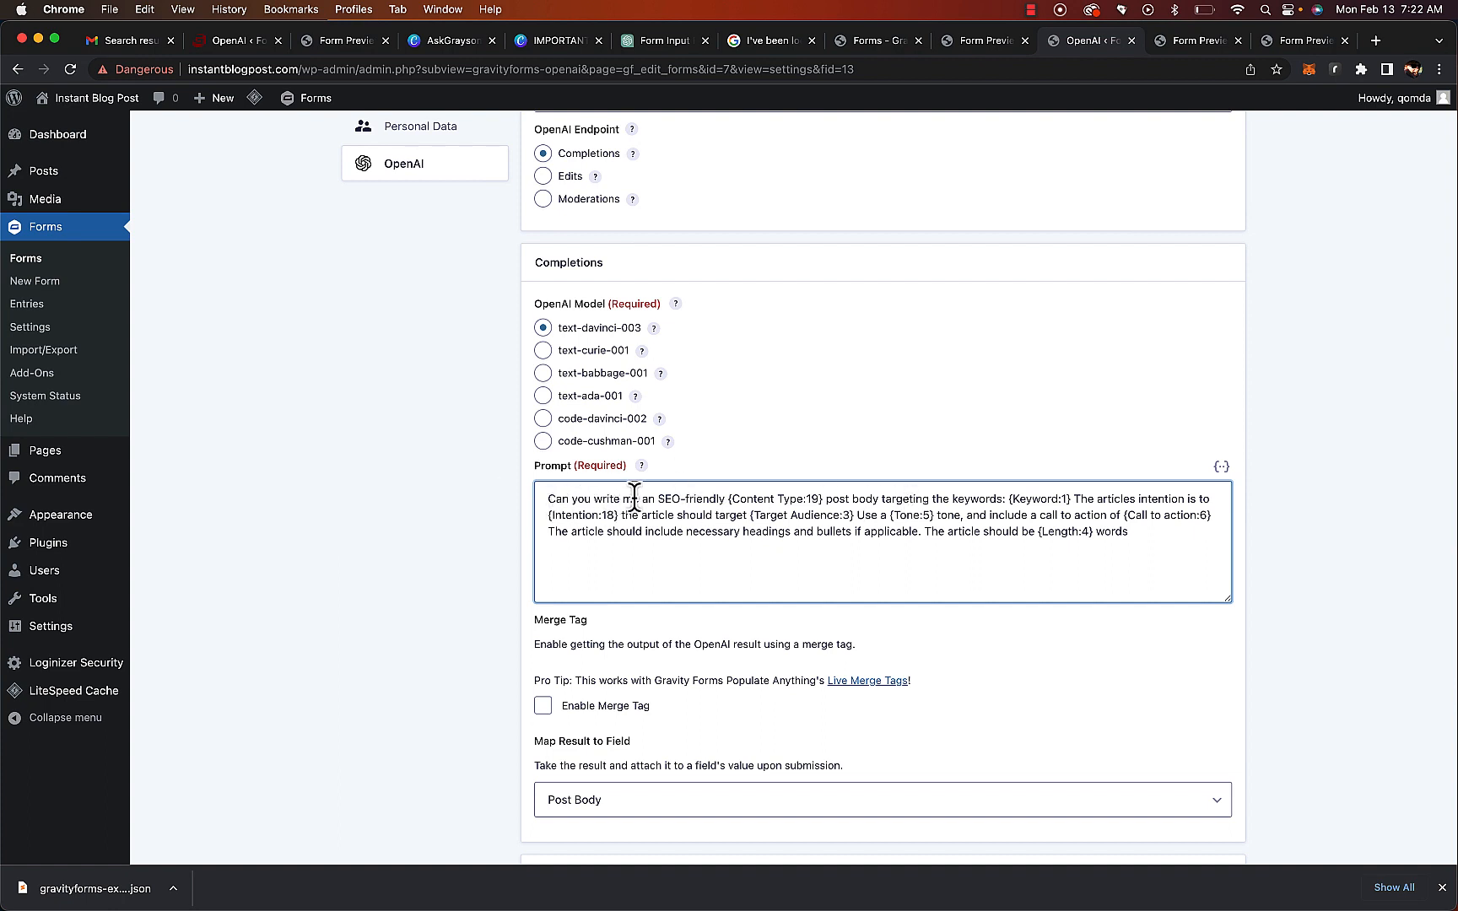
left_click_drag(728, 495, 820, 495)
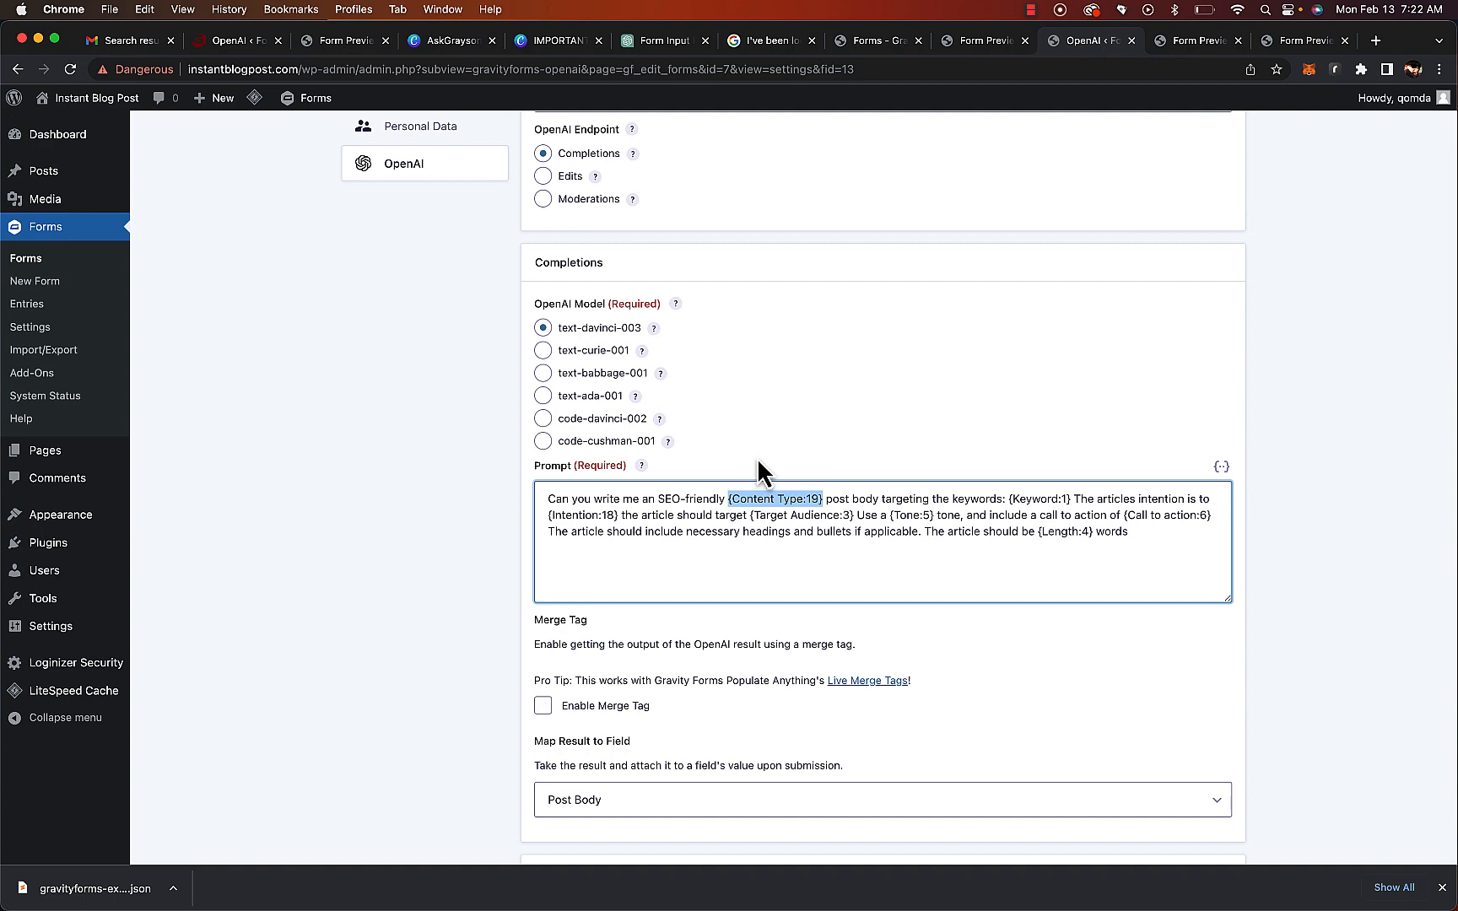
scroll(759, 477, "up", 5)
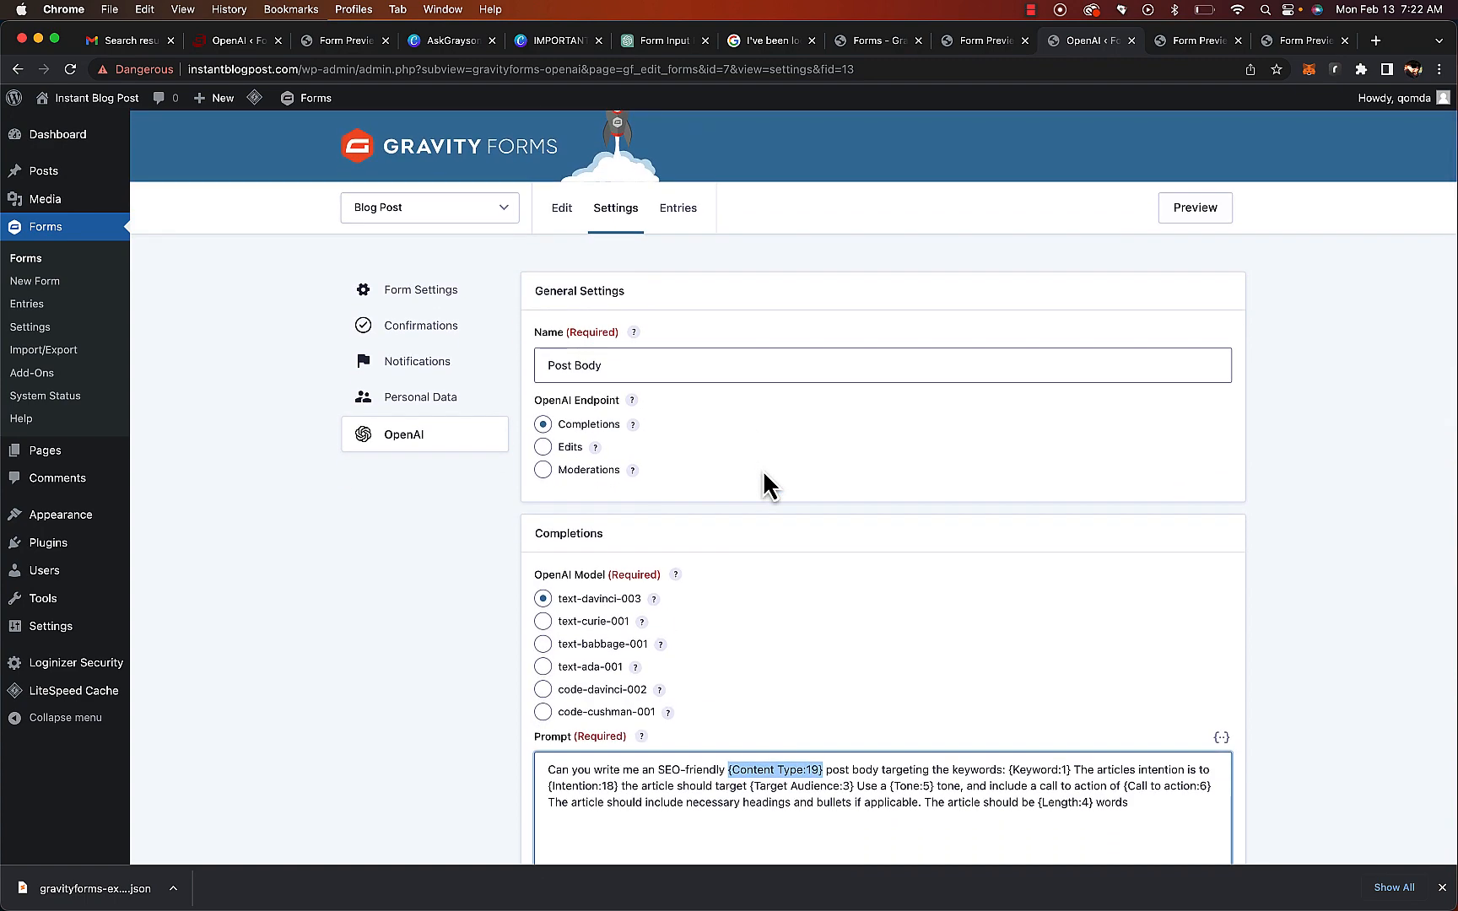
scroll(763, 474, "down", 8)
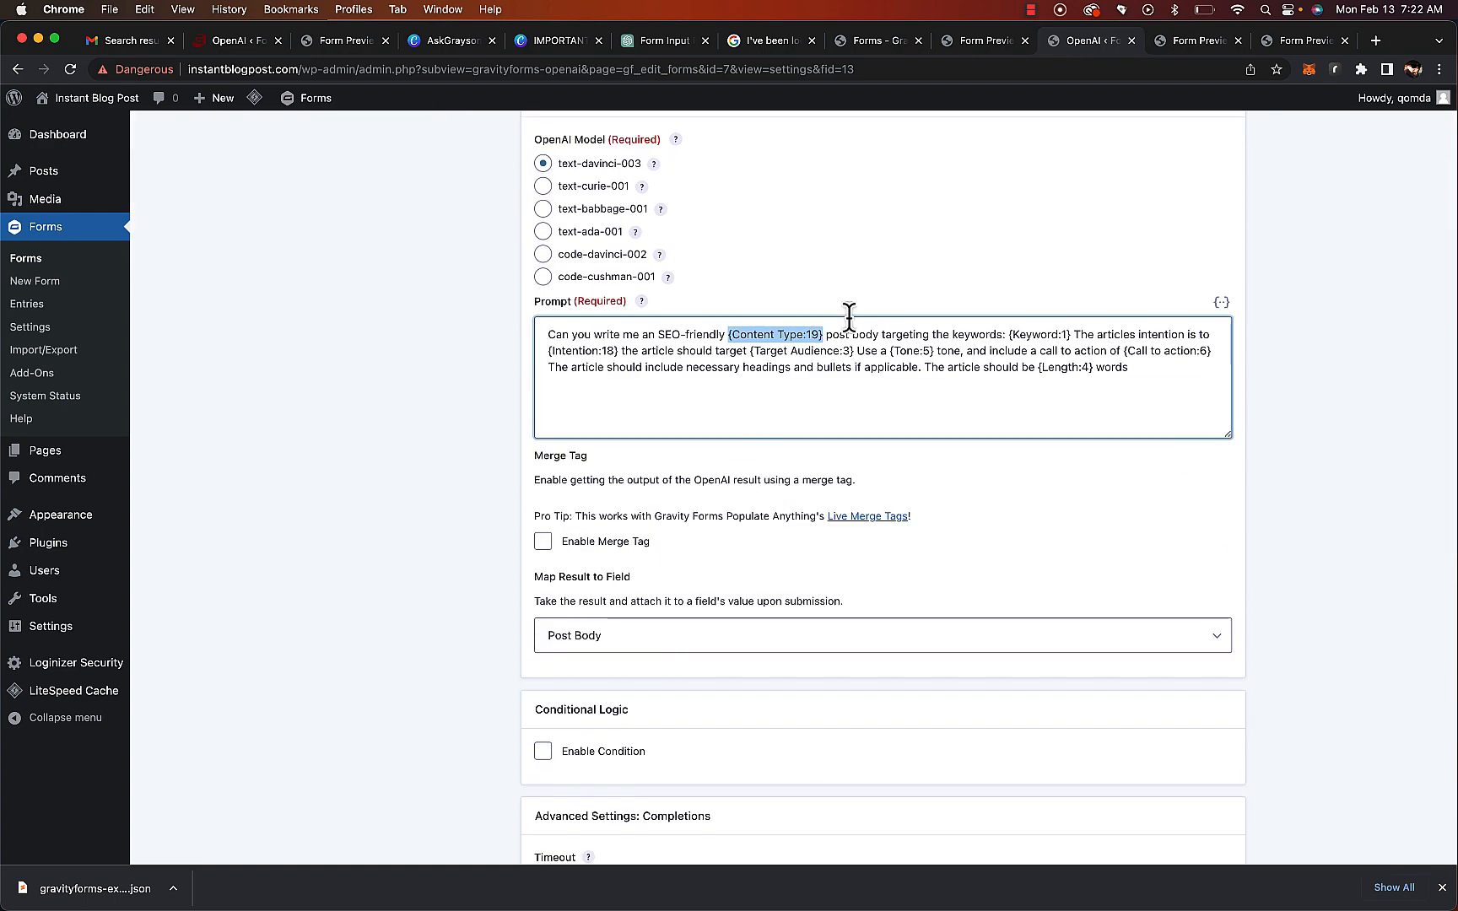
left_click(888, 354)
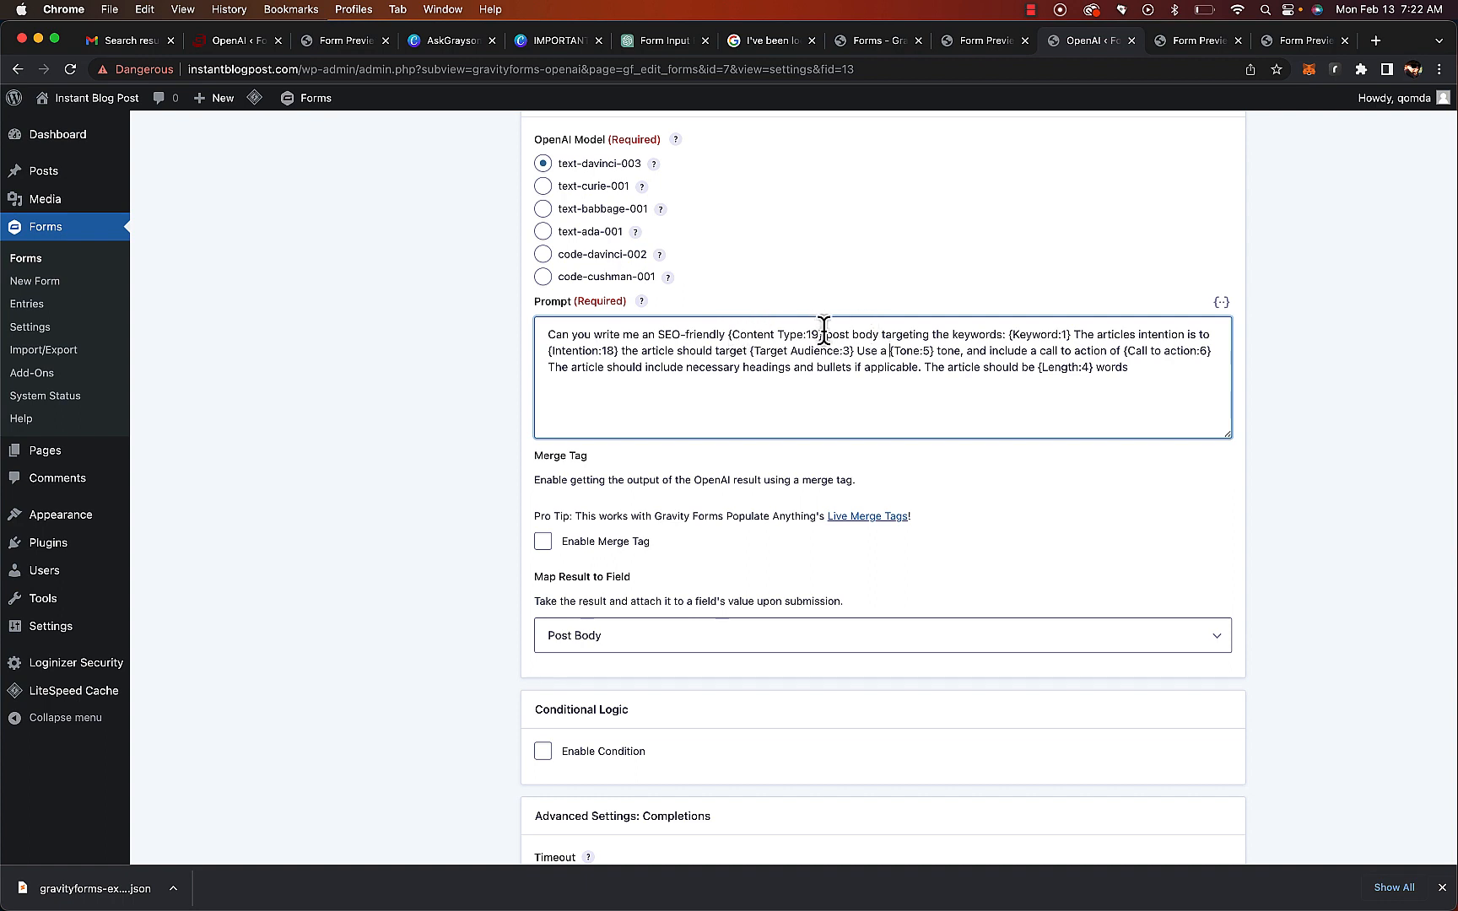
left_click_drag(826, 334, 1044, 406)
left_click(1136, 413)
left_click_drag(545, 333, 1205, 384)
key("super+c")
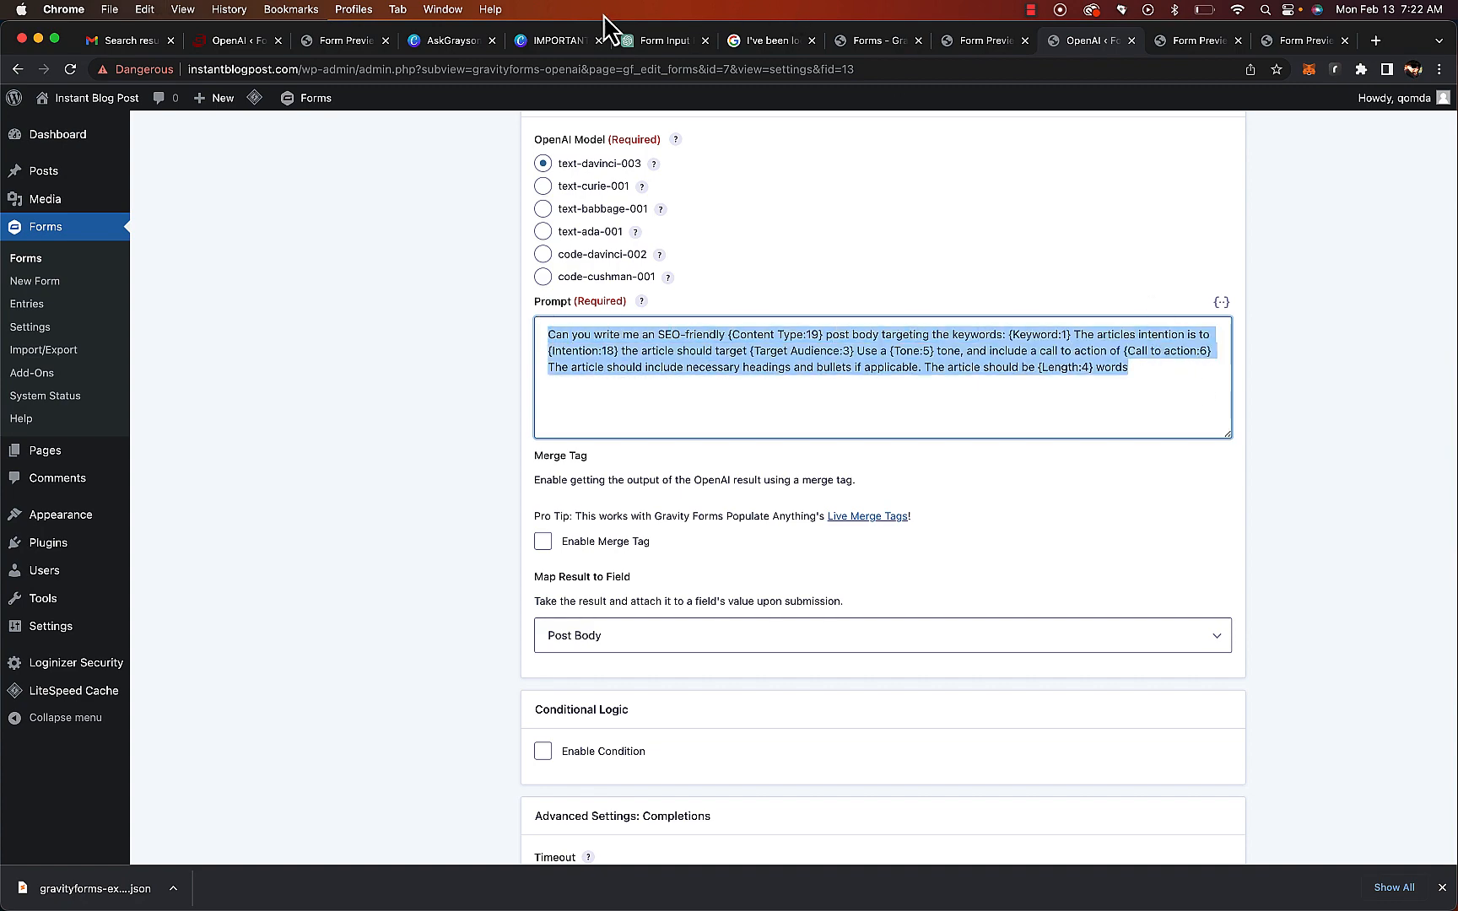
Switch to the Canva notes document and replace the Body prompt paragraph with the copied prompt
left_click(550, 41)
triple_click(652, 456)
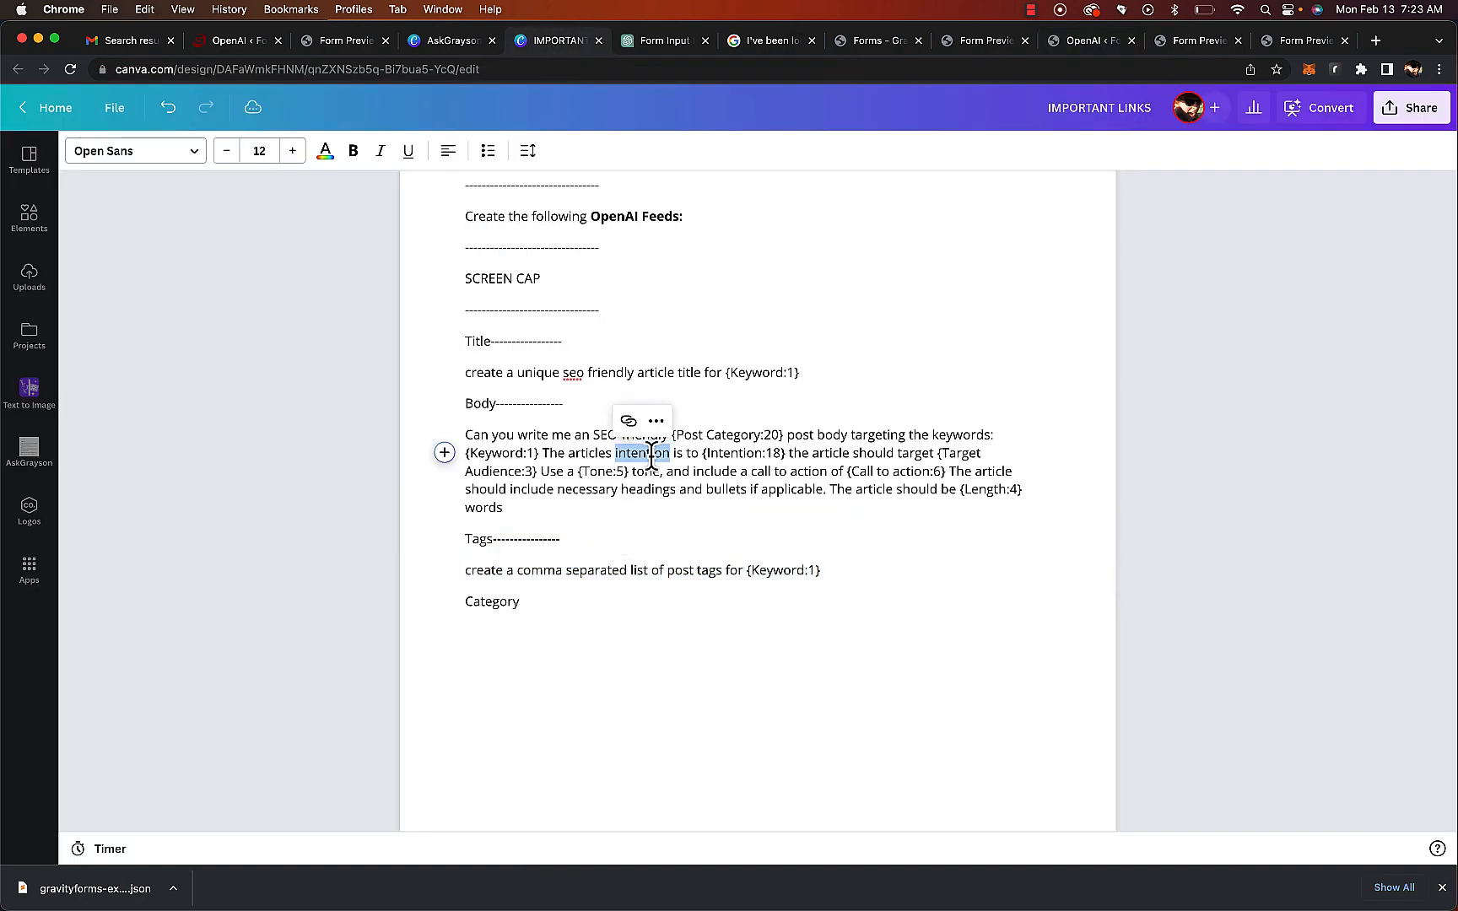
key("super+v")
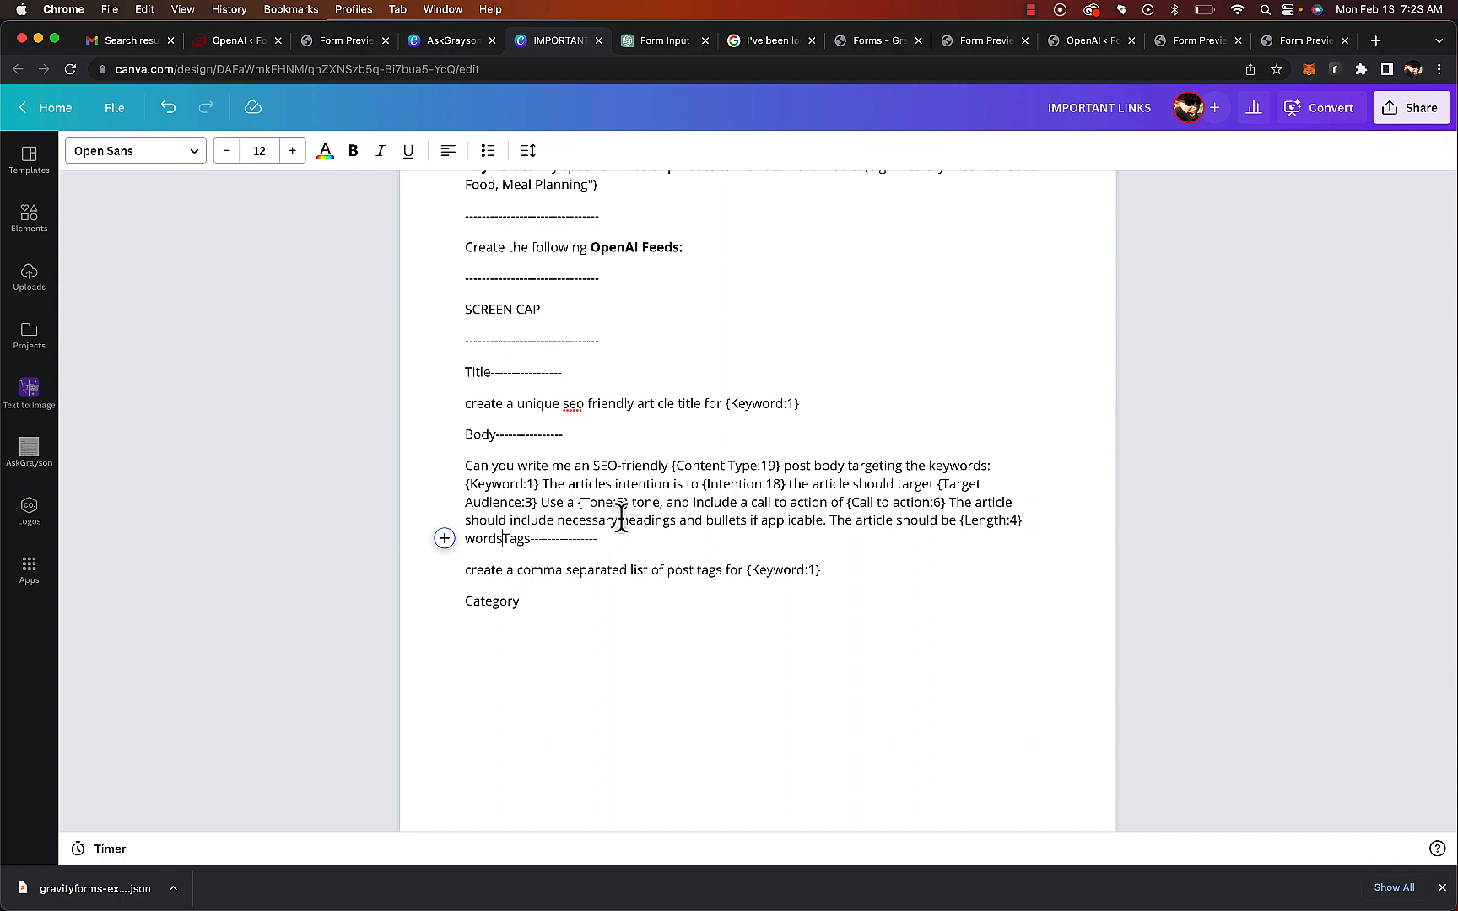
In the form preview, change the Keyword to super mario 64 and submit the form
scroll(618, 514, "down", 1)
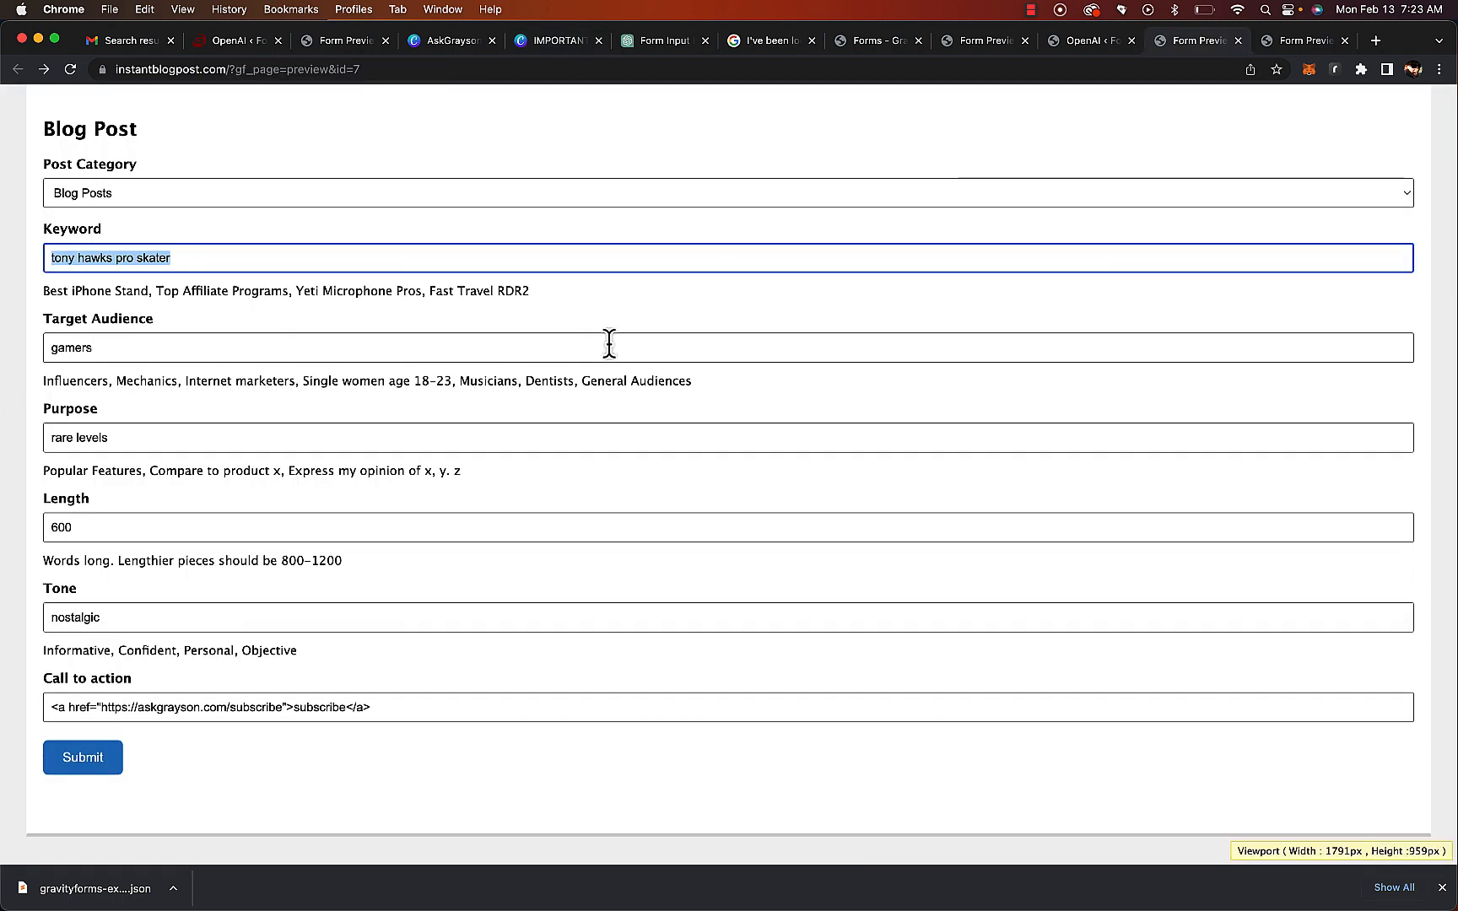
type("super mario 64")
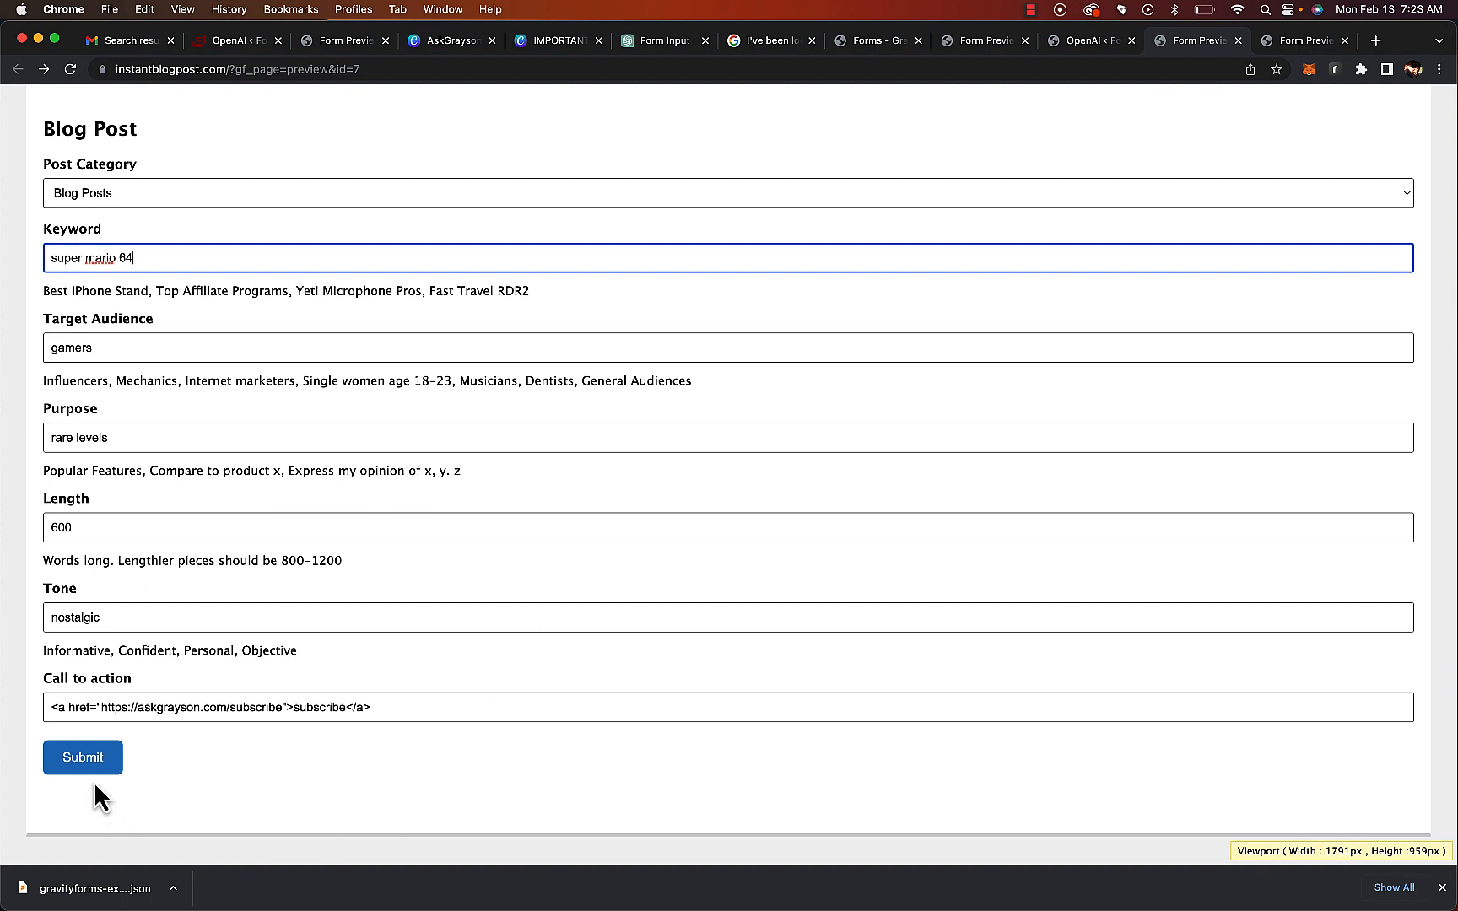
left_click(79, 760)
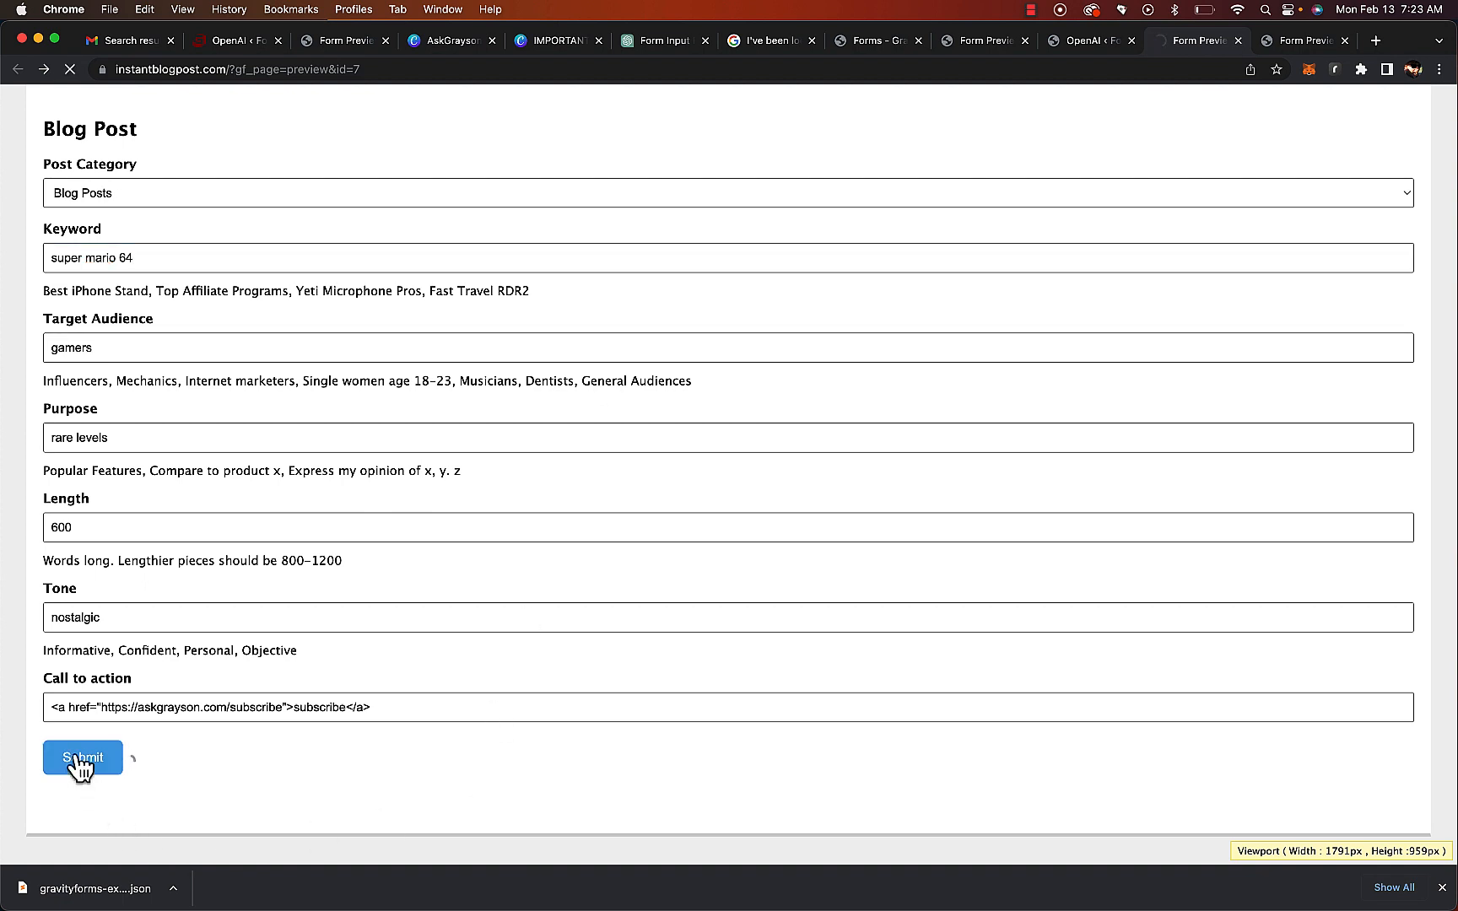
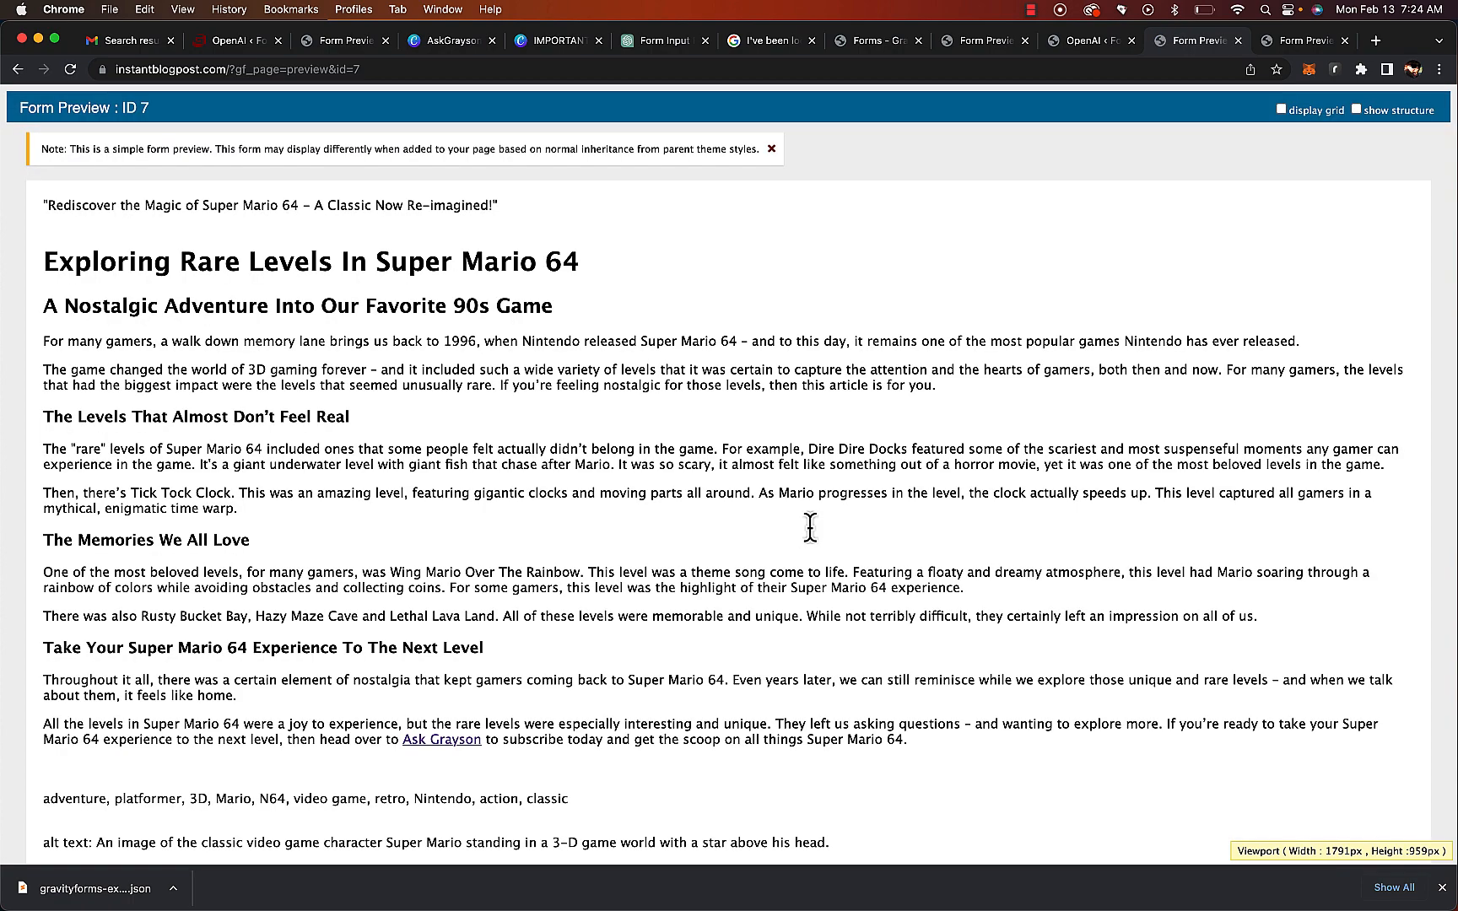
Review the generated title, body, tags and alt text shown in the form confirmation
scroll(697, 439, "down", 2)
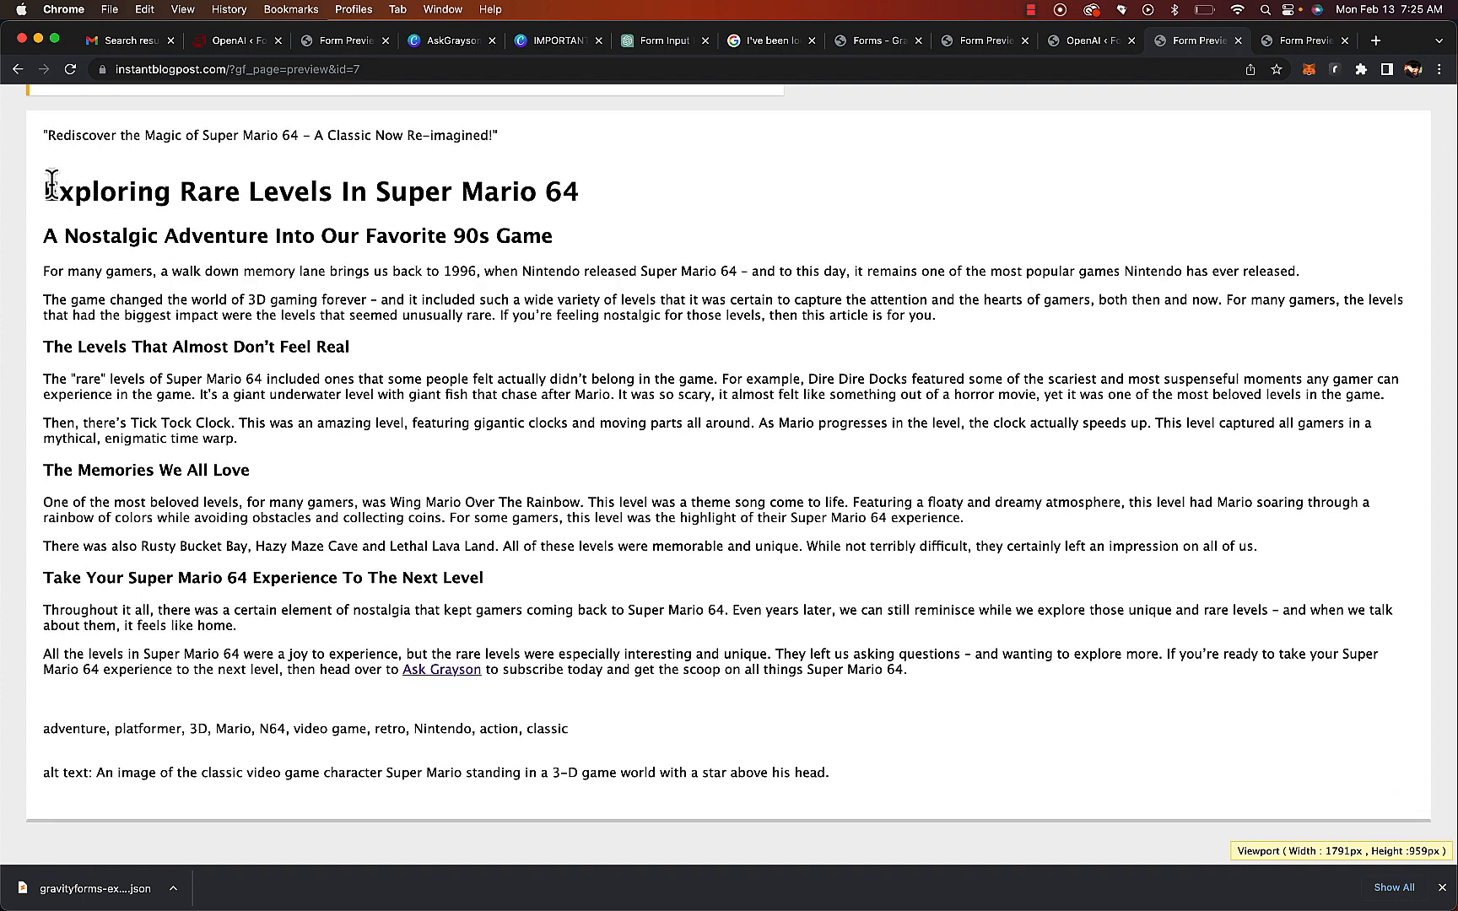
left_click_drag(42, 235, 647, 669)
left_click(647, 670)
left_click_drag(39, 727, 507, 755)
left_click(582, 736)
Open the generated Super Mario 64 draft post in the editor and remove the quotation marks around its title
left_click(1085, 43)
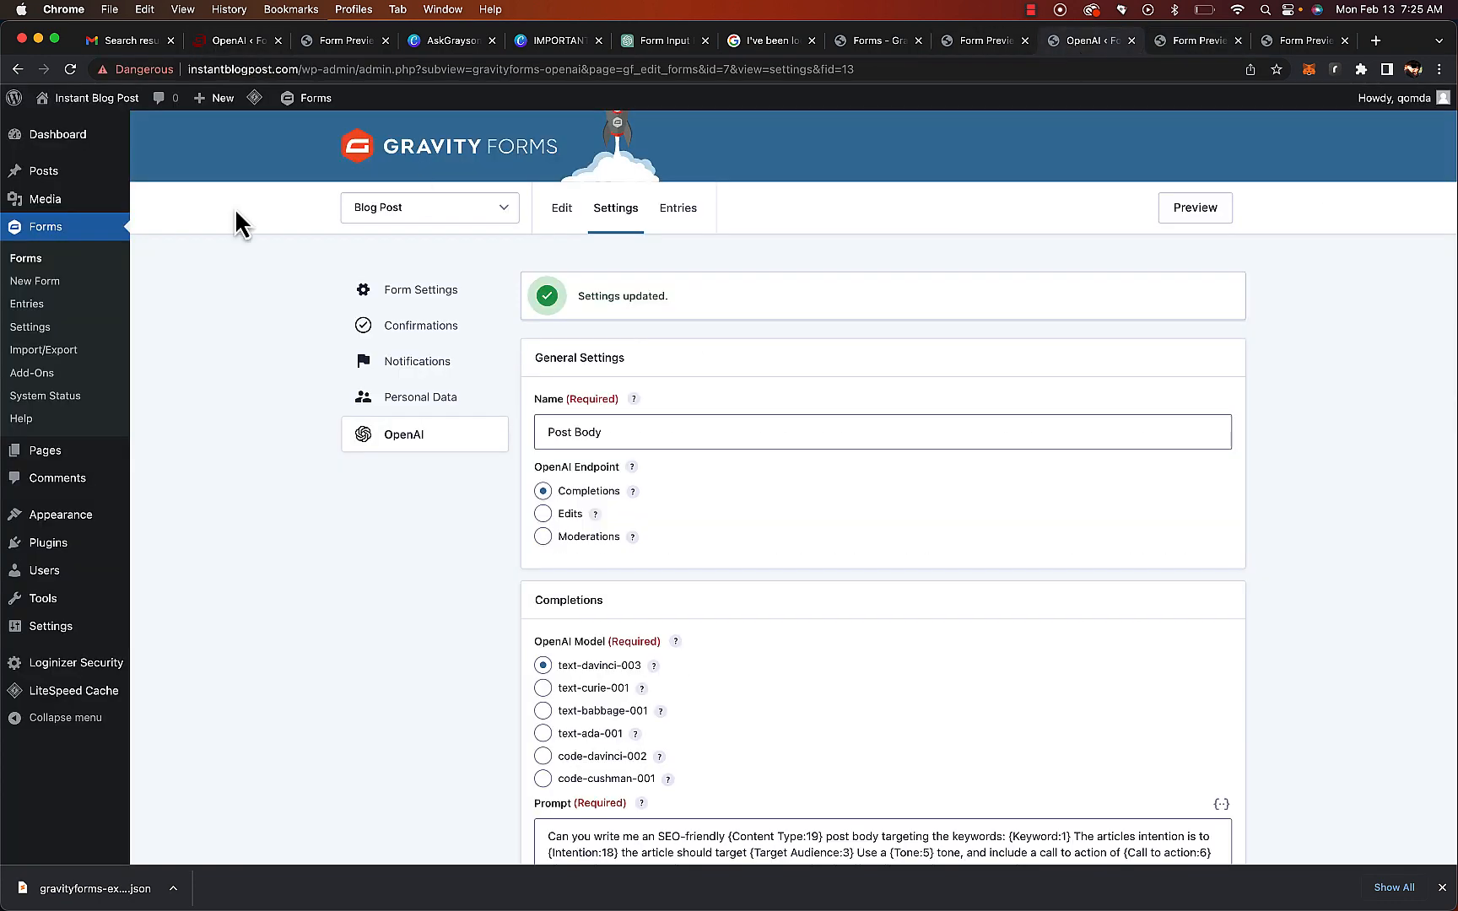
left_click(47, 176)
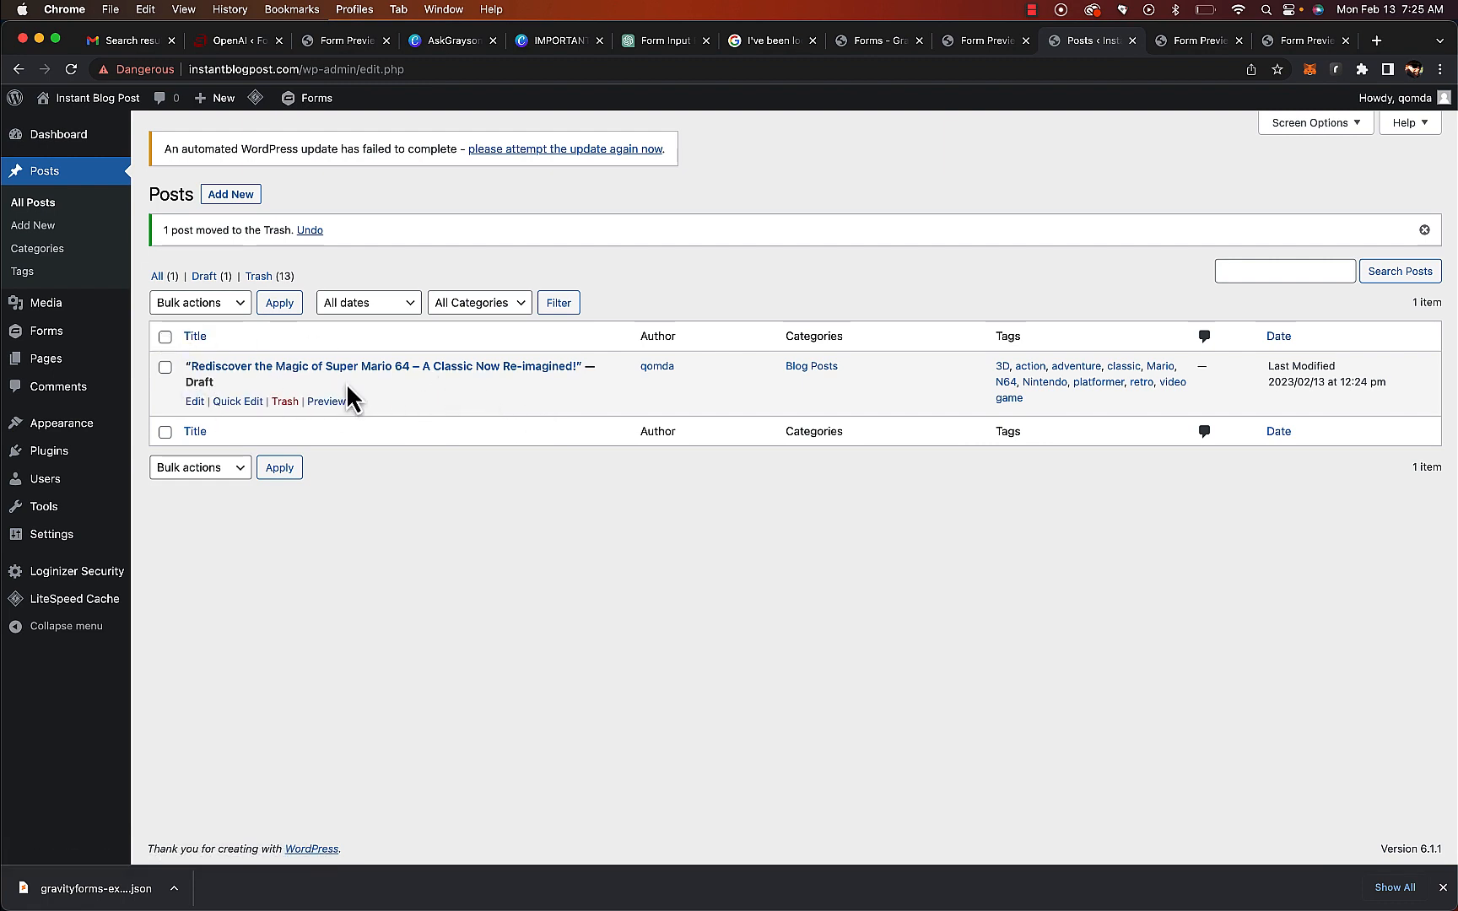
left_click(285, 370)
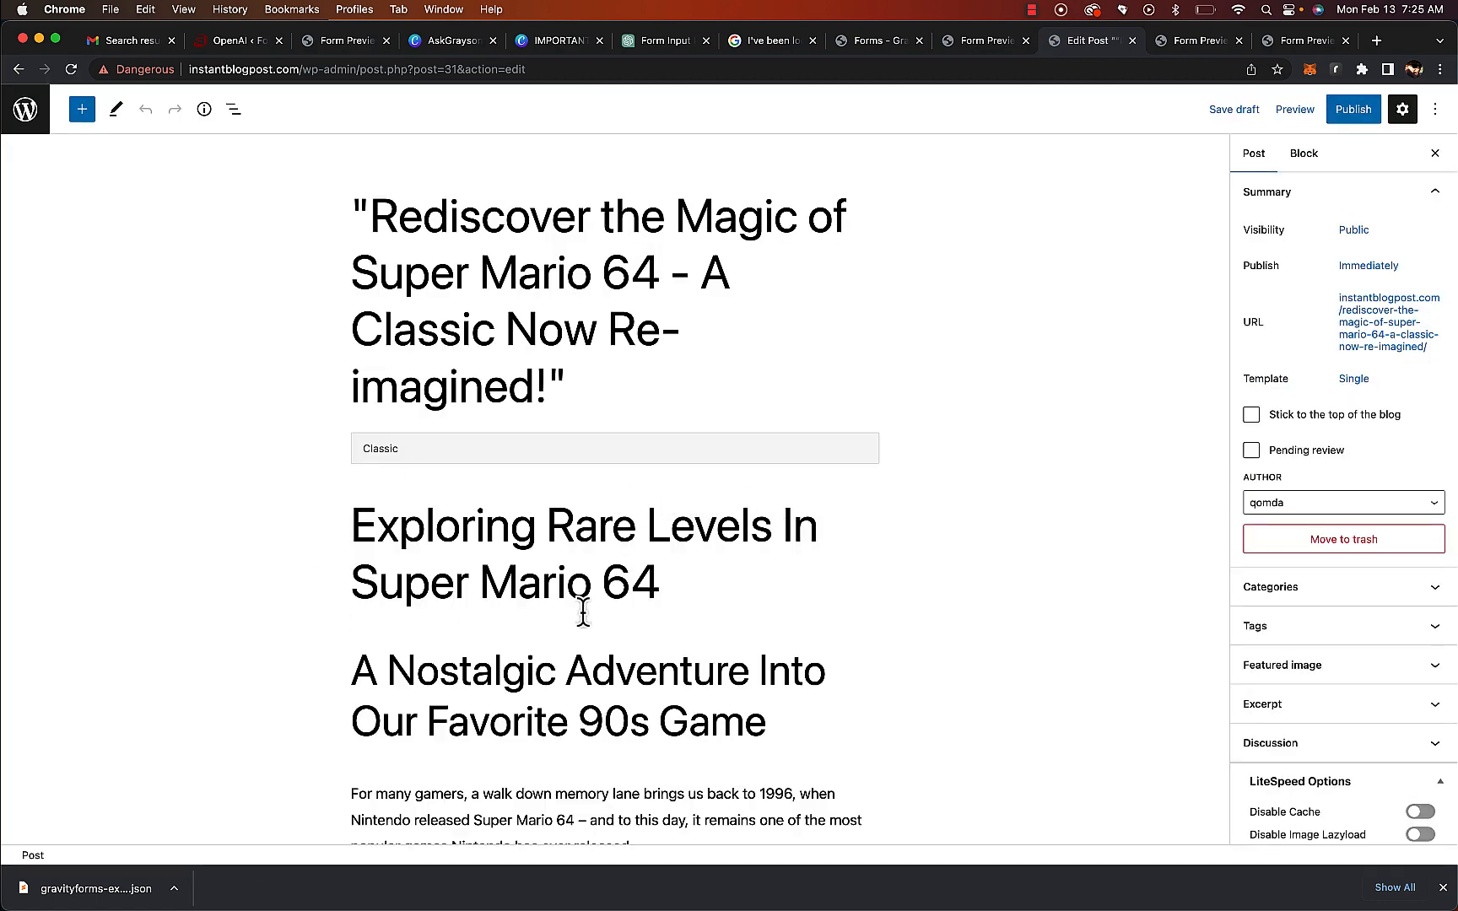
scroll(578, 612, "down", 3)
scroll(582, 611, "down", 10)
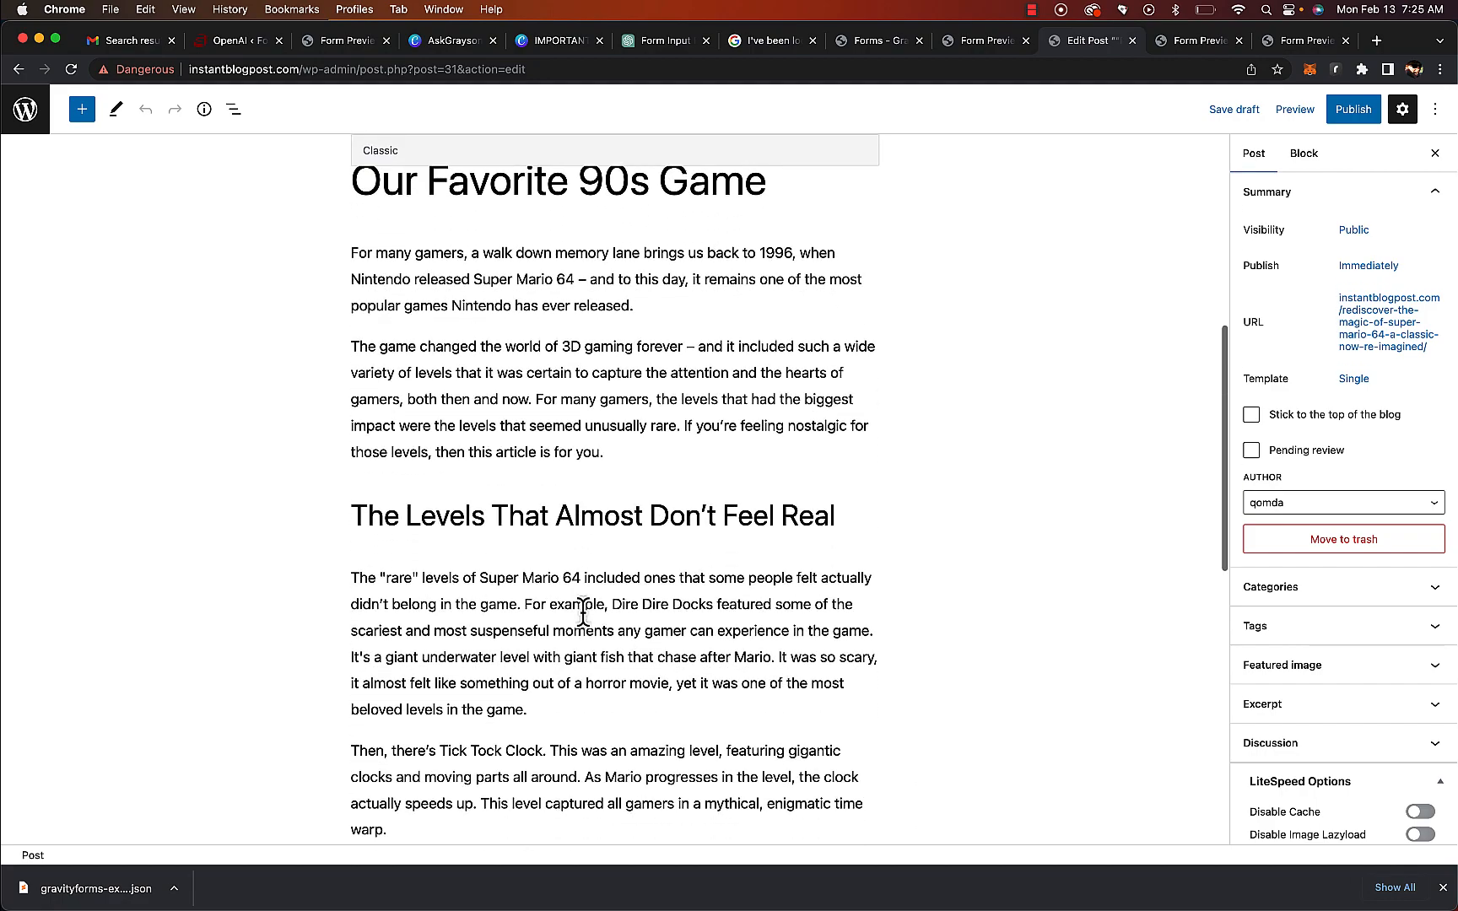
scroll(581, 609, "up", 12)
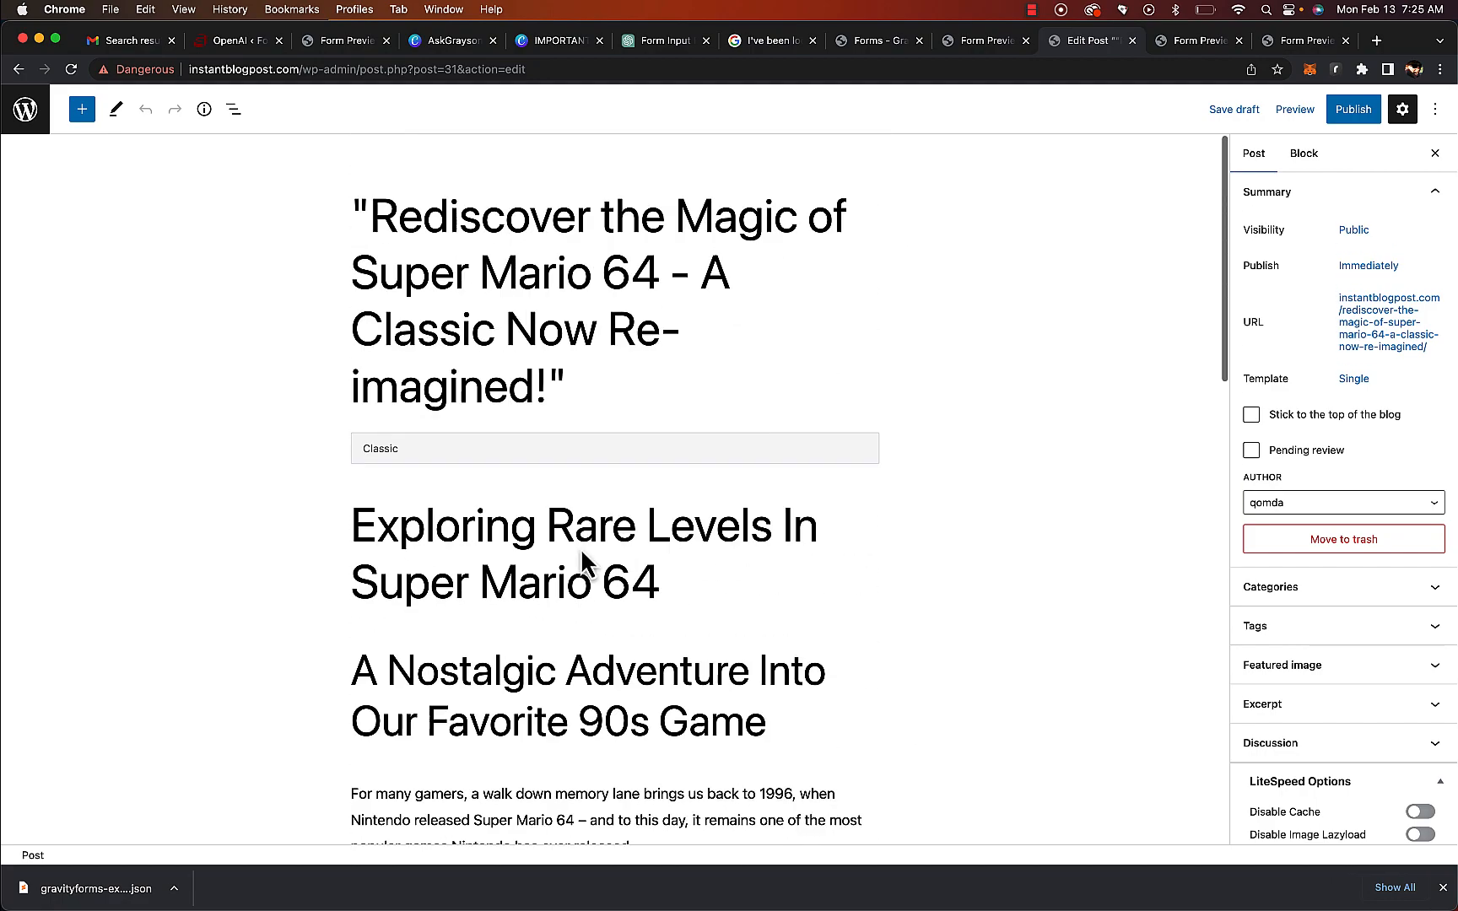
scroll(552, 325, "down", 1)
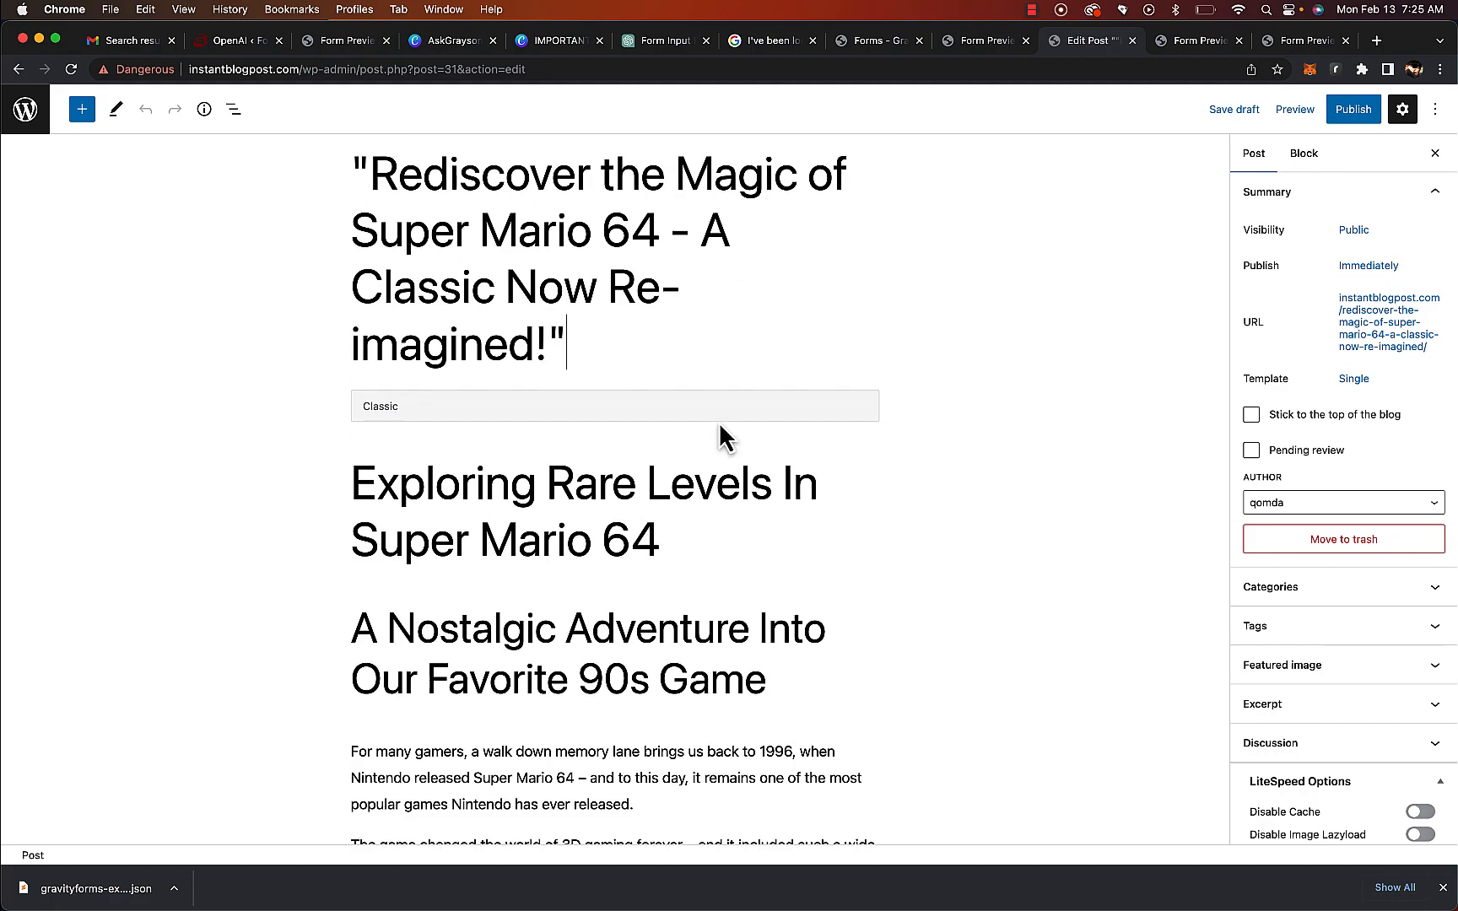
key("BackSpace")
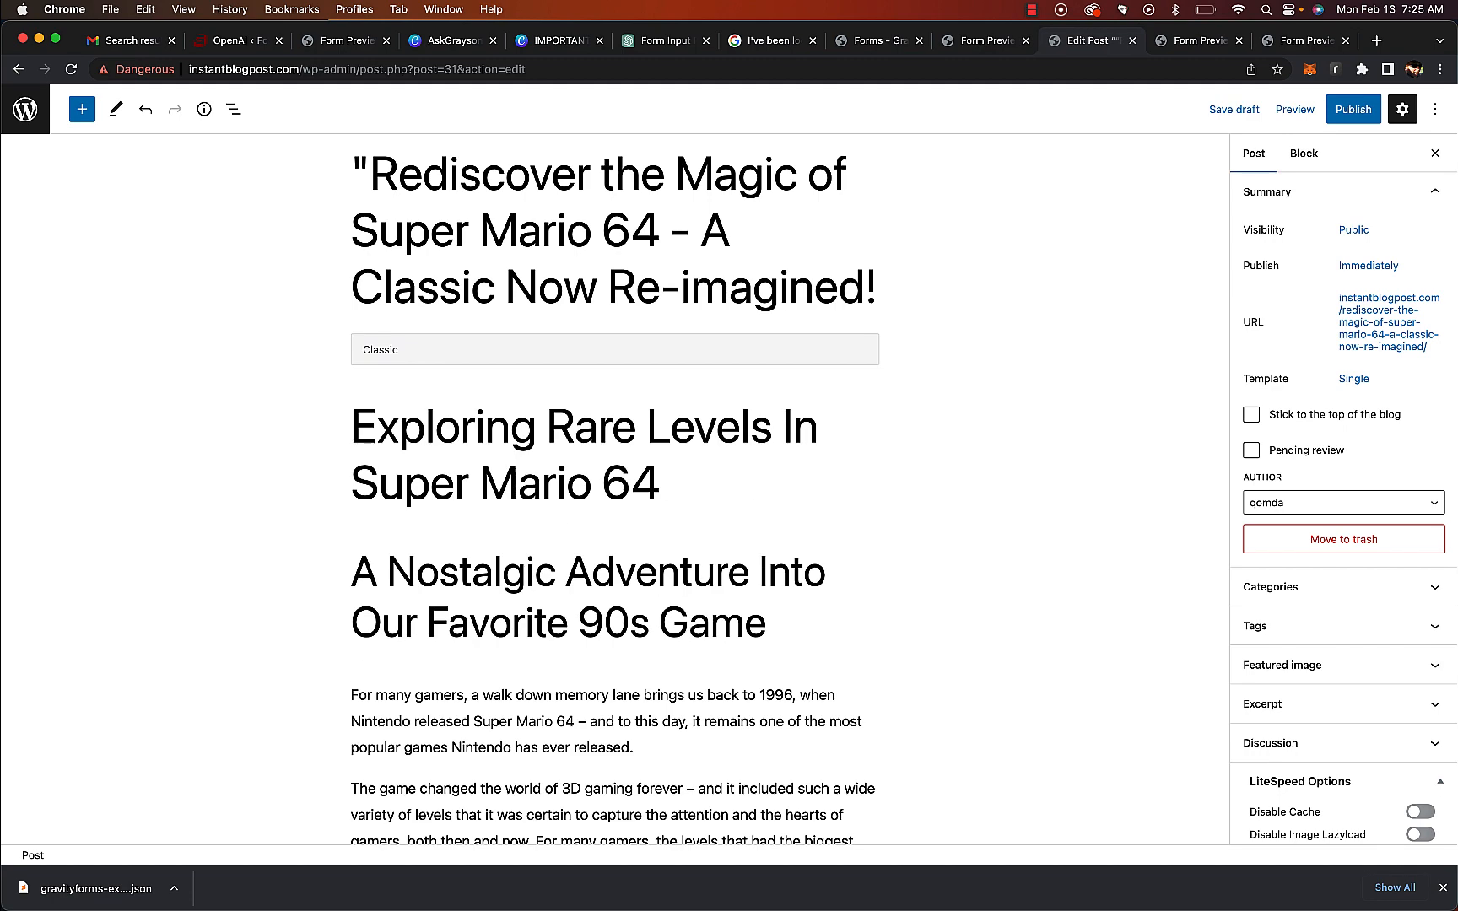
left_click(372, 169)
key("BackSpace")
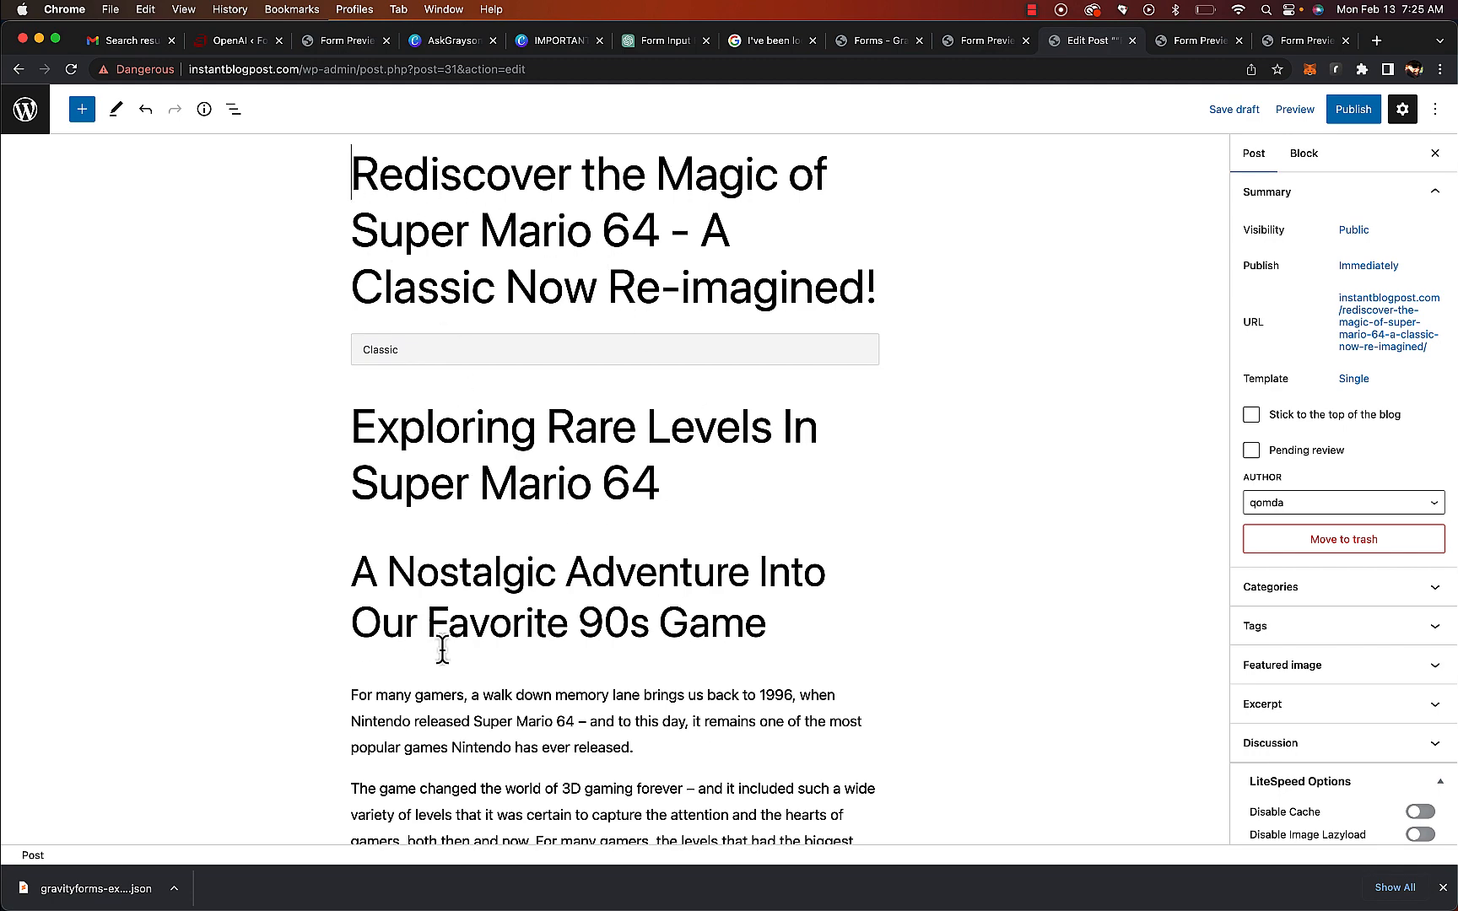
Move the two opening headings below the introductory paragraph of the post body
left_click_drag(764, 639, 300, 433)
key("super+c")
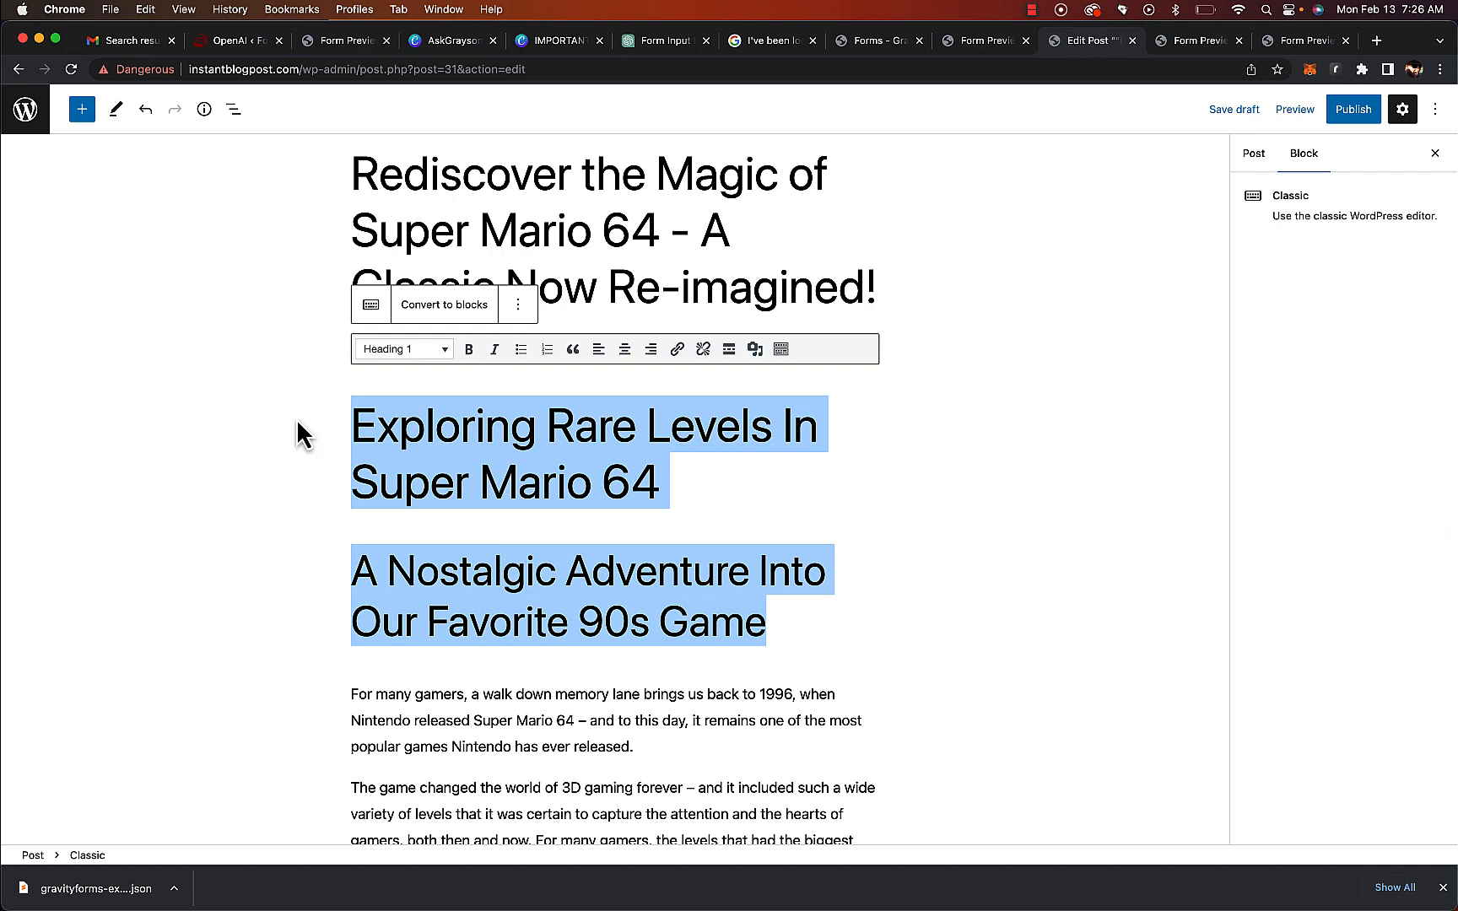
key("BackSpace")
key("BackSpace")
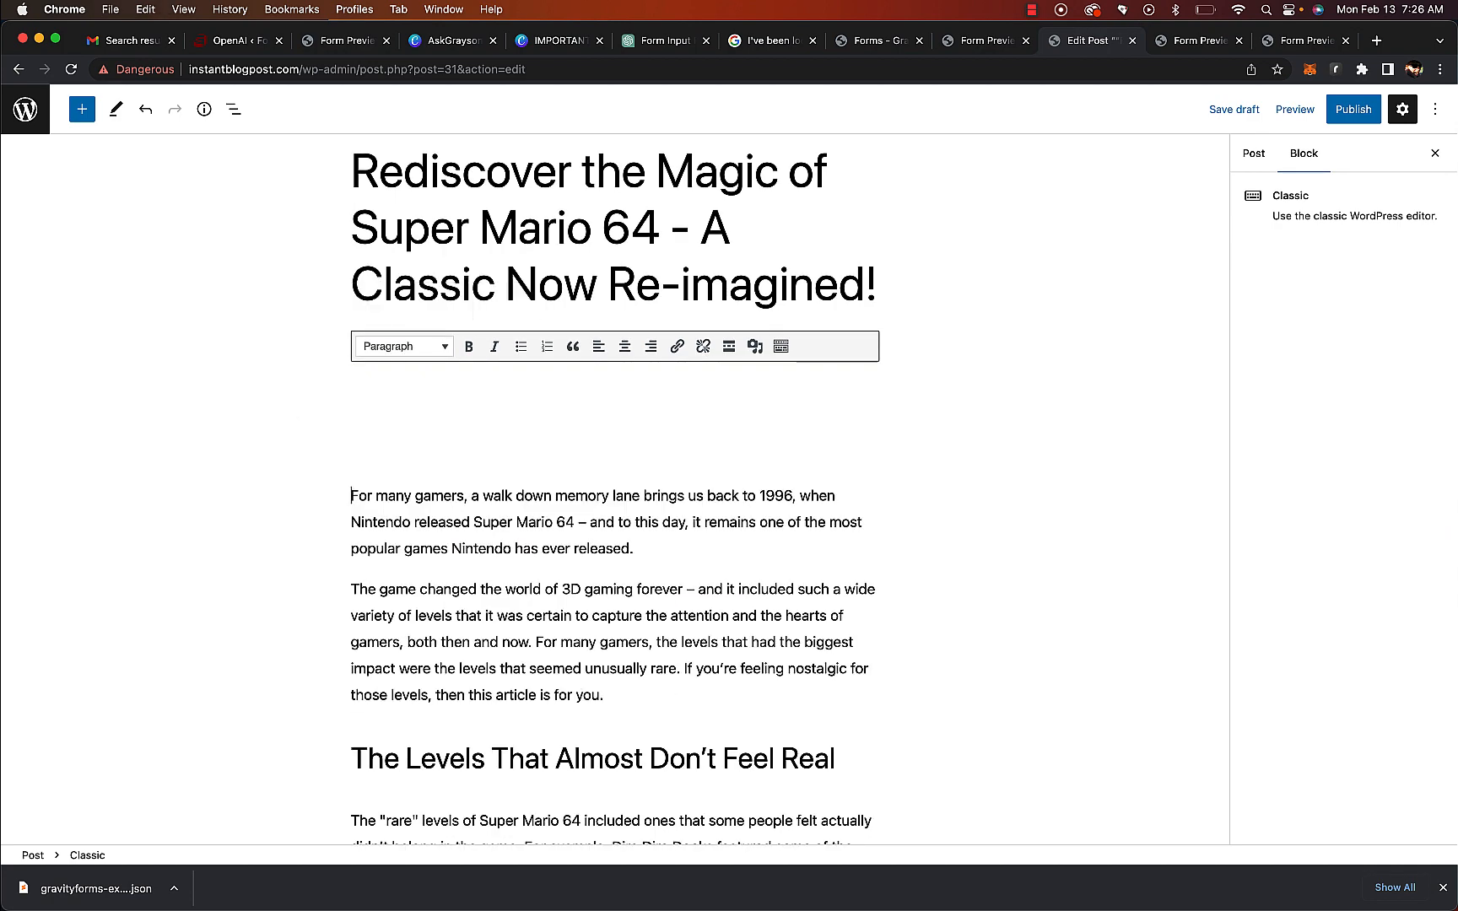
key("BackSpace")
left_click(704, 463)
left_click(686, 502)
key("Return")
key("Return")
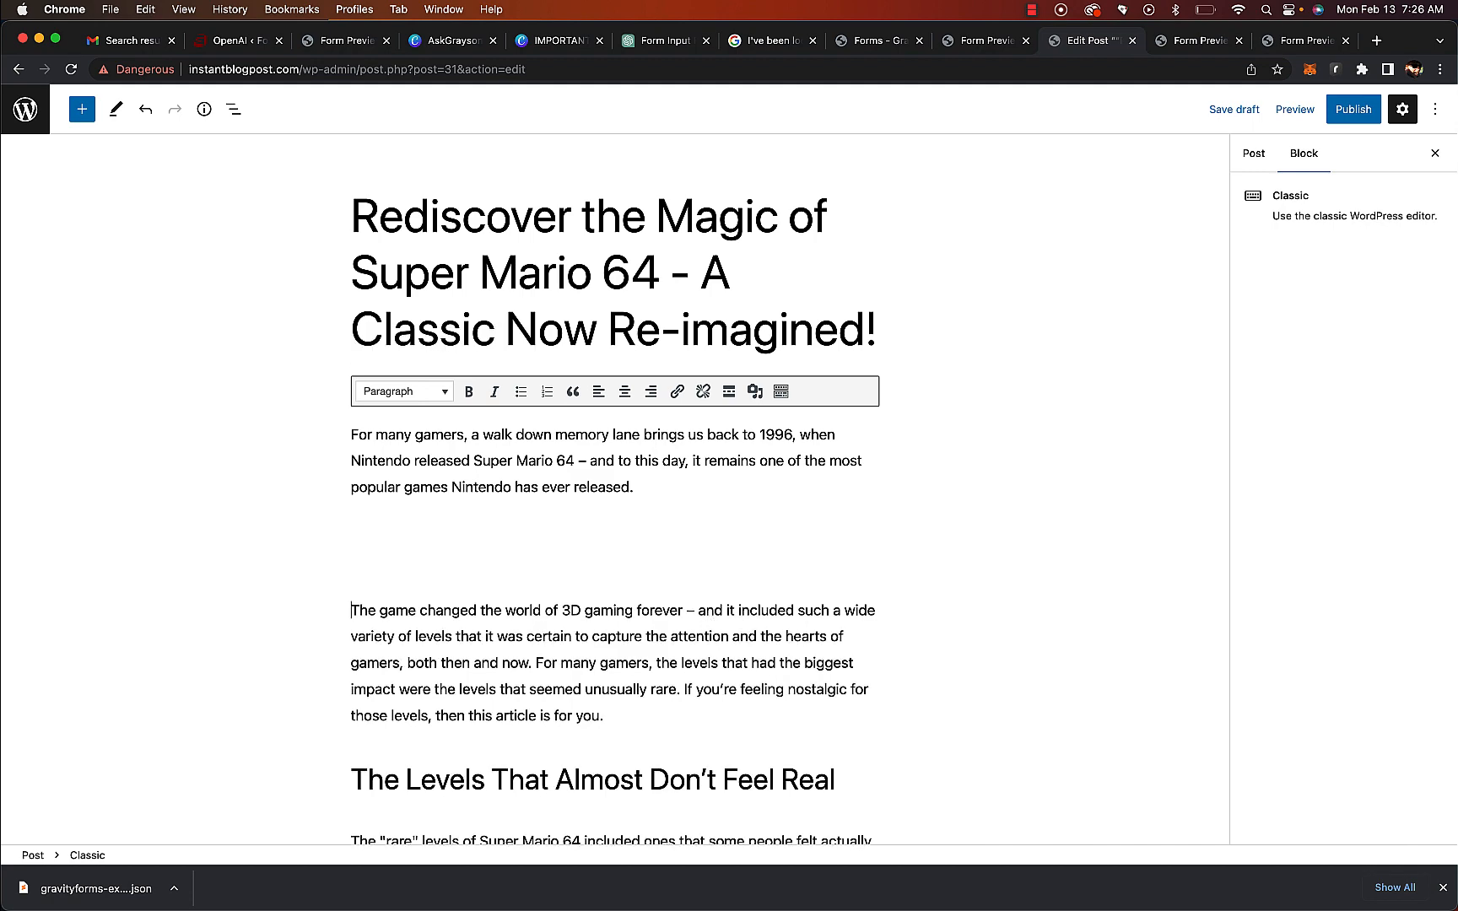
key("super+v")
scroll(638, 717, "down", 2)
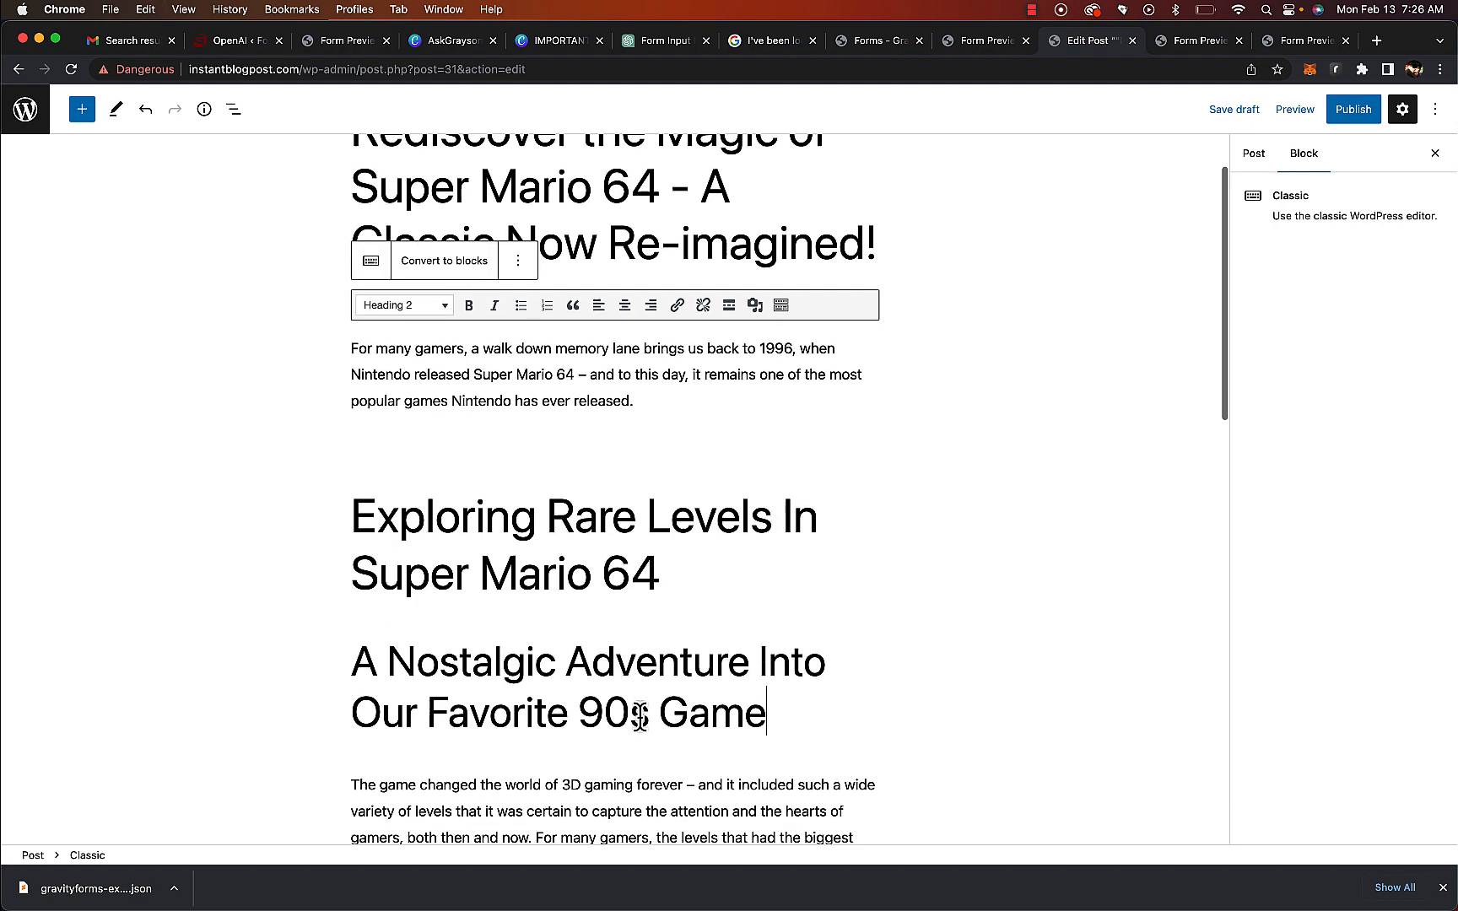
Delete the "Exploring Rare Levels In Super Mario 64" heading, keeping "A Nostalgic Adventure Into Our Favorite 90s Game"
left_click(349, 672)
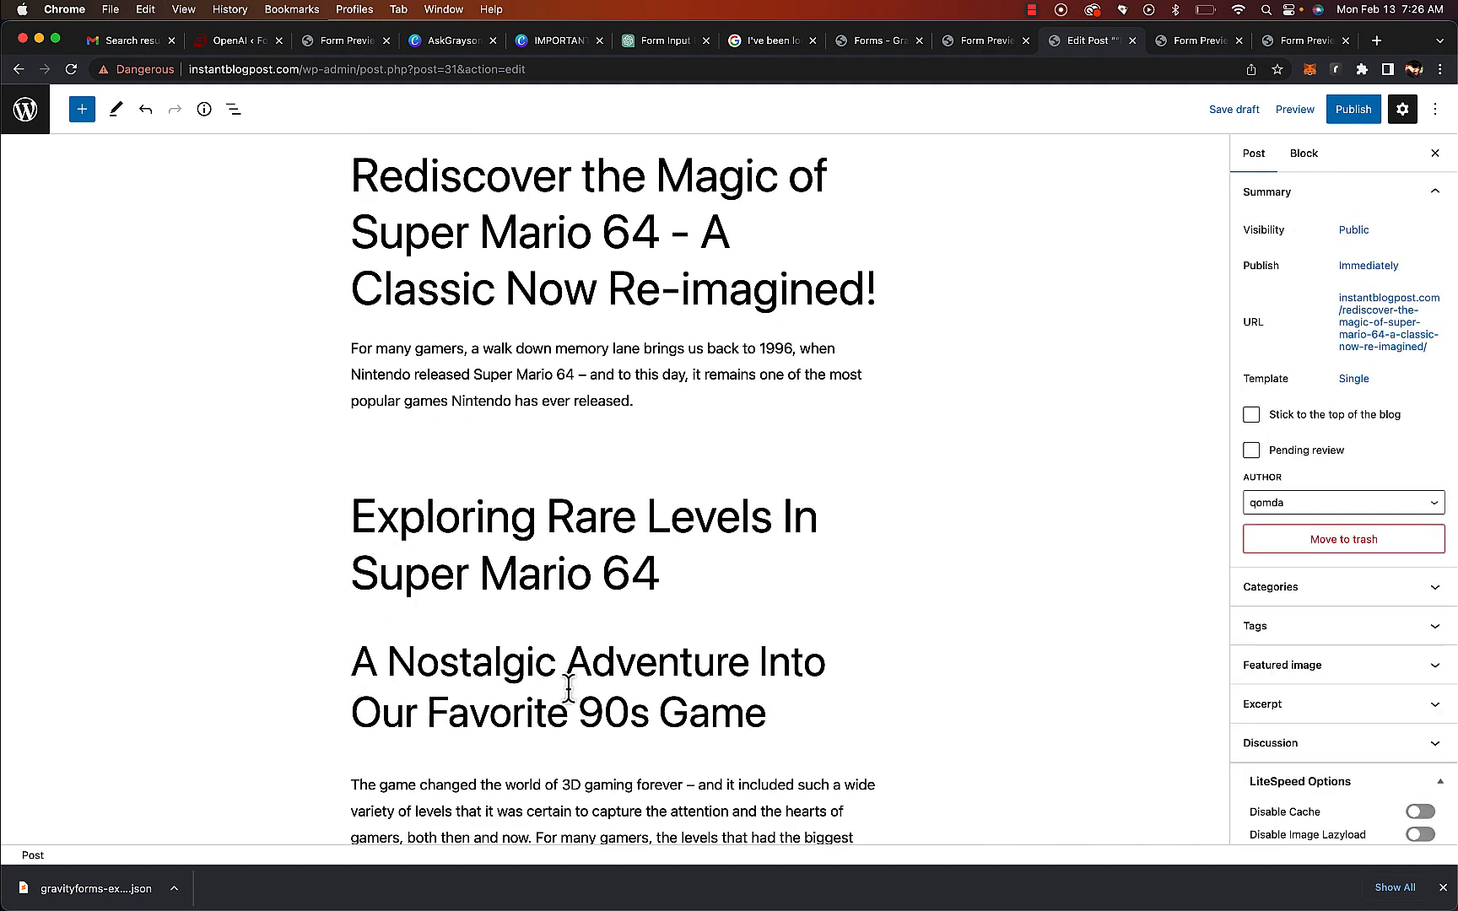
left_click(570, 689)
left_click(353, 659)
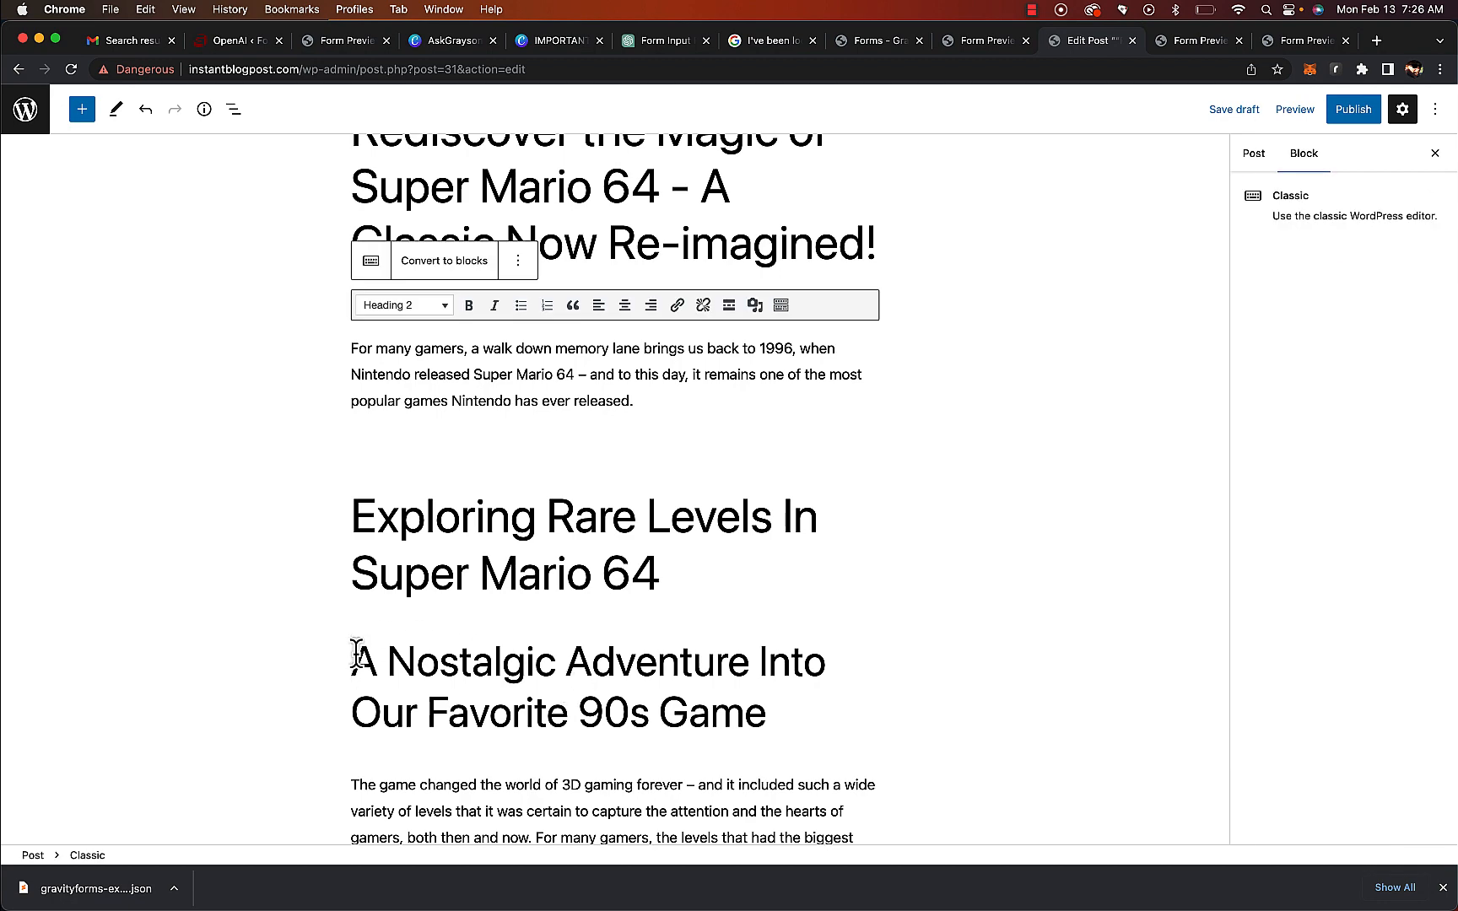
key("BackSpace")
key("BackSpace")
key("BackSpace")
key("BackSpace")
key("BackSpace")
key("BackSpace")
key("BackSpace")
key("BackSpace")
key("BackSpace")
key("BackSpace")
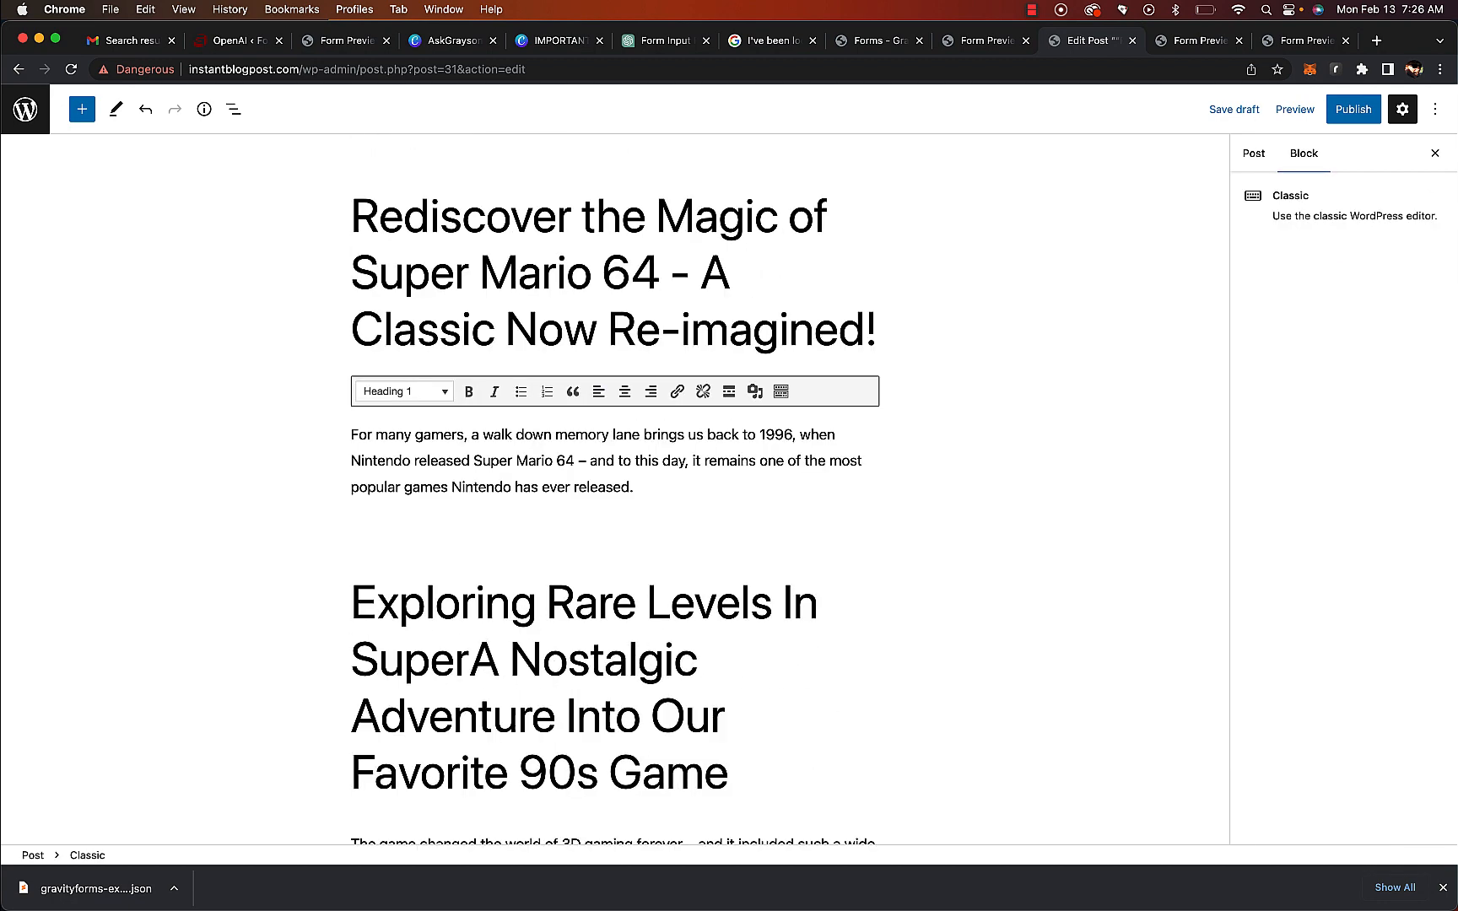
key("BackSpace")
key("BackSpace")
key("BackSpace")
key("BackSpace")
key("BackSpace")
key("BackSpace")
key("BackSpace")
key("BackSpace")
key("BackSpace")
key("BackSpace")
key("BackSpace")
key("BackSpace")
key("BackSpace")
key("BackSpace")
key("BackSpace")
key("BackSpace")
key("BackSpace")
key("BackSpace")
key("BackSpace")
key("BackSpace")
key("BackSpace")
key("BackSpace")
key("BackSpace")
key("BackSpace")
key("BackSpace")
key("BackSpace")
key("BackSpace")
key("BackSpace")
key("BackSpace")
key("BackSpace")
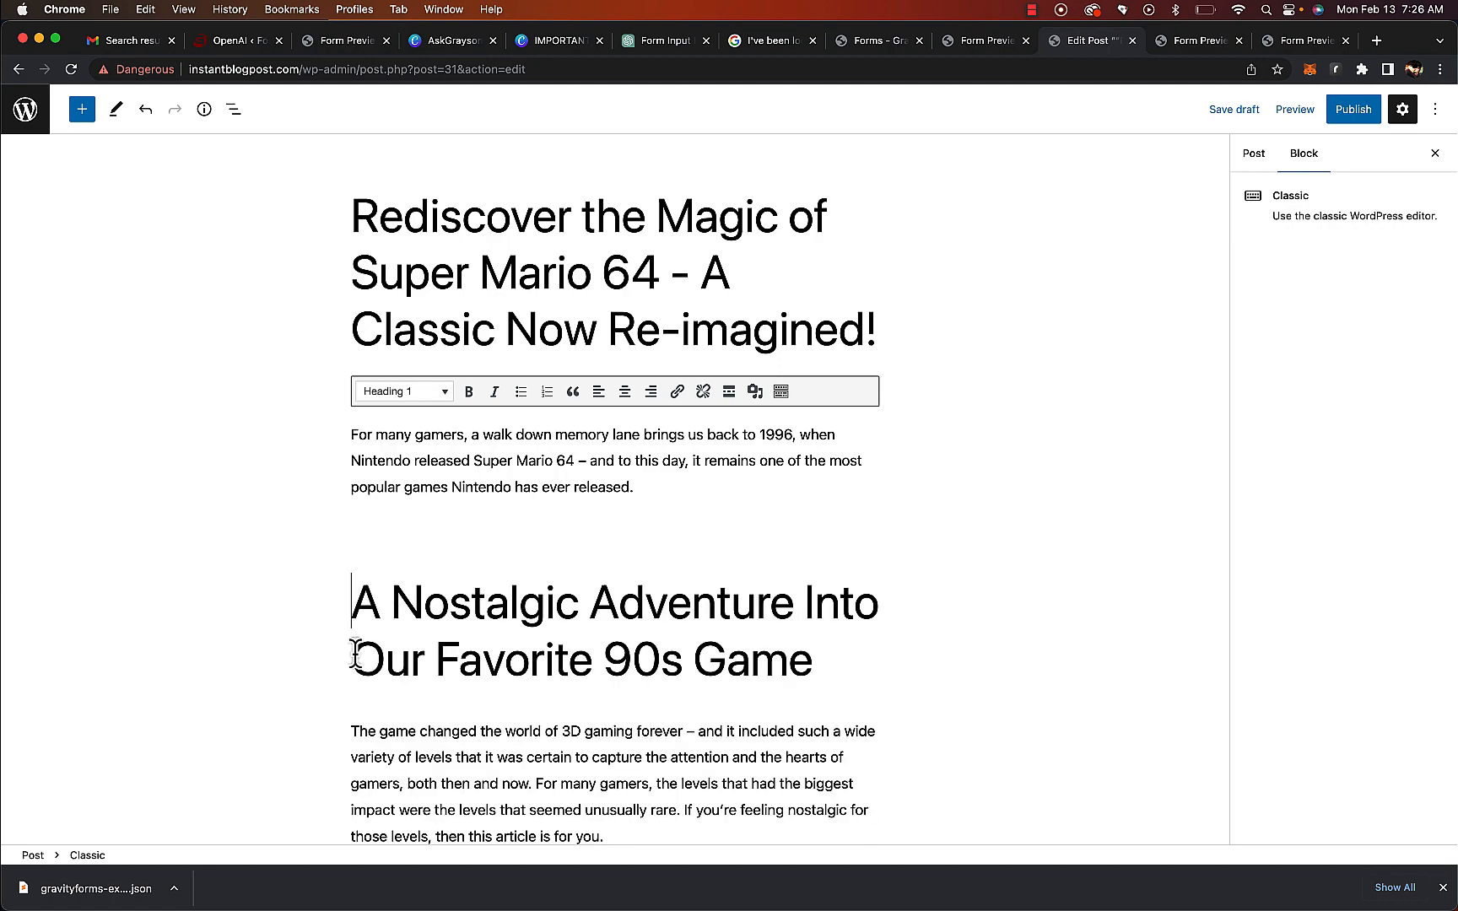
Check the post content and its assigned category in the post settings
scroll(477, 666, "down", 6)
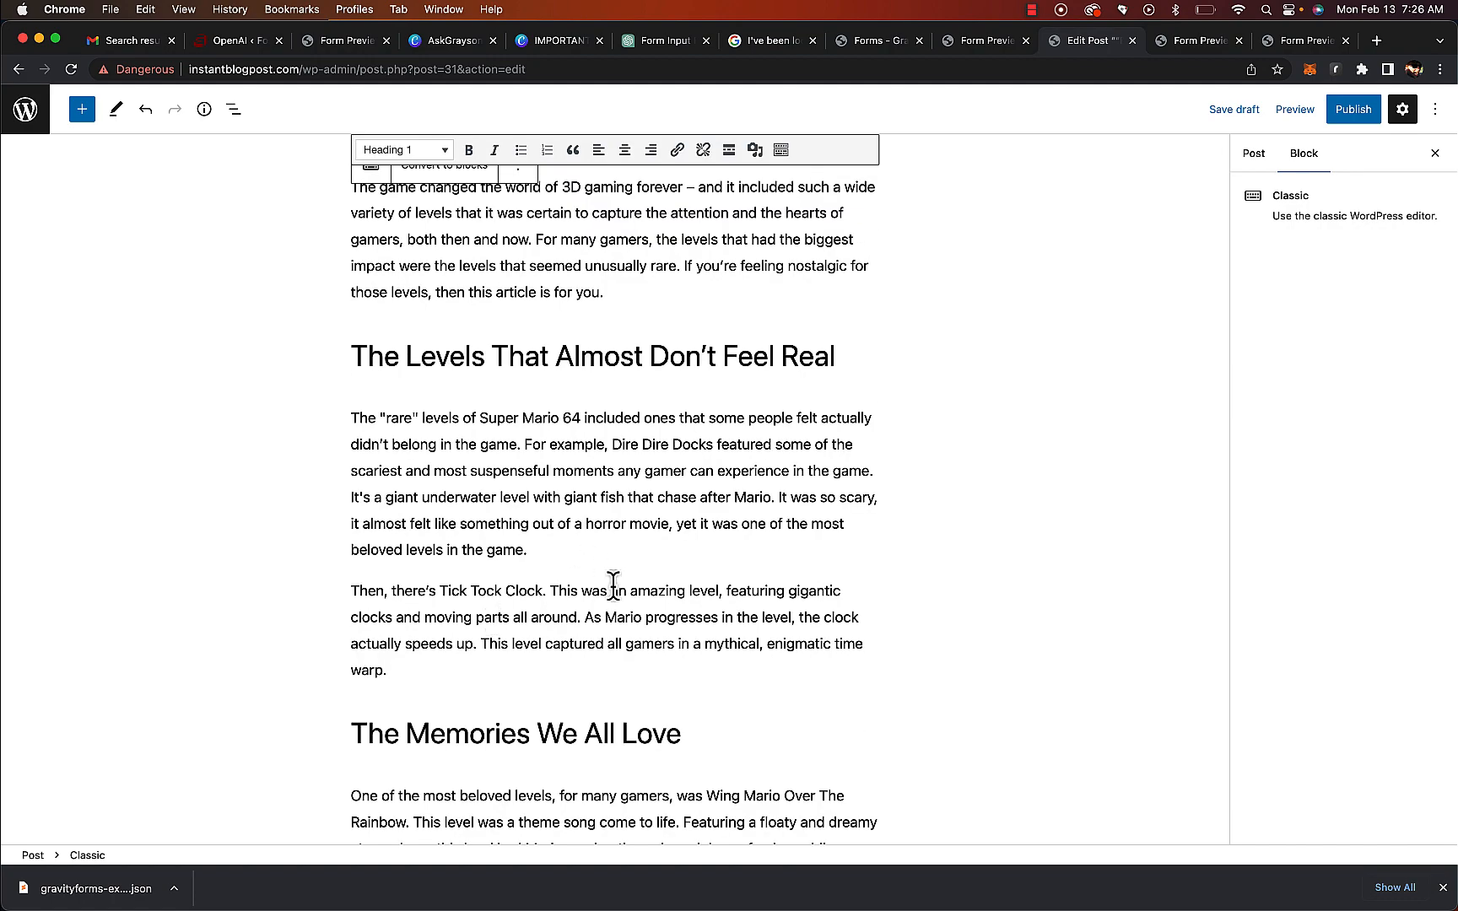
scroll(611, 584, "down", 6)
scroll(1098, 374, "up", 4)
scroll(1097, 371, "up", 10)
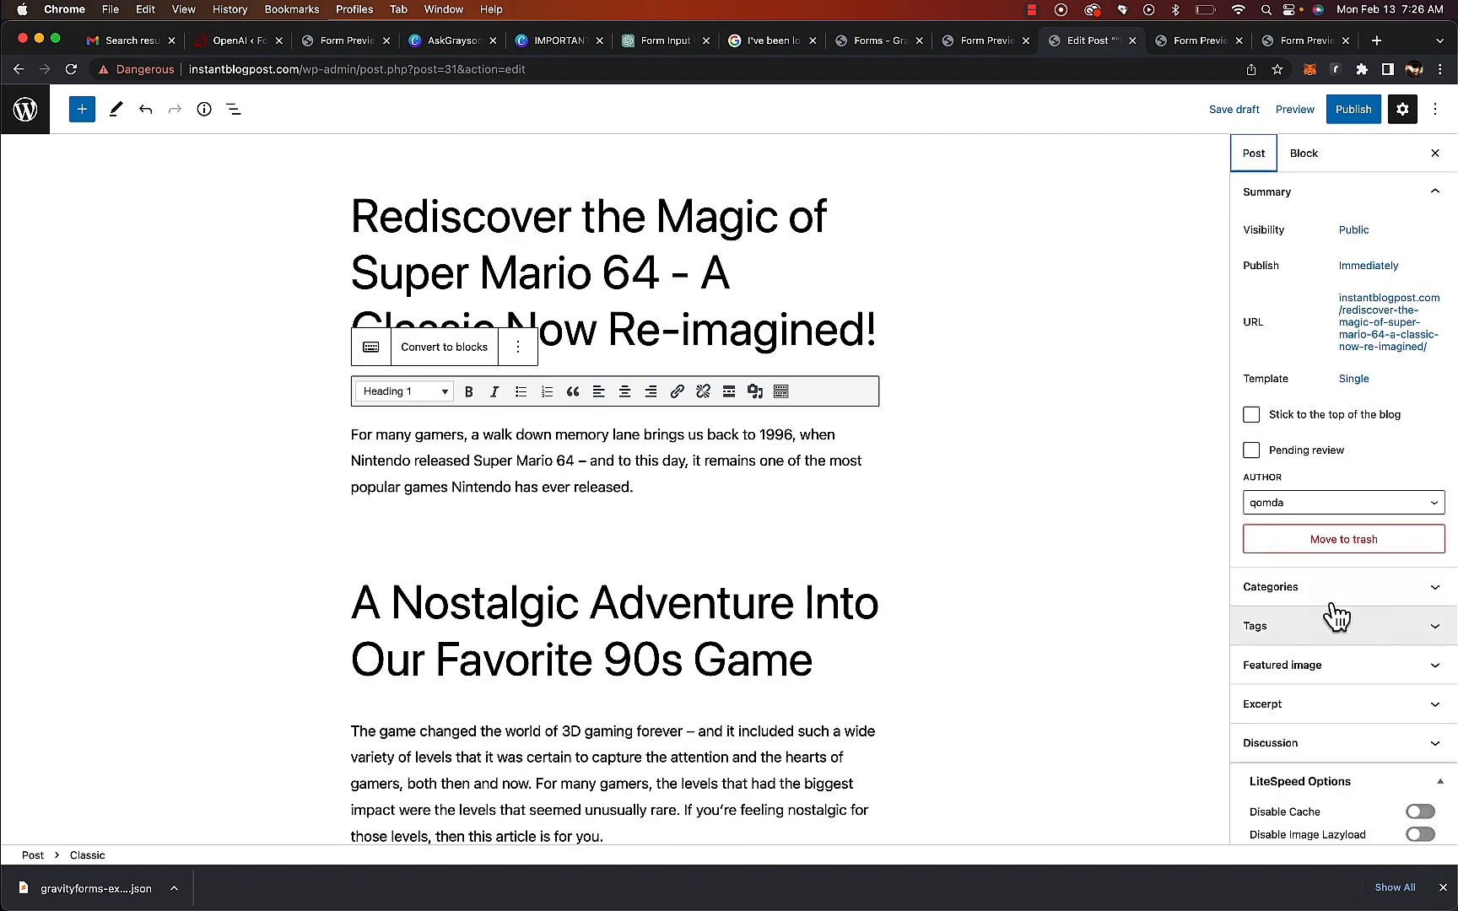
left_click(1334, 594)
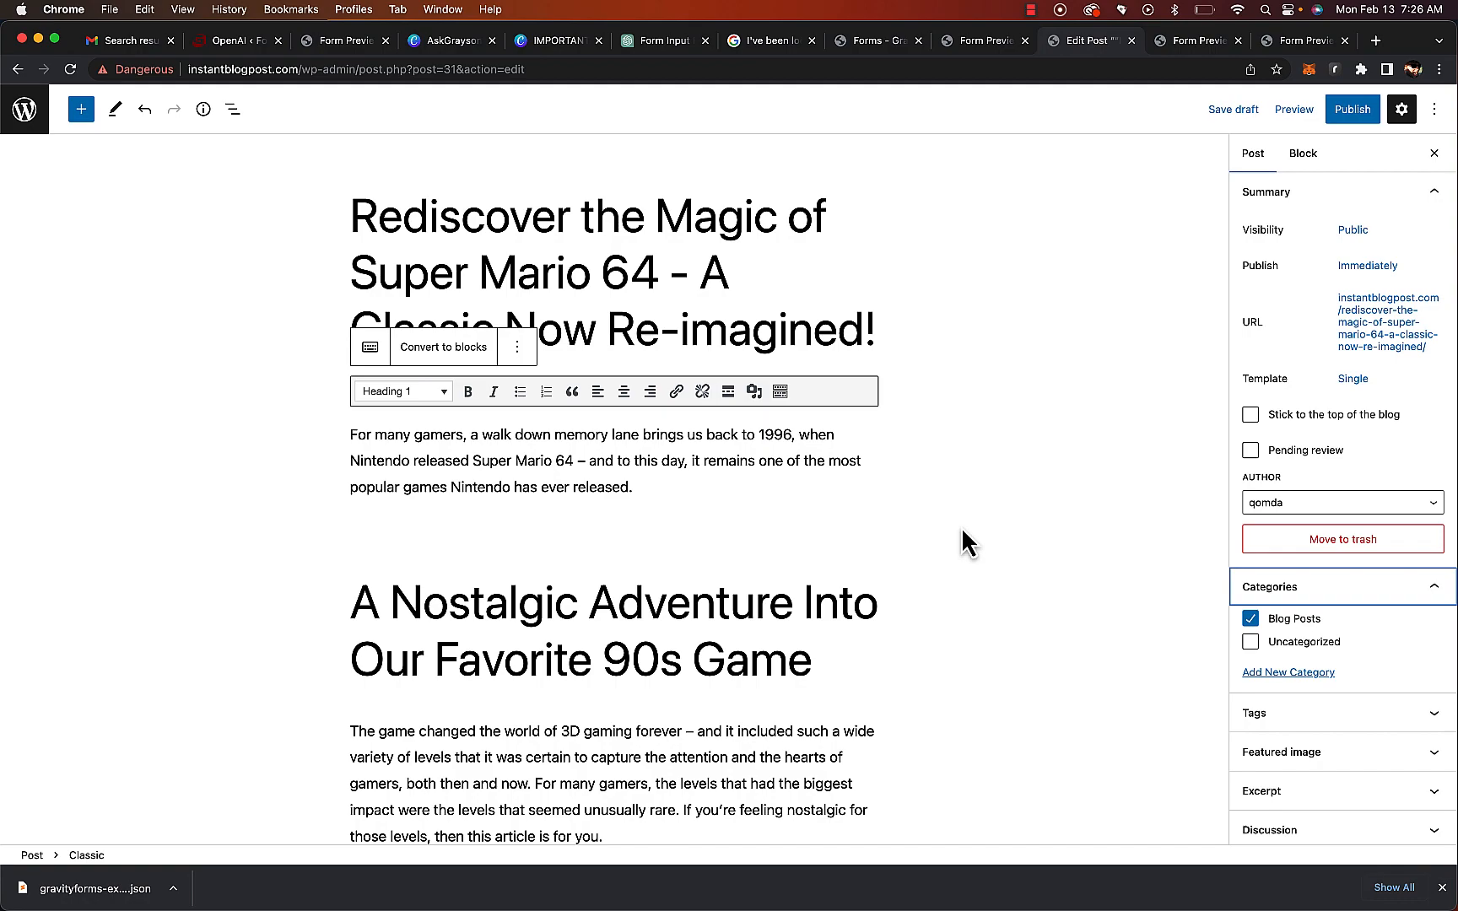
Remove the empty line between the introductory paragraph and the heading
scroll(961, 527, "down", 15)
scroll(961, 526, "up", 15)
left_click(498, 512)
key("BackSpace")
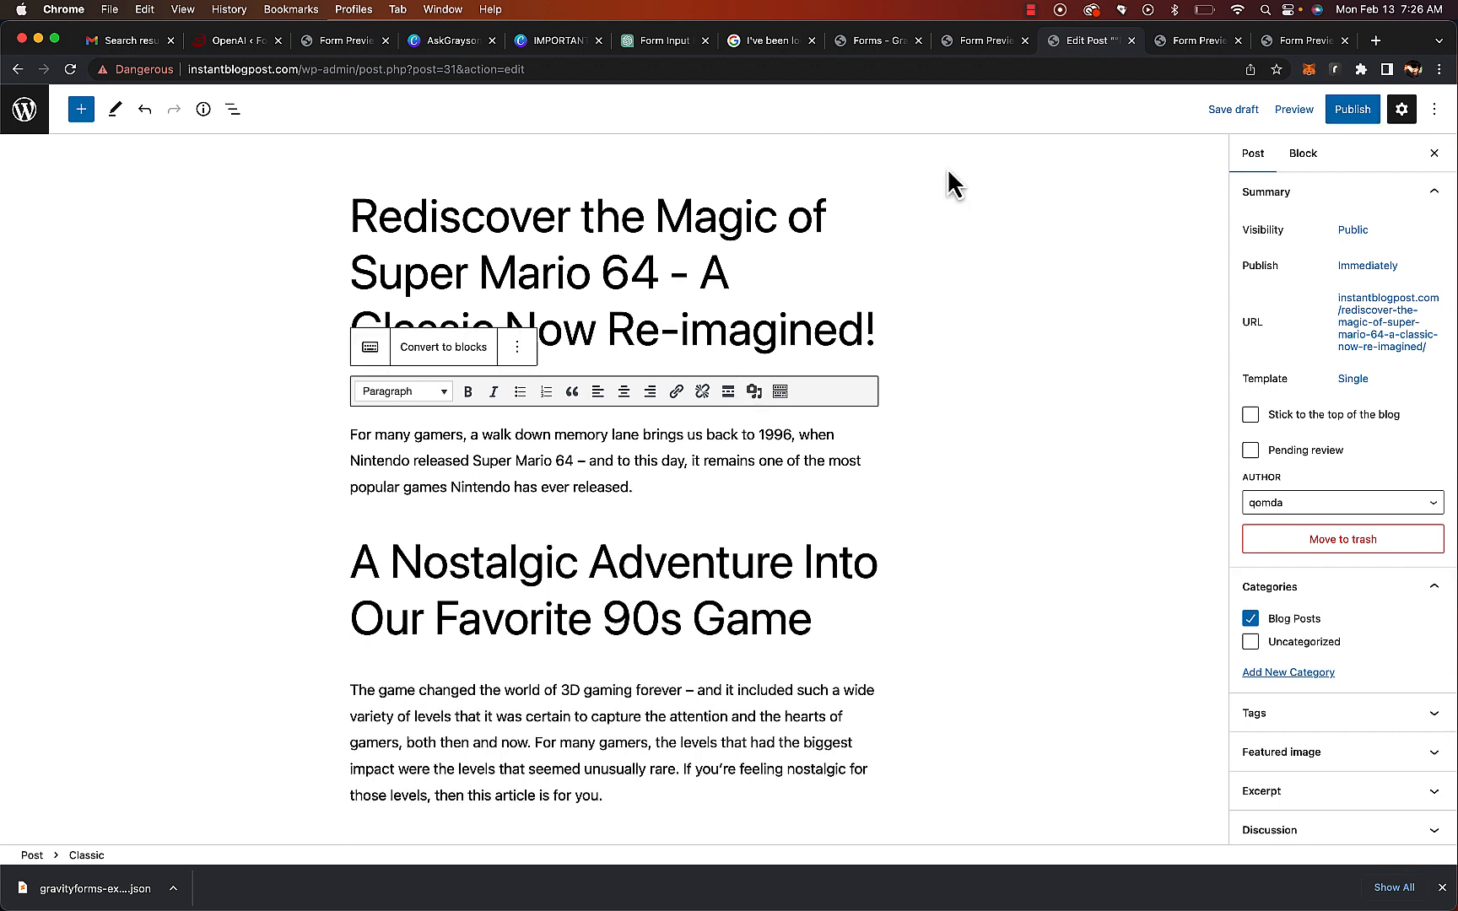
Publish the post and open it on the live site
left_click(1354, 110)
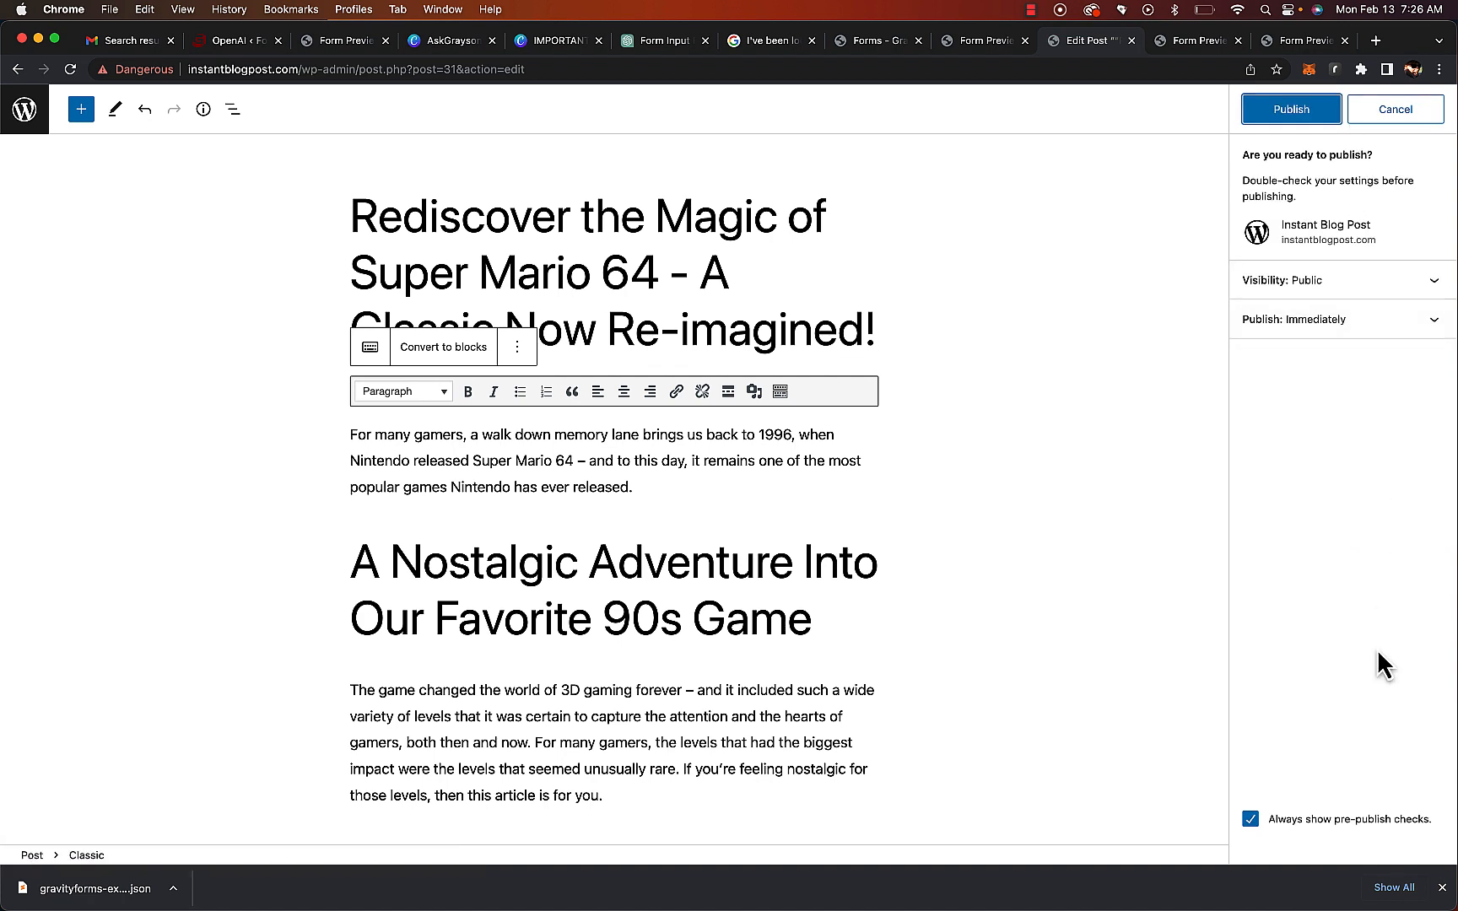
left_click(1303, 110)
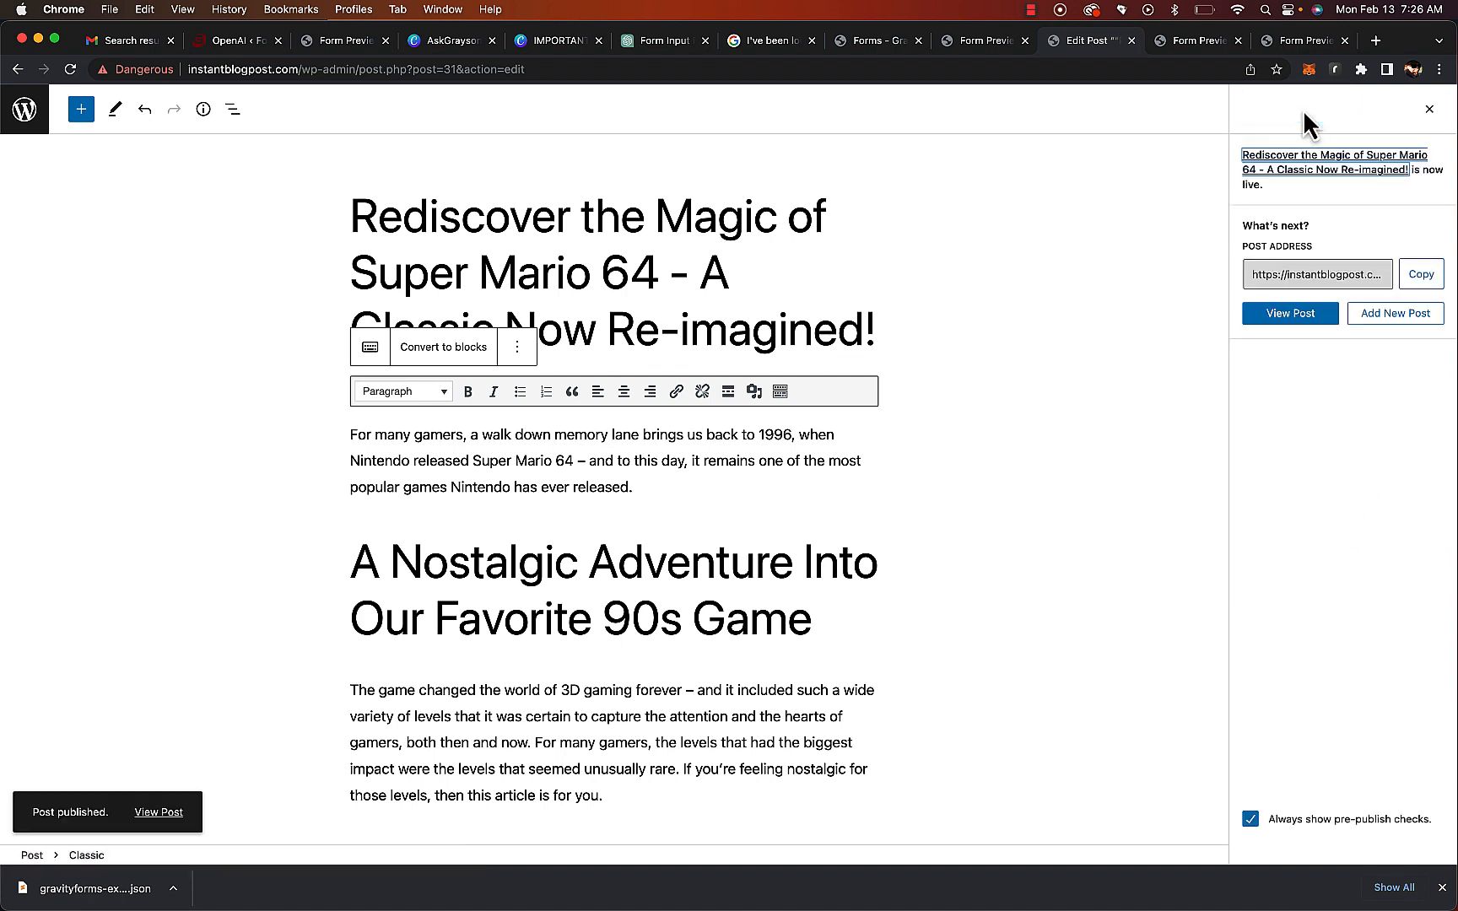
left_click(177, 816)
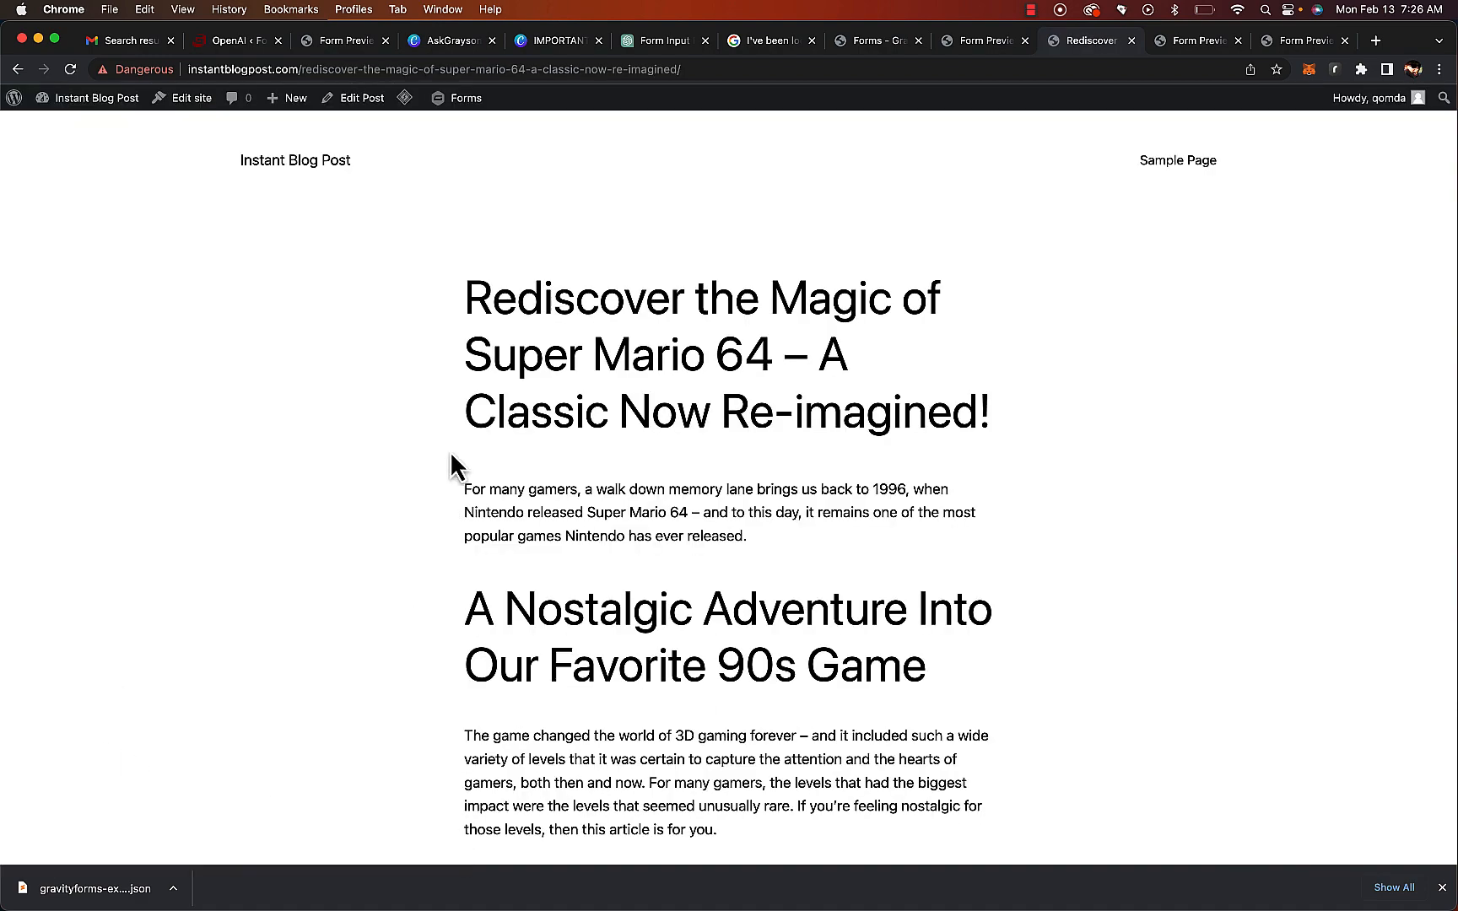
Review the published post's category and tags at the bottom of the page
scroll(709, 524, "down", 20)
scroll(708, 523, "down", 1)
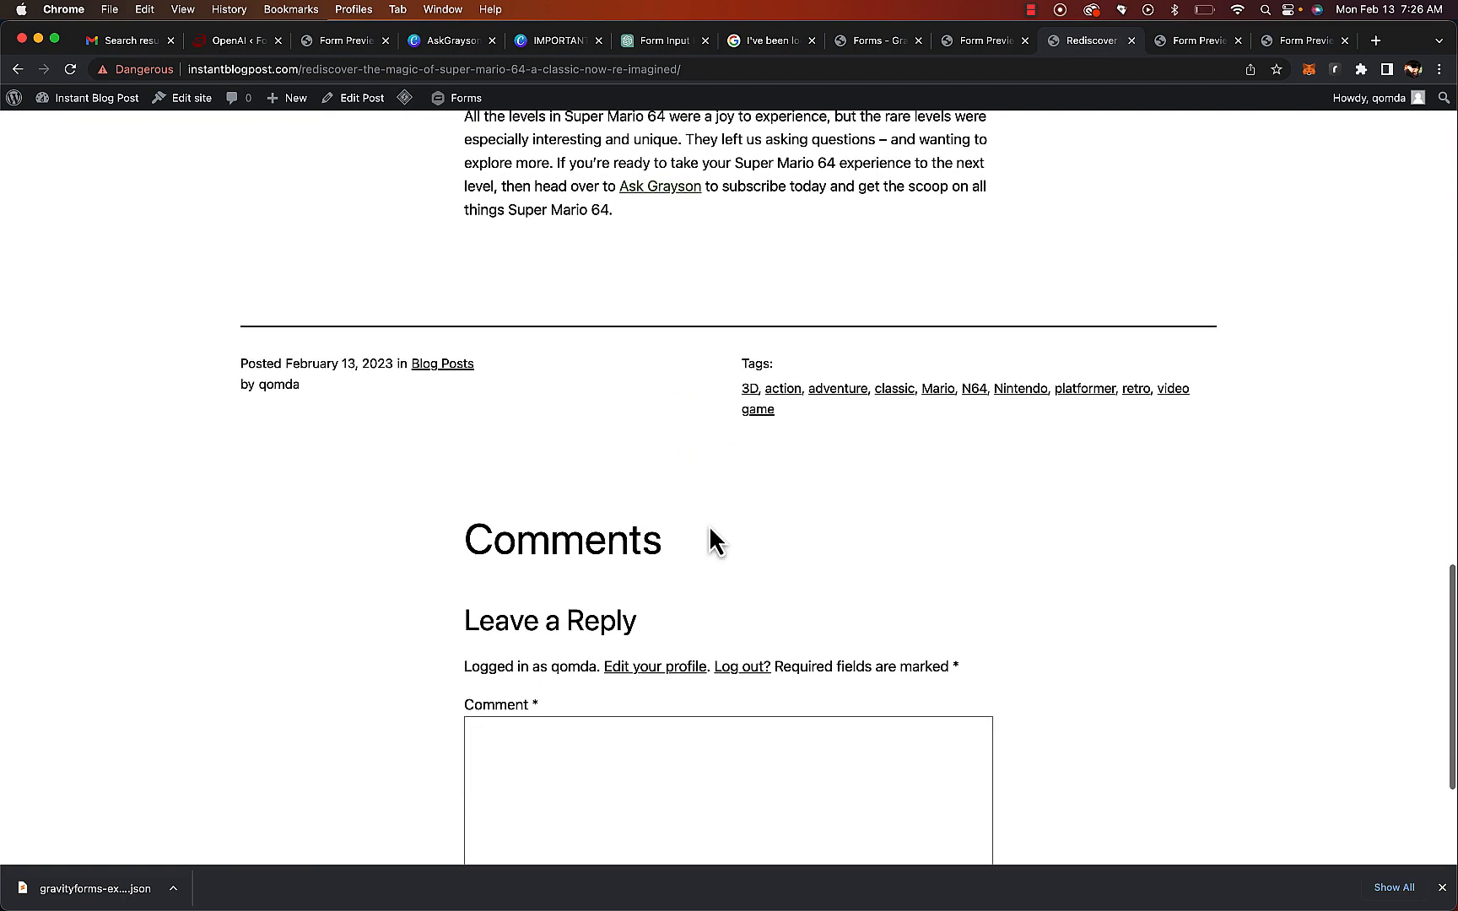
scroll(709, 529, "up", 4)
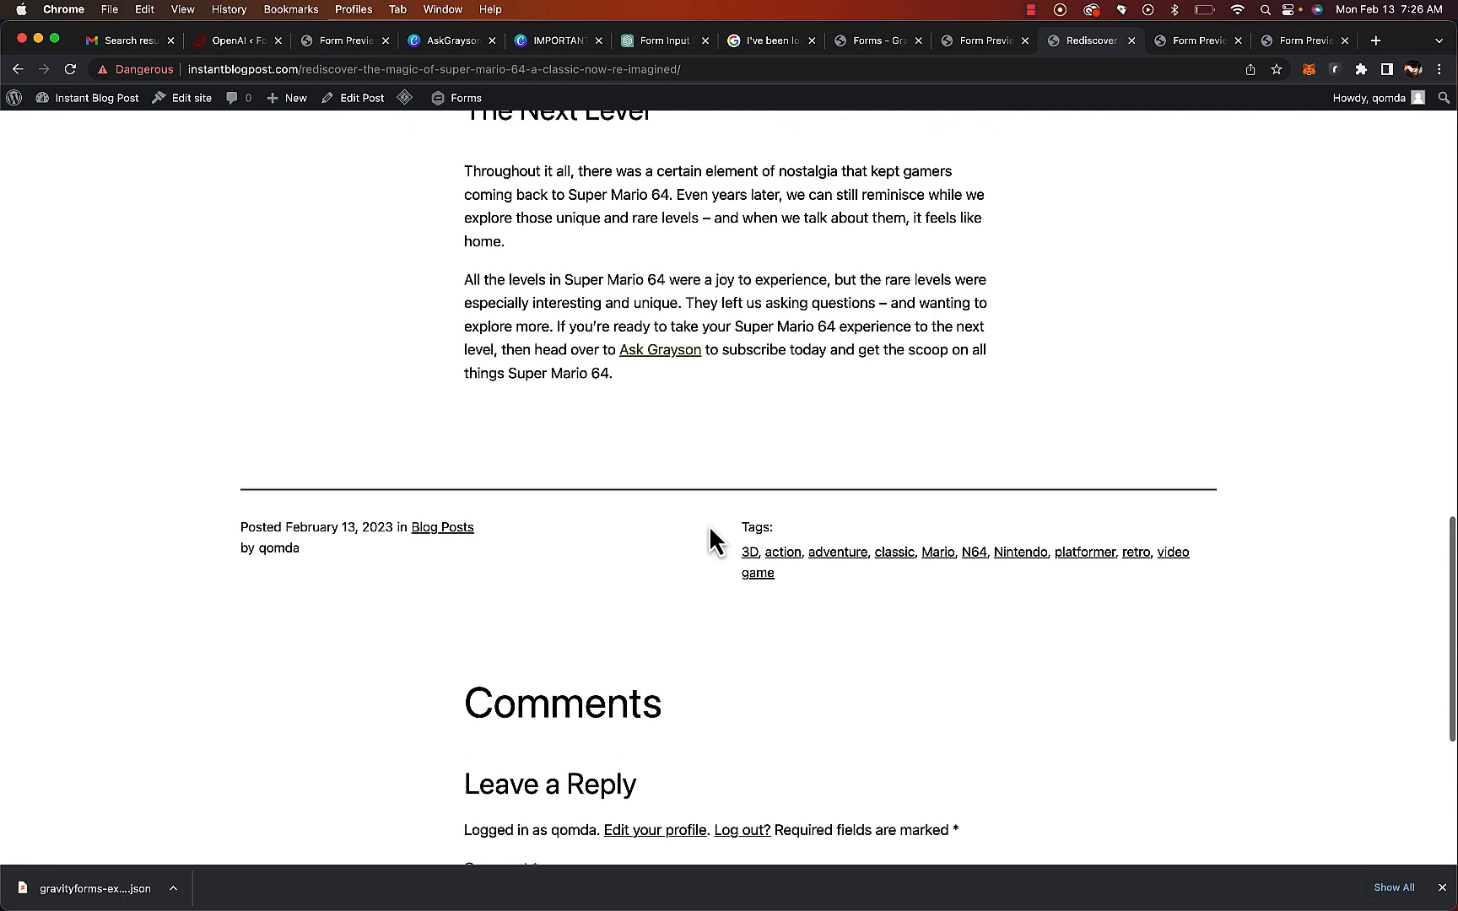
left_click_drag(371, 566, 197, 553)
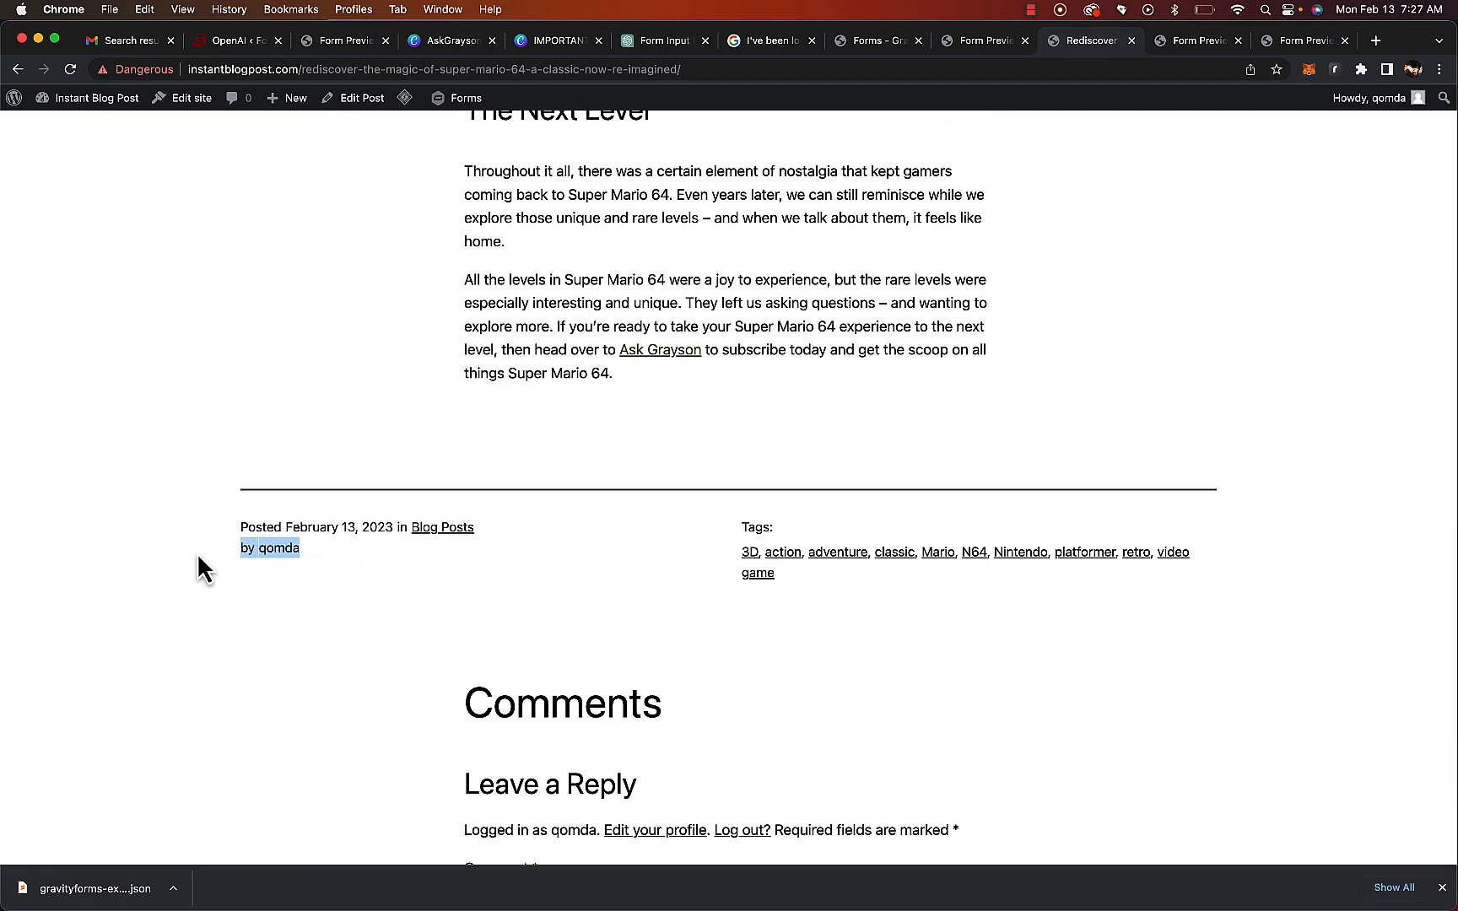
Create a new form from the Simple Contact Form template titled Contact
left_click(680, 566)
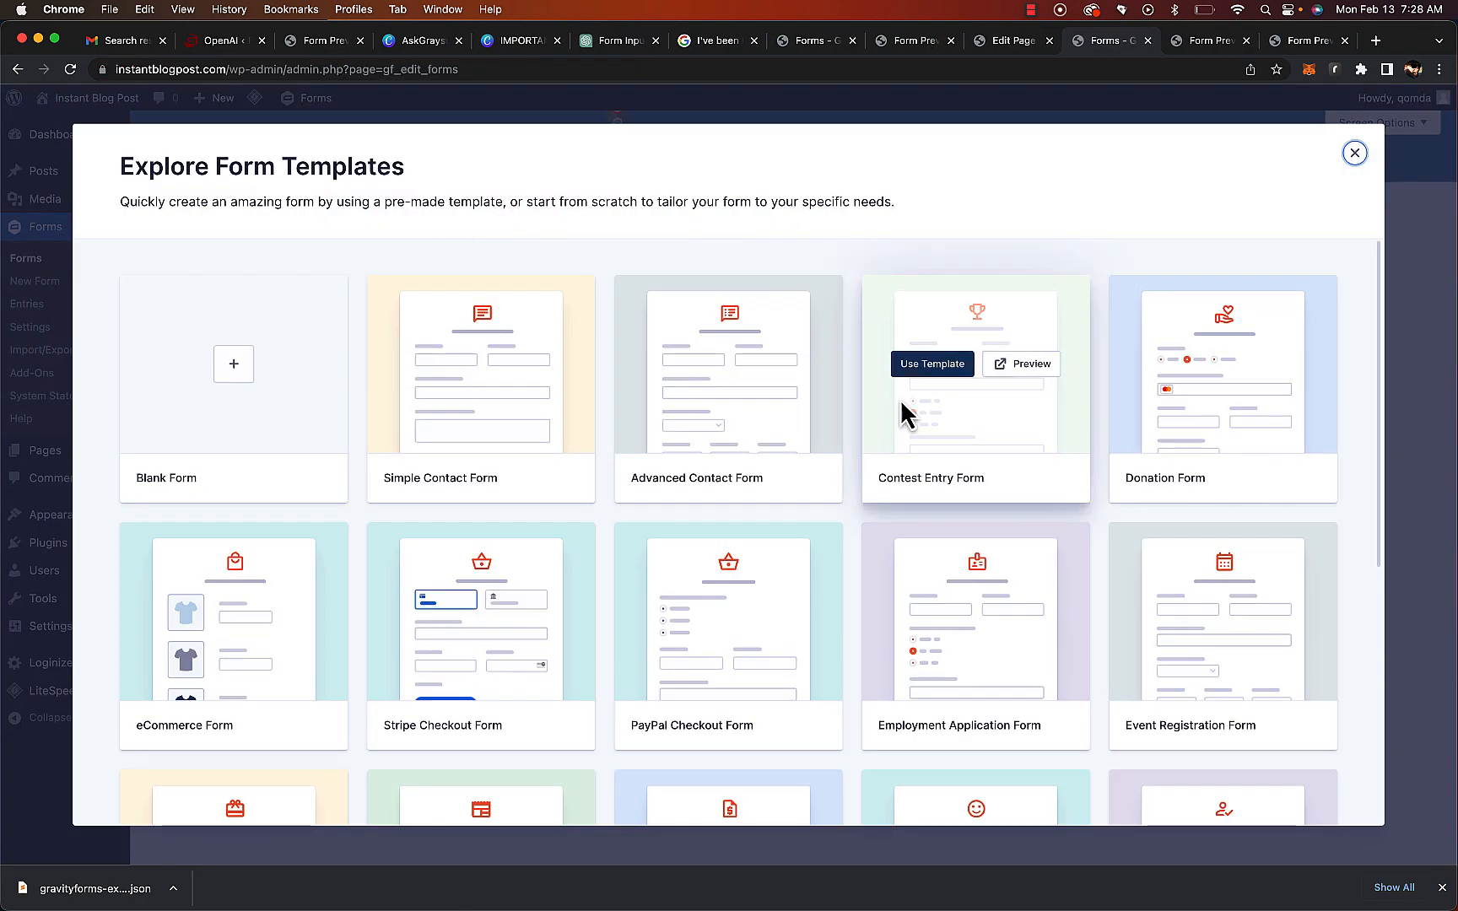
scroll(768, 563, "down", 3)
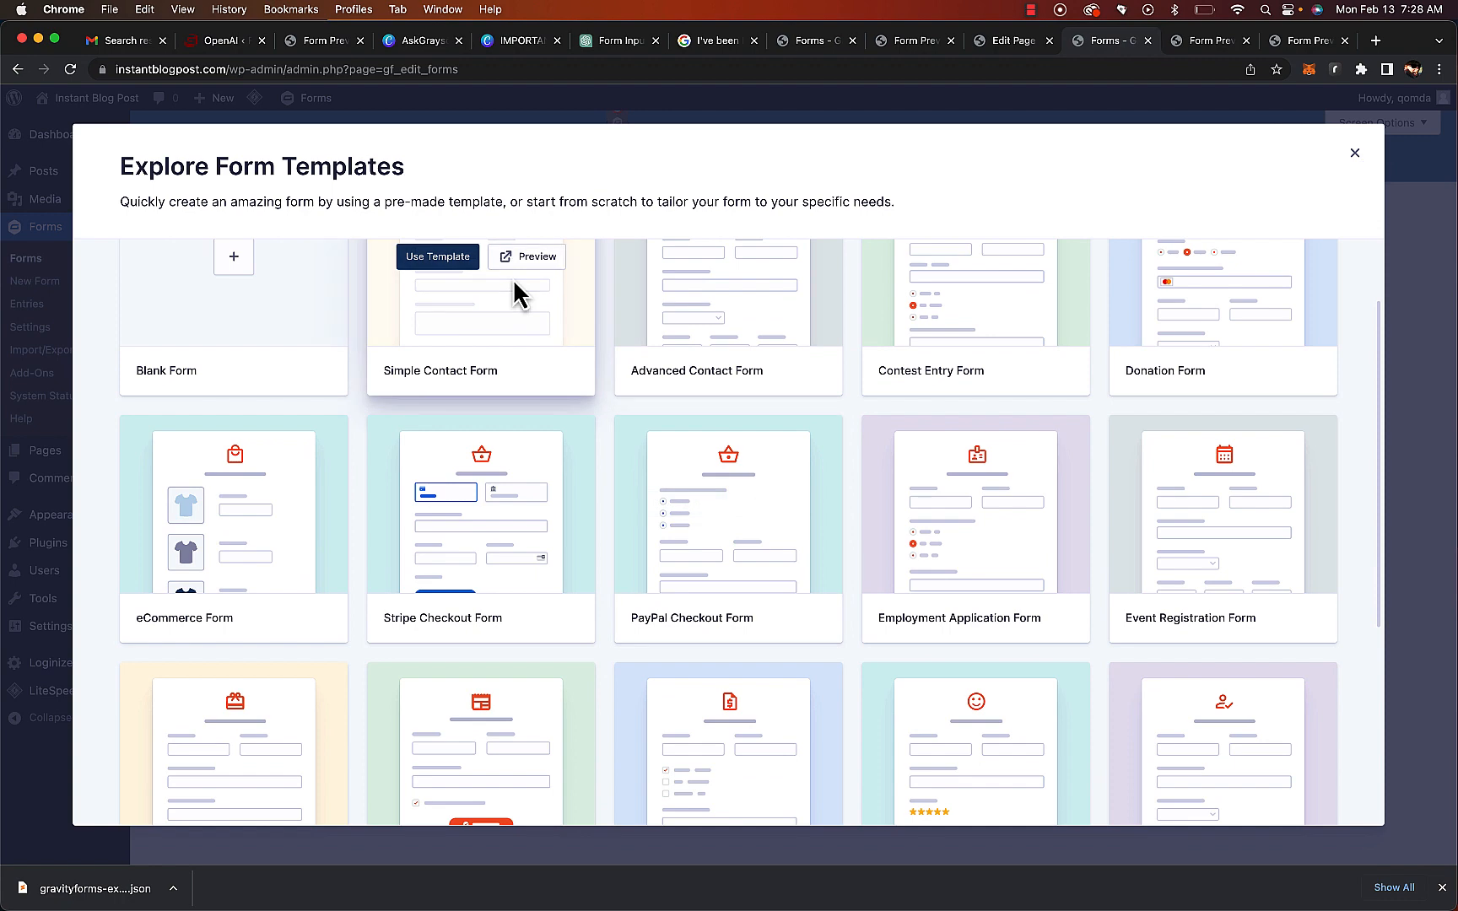
left_click(438, 263)
left_click(714, 384)
type("Contact")
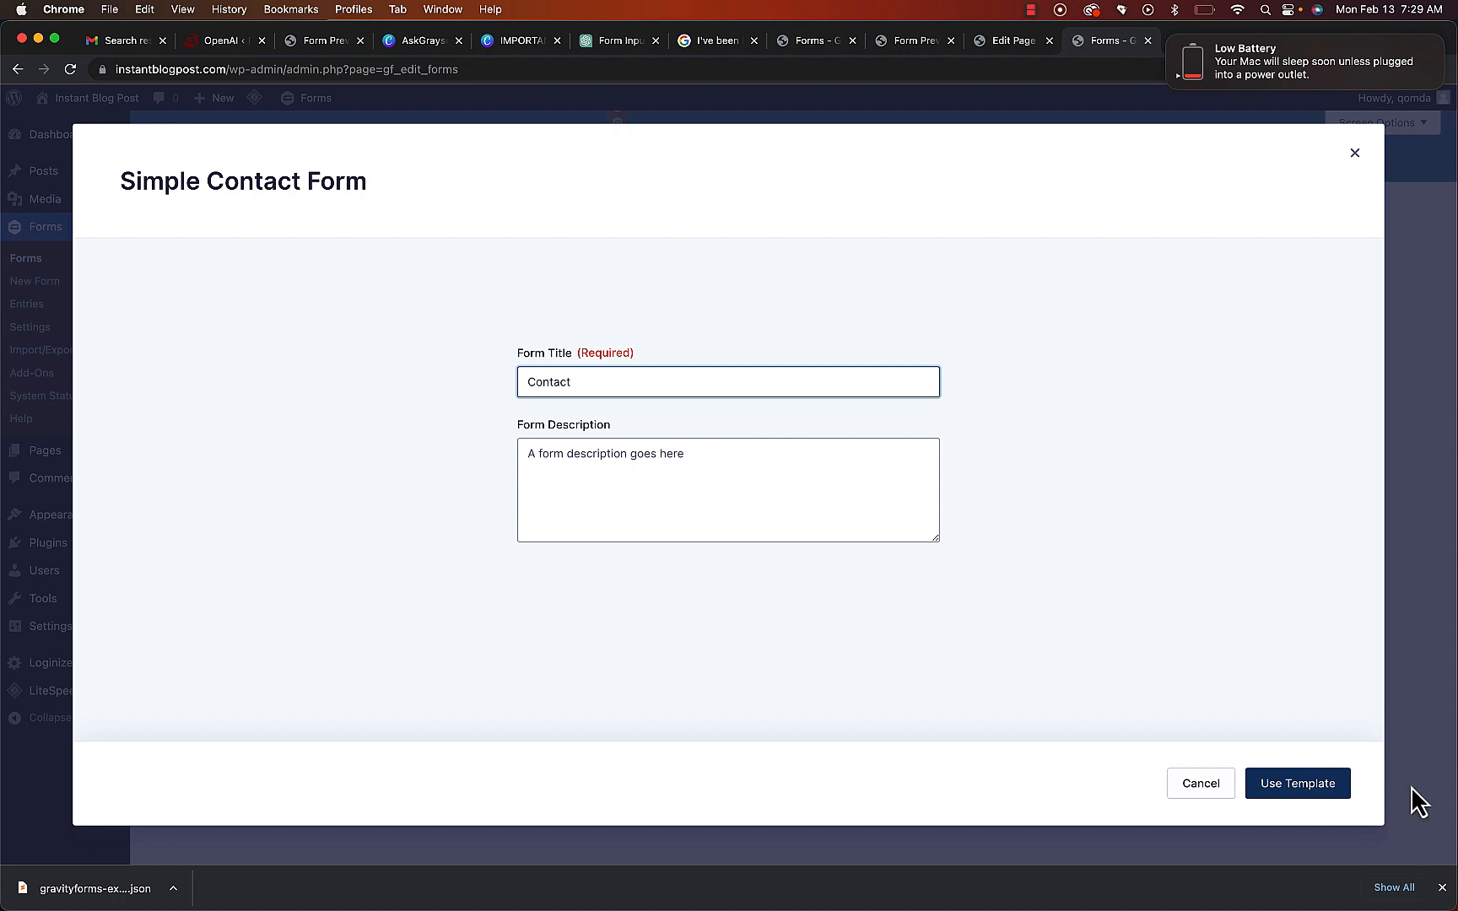
left_click(1331, 786)
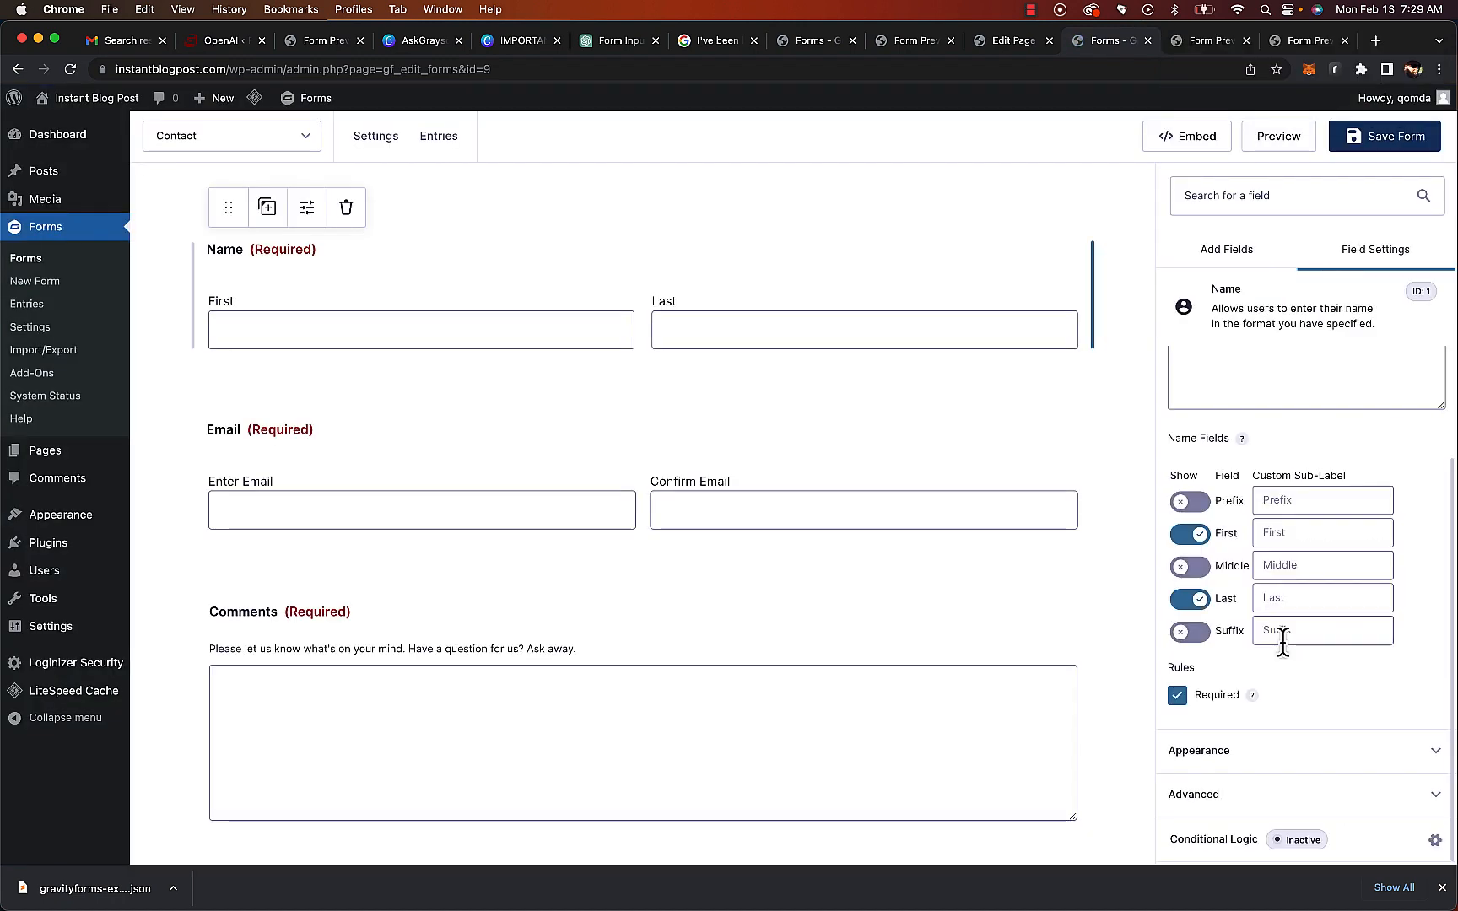
Review the Name field's appearance and advanced settings
left_click(1280, 753)
scroll(1290, 726, "down", 3)
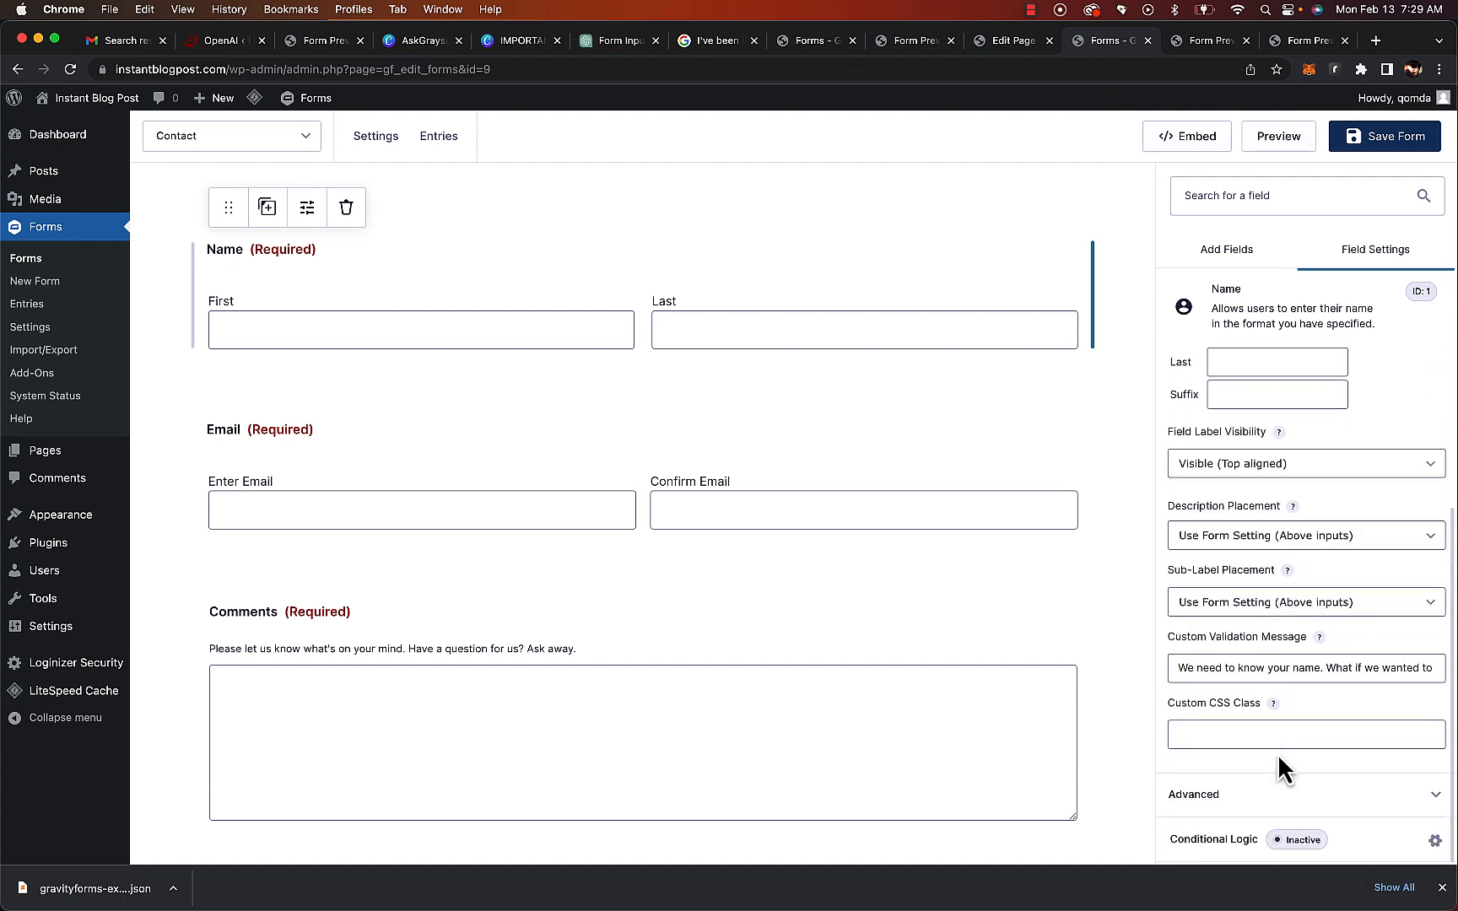
left_click(1241, 794)
scroll(1240, 797, "down", 3)
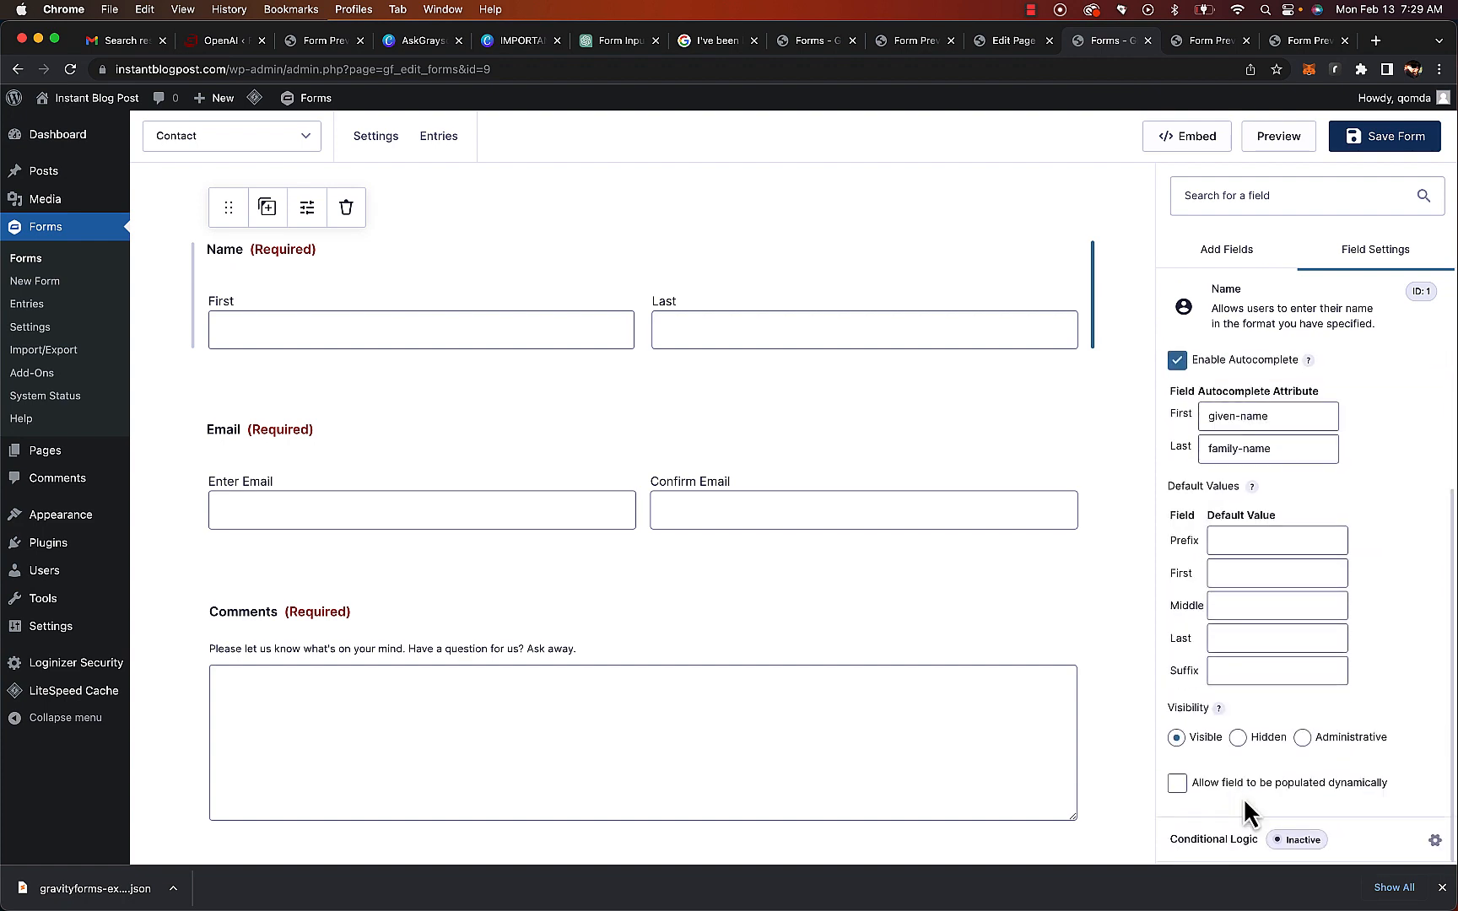
scroll(1245, 785, "up", 3)
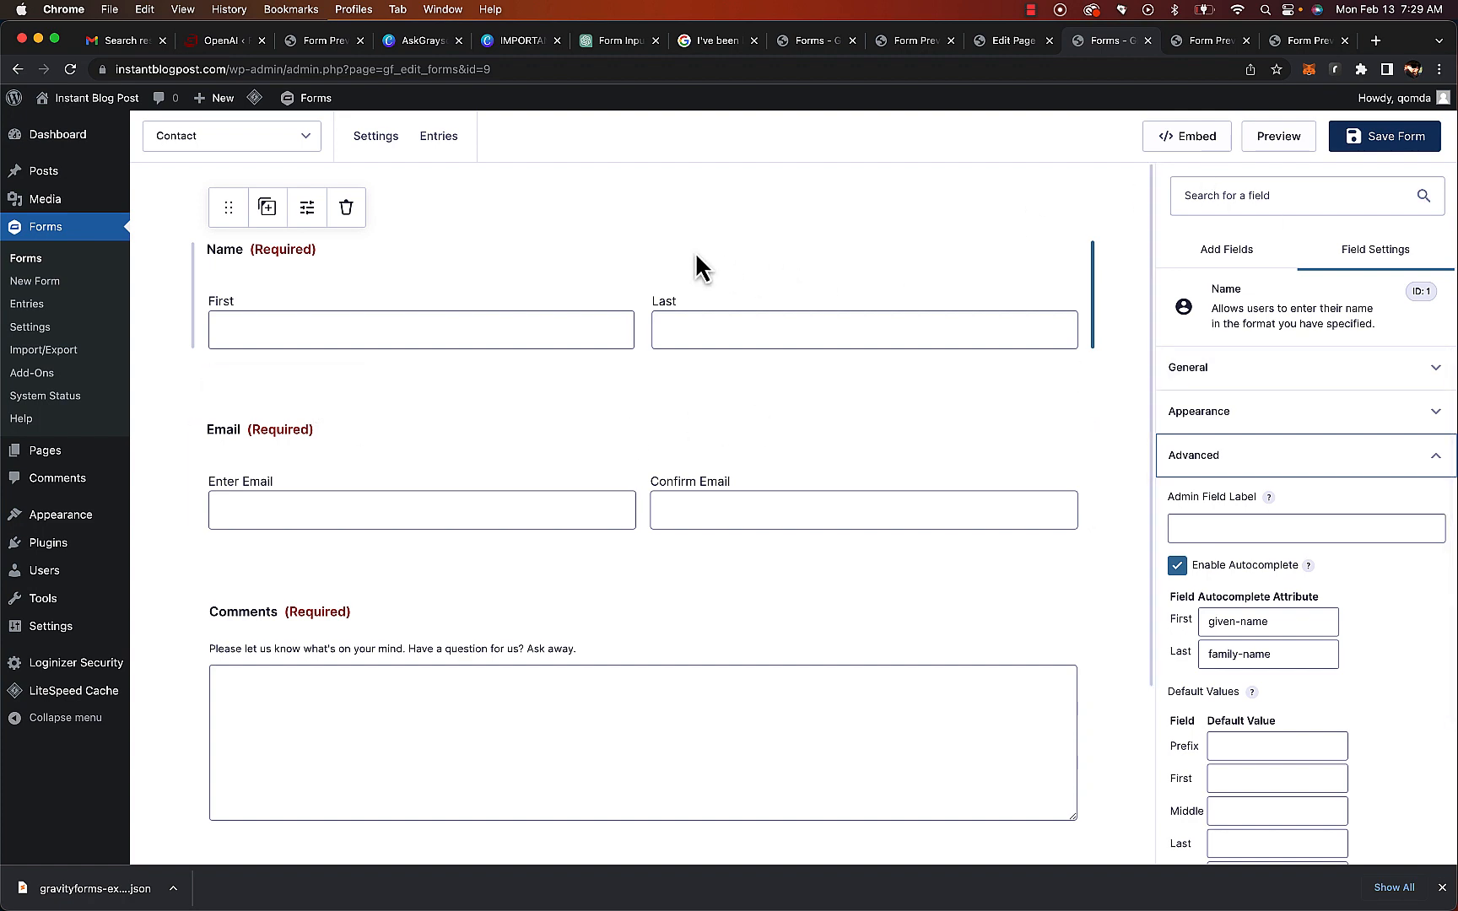
Save the Contact form and embed it into the existing Contact page
left_click(1216, 141)
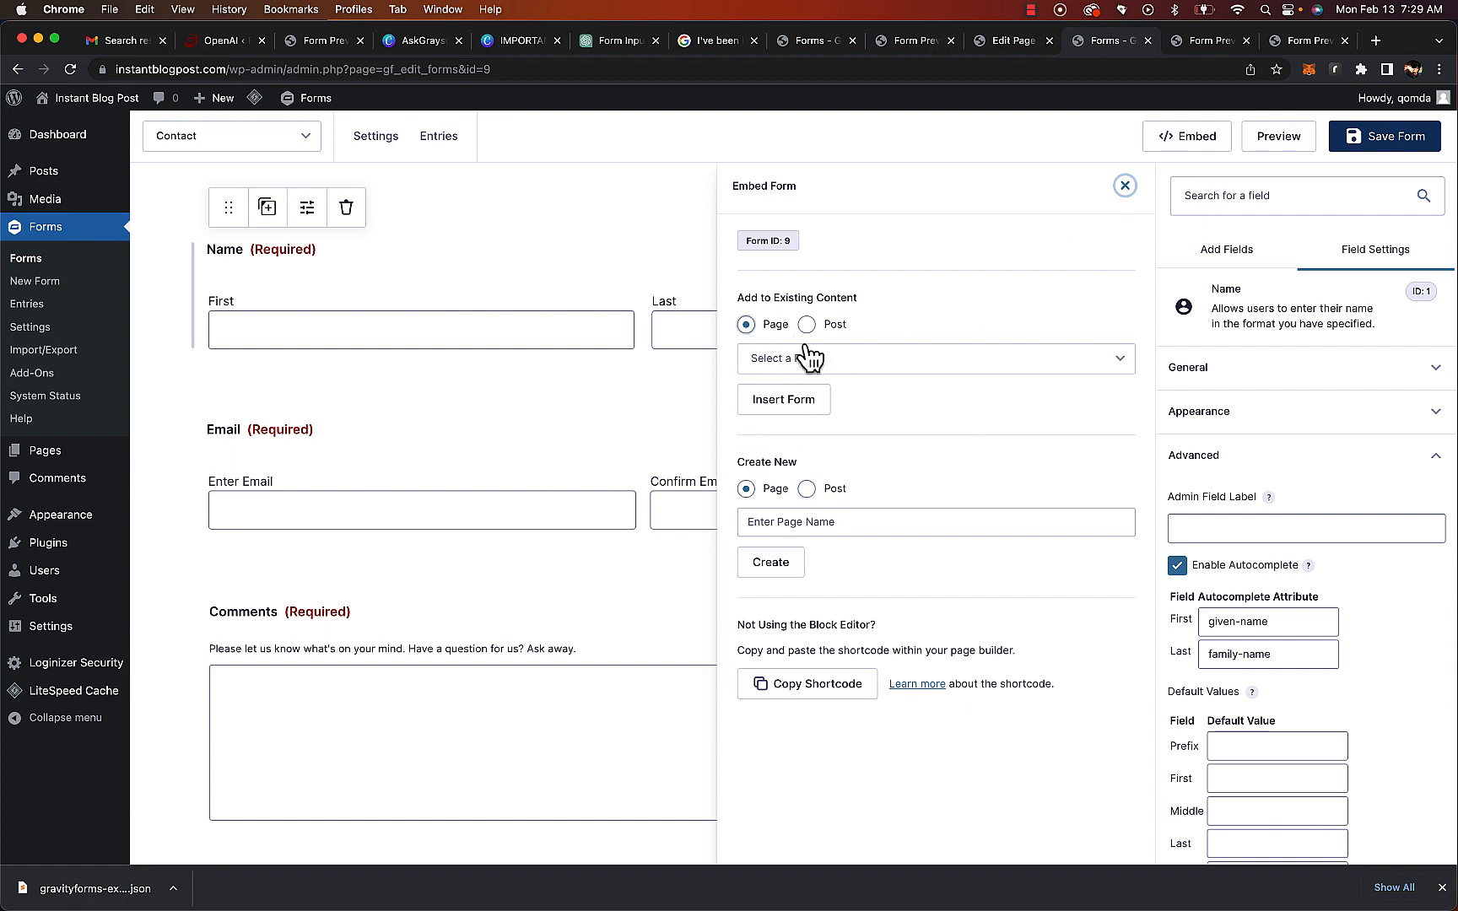
left_click(818, 363)
left_click(804, 395)
left_click(802, 403)
left_click(545, 513)
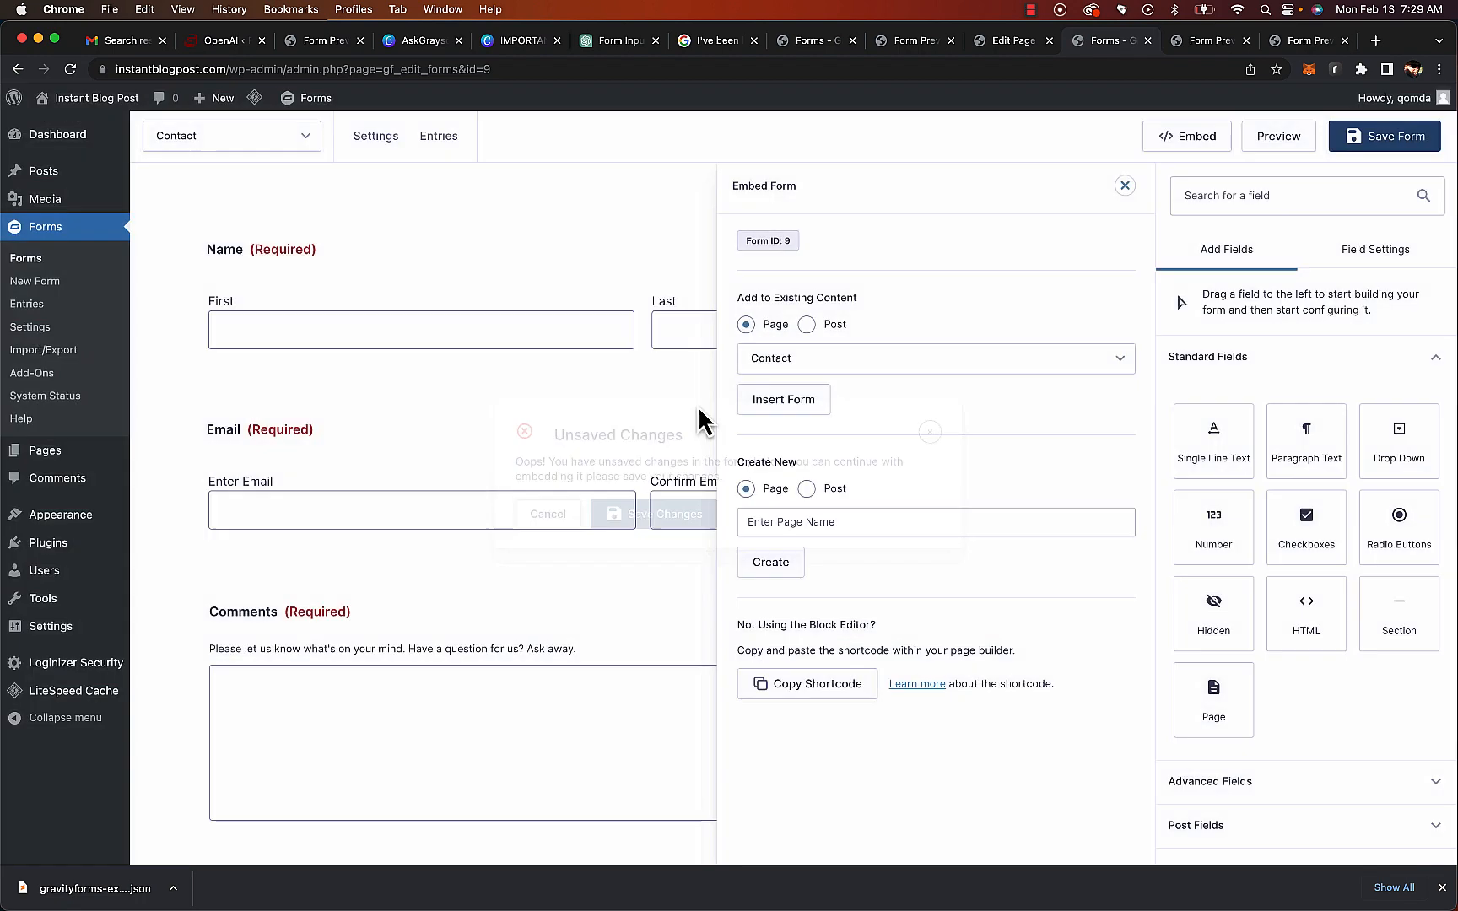
left_click(1401, 143)
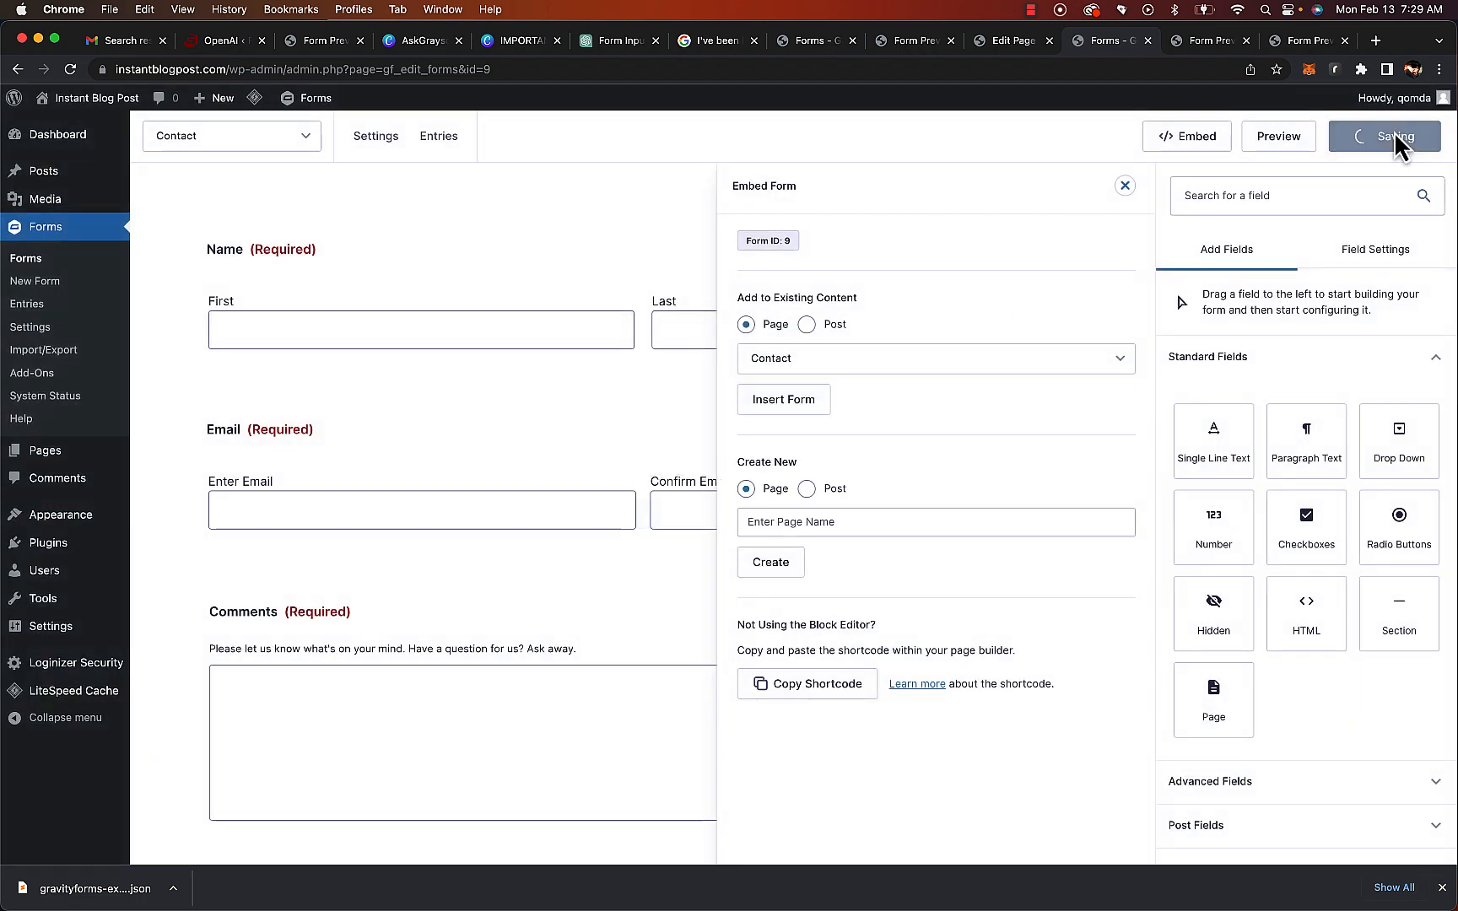
left_click(1198, 147)
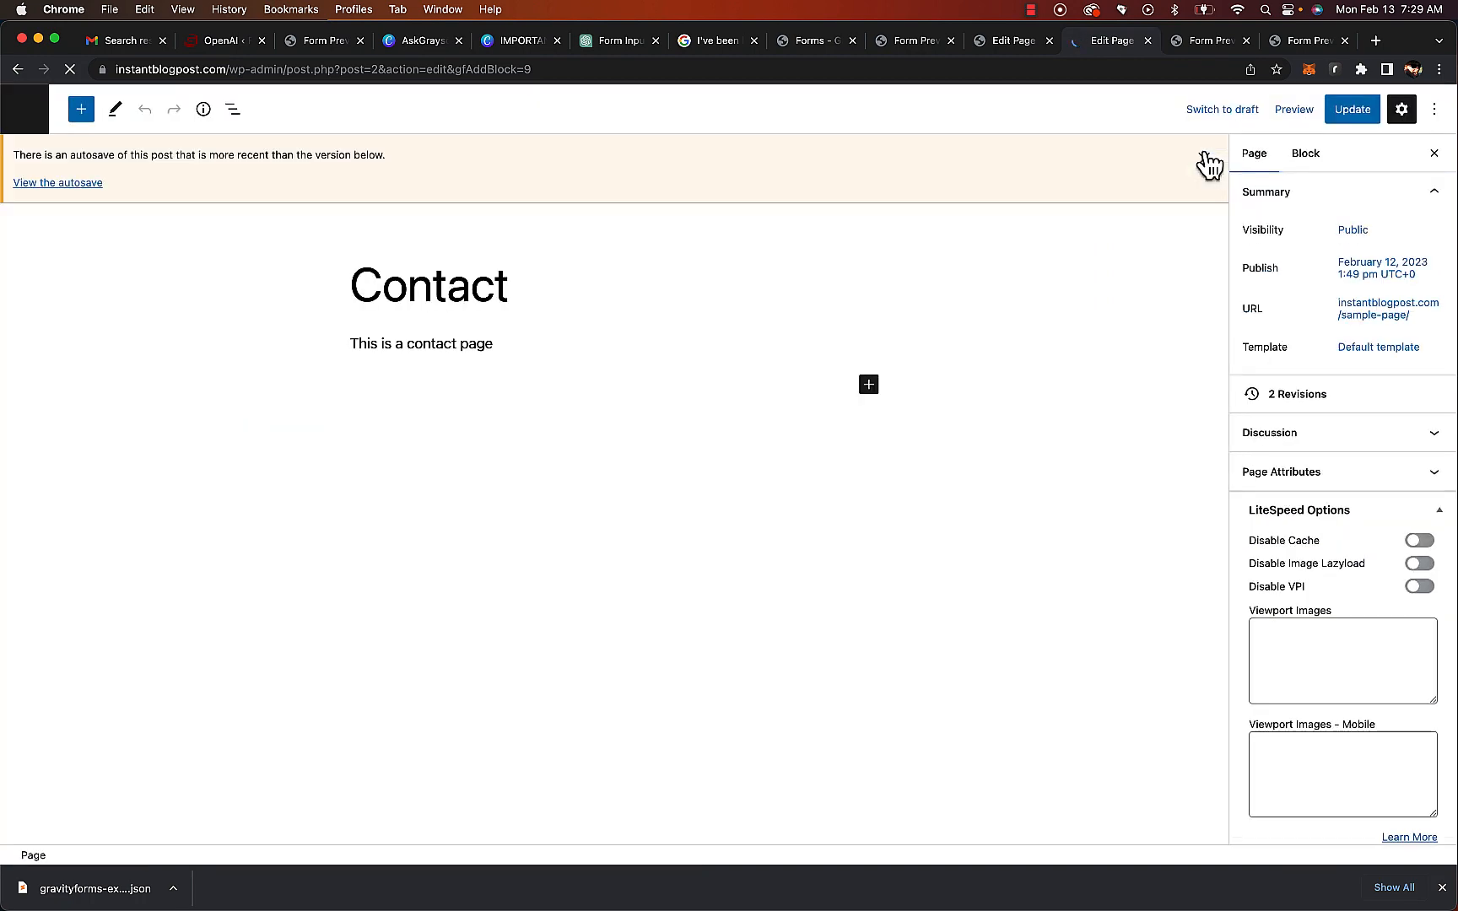
Add a Gravity Forms block showing the Contact form to the Contact page
left_click(654, 416)
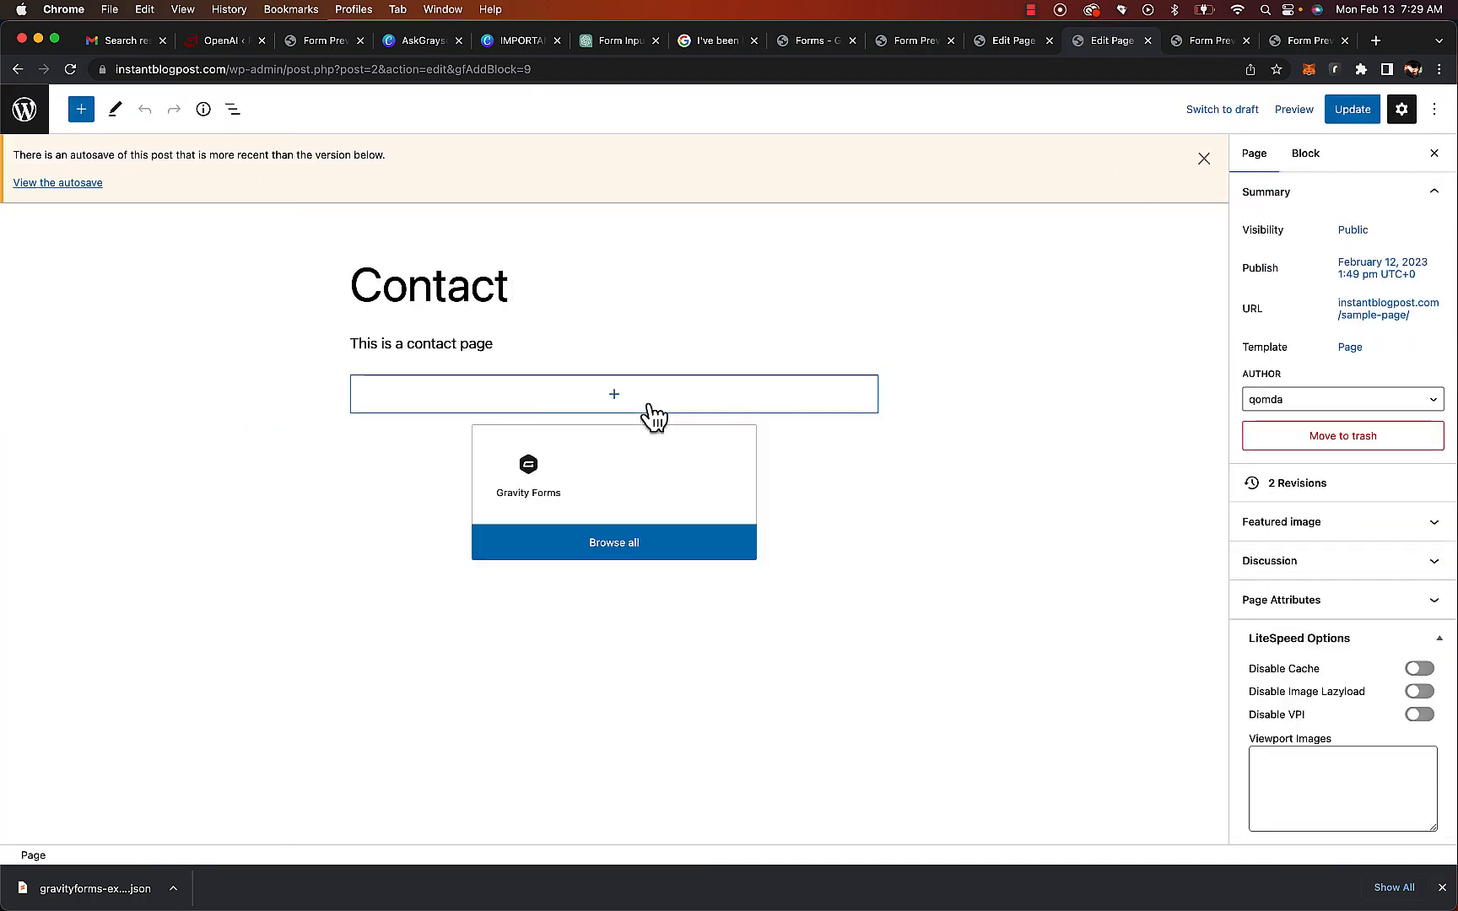
left_click(527, 502)
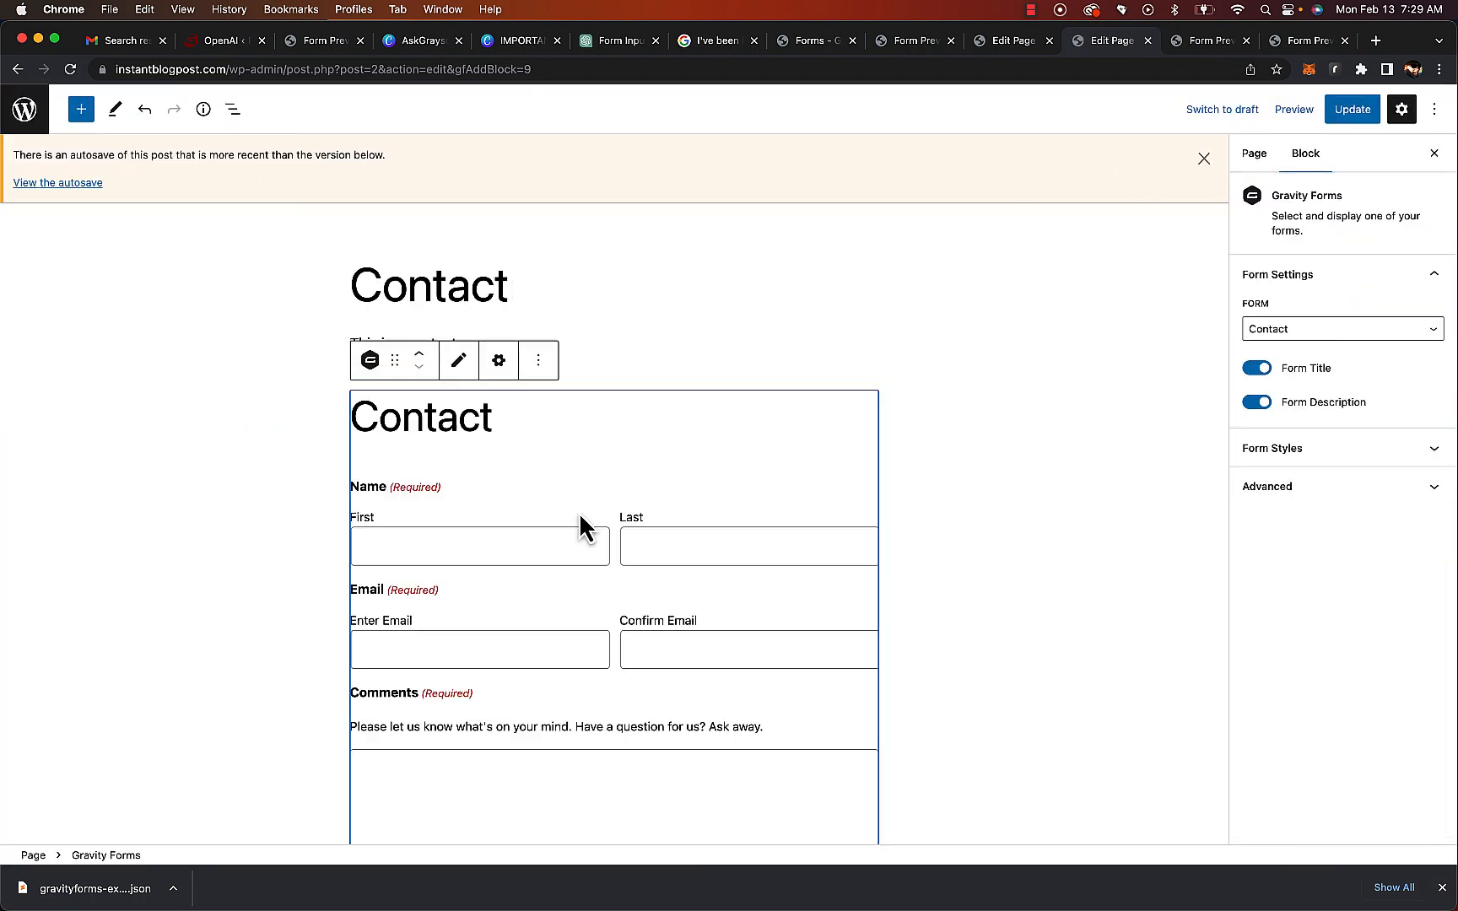
left_click(1015, 414)
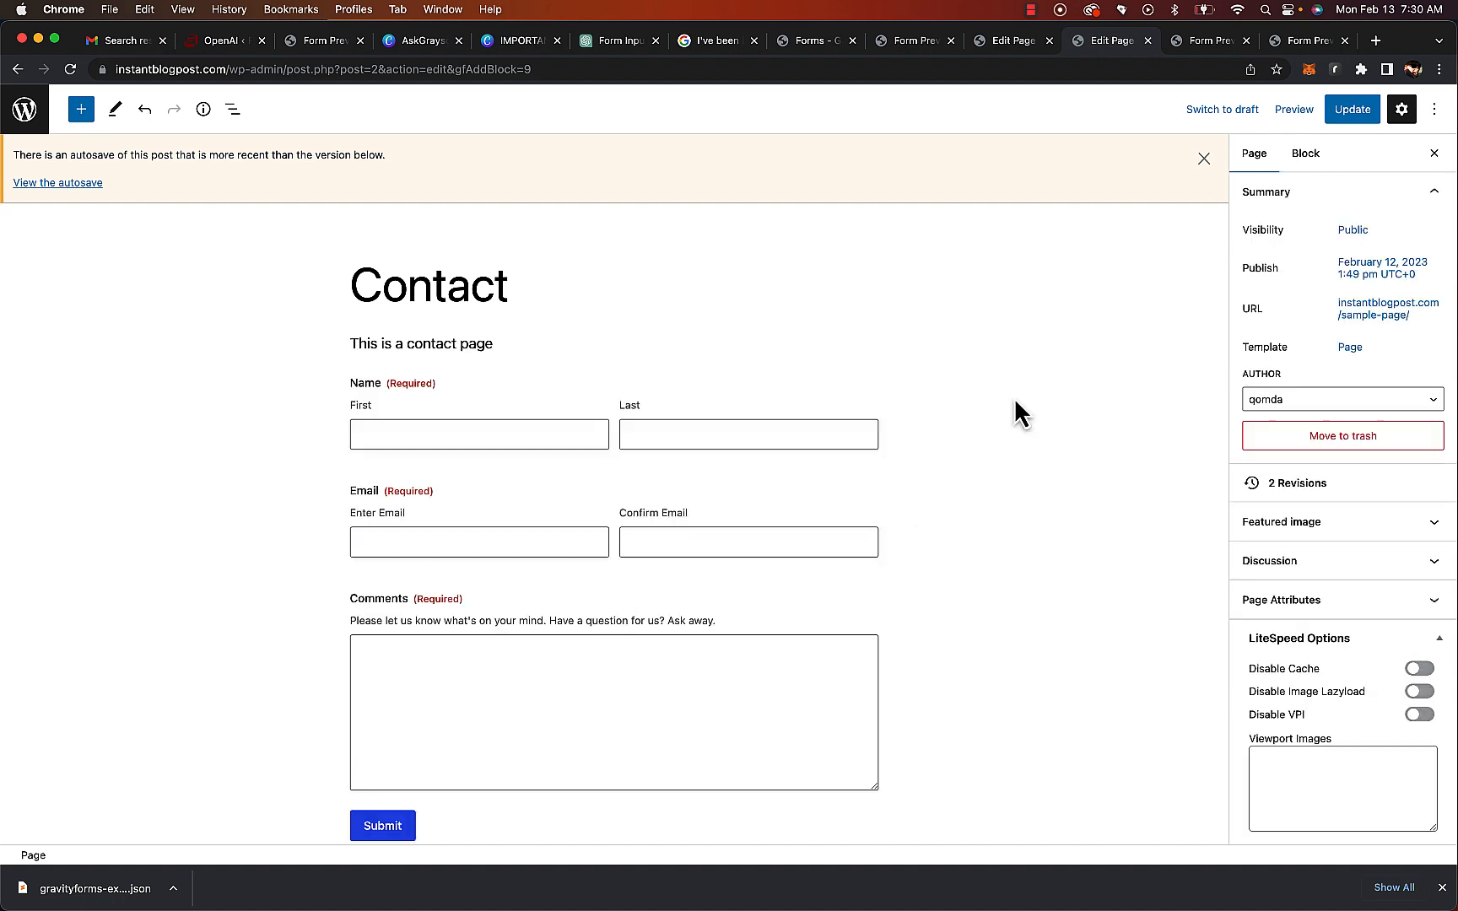
Delete the "This is a contact page" paragraph above the form
left_click(475, 346)
triple_click(475, 341)
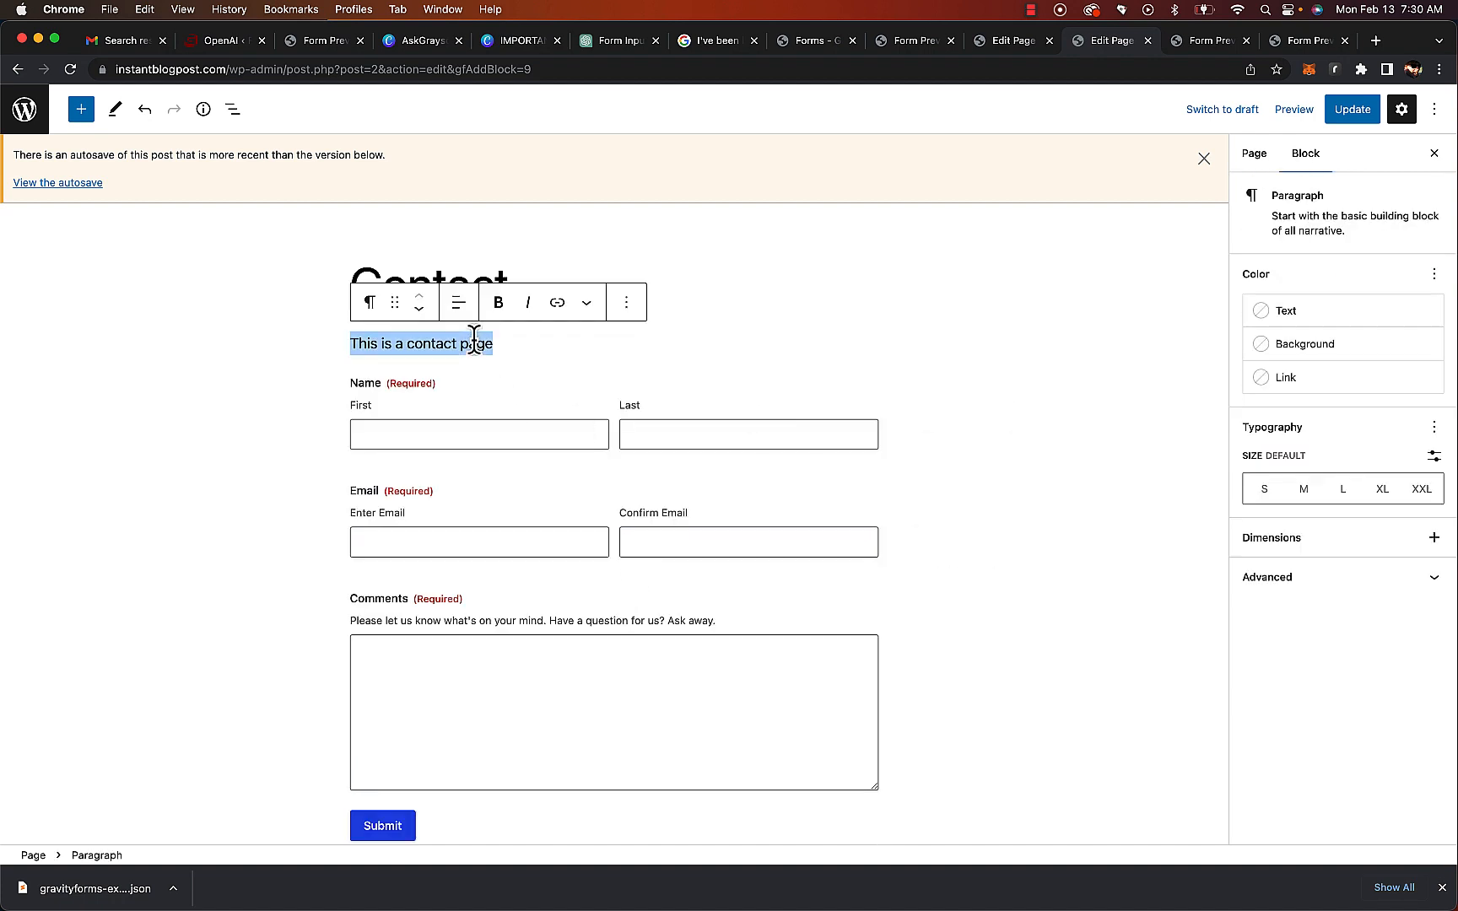
key("BackSpace")
key("BackSpace")
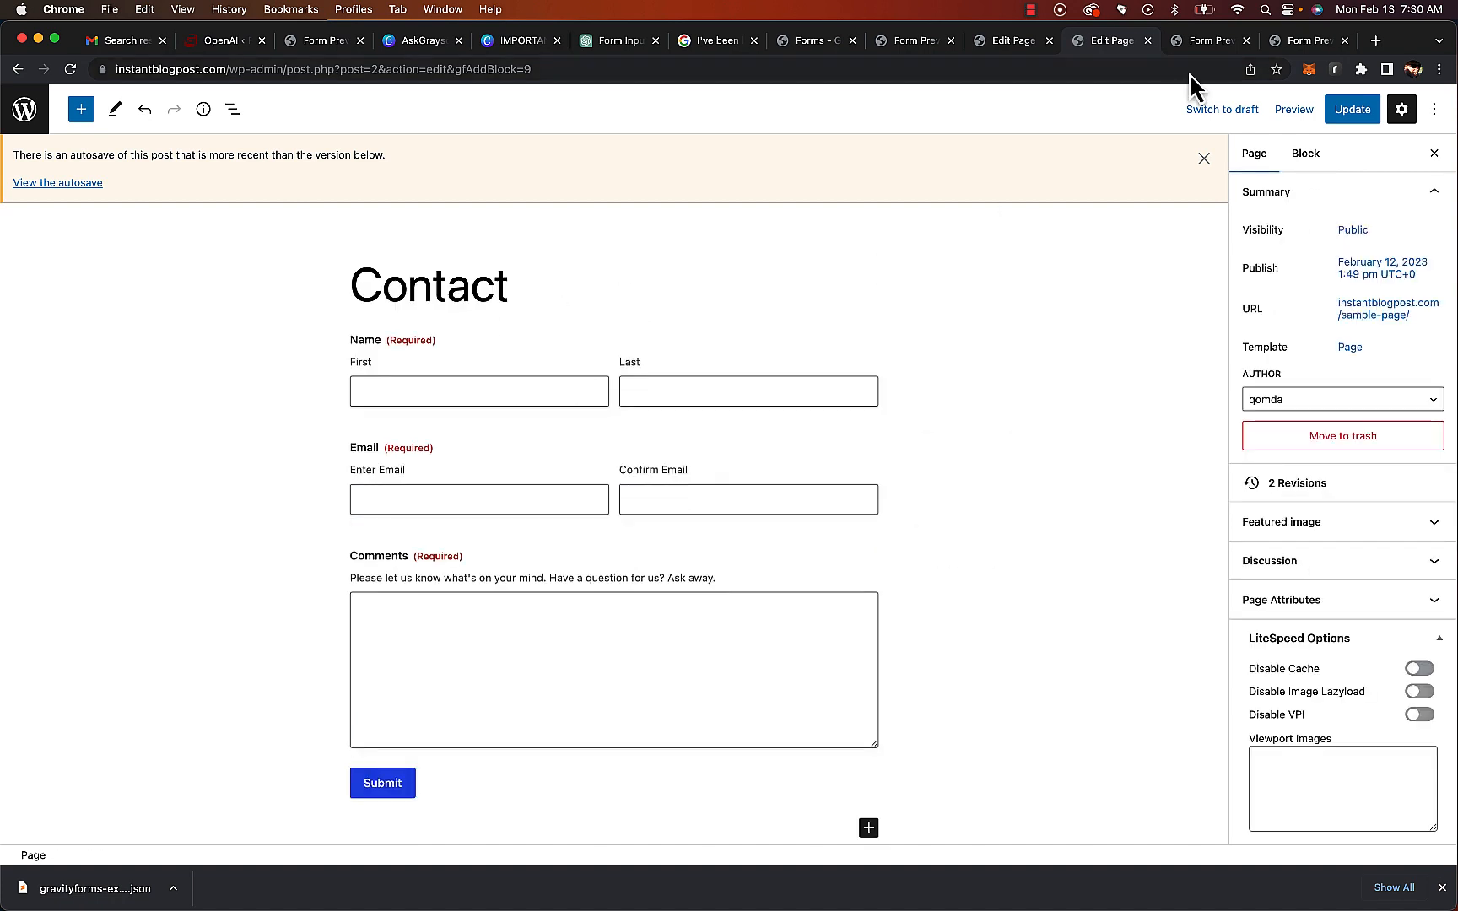
Update the Contact page and preview it in a new tab
left_click(1352, 111)
left_click(1263, 111)
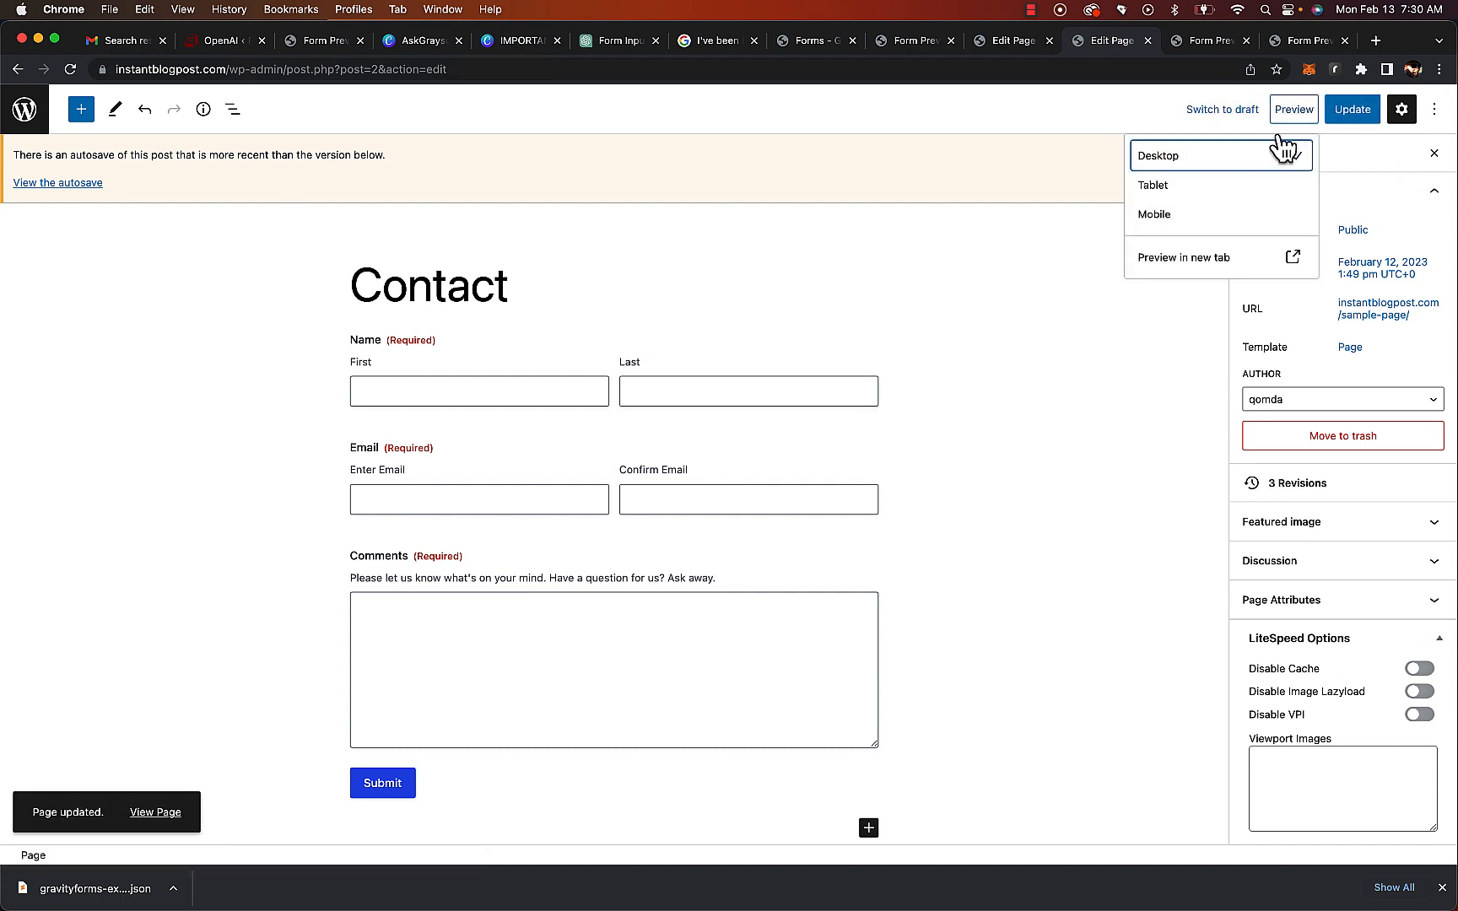
left_click(1188, 255)
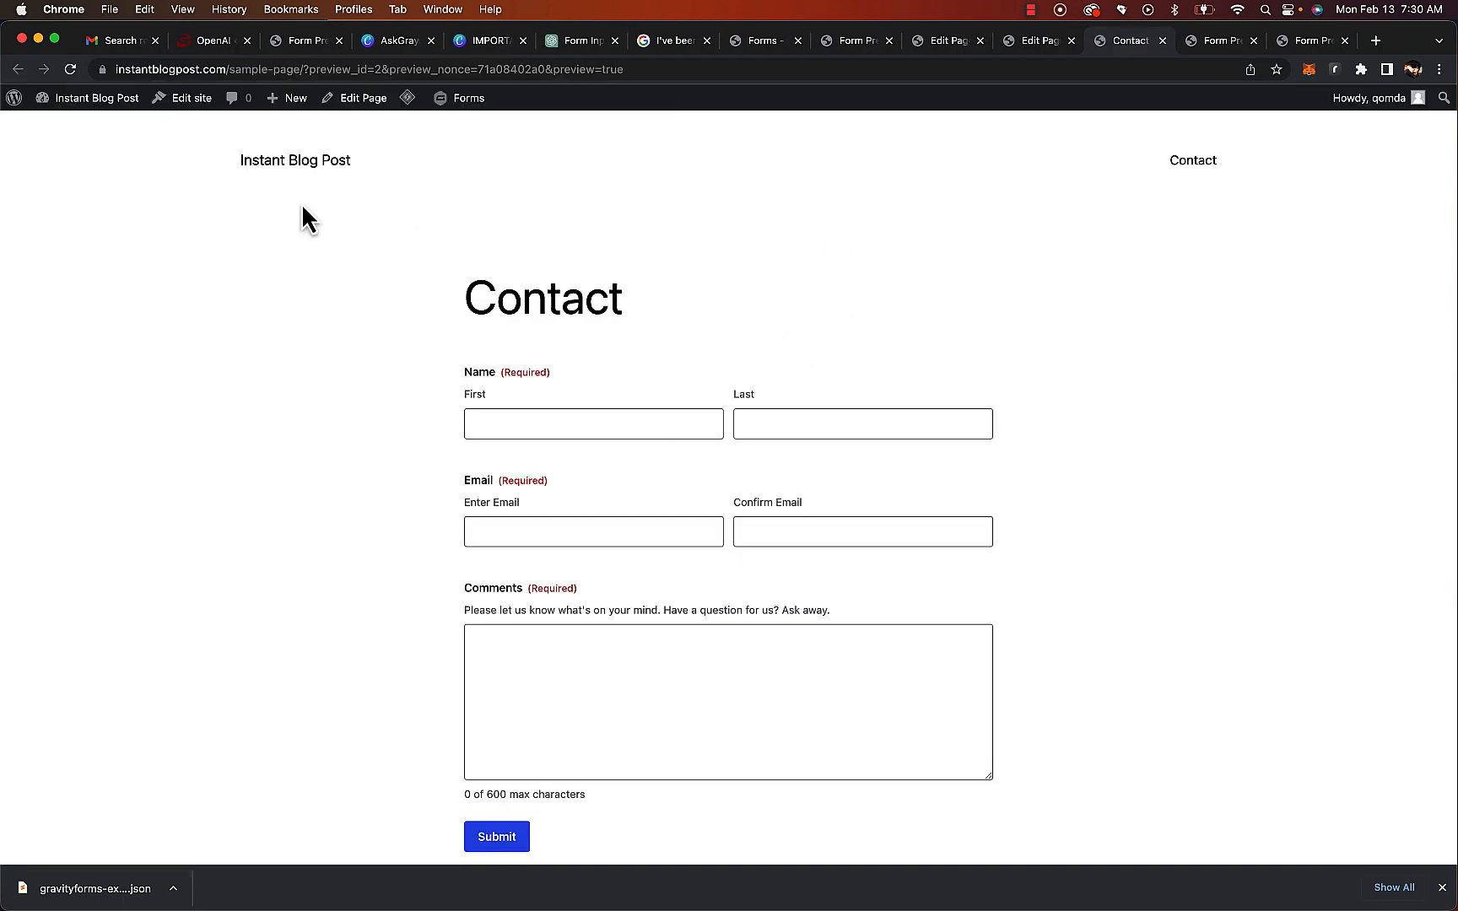
Navigate between the site's home page and the Contact page
left_click(306, 162)
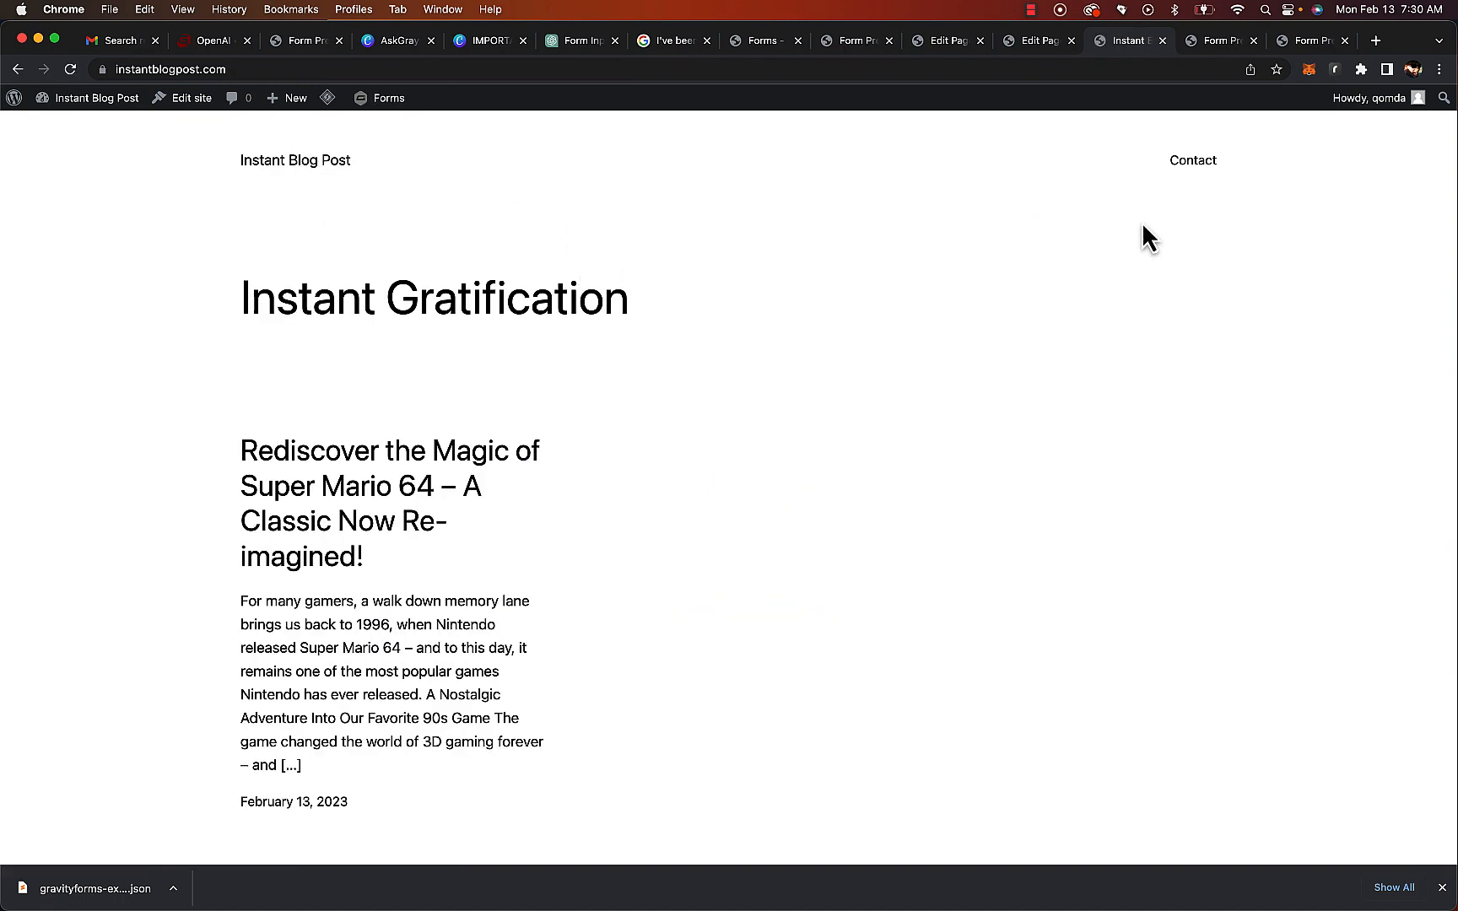
left_click(1199, 161)
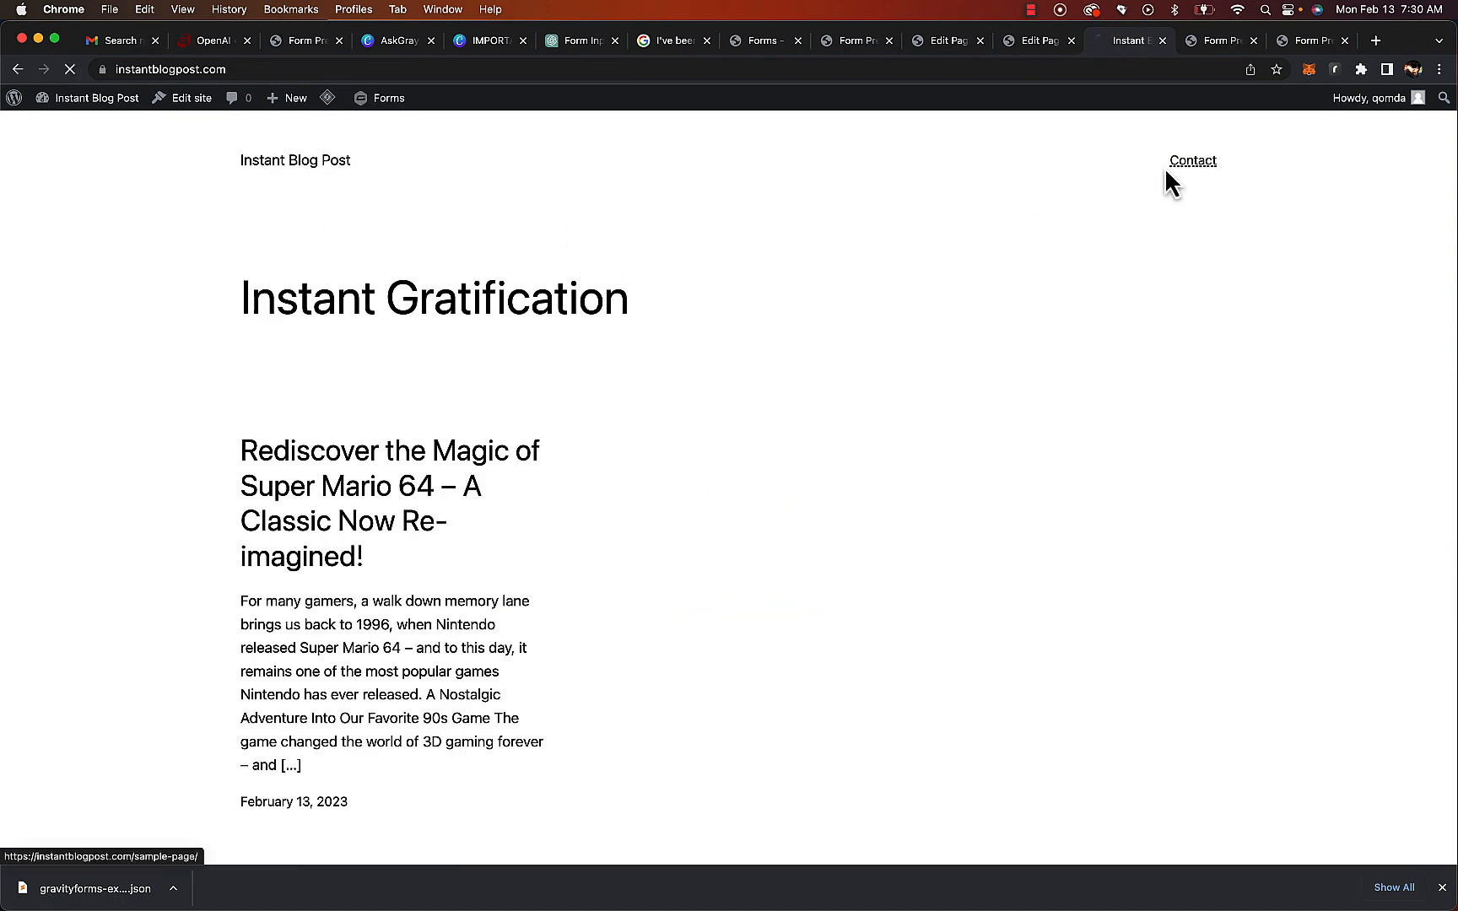
left_click(333, 167)
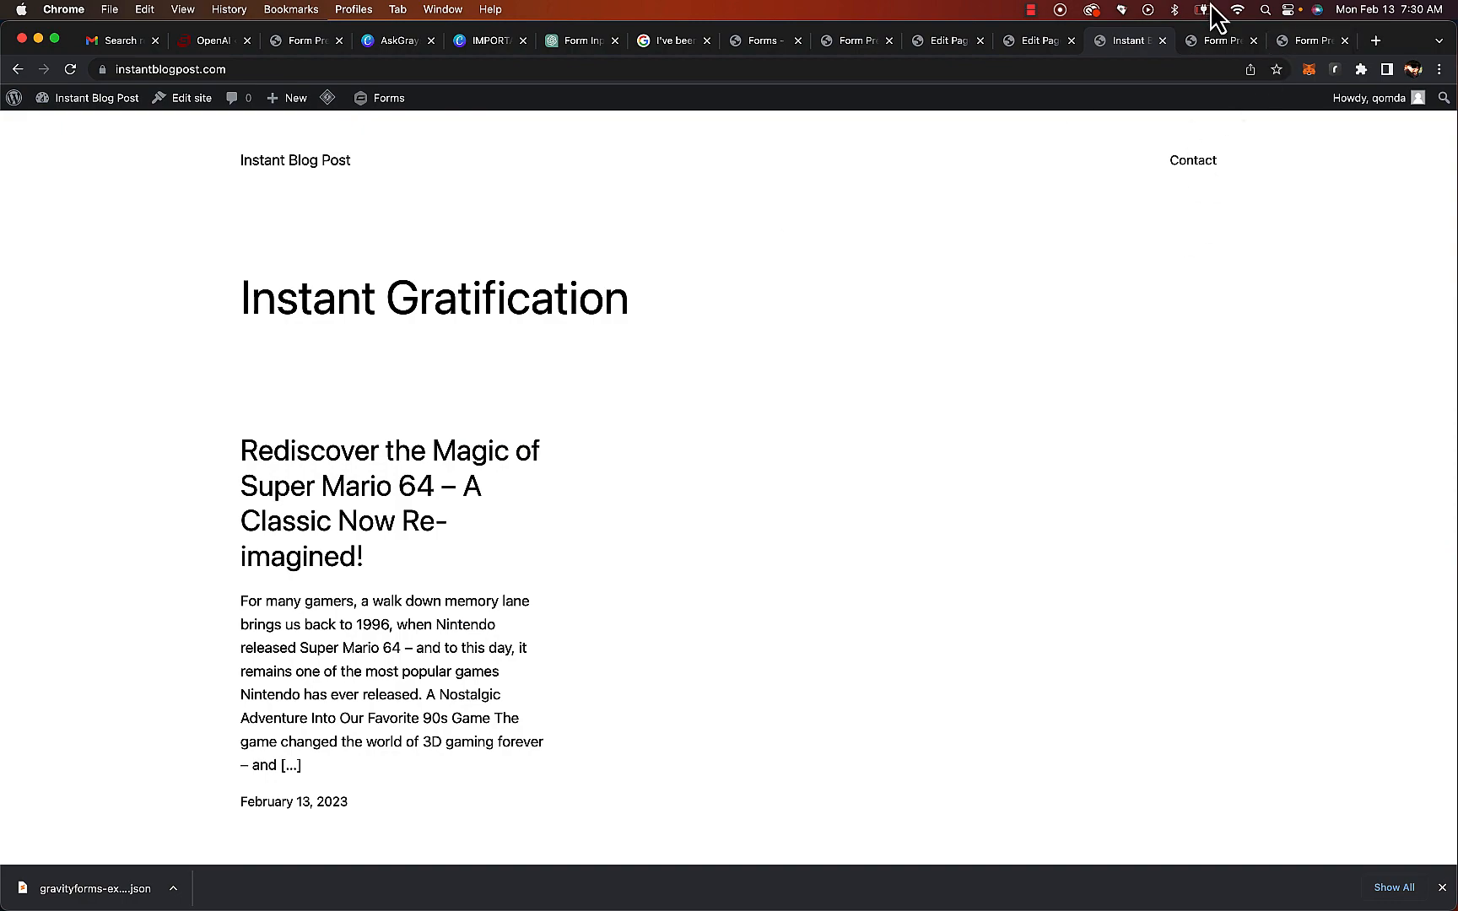
In the blog post form preview, set Keyword to rl stine latest works and Target Audience to readers
left_click(1218, 40)
scroll(540, 357, "left", 1)
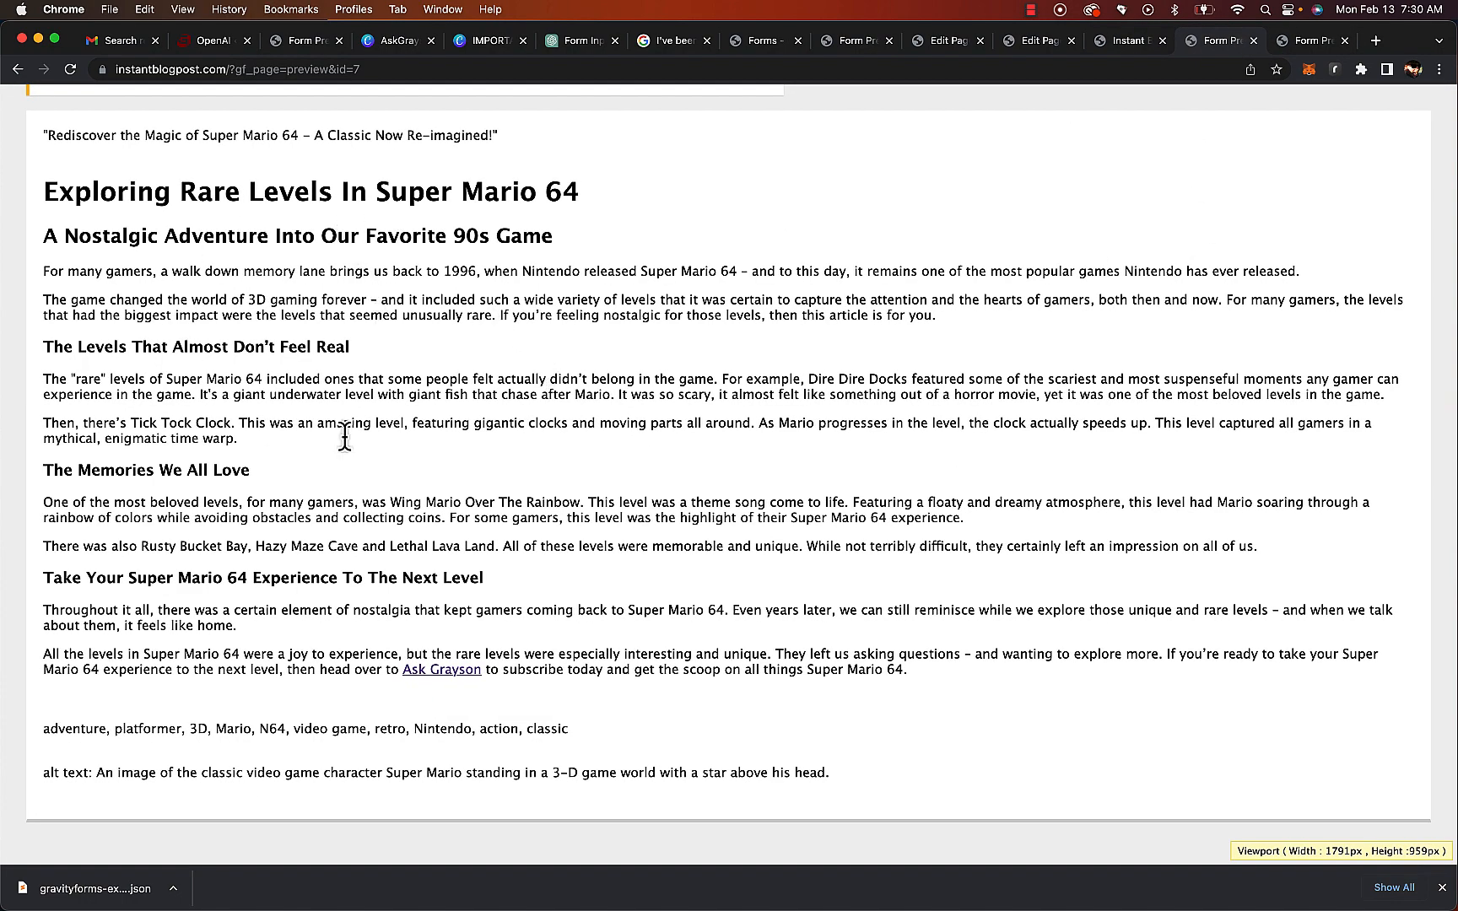
scroll(612, 422, "left", 3)
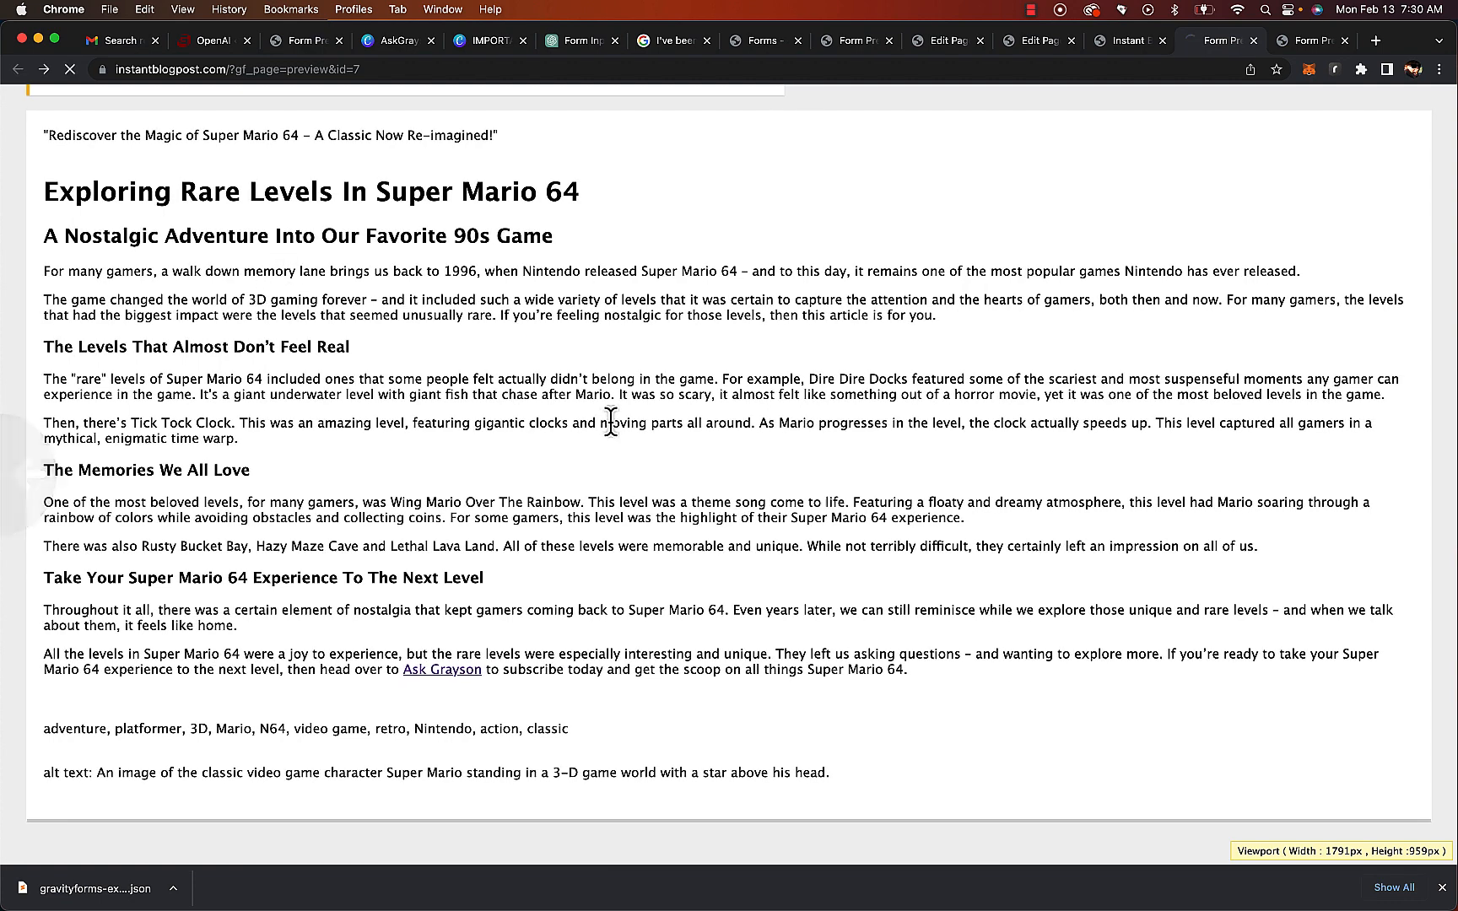
triple_click(155, 257)
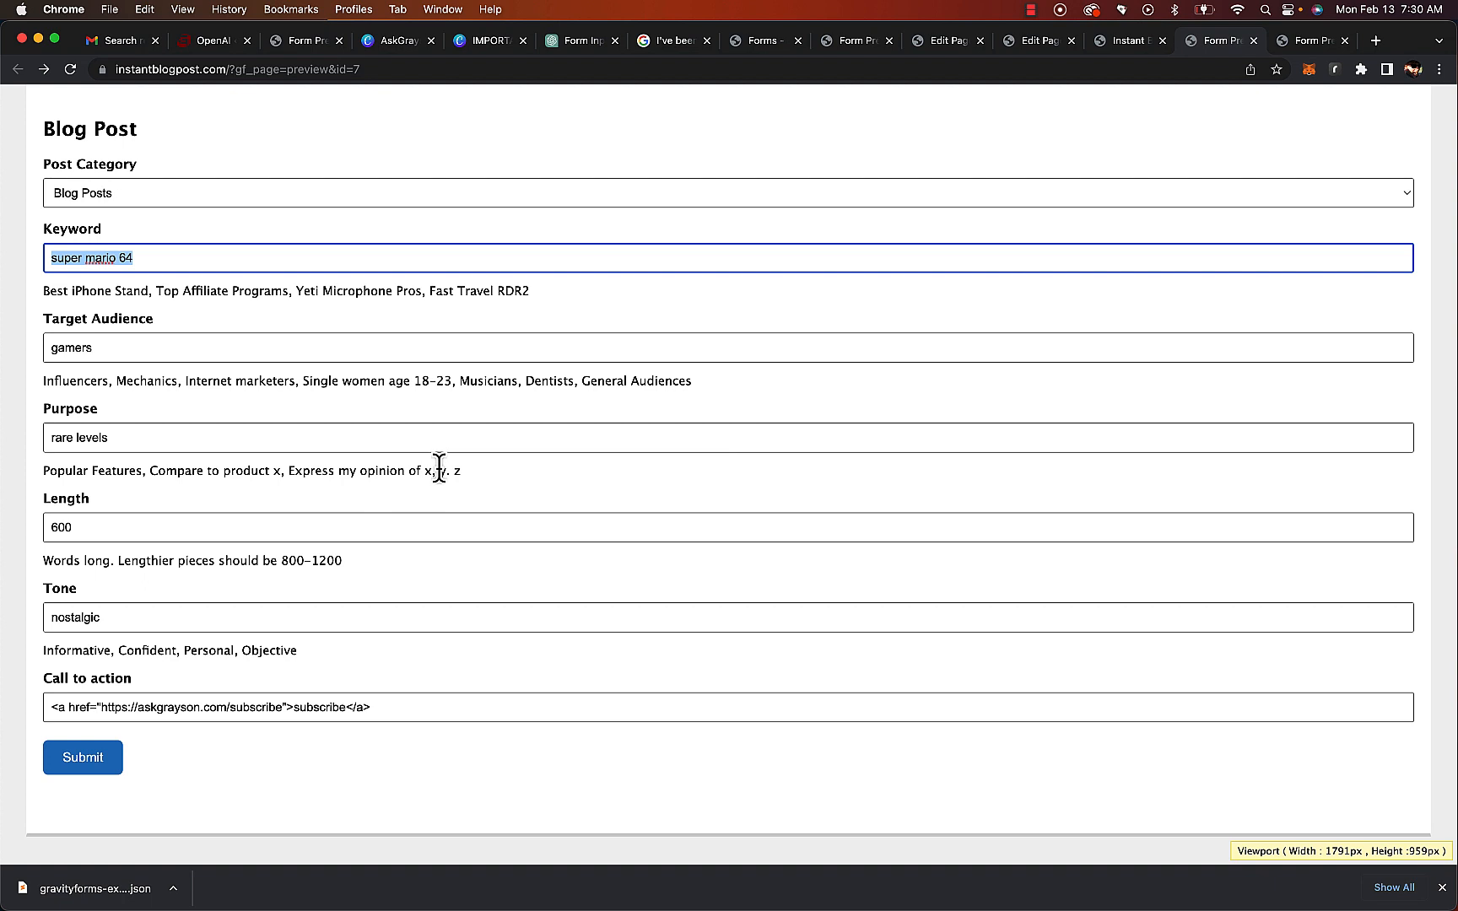
type("rl st")
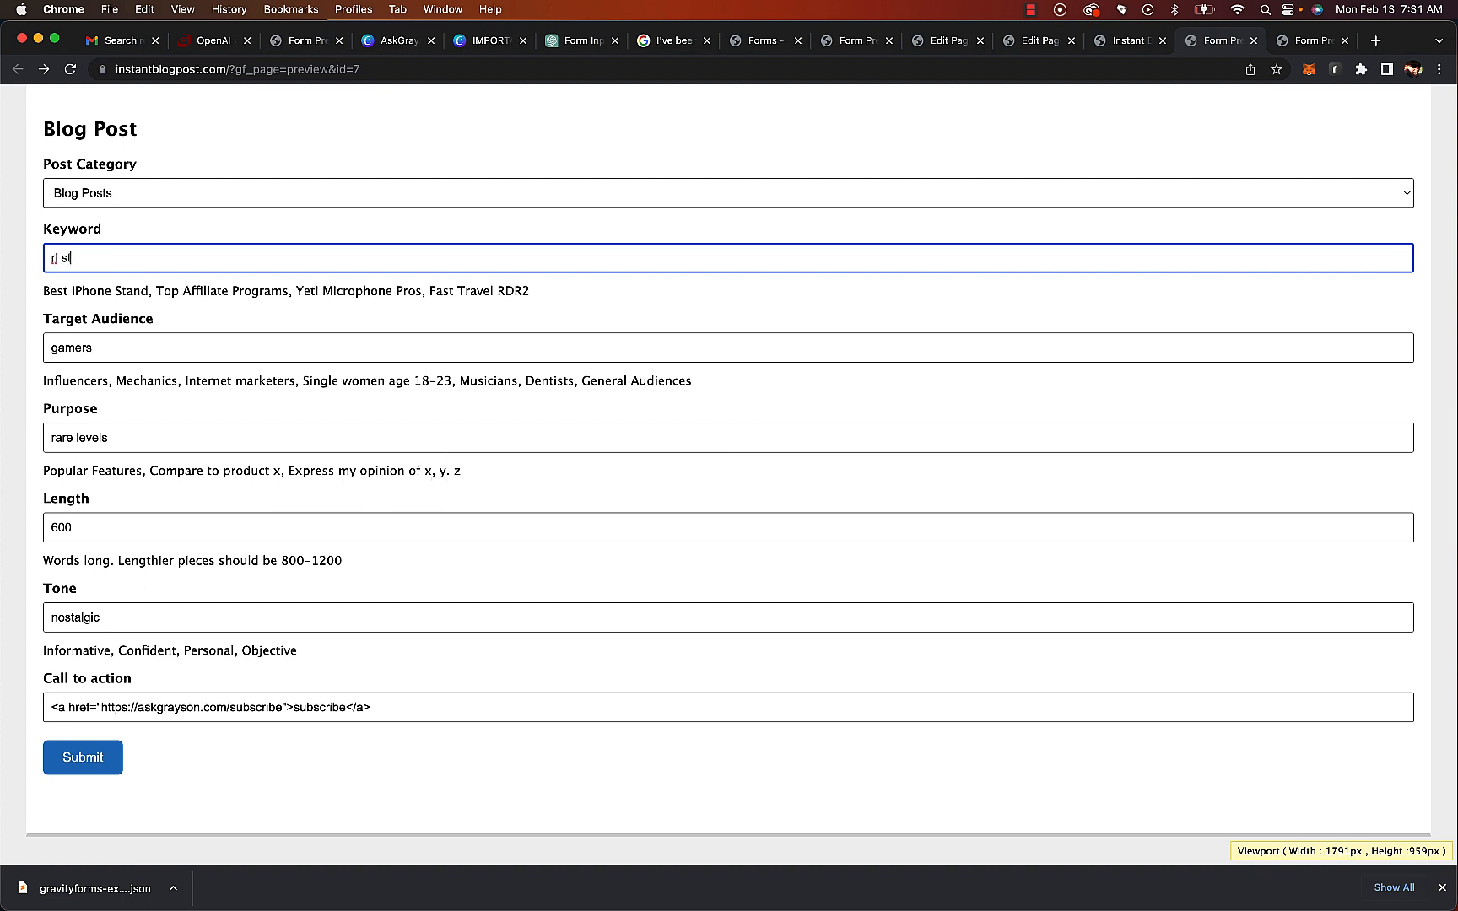
type("ine latest works")
triple_click(132, 347)
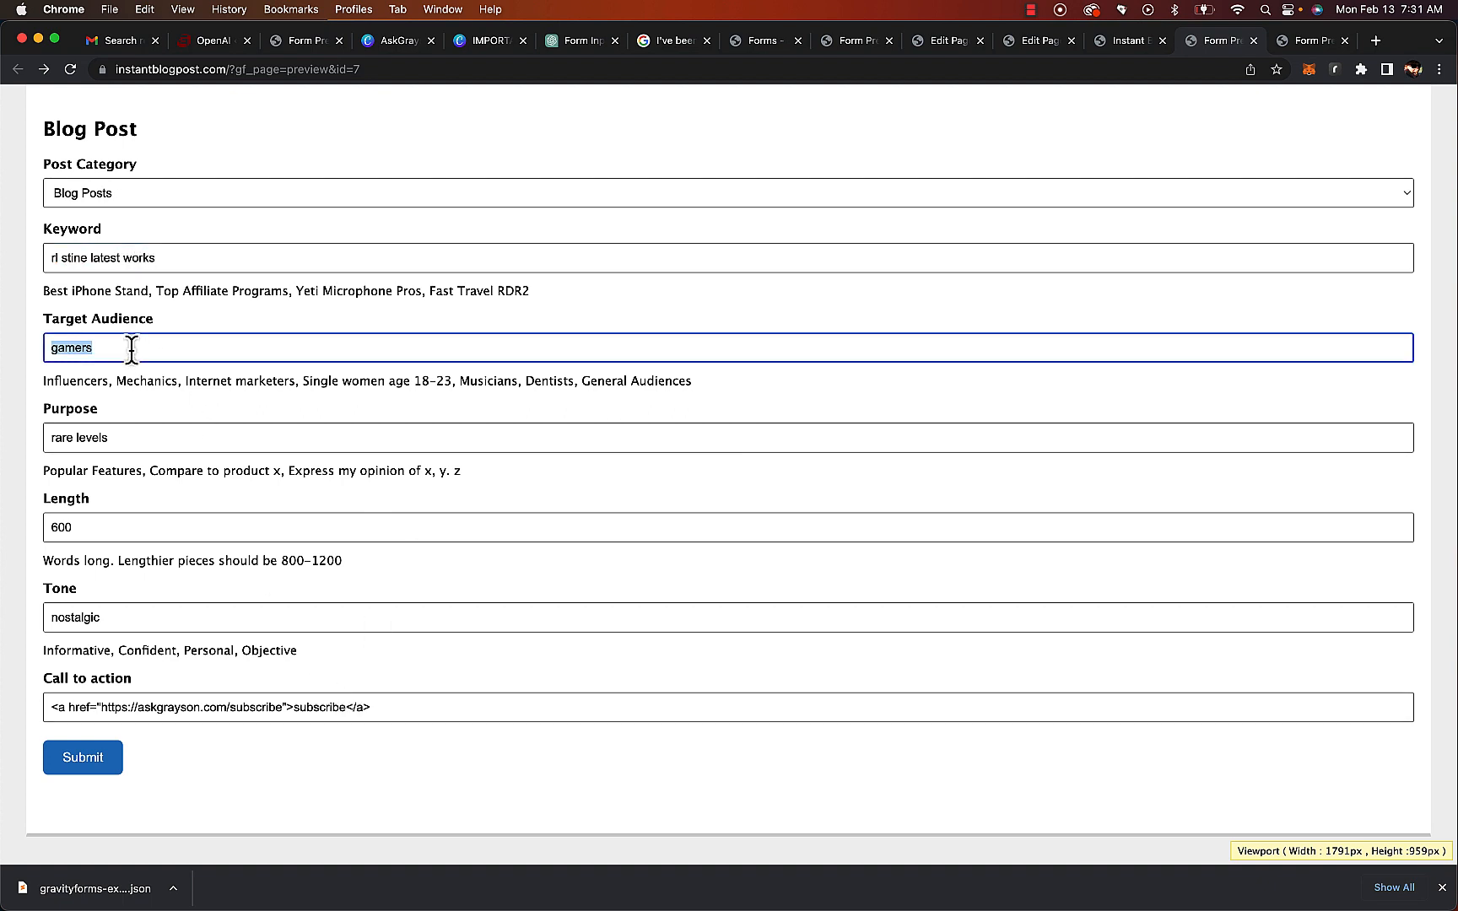
type("readers")
Set Purpose to rl stines latest book review and submit the form
triple_click(112, 436)
type("r")
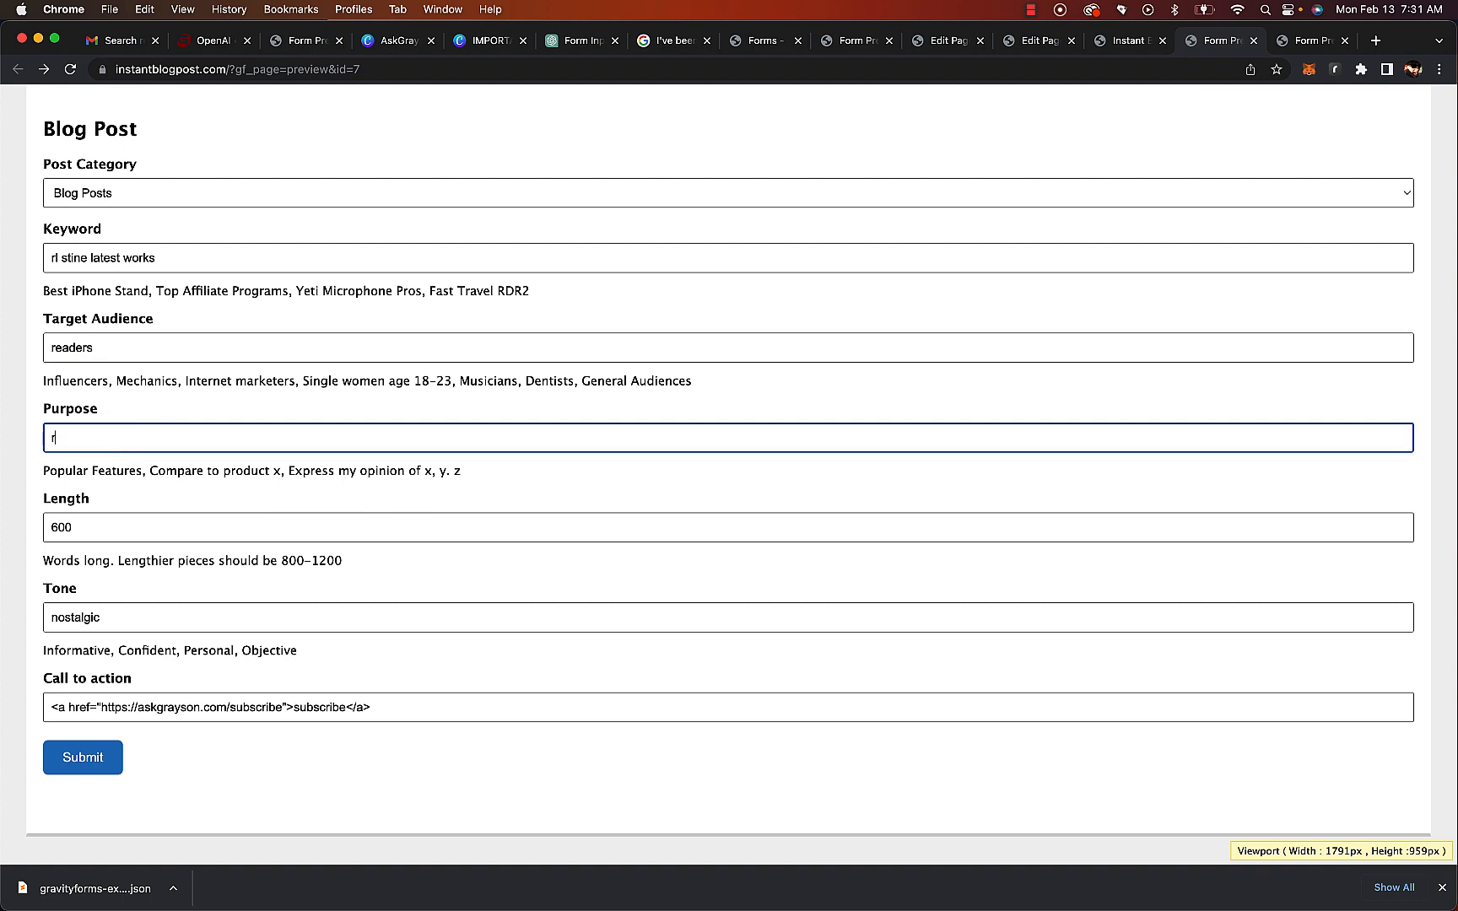
type("l stines latest b")
left_click(83, 762)
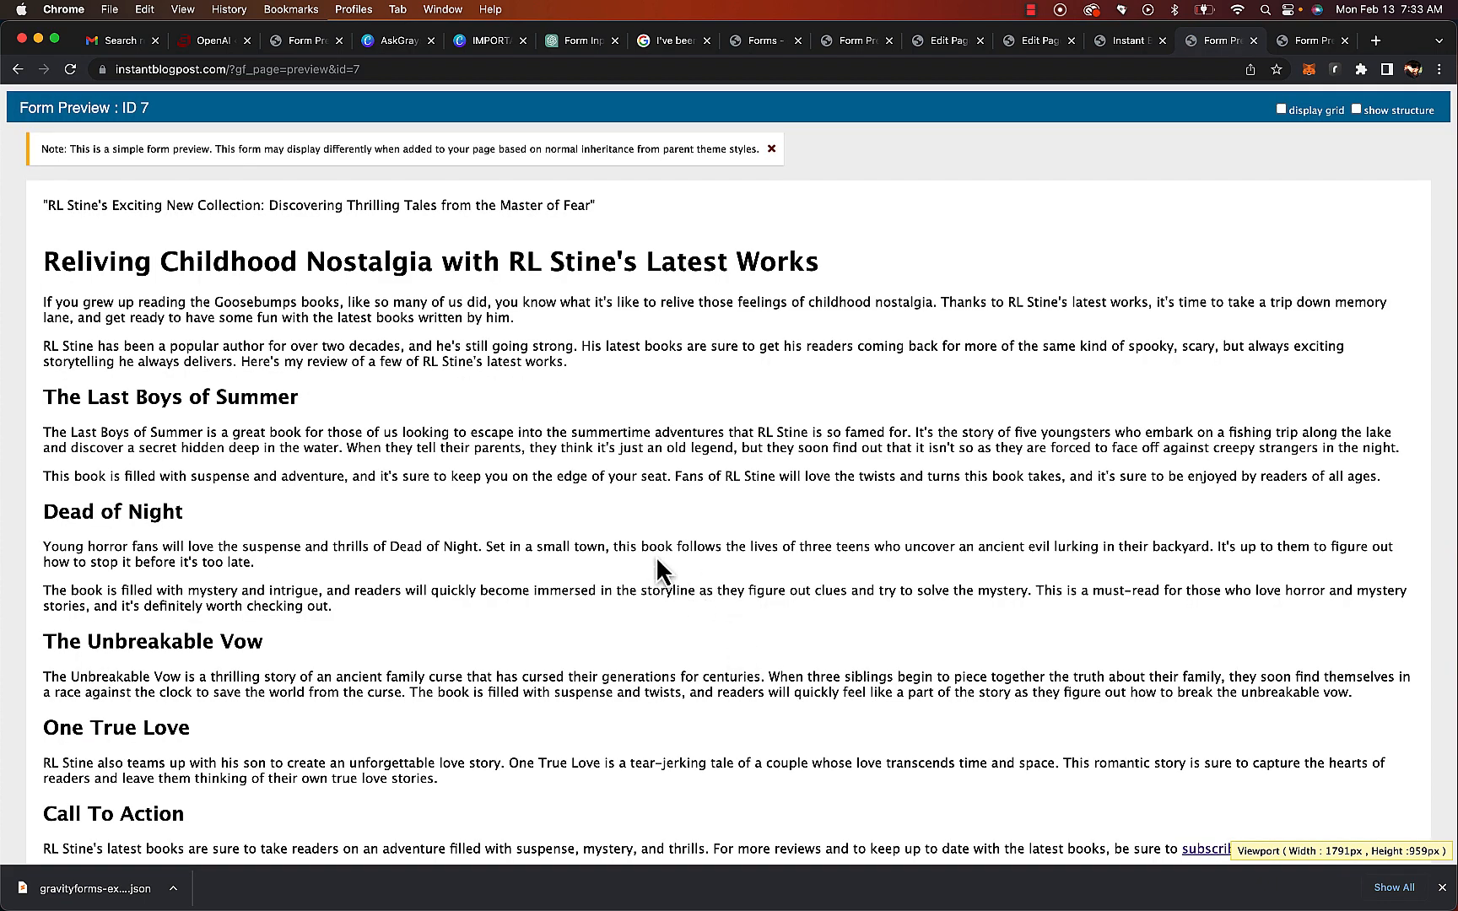
Read through the generated RL Stine article, then return to the form
scroll(656, 556, "down", 4)
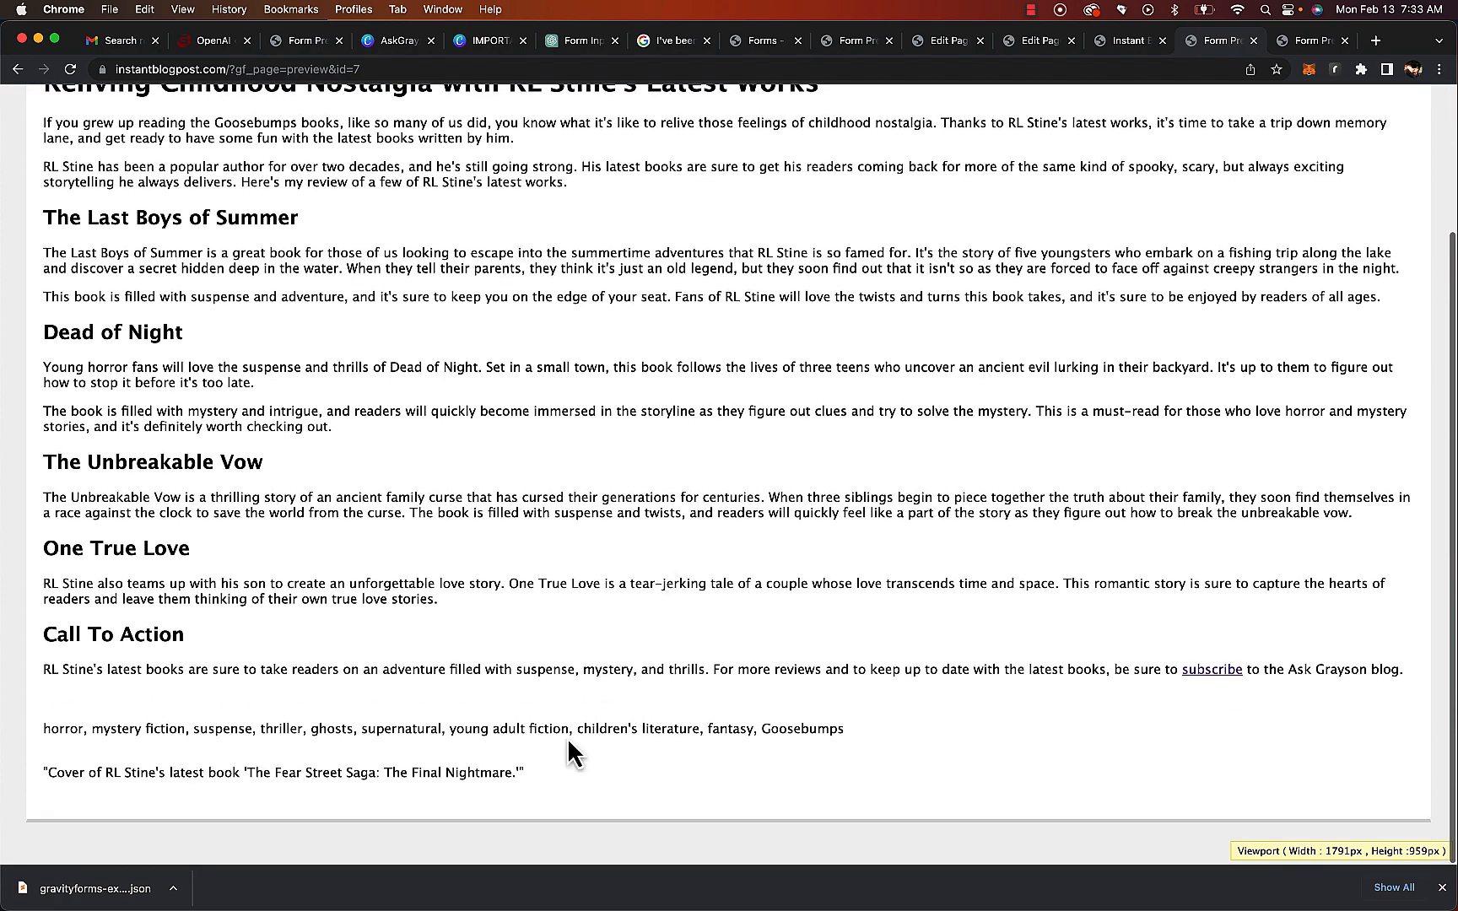
scroll(507, 793, "up", 4)
scroll(570, 653, "left", 5)
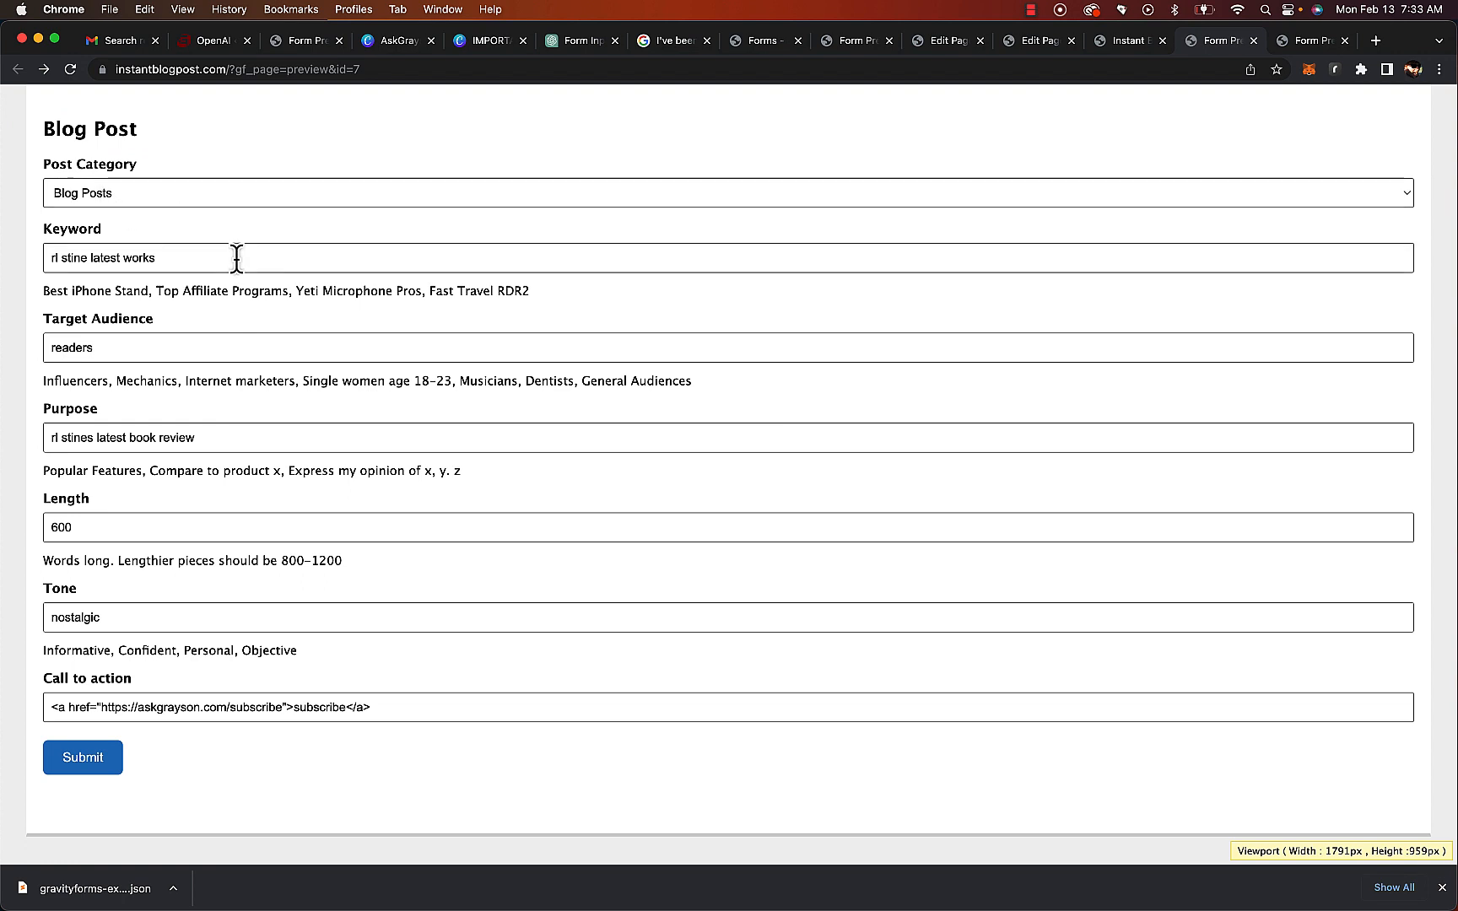
Set Keyword to most popular pokemon and Purpose to explain most popular and why
left_click(196, 257)
triple_click(197, 258)
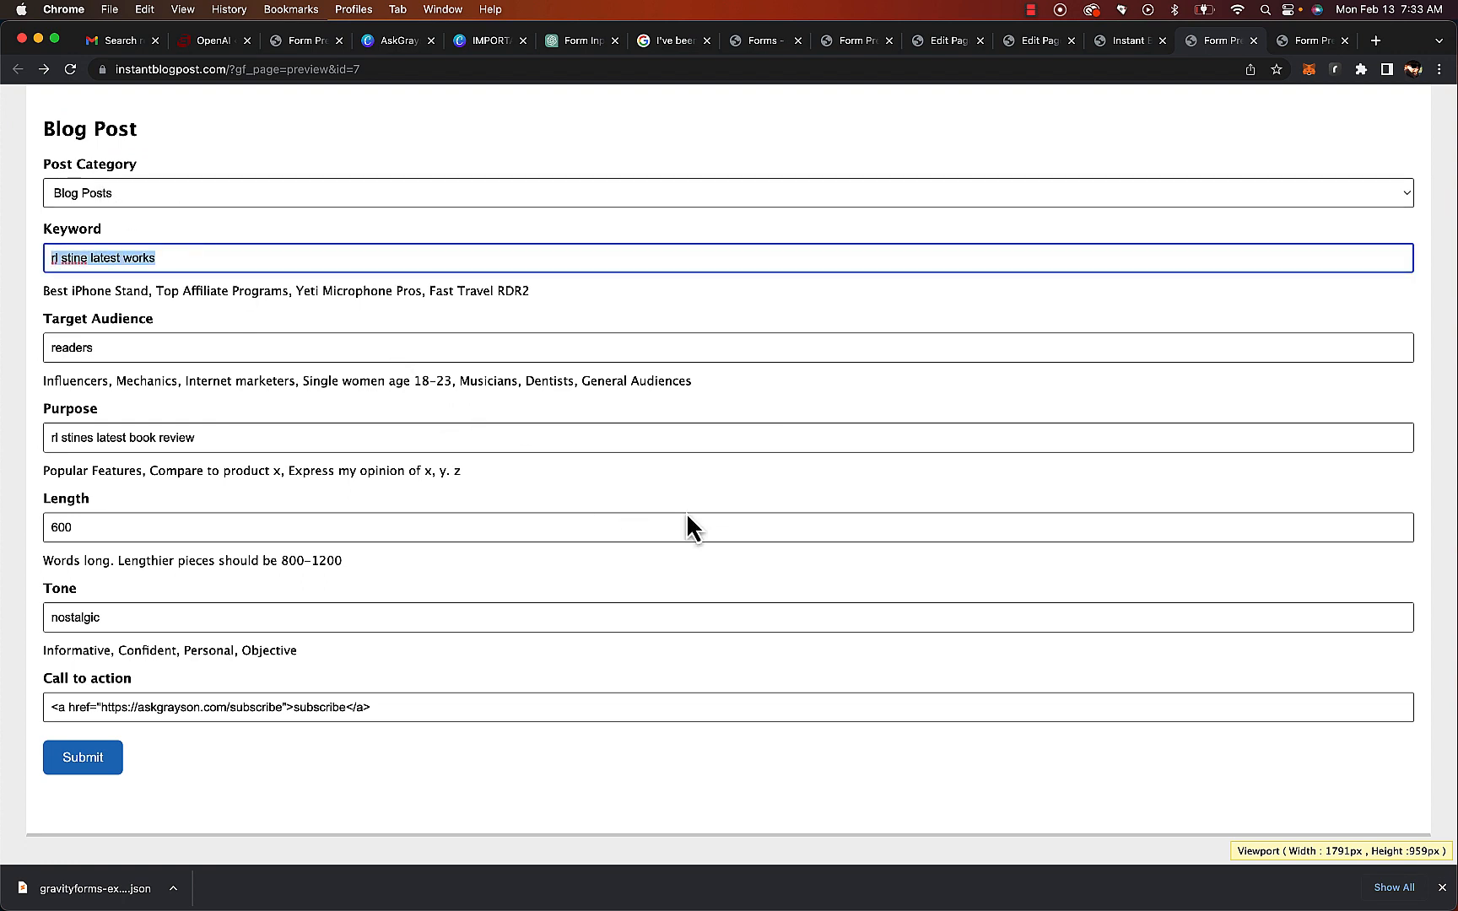
type("most popular pokemon")
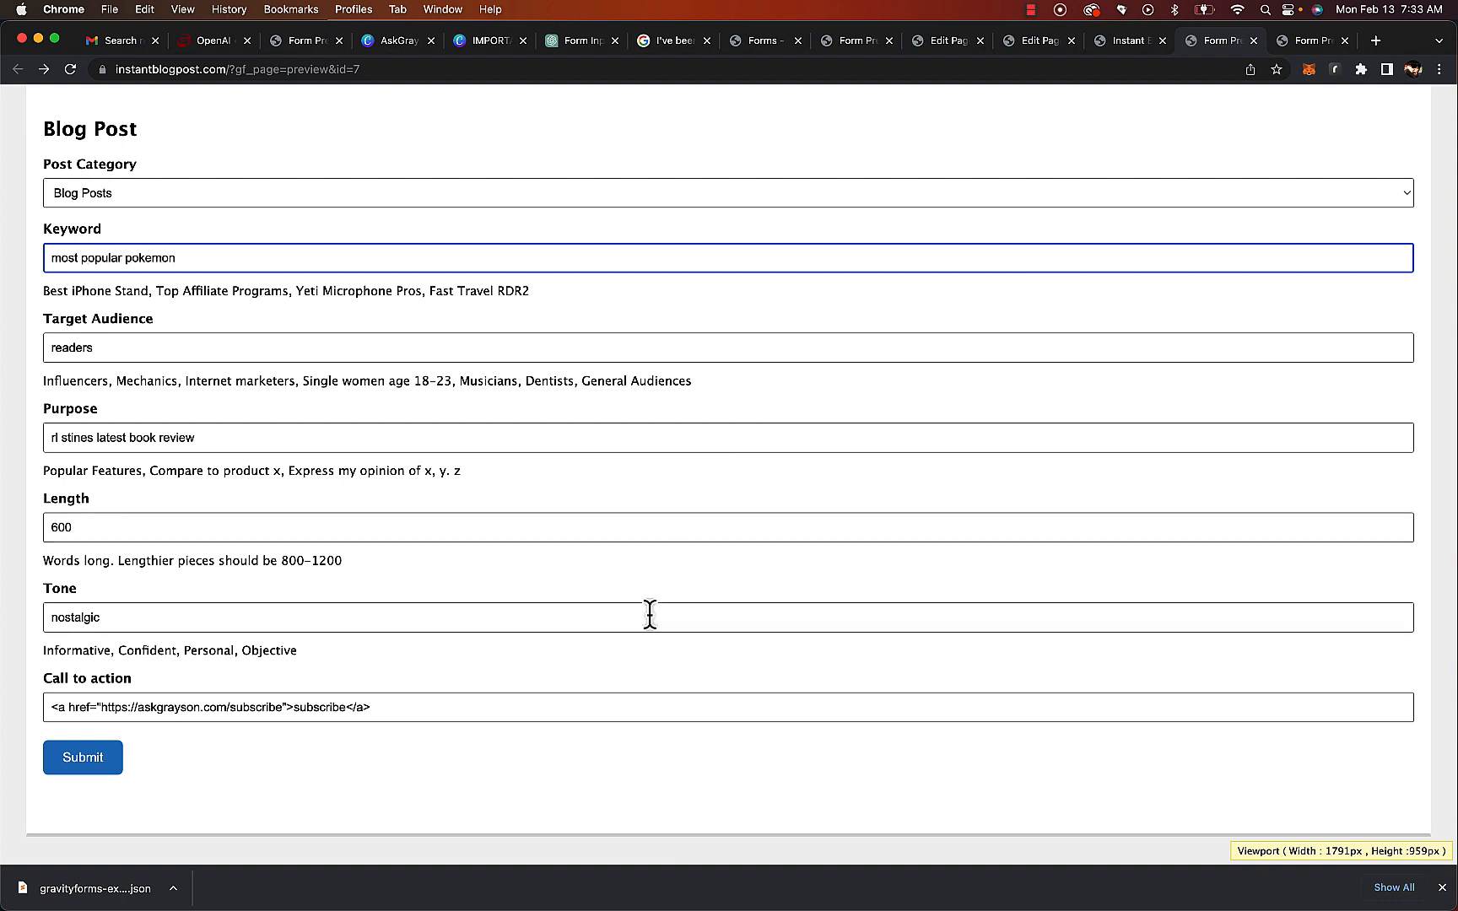
triple_click(212, 437)
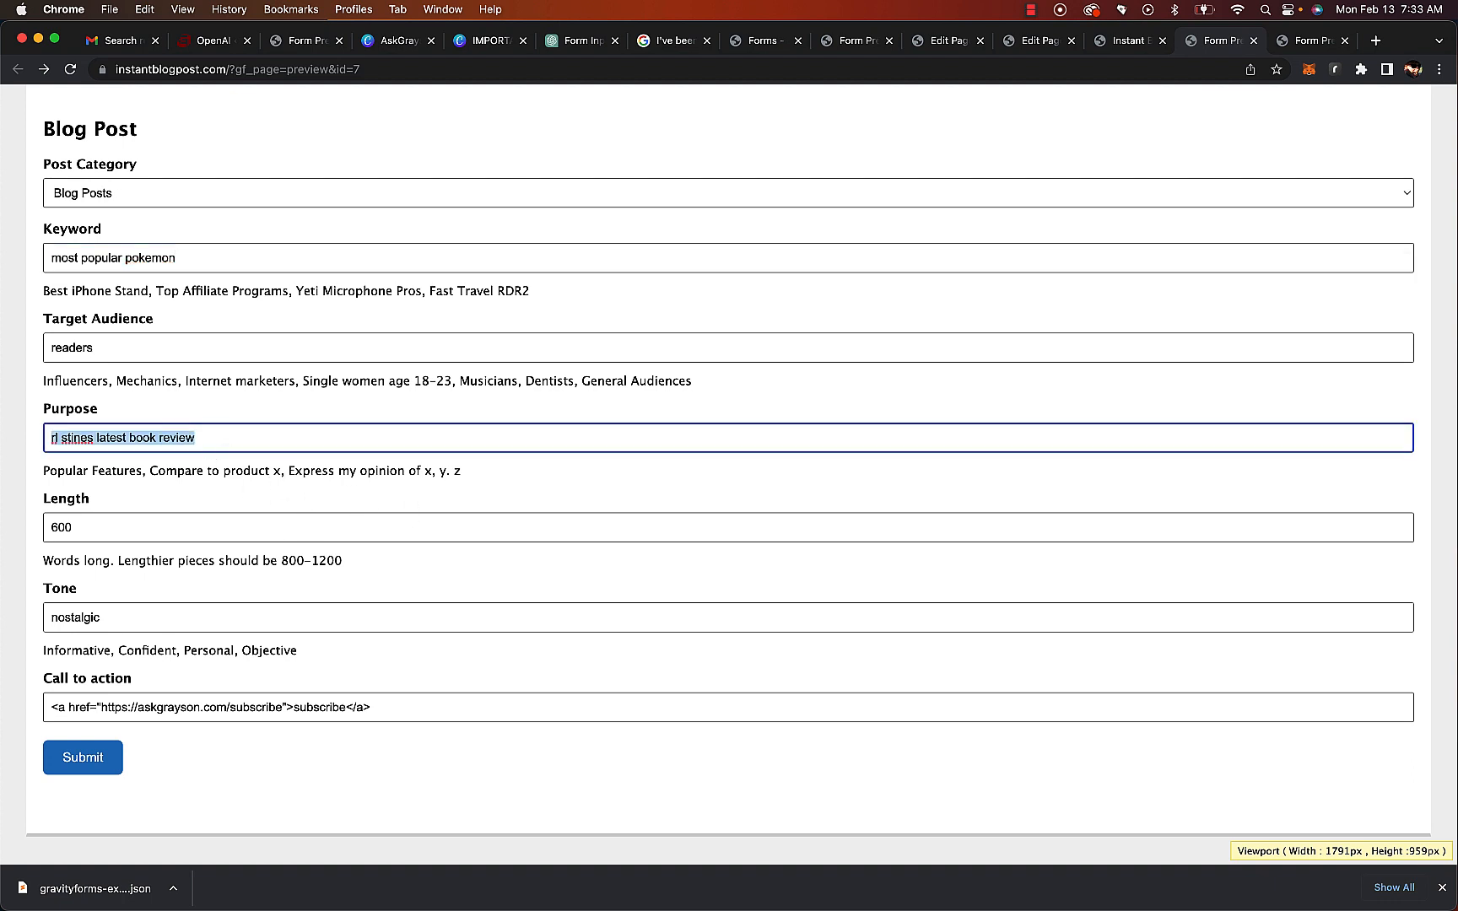
type("explain most popular and why")
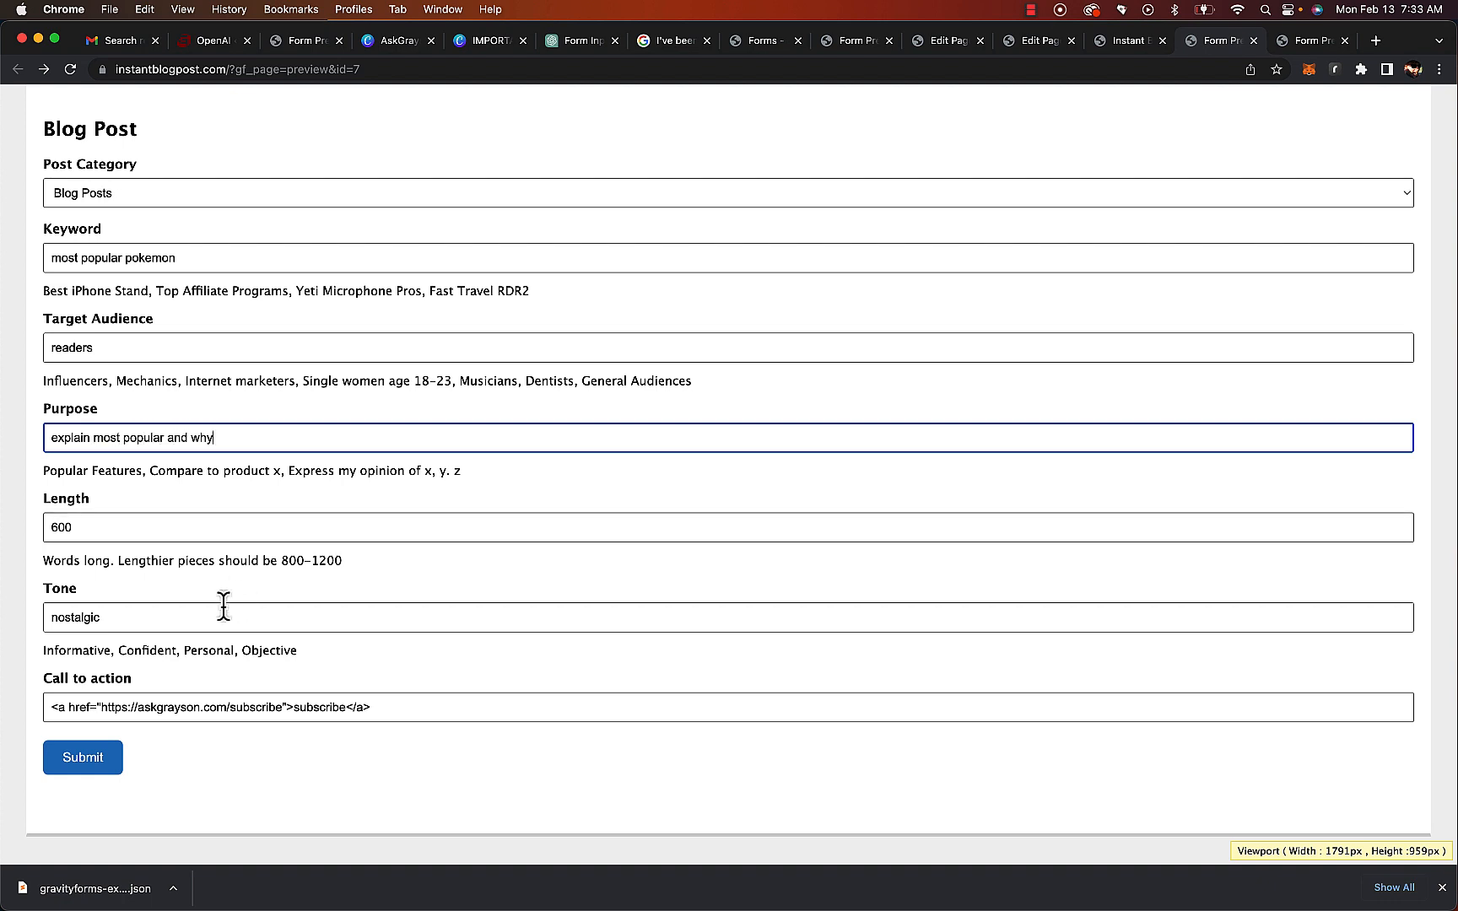
Replace the Tone value and submit the form
triple_click(151, 618)
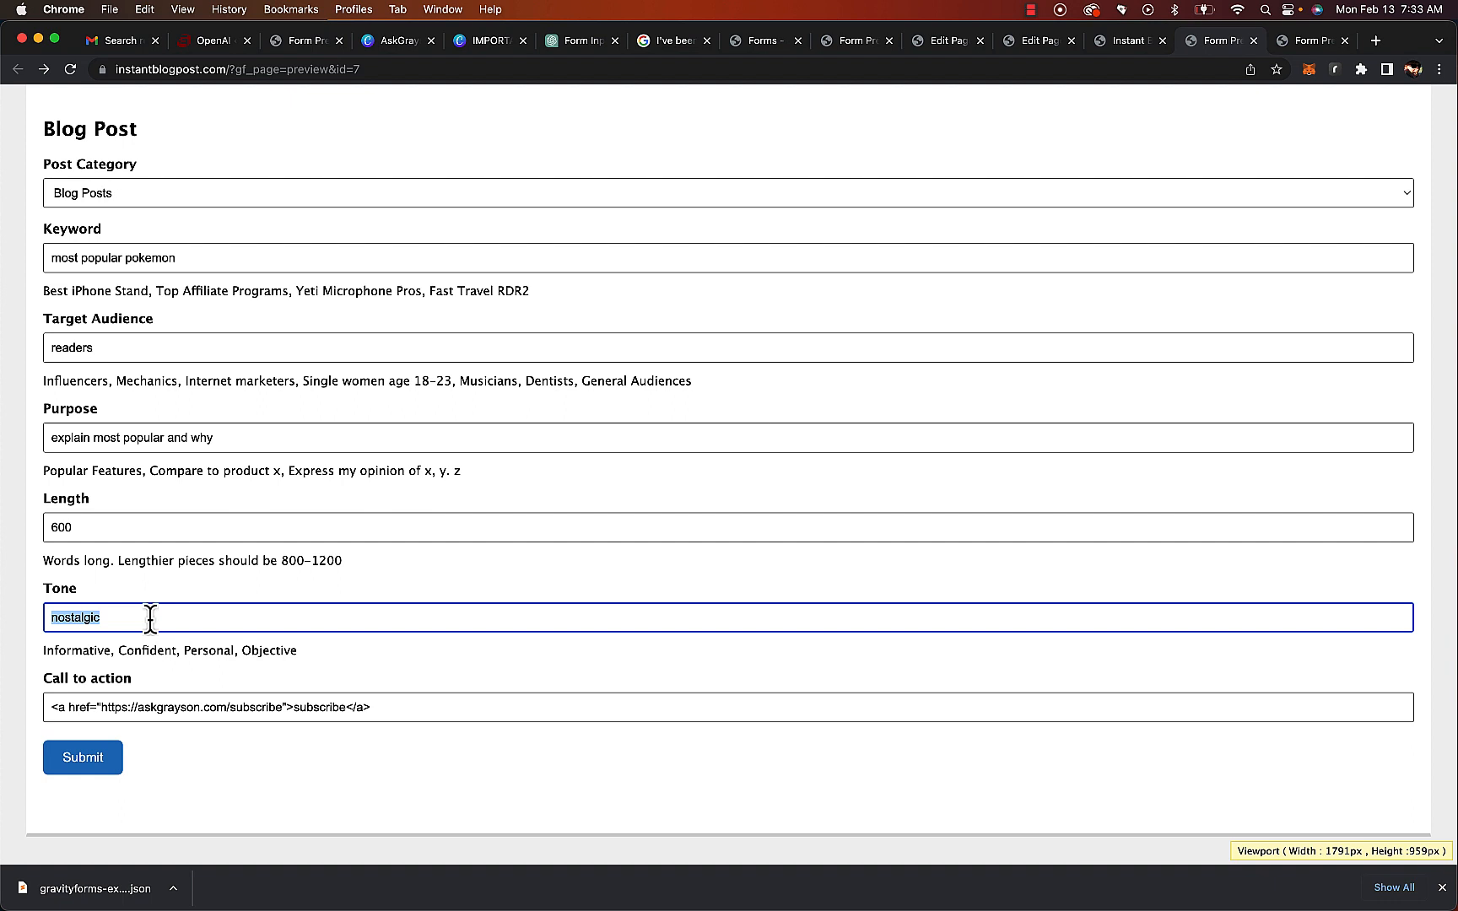
type("silly")
left_click(89, 764)
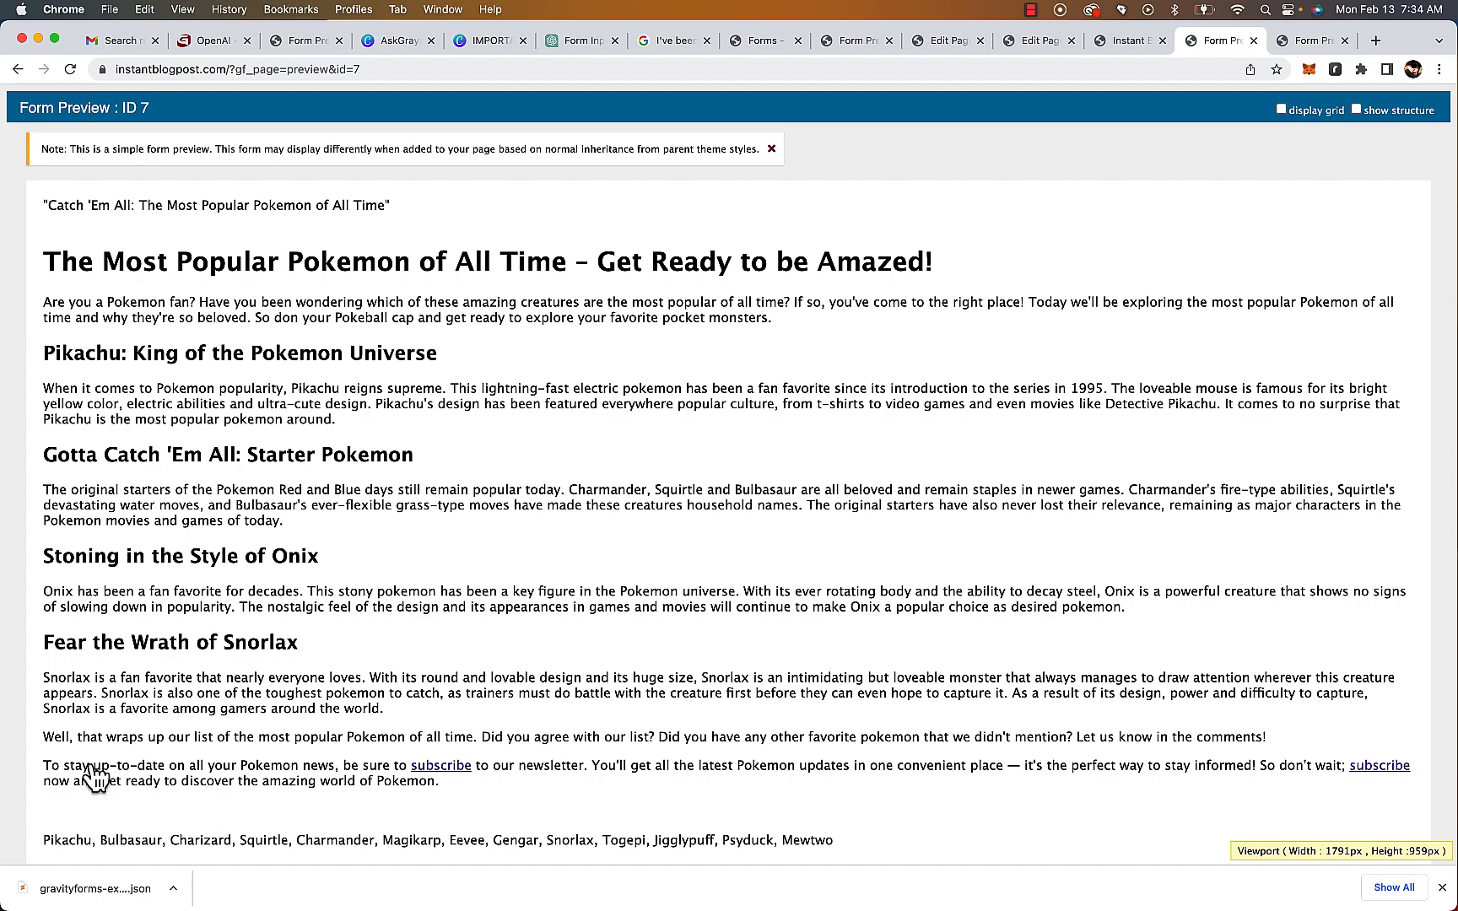
Open the draft post "RL Stine's Exciting New Collection" for editing from the posts list
scroll(484, 625, "down", 3)
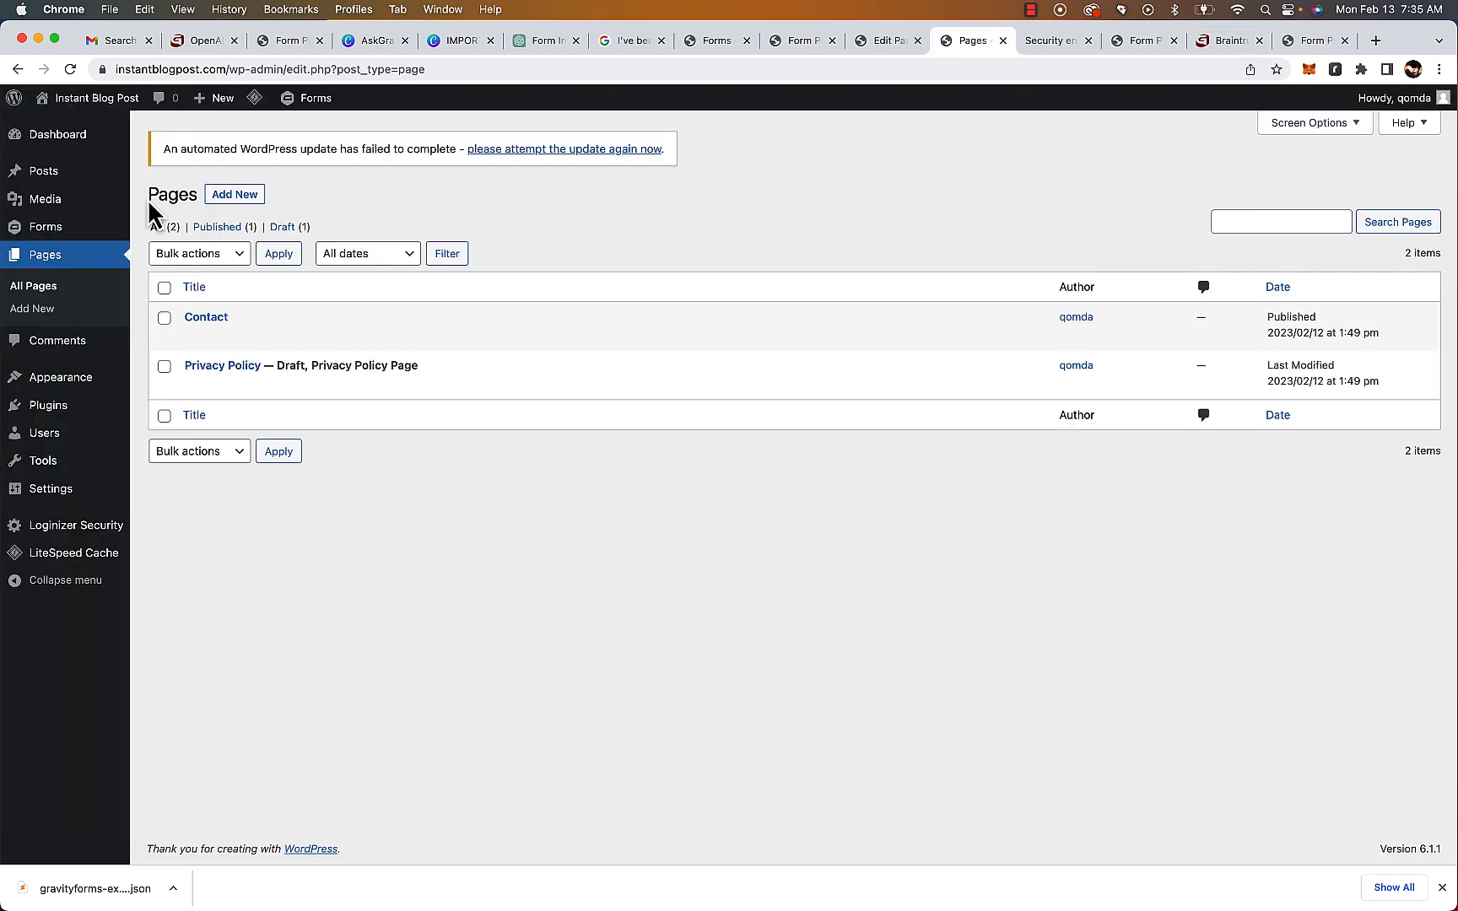
left_click(47, 175)
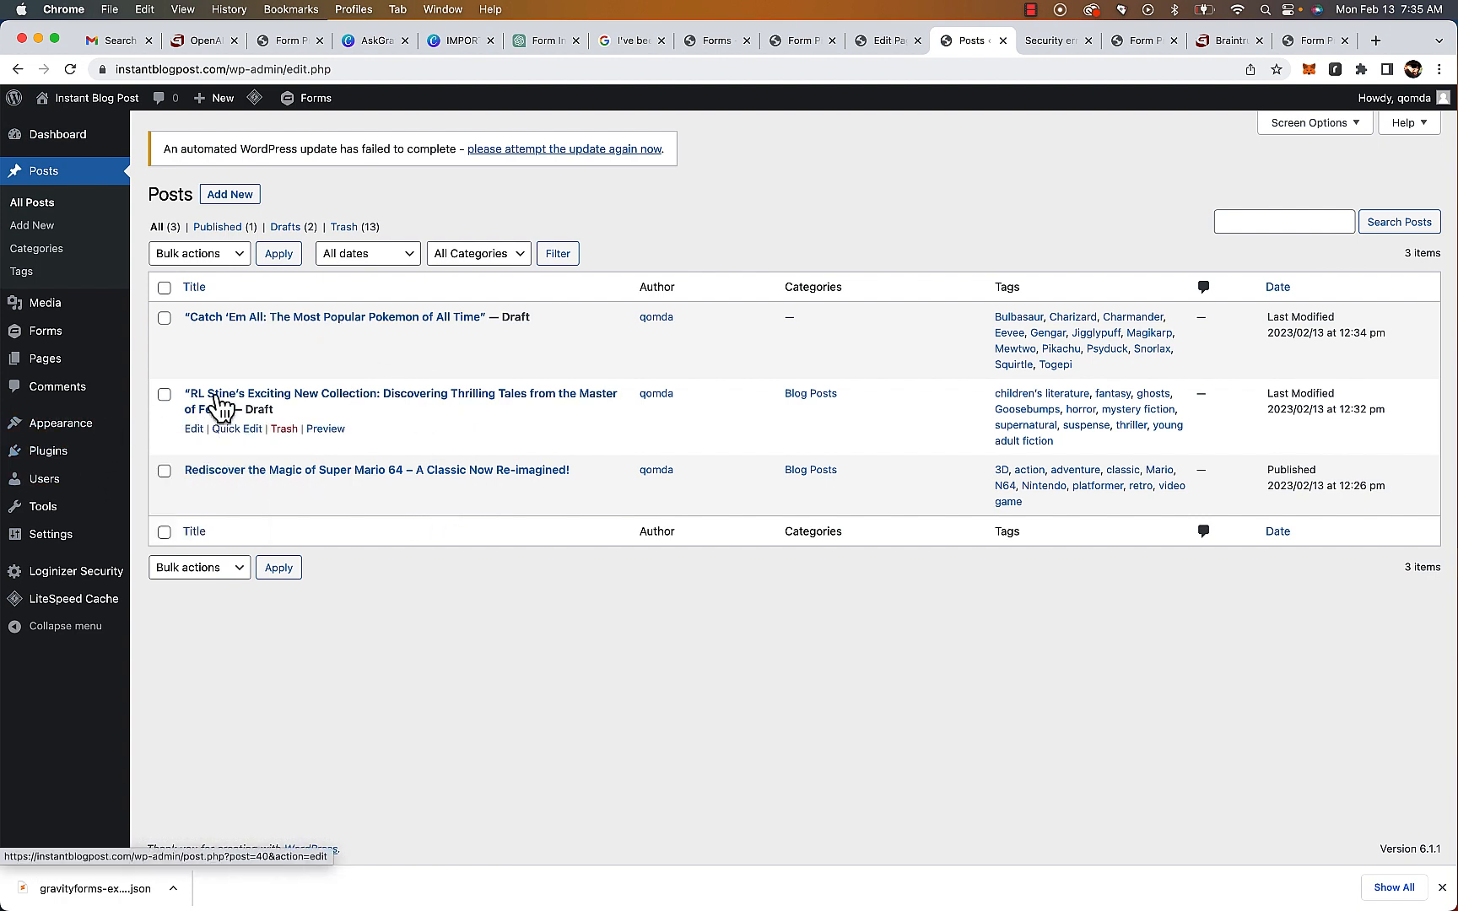
left_click(249, 397)
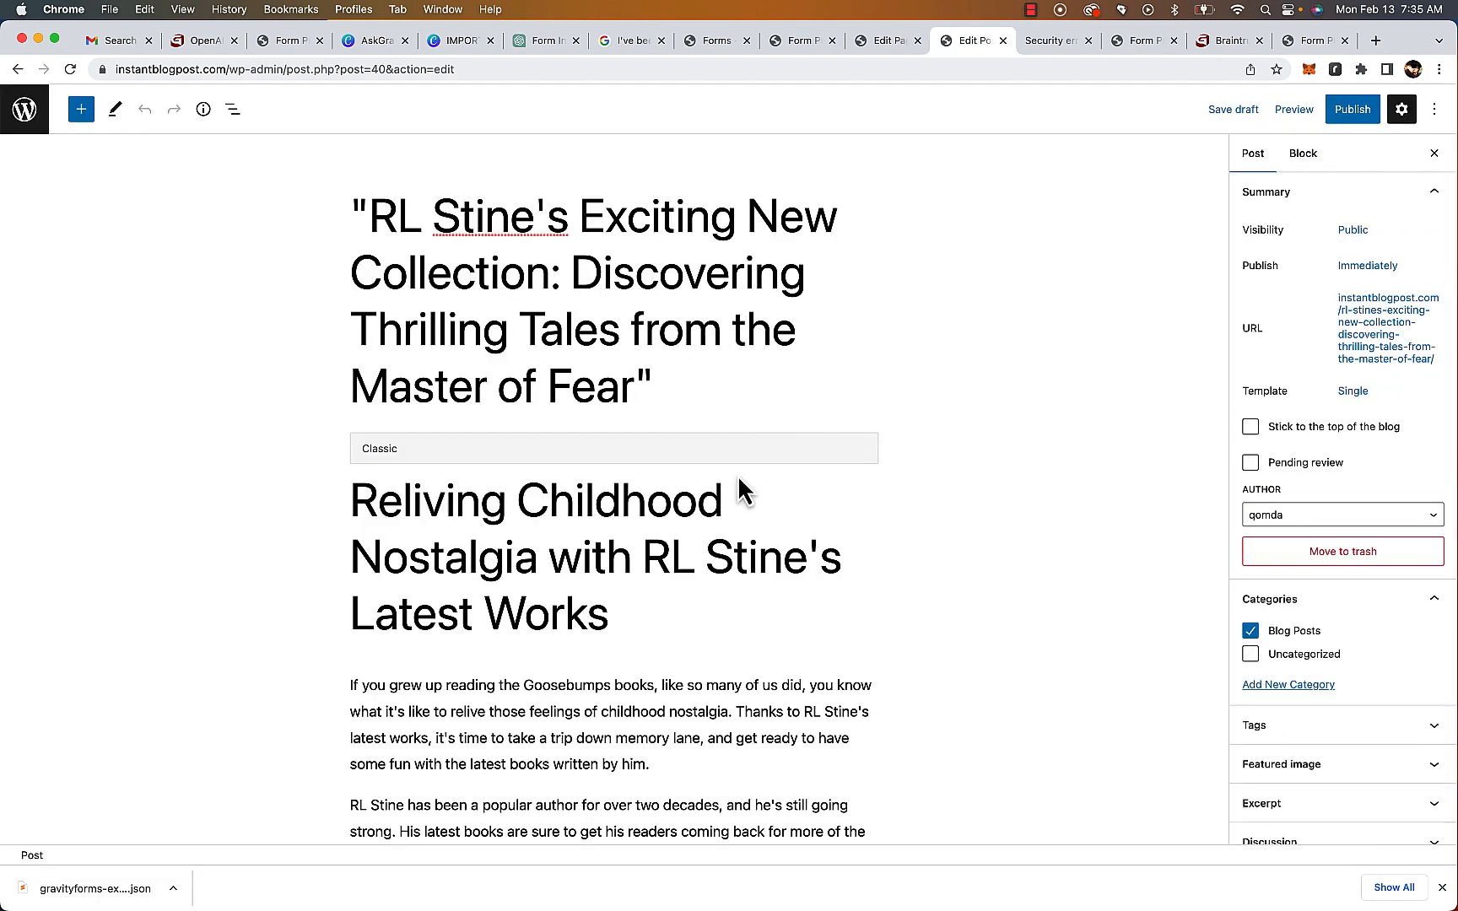
Remove the quotation marks around the RL Stine post title
key("BackSpace")
left_click(368, 213)
key("BackSpace")
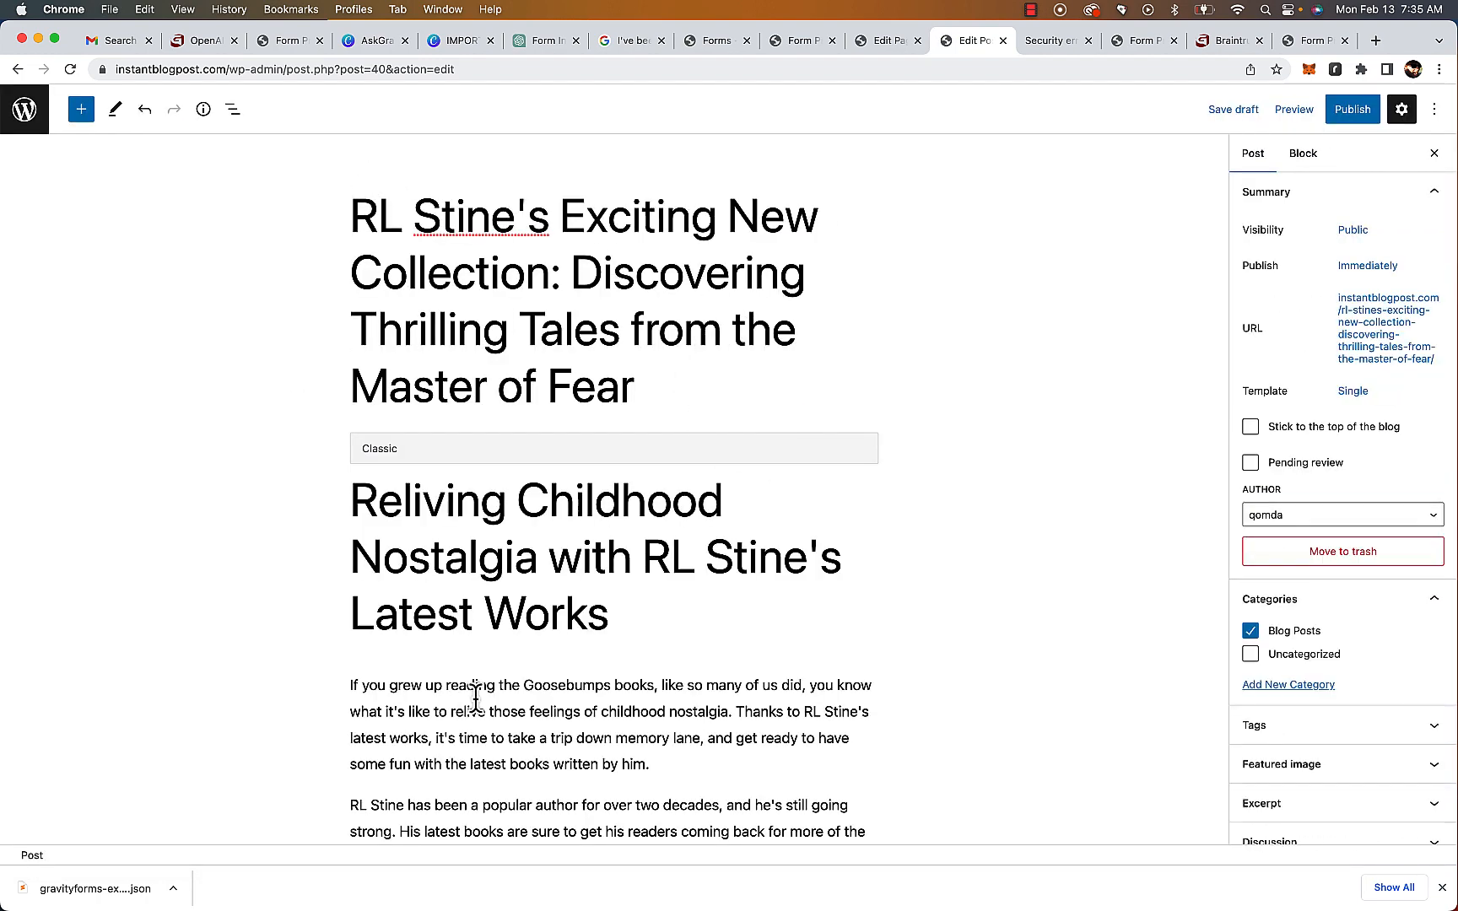
Delete the duplicate "Reliving Childhood Nostalgia with RL Stine's Latest Works" heading from the post body
left_click_drag(642, 639, 319, 520)
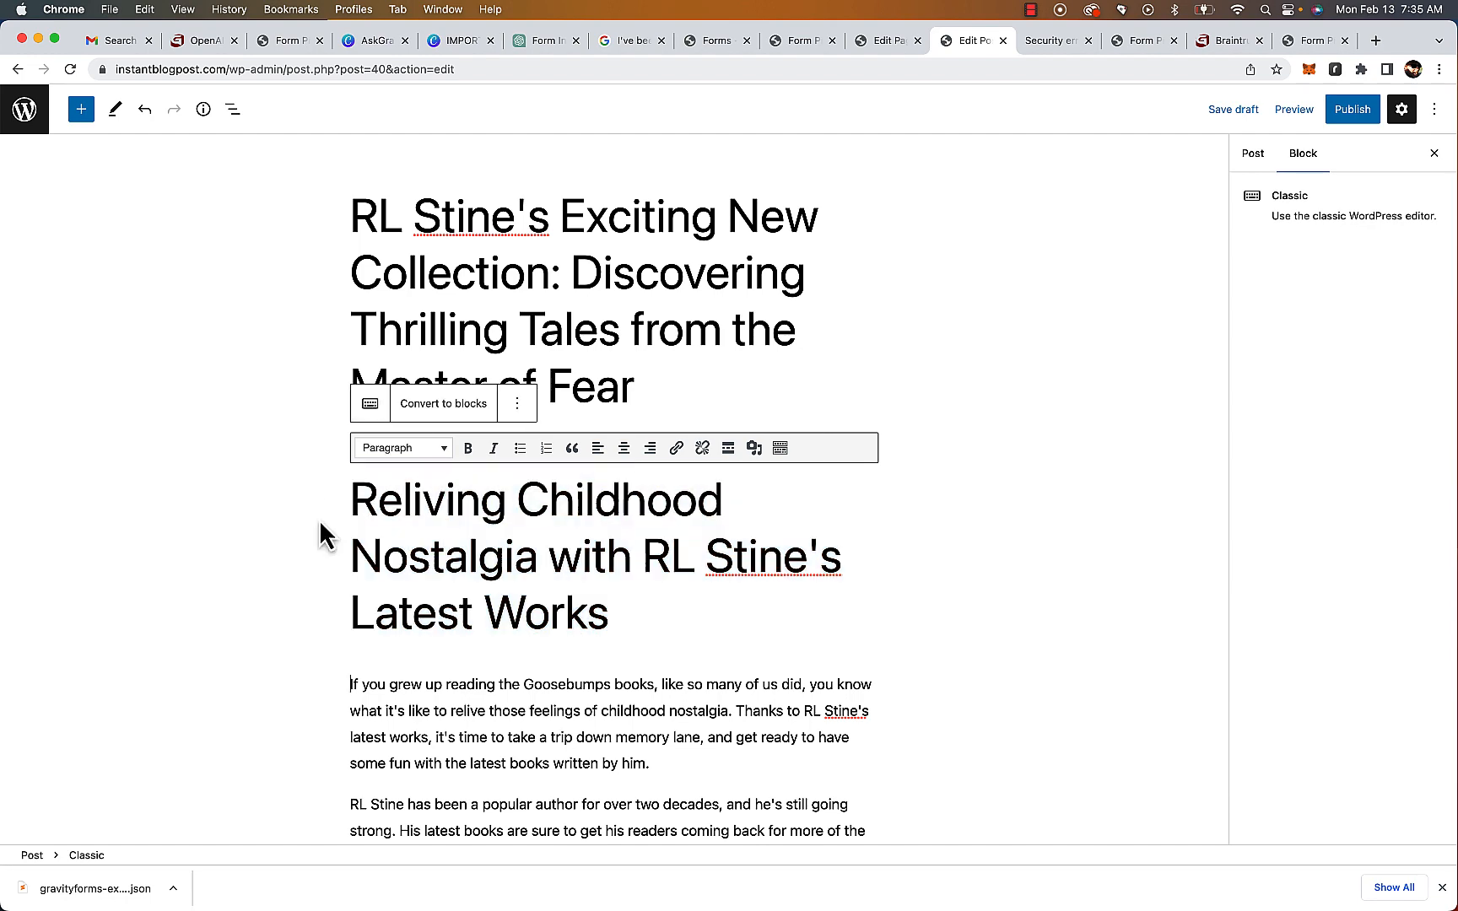
key("cmd+c")
left_click(528, 559)
key("super+a")
key("BackSpace")
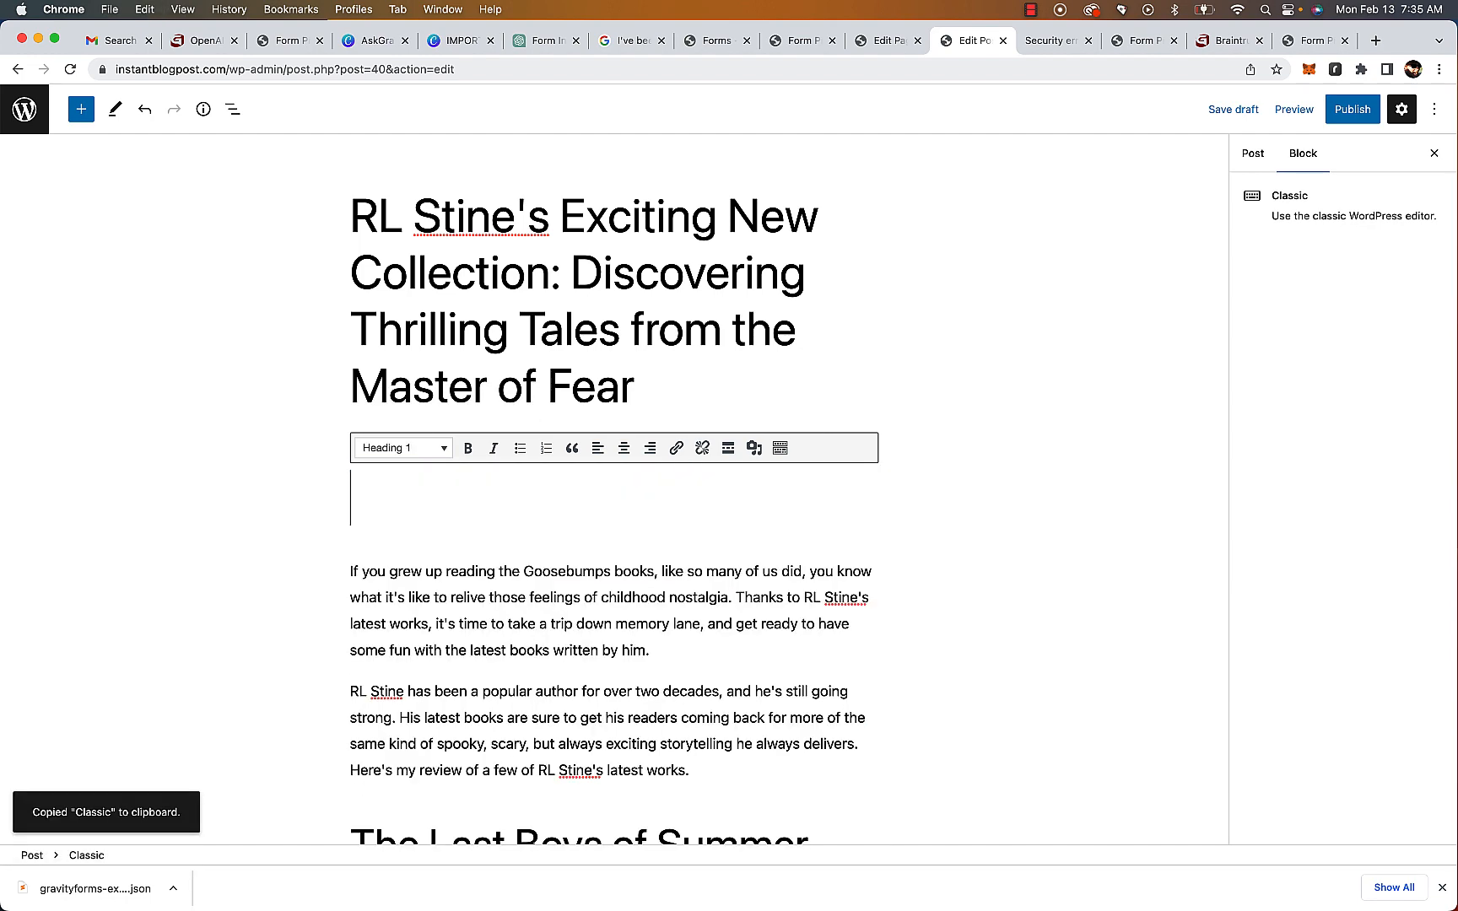
key("BackSpace")
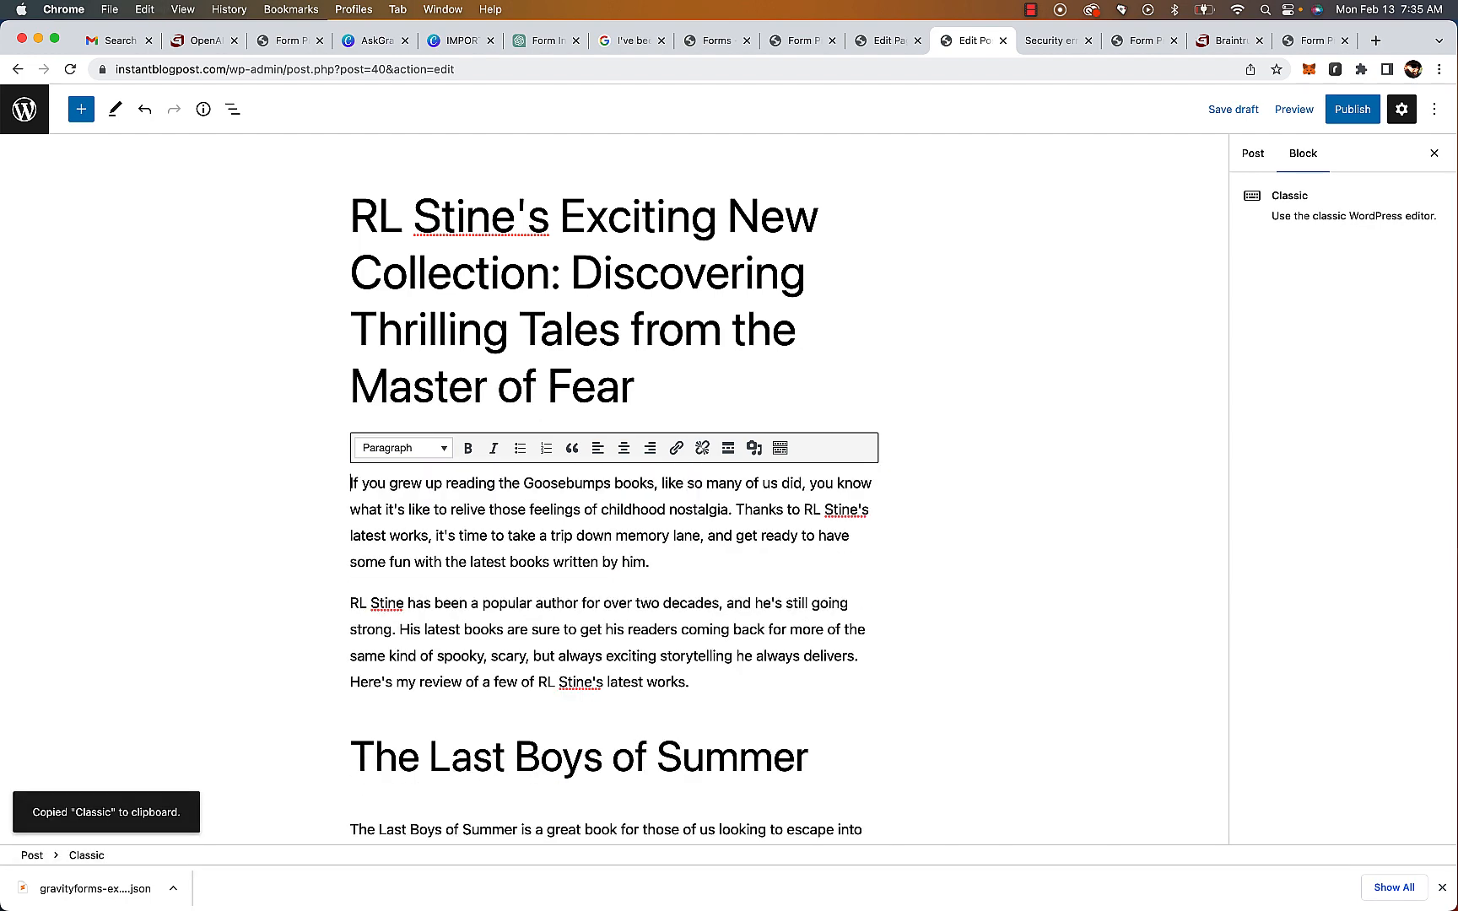
Scroll through the RL Stine article and publish the post
left_click(345, 605)
scroll(436, 700, "down", 10)
scroll(436, 699, "down", 5)
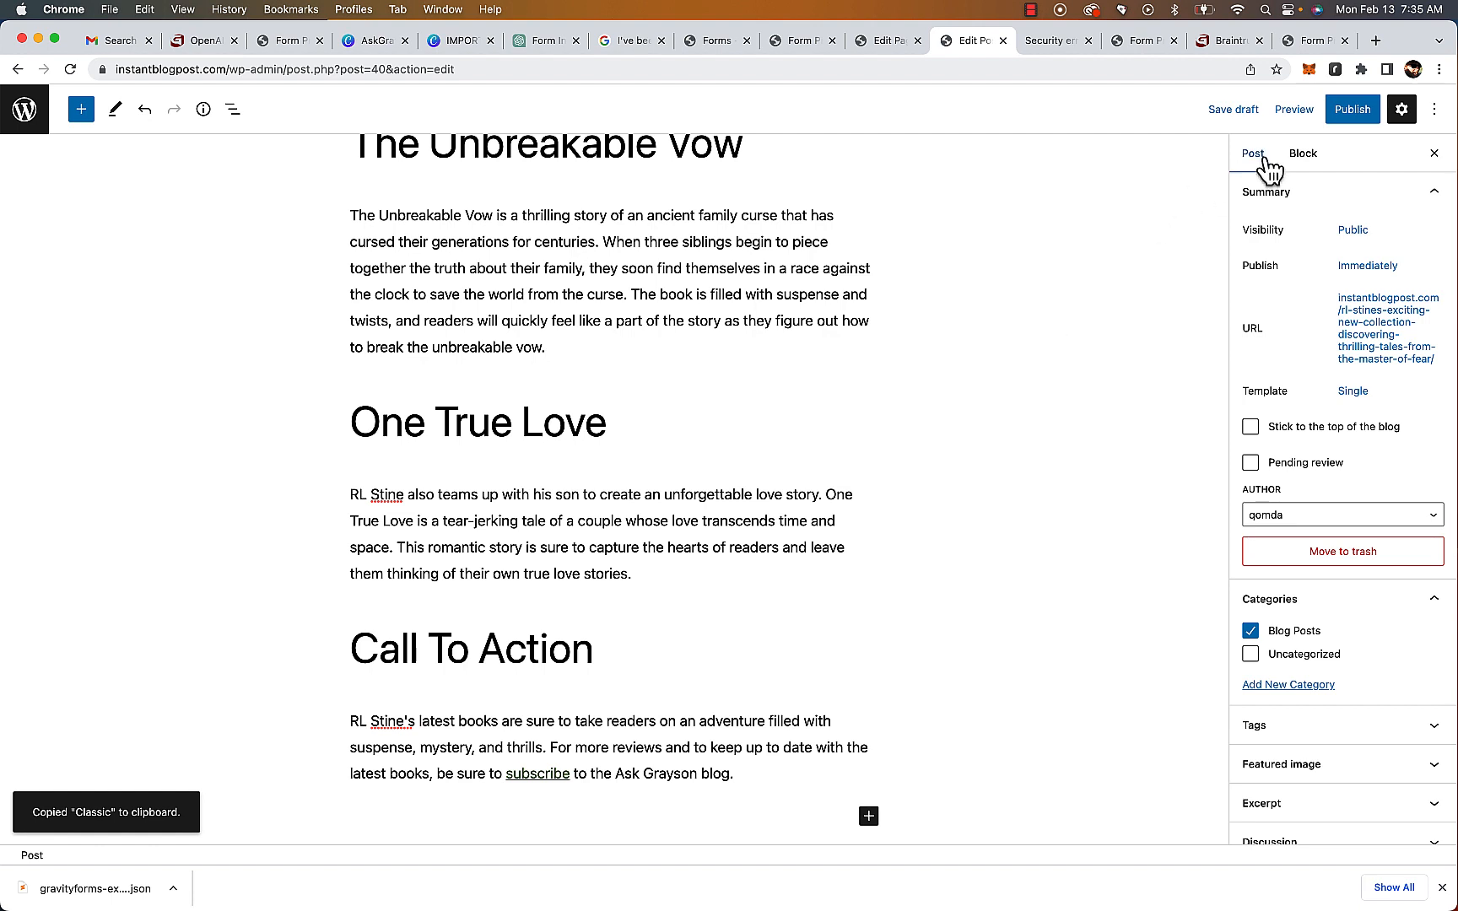
left_click(1357, 114)
left_click(1296, 117)
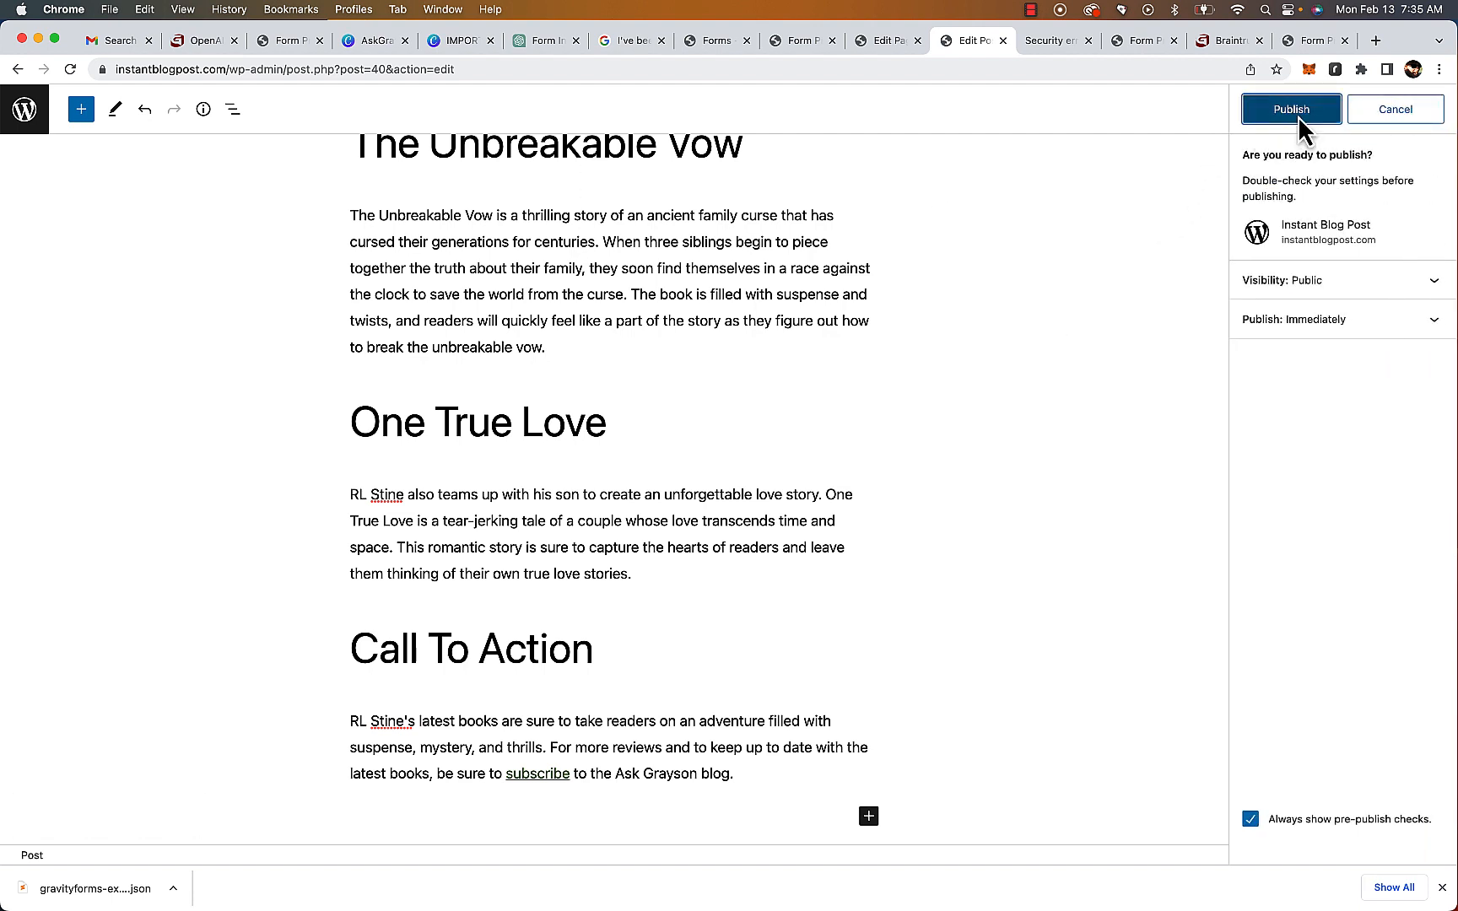
Return to the posts list and open the "Catch 'Em All" Pokemon draft for editing
left_click(25, 118)
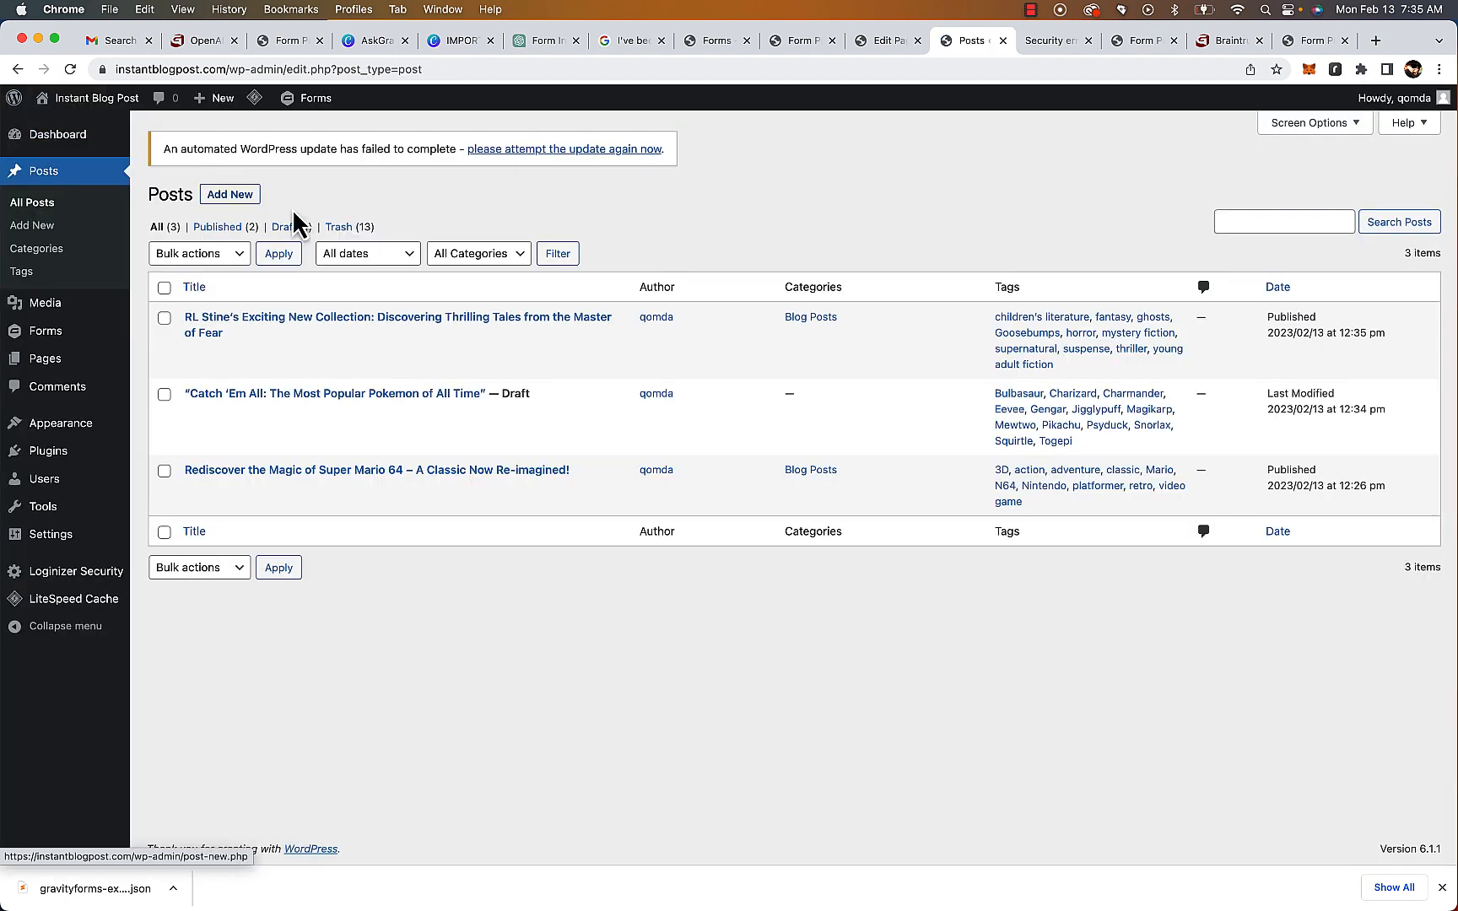
left_click(194, 414)
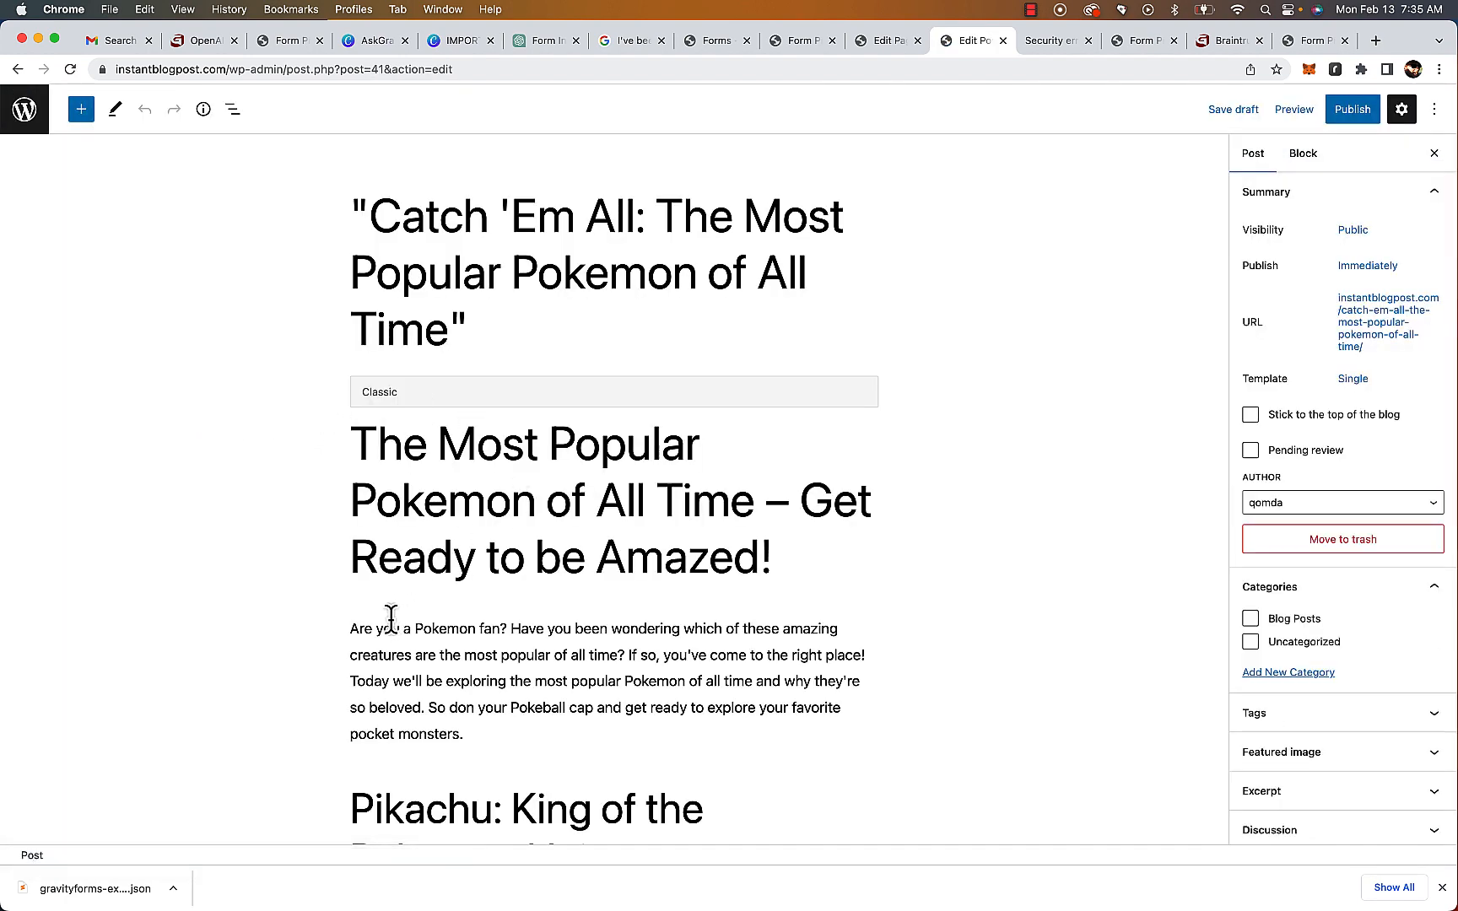
Delete the duplicate "The Most Popular Pokemon of All Time – Get Ready to be Amazed!" heading from the post body
left_click(350, 628)
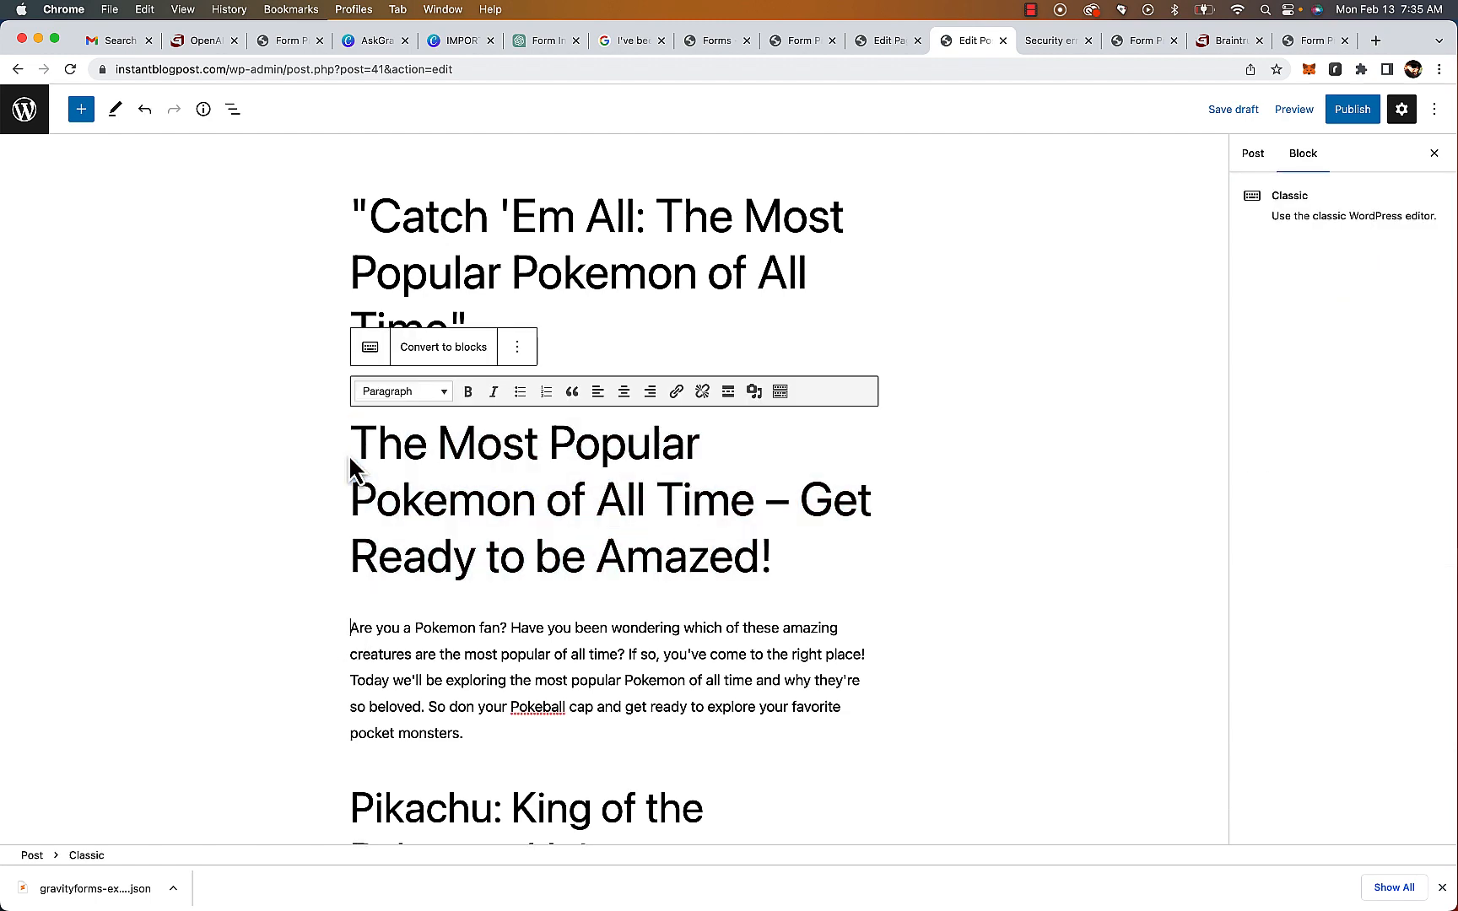
key("BackSpace")
key("super+z")
left_click_drag(869, 577, 350, 460)
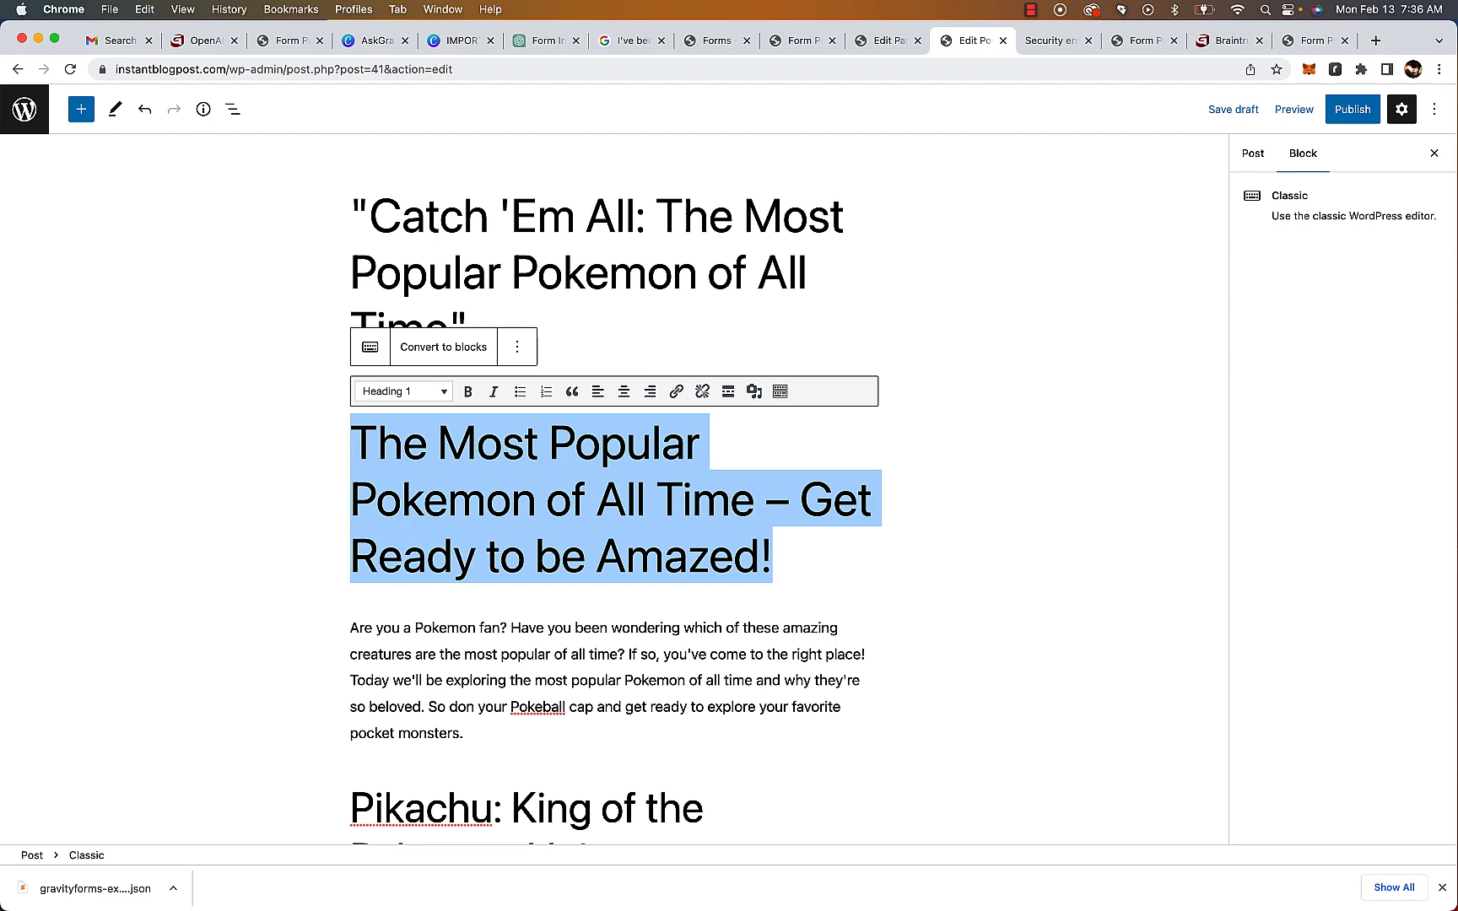
key("BackSpace")
key("BackSpace")
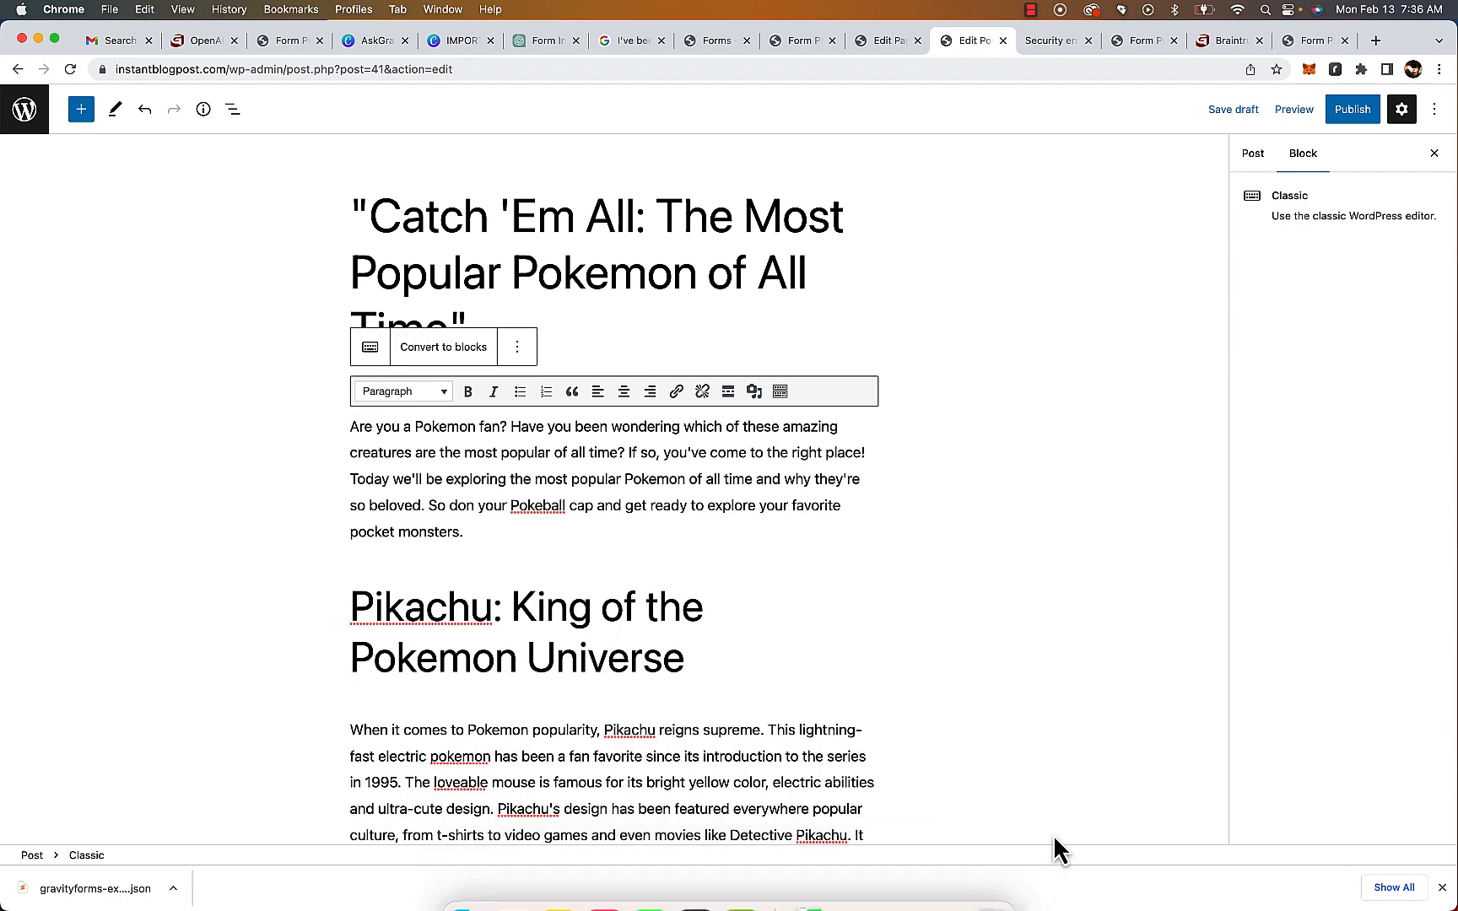
Remove the quotation marks around the Pokemon post title
left_click(467, 314)
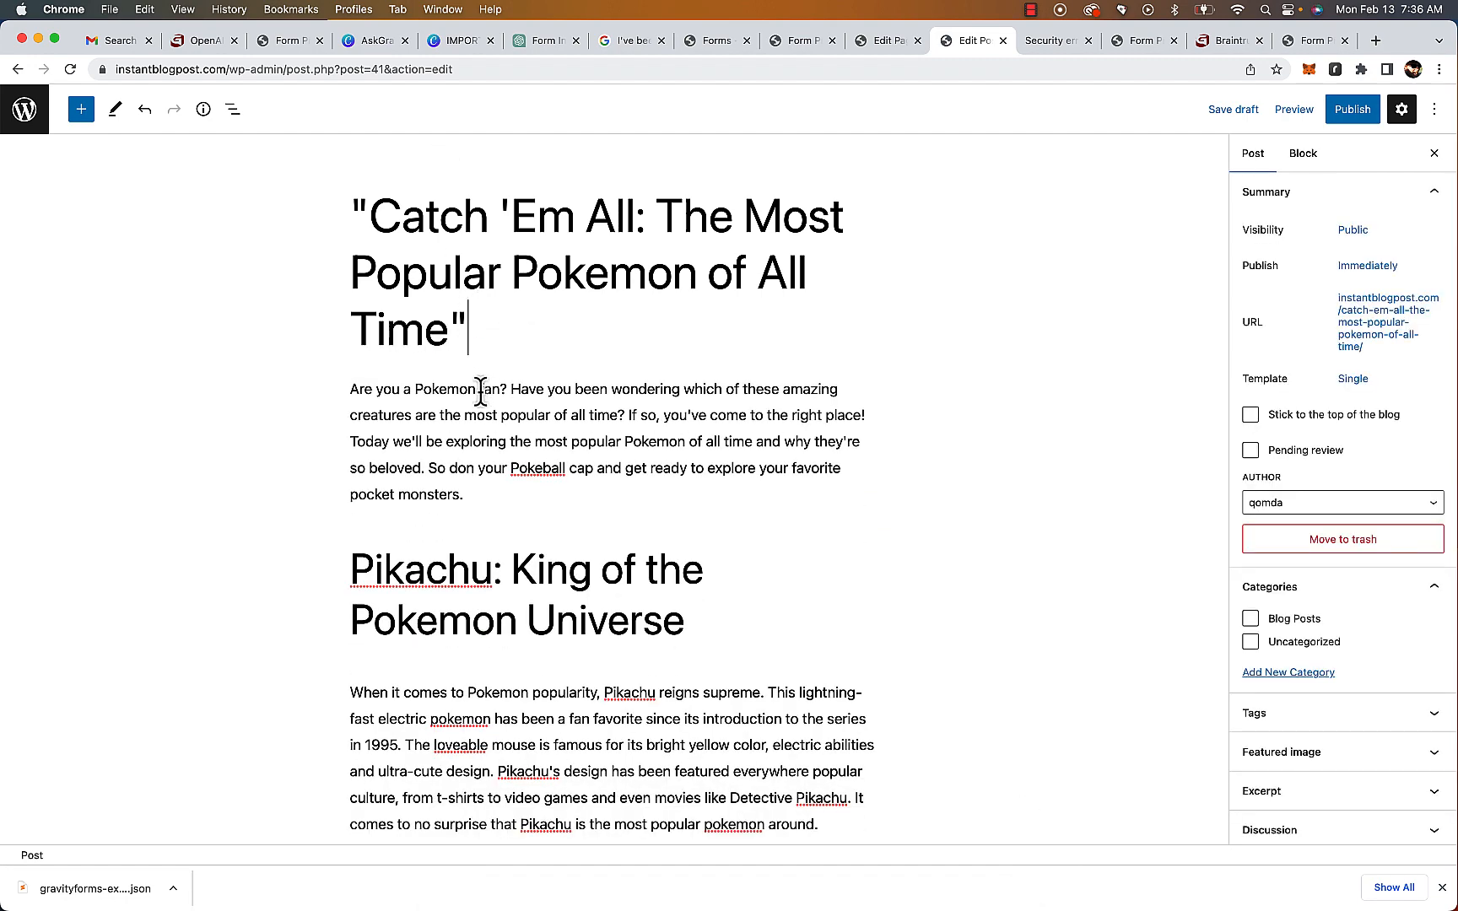
key("BackSpace")
left_click(366, 216)
key("BackSpace")
scroll(627, 517, "down", 5)
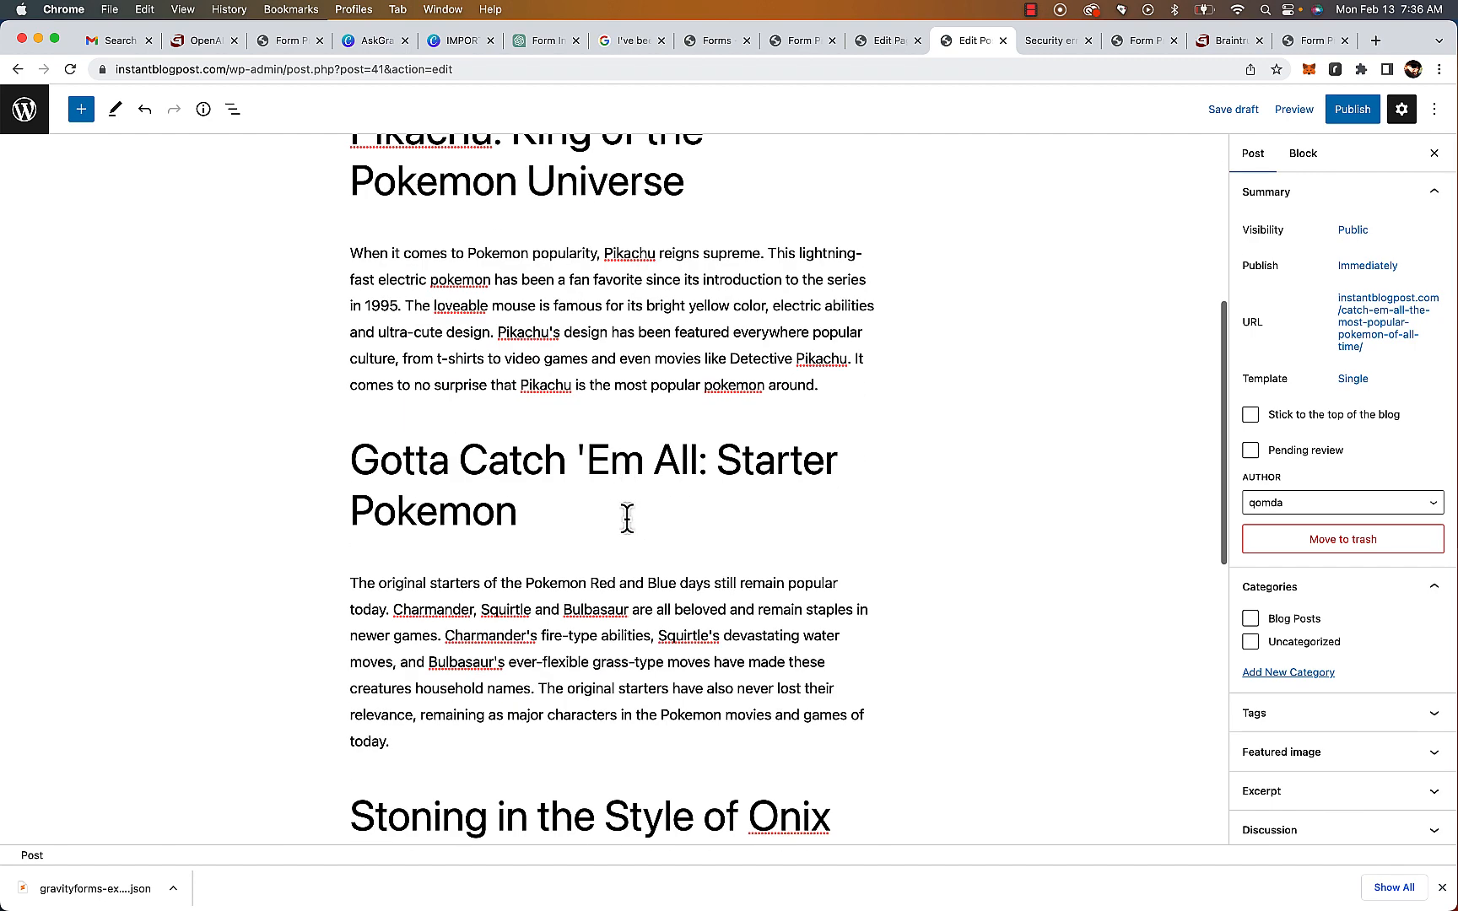
Split the Pikachu paragraph after "ultra-cute design." and the starter Pokemon paragraph after "household names."
left_click(494, 331)
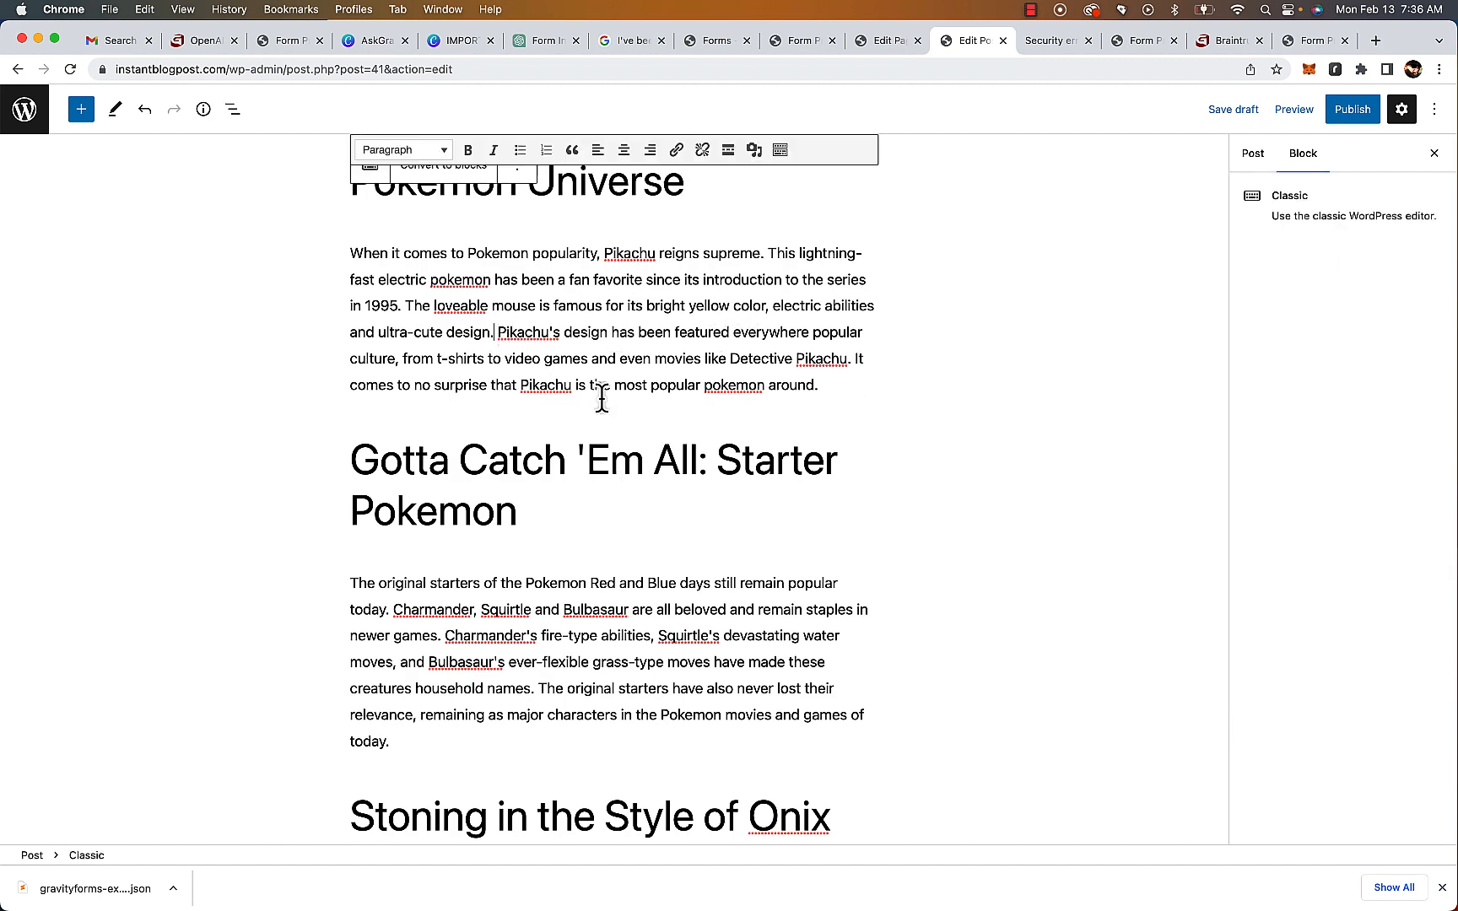
key("Return")
scroll(684, 454, "down", 3)
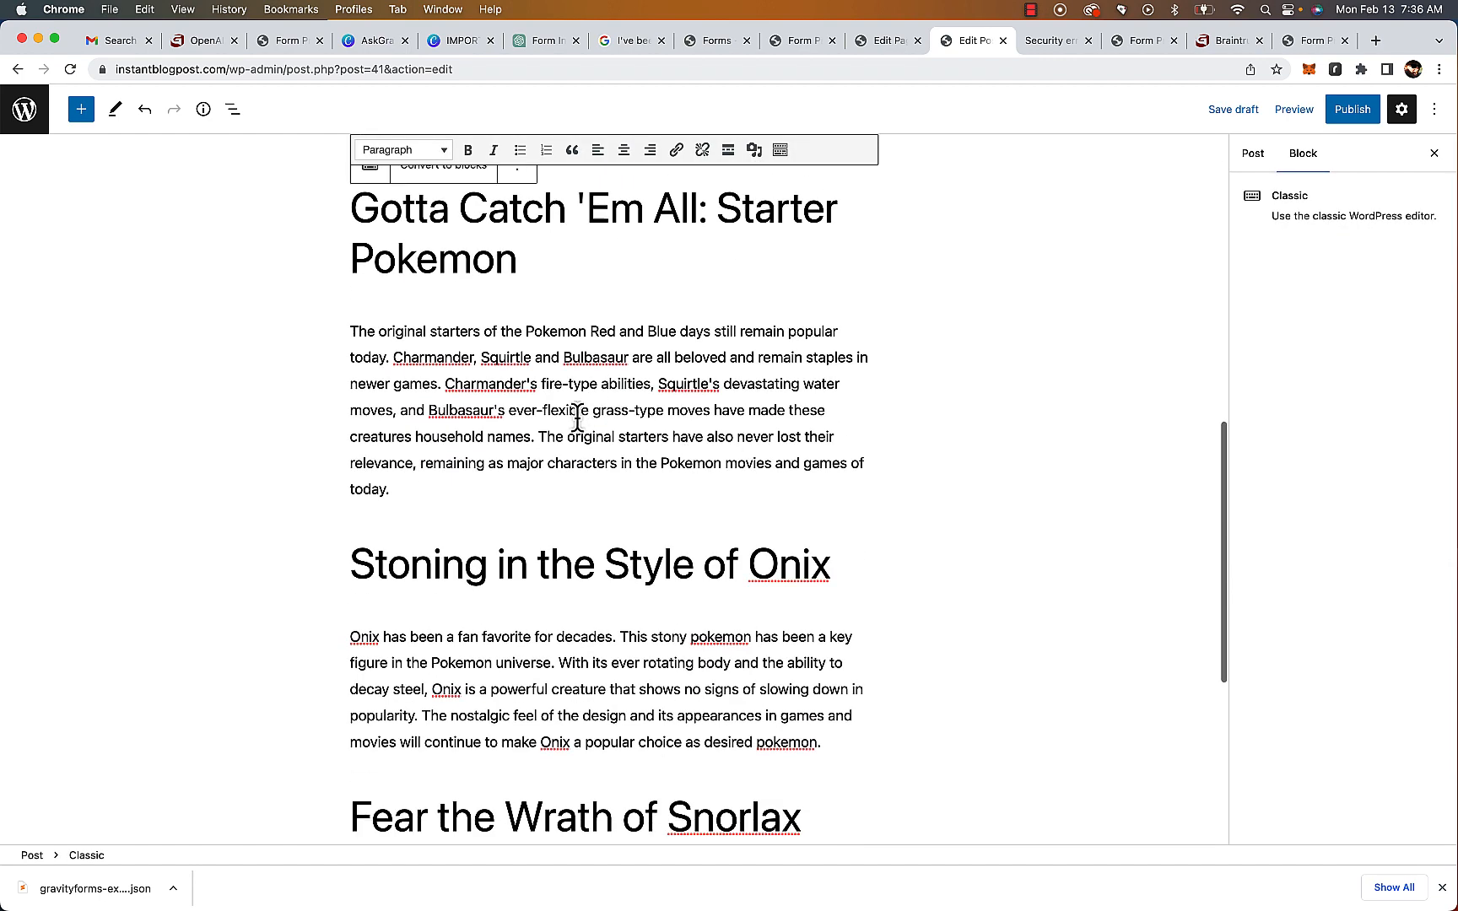
left_click(537, 436)
key("Return")
scroll(540, 434, "down", 5)
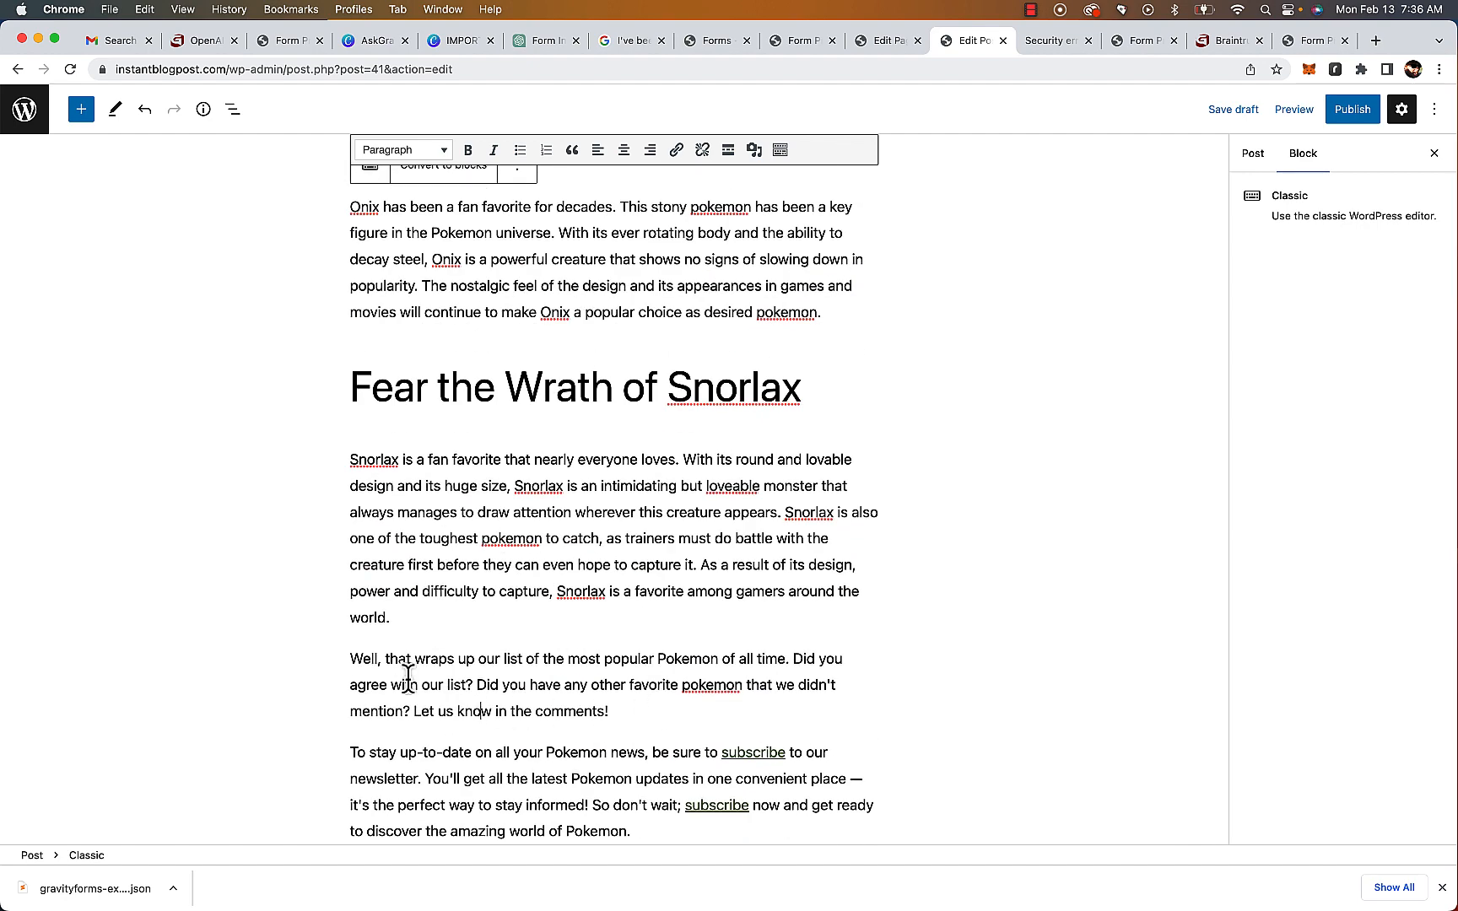
Publish the Pokemon post in the Blog Posts category and open the live post
scroll(909, 413, "up", 15)
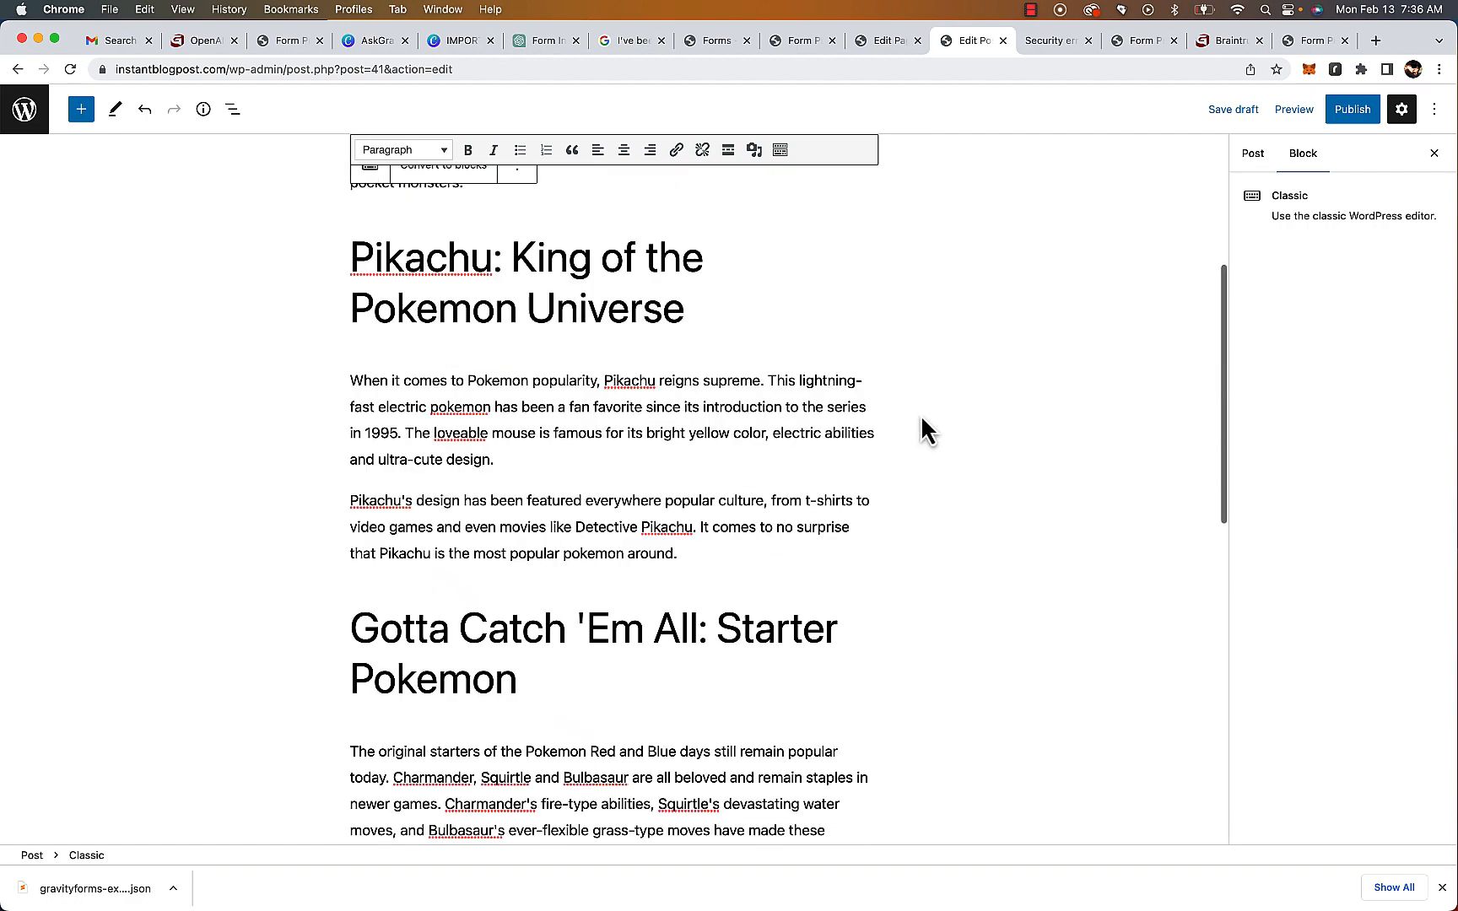
left_click(1363, 115)
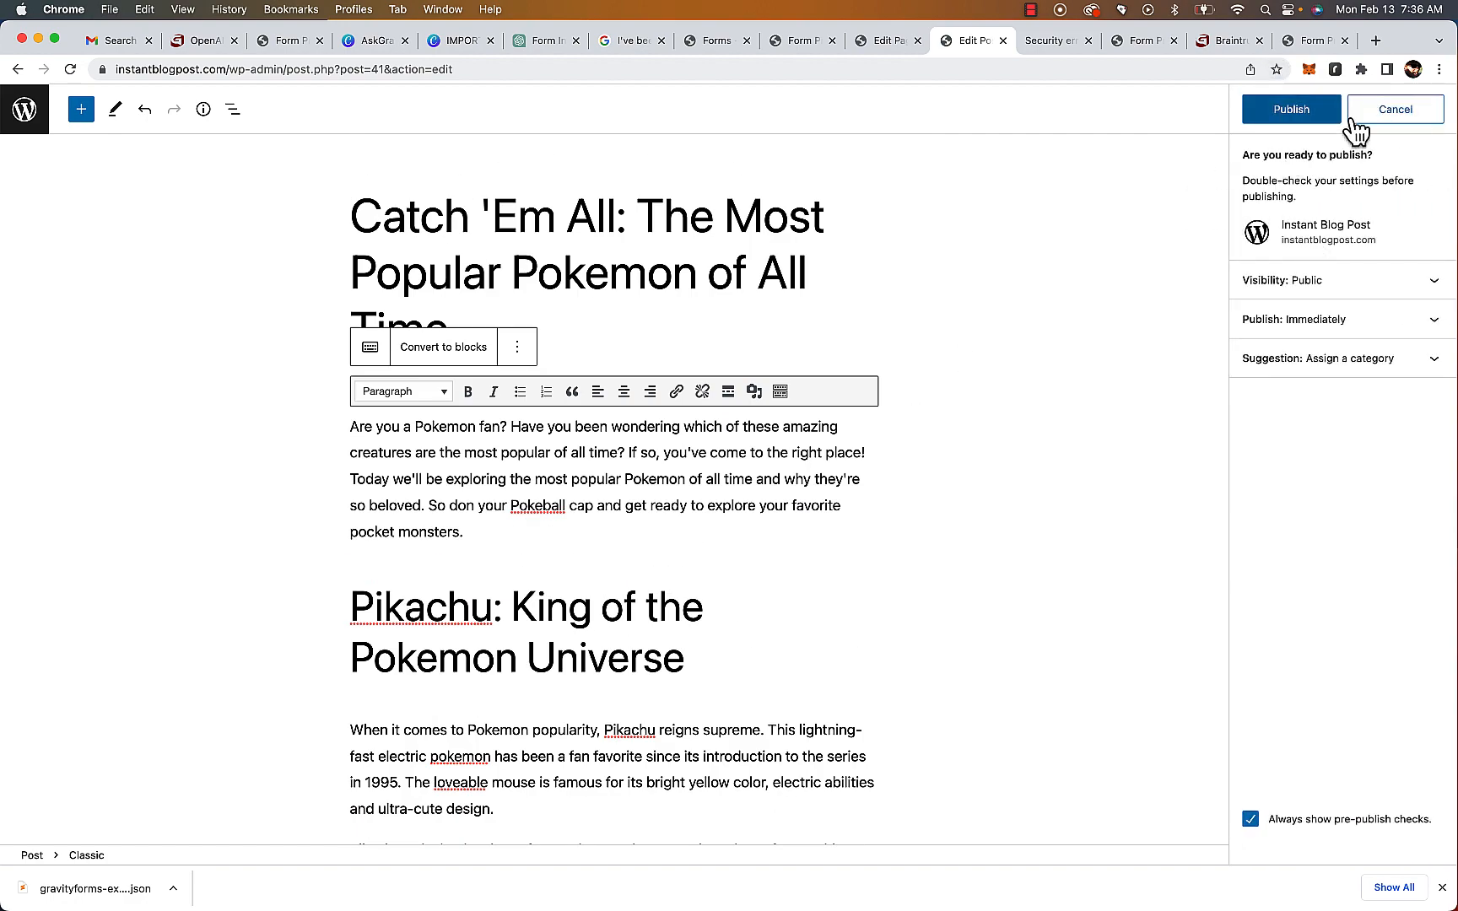
left_click(1400, 112)
left_click(1255, 156)
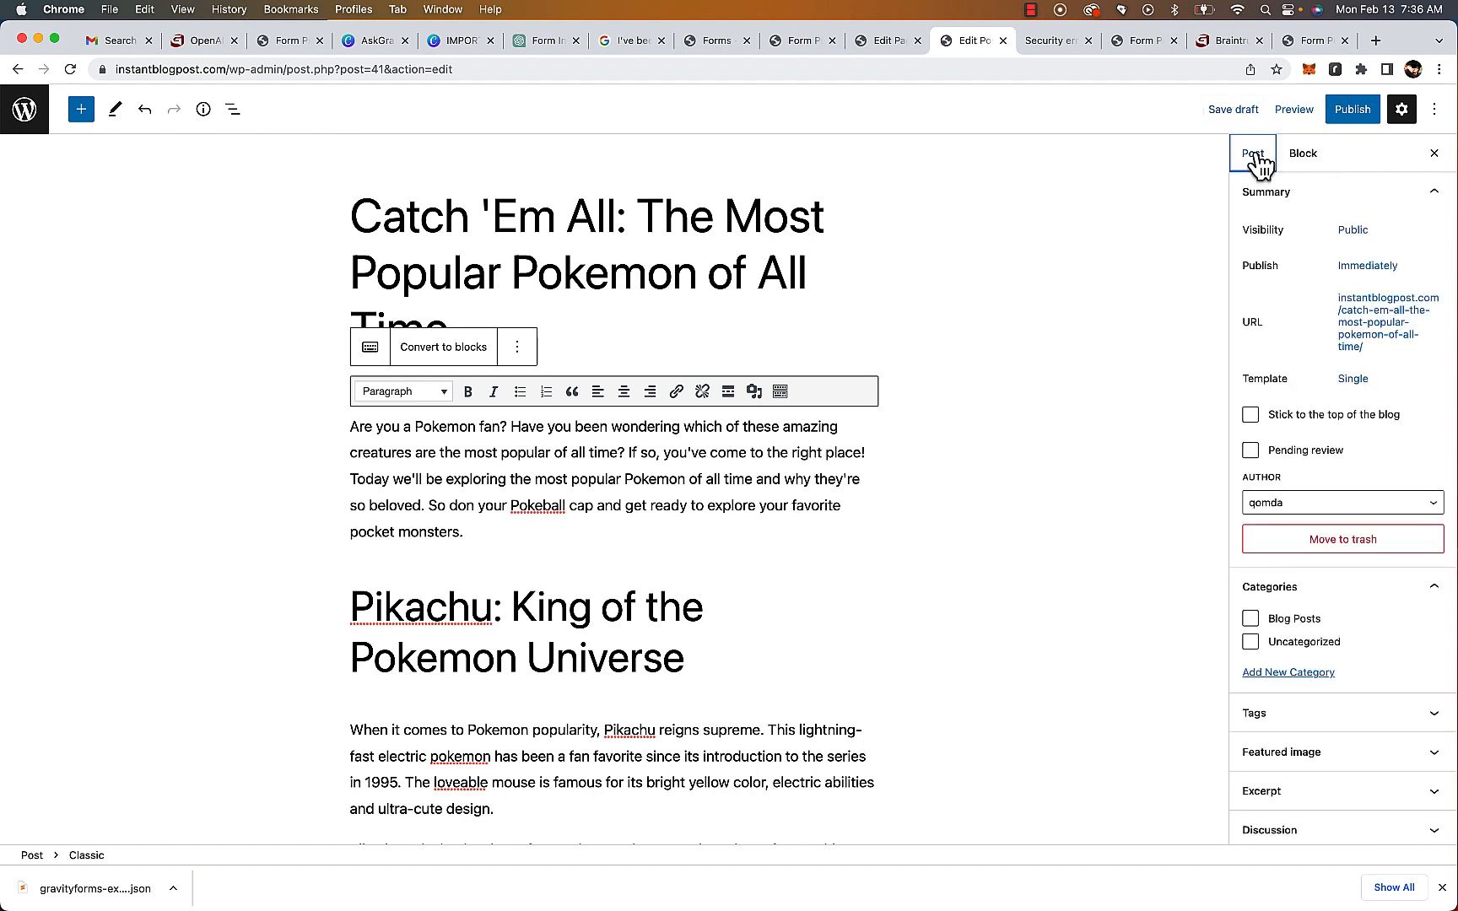
left_click(1252, 620)
left_click(1351, 110)
left_click(1294, 111)
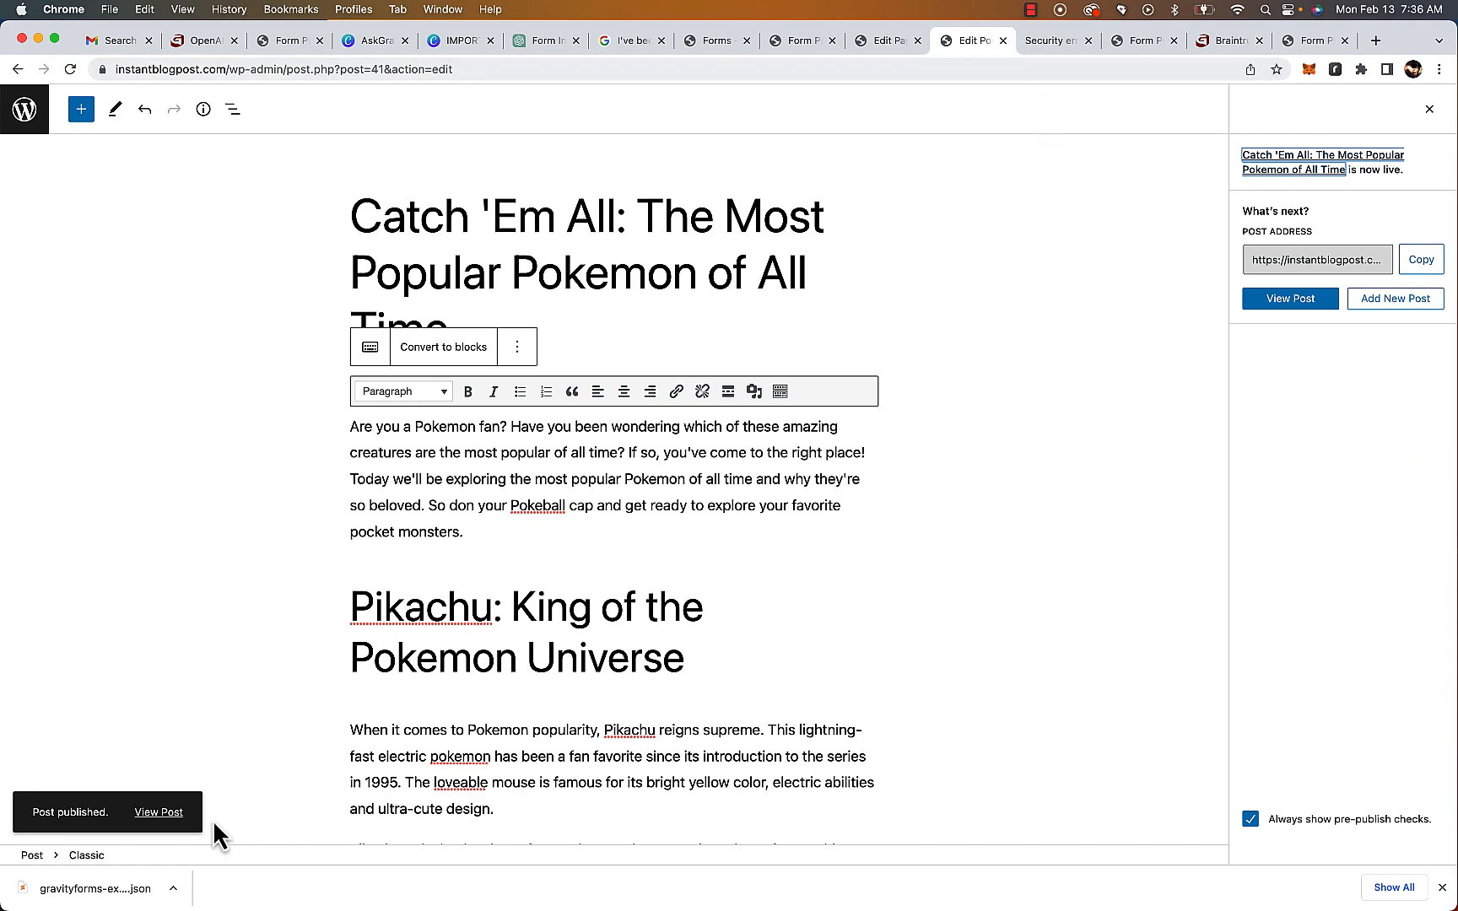
left_click(165, 814)
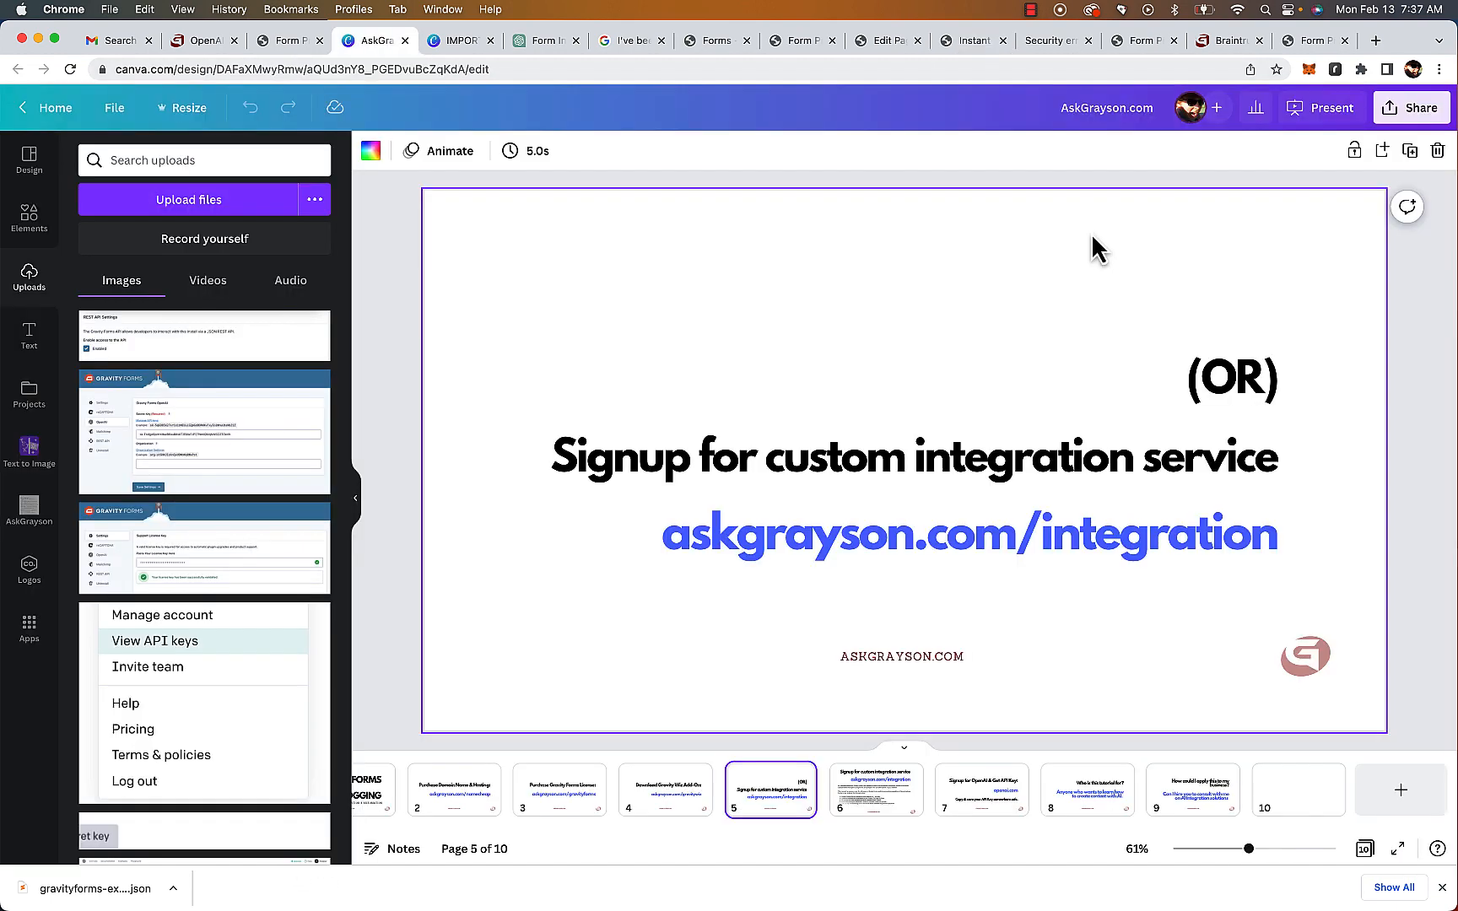